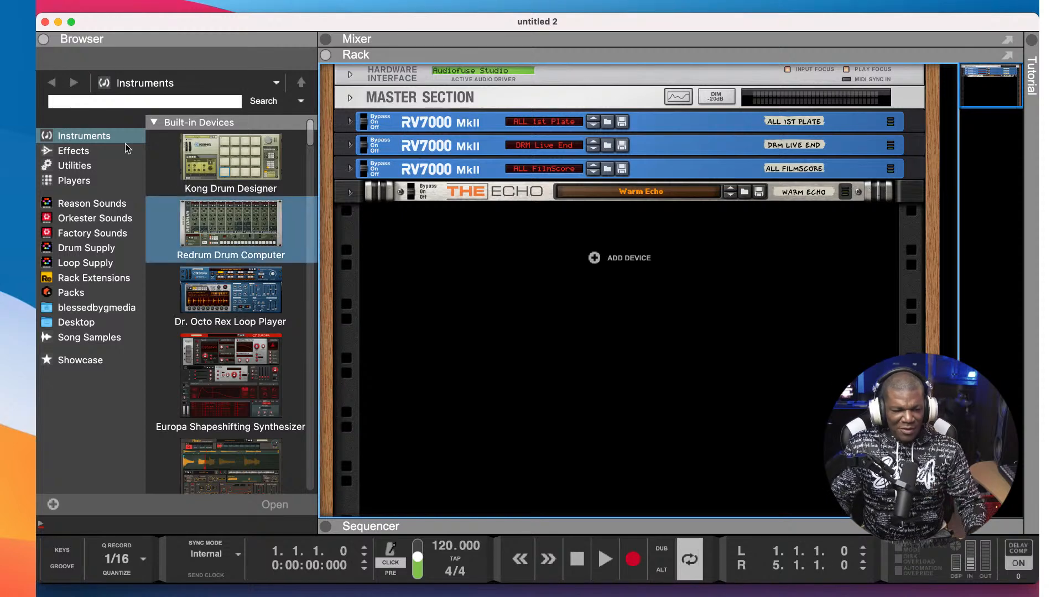
pyautogui.click(42, 39)
pyautogui.click(42, 39)
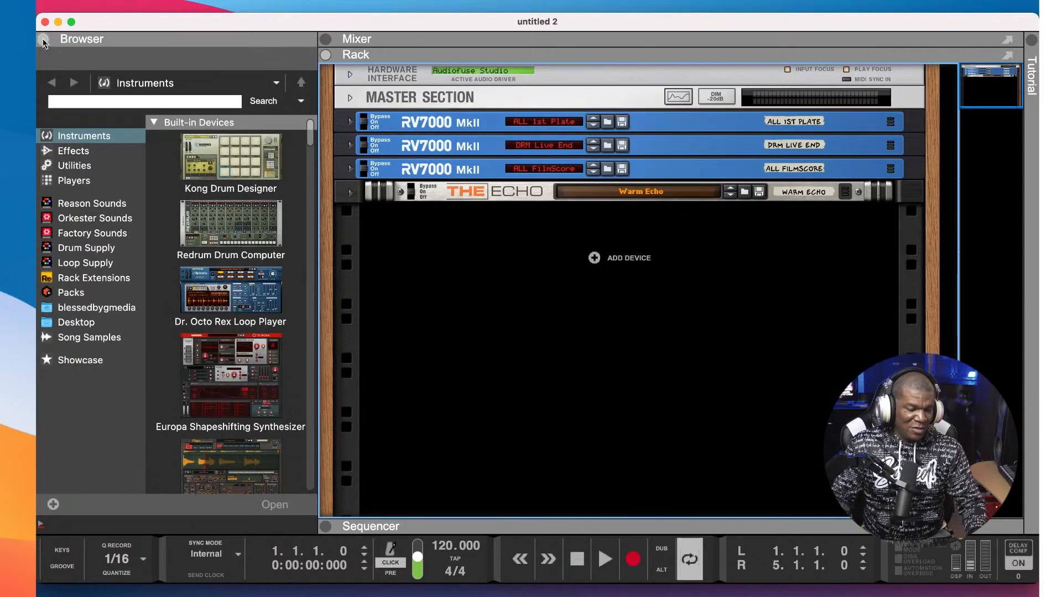
pyautogui.click(43, 38)
pyautogui.click(44, 40)
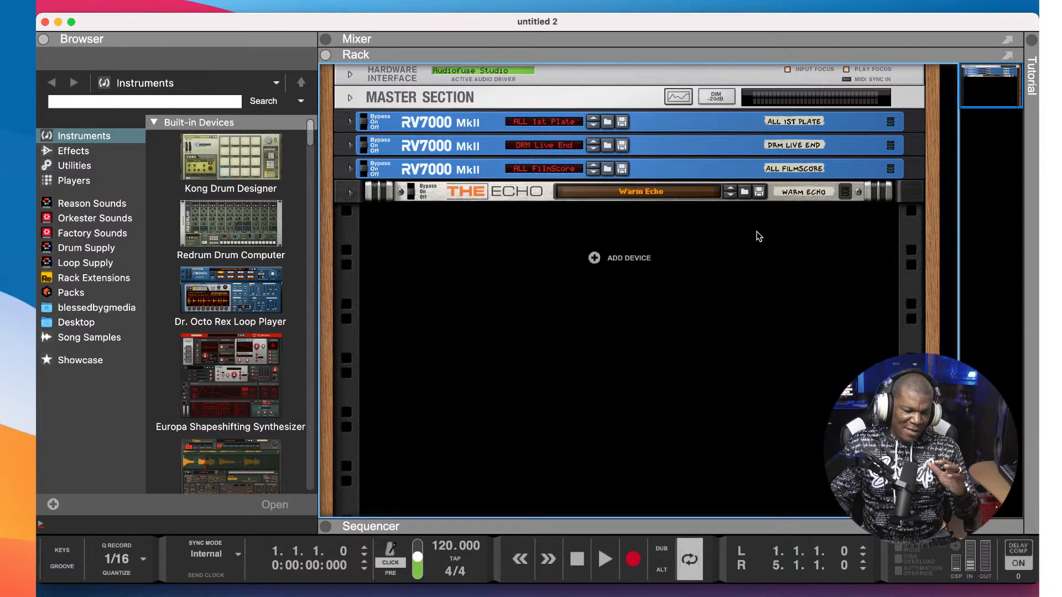
# - Expand the Mixer, fold the Rack, and examine the master channel's compressor, FX sends, inserts, FX returns and fader
pyautogui.click(326, 39)
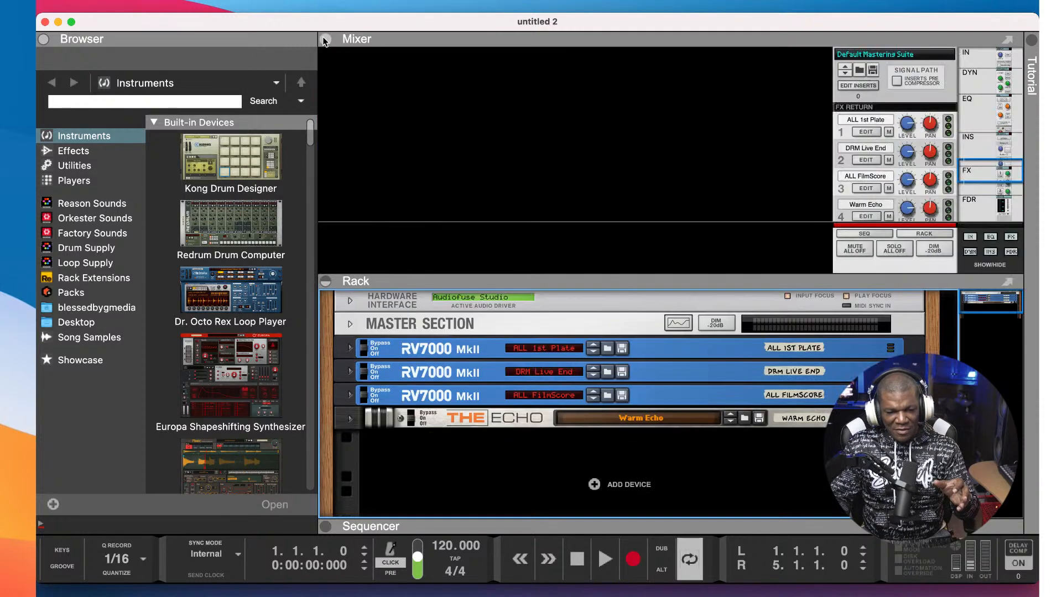
pyautogui.click(326, 282)
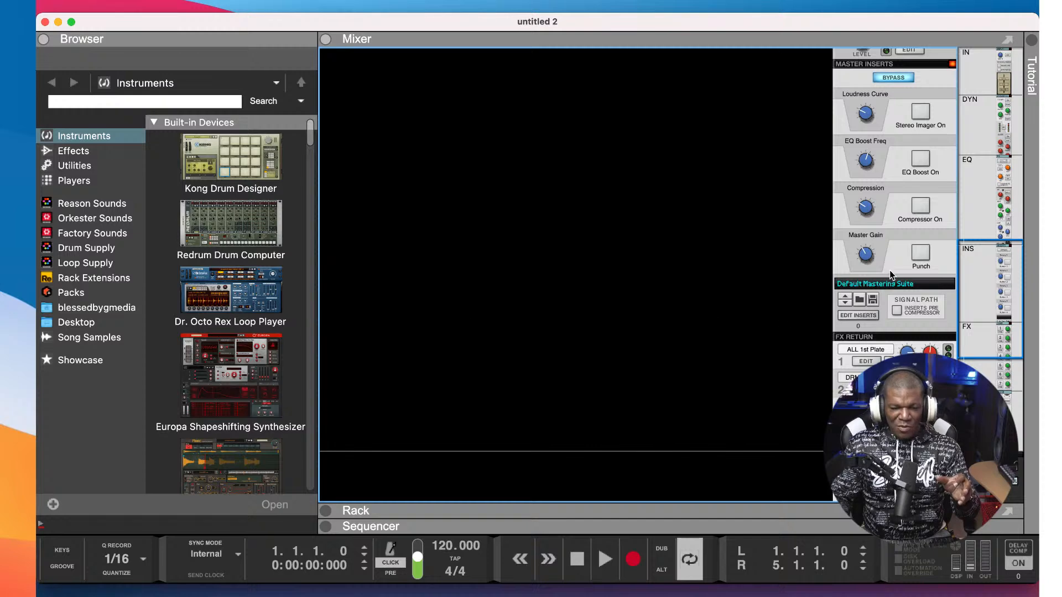
pyautogui.scroll(-6, 890, 275)
pyautogui.scroll(5, 908, 227)
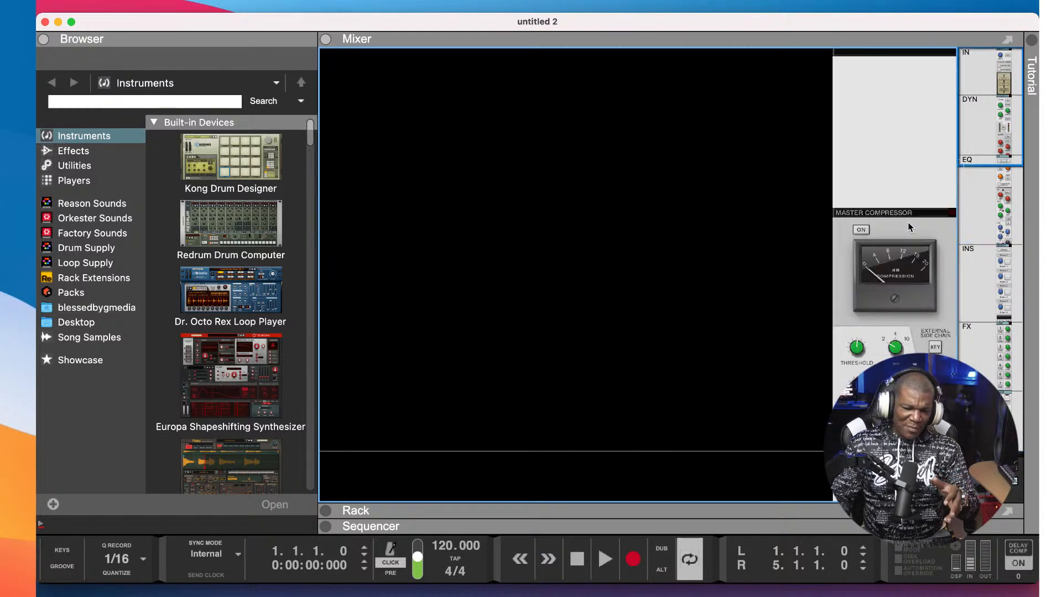
pyautogui.scroll(-6, 908, 222)
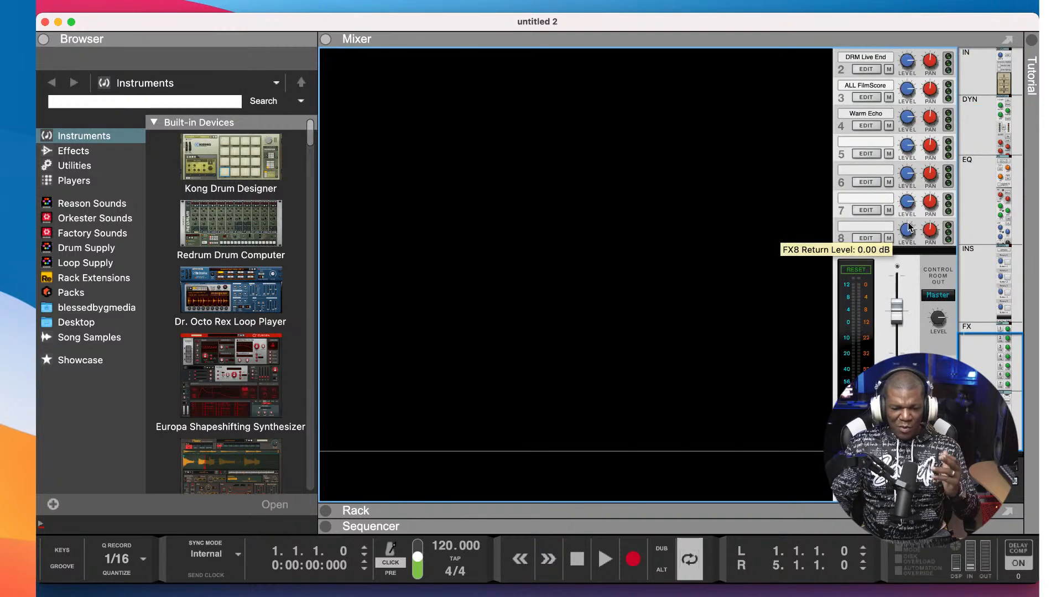
pyautogui.scroll(1, 981, 216)
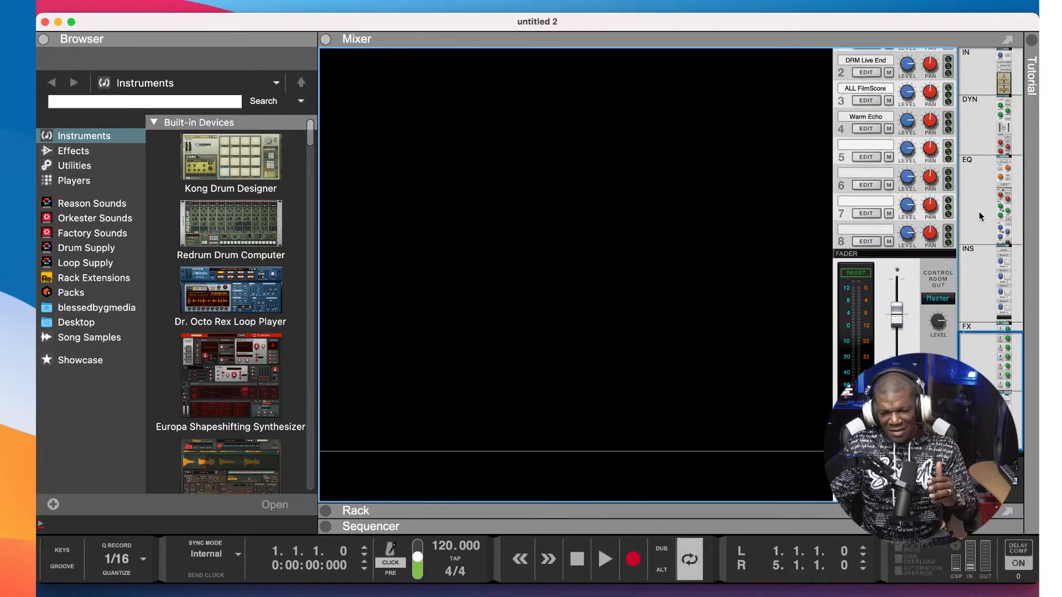
pyautogui.scroll(4, 980, 216)
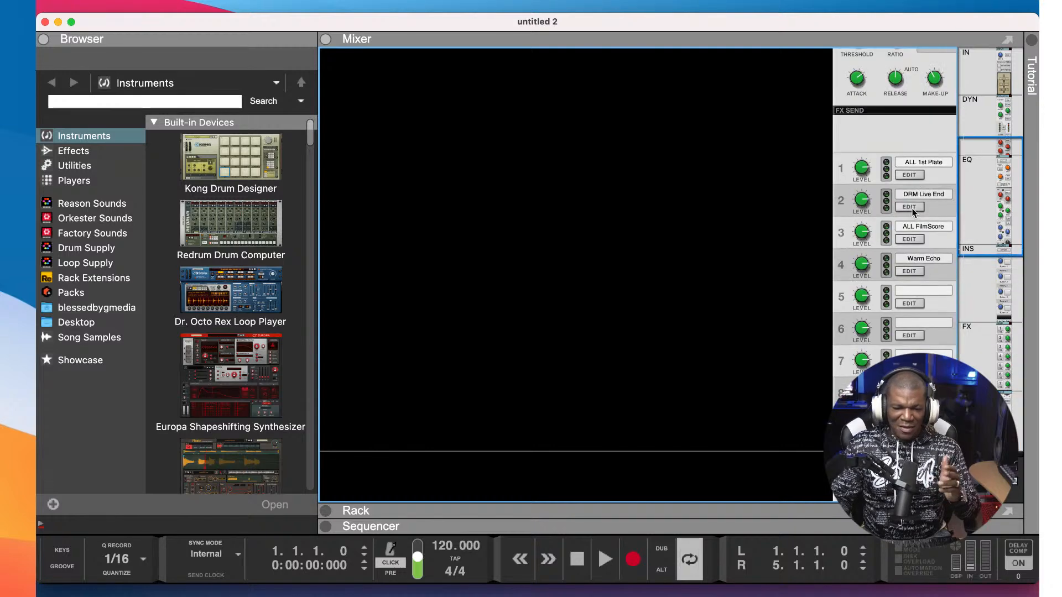
pyautogui.scroll(5, 913, 211)
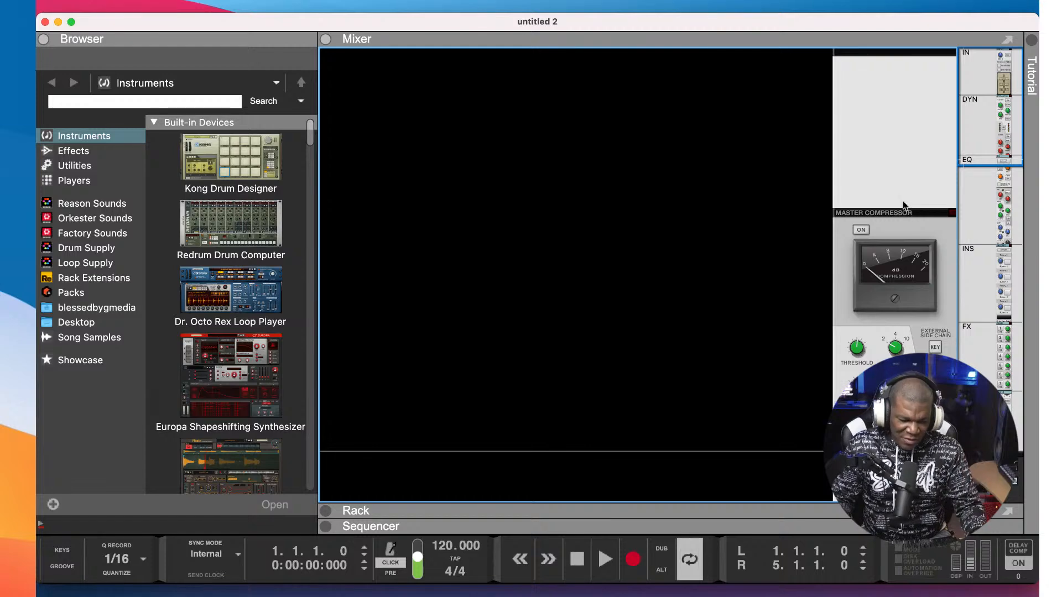
pyautogui.scroll(-6, 904, 205)
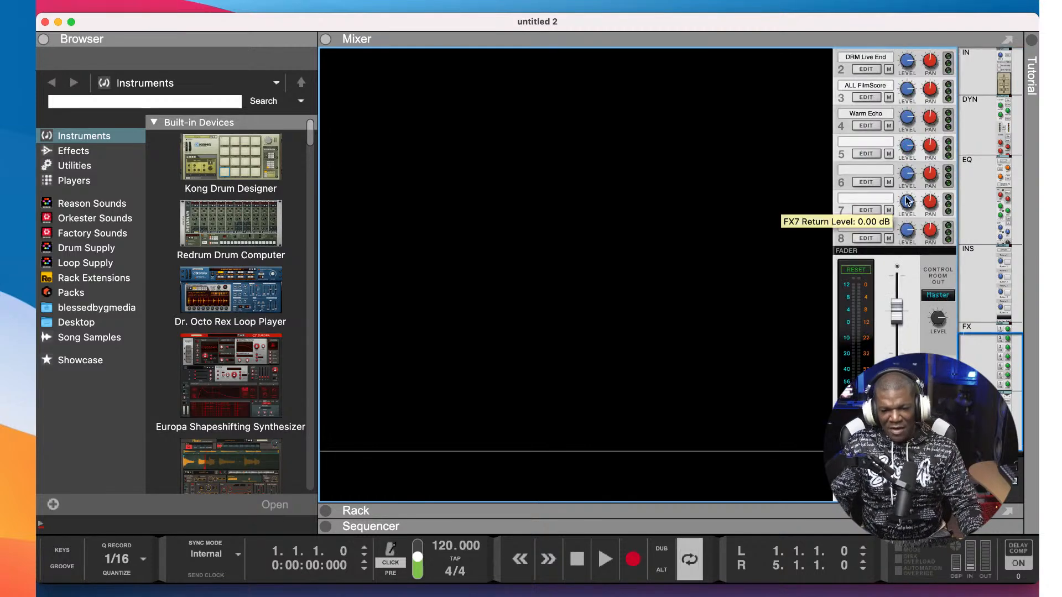
# - Fold the Mixer and the Sequencer so that only the Rack stays expanded beside the Browser
pyautogui.click(329, 38)
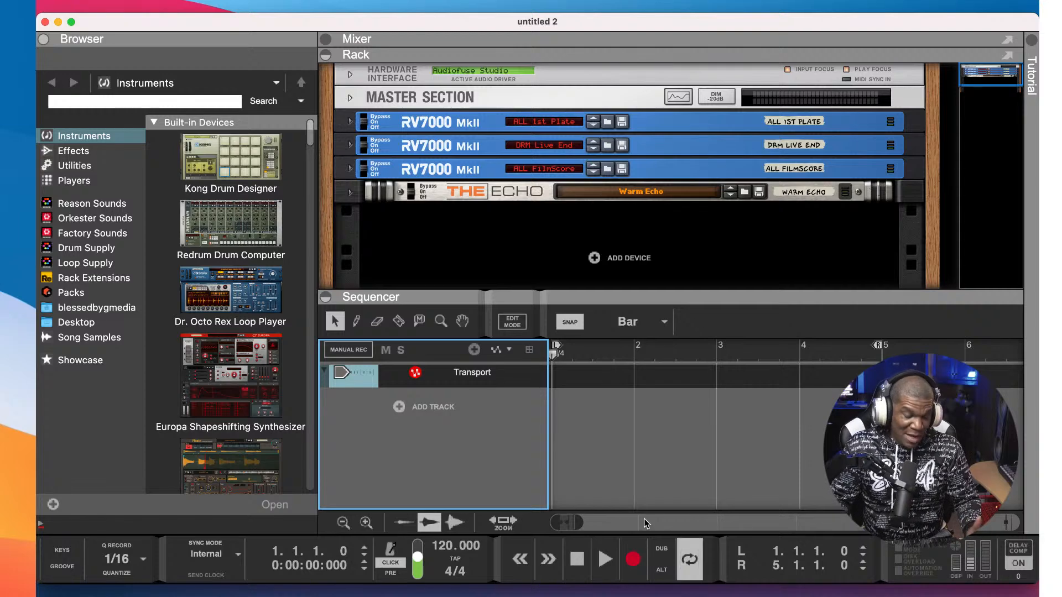
pyautogui.click(330, 297)
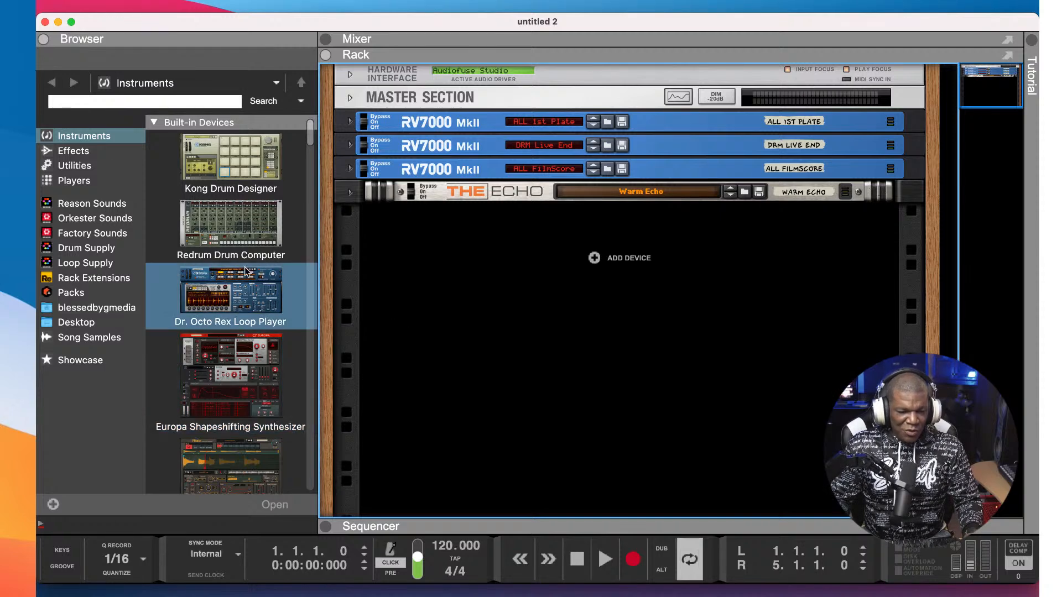
# - Add a Kong Drum Designer to the rack below The Echo and delete it with everything in its device group
pyautogui.moveTo(249, 166)
pyautogui.mouseDown()
pyautogui.moveTo(497, 247)
pyautogui.moveTo(559, 310)
pyautogui.moveTo(565, 335)
pyautogui.moveTo(560, 314)
pyautogui.mouseUp()
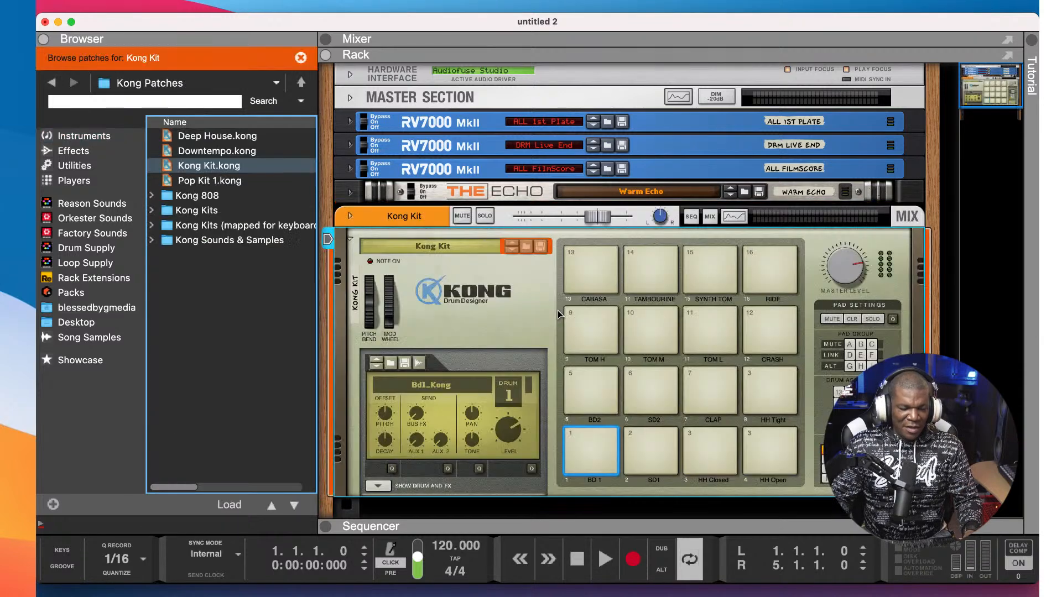
pyautogui.rightClick(517, 293)
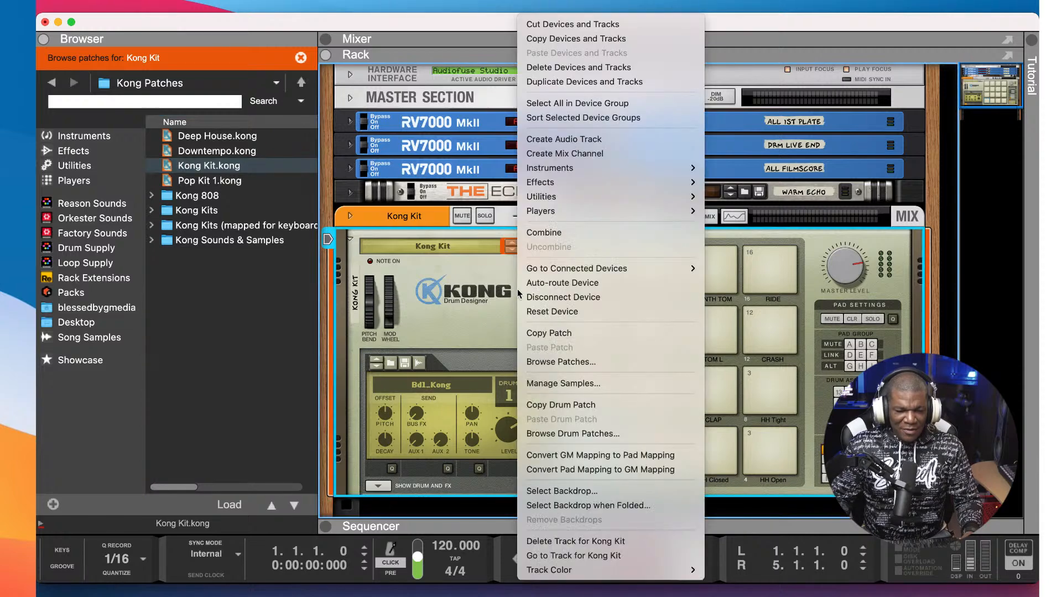
pyautogui.click(501, 315)
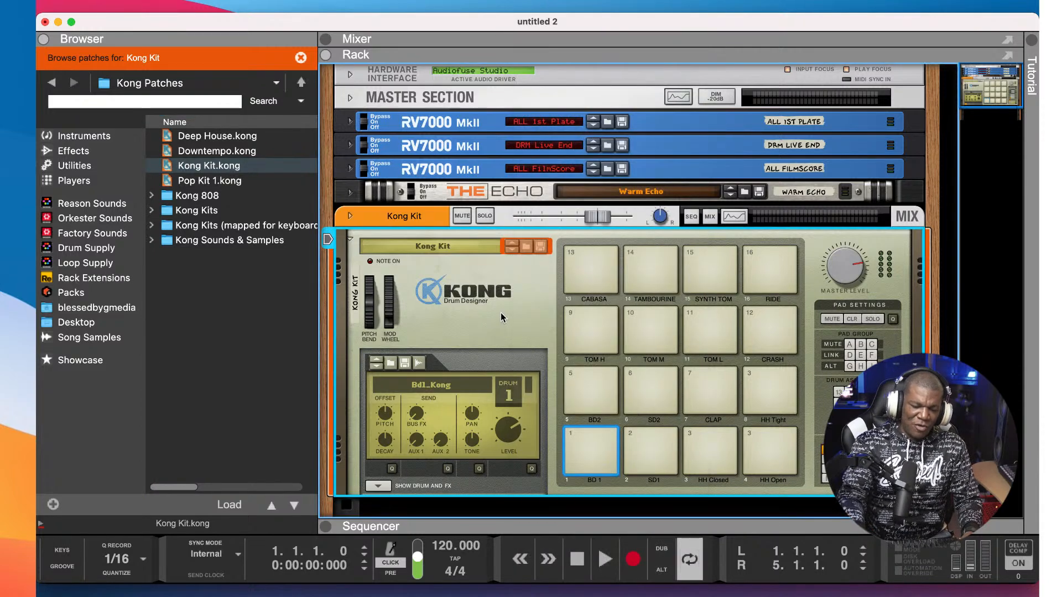
pyautogui.press('BackSpace')
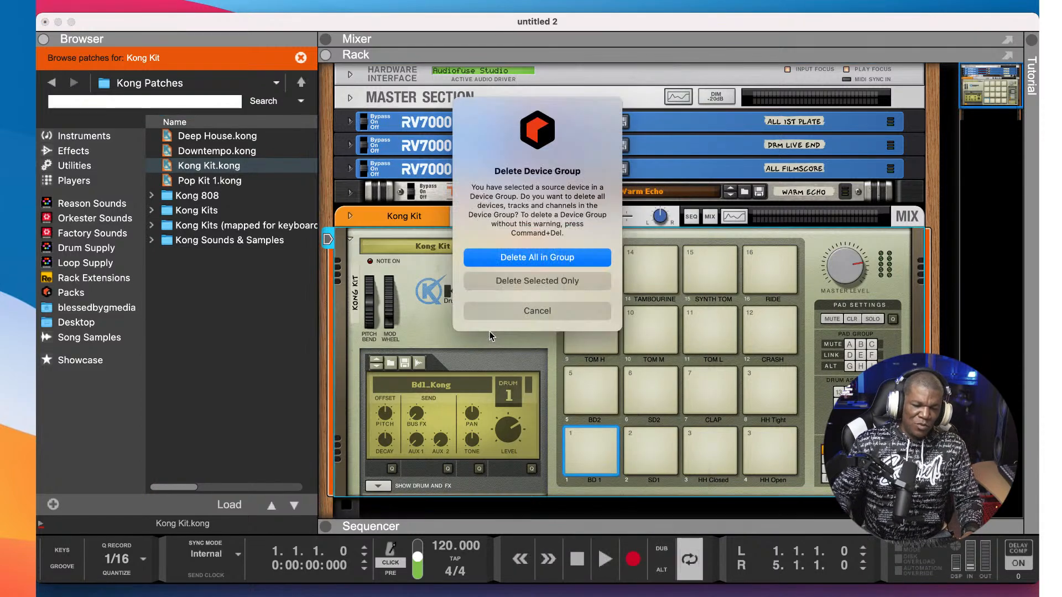
pyautogui.click(544, 260)
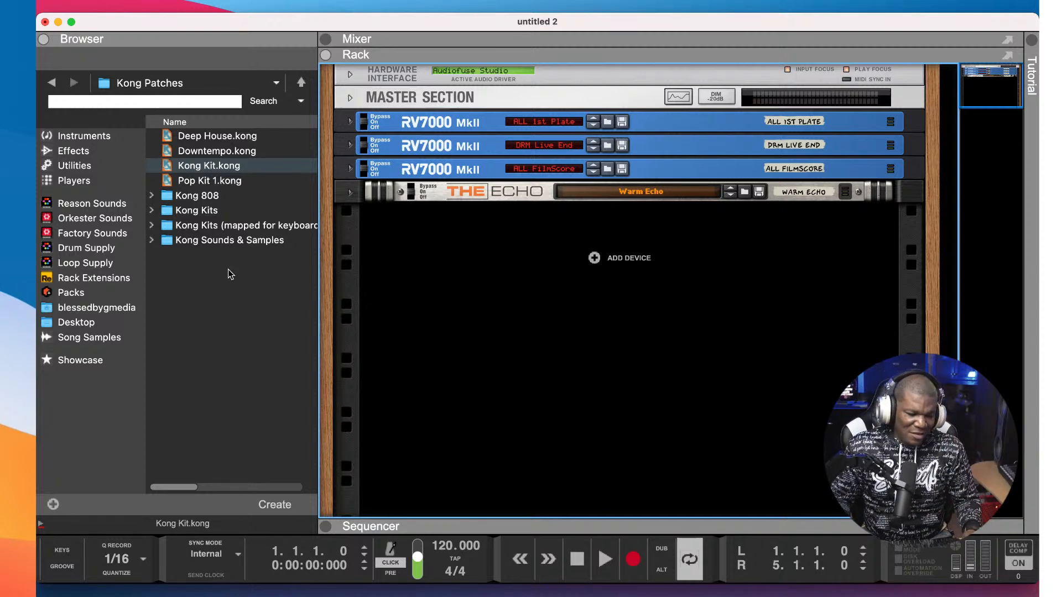
# - Return the Browser to Instruments and add the Umpf Club Drums device to the empty rack space
pyautogui.click(78, 139)
pyautogui.click(254, 158)
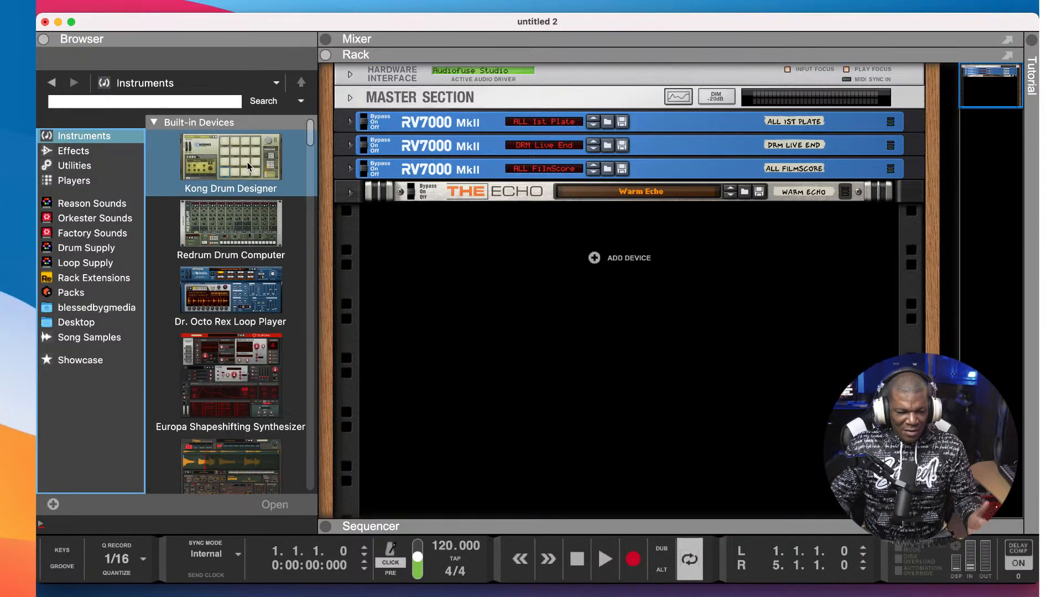
pyautogui.scroll(-5, 244, 216)
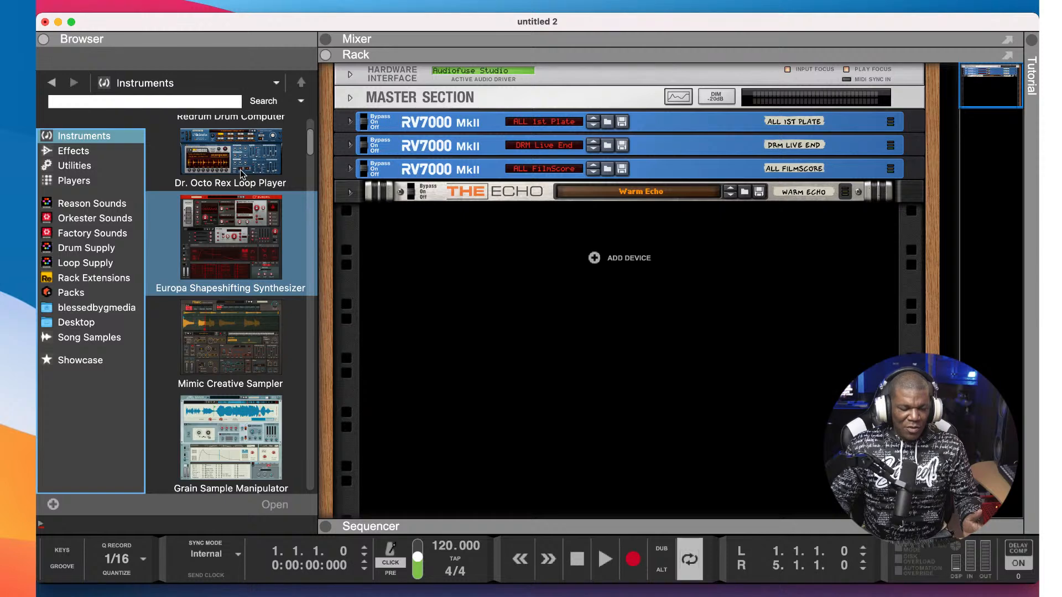
pyautogui.scroll(-3, 240, 240)
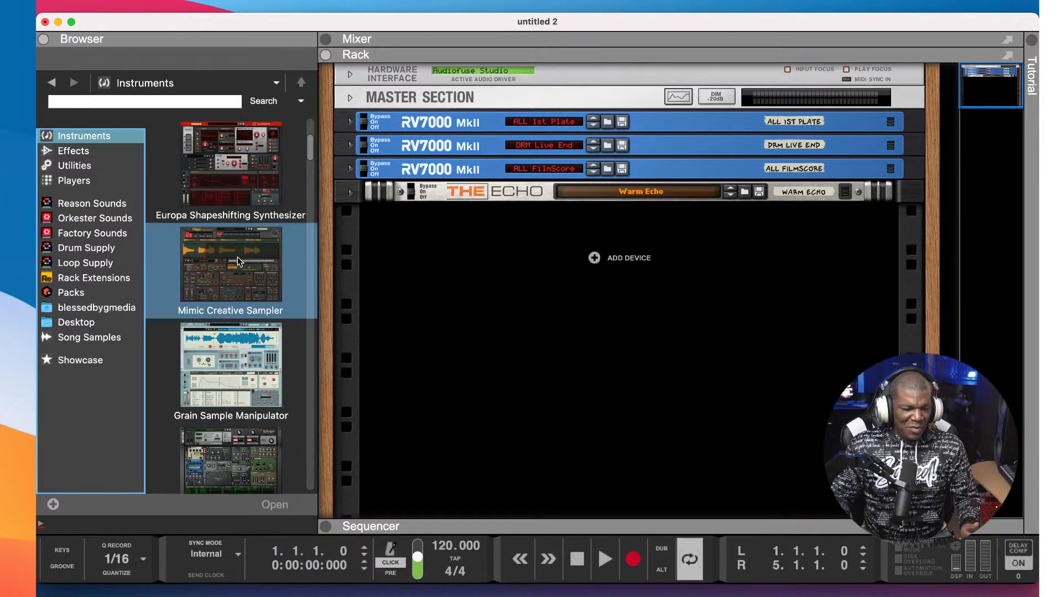
pyautogui.scroll(-10, 237, 260)
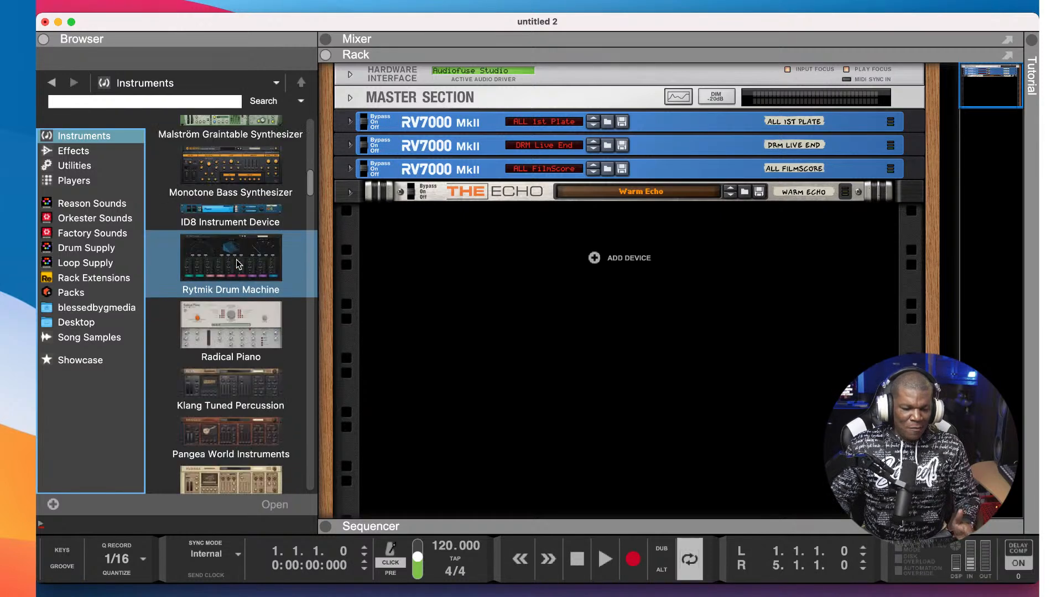
pyautogui.scroll(-12, 236, 259)
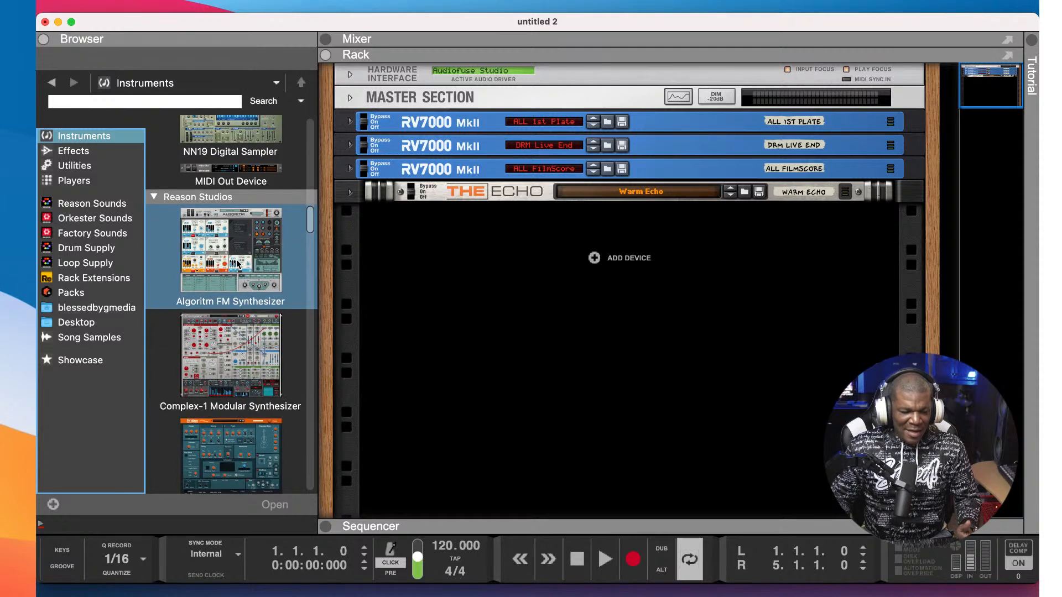
pyautogui.scroll(-12, 236, 260)
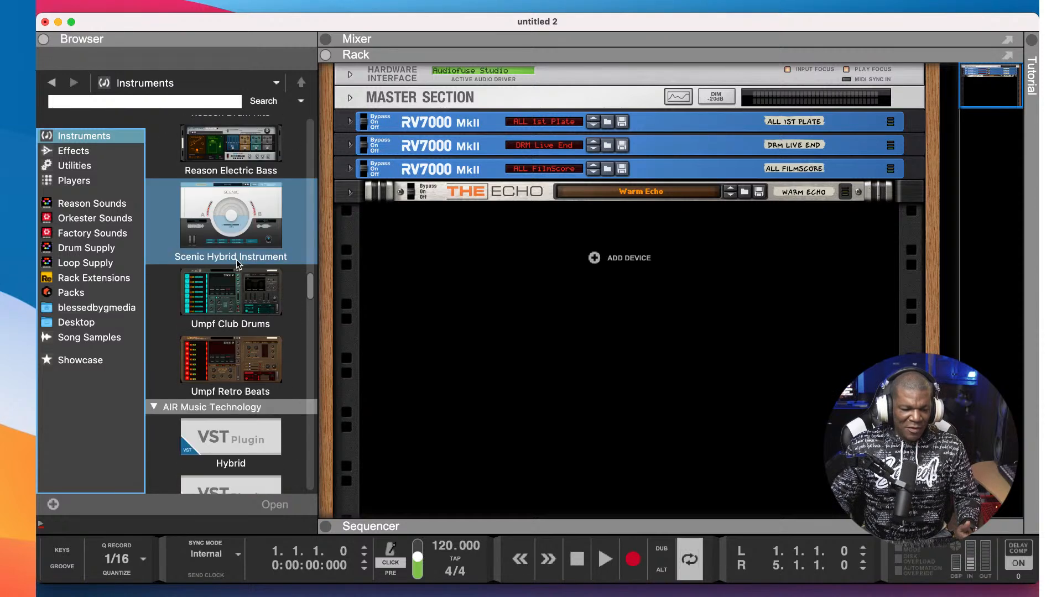
pyautogui.scroll(5, 236, 197)
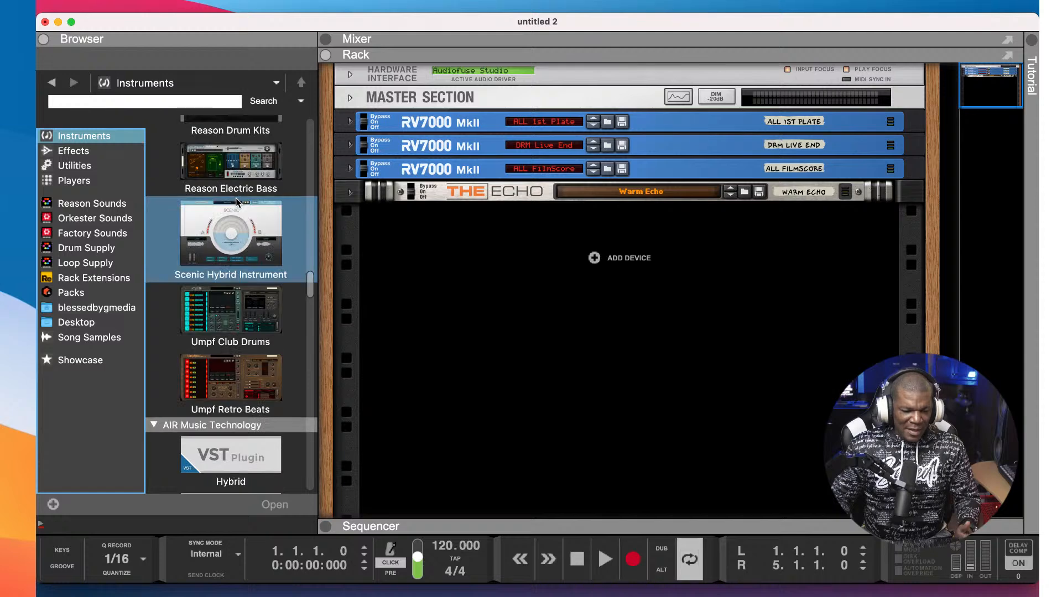
pyautogui.moveTo(238, 316); pyautogui.dragTo(582, 322)
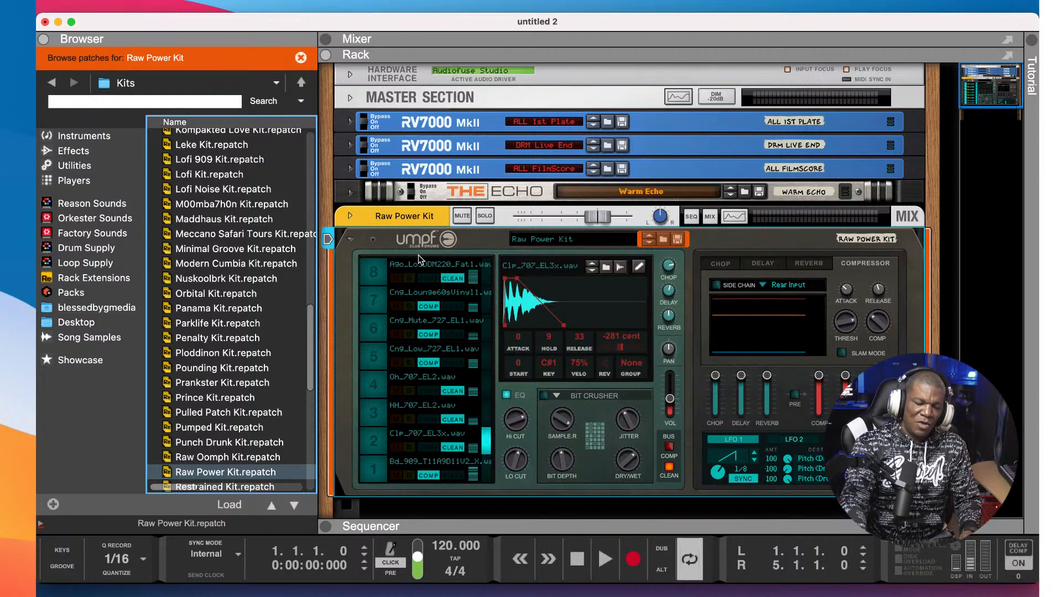
# - Delete the Umpf Club Drums device with all devices, tracks and channels in its group
pyautogui.click(502, 239)
pyautogui.press('BackSpace')
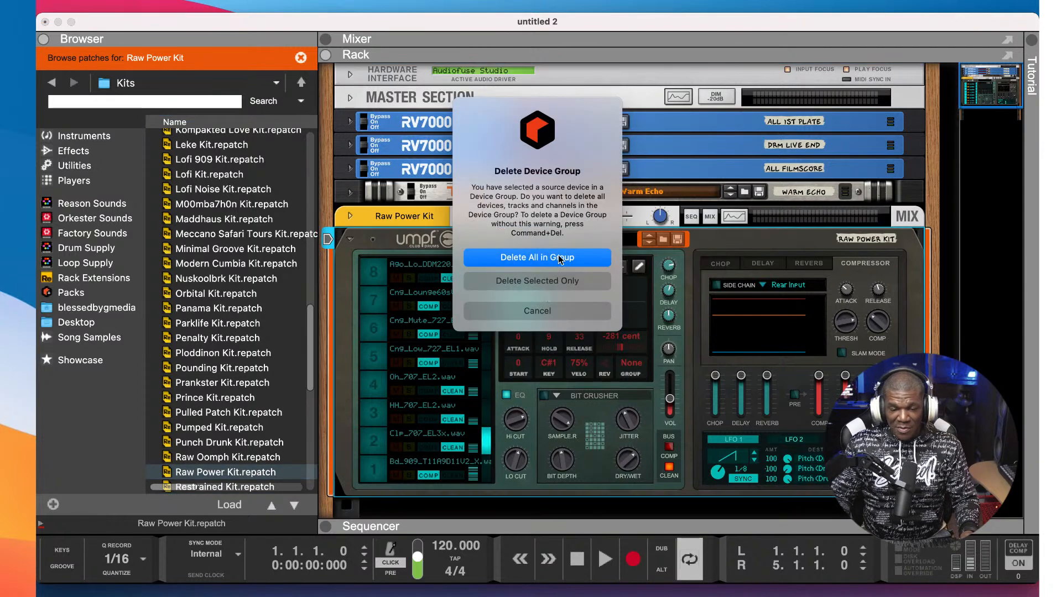
pyautogui.click(560, 258)
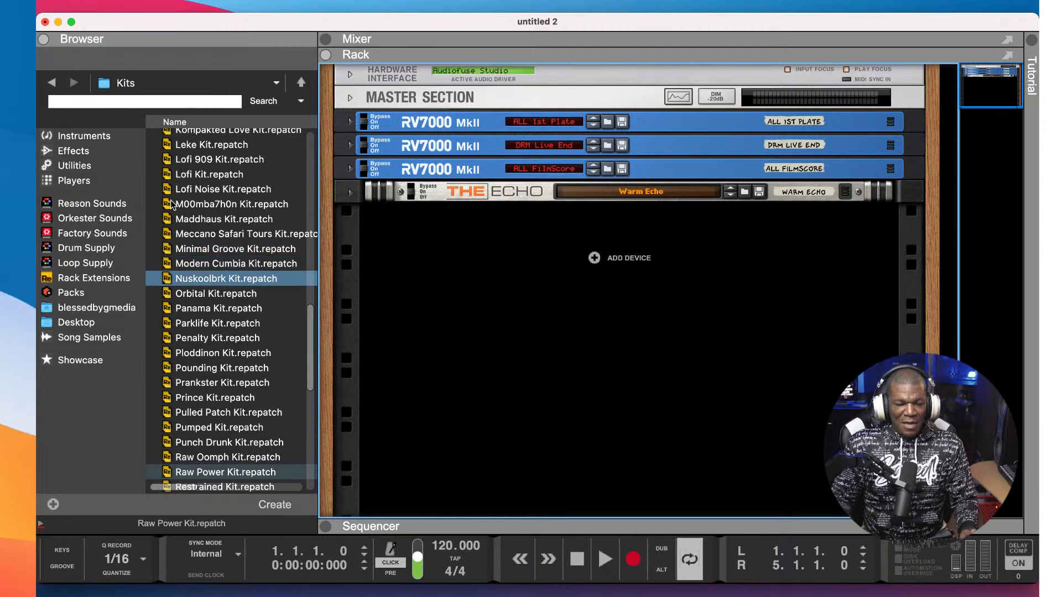
# - Find the Grain Sample Manipulator among the built-in instruments and add it to the rack
pyautogui.click(84, 137)
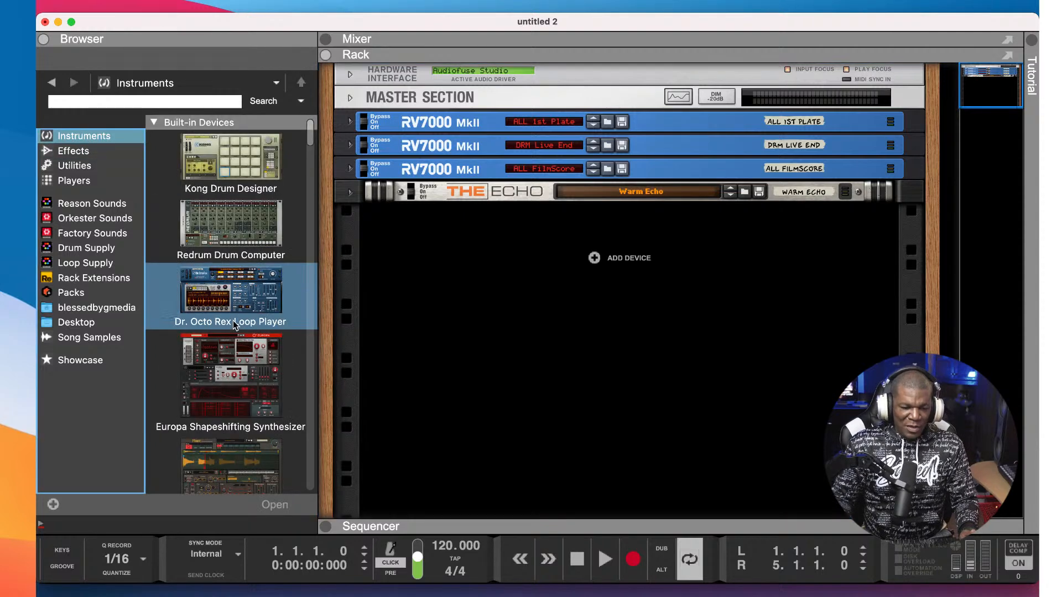
pyautogui.scroll(-15, 233, 320)
pyautogui.scroll(15, 235, 306)
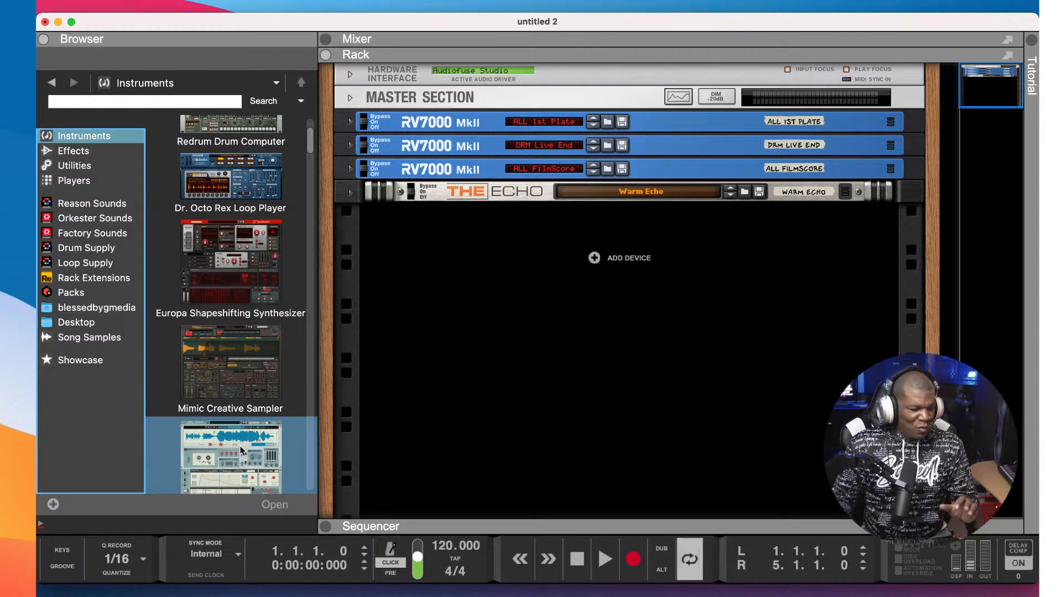
pyautogui.scroll(-5, 242, 450)
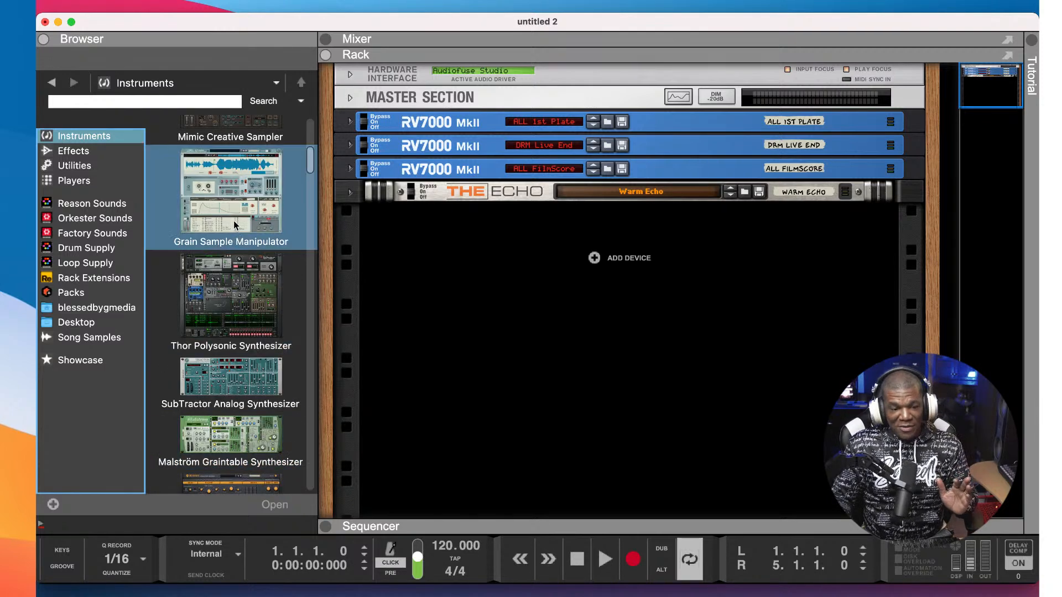
pyautogui.moveTo(292, 233)
pyautogui.mouseDown()
pyautogui.moveTo(622, 227)
pyautogui.moveTo(586, 293)
pyautogui.mouseUp()
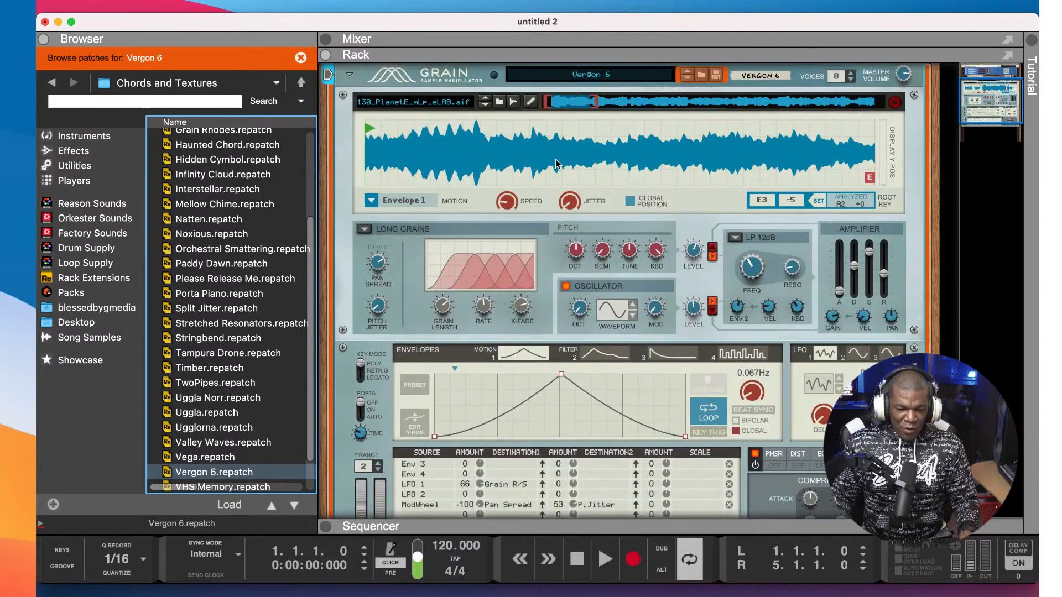
# - Reset the Grain Sample Manipulator device in the rack
pyautogui.rightClick(557, 163)
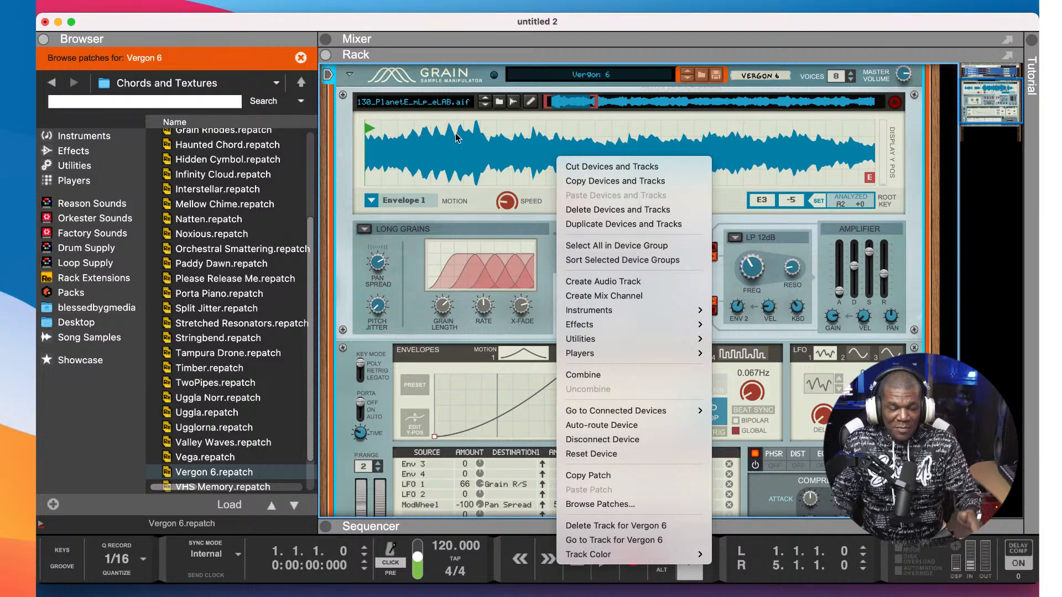
pyautogui.click(450, 162)
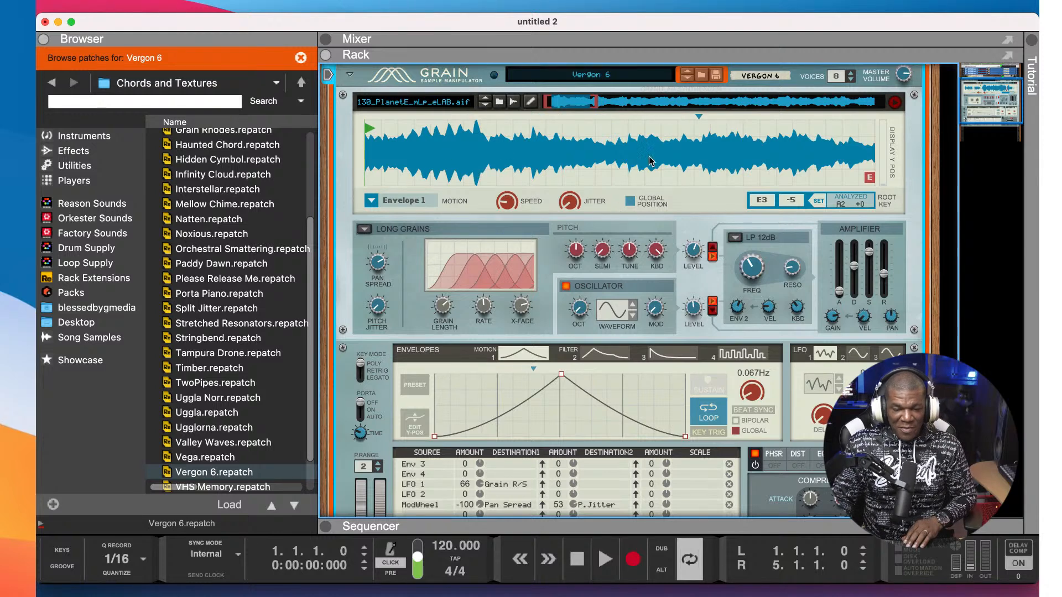
pyautogui.rightClick(713, 193)
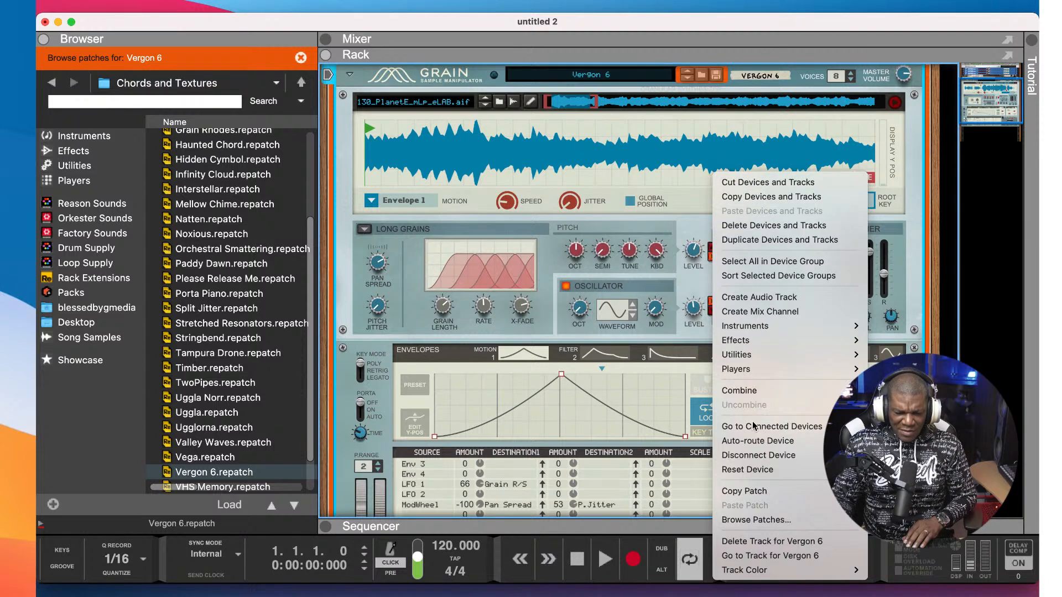
pyautogui.click(748, 470)
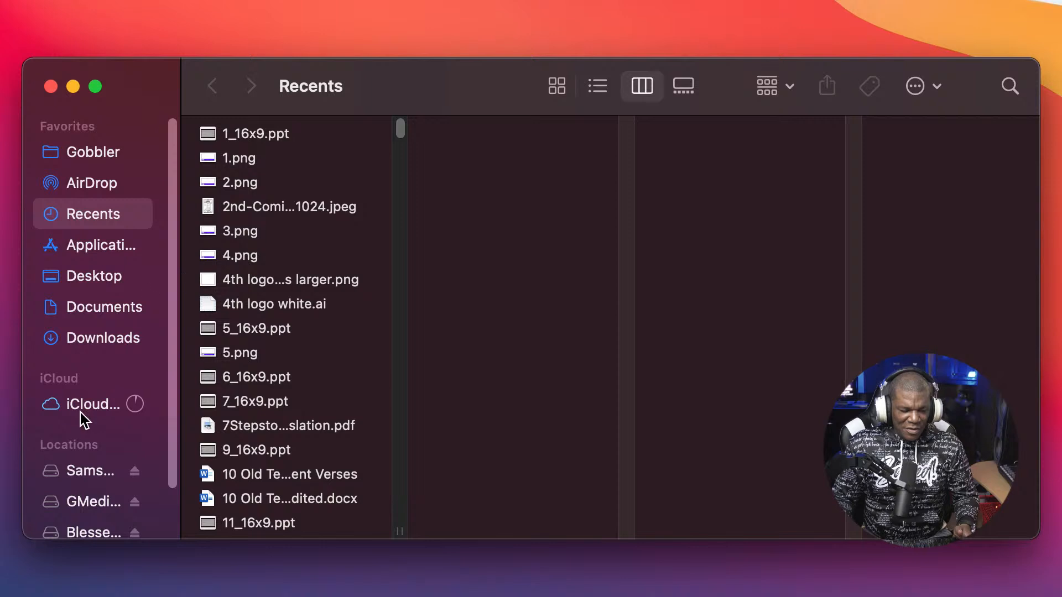
# - Look through the sample packs in the sounds folder of Splice Drums on the Desktop
pyautogui.click(95, 276)
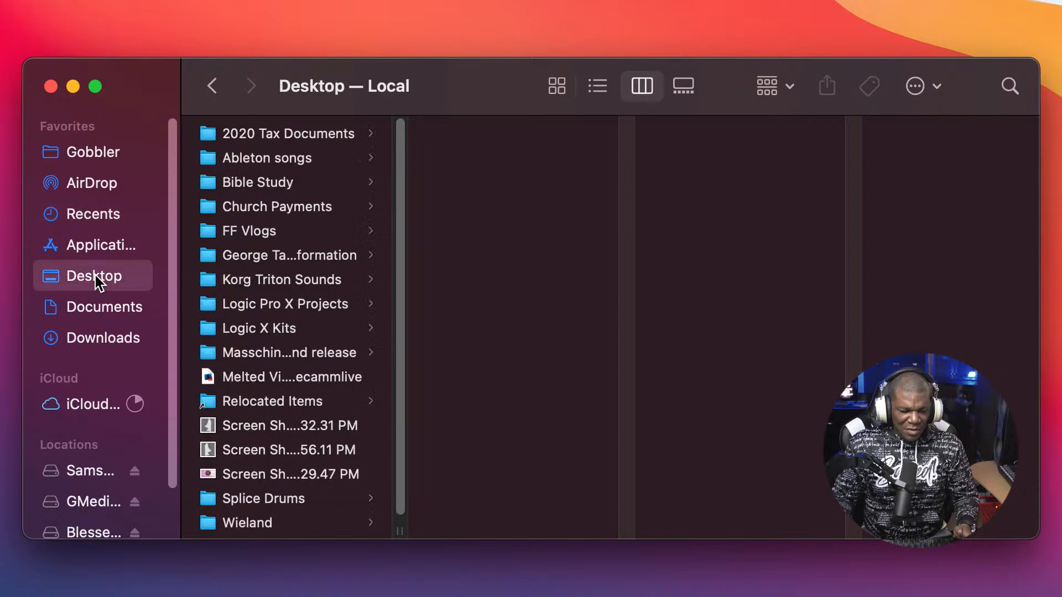
pyautogui.click(325, 496)
pyautogui.click(503, 137)
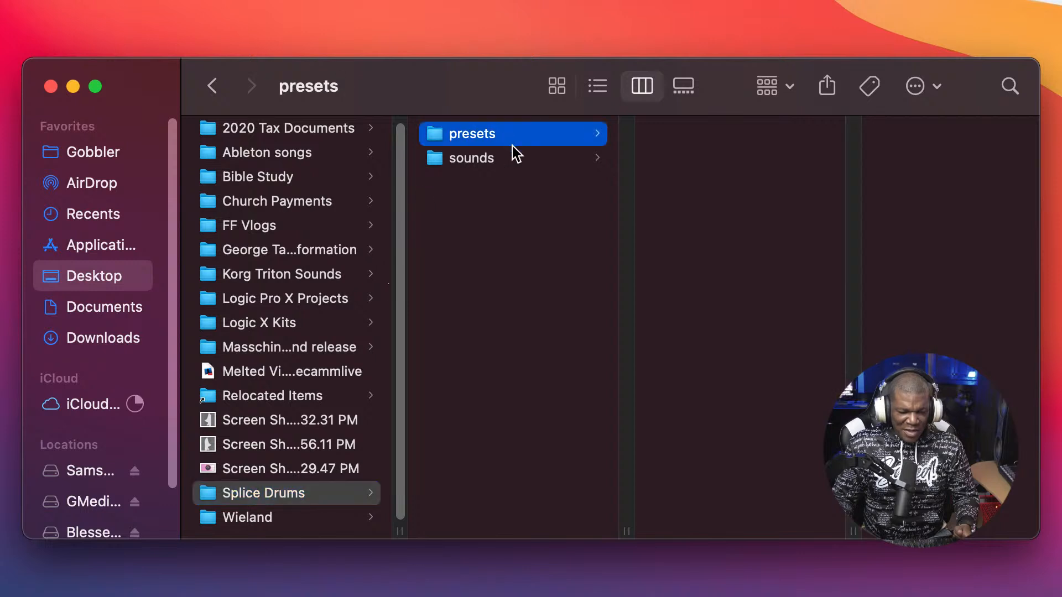
pyautogui.click(517, 161)
pyautogui.click(763, 137)
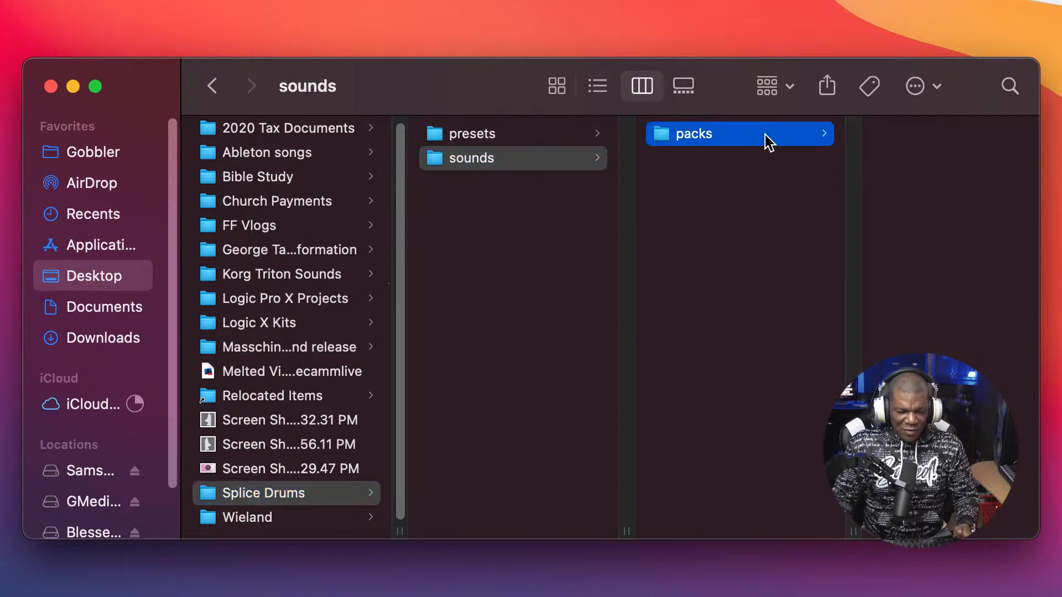
pyautogui.moveTo(466, 94)
pyautogui.mouseDown()
pyautogui.moveTo(456, 96)
pyautogui.moveTo(467, 98)
pyautogui.mouseUp()
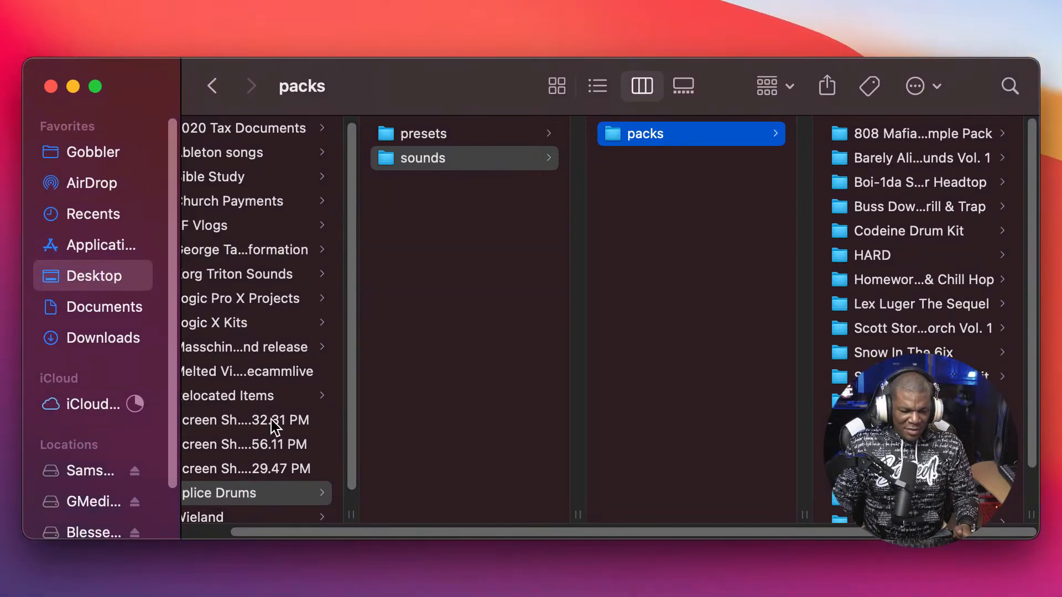
# - Open the 808s folder of the Murder Beats Kit on the GMedia Logic Pro X drive
pyautogui.click(88, 502)
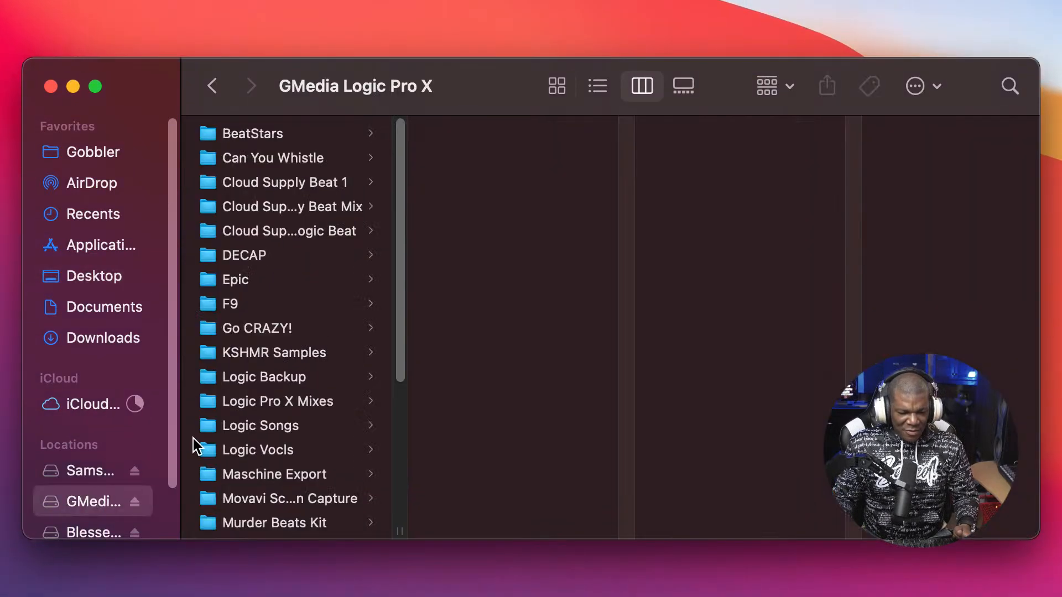
pyautogui.scroll(-5, 313, 334)
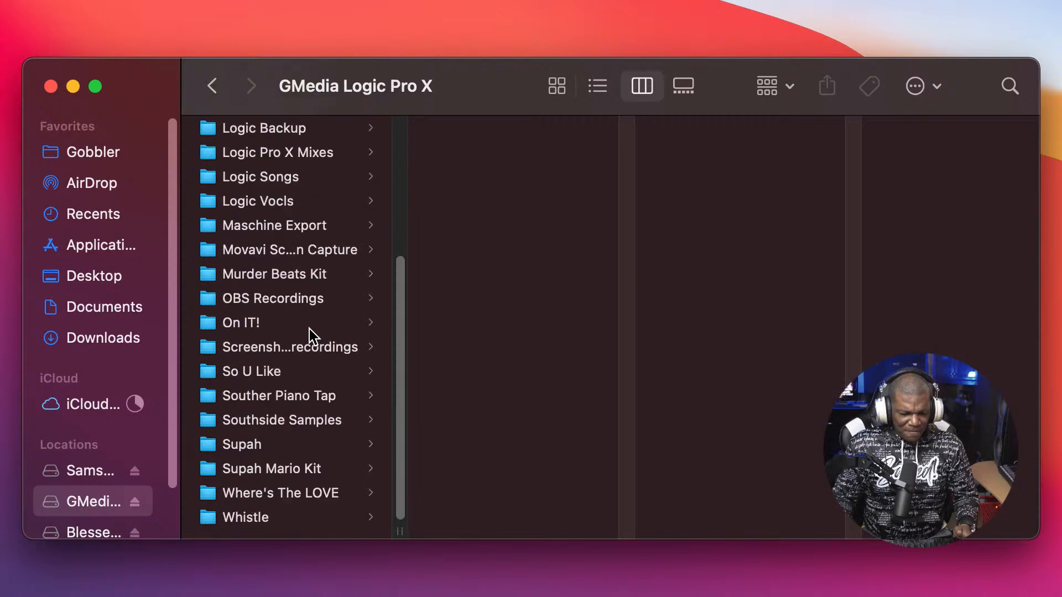
pyautogui.click(290, 272)
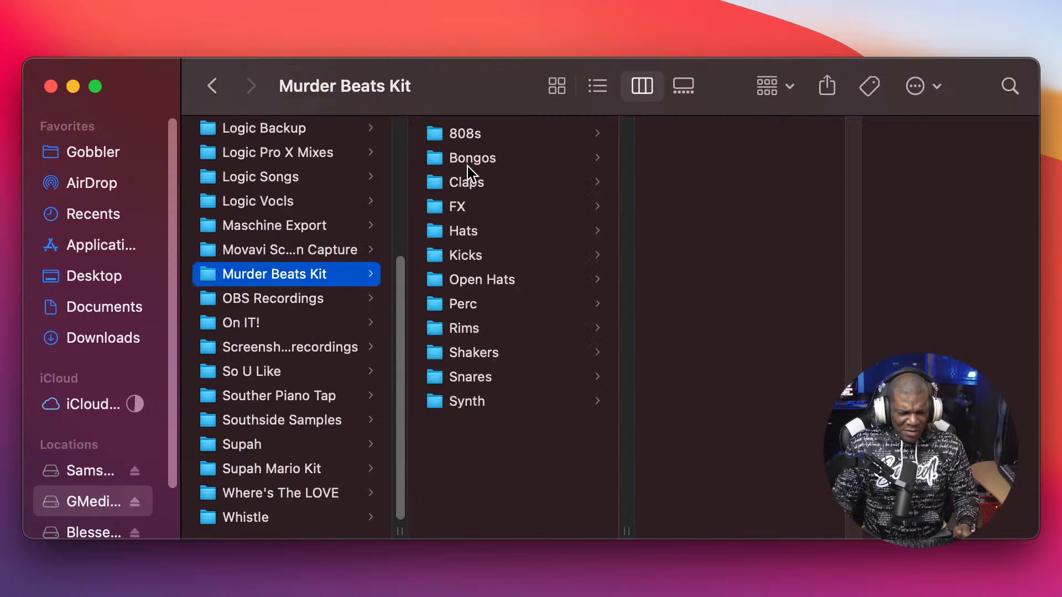
pyautogui.click(486, 134)
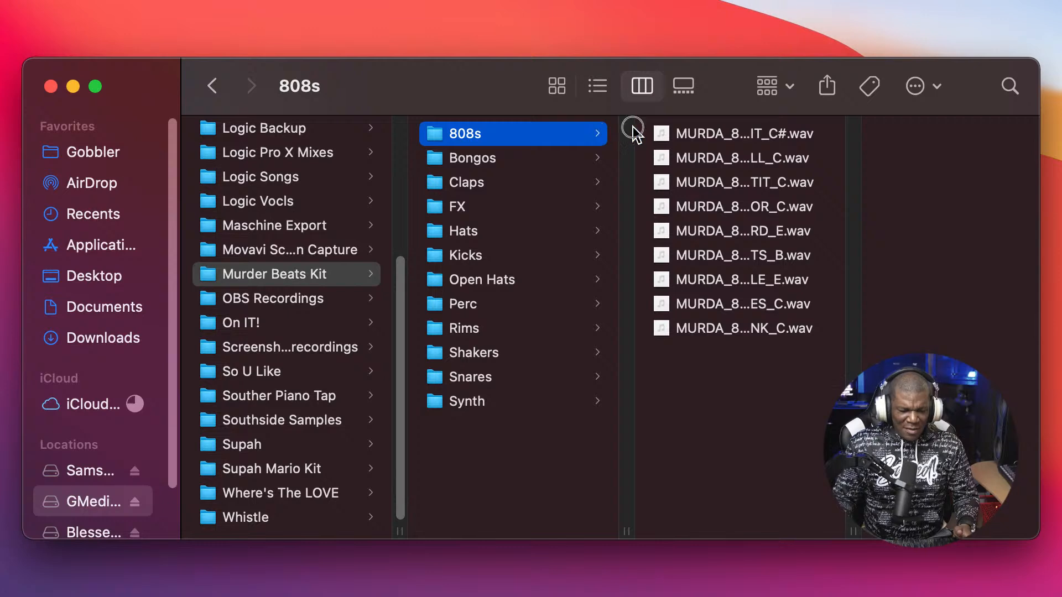
# - Audition the samples MURDA_808_BANANA_SPLIT_C#.wav, MURDA_808_BLACKBALL_C.wav and MURDA_808_COMEWITIT_C.wav
pyautogui.click(658, 133)
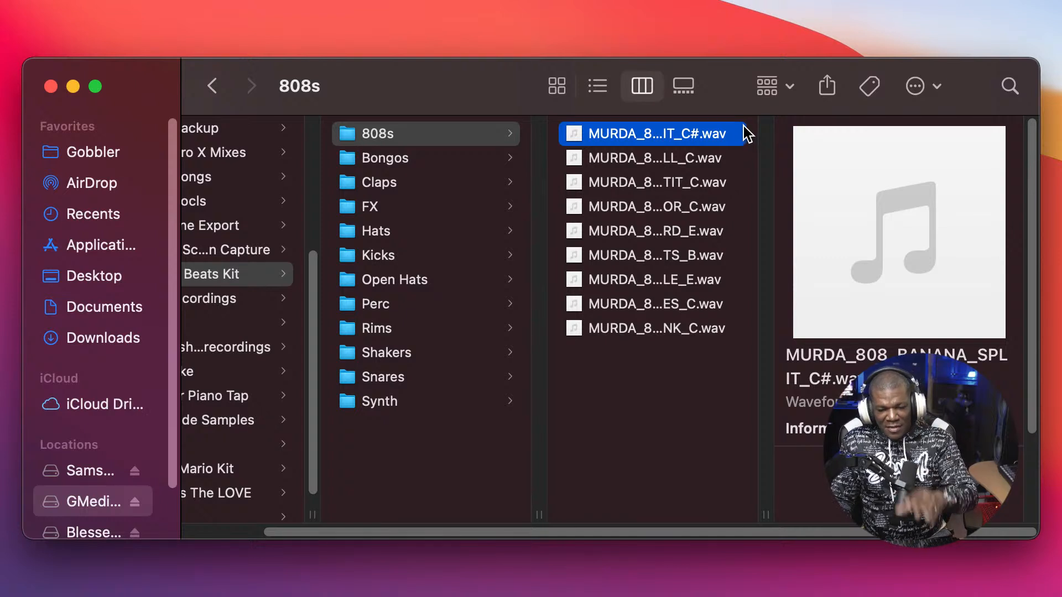
pyautogui.moveTo(819, 171)
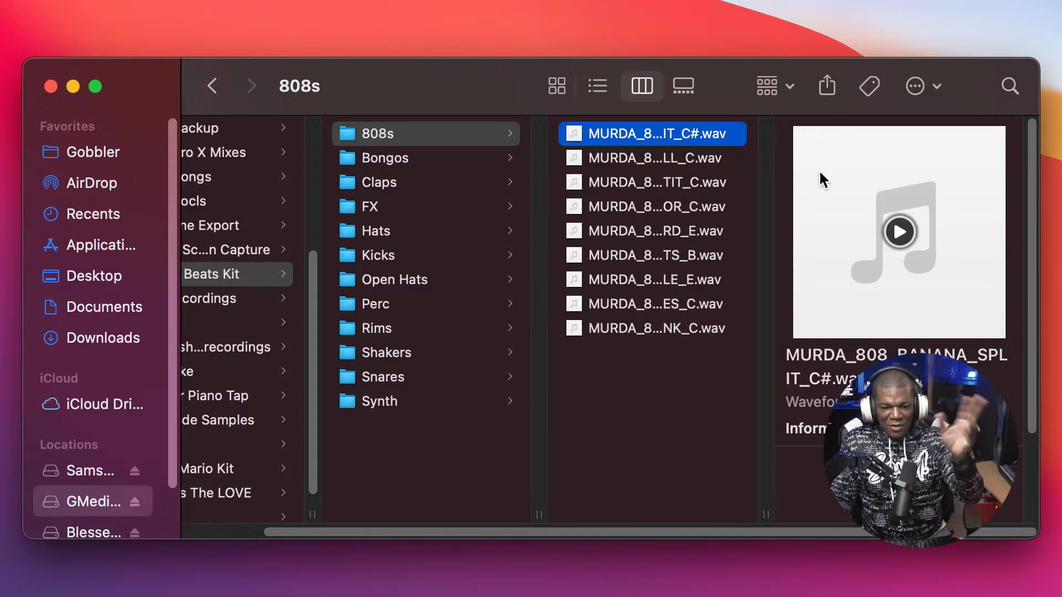
pyautogui.click(898, 233)
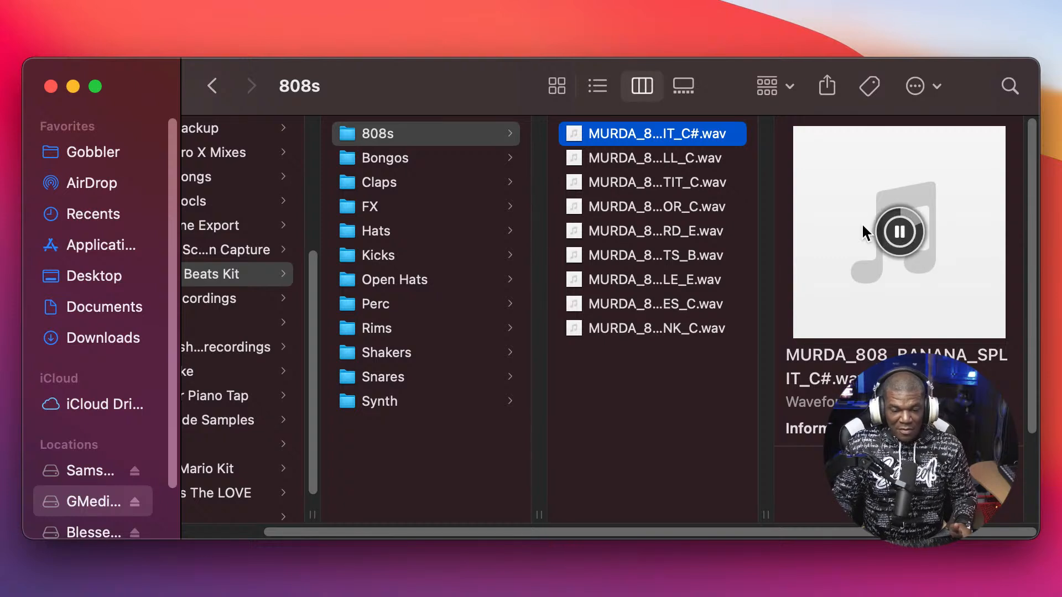
pyautogui.click(631, 160)
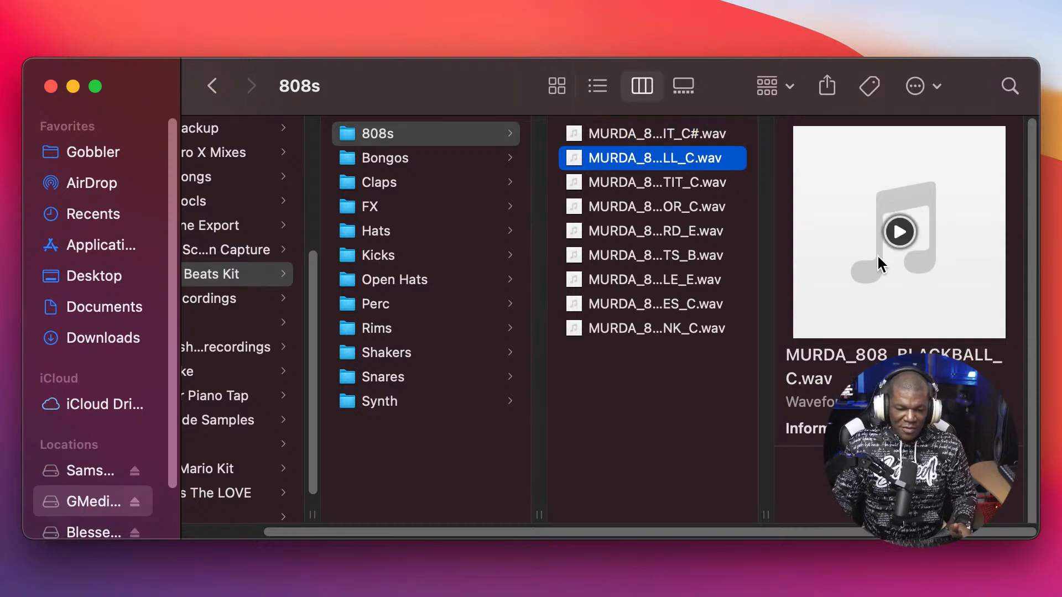
pyautogui.click(893, 241)
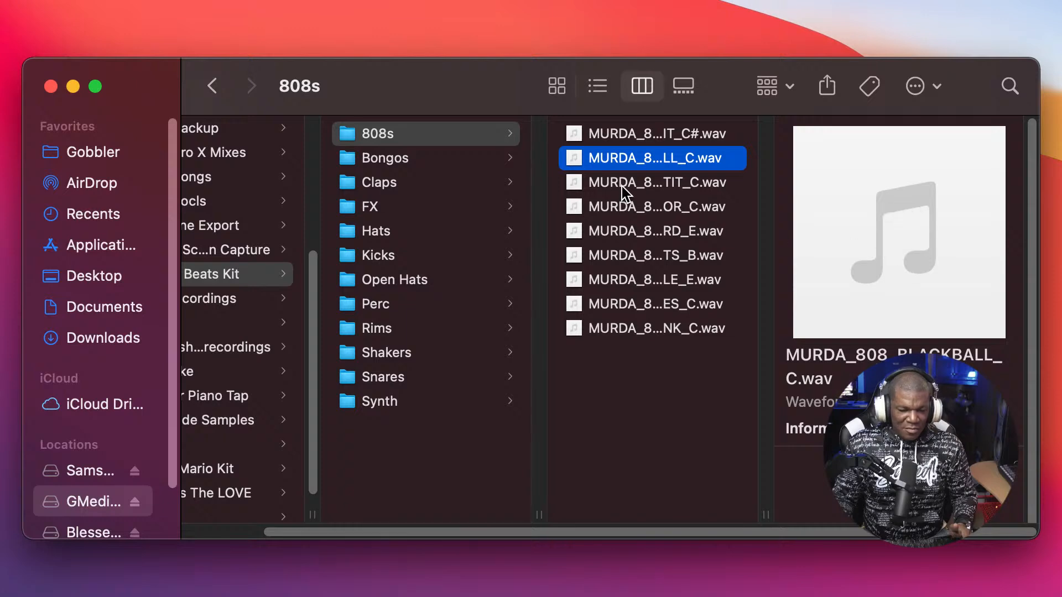
pyautogui.click(622, 186)
pyautogui.moveTo(859, 239)
pyautogui.click(899, 231)
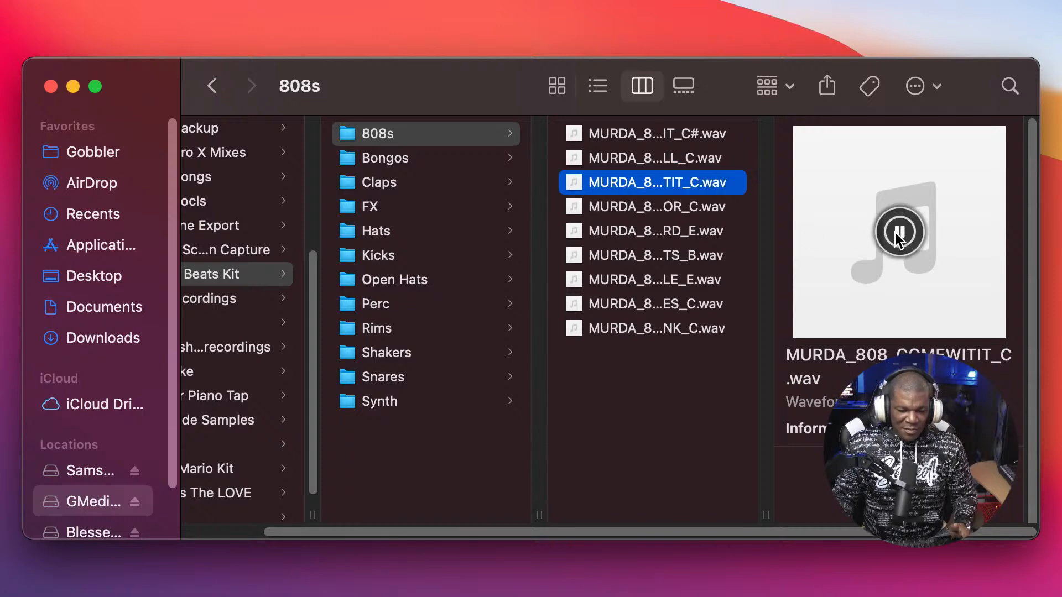
# - Audition the next five 808 samples in order, from the fourth file through the eighth
pyautogui.click(655, 213)
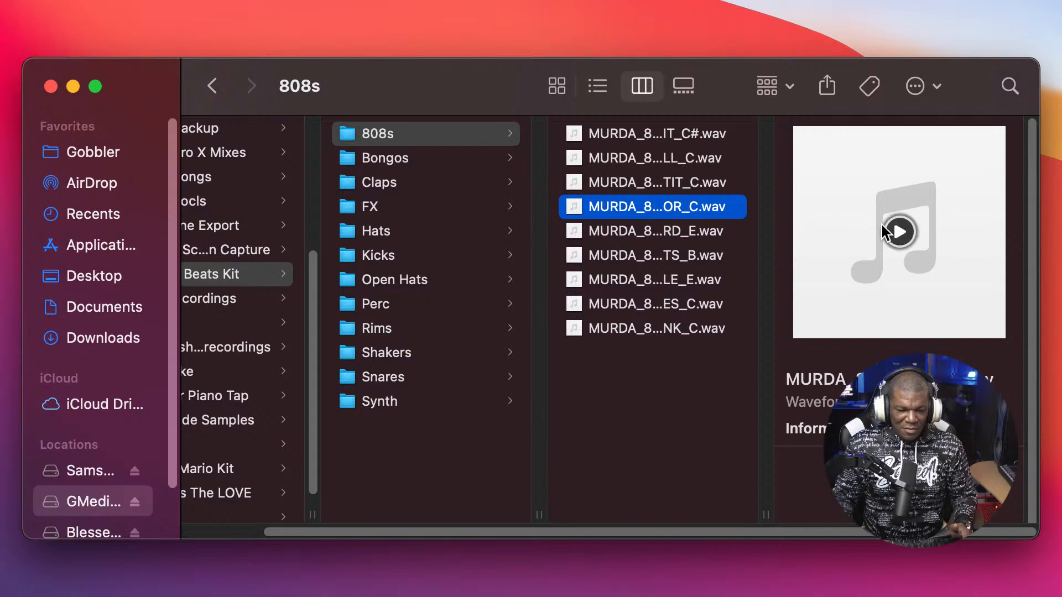
pyautogui.click(899, 231)
pyautogui.click(647, 232)
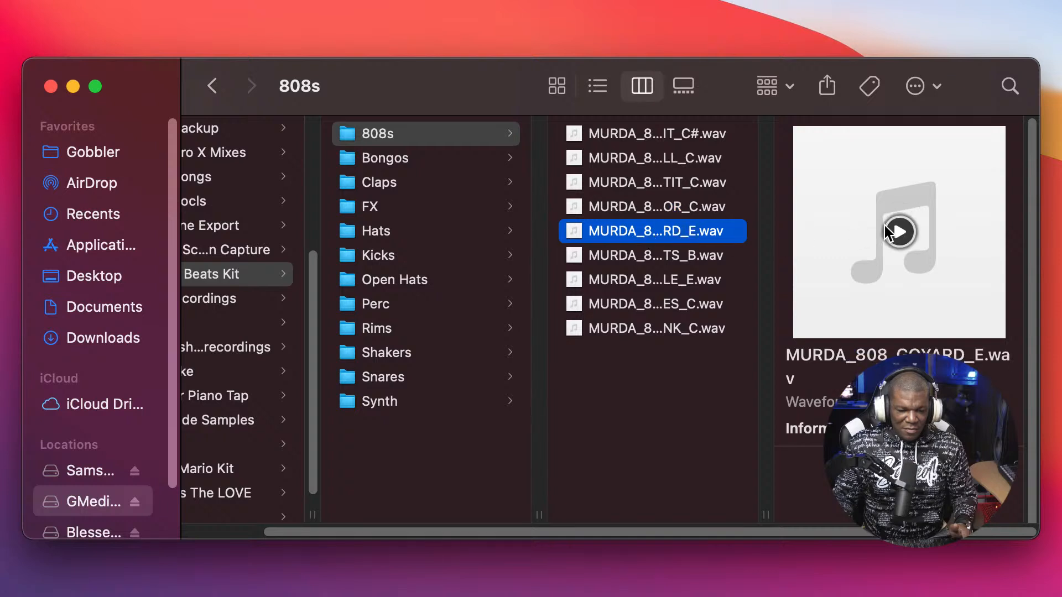
pyautogui.click(899, 231)
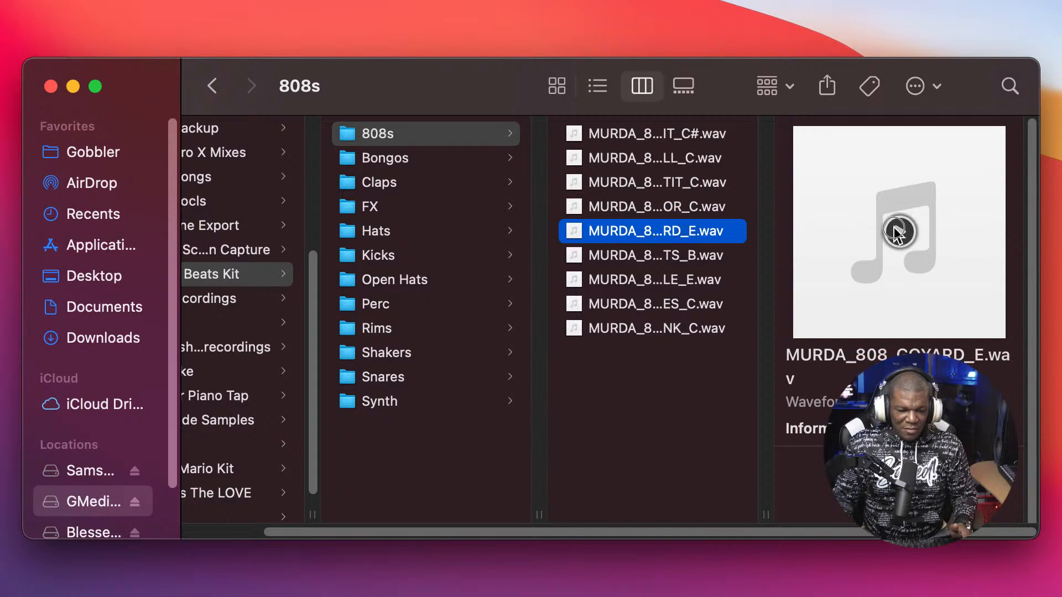
pyautogui.click(666, 262)
pyautogui.click(900, 231)
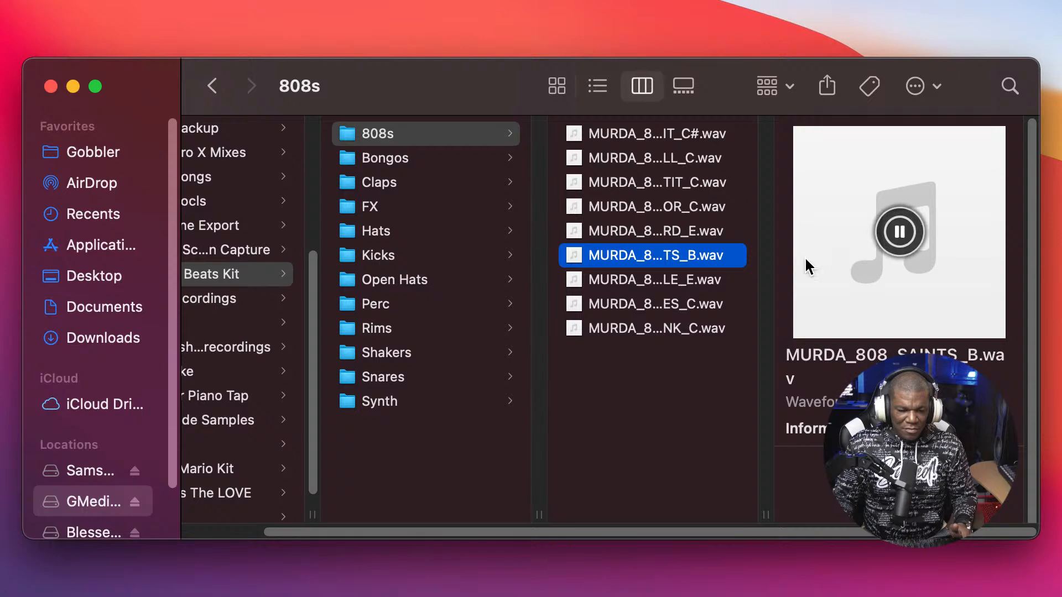
pyautogui.click(657, 282)
pyautogui.click(895, 235)
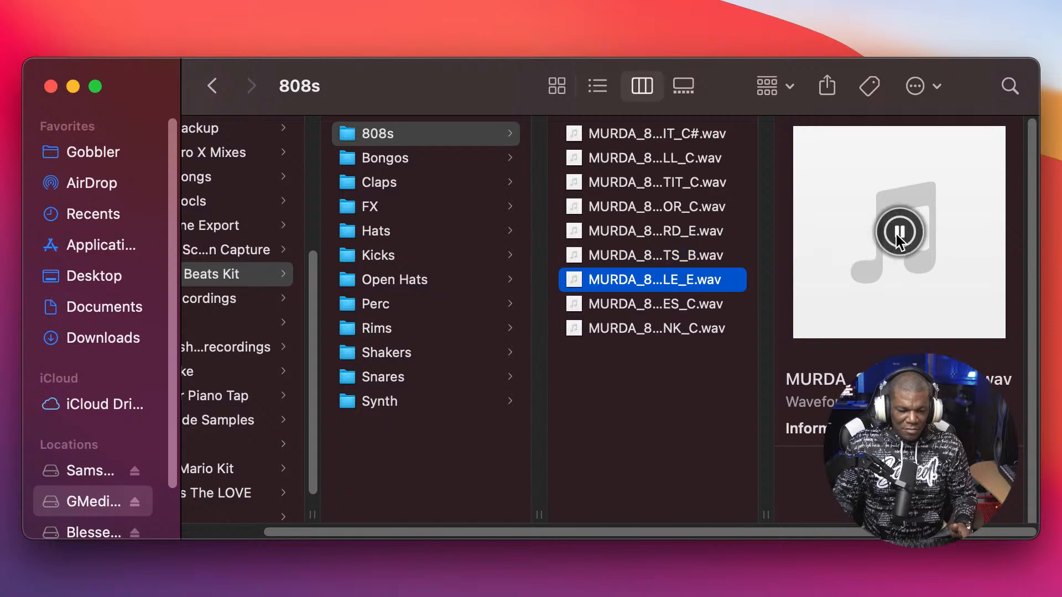
pyautogui.click(674, 307)
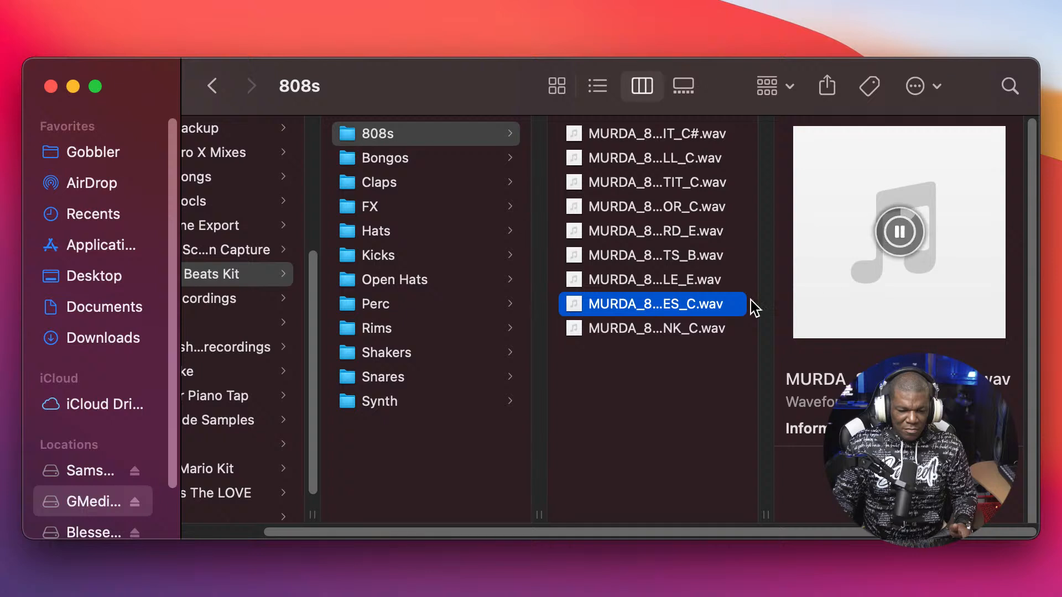
# - Audition MURDA_808_TRUNK_C.wav and load it as the sample of Reason's Grain Sample Manipulator, closing the file window
pyautogui.click(676, 328)
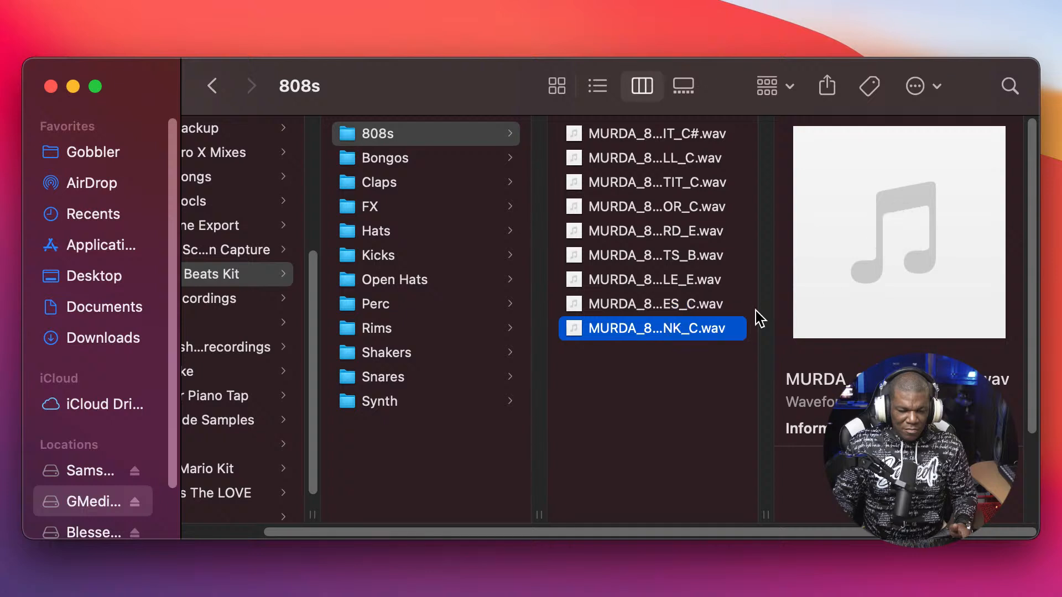
pyautogui.click(898, 237)
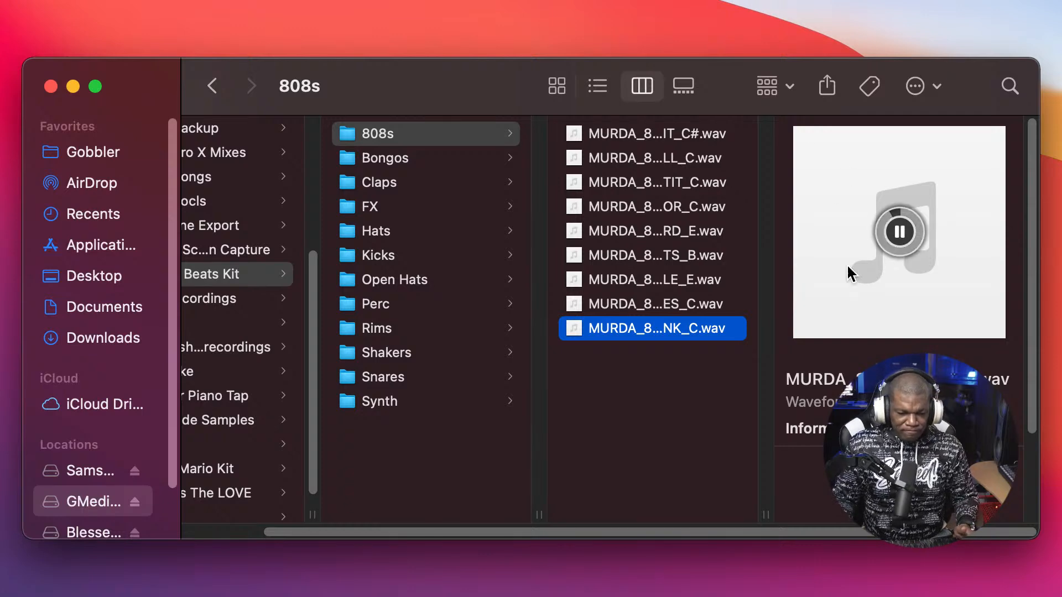
pyautogui.click(687, 328)
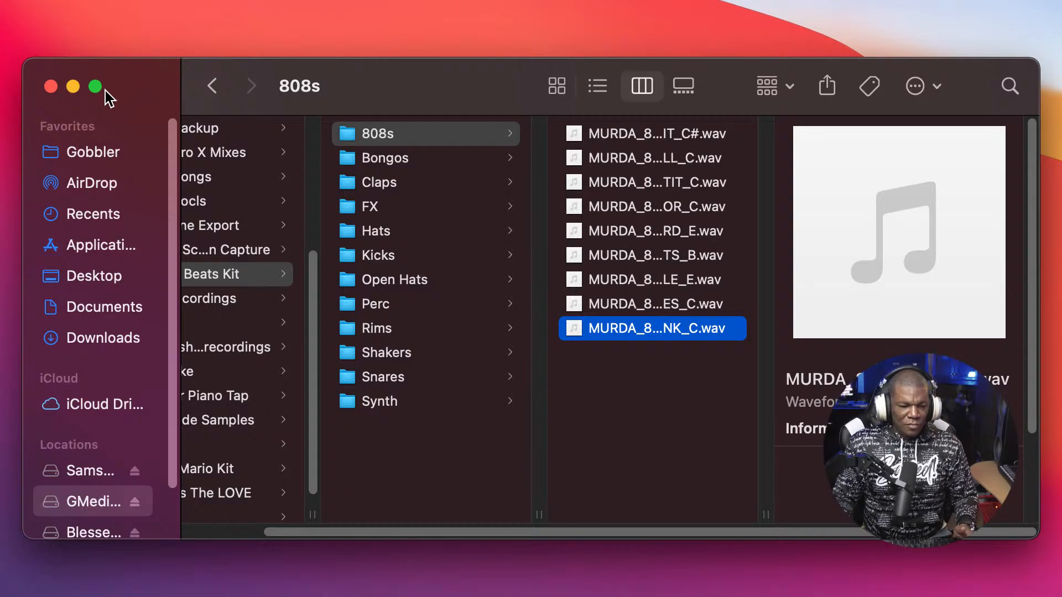
pyautogui.click(51, 87)
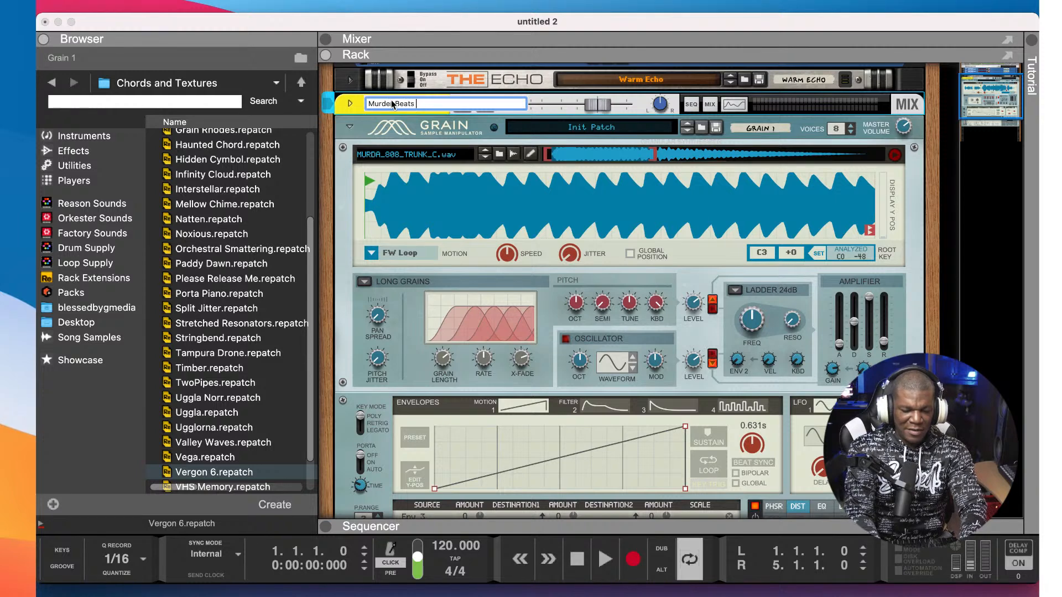
# - Name the mix channel above the Grain device Murder Beats 808
pyautogui.write('08')
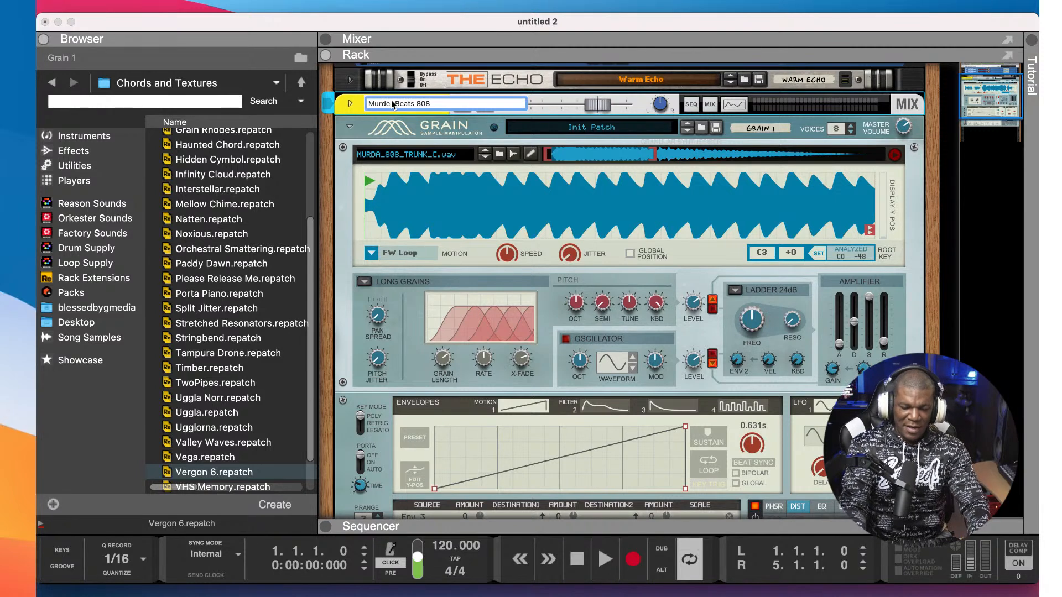
pyautogui.press('BackSpace')
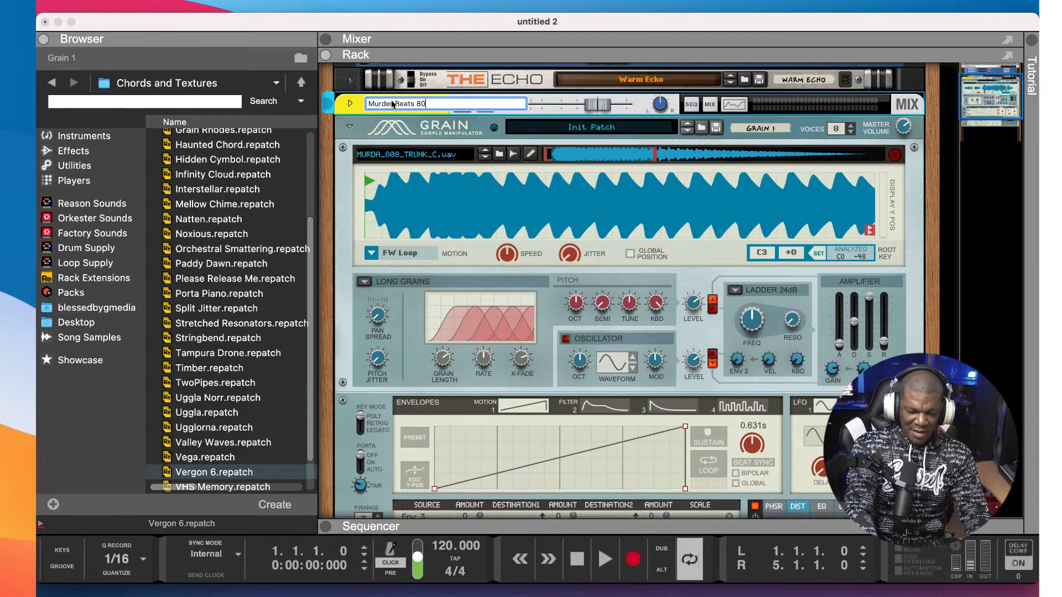
pyautogui.write('8')
pyautogui.press('Return')
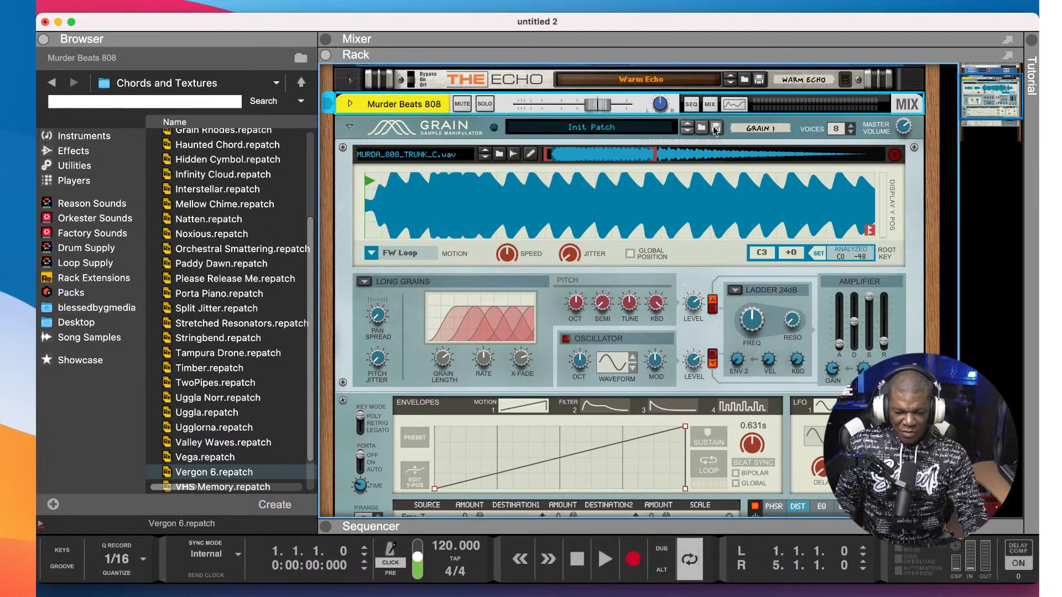
# - Rename the Grain device as 808 MB
pyautogui.doubleClick(762, 129)
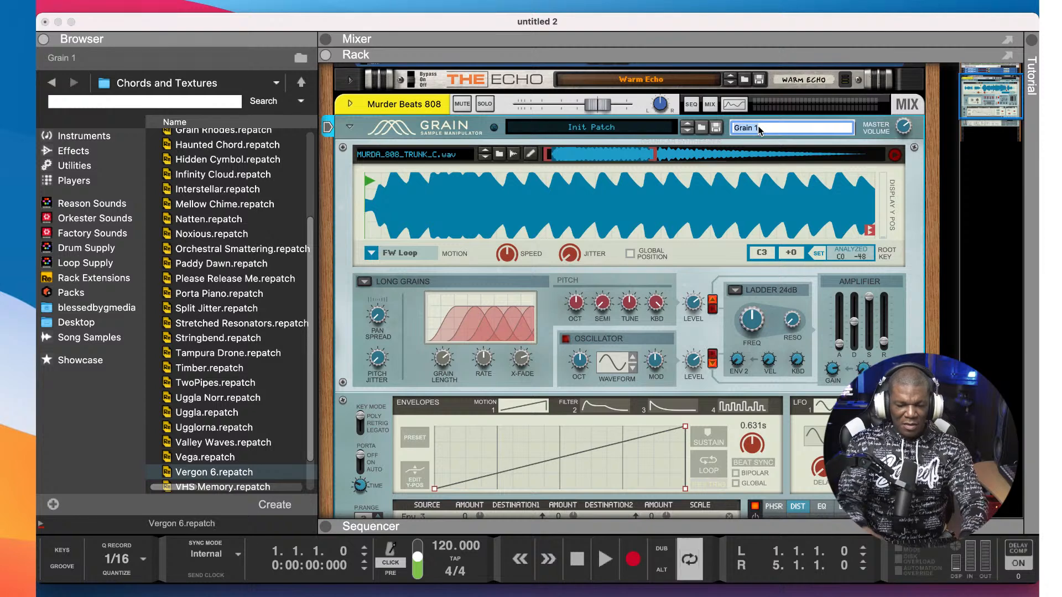
pyautogui.write('M')
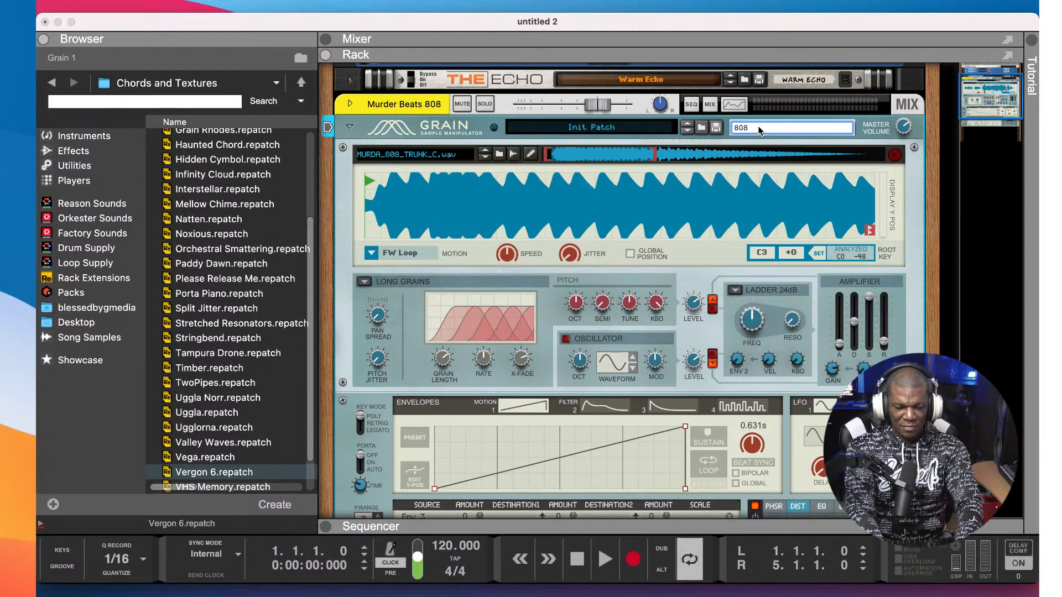
pyautogui.write('808 M')
pyautogui.press('BackSpace')
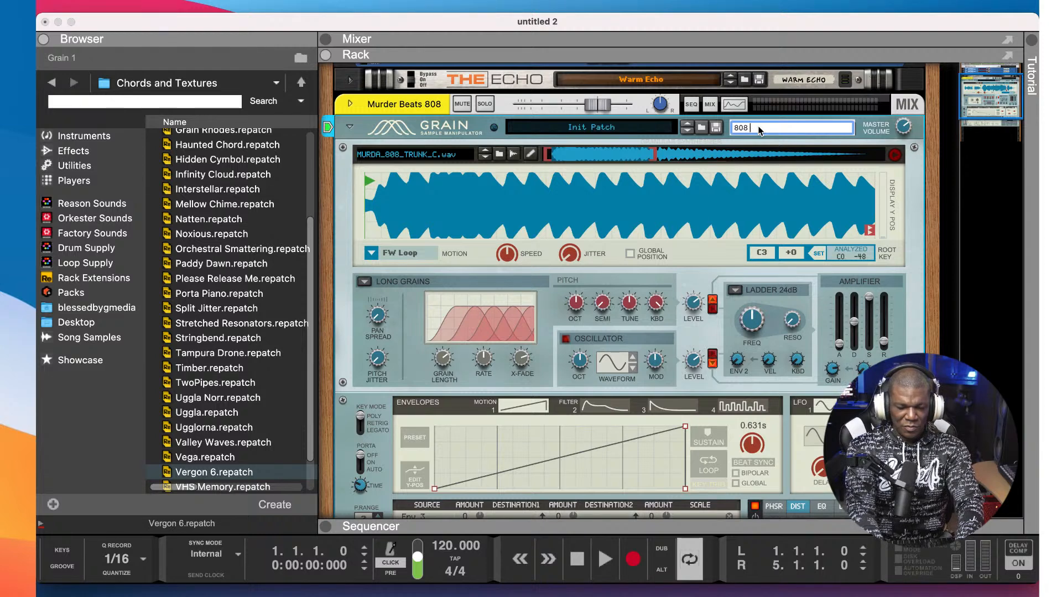
pyautogui.write('Mu')
pyautogui.press('Return')
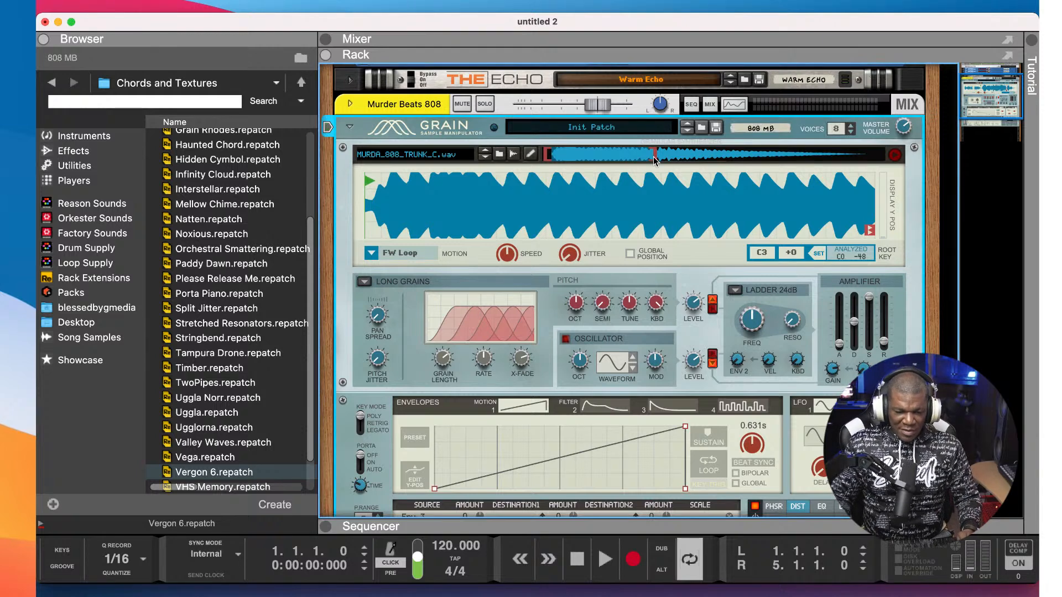
# - Extend the Grain sample's end marker to the end of the waveform and set its motion to One Shot
pyautogui.moveTo(653, 160); pyautogui.dragTo(887, 160)
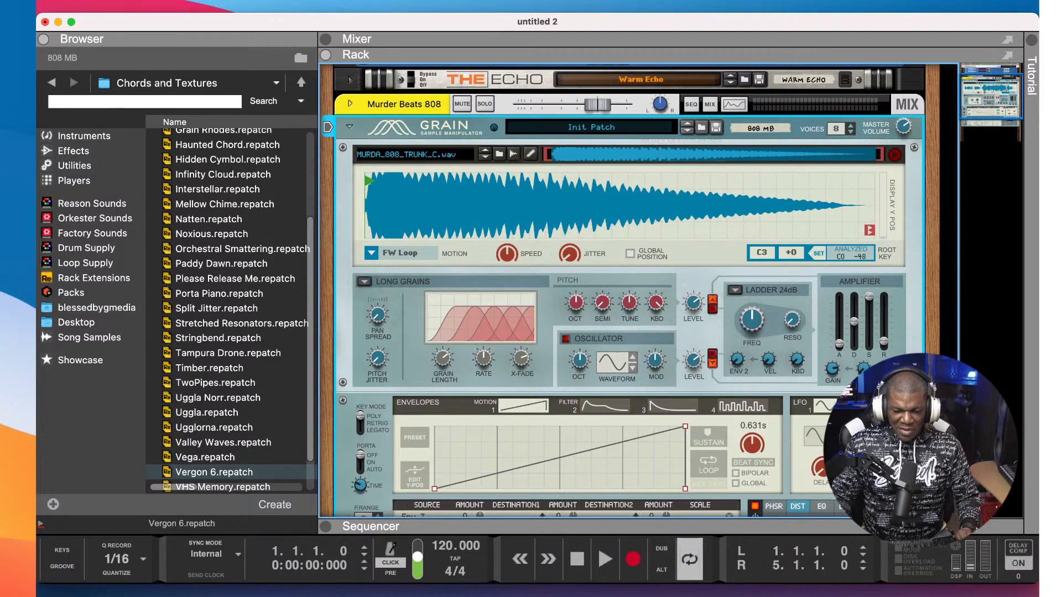
pyautogui.click(404, 254)
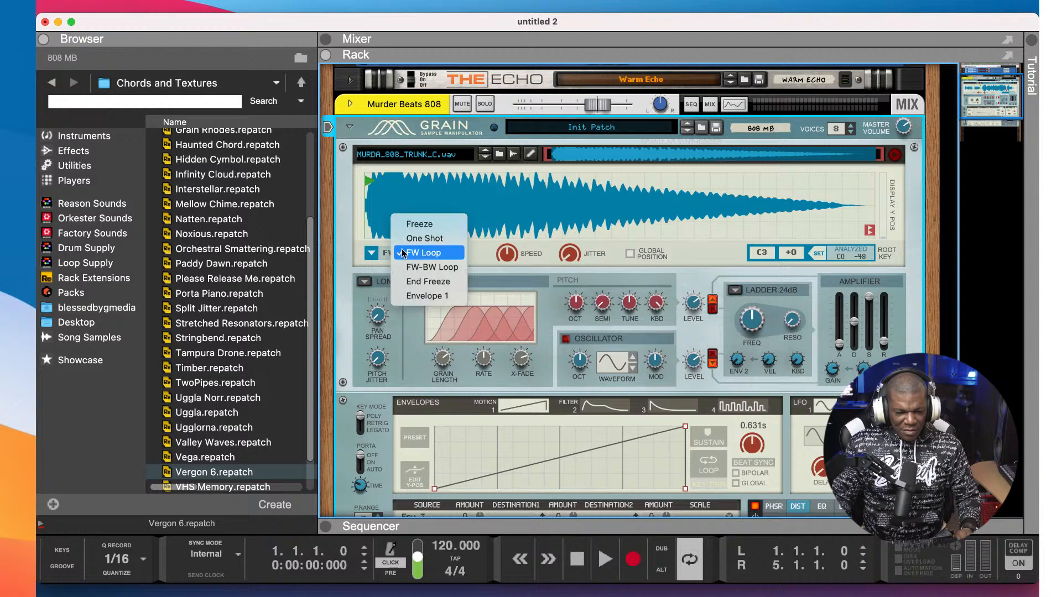
pyautogui.click(437, 238)
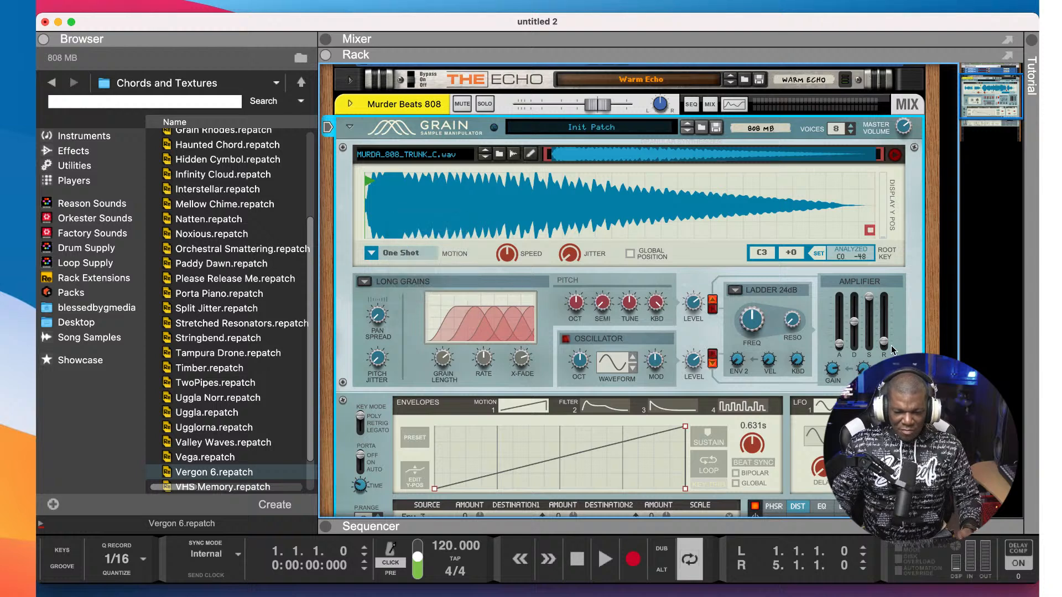
# - Raise the Grain amplifier's release to its maximum
pyautogui.moveTo(891, 345); pyautogui.dragTo(884, 292)
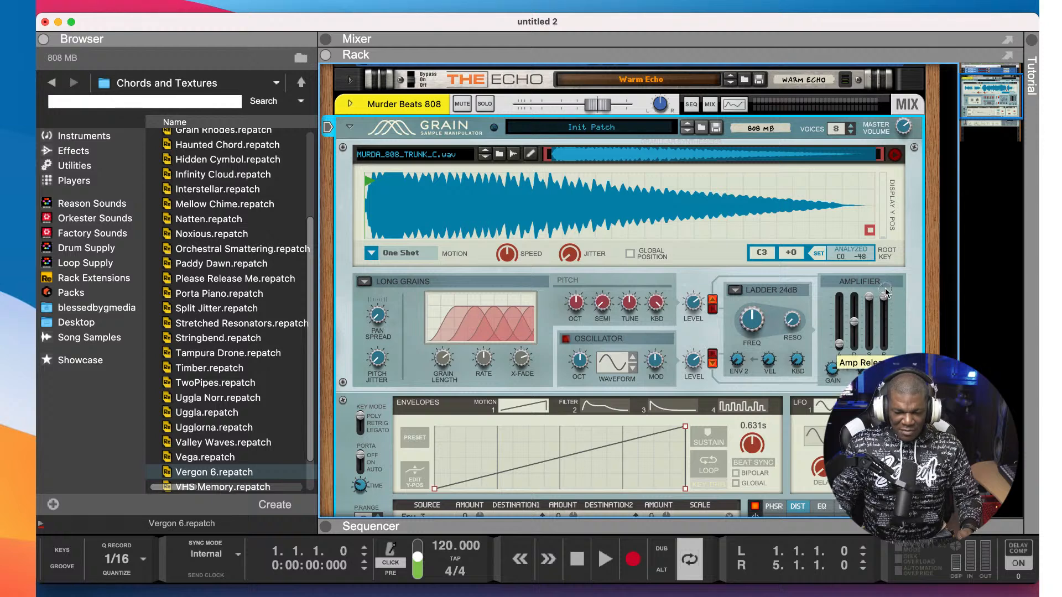
# - Set the 808 MB Grain's playback algorithm to Tape and fold the device
pyautogui.click(365, 282)
pyautogui.click(416, 297)
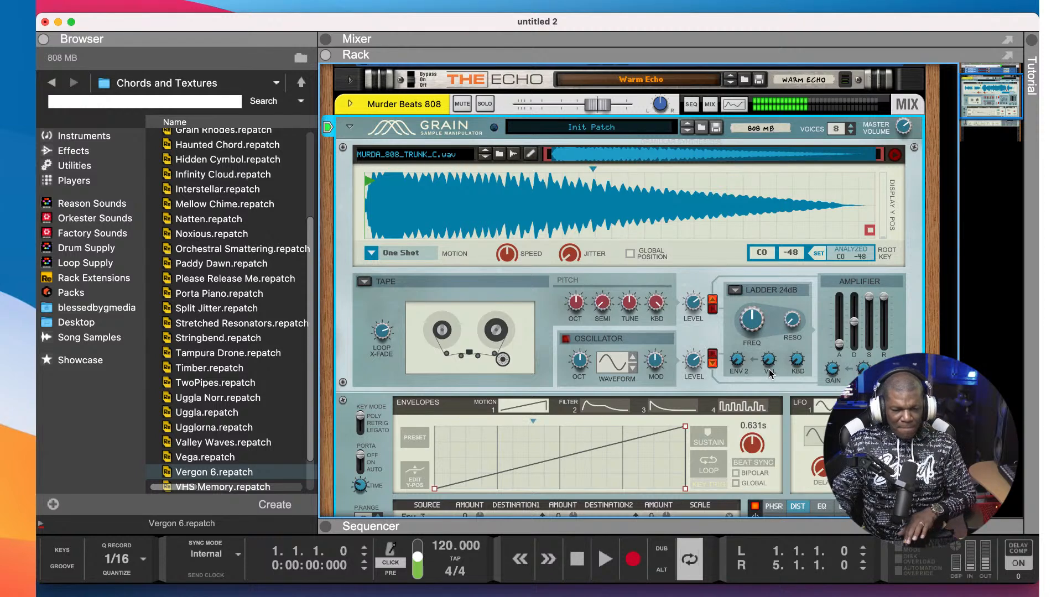
pyautogui.click(347, 127)
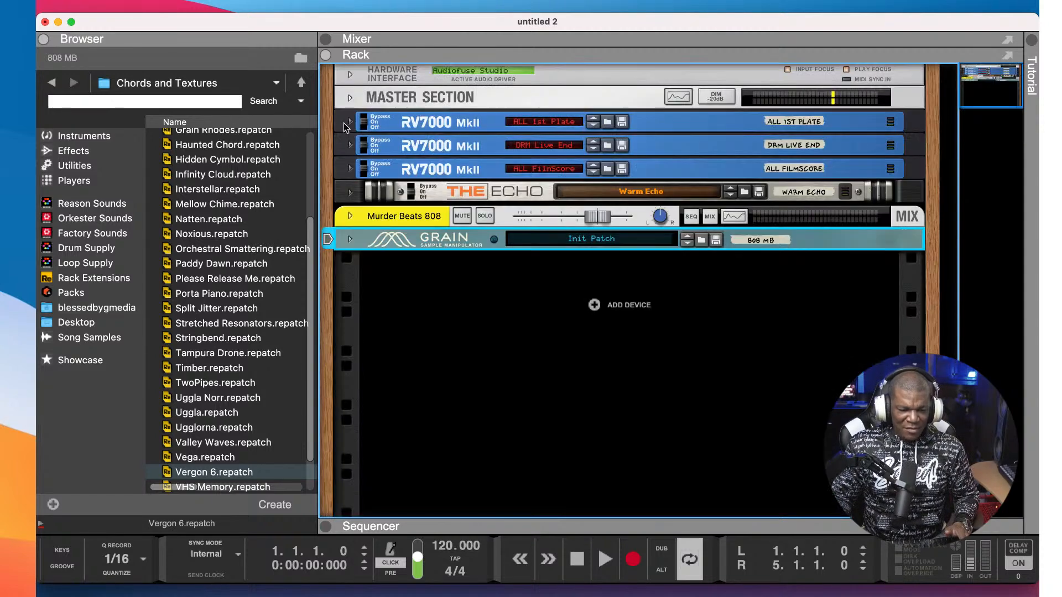
# - Duplicate the 808 MB Grain device together with its mix channel and unfold the copied Grain
pyautogui.rightClick(407, 233)
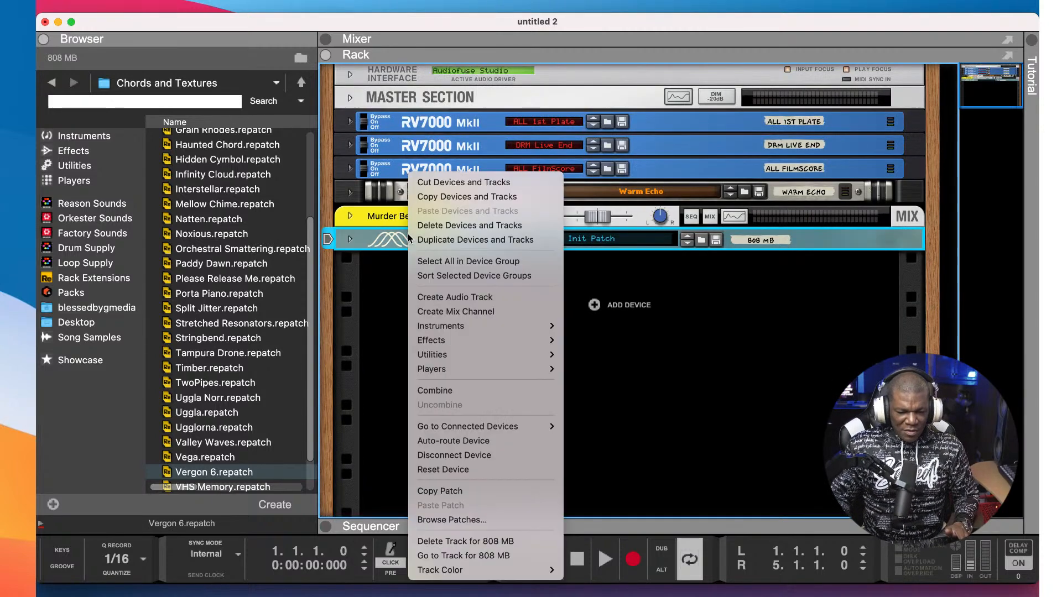
pyautogui.click(452, 244)
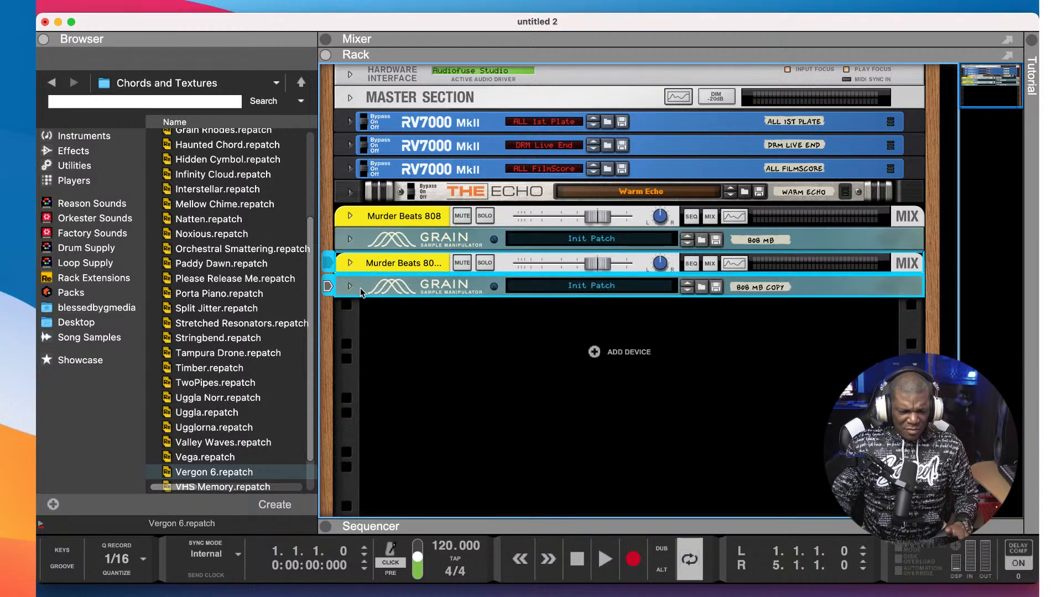
pyautogui.click(350, 286)
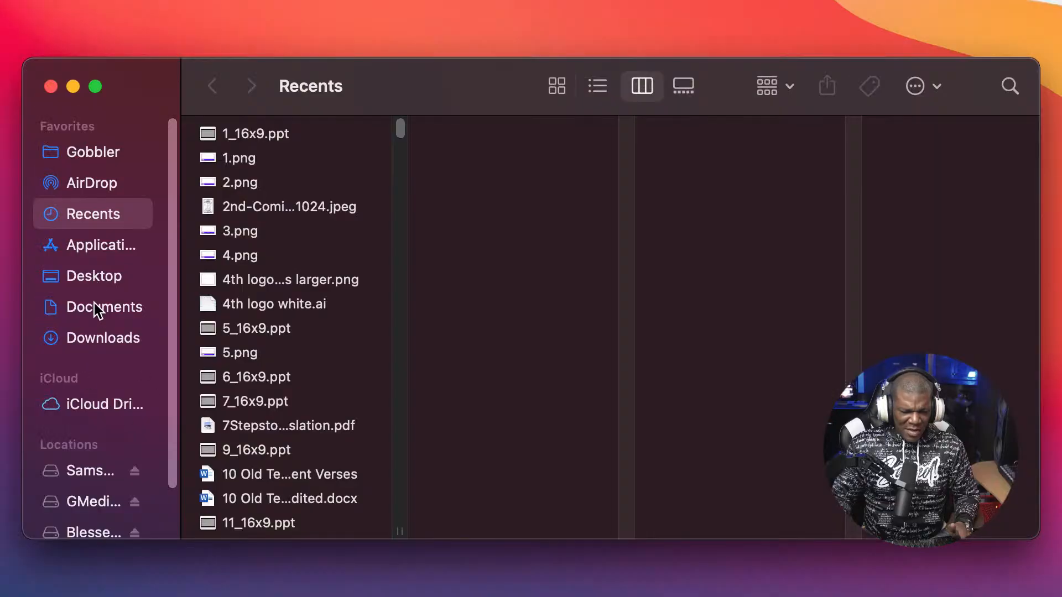
# - Switch to Finder and open the Kicks folder of the Murder Beats Kit on the GMedia Logic Pro X drive
pyautogui.scroll(-2, 126, 420)
pyautogui.click(81, 442)
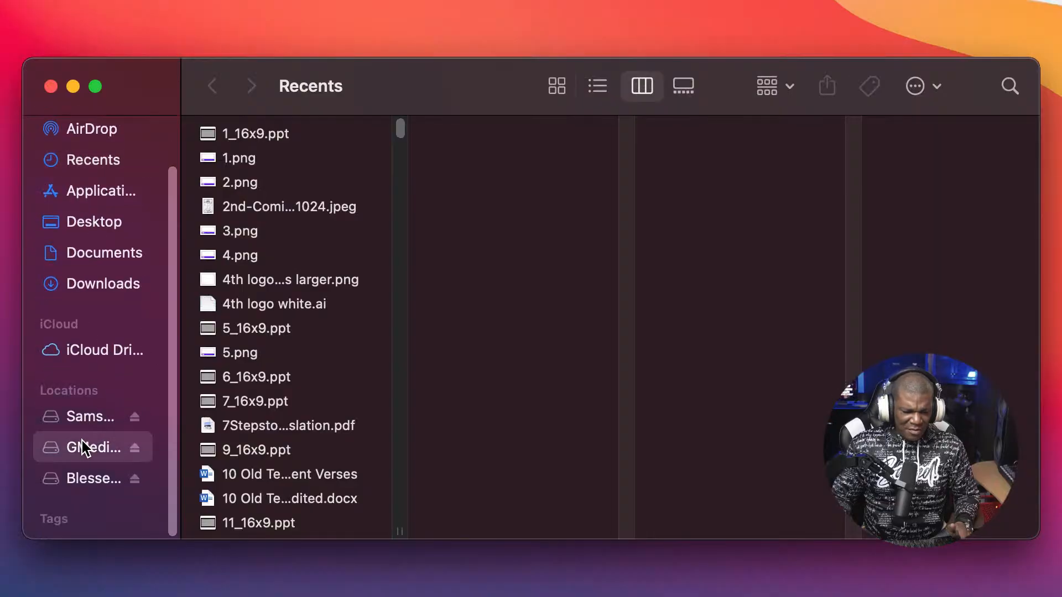
pyautogui.scroll(-3, 296, 349)
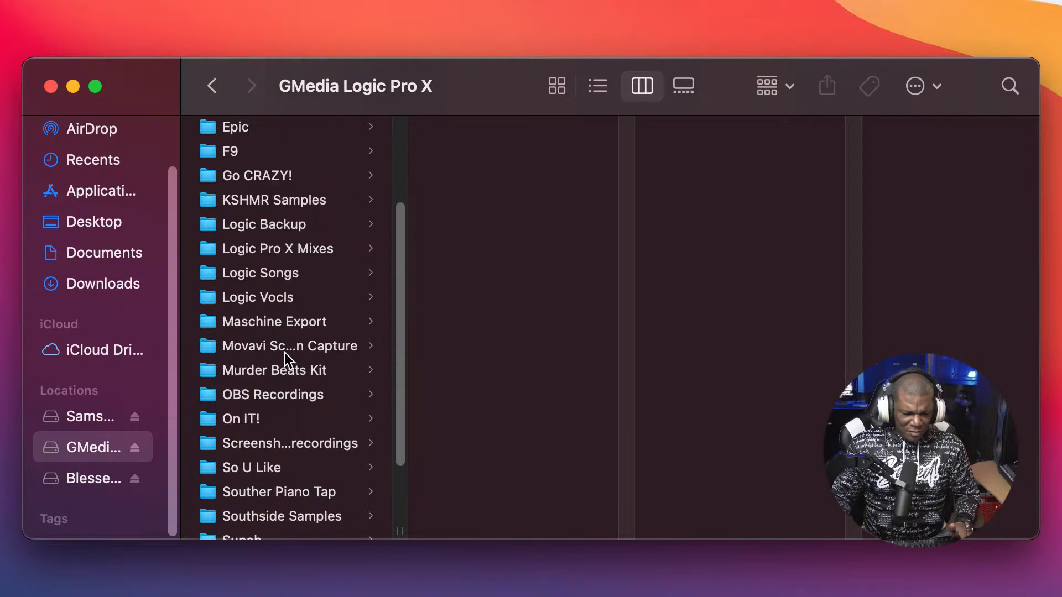
pyautogui.click(277, 370)
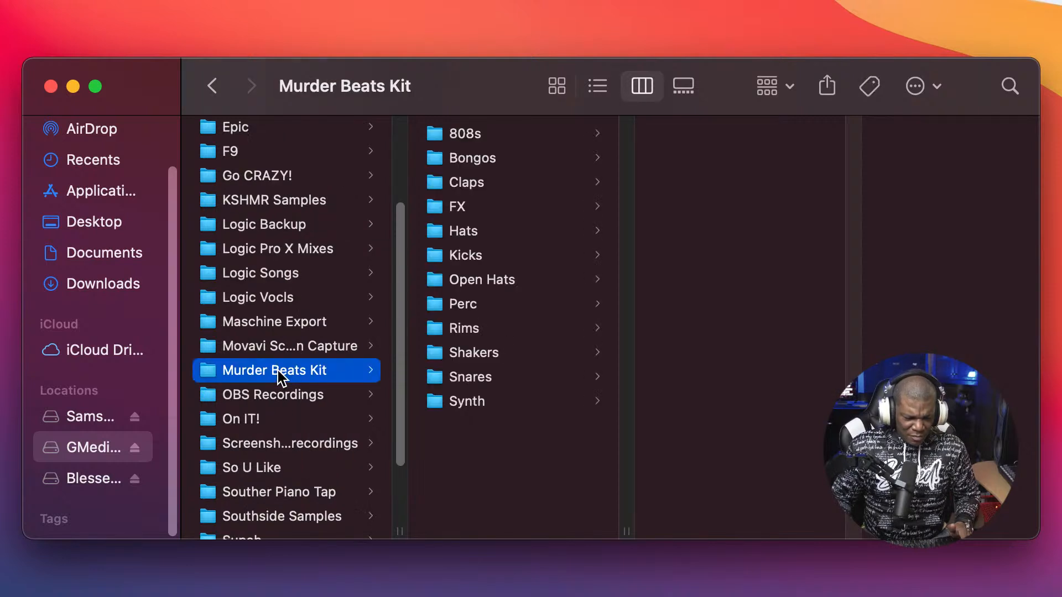
pyautogui.click(496, 256)
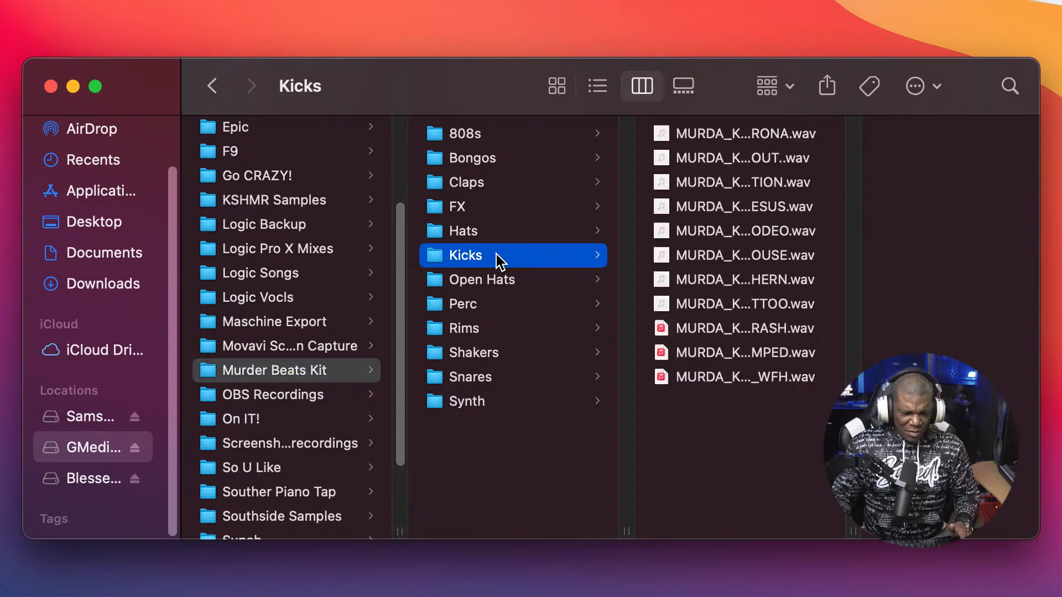
# - Audition the first three kick samples, load MURDA_KICK_ISOLATION.wav into the duplicated Grain device, and close Finder
pyautogui.click(743, 136)
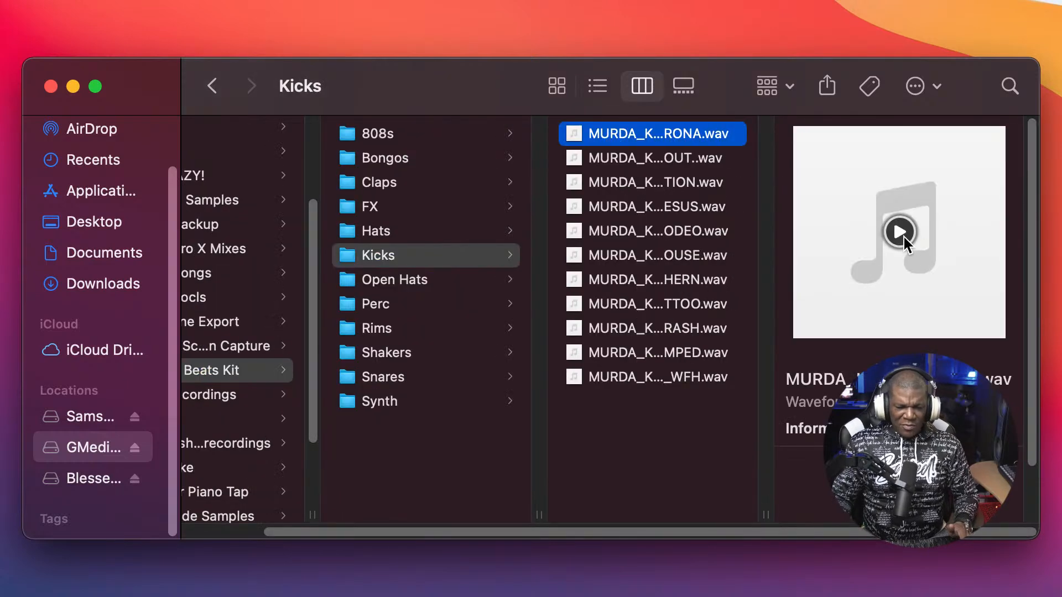
pyautogui.click(898, 232)
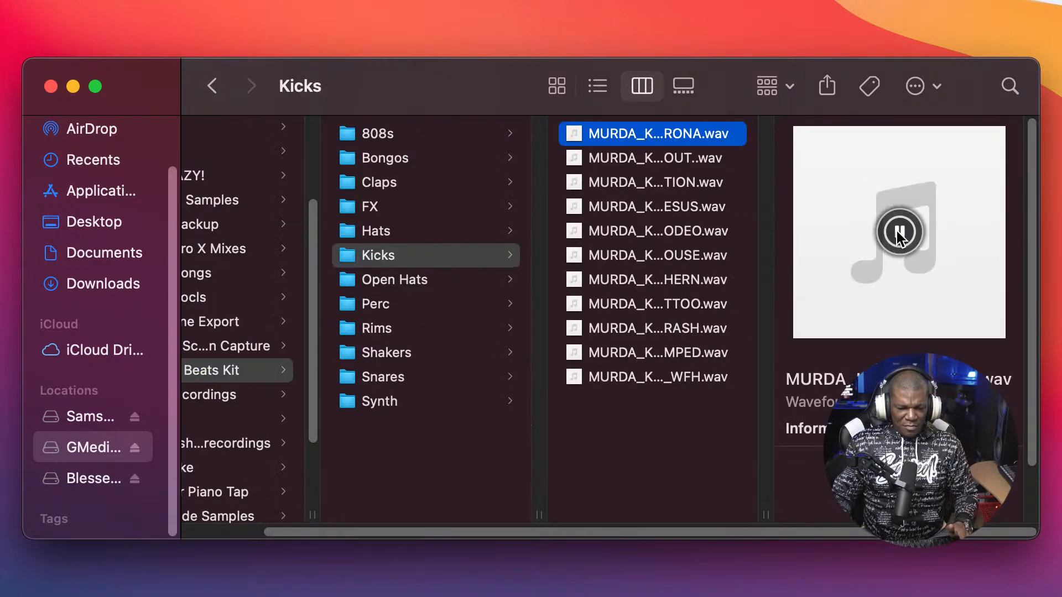
pyautogui.click(678, 161)
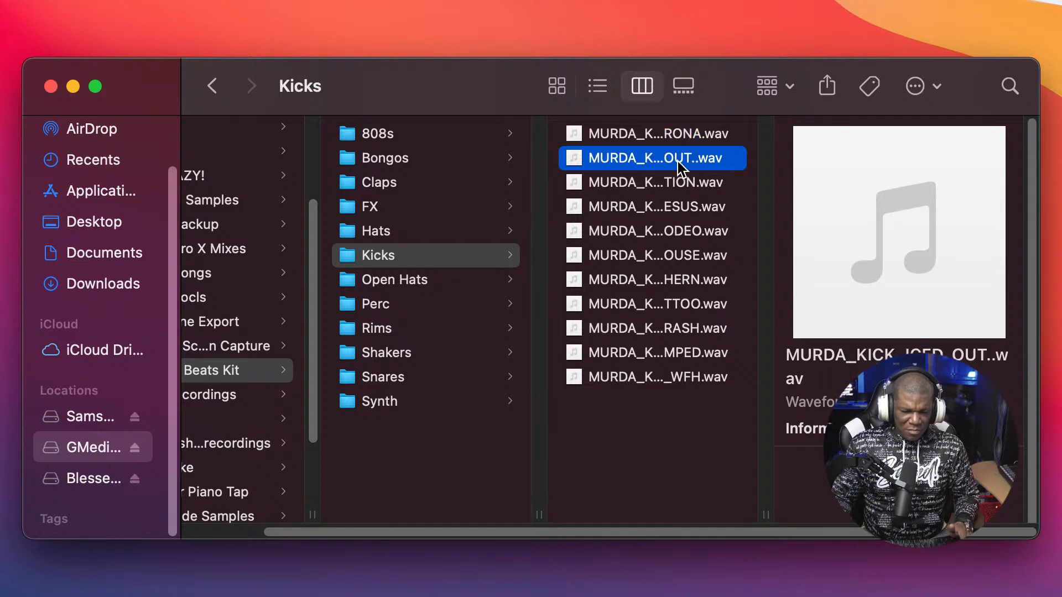
pyautogui.click(901, 230)
pyautogui.click(637, 185)
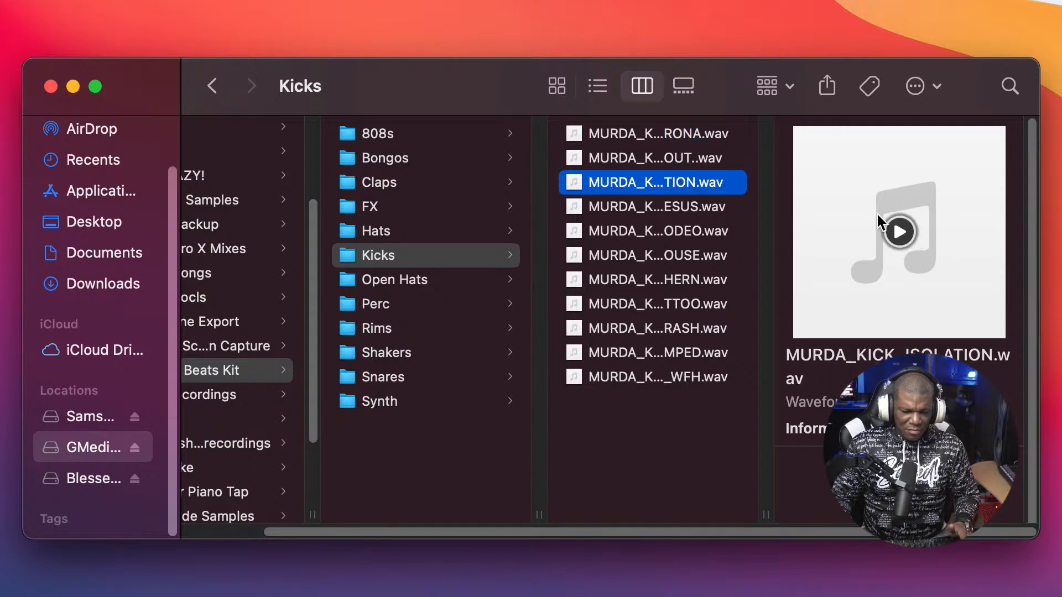
pyautogui.click(896, 234)
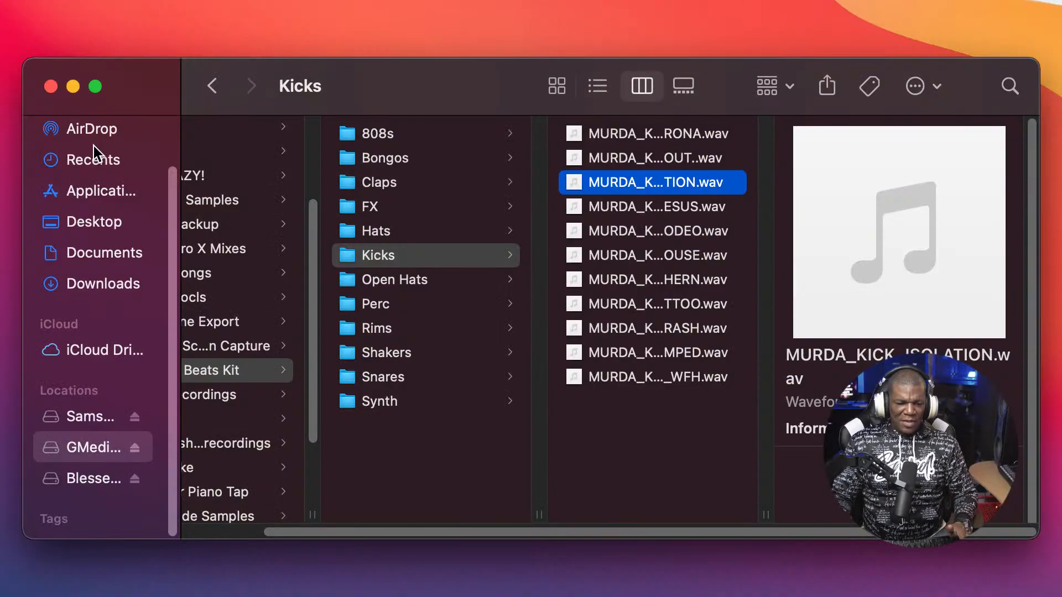
pyautogui.click(50, 86)
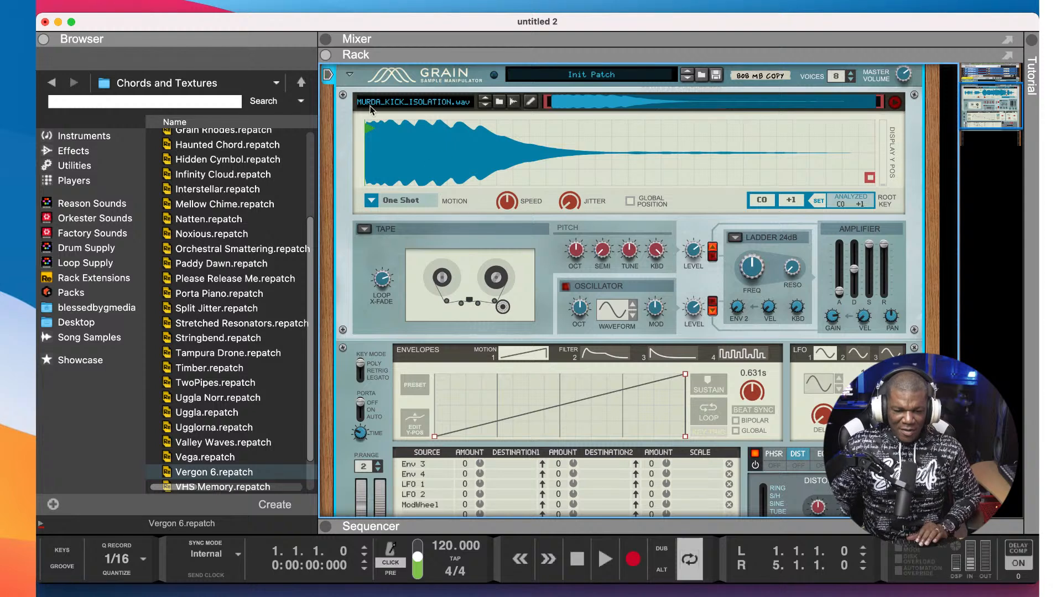
# - Rename the duplicated Grain device as Kick MB and fold it
pyautogui.click(768, 77)
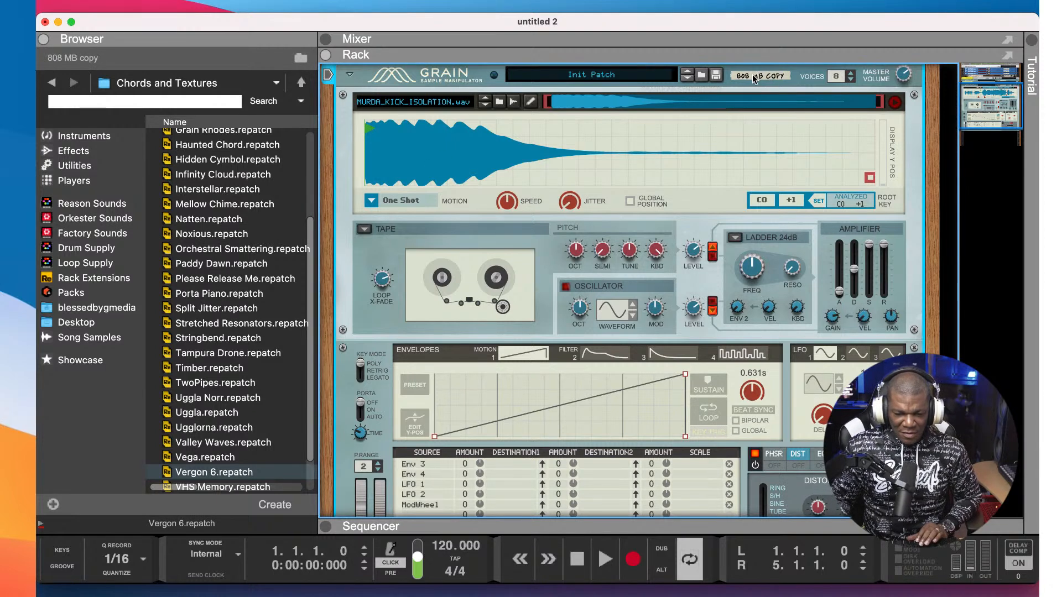
pyautogui.doubleClick(757, 76)
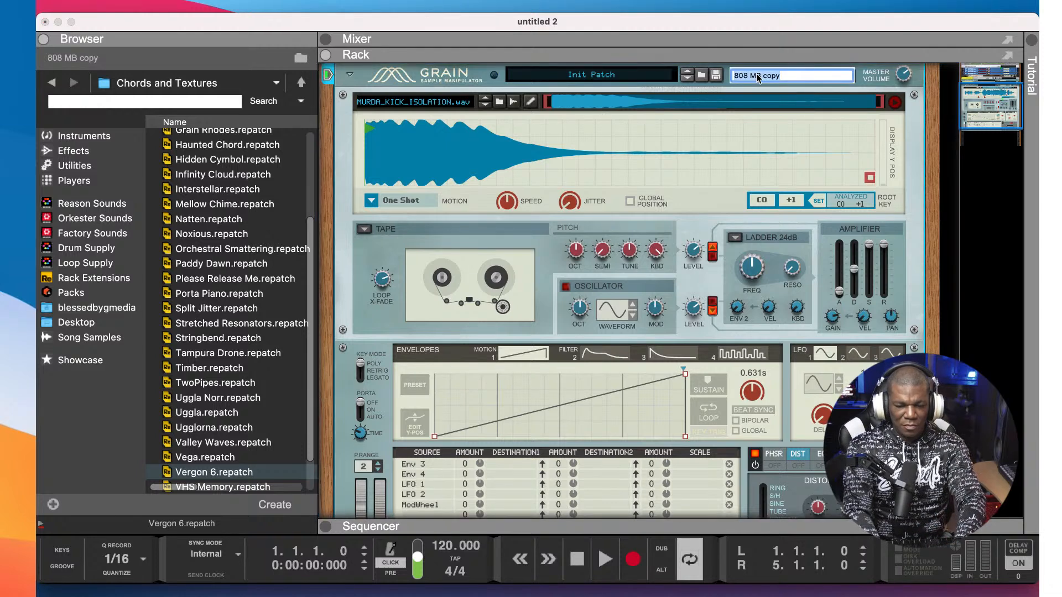
pyautogui.press('BackSpace')
pyautogui.write('Kick')
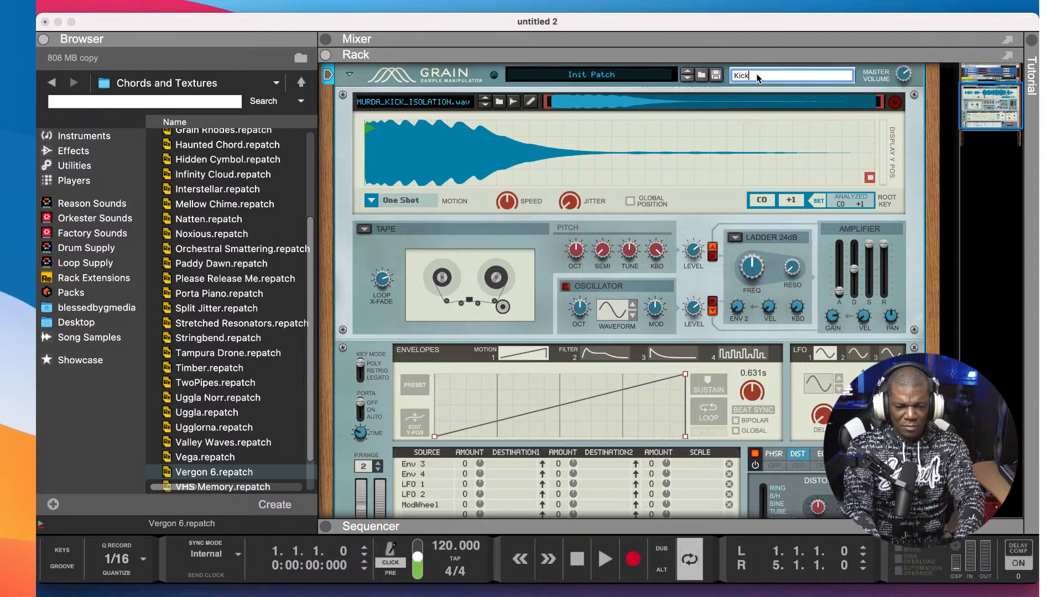
pyautogui.write(' M')
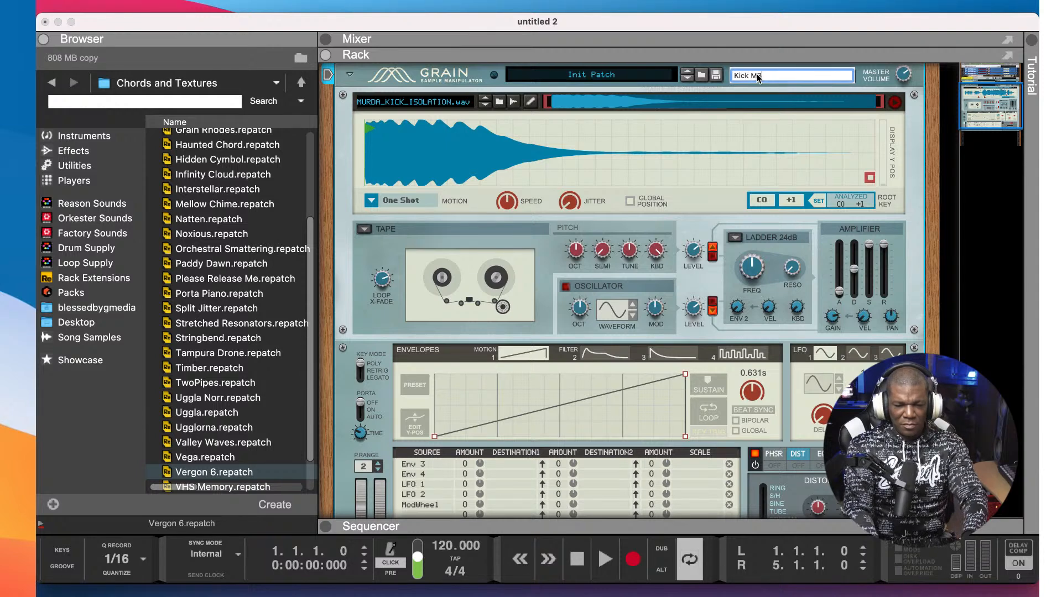
pyautogui.write('B')
pyautogui.press('Return')
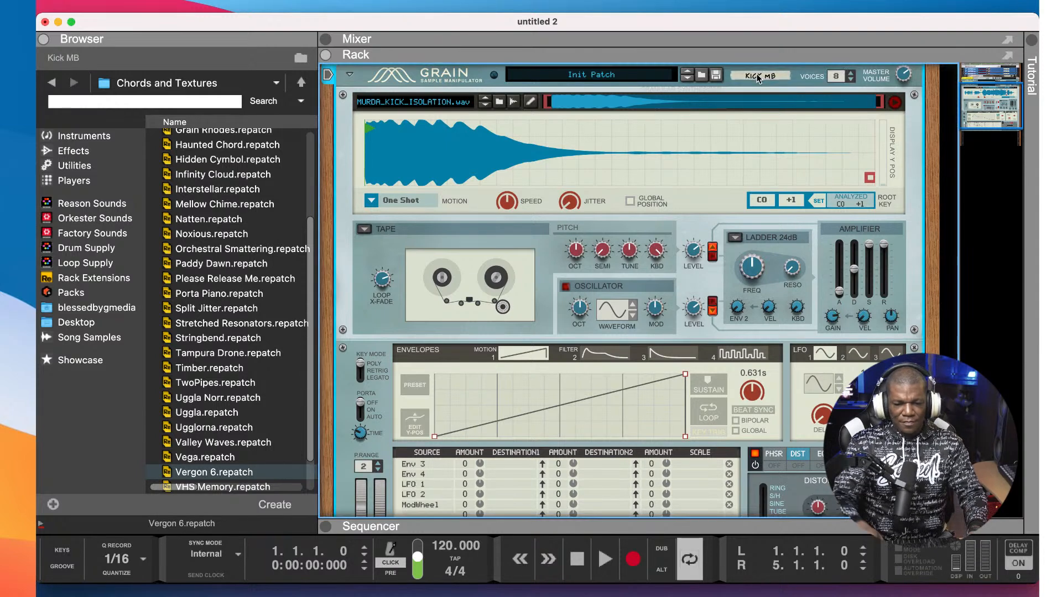
pyautogui.keyDown('alt'); pyautogui.click(350, 75); pyautogui.keyUp('alt')
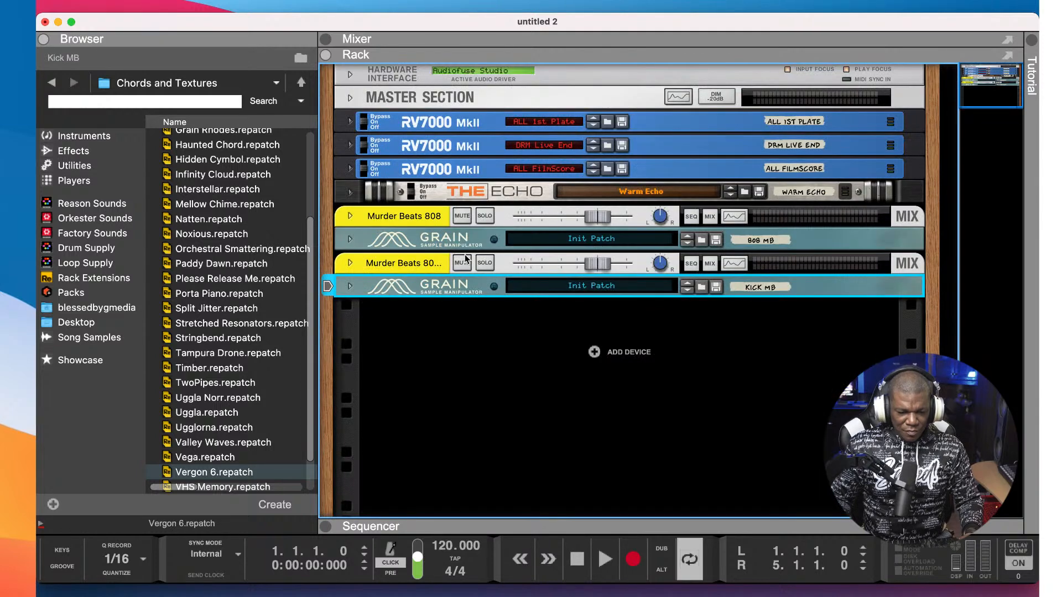
# - Rename the mix channel above the Kick MB device as Murder Beats Kick
pyautogui.doubleClick(408, 264)
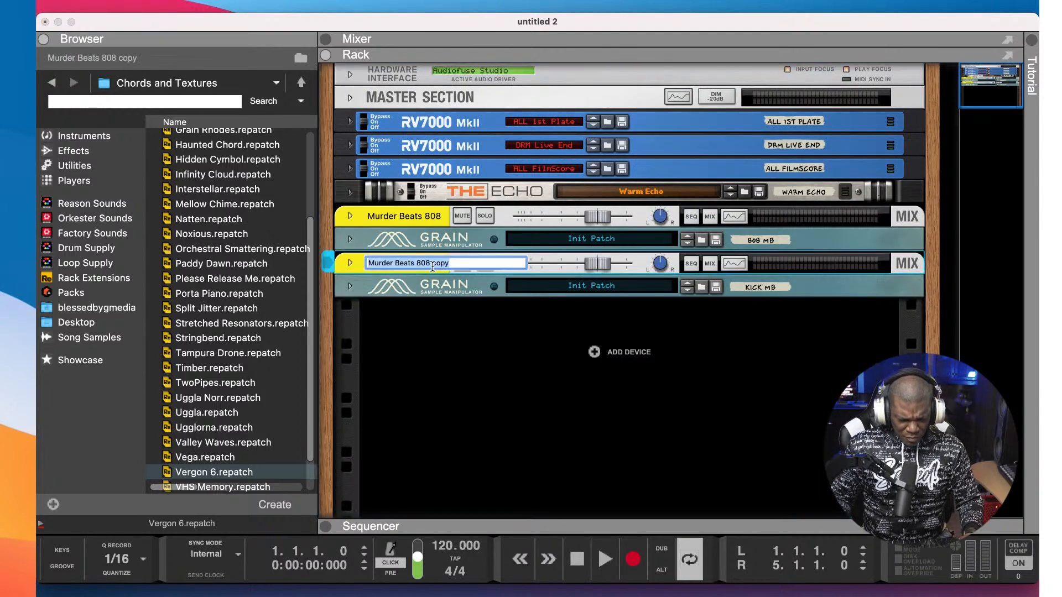
pyautogui.click(450, 261)
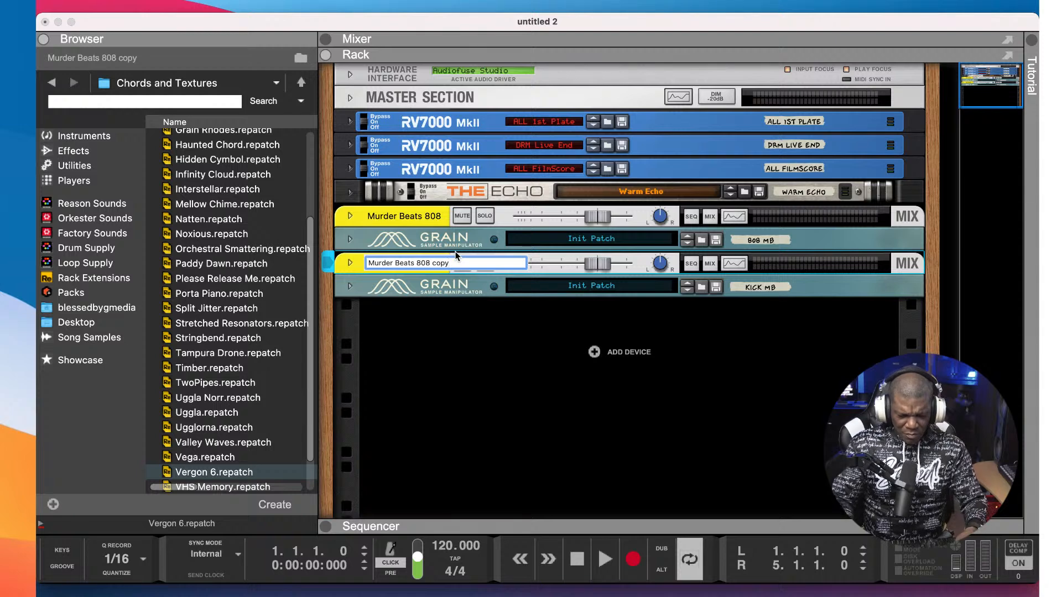
pyautogui.press('BackSpace')
pyautogui.press('BackSpace')
pyautogui.press('BackSpace')
pyautogui.press('BackSpace')
pyautogui.press('BackSpace')
pyautogui.press('BackSpace')
pyautogui.press('BackSpace')
pyautogui.press('BackSpace')
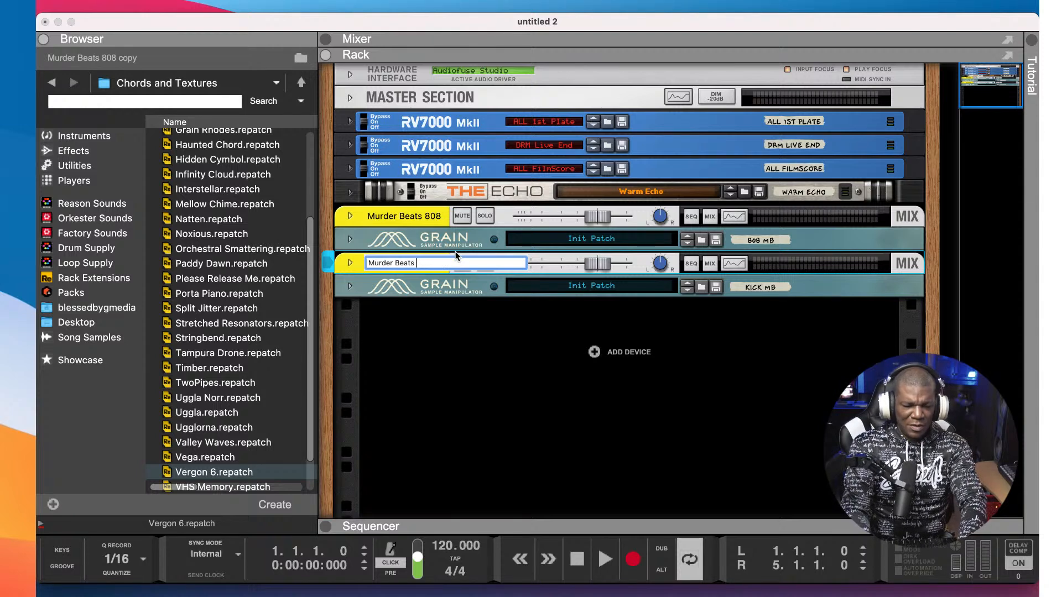
pyautogui.write('Kick')
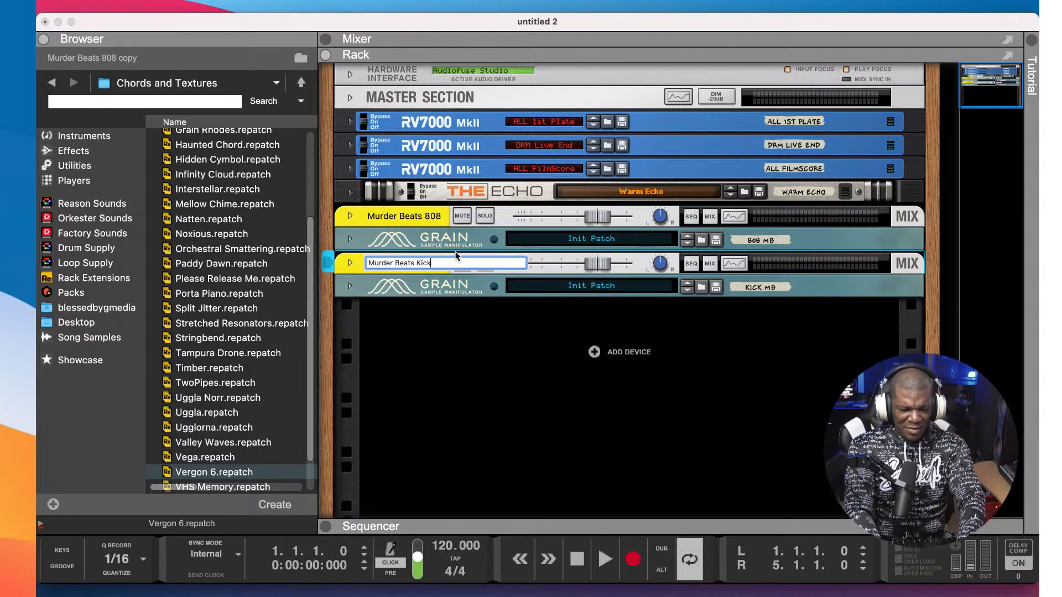
pyautogui.press('Return')
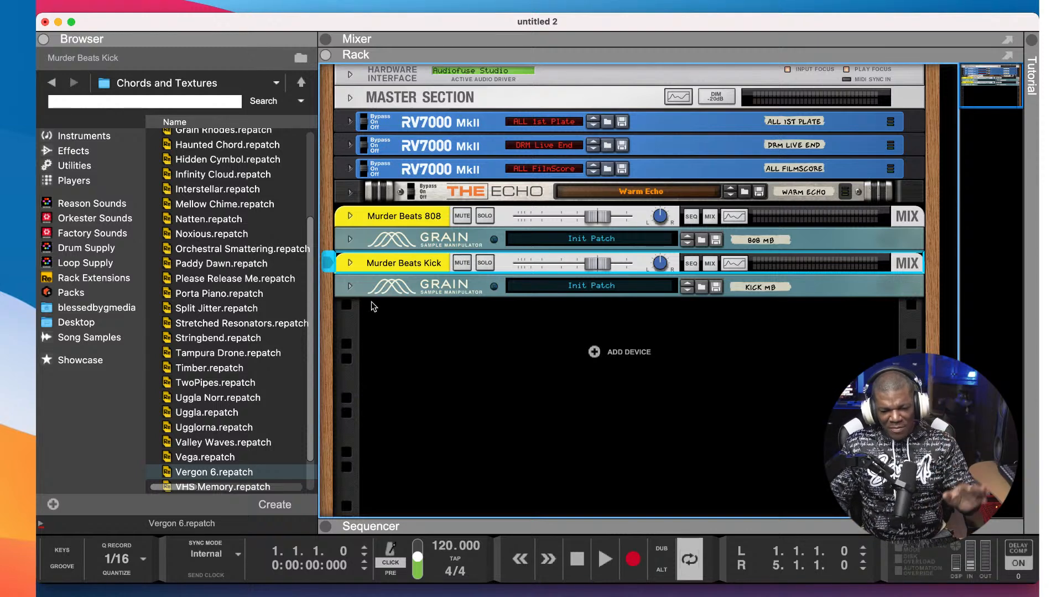
# - Set the track color of the Murder Beats 808 mix channel to Red
pyautogui.click(376, 215)
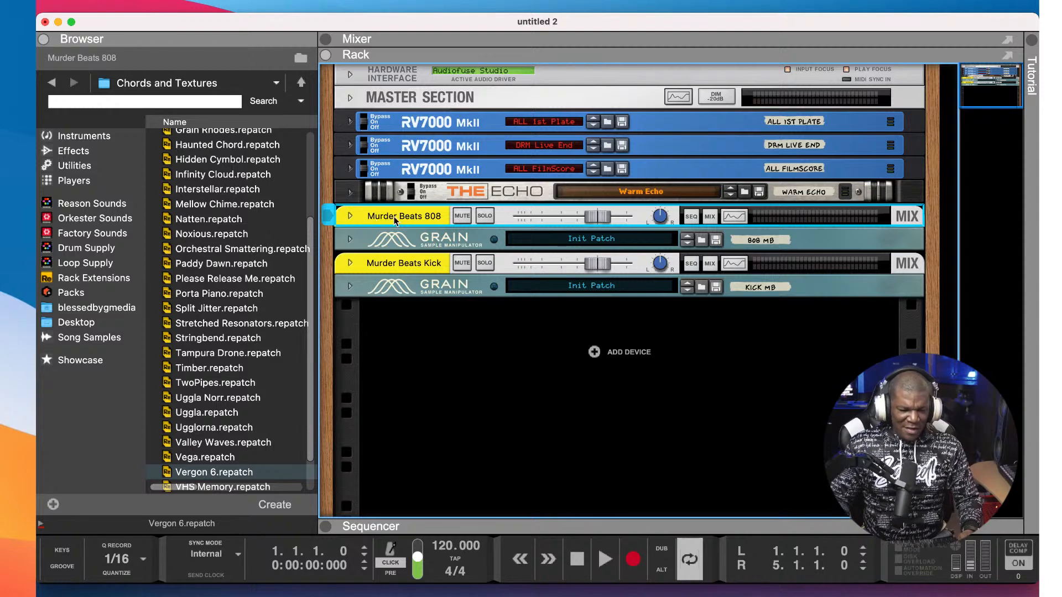
pyautogui.rightClick(395, 221)
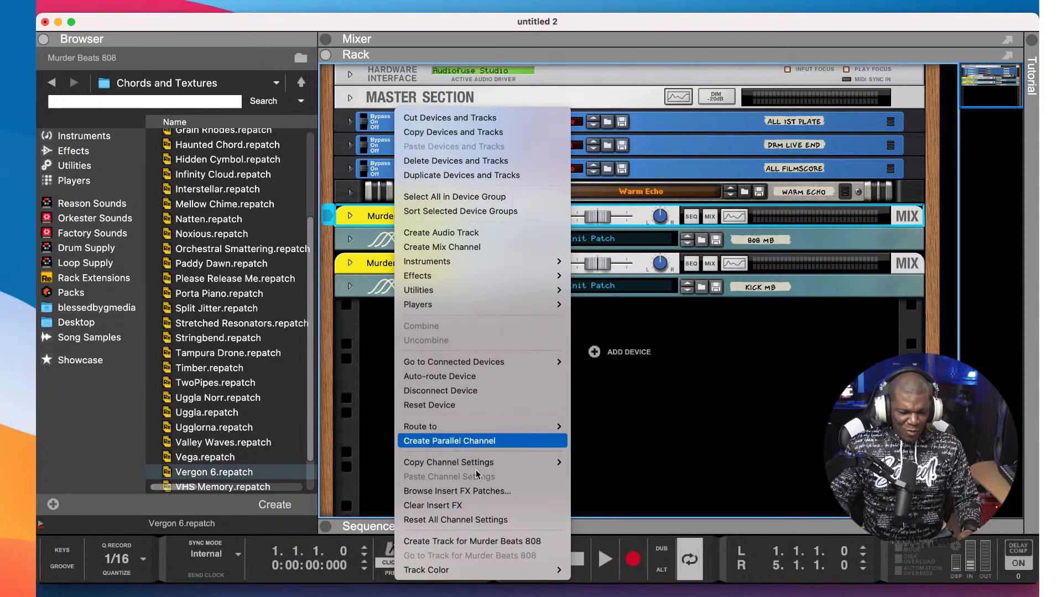
pyautogui.moveTo(517, 570)
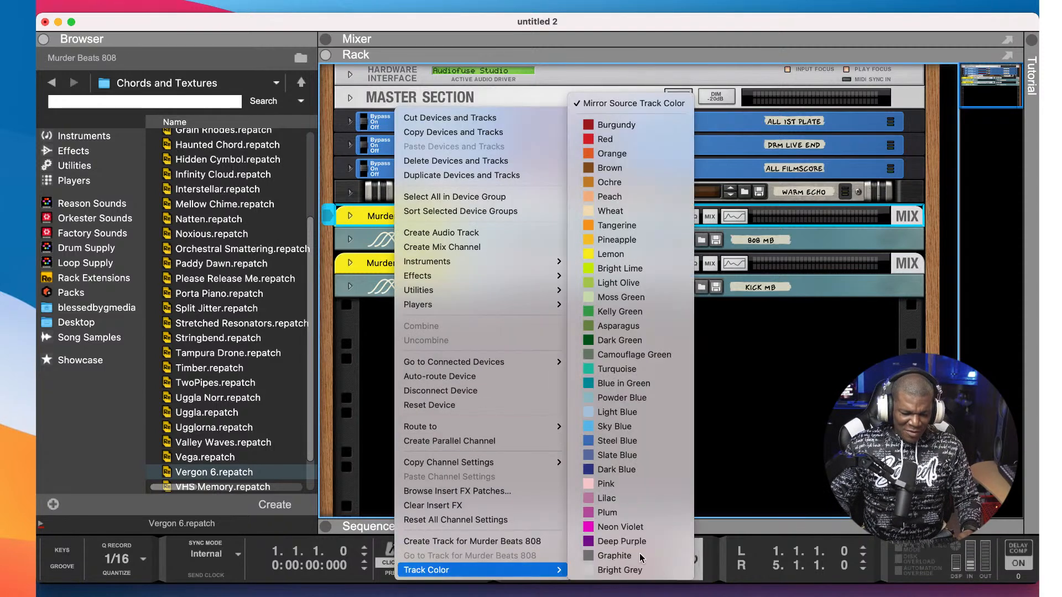
pyautogui.click(604, 139)
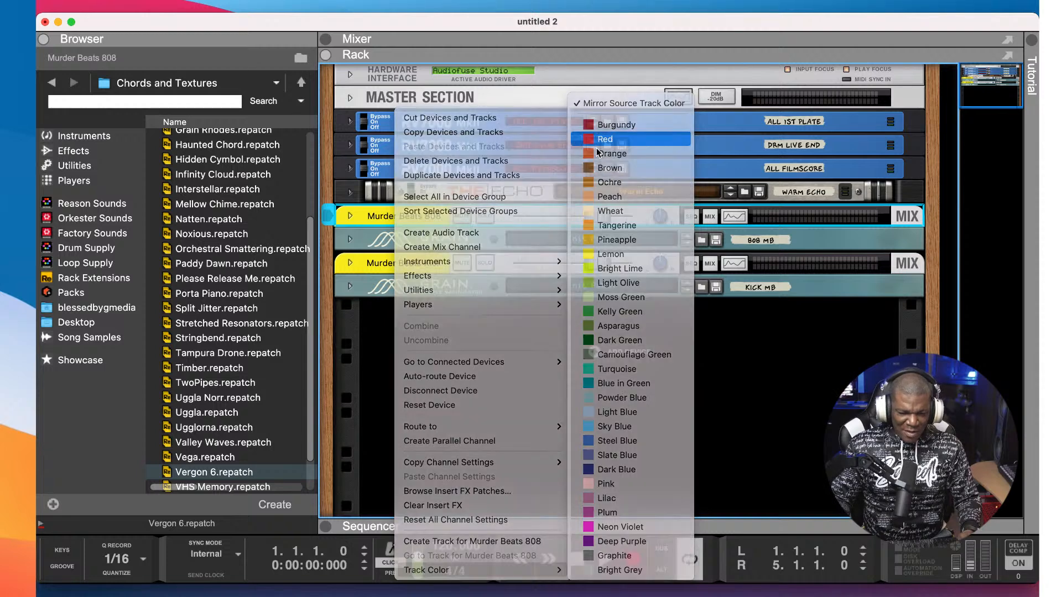
# - Set the track color of the Murder Beats Kick mix channel to Orange
pyautogui.click(396, 265)
pyautogui.rightClick(397, 264)
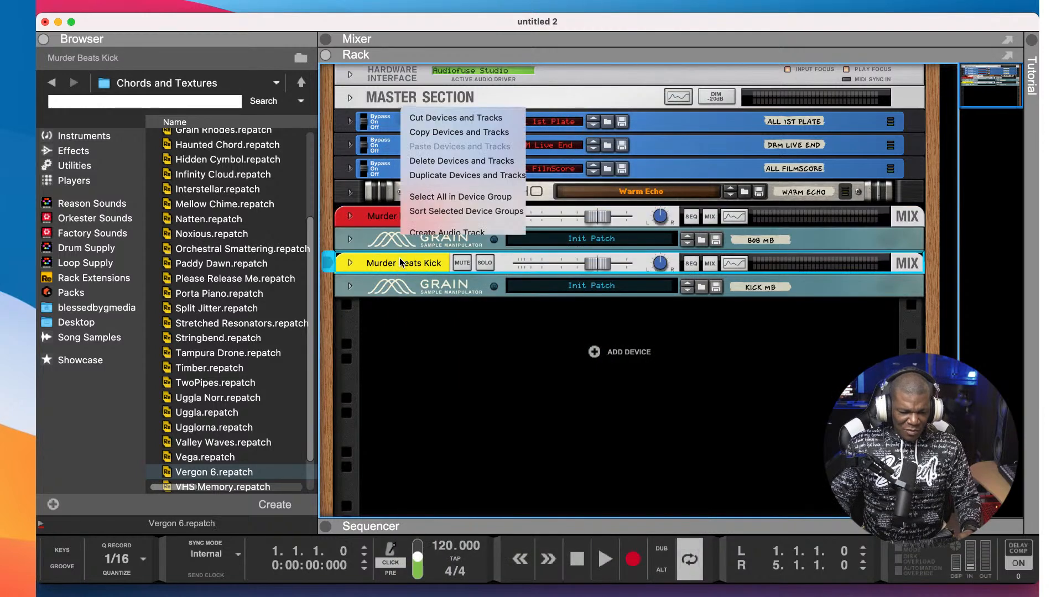
pyautogui.moveTo(551, 570)
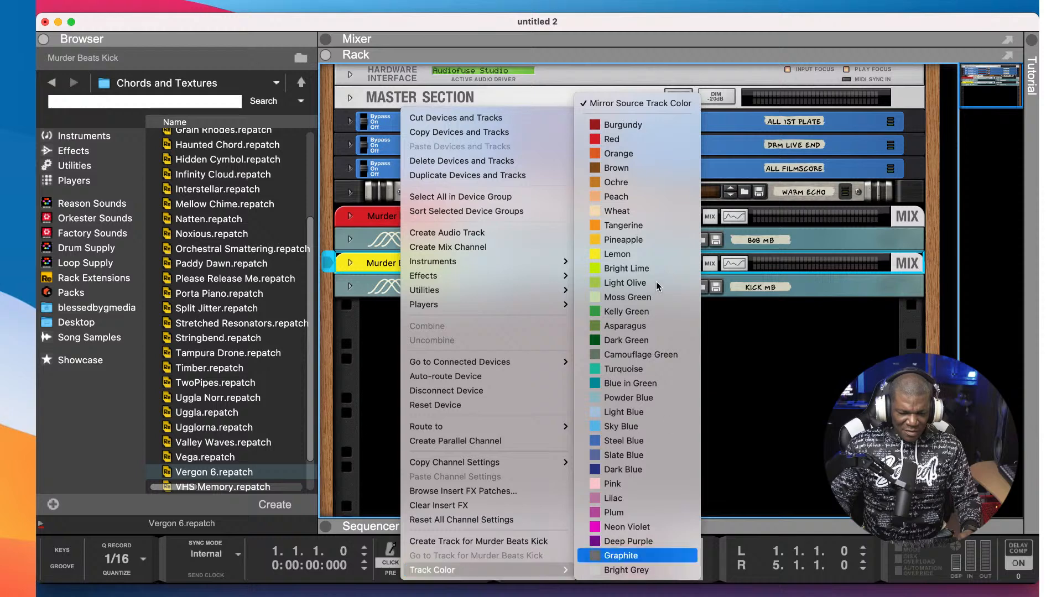
pyautogui.click(622, 158)
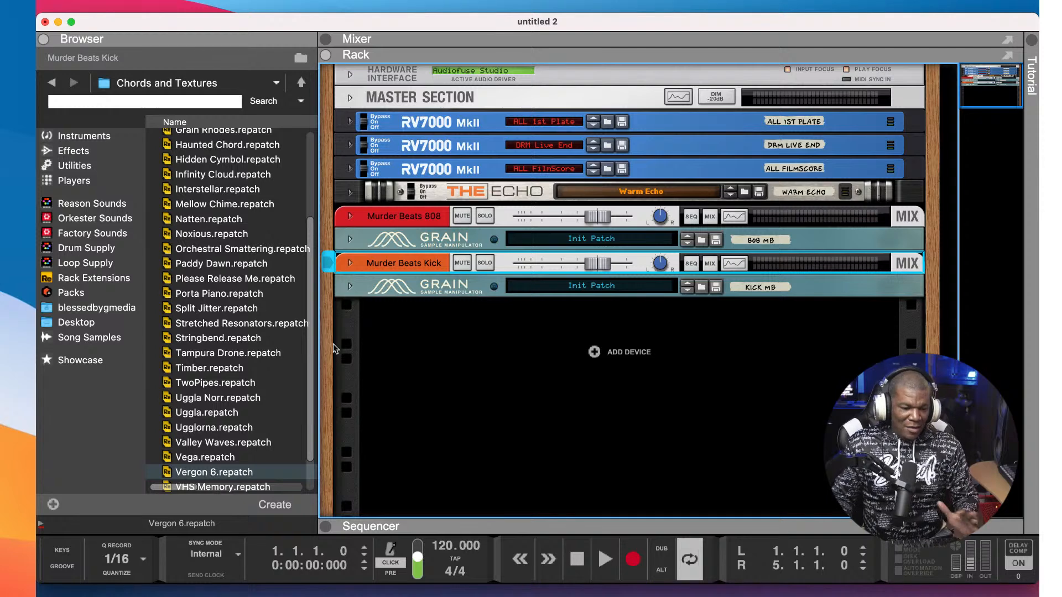
# - Duplicate the Kick MB Grain device together with its mix channel
pyautogui.click(427, 285)
pyautogui.rightClick(427, 285)
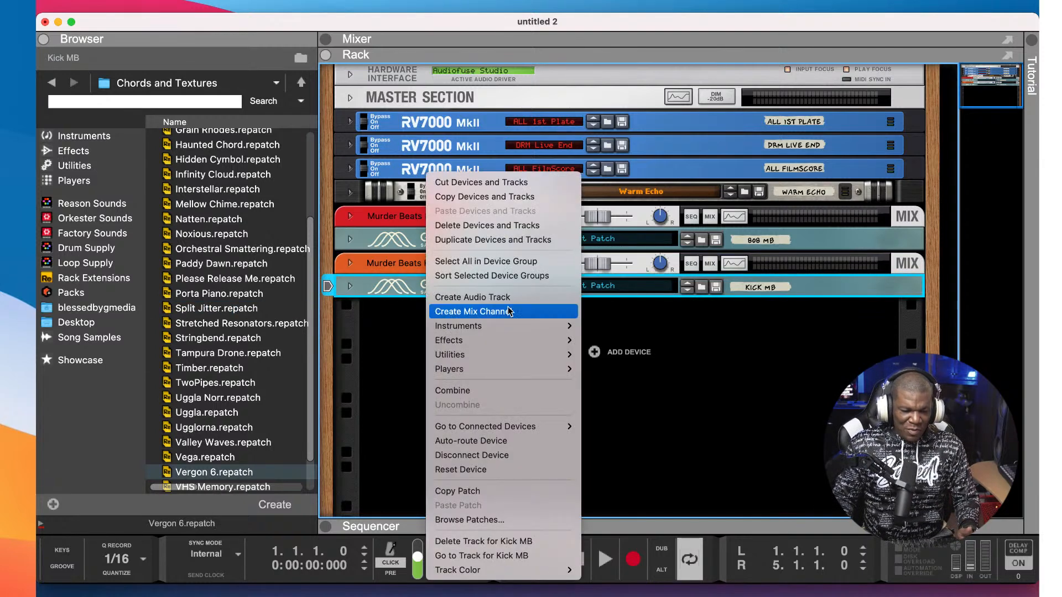
pyautogui.click(506, 242)
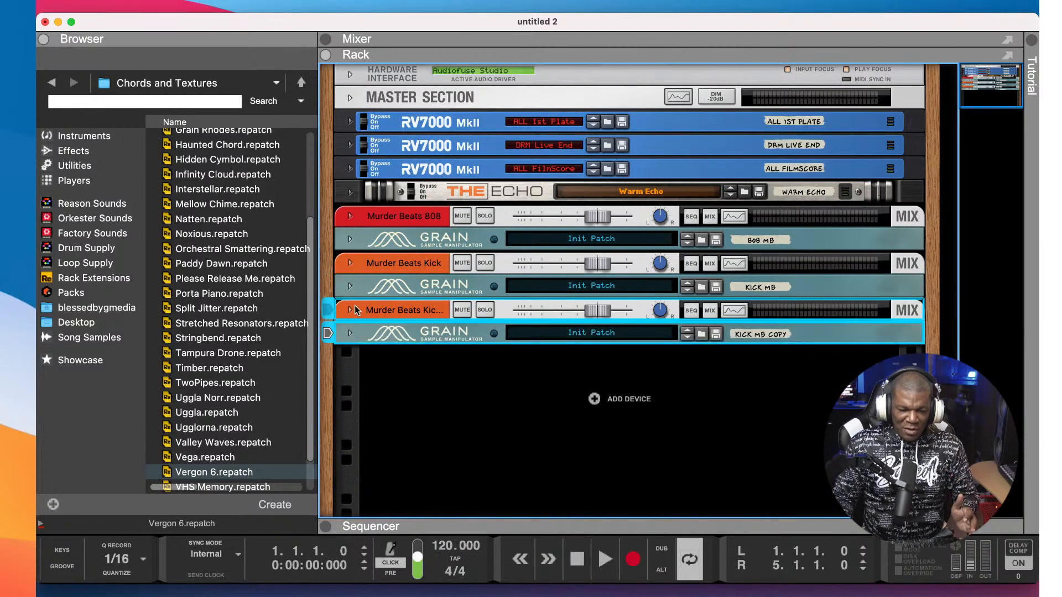
# - Unfold the duplicated Kick MB Grain device, then switch to Finder and open the Snares folder of Murder Beats Kit on the GMedia Logic Pro X drive
pyautogui.click(351, 310)
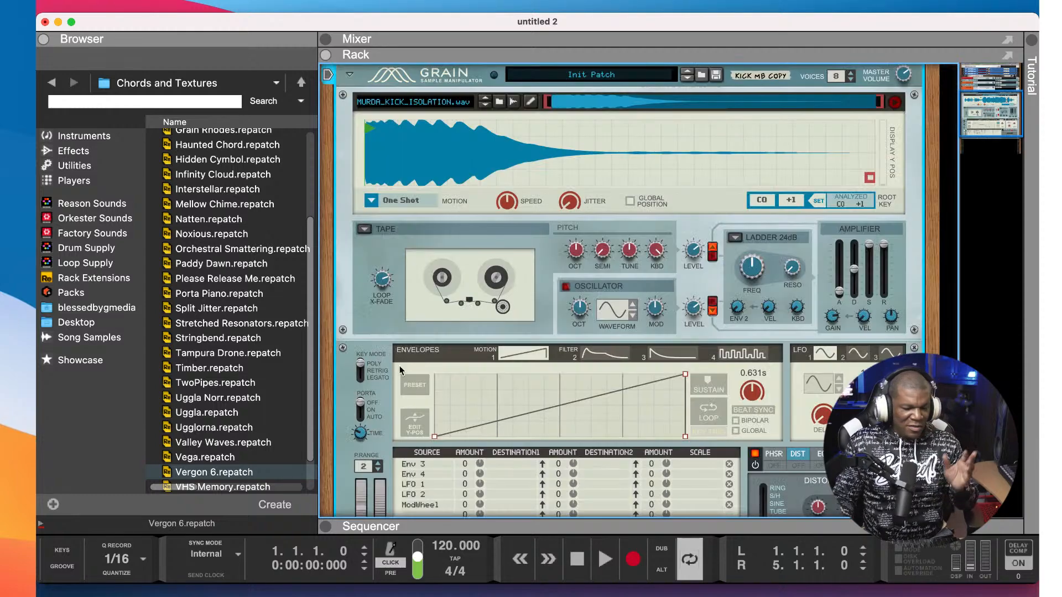
pyautogui.click(350, 364)
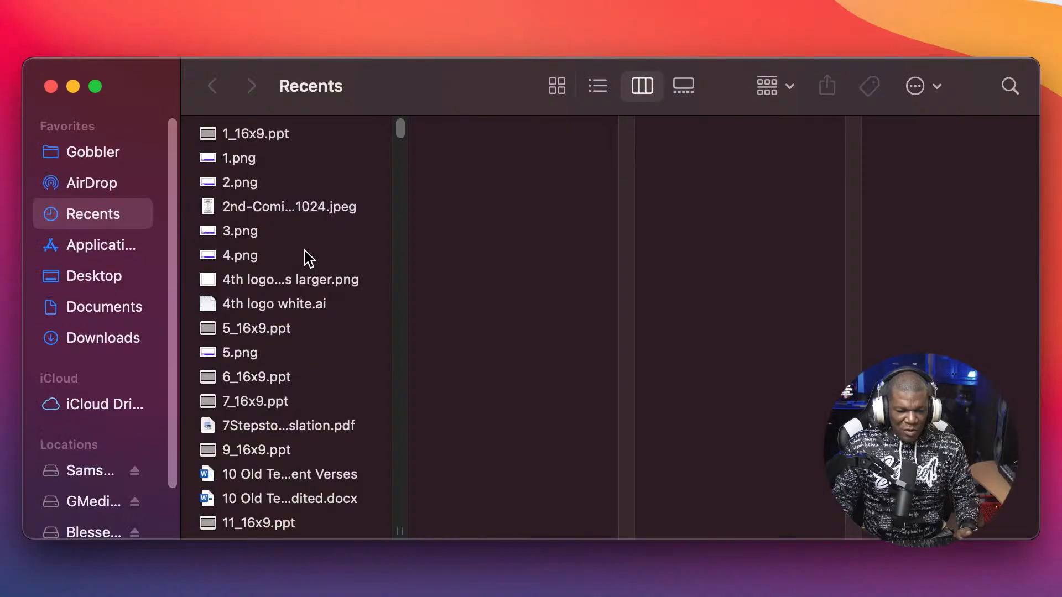
pyautogui.scroll(-3, 121, 489)
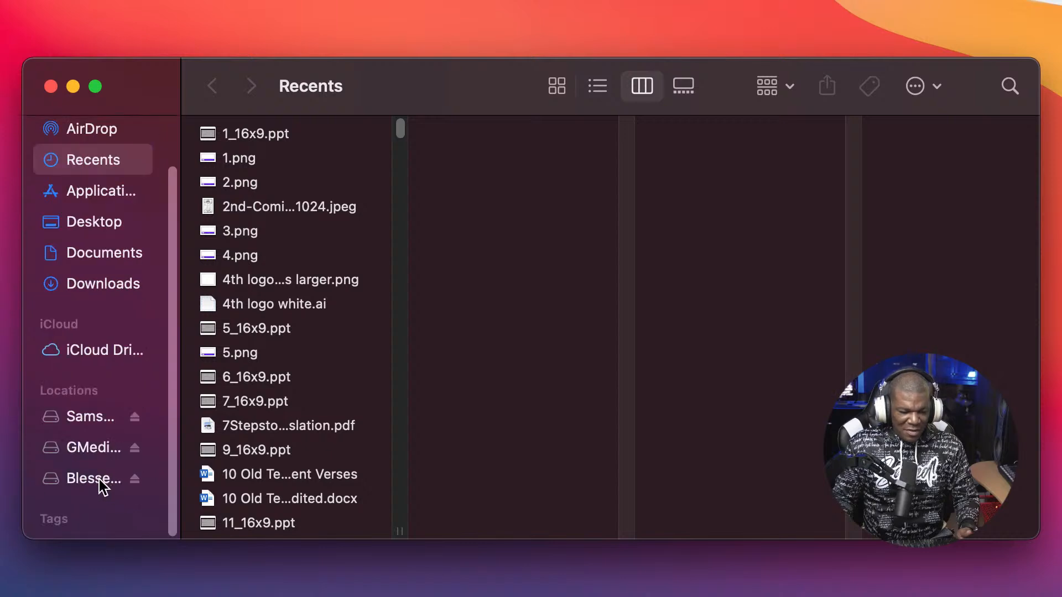
pyautogui.click(105, 449)
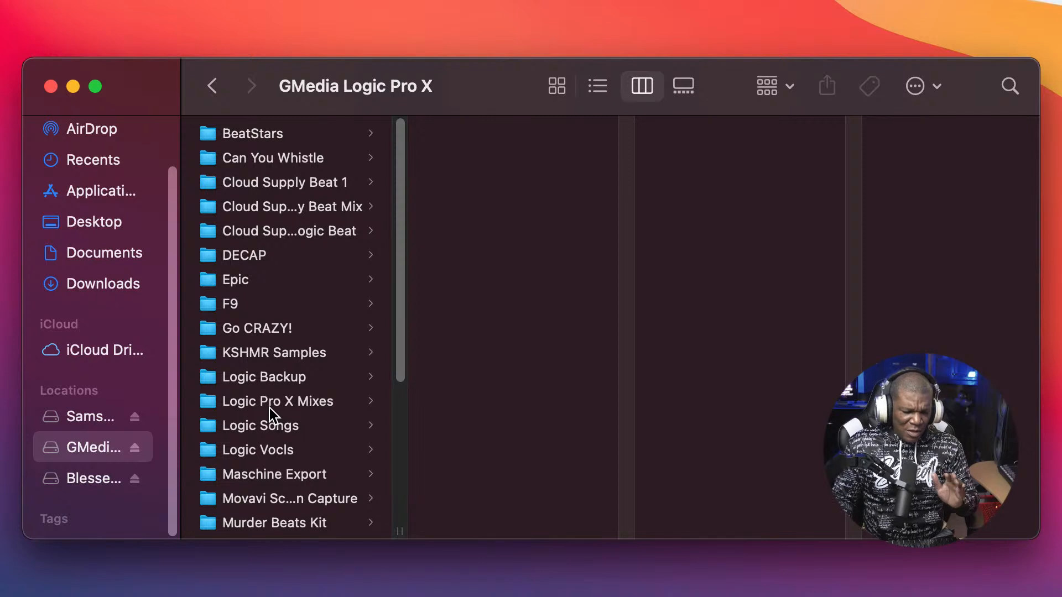
pyautogui.scroll(-3, 279, 471)
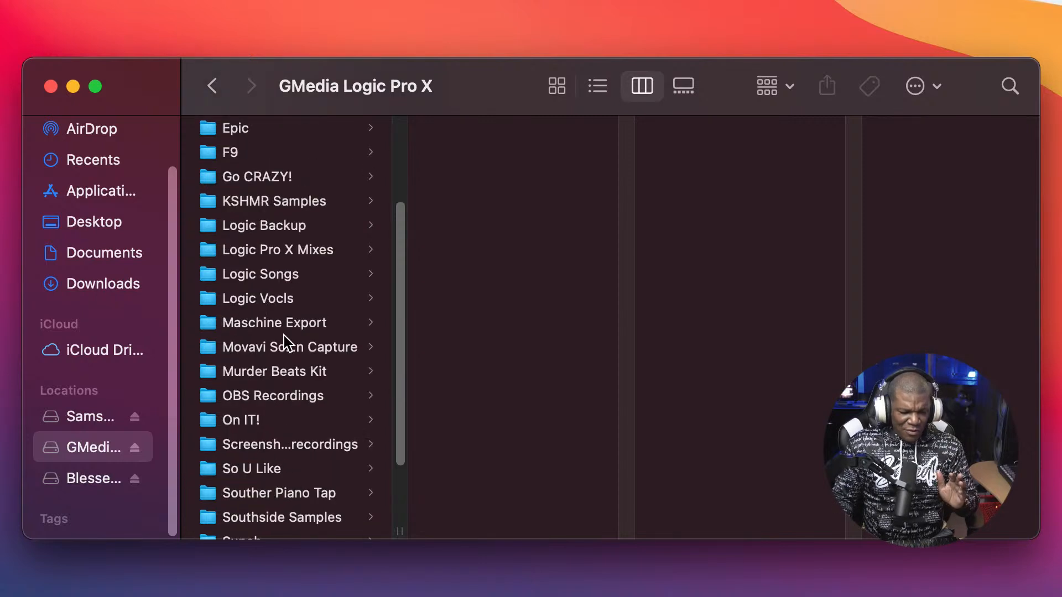
pyautogui.click(288, 373)
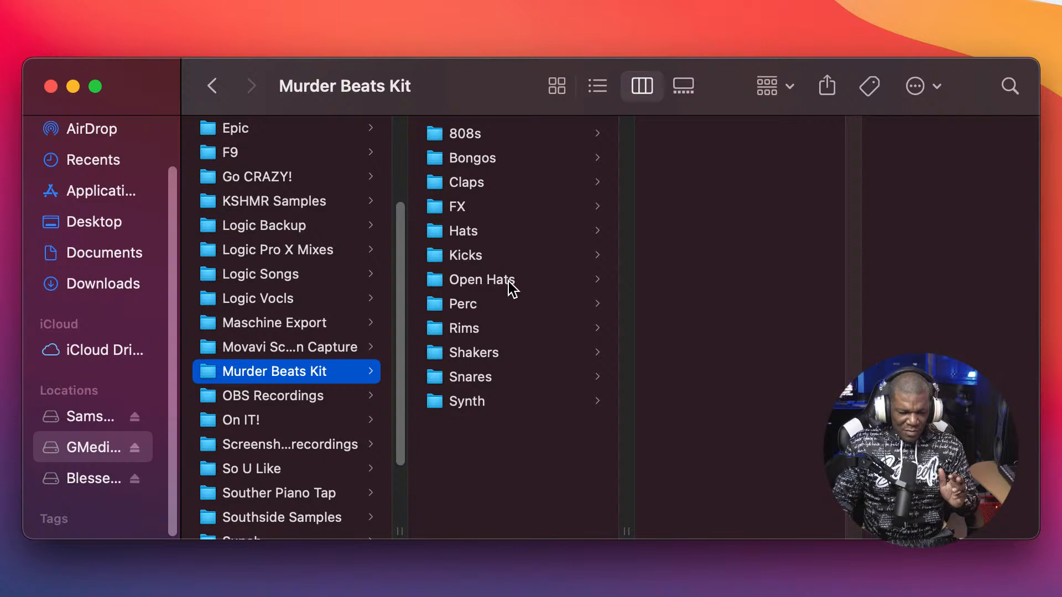
pyautogui.click(507, 376)
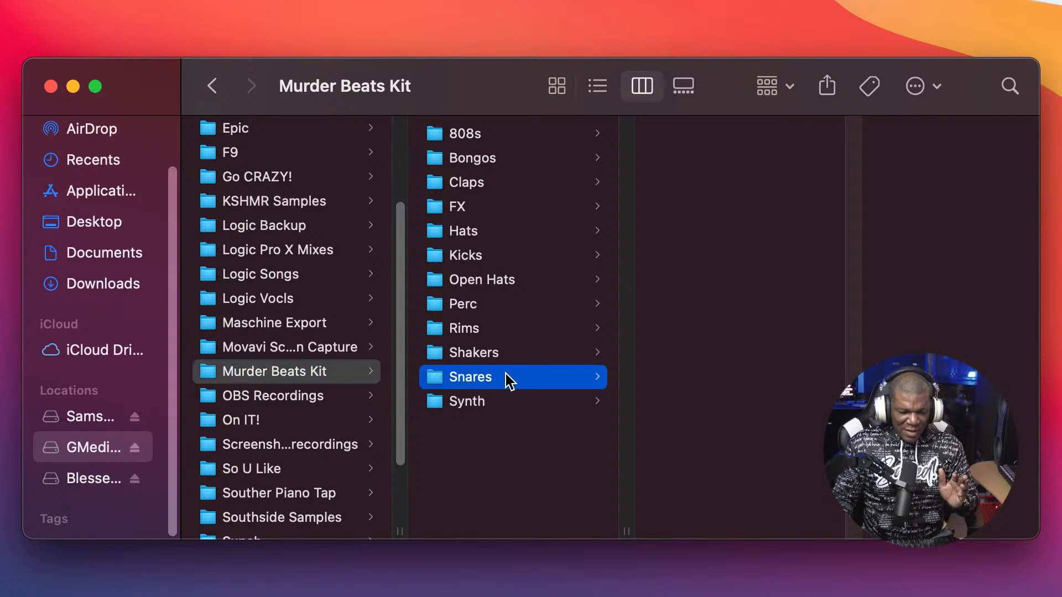
# - Audition the snare samples one by one, from MURDA_SNARE_DINNER_TIME.wav through the one ending in _SIDE.wav
pyautogui.click(719, 133)
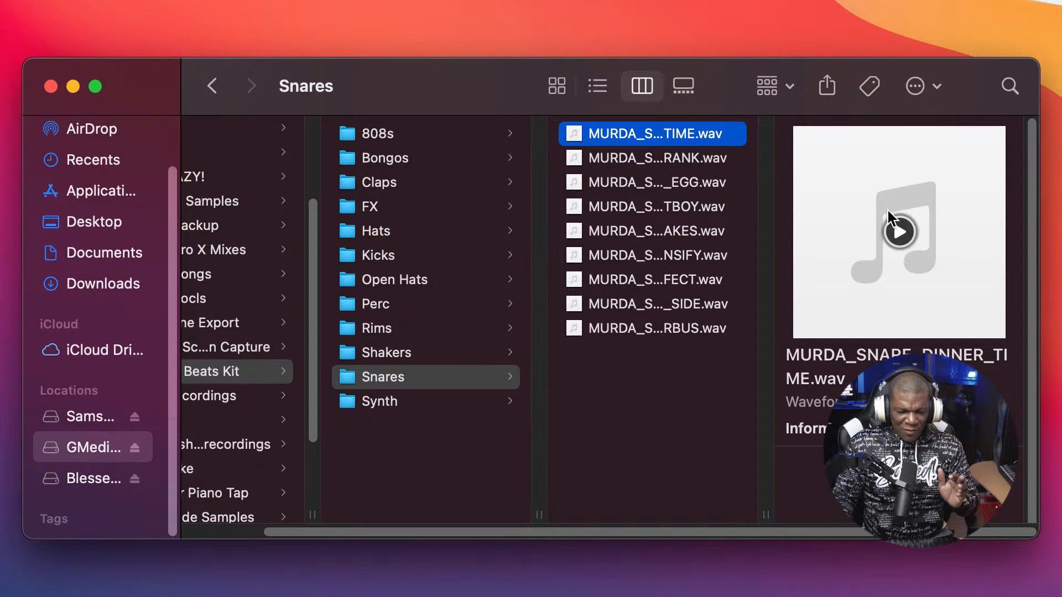
pyautogui.click(656, 158)
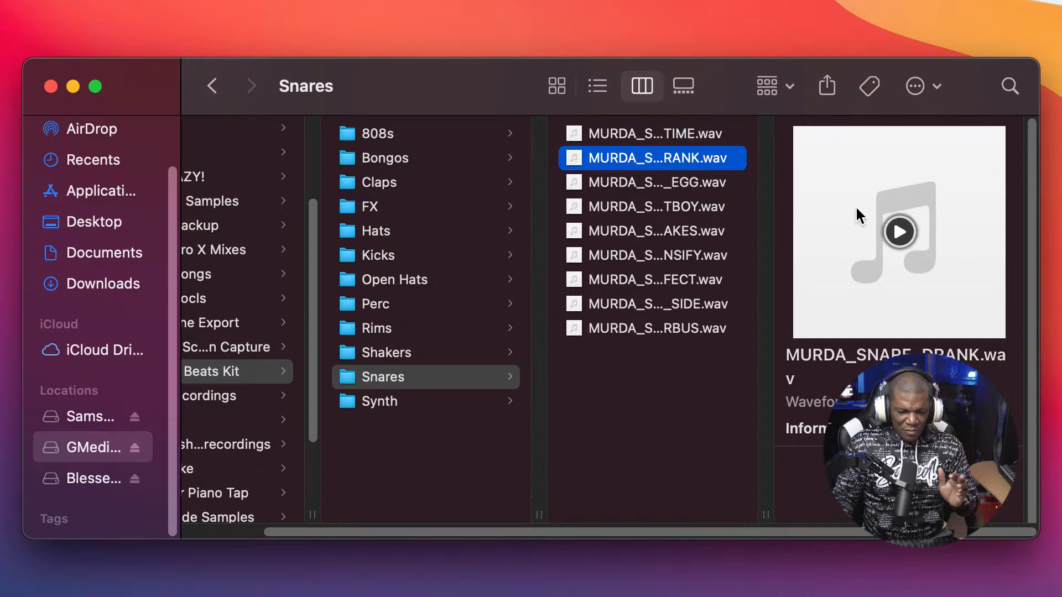
pyautogui.click(654, 187)
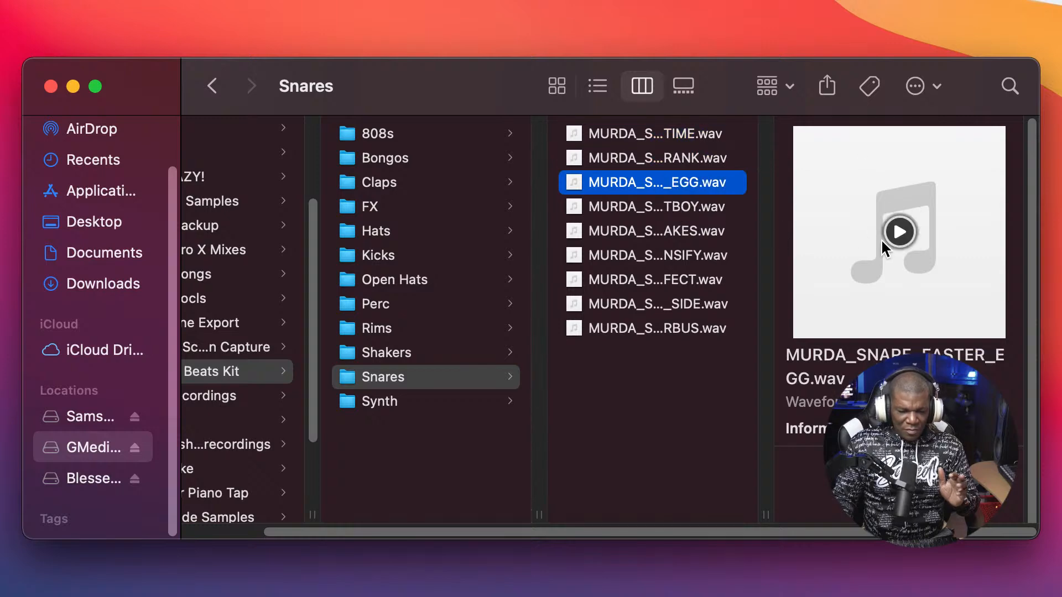
pyautogui.click(673, 212)
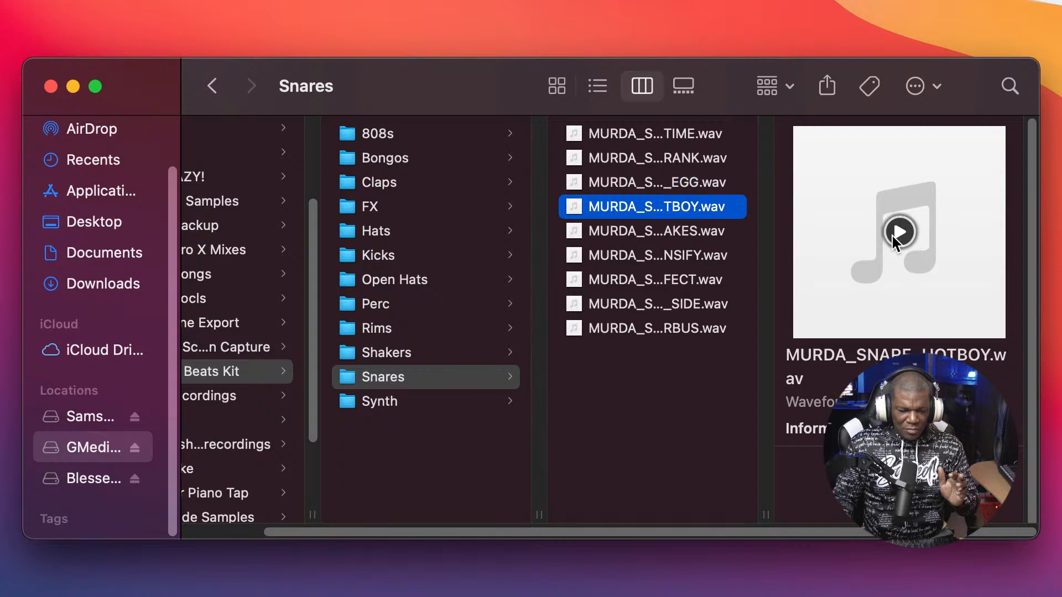
pyautogui.click(889, 237)
pyautogui.click(671, 231)
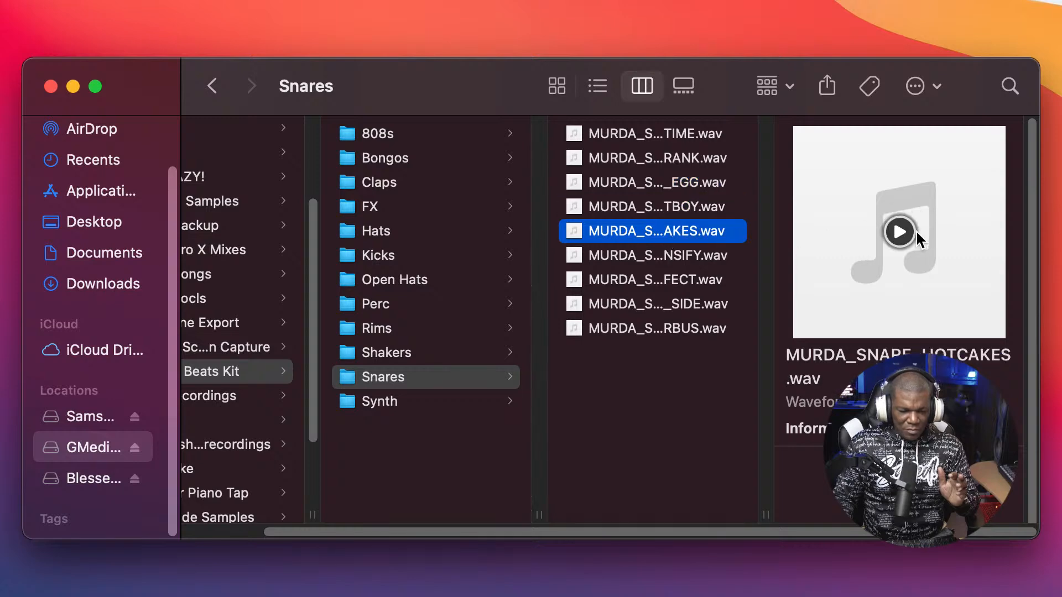
pyautogui.click(900, 232)
pyautogui.click(693, 256)
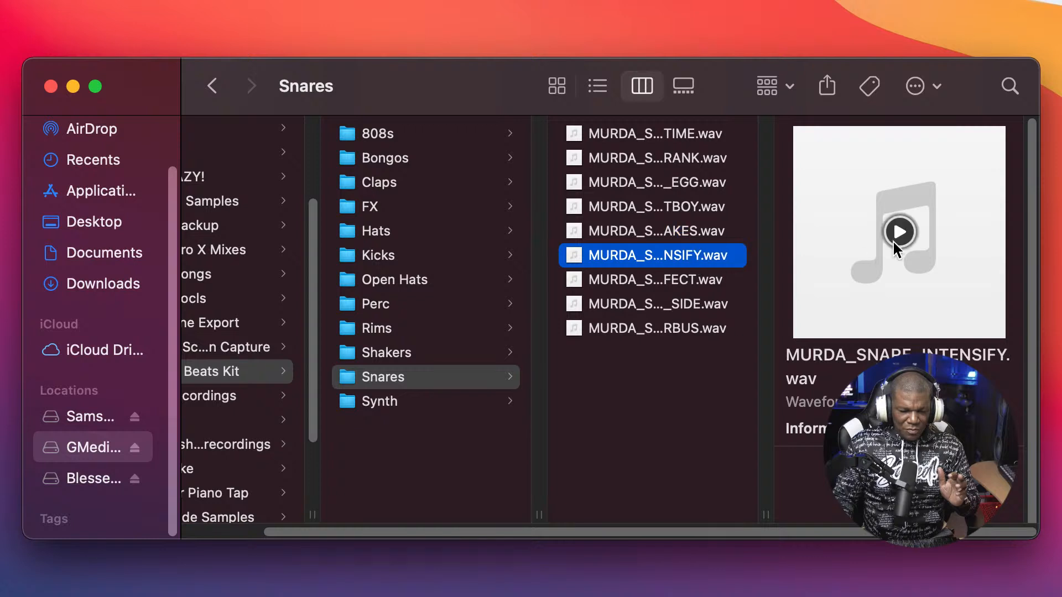
pyautogui.click(901, 232)
pyautogui.click(669, 281)
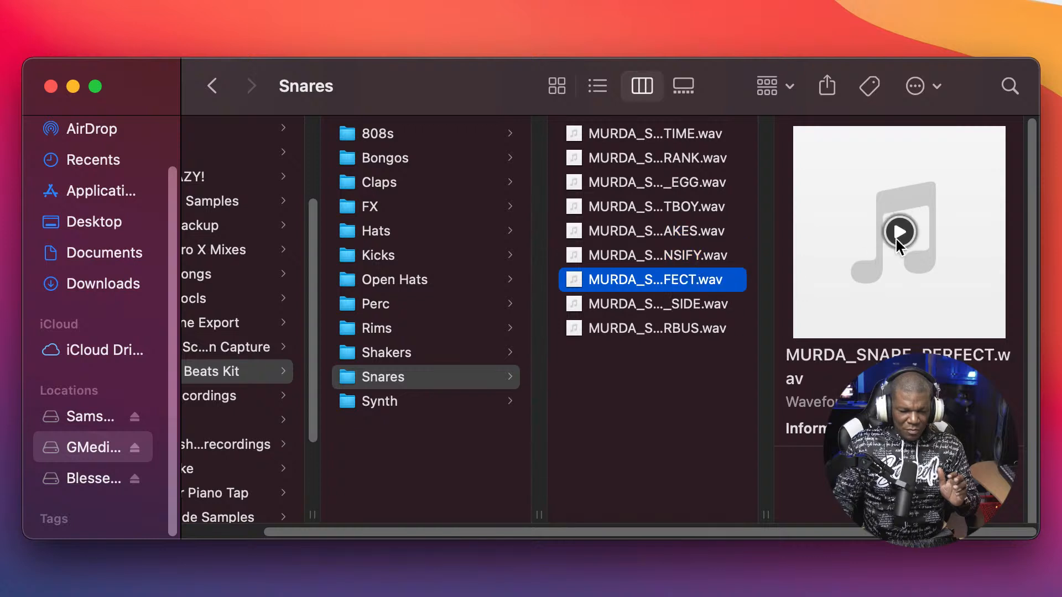
pyautogui.click(898, 236)
pyautogui.click(661, 304)
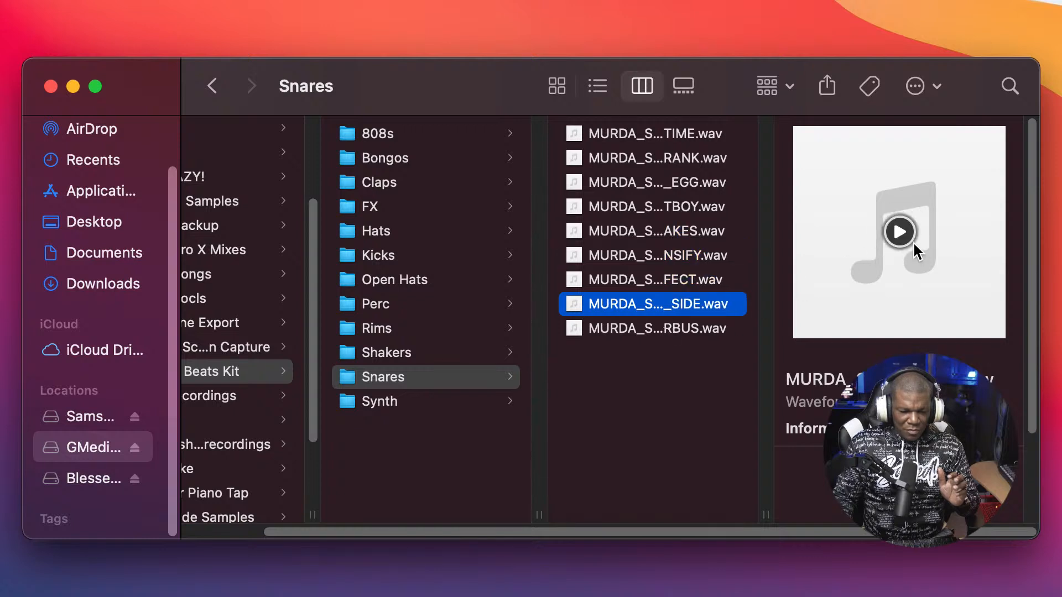
pyautogui.click(901, 232)
# - Preview MURDA_SNARE_TOURBUS.wav, load it into the Kick MB copy Grain device and close the Finder window
pyautogui.click(670, 329)
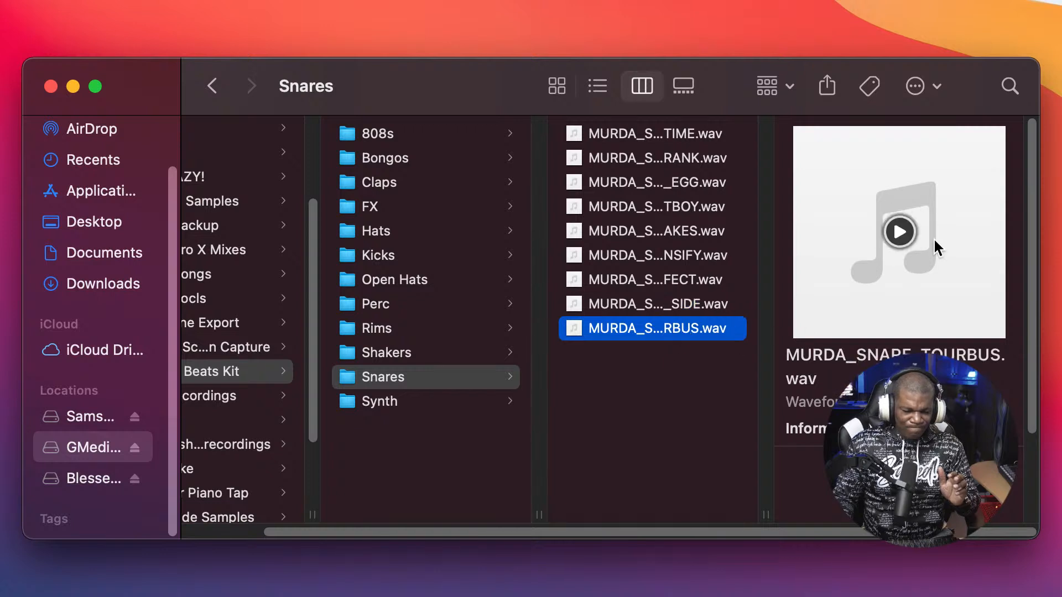
pyautogui.click(908, 228)
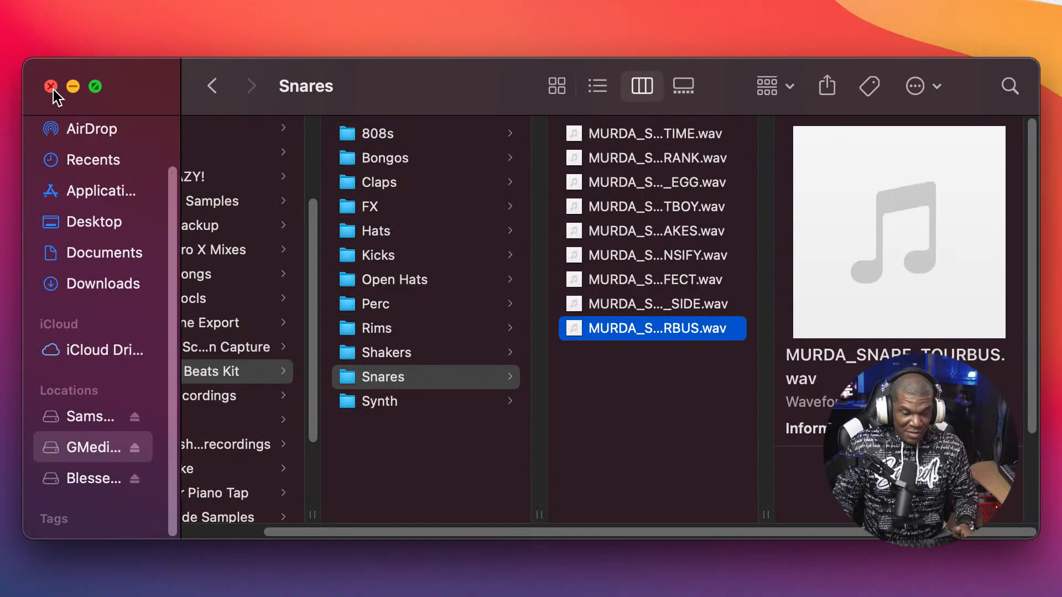
pyautogui.click(51, 87)
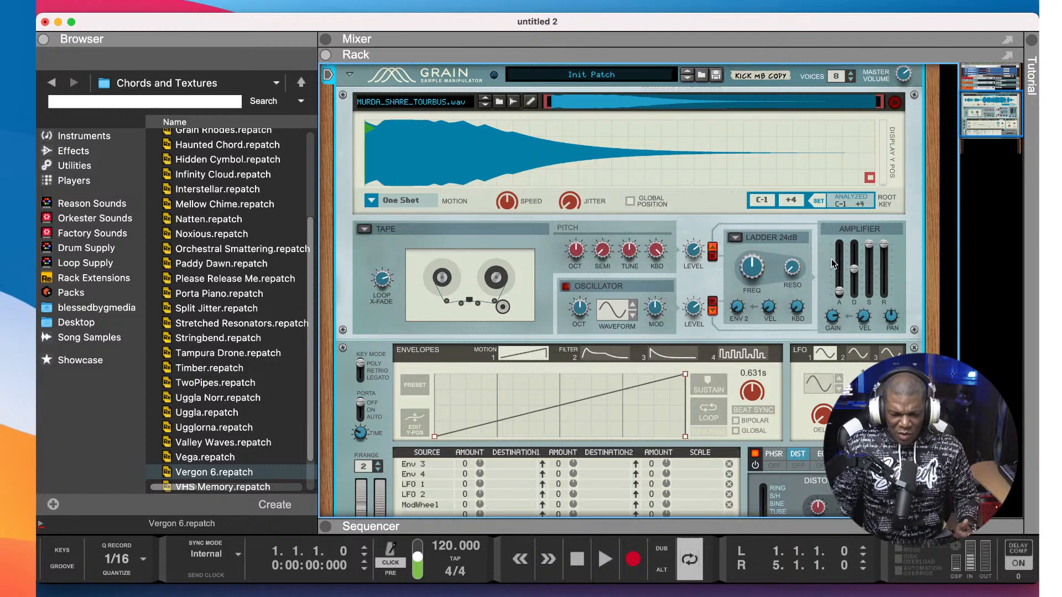
# - Rename the Kick MB copy Grain device as SNR MB
pyautogui.doubleClick(740, 78)
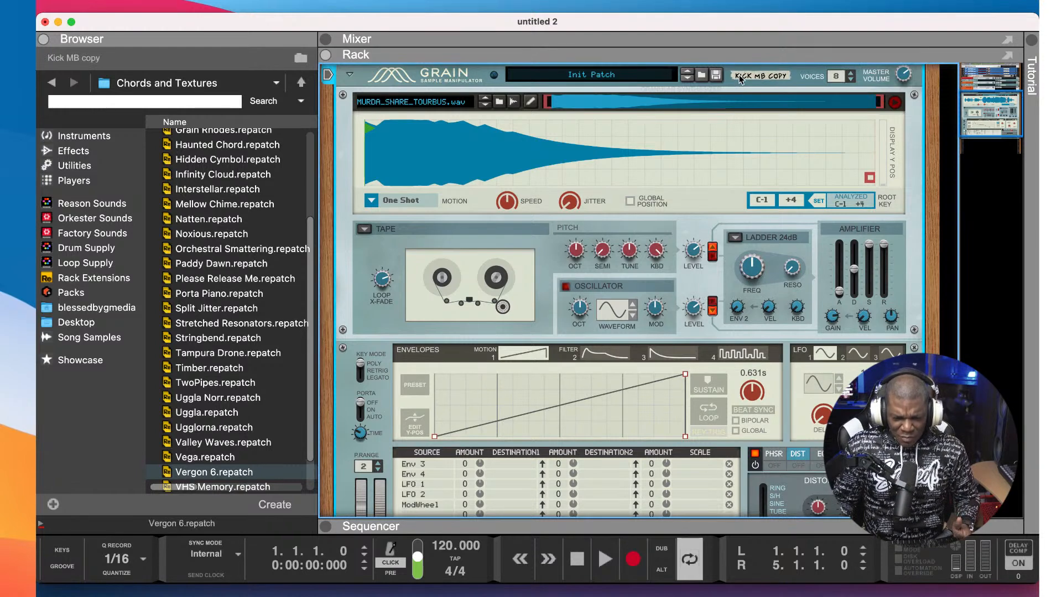
pyautogui.click(741, 79)
pyautogui.click(741, 79)
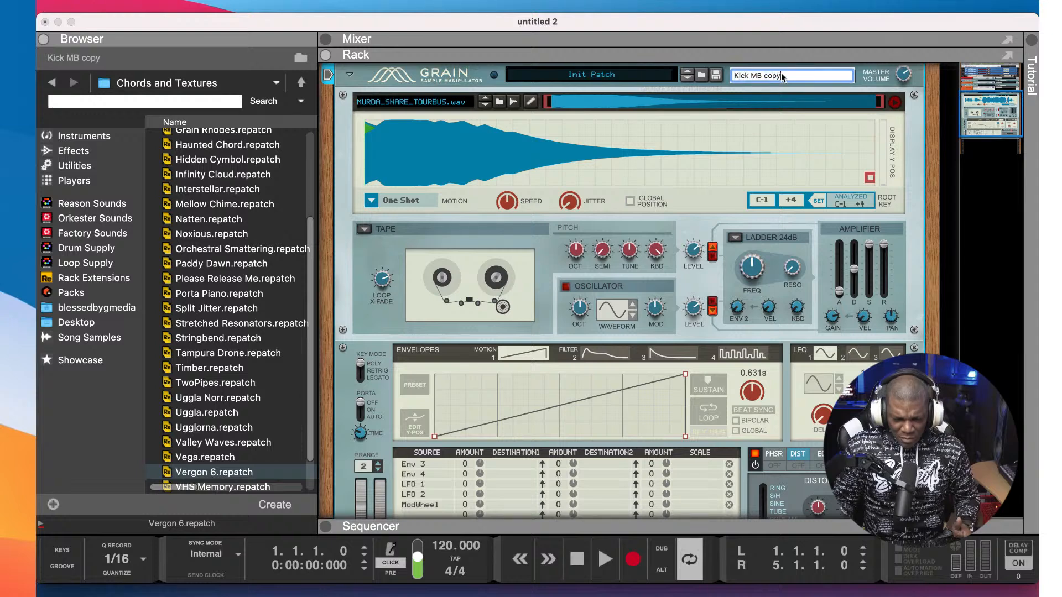
pyautogui.moveTo(781, 76); pyautogui.dragTo(735, 72)
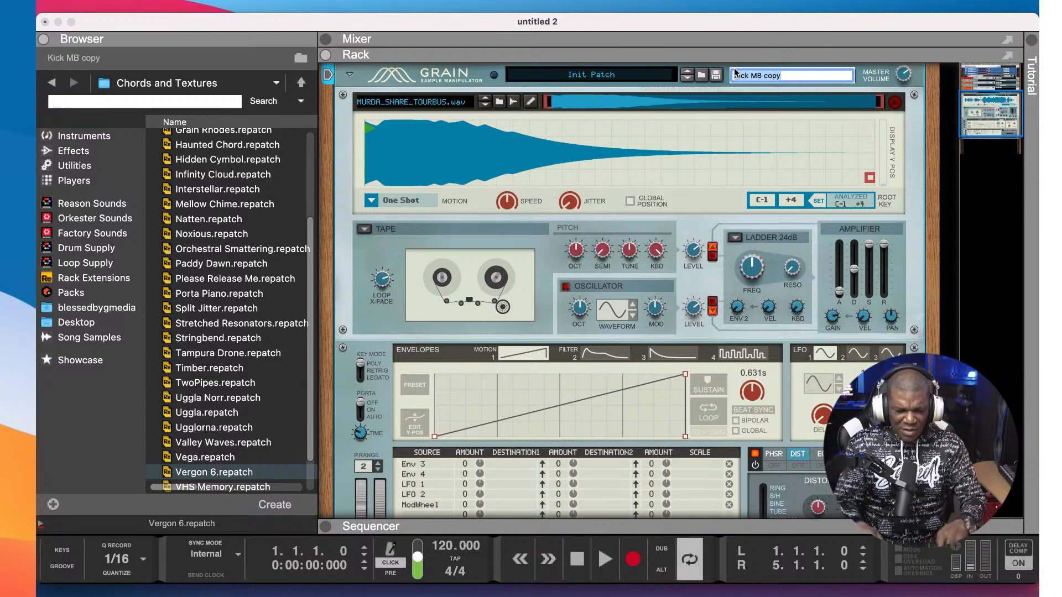
pyautogui.press('BackSpace')
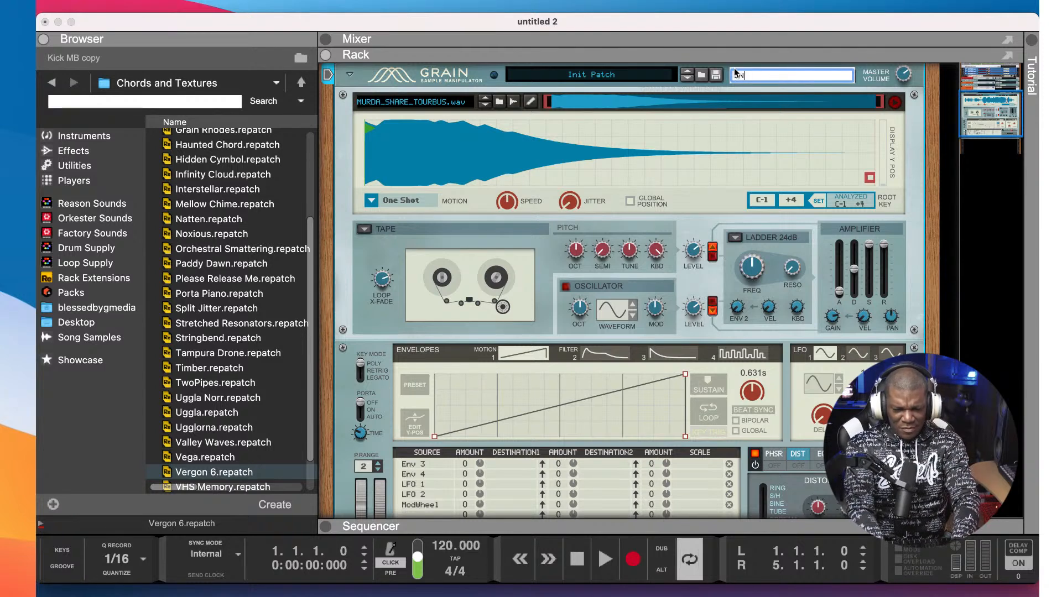
pyautogui.press('Return')
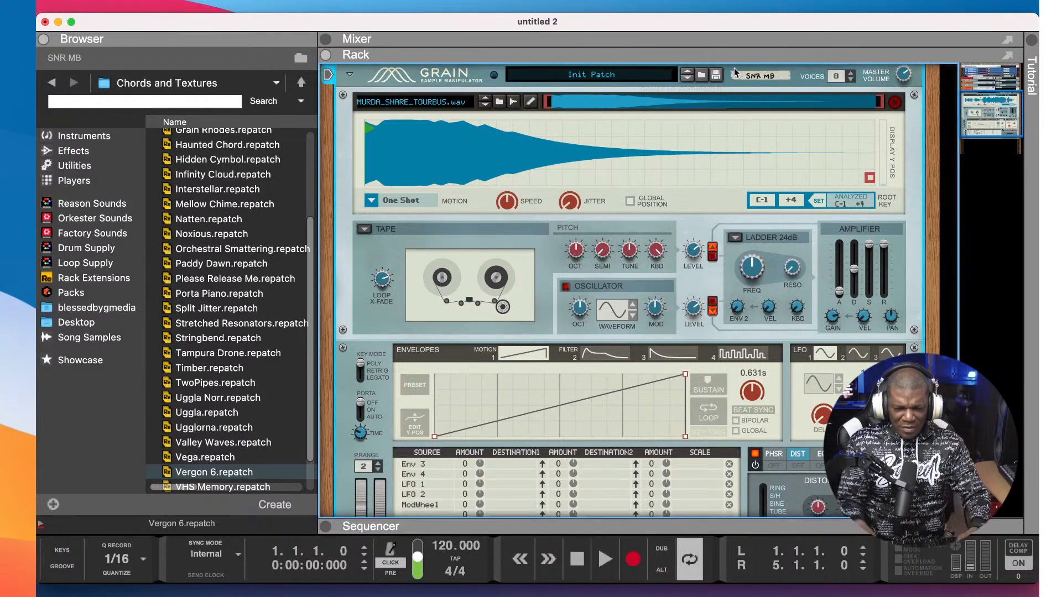
# - Fold the SNR MB Grain device and rename its mix channel as Murder Beats Snare
pyautogui.click(349, 74)
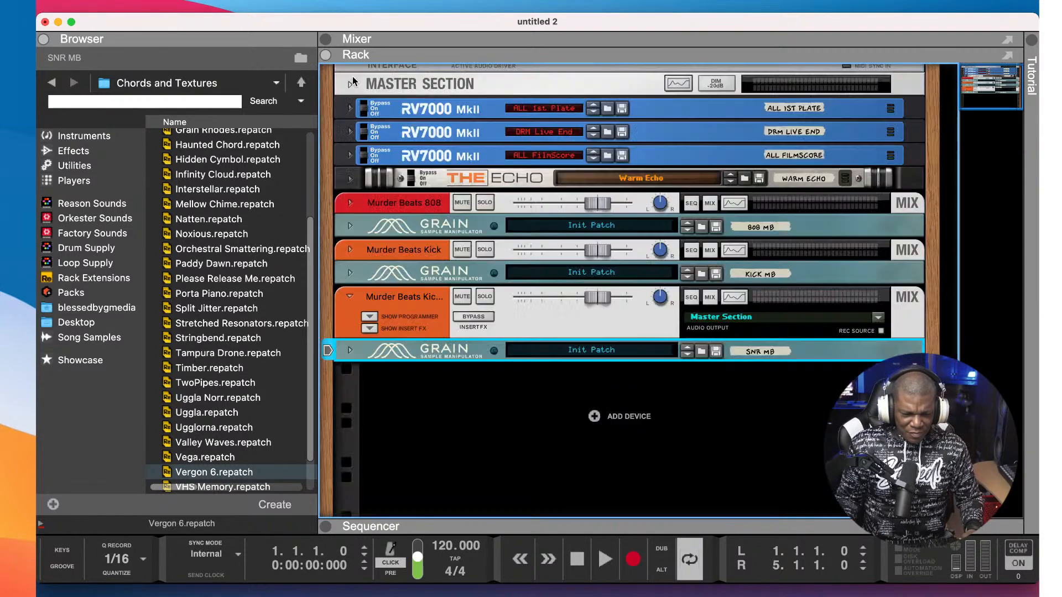
pyautogui.doubleClick(399, 297)
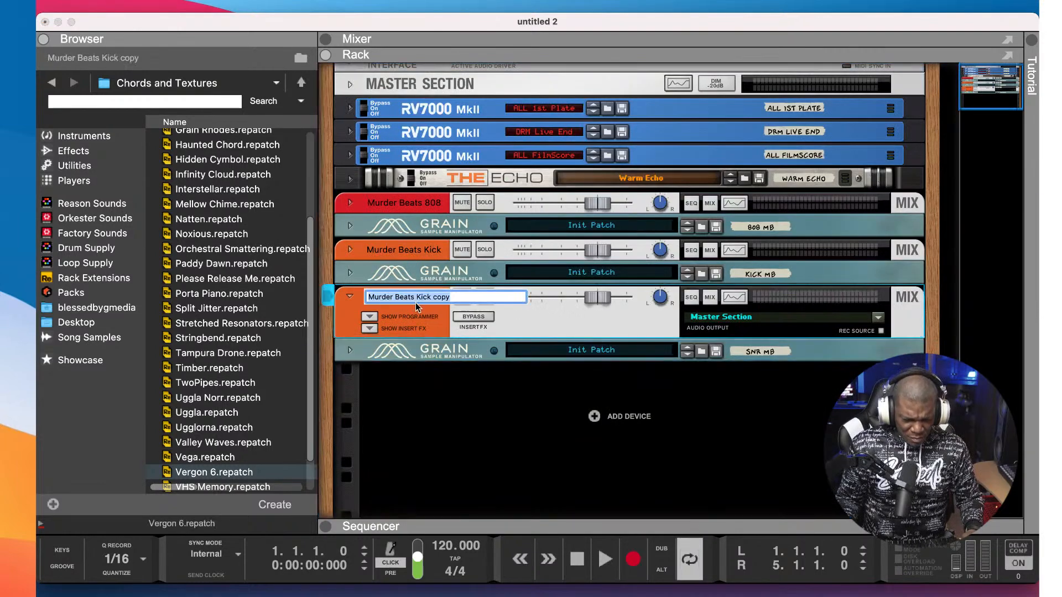
pyautogui.click(452, 297)
pyautogui.press('BackSpace')
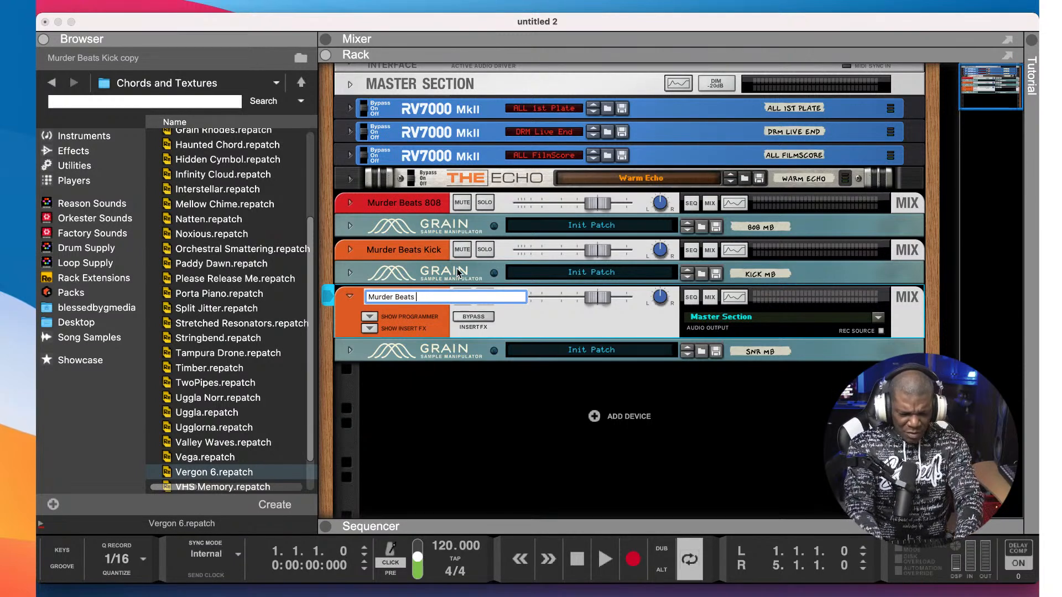
pyautogui.write('Snare')
pyautogui.press('Return')
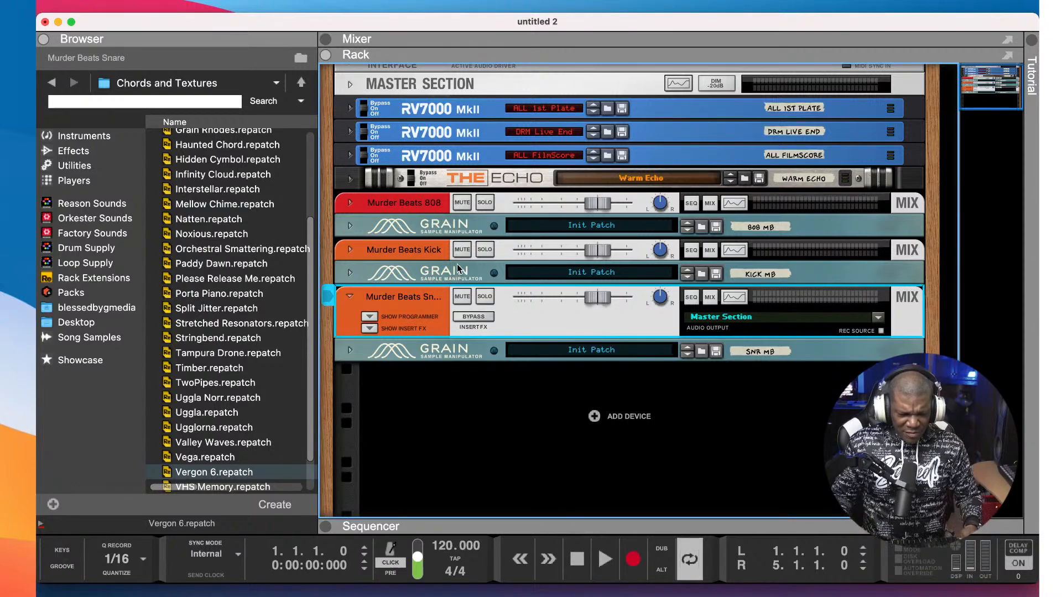
# - Set the track color of the Murder Beats Snare mix channel to Lemon and fold the channel
pyautogui.rightClick(400, 308)
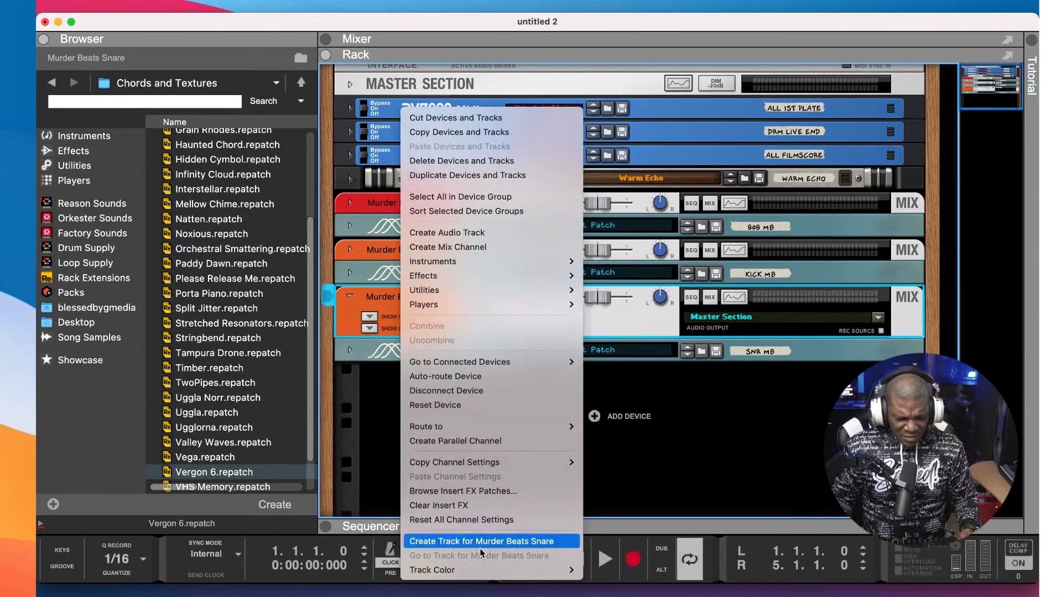
pyautogui.moveTo(510, 572)
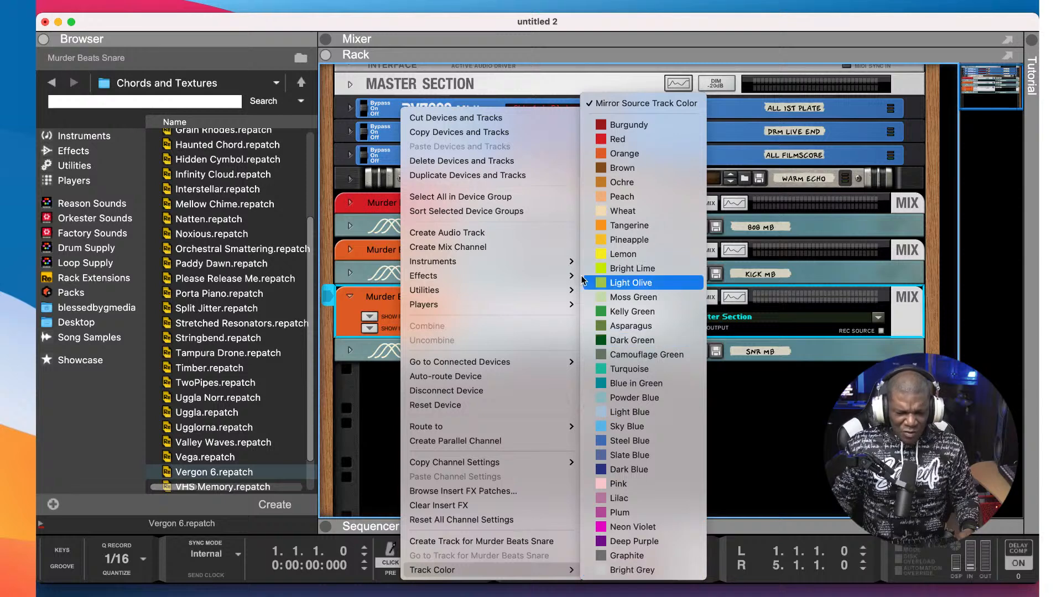
pyautogui.click(602, 256)
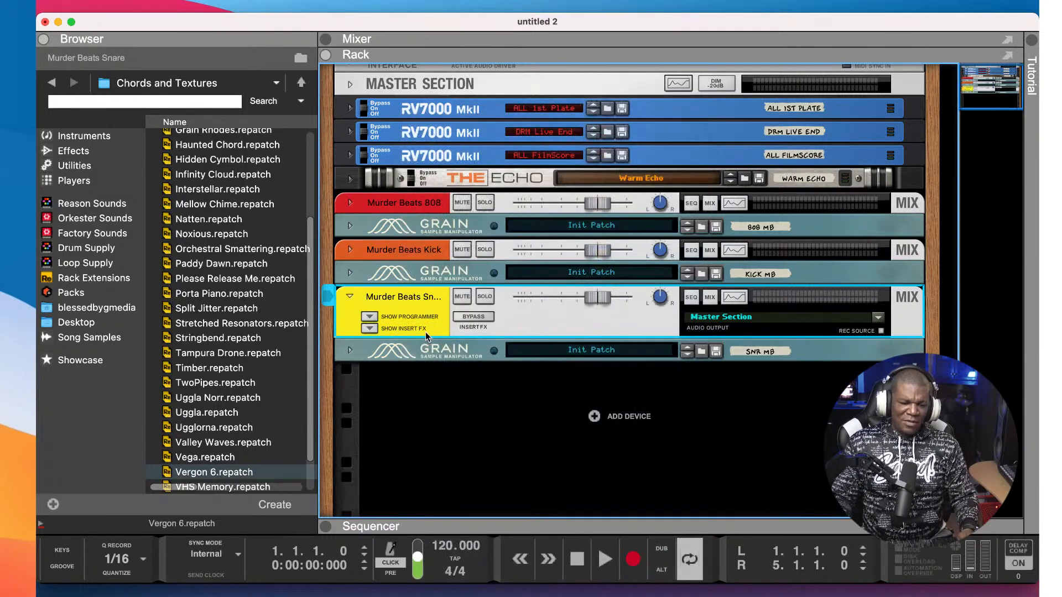
pyautogui.click(350, 296)
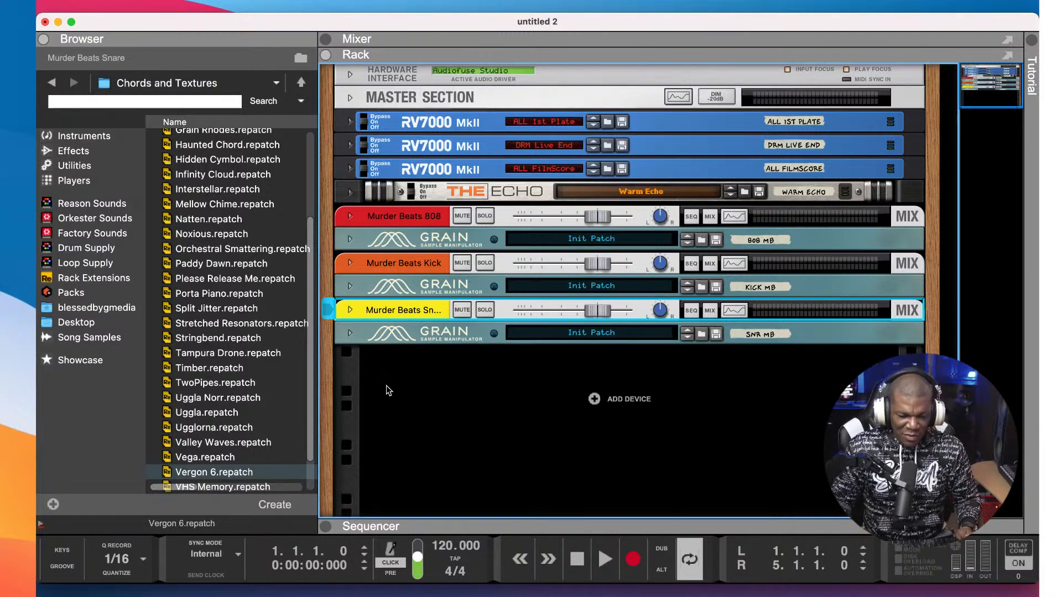
# - Duplicate the SNR MB Grain device together with its mix channel and unfold the copied channel
pyautogui.rightClick(423, 332)
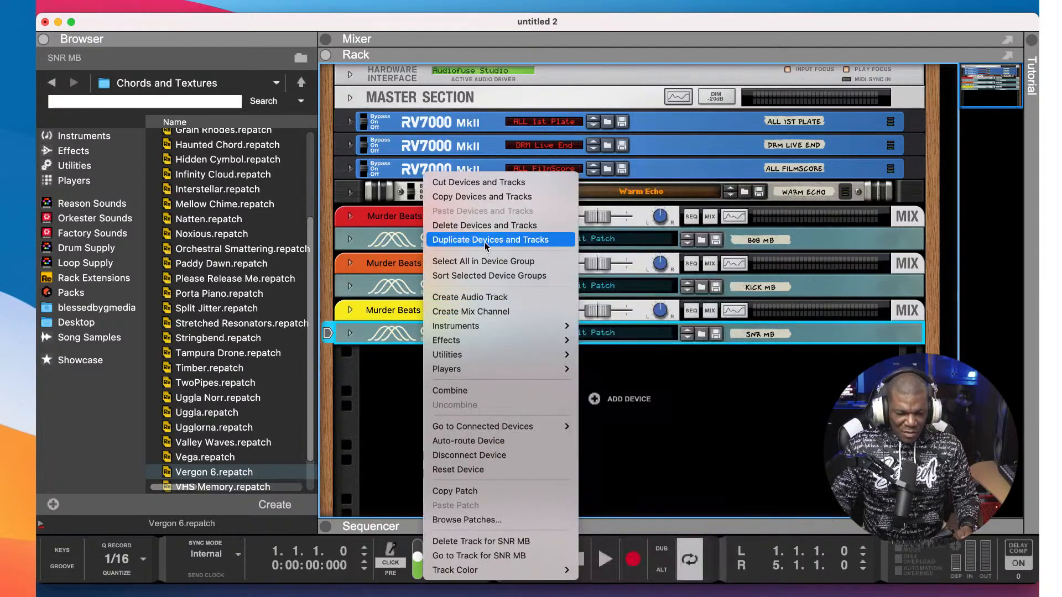
pyautogui.moveTo(485, 326)
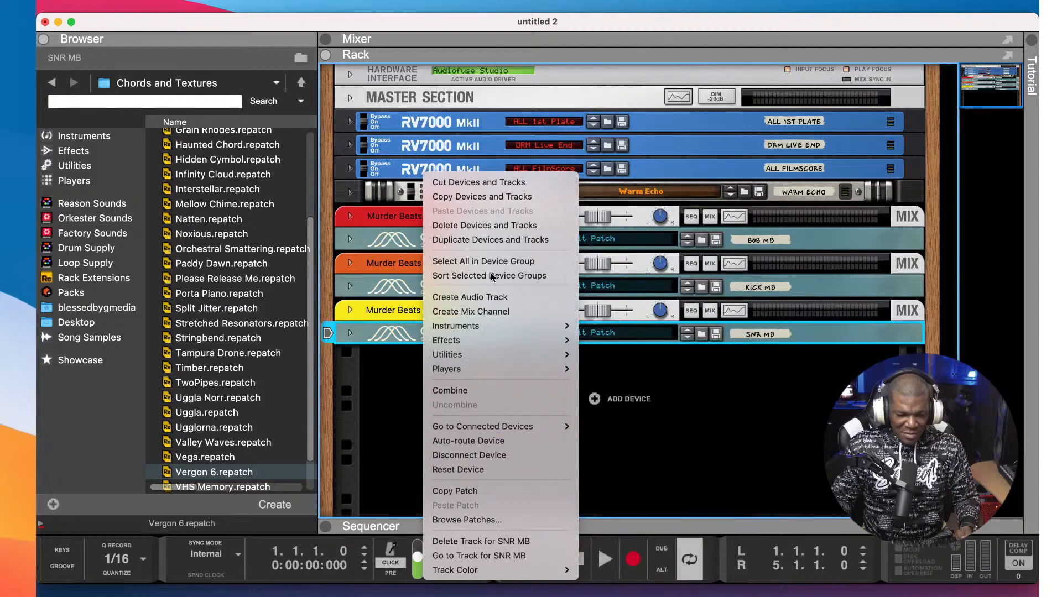
pyautogui.click(496, 240)
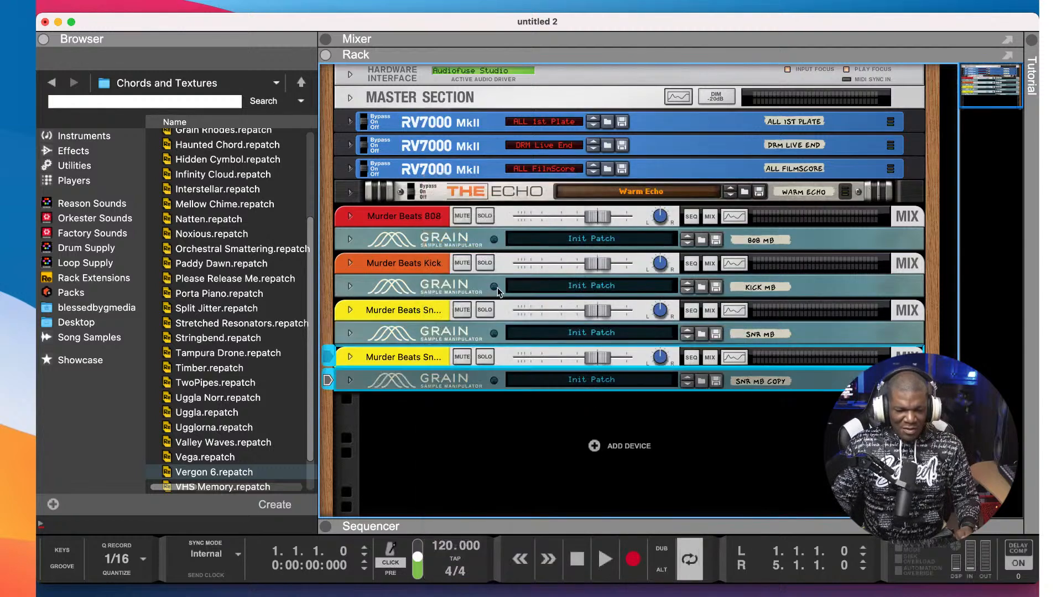
pyautogui.click(348, 357)
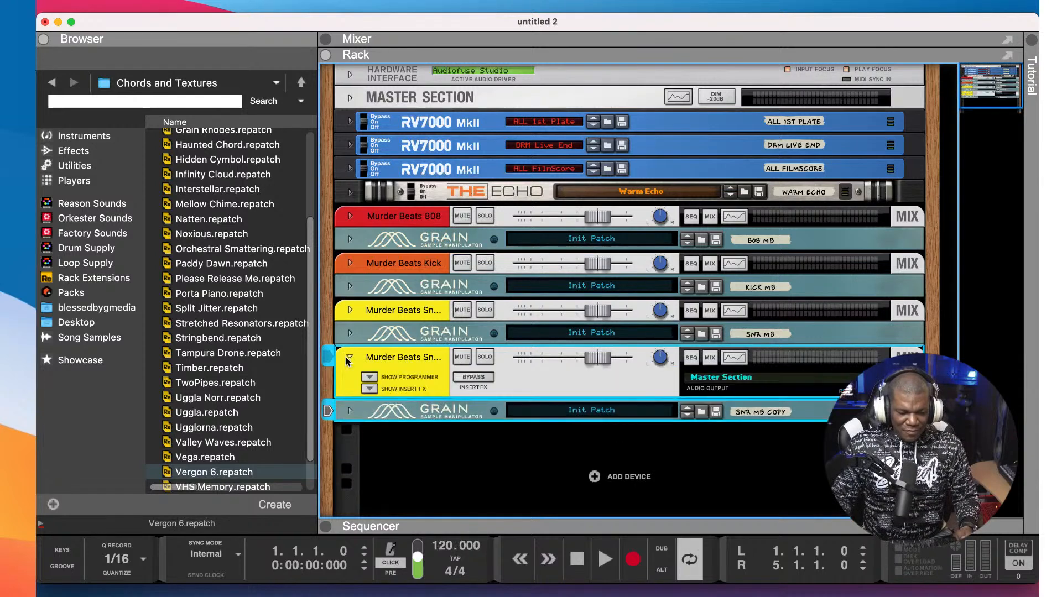
# - Rename the copied Murder Beats Snare mix channel as Murder Beats Hat
pyautogui.doubleClick(418, 358)
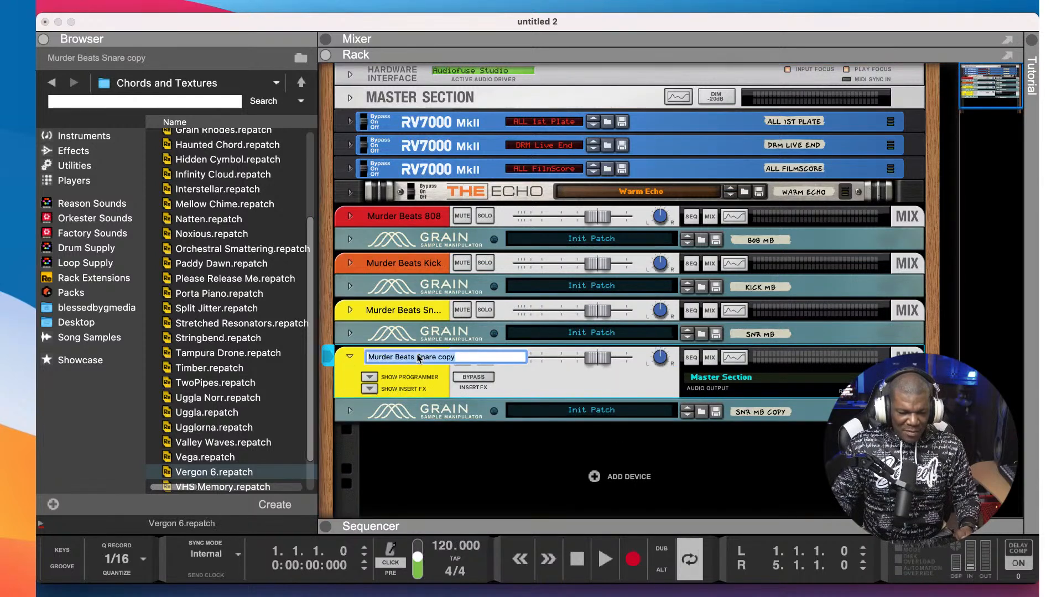
pyautogui.click(462, 359)
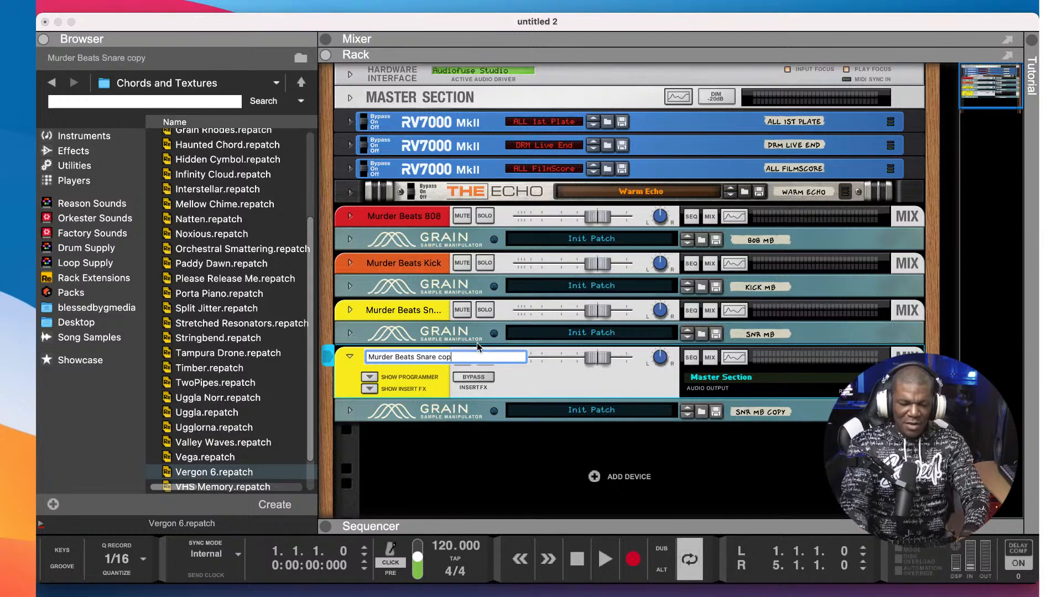
pyautogui.press('BackSpace')
pyautogui.press('BackSpace')
pyautogui.press('BackSpace')
pyautogui.press('BackSpace')
pyautogui.press('BackSpace')
pyautogui.press('BackSpace')
pyautogui.press('BackSpace')
pyautogui.press('BackSpace')
pyautogui.press('BackSpace')
pyautogui.press('BackSpace')
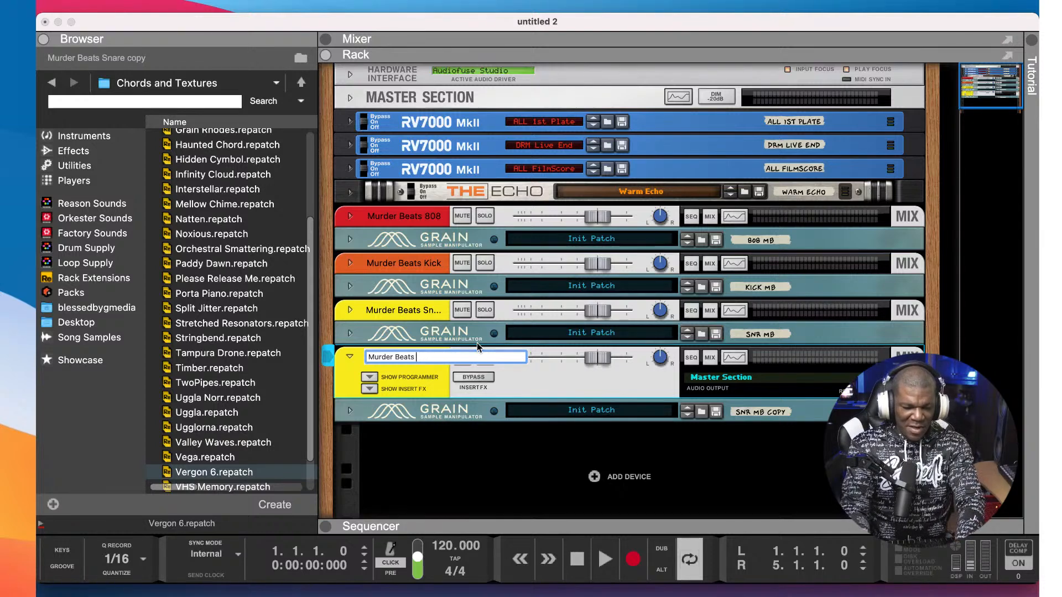
pyautogui.write('Hat')
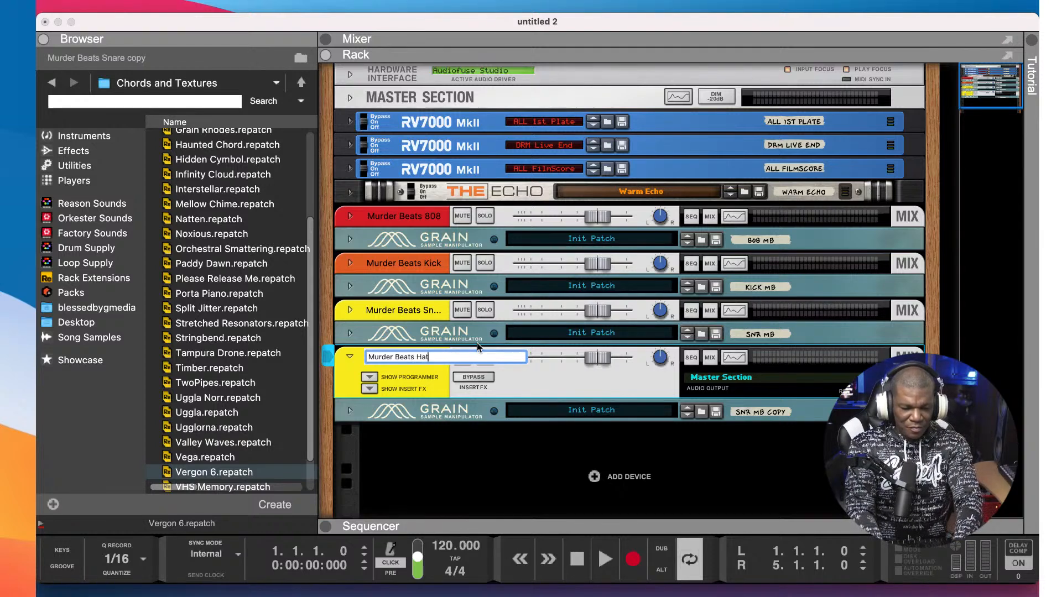
pyautogui.press('Return')
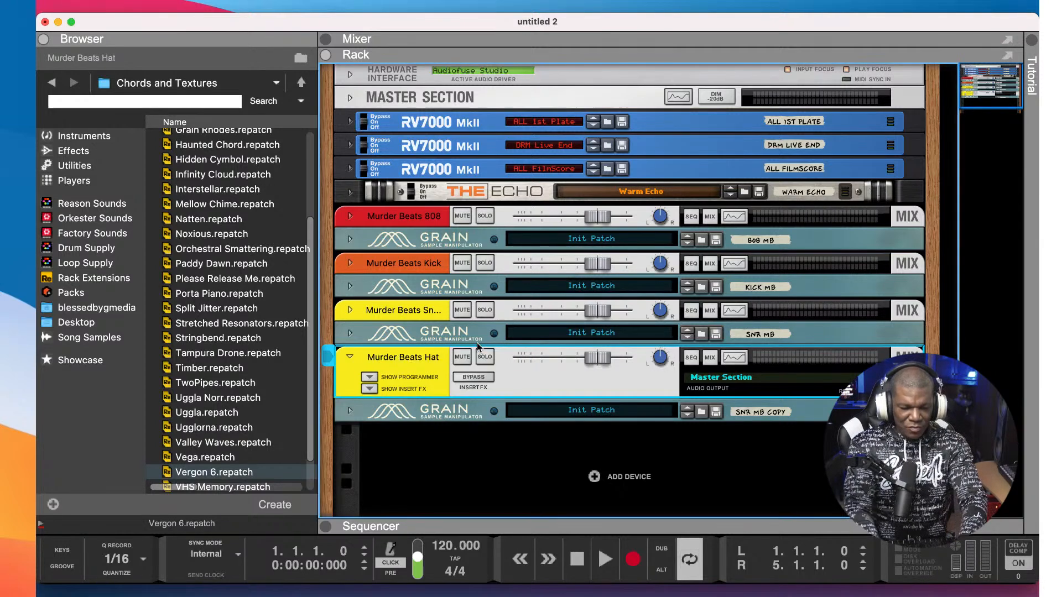
# - Rename the SNR MB copy Grain device as Hat MB
pyautogui.doubleClick(766, 412)
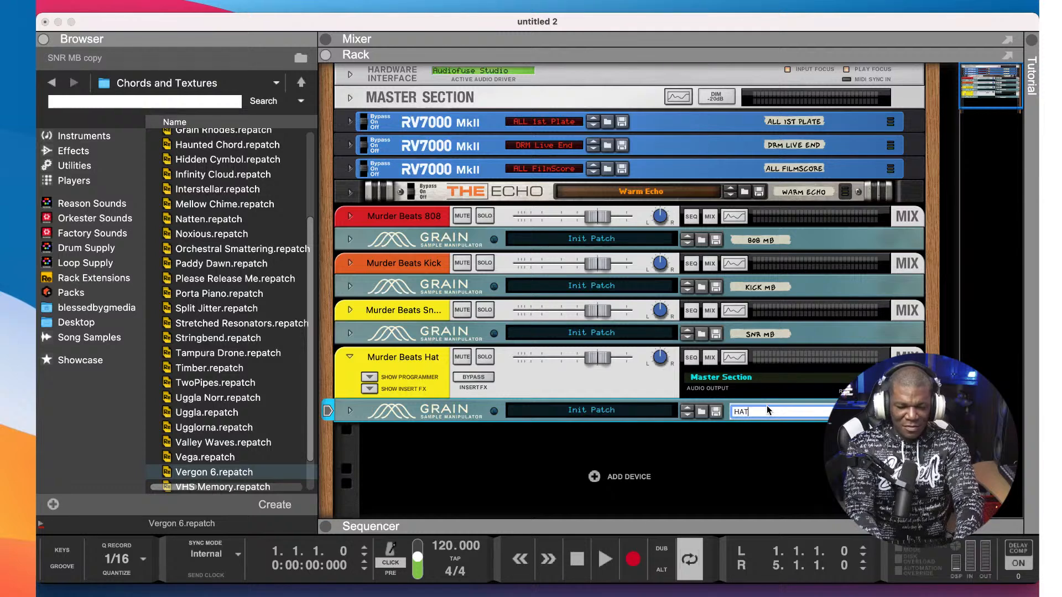
pyautogui.write('Hat M')
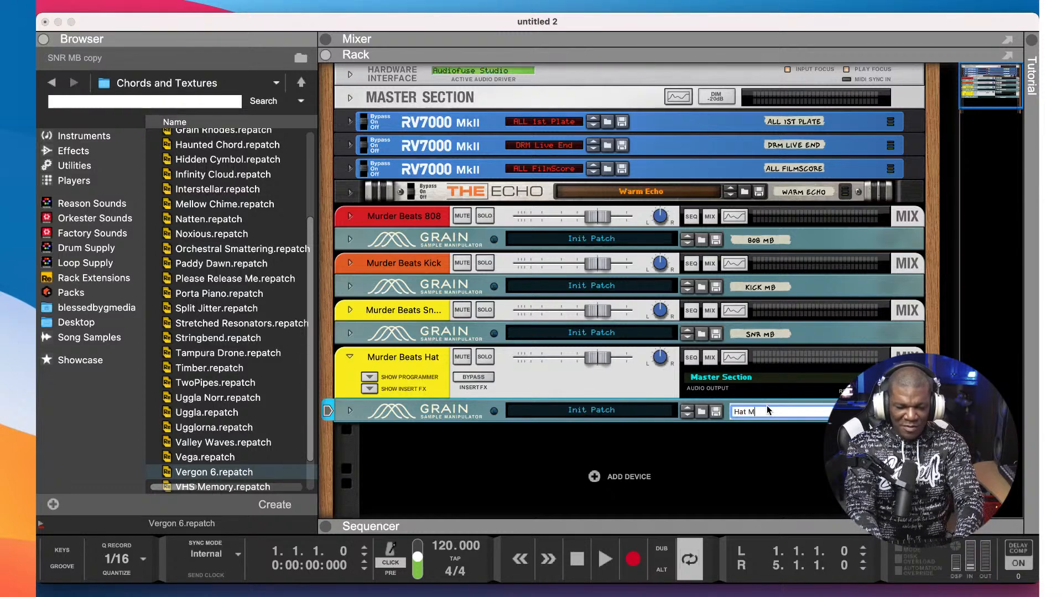
pyautogui.write('B')
pyautogui.press('Return')
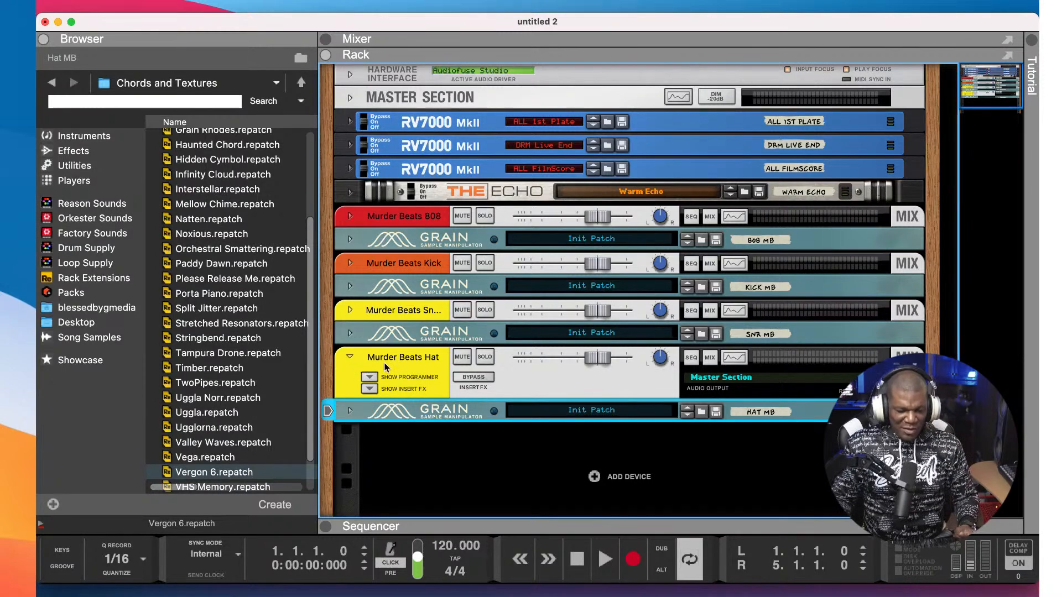
# - Unfold the Hat MB Grain device and set its root key to the analyzed pitch
pyautogui.click(350, 410)
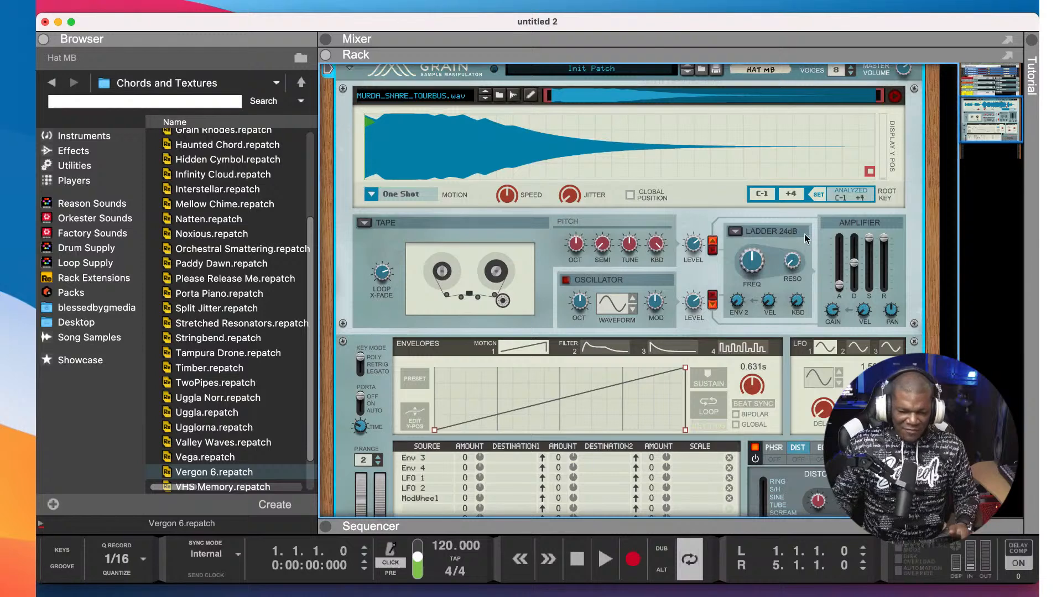
pyautogui.click(819, 196)
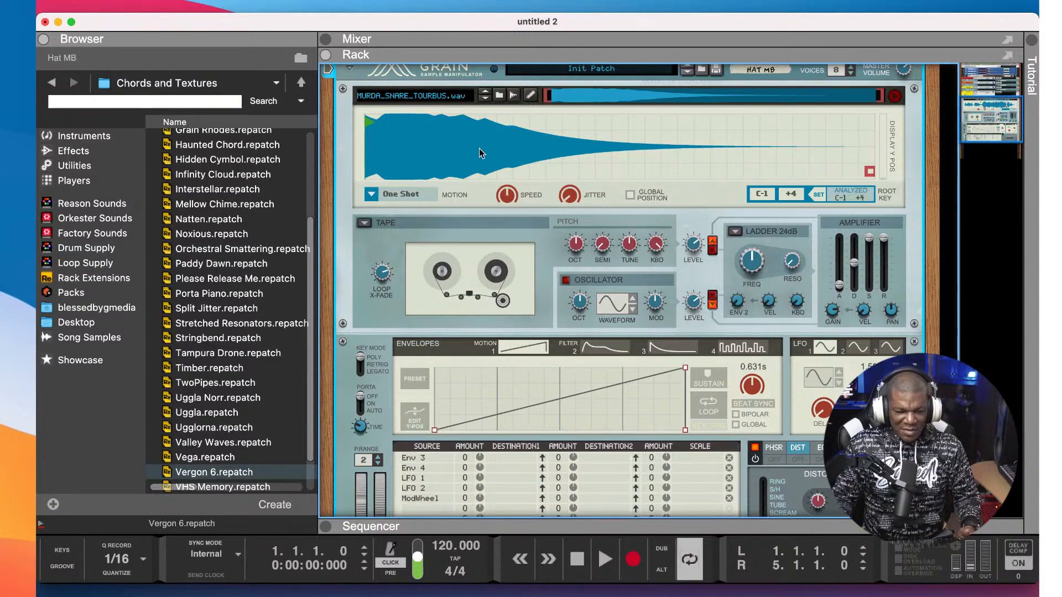
pyautogui.scroll(10, 447, 143)
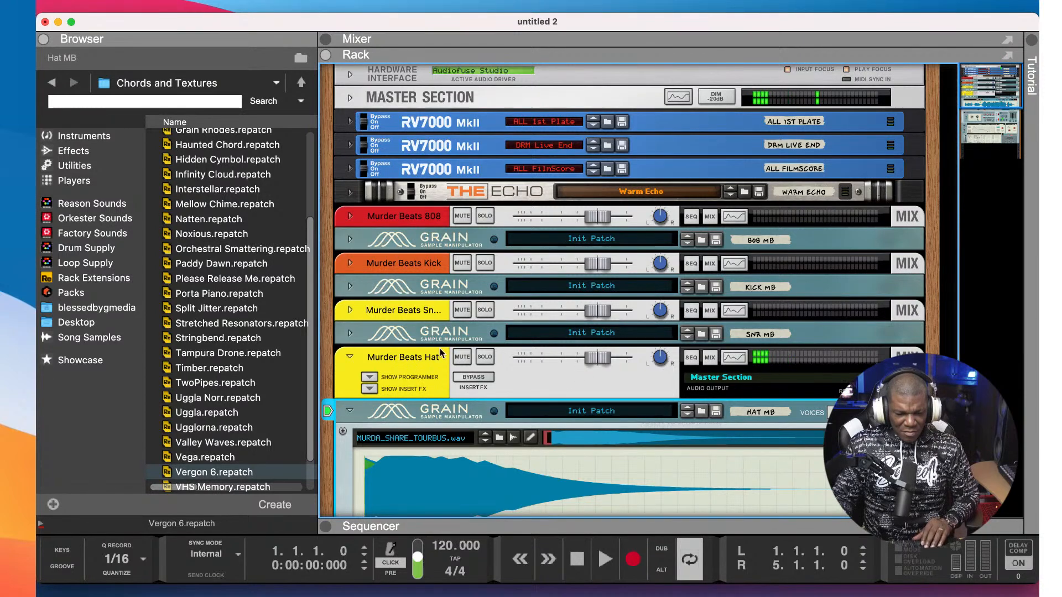
# - Switch the keyboard input to the SNR MB sequencer track and back to Hat MB, and hide the sequencer
pyautogui.click(416, 310)
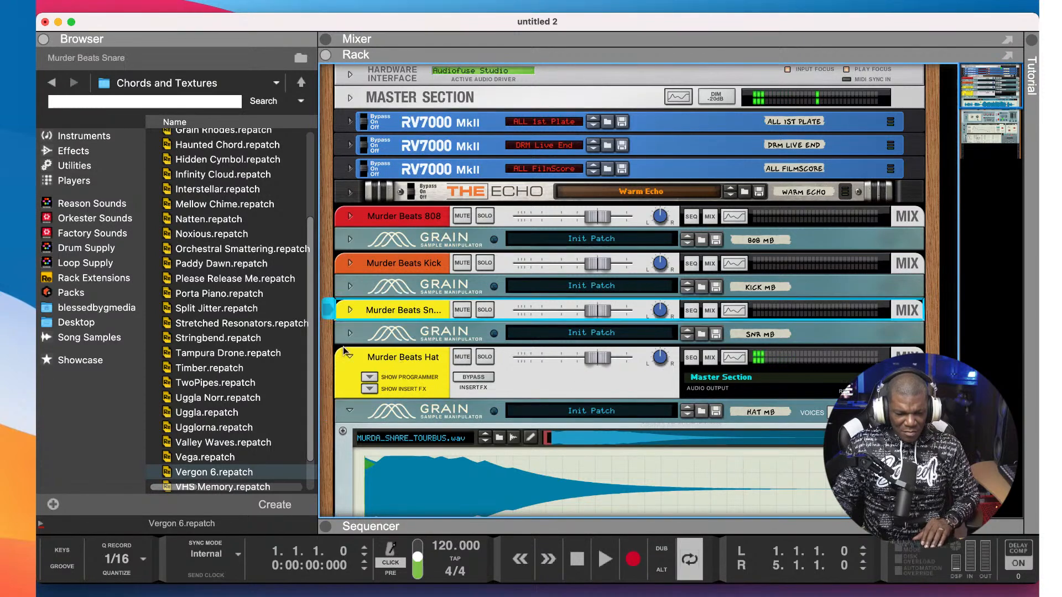
pyautogui.click(322, 526)
pyautogui.scroll(-2, 380, 428)
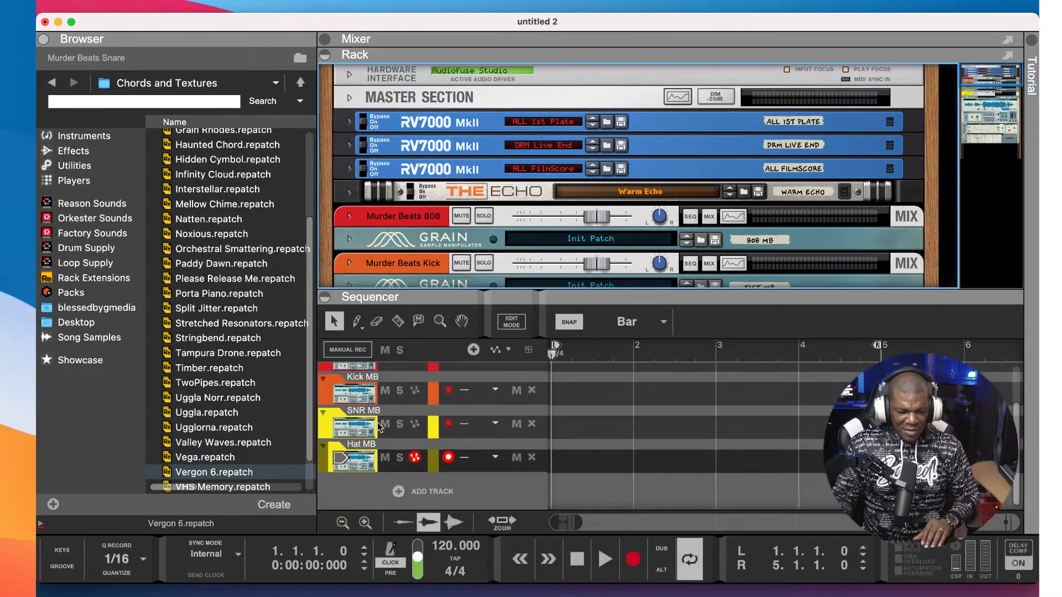
pyautogui.click(447, 423)
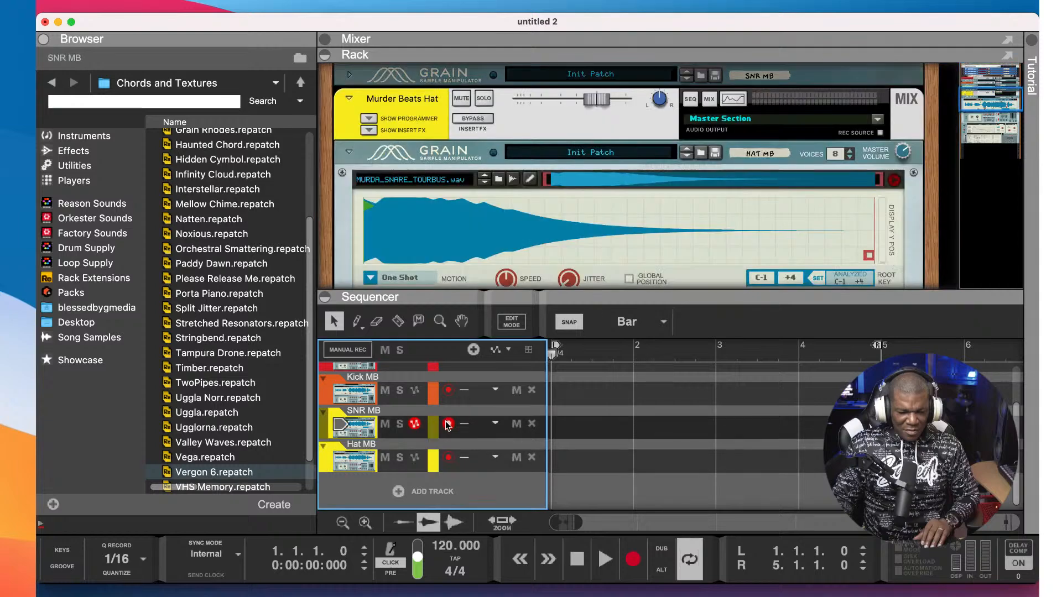
pyautogui.click(448, 458)
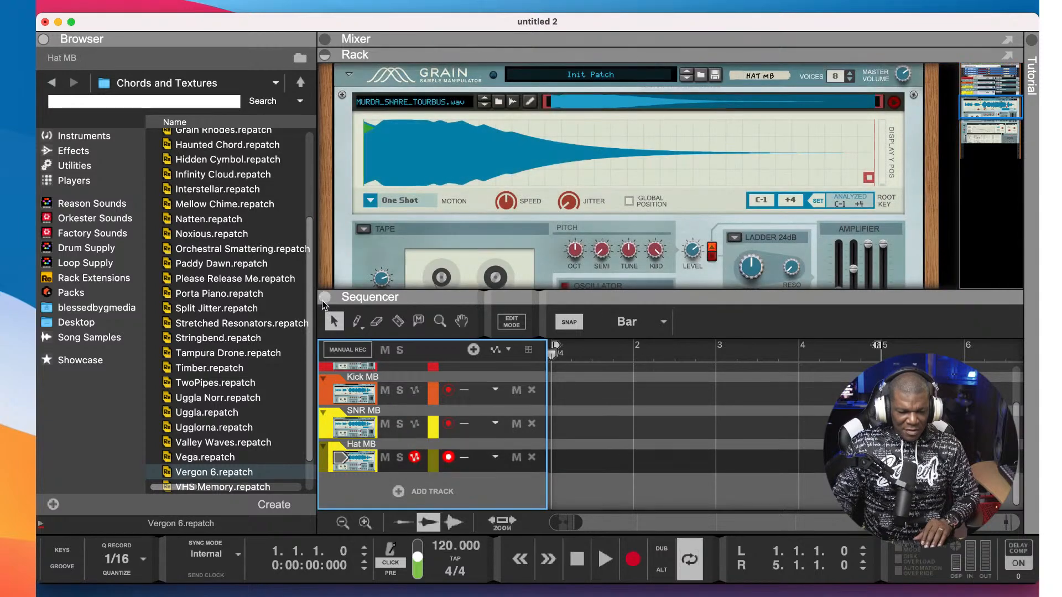
pyautogui.click(324, 298)
pyautogui.scroll(-5, 522, 357)
pyautogui.scroll(1, 523, 357)
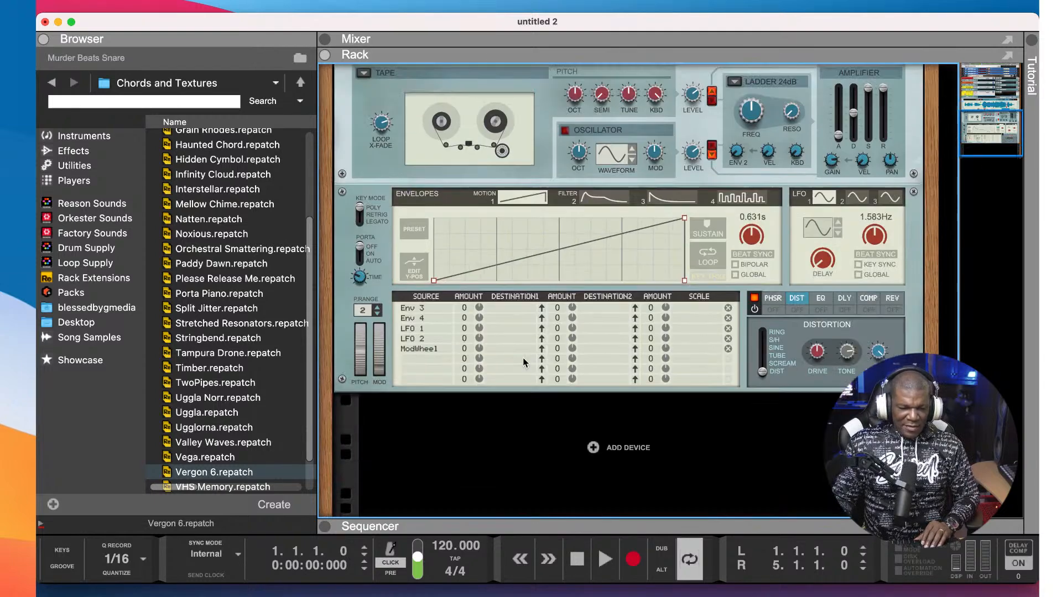
# - Switch to Finder and open the Hats folder of the Murder Beats Kit on the GMedia Logic Pro X drive
pyautogui.scroll(10, 523, 361)
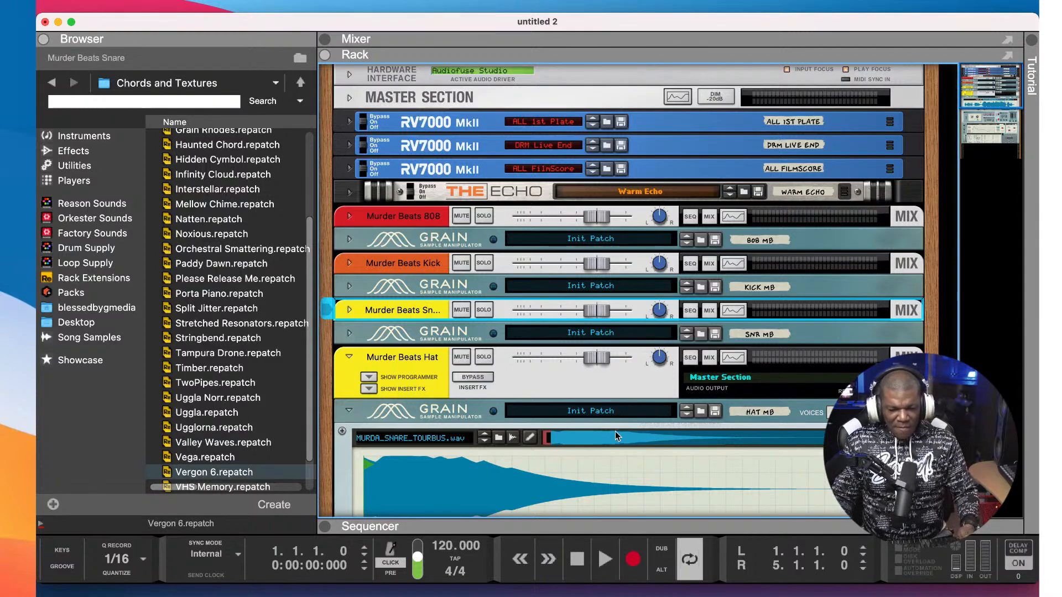
pyautogui.scroll(-3, 615, 432)
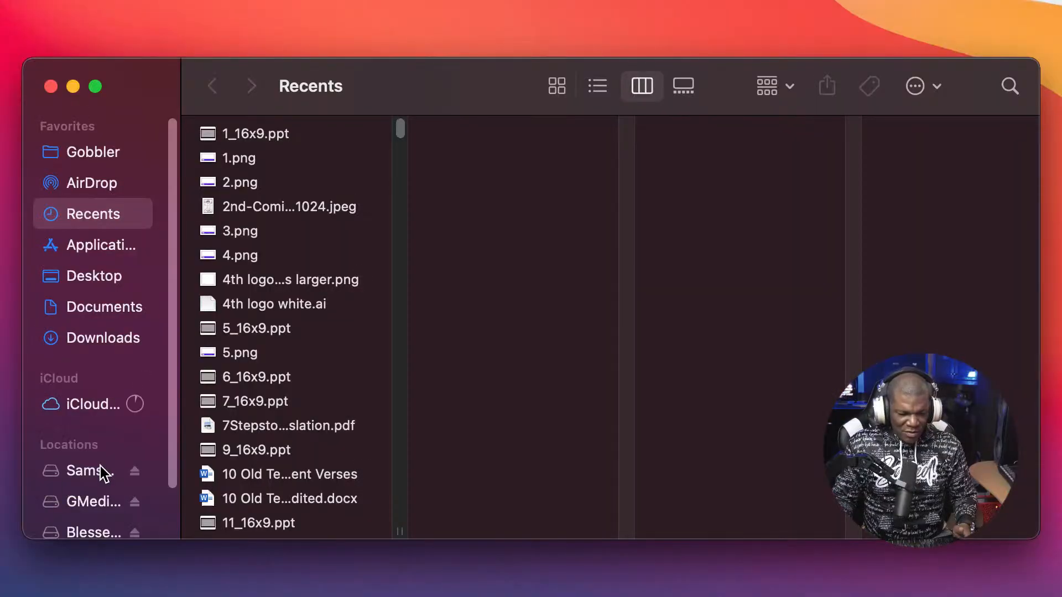
pyautogui.scroll(-2, 107, 476)
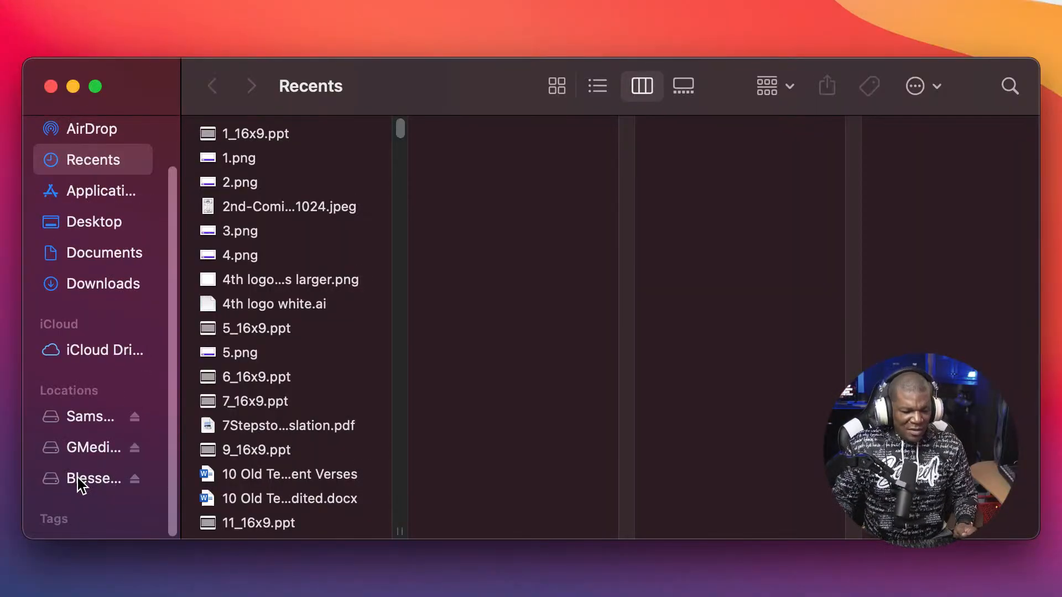
pyautogui.click(75, 443)
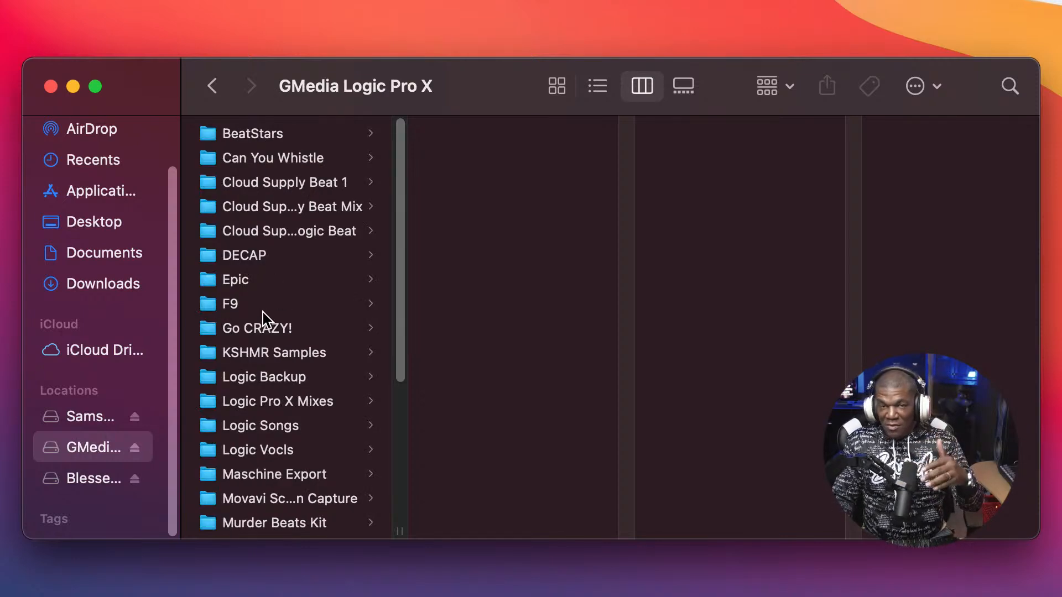
pyautogui.scroll(-5, 274, 447)
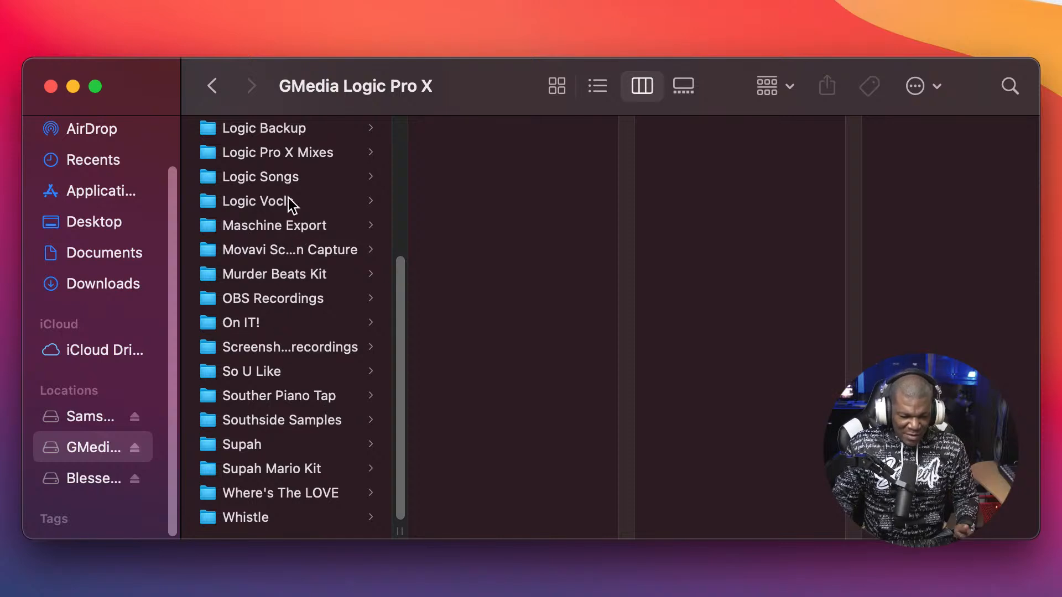
pyautogui.click(279, 274)
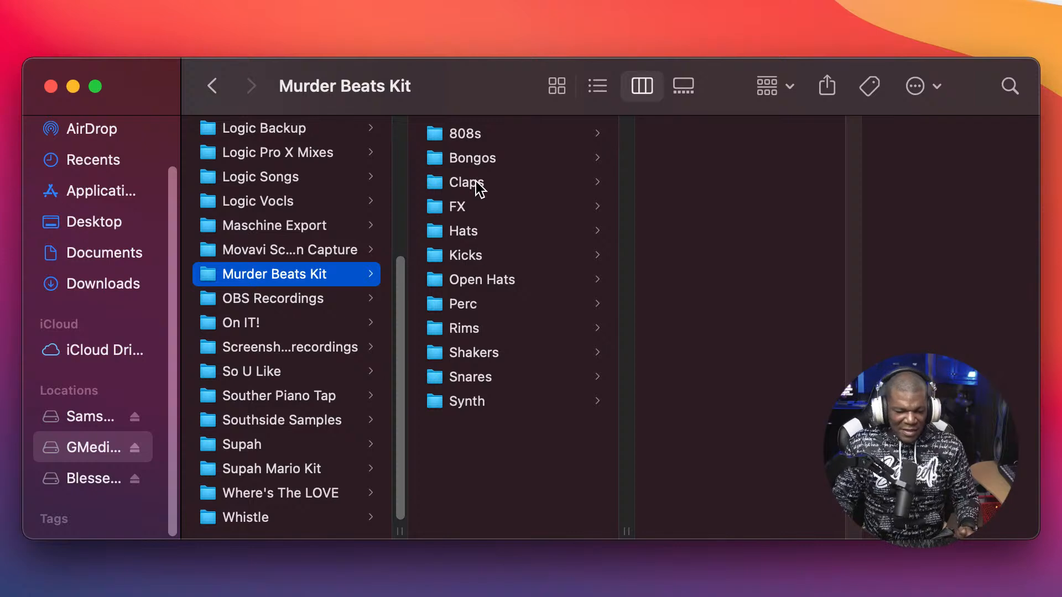
pyautogui.click(470, 234)
# - Preview MURDA_HAT_CLOSED_6IX.wav and load MURDA_HAT_CLOSED_456.wav into the Hat MB Grain device in Reason
pyautogui.click(722, 136)
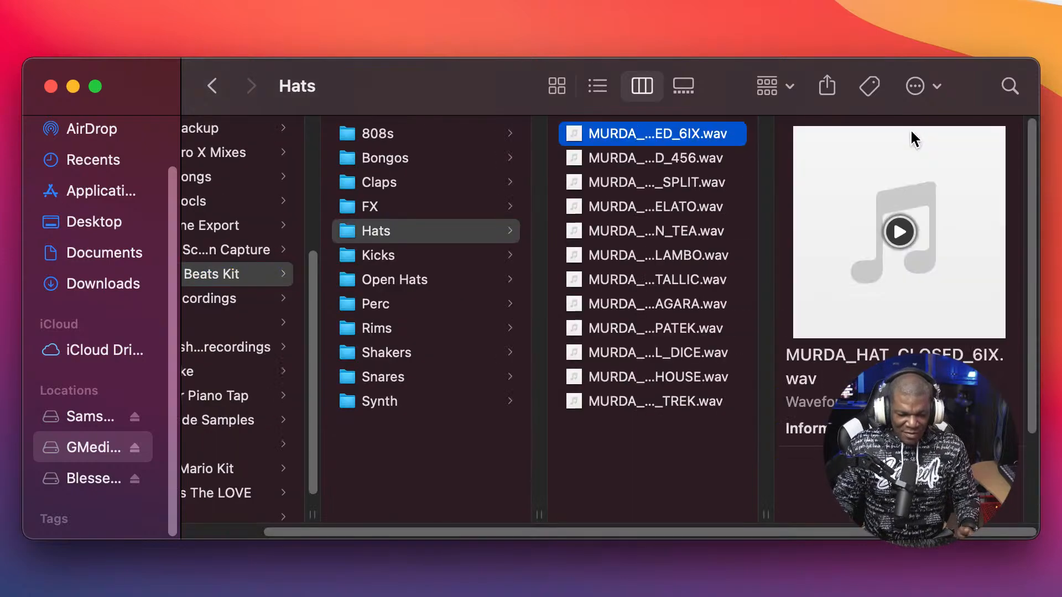
pyautogui.click(905, 232)
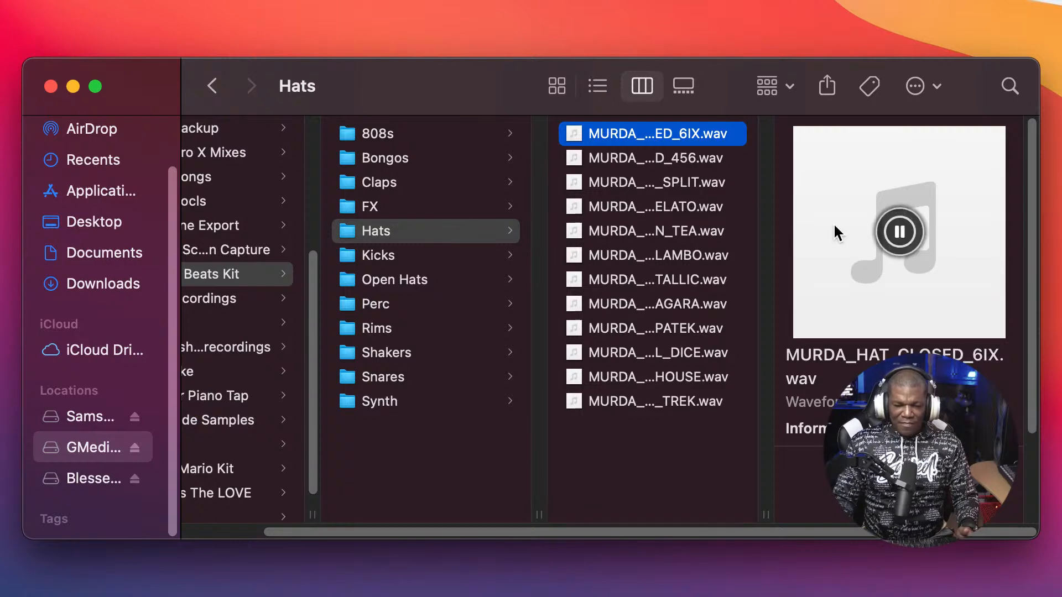
pyautogui.click(666, 161)
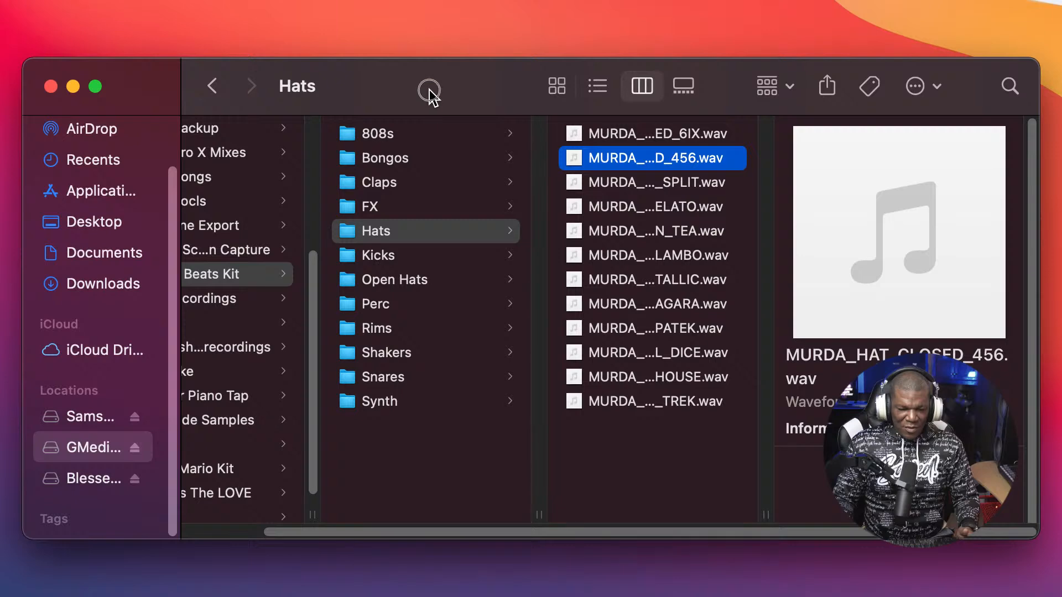
pyautogui.moveTo(430, 95); pyautogui.dragTo(430, 185)
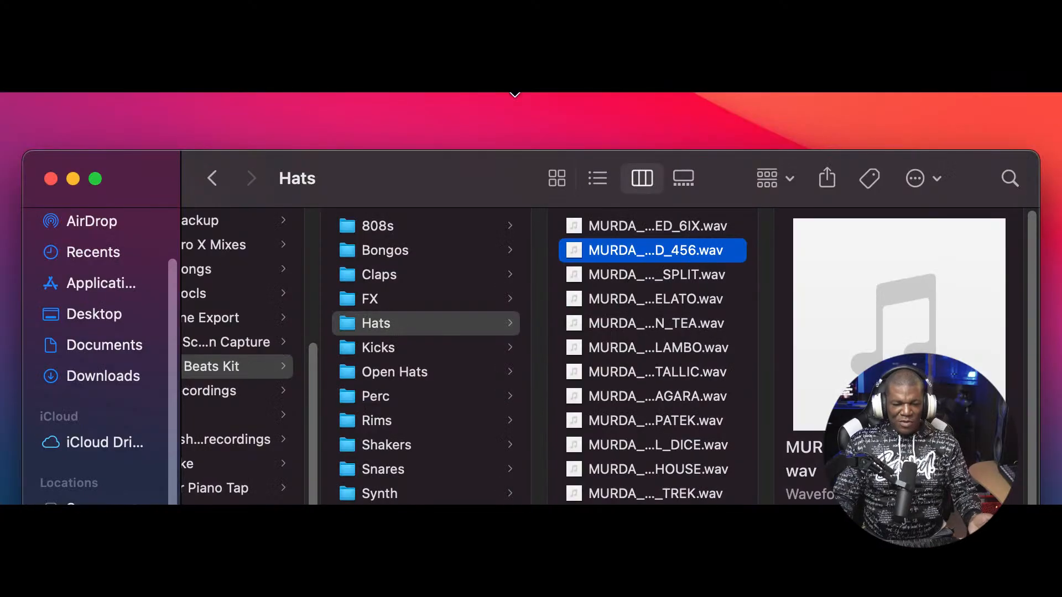
pyautogui.moveTo(483, 197); pyautogui.dragTo(486, 100)
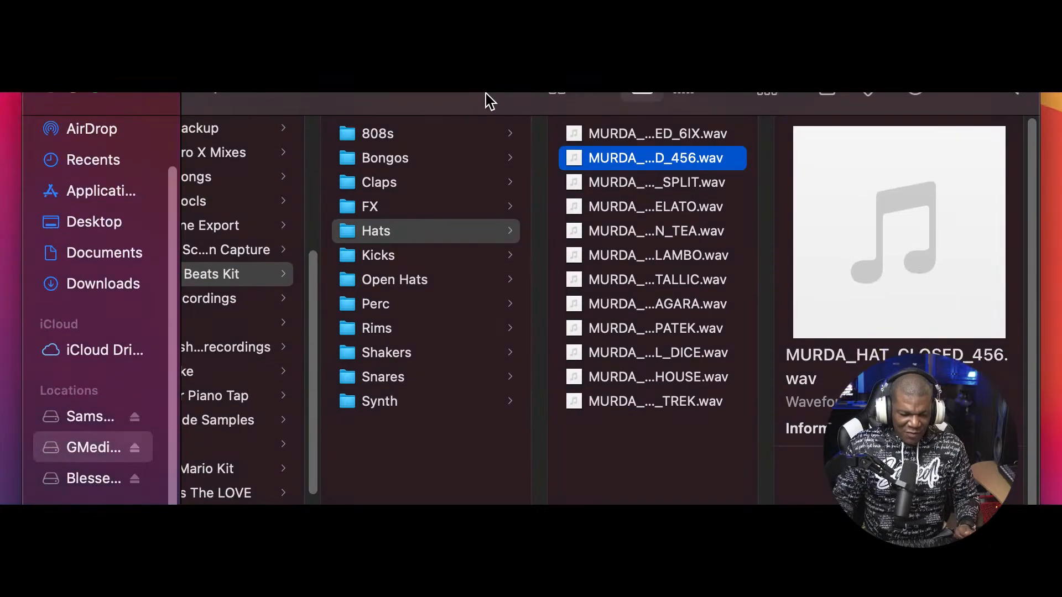
pyautogui.click(50, 91)
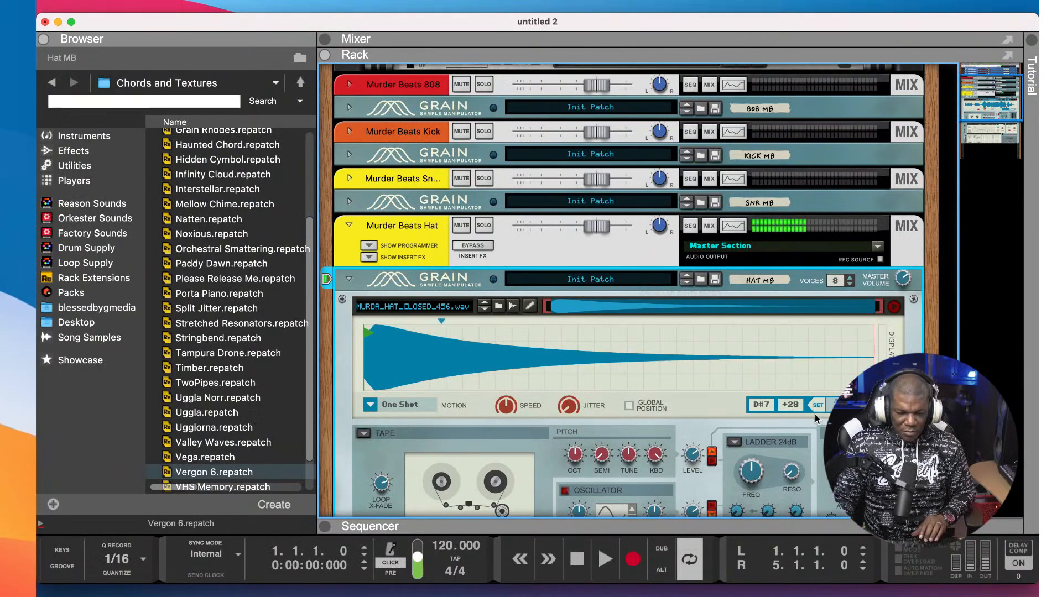
# - Set the Hat MB Grain device to 1 voice and fold it along with the Murder Beats Hat mix channel
pyautogui.click(849, 285)
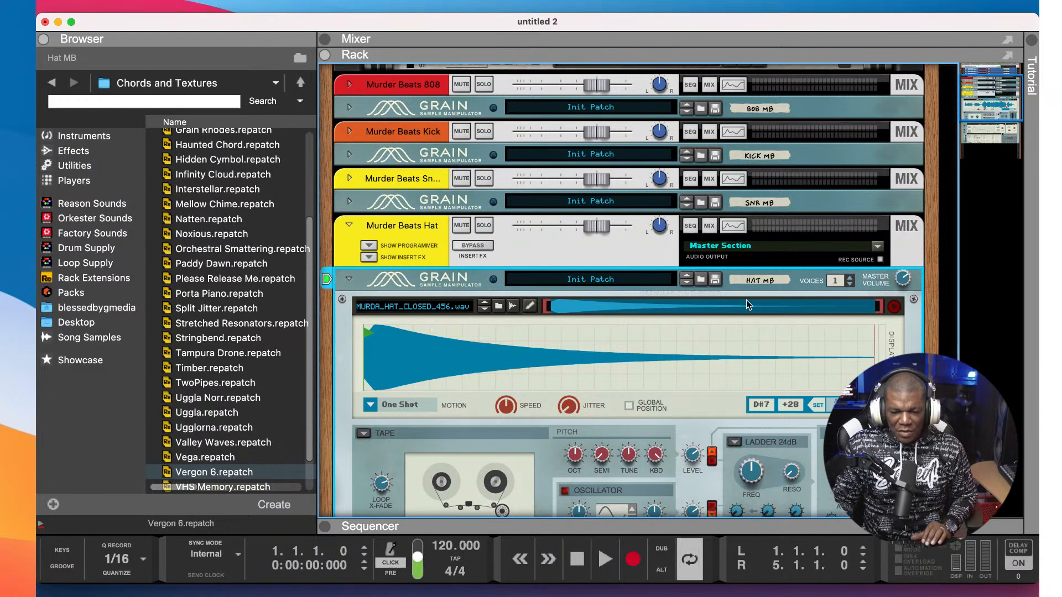
pyautogui.click(346, 278)
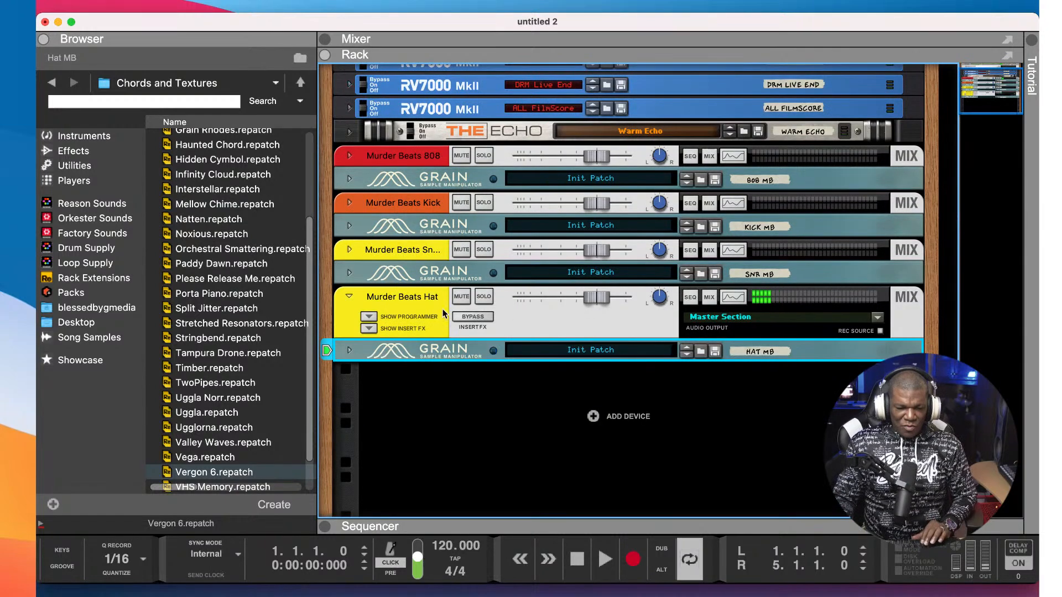
pyautogui.click(349, 297)
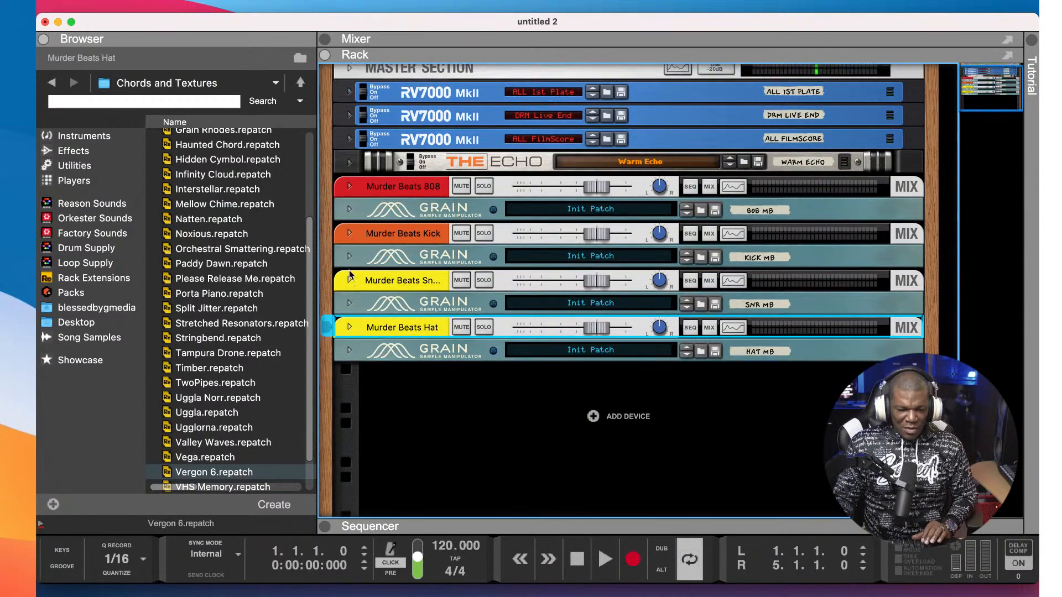
# - Reduce the number of voices of the SNR MB Grain device and fold the device again
pyautogui.click(351, 304)
pyautogui.click(349, 303)
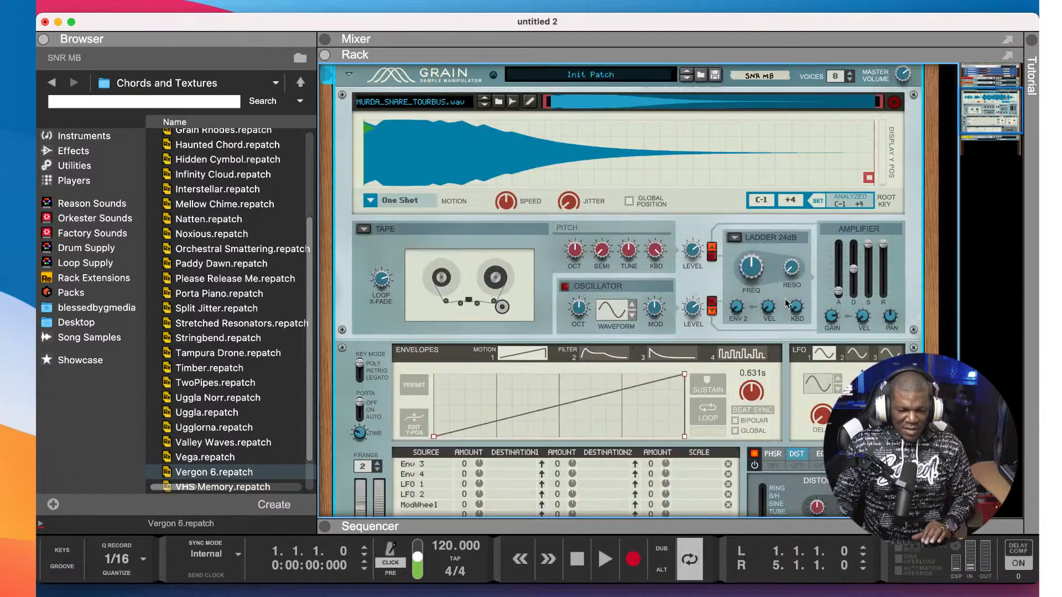
pyautogui.click(851, 81)
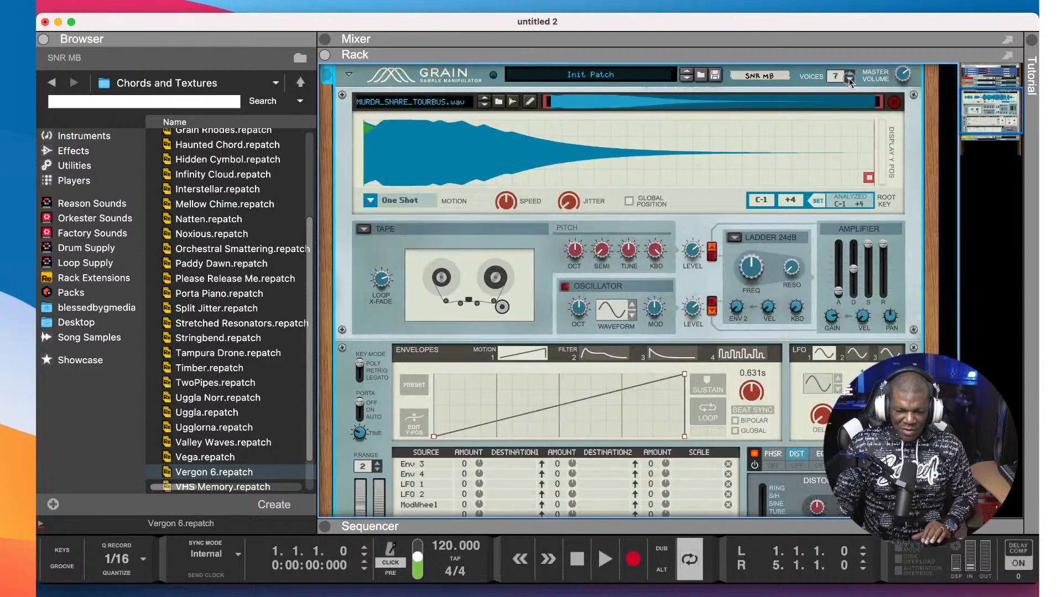
pyautogui.click(349, 74)
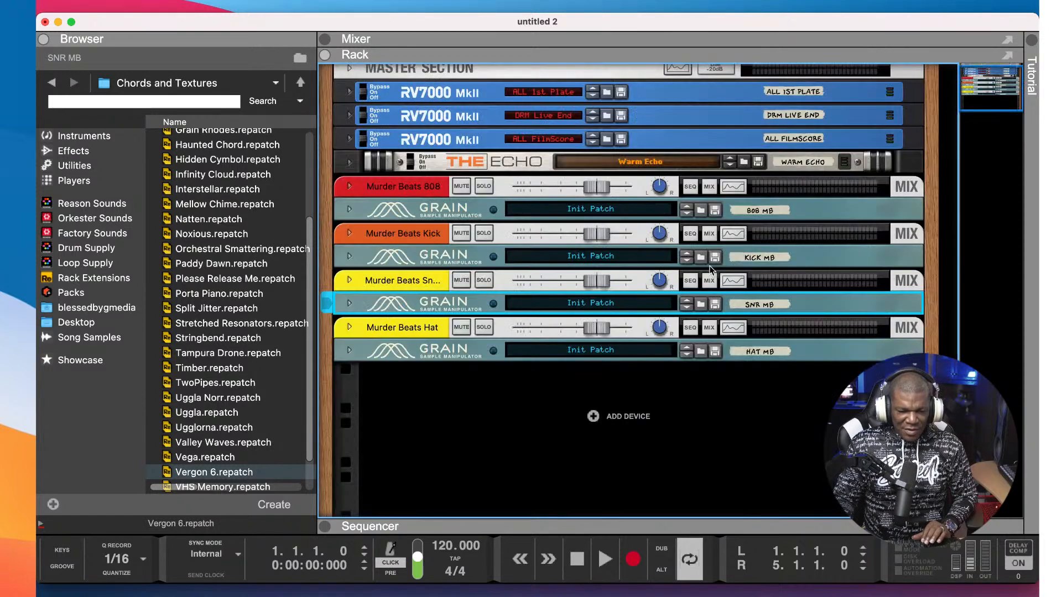
# - Reduce the number of voices of the Kick MB Grain device and fold the device again
pyautogui.click(349, 257)
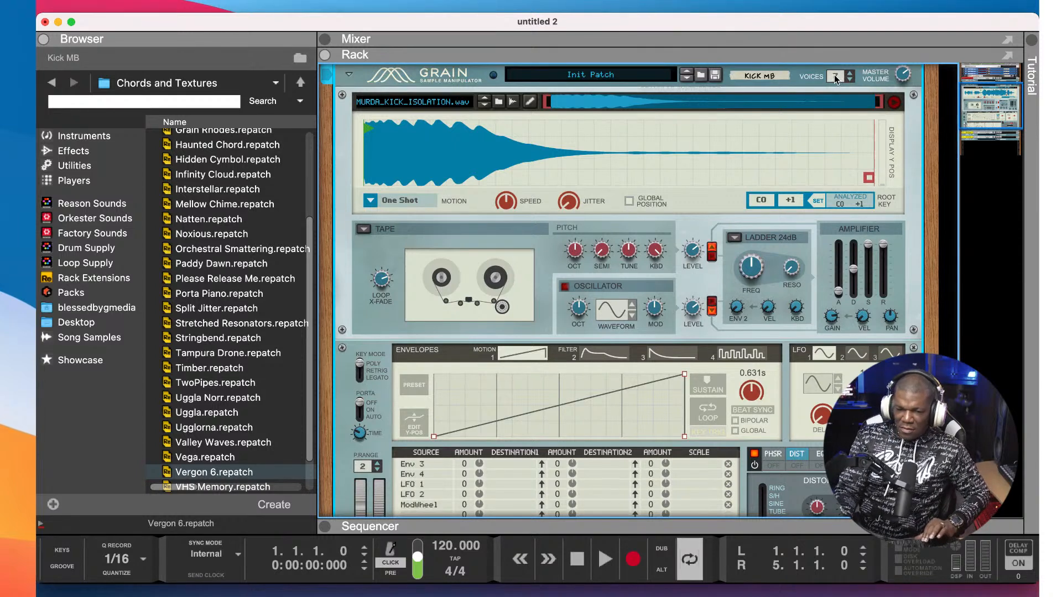
pyautogui.click(850, 81)
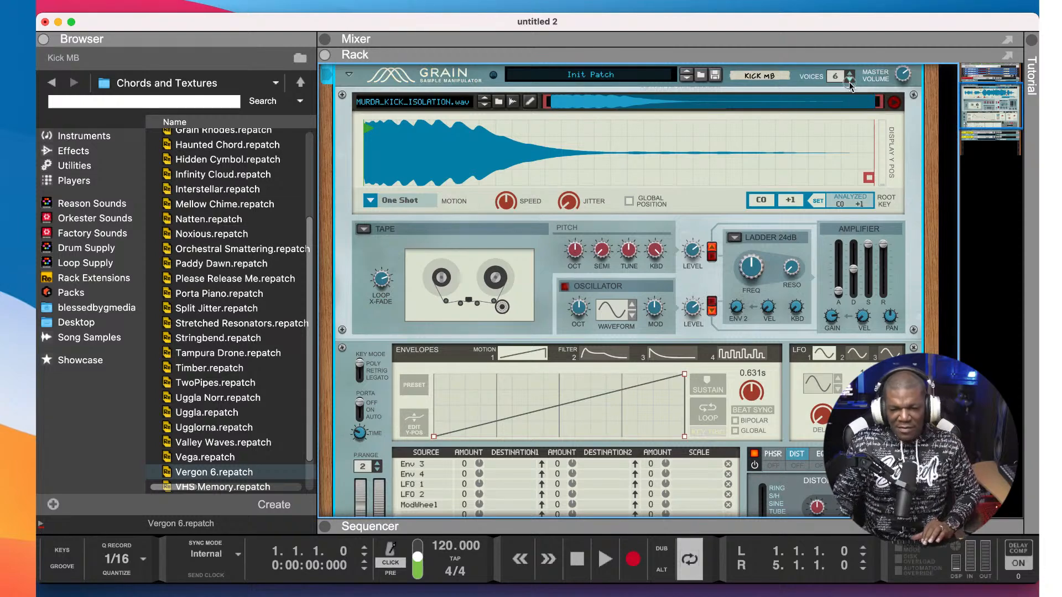
pyautogui.click(351, 75)
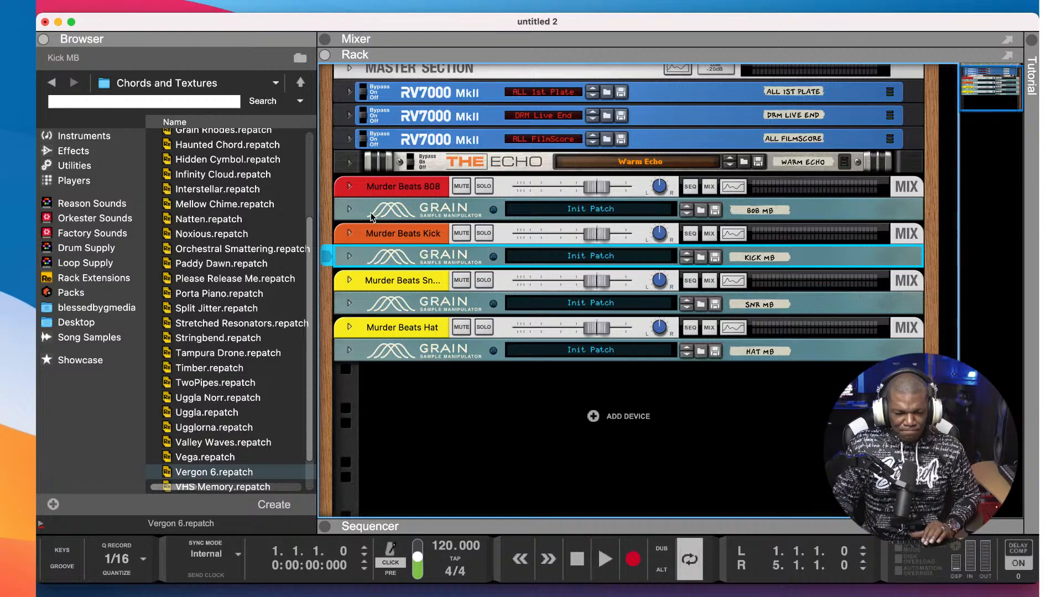
# - Set the 808 MB Grain device to 1 voice and fold the device again
pyautogui.click(349, 209)
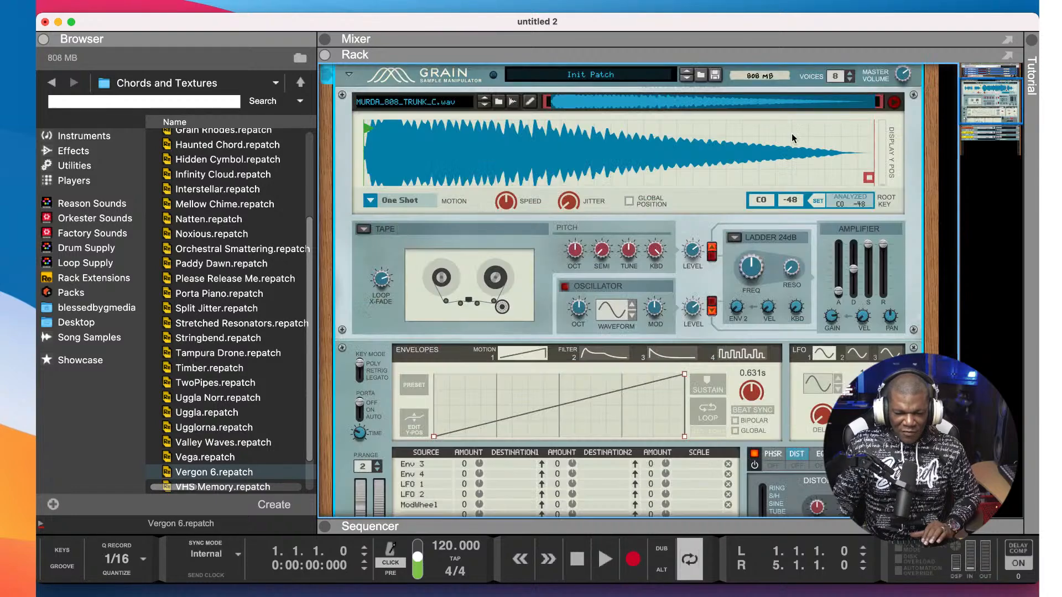
pyautogui.click(848, 80)
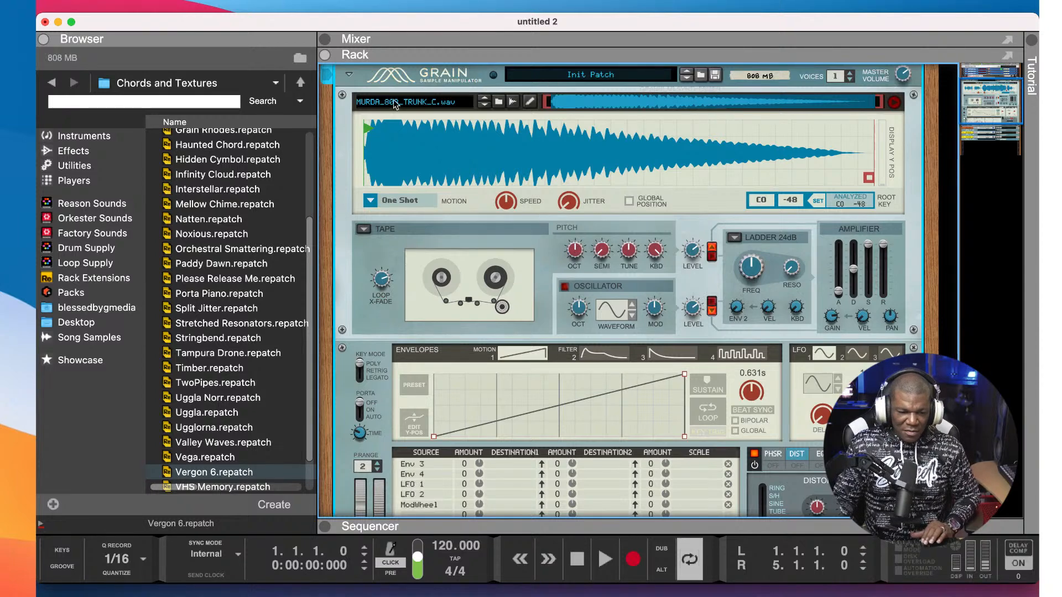
pyautogui.click(349, 74)
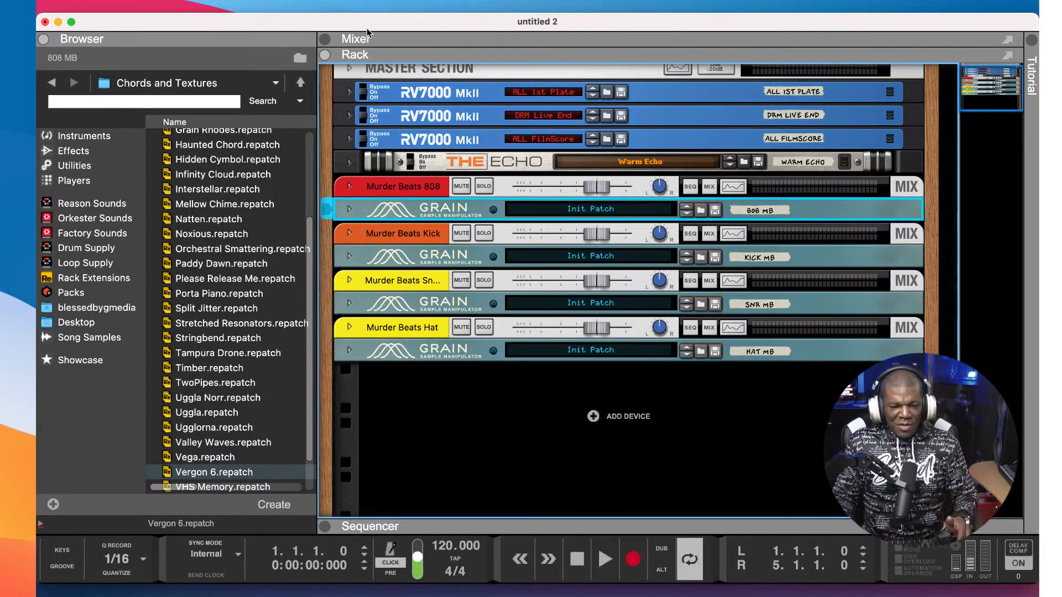
# - Examine the drum channels in the Mixer and the master volume of the Hat MB Grain device, folding both again
pyautogui.click(323, 39)
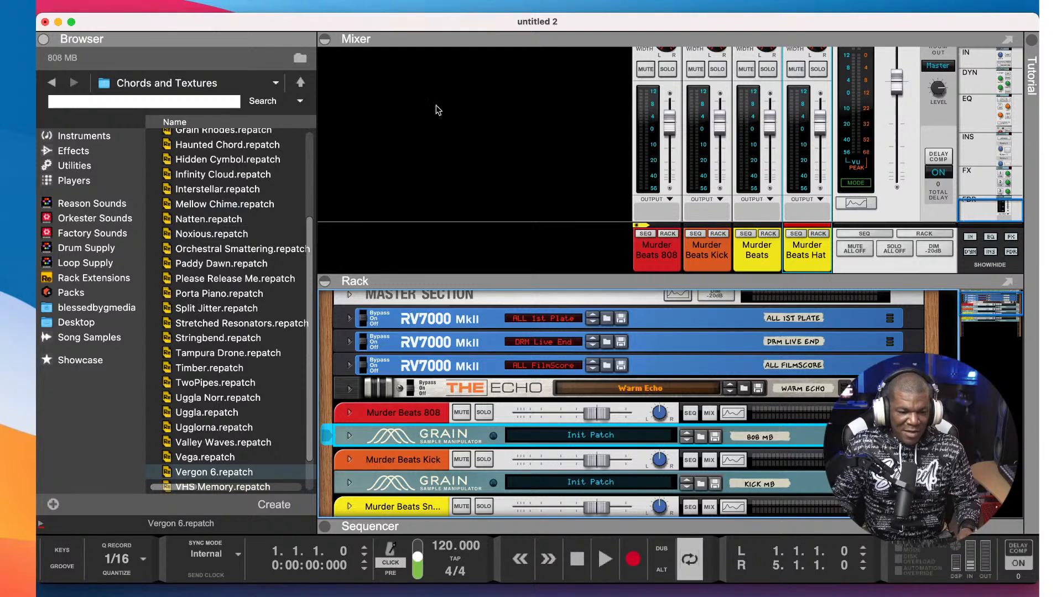
pyautogui.click(326, 41)
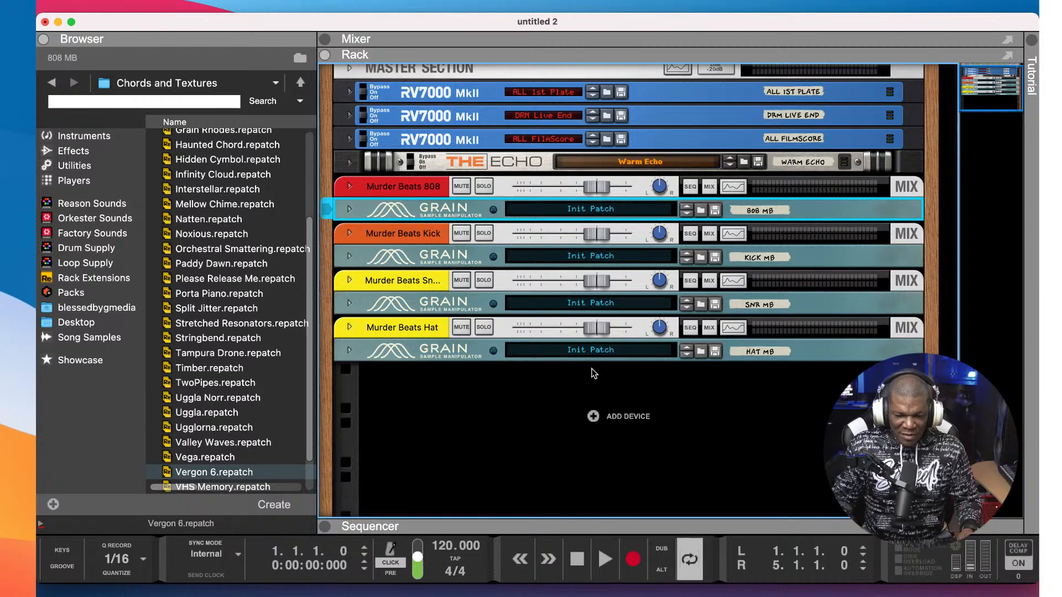
pyautogui.click(350, 350)
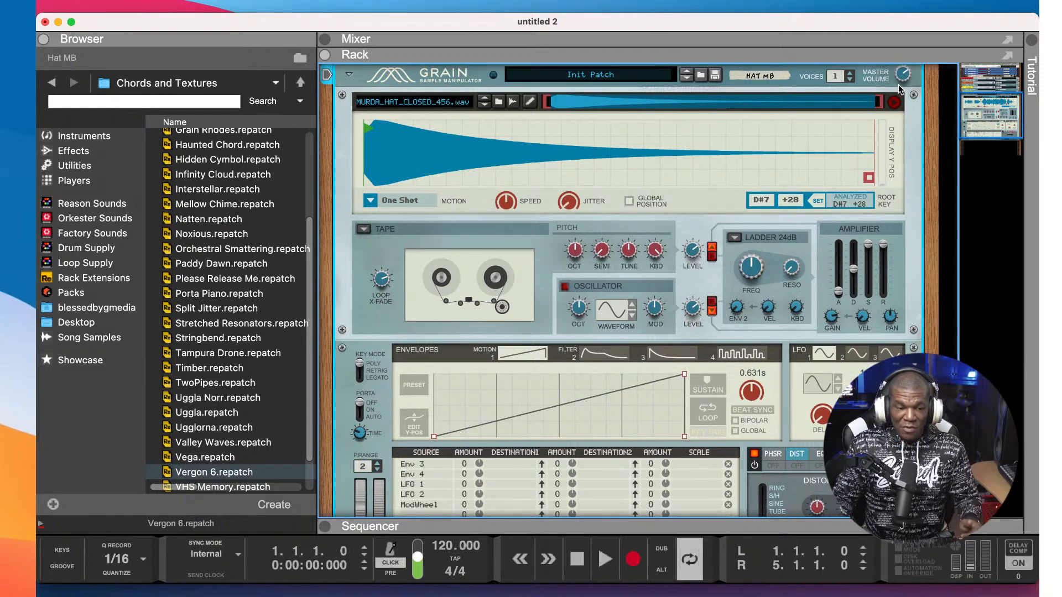
pyautogui.moveTo(898, 85)
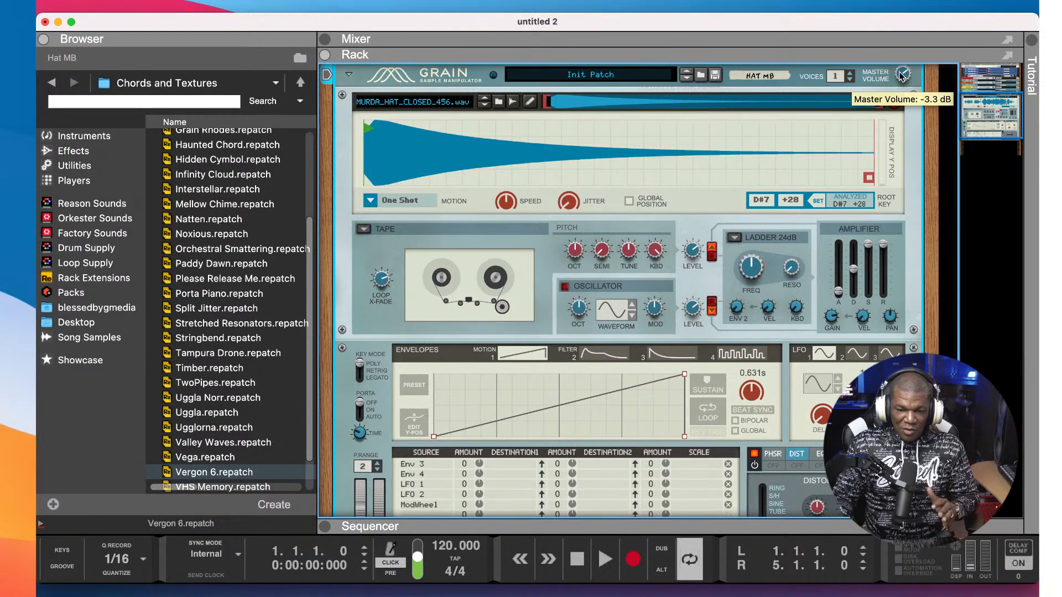
pyautogui.click(349, 76)
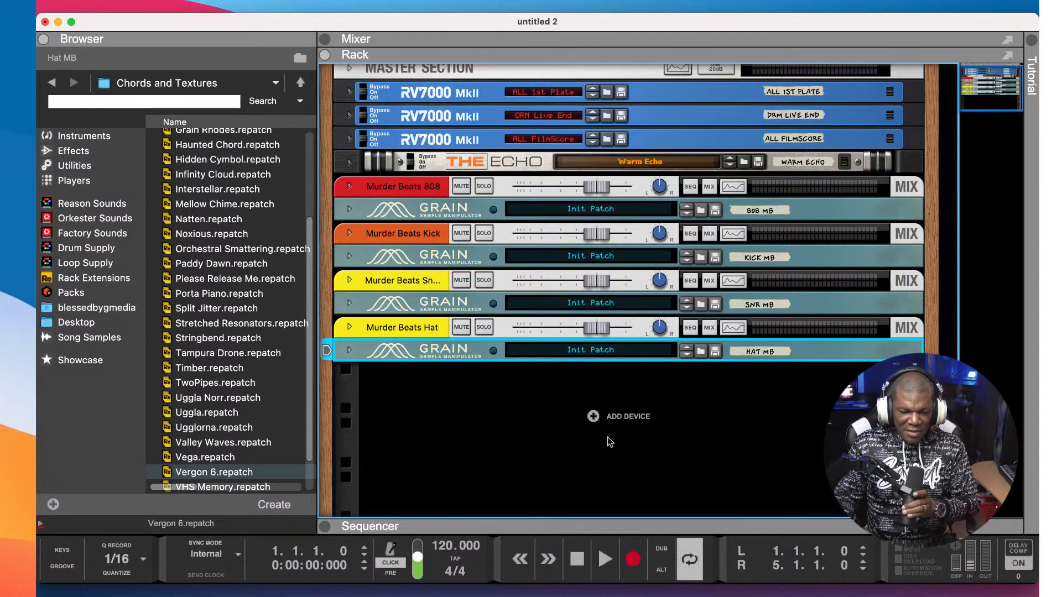
# - Browse the Instruments category, looking over the built-in devices, the Reason Studios instruments and the third-party VST plugins
pyautogui.click(210, 233)
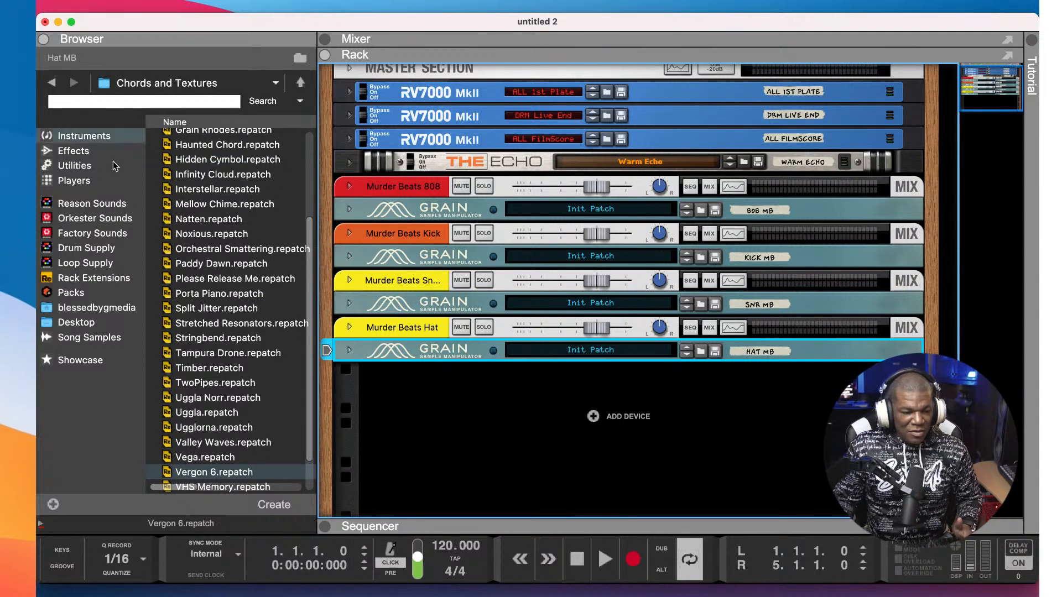
pyautogui.click(75, 134)
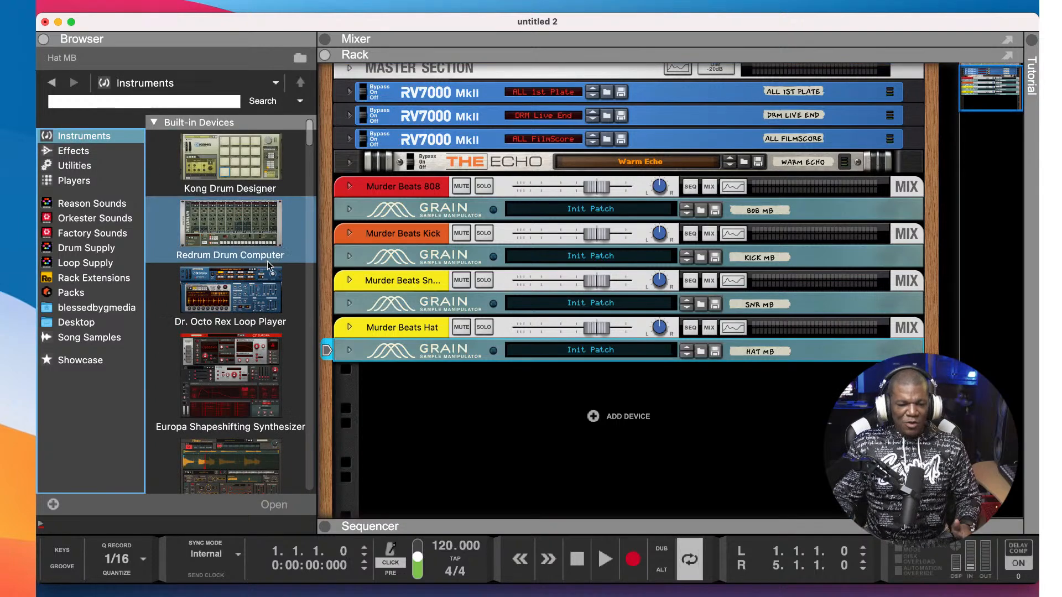
pyautogui.scroll(-3, 291, 344)
pyautogui.scroll(-10, 291, 344)
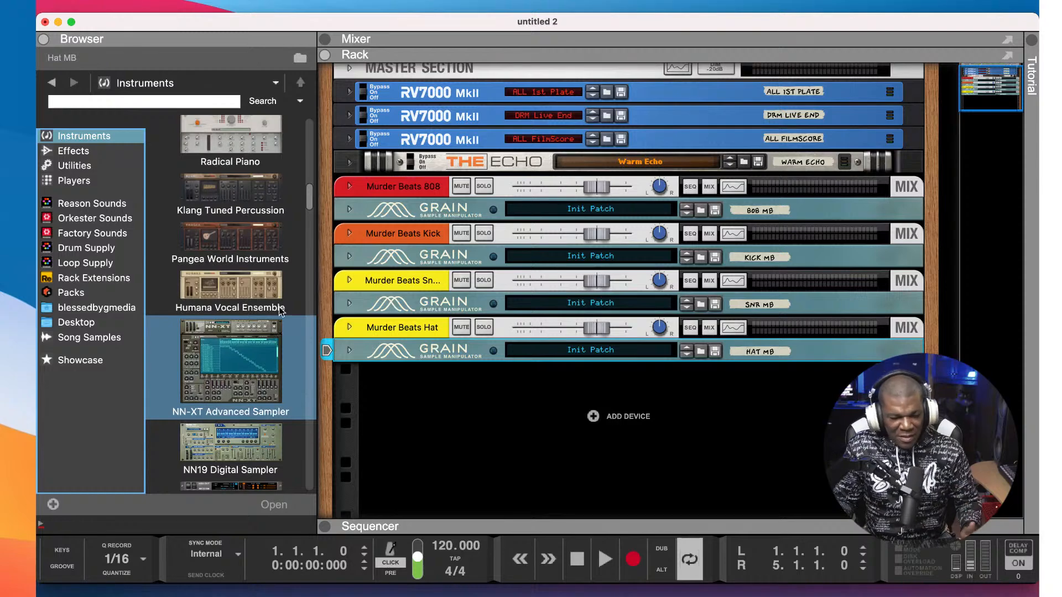
pyautogui.scroll(-10, 277, 327)
pyautogui.scroll(20, 280, 311)
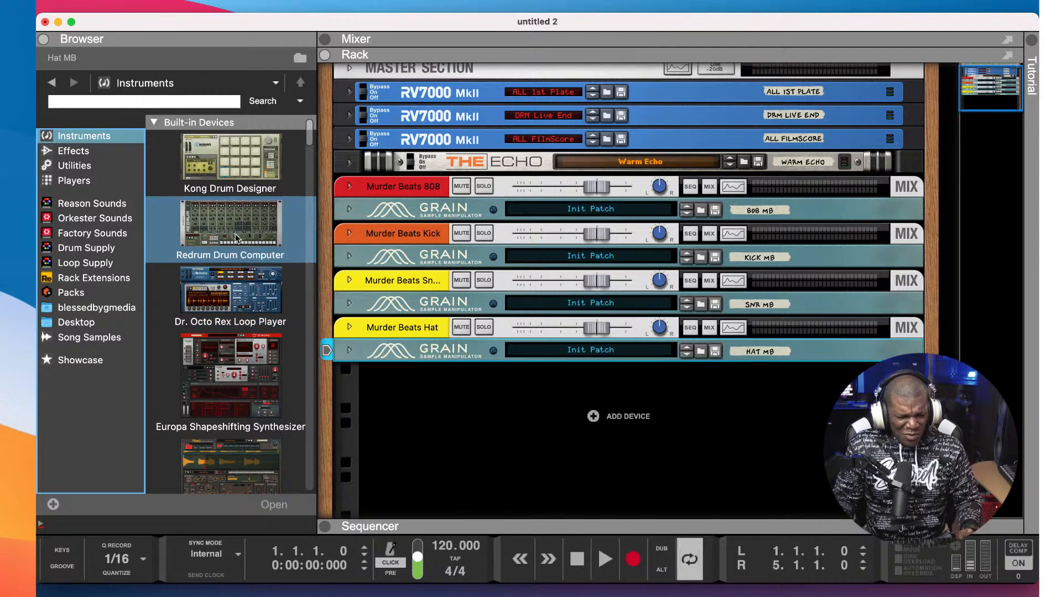
pyautogui.scroll(-3, 239, 233)
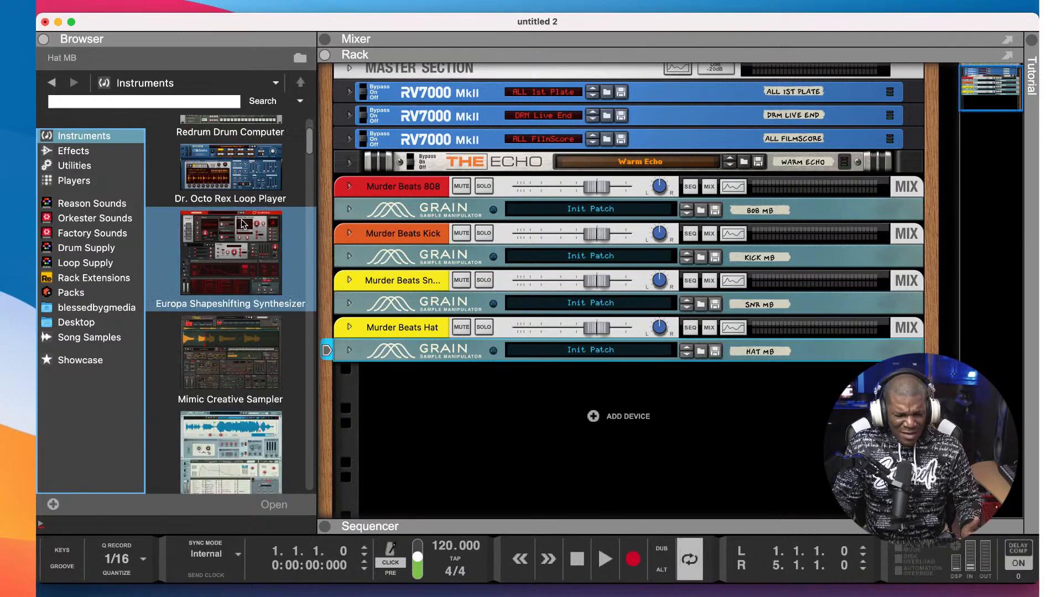
pyautogui.scroll(-15, 265, 254)
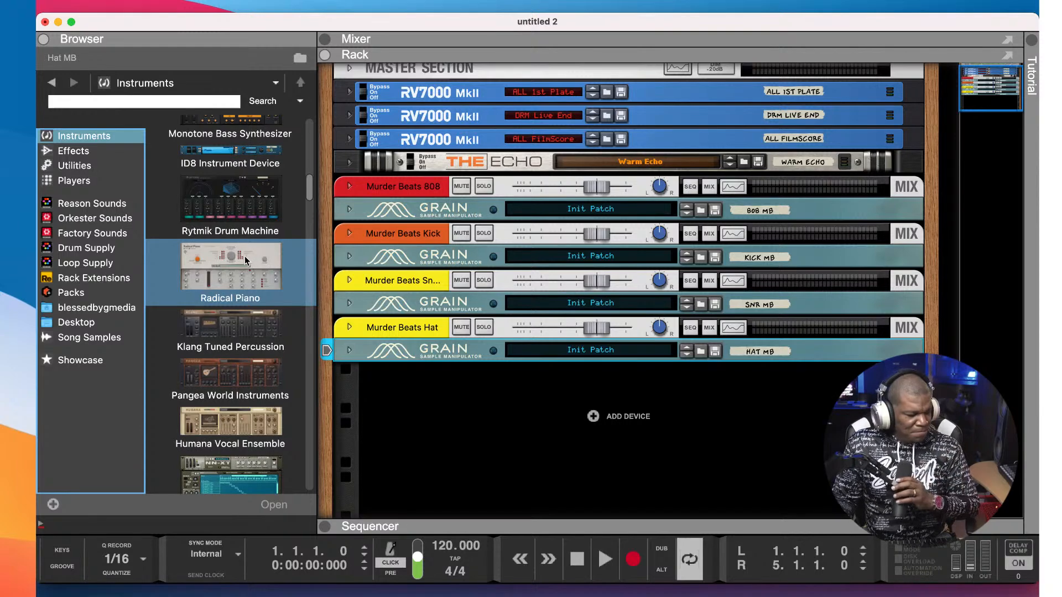
pyautogui.scroll(-7, 244, 258)
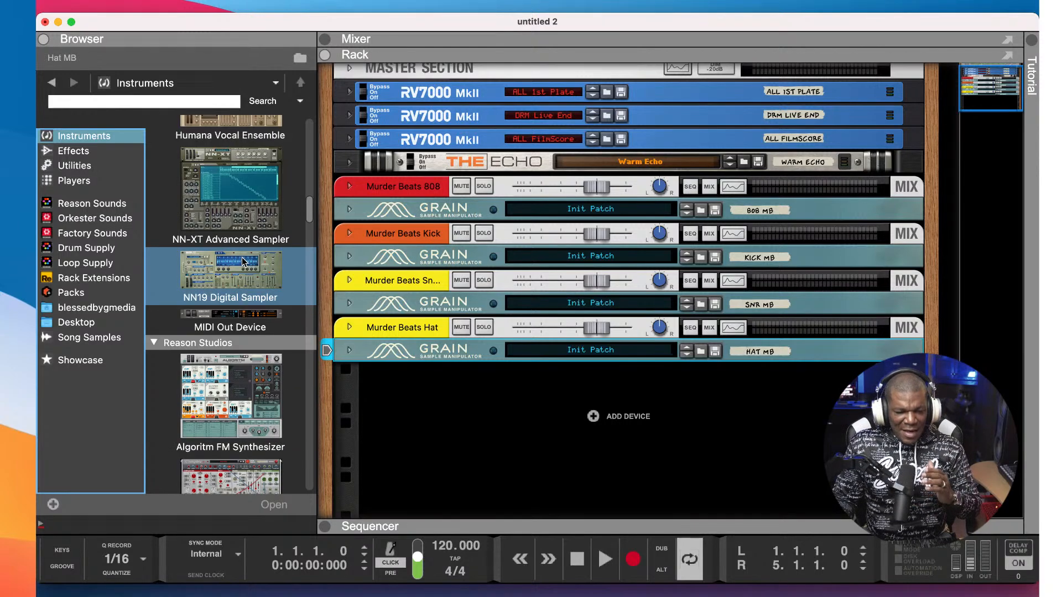
pyautogui.scroll(-3, 243, 261)
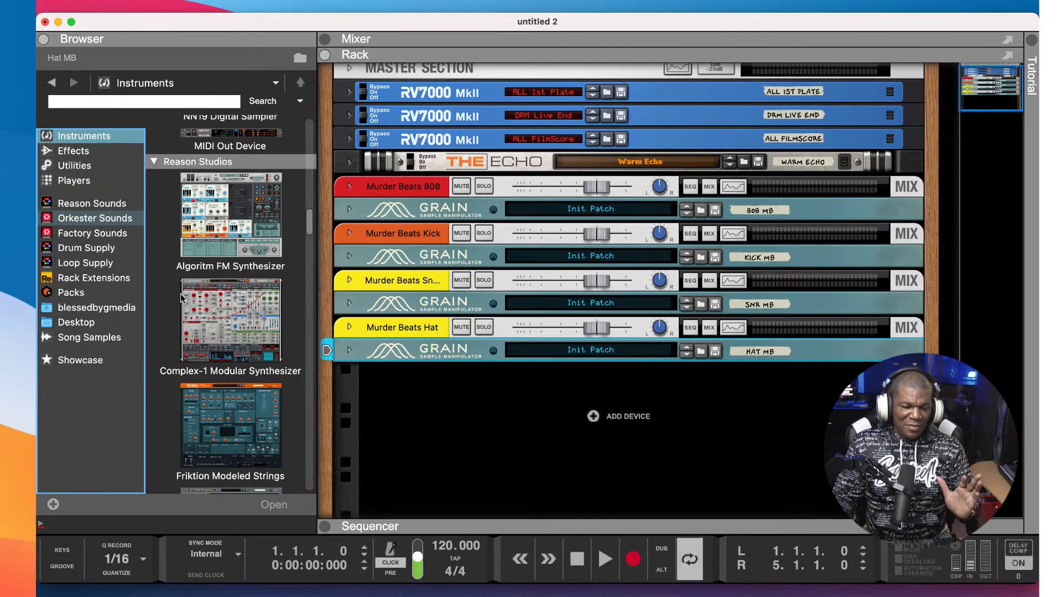
pyautogui.scroll(-10, 222, 313)
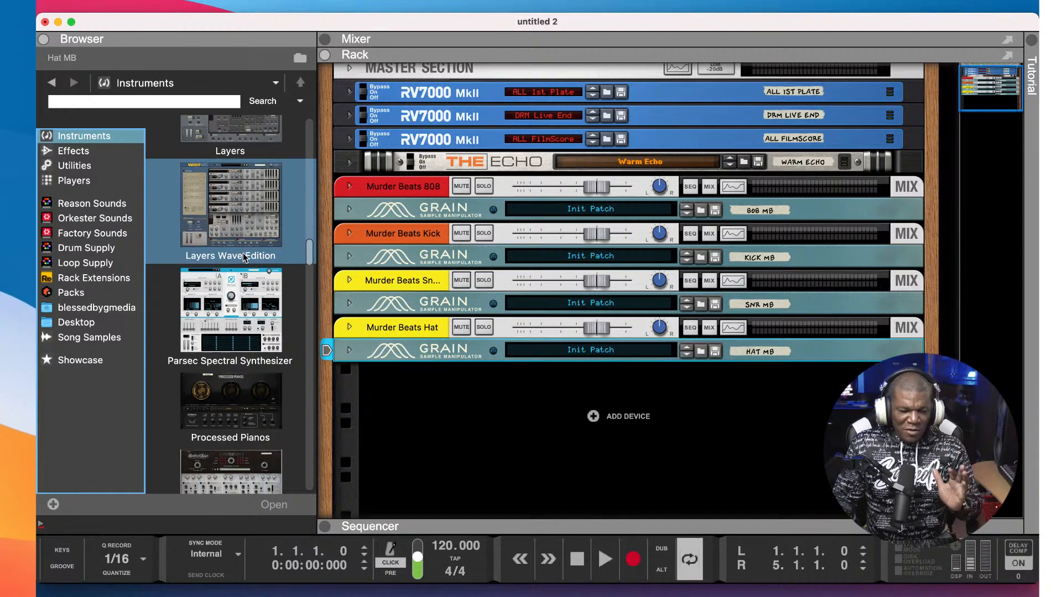
pyautogui.scroll(-5, 243, 254)
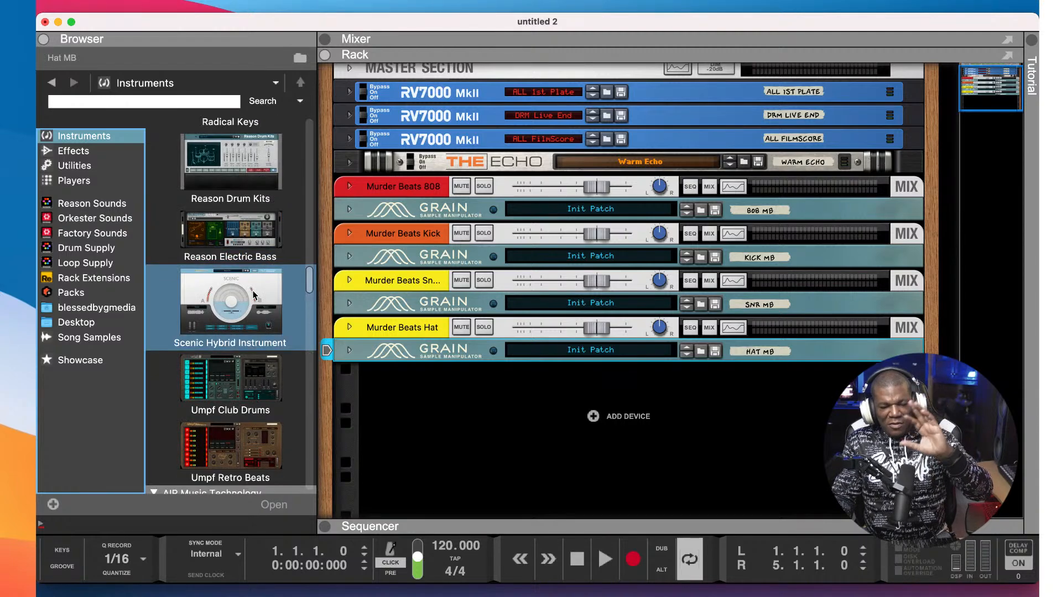
pyautogui.scroll(-7, 253, 292)
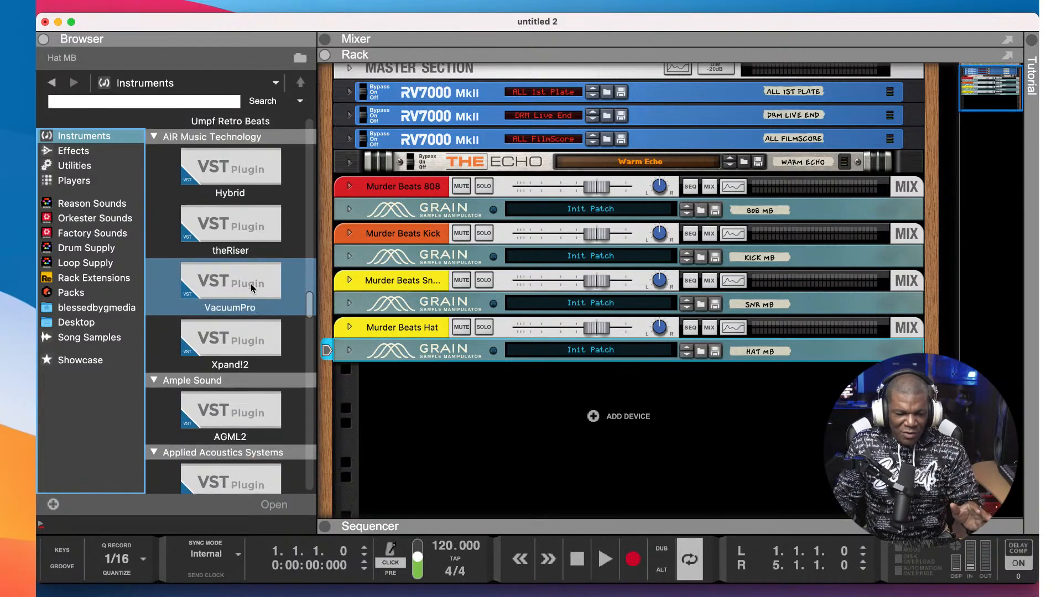
pyautogui.scroll(-12, 251, 284)
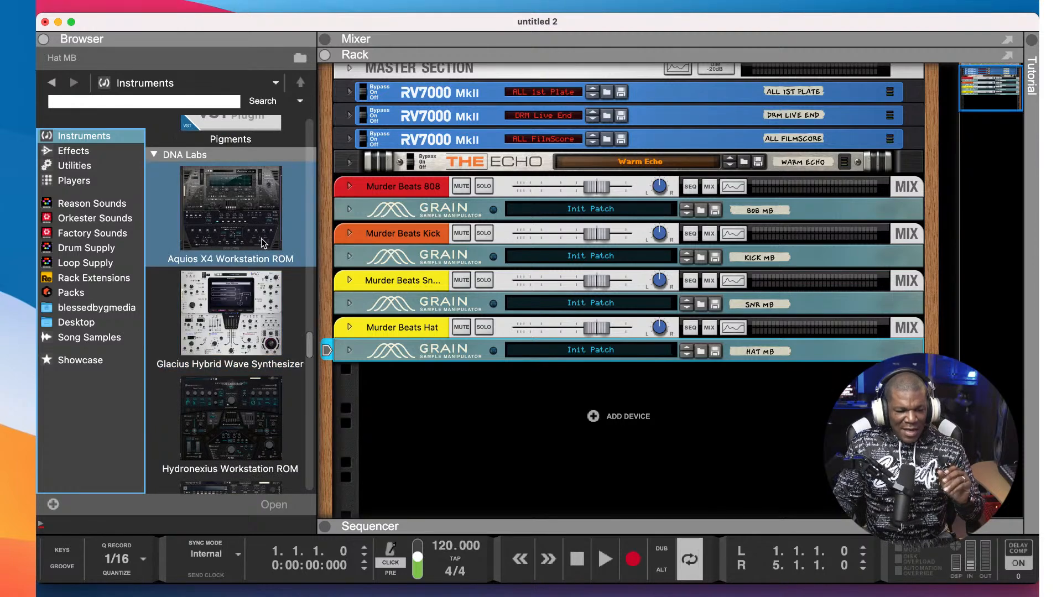
# - Add the DNA Labs Glacius Hybrid Wave Synthesizer to the empty rack space below the Hat MB device
pyautogui.scroll(-1, 251, 346)
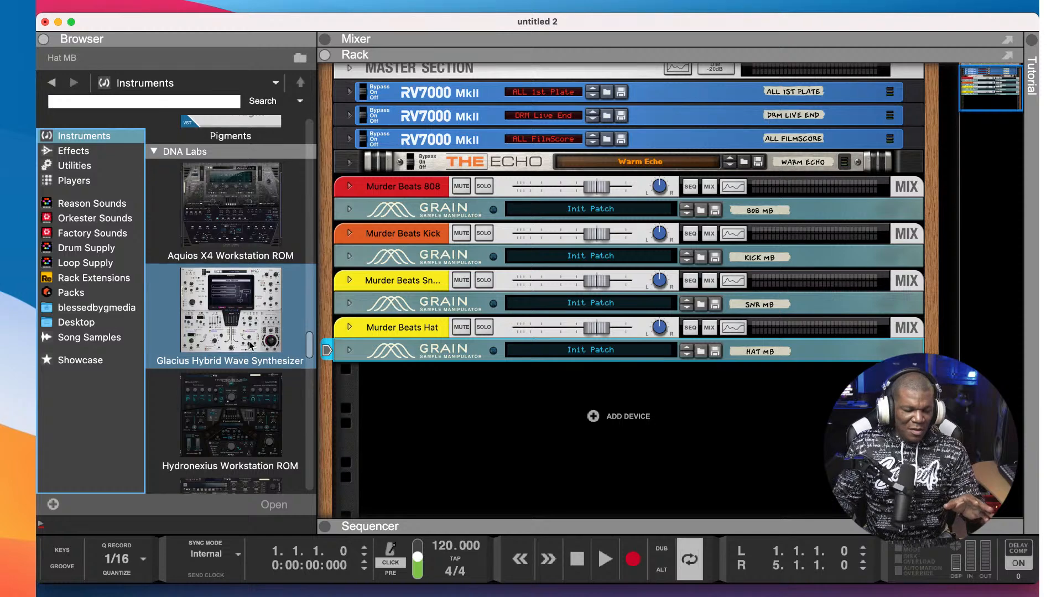
pyautogui.scroll(-3, 250, 346)
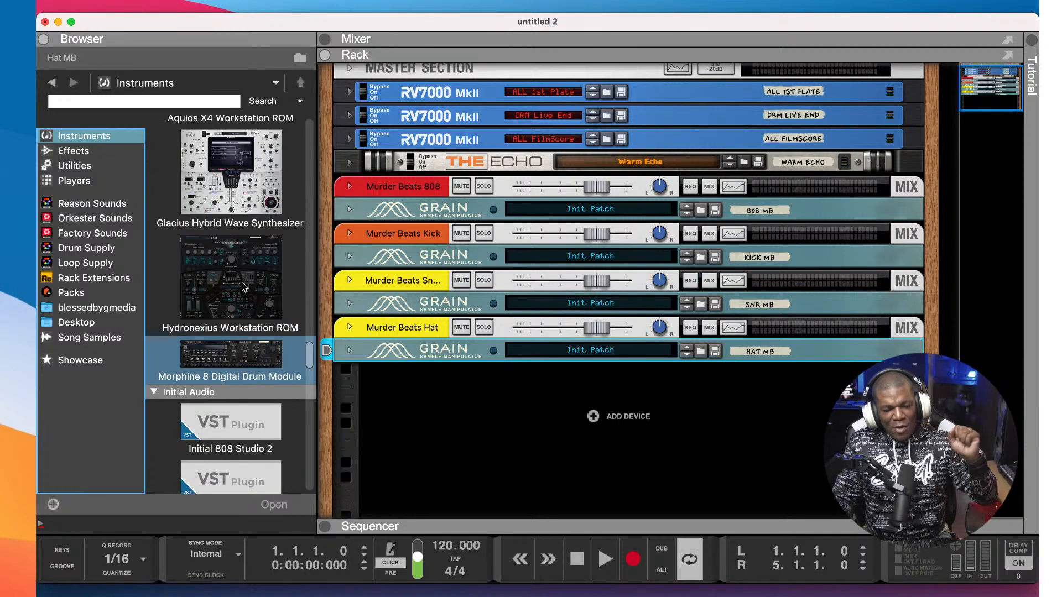
pyautogui.scroll(1, 245, 260)
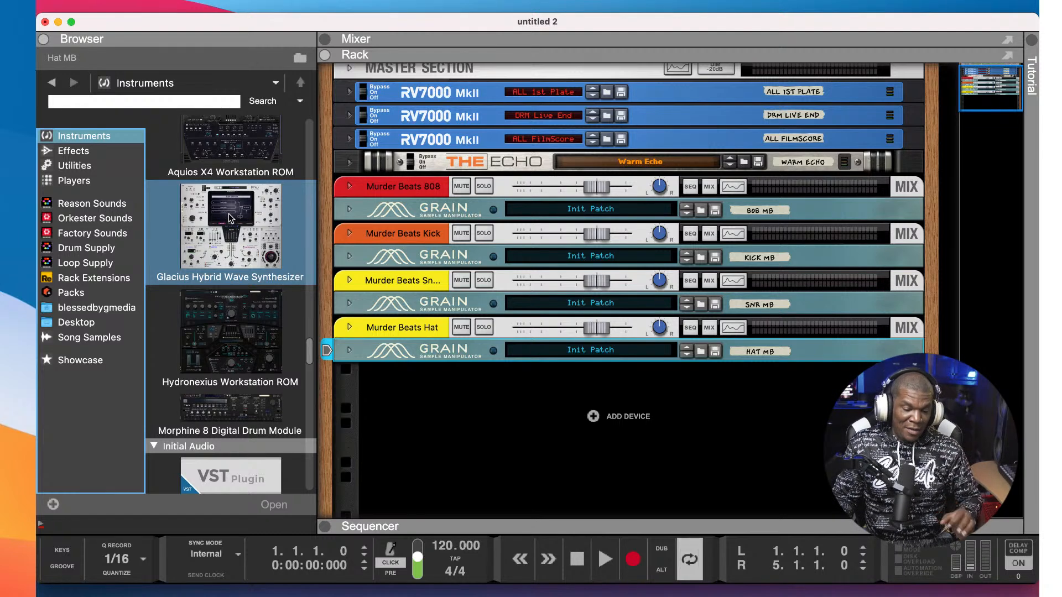
pyautogui.moveTo(228, 213); pyautogui.dragTo(640, 436)
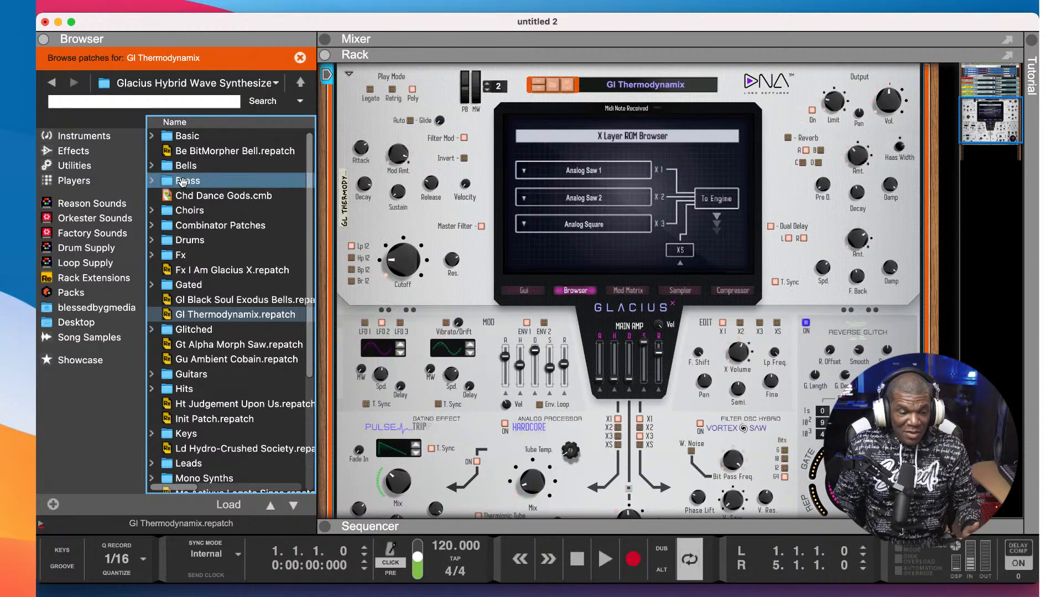
# - Expand the Glacius Bells folder and audition its patches in order from Be A Chinese Tale to Be Auto Filtered Bells
pyautogui.click(152, 167)
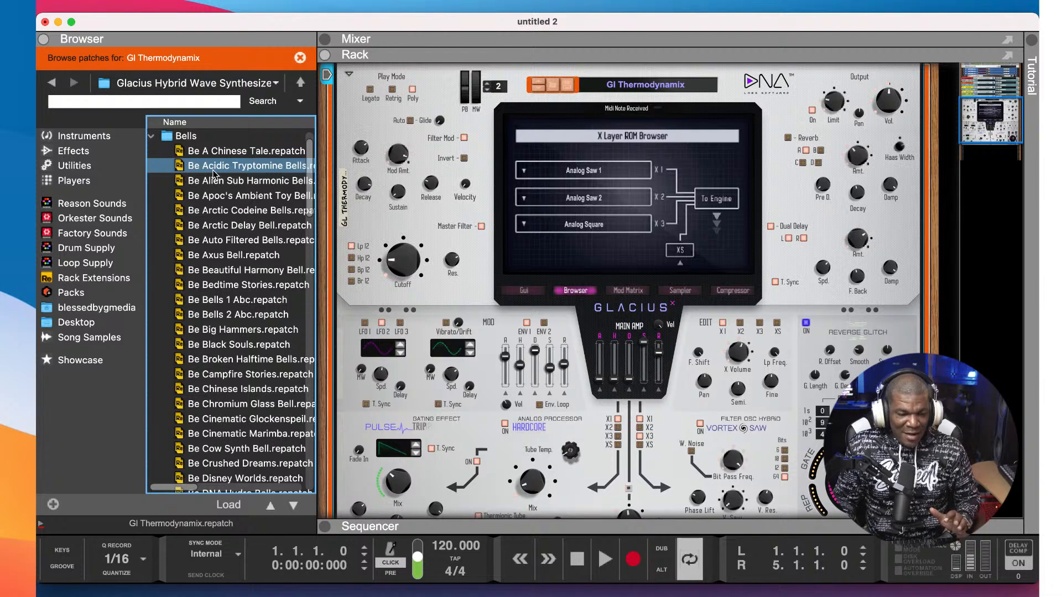
pyautogui.click(226, 153)
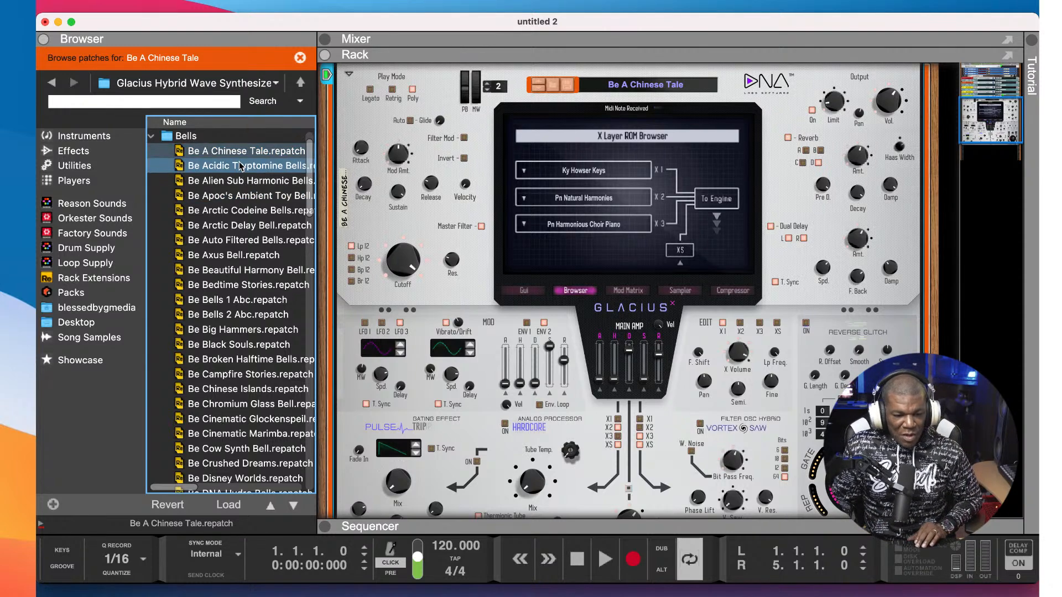
pyautogui.click(240, 166)
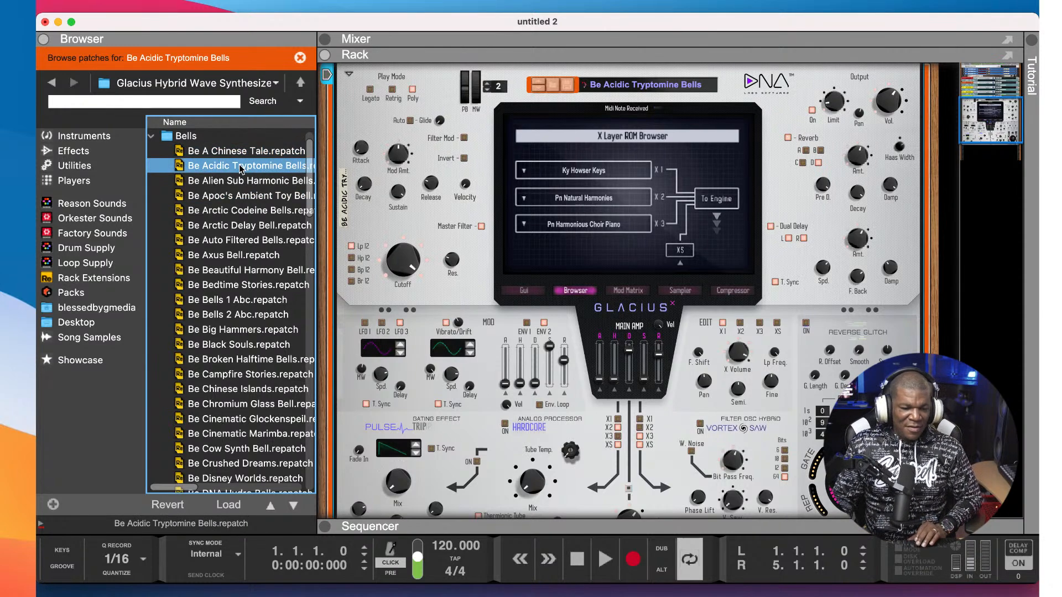
pyautogui.click(240, 183)
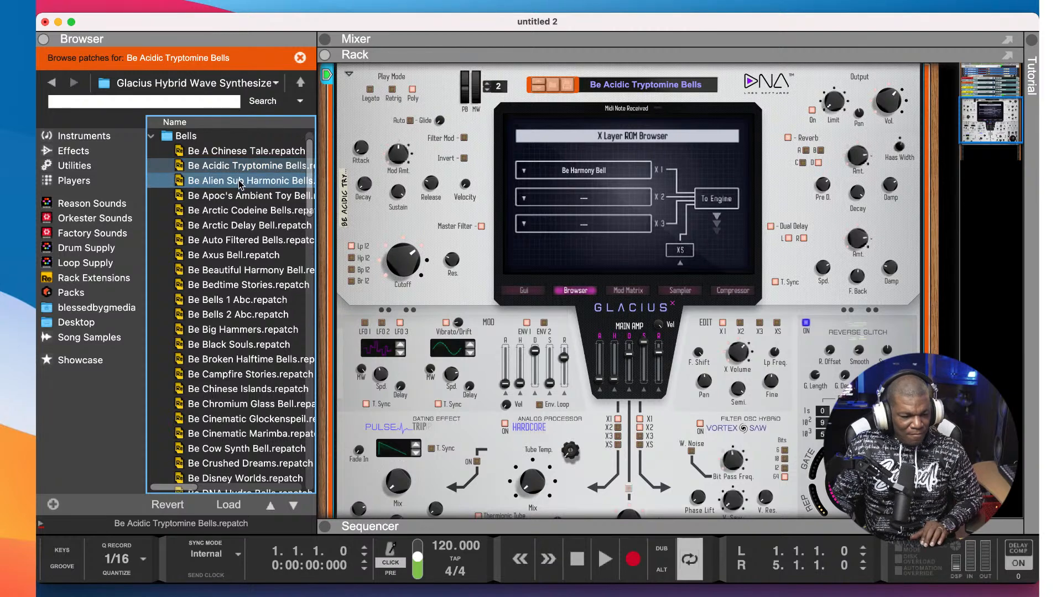
pyautogui.click(240, 182)
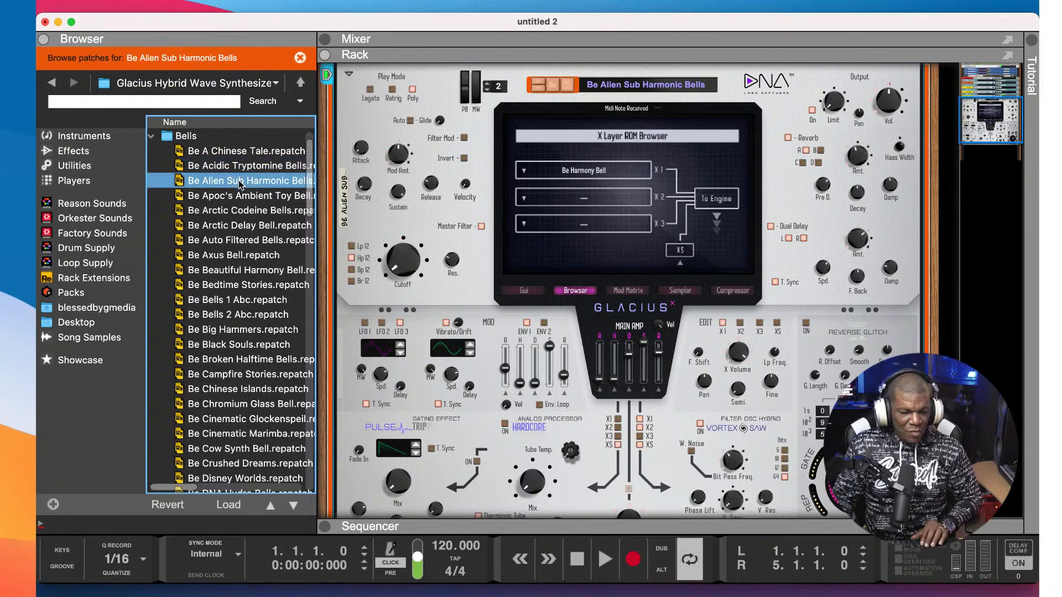
pyautogui.click(233, 197)
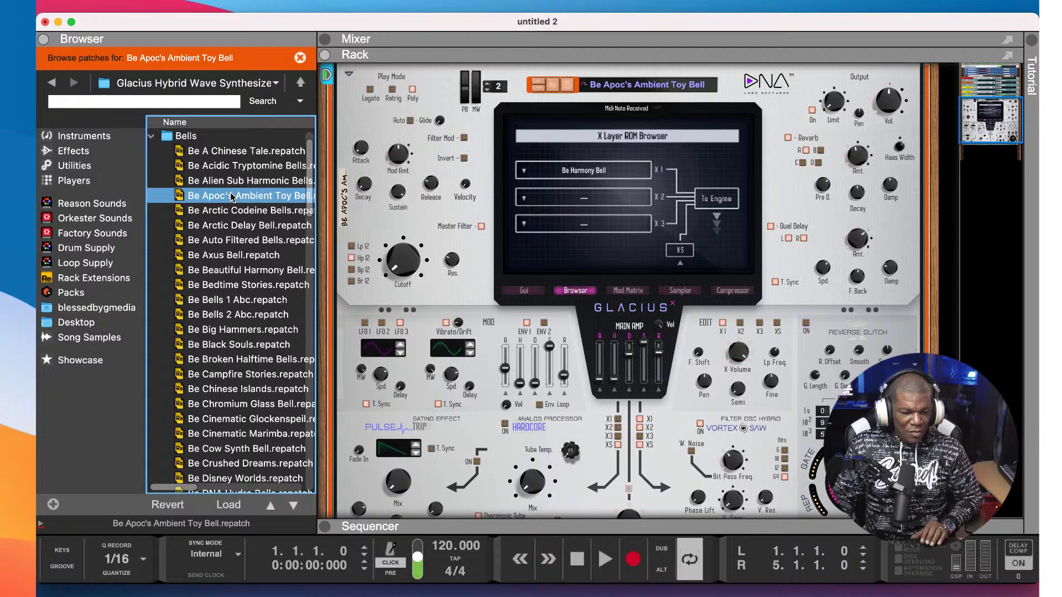
pyautogui.click(229, 211)
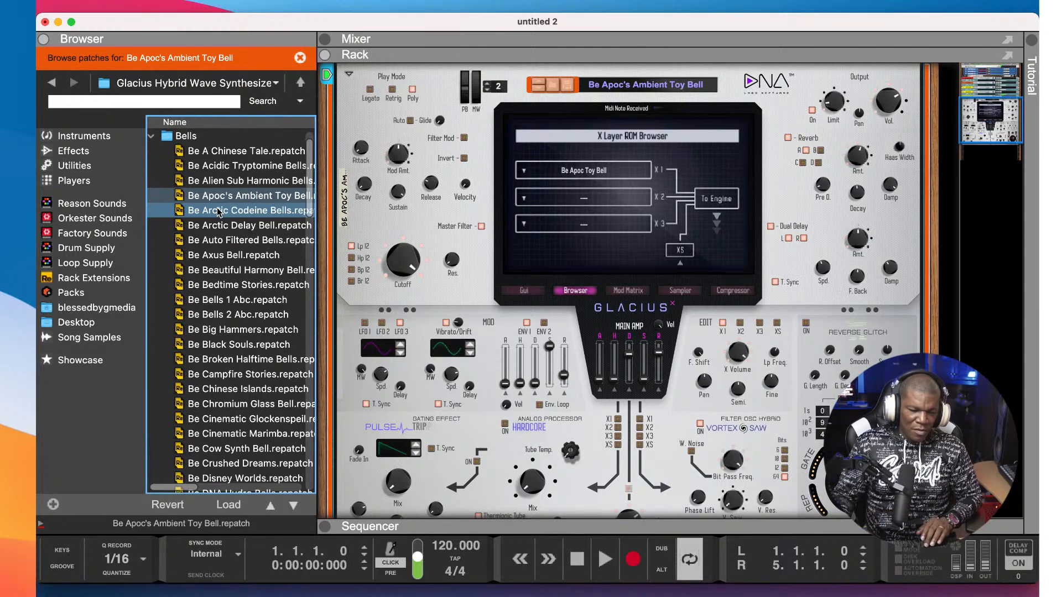
pyautogui.click(252, 227)
pyautogui.click(252, 242)
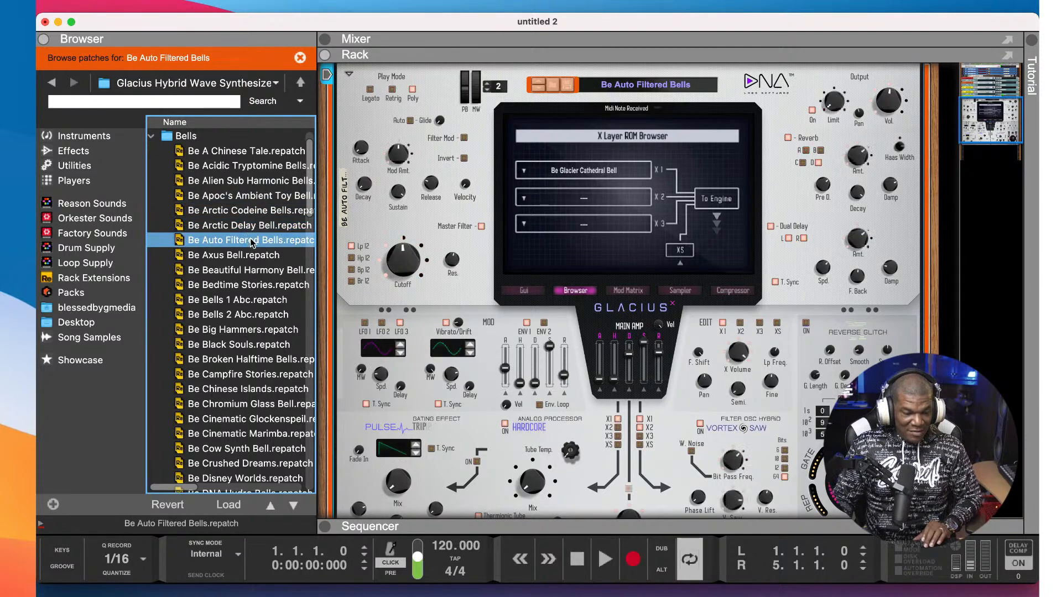
# - Audition Be Axus Bell, settle on the Be Beautiful Harmony Bell patch for Glacius, and lower its mix channel level
pyautogui.click(250, 256)
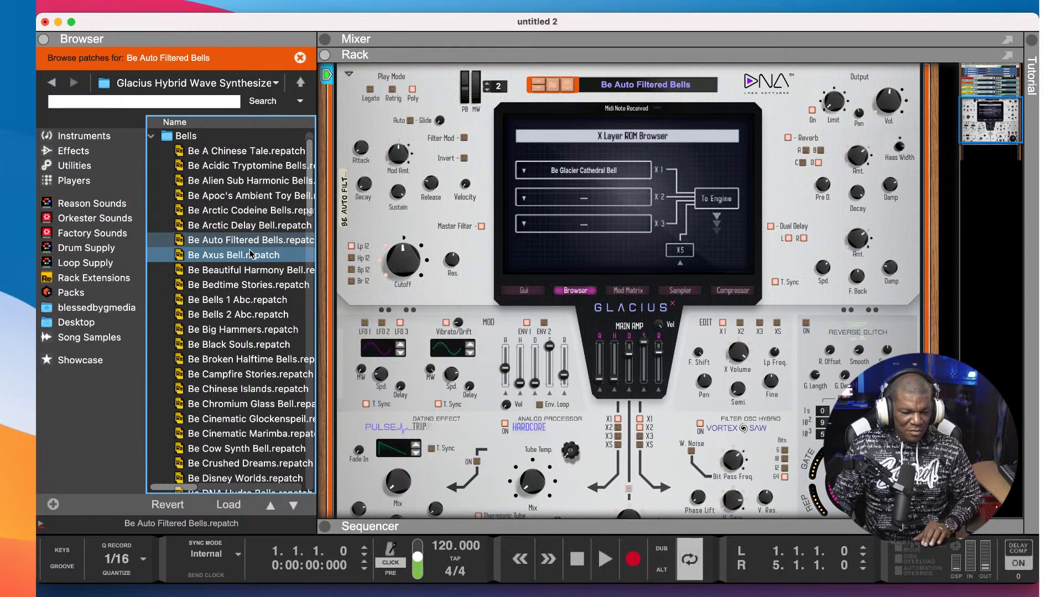
pyautogui.click(247, 260)
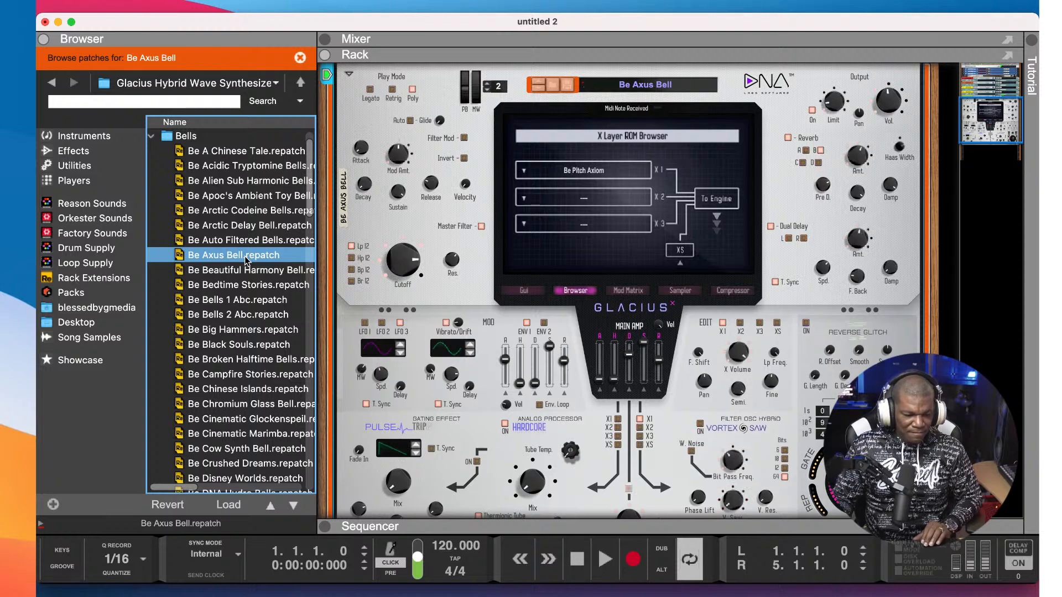
pyautogui.click(246, 271)
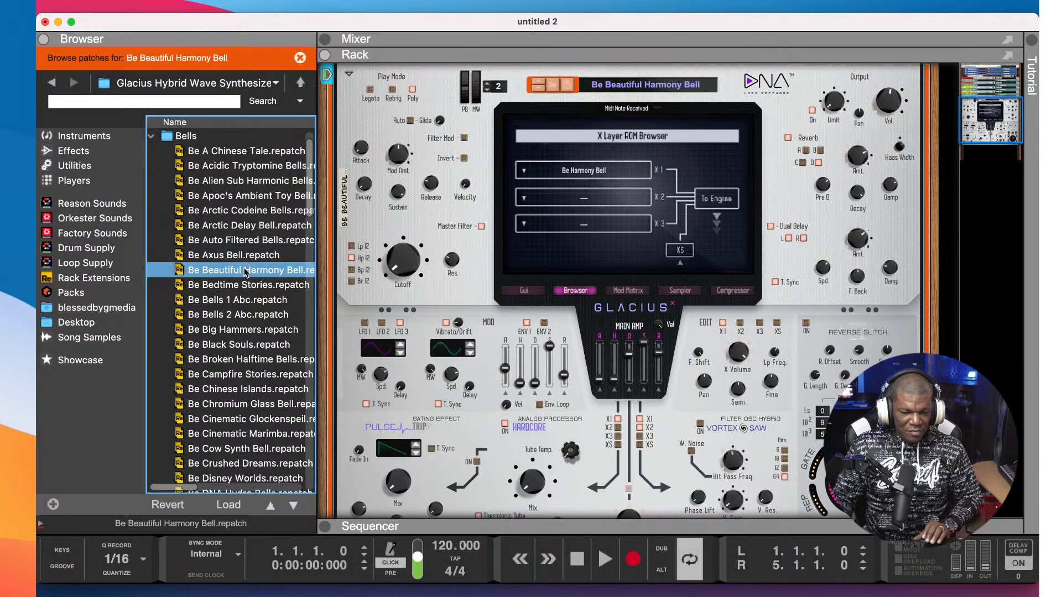
pyautogui.scroll(5, 545, 226)
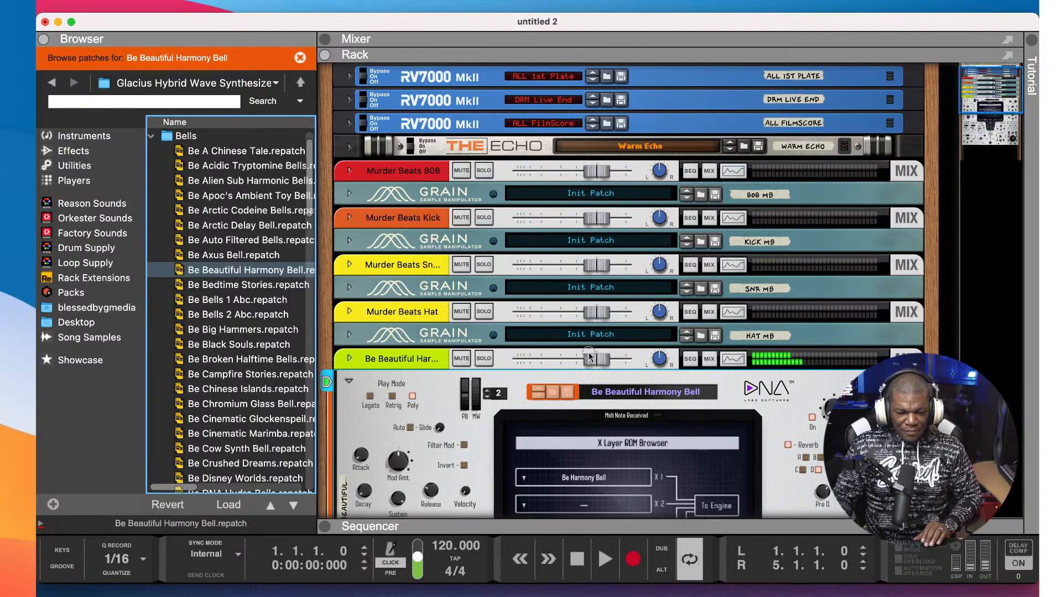
pyautogui.moveTo(597, 359); pyautogui.dragTo(580, 363)
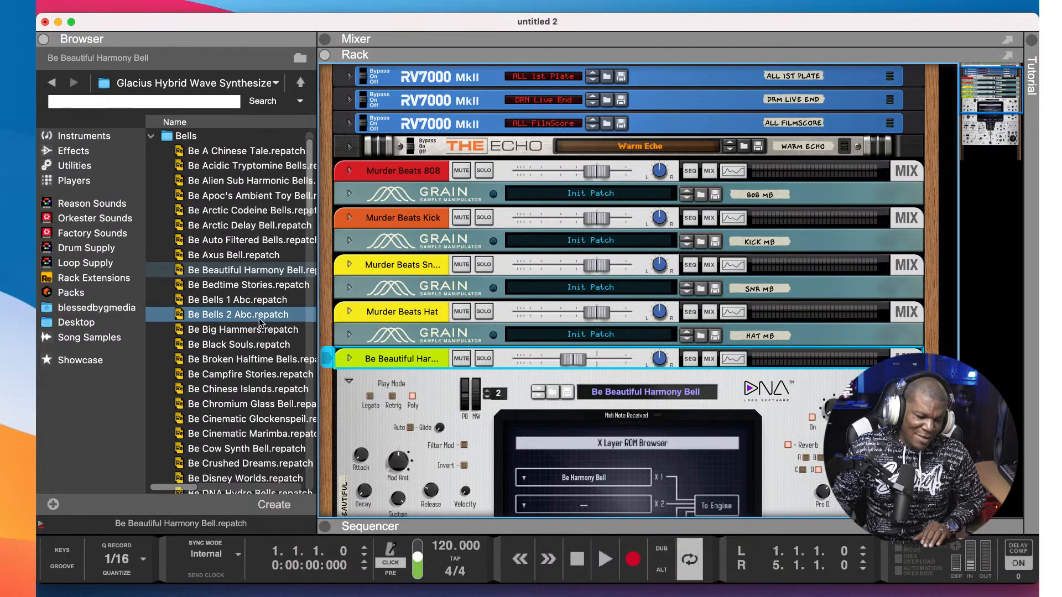
# - Look through the remaining Glacius Bells patches and collapse the Bells folder
pyautogui.scroll(-5, 259, 319)
pyautogui.scroll(-15, 259, 320)
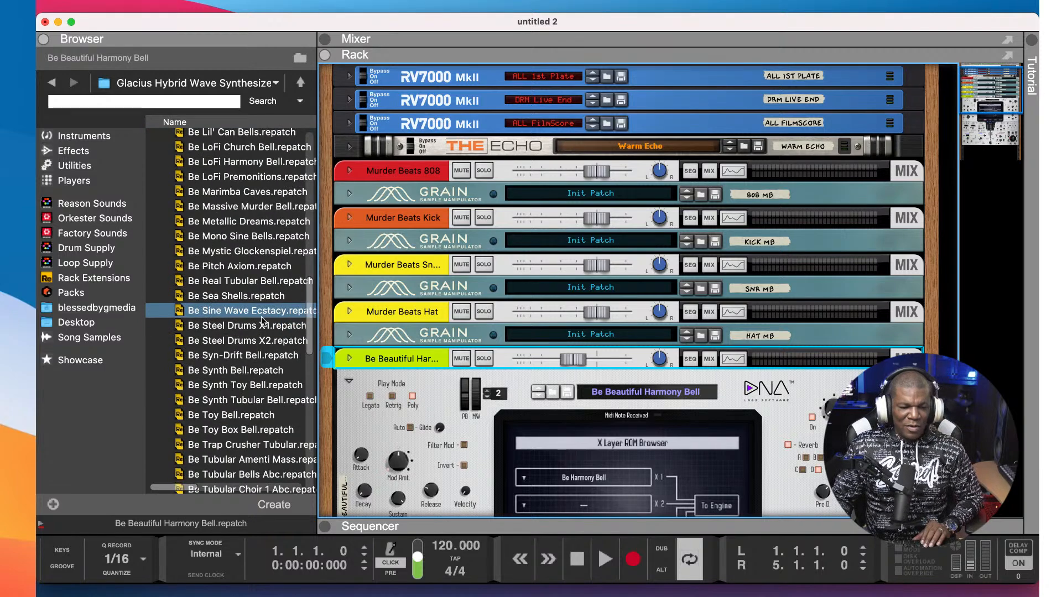
pyautogui.scroll(-10, 562, 356)
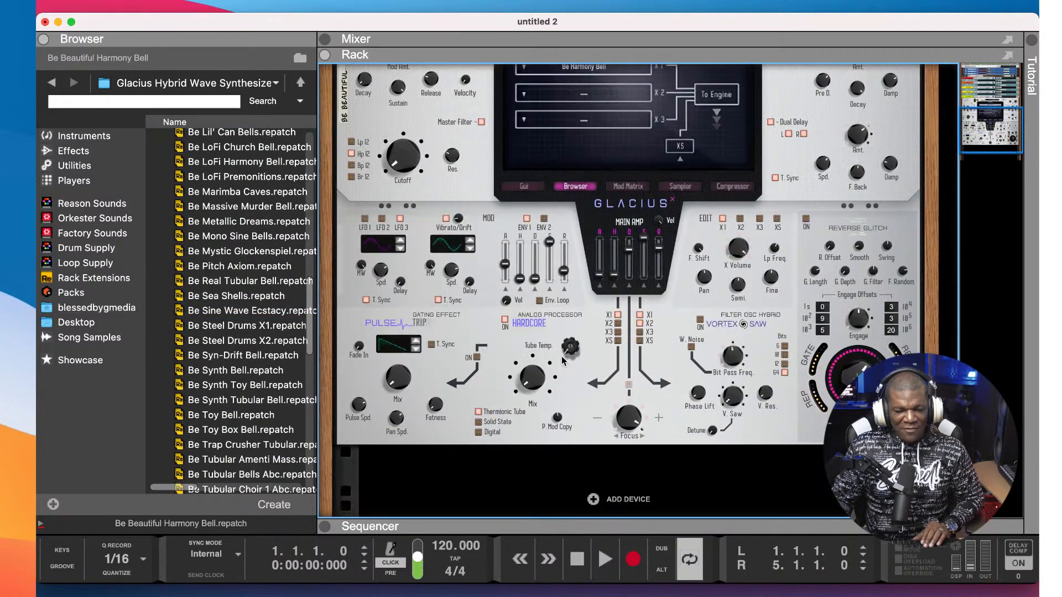
pyautogui.scroll(13, 219, 254)
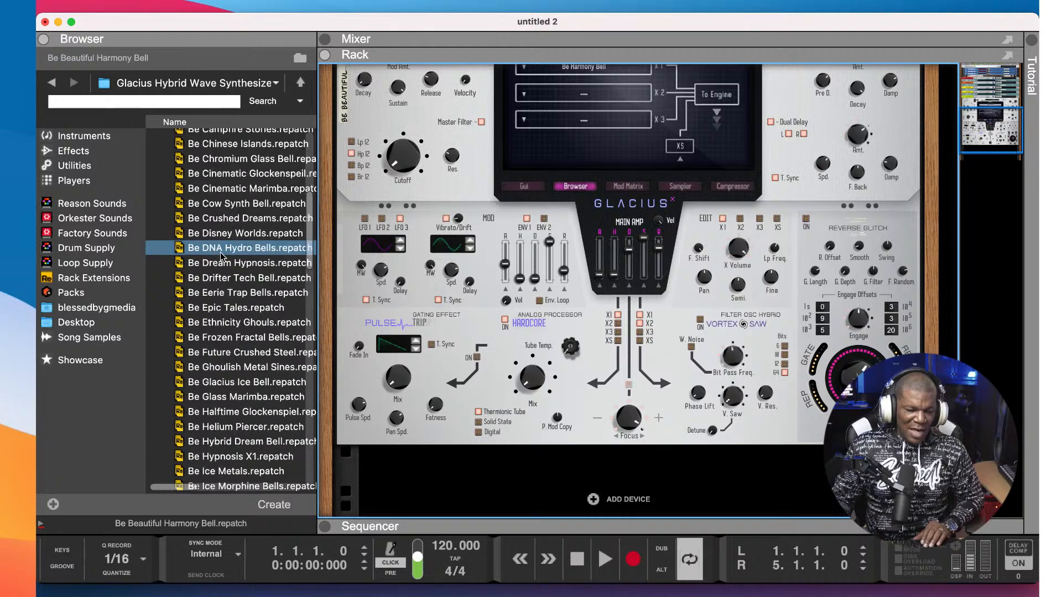
pyautogui.scroll(5, 245, 267)
pyautogui.scroll(2, 245, 266)
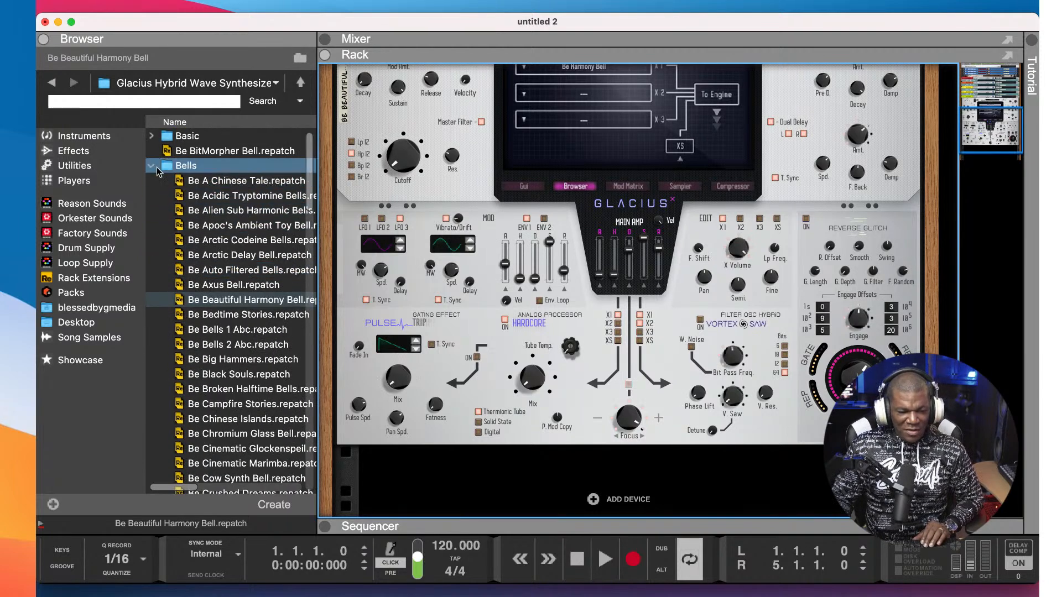
pyautogui.click(152, 167)
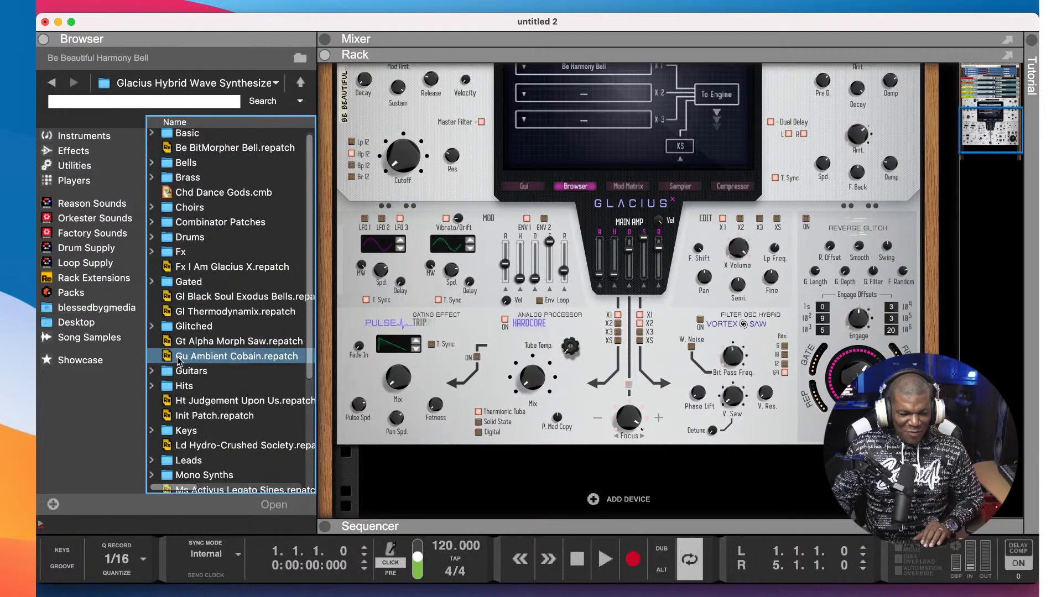
# - Expand the Glacius Keys folder and create a second Glacius with the Ky Angelic Keys patch
pyautogui.scroll(-5, 178, 360)
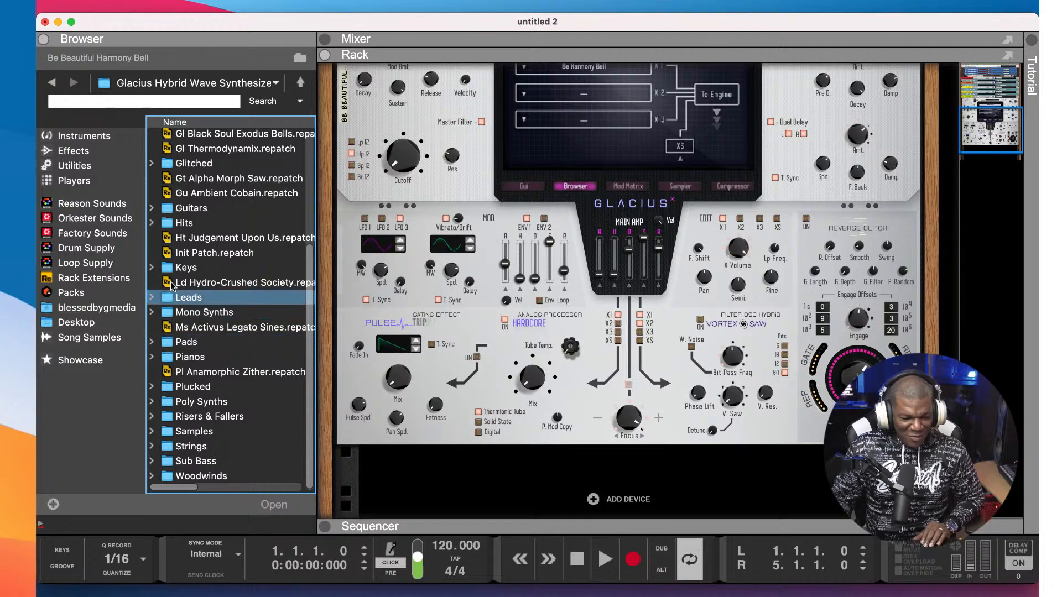
pyautogui.click(151, 271)
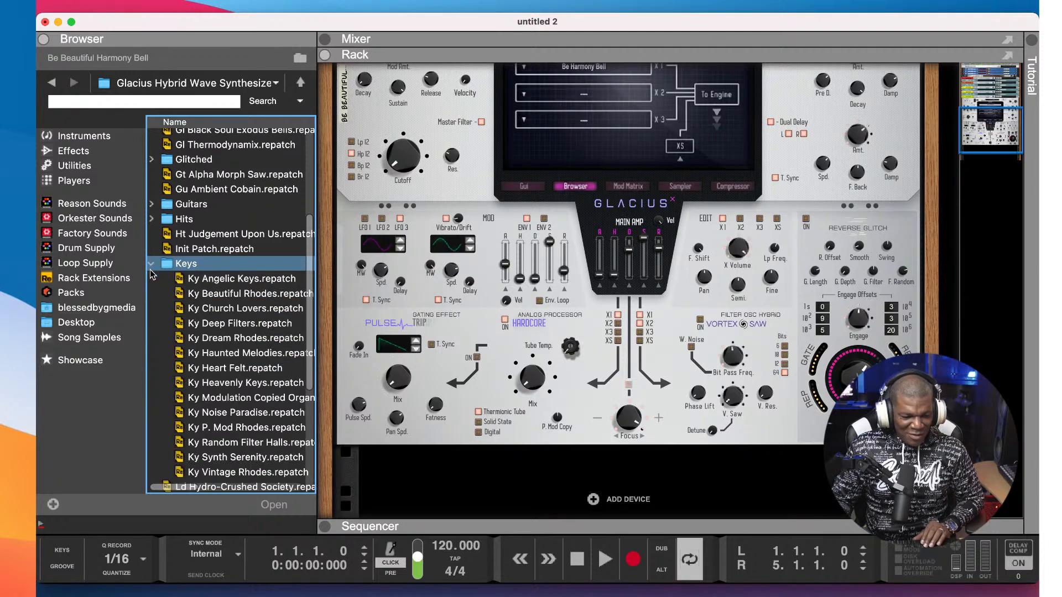
pyautogui.click(232, 282)
pyautogui.doubleClick(232, 279)
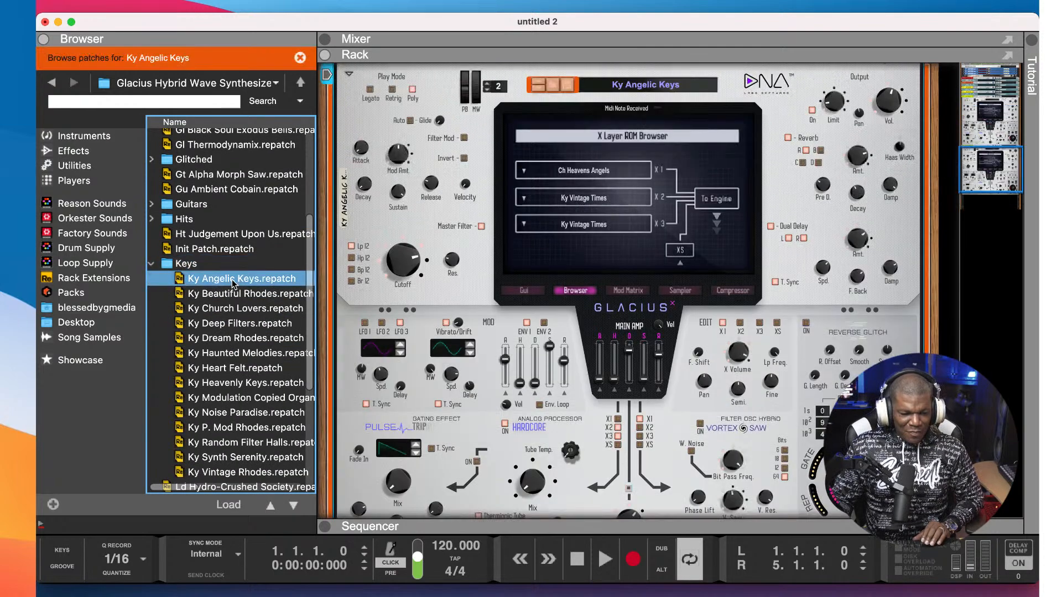
# - Audition Ky Beautiful Rhodes and Ky Church Lovers on the second Glacius, keeping Ky Church Lovers, and compare both synths in the rack
pyautogui.doubleClick(247, 295)
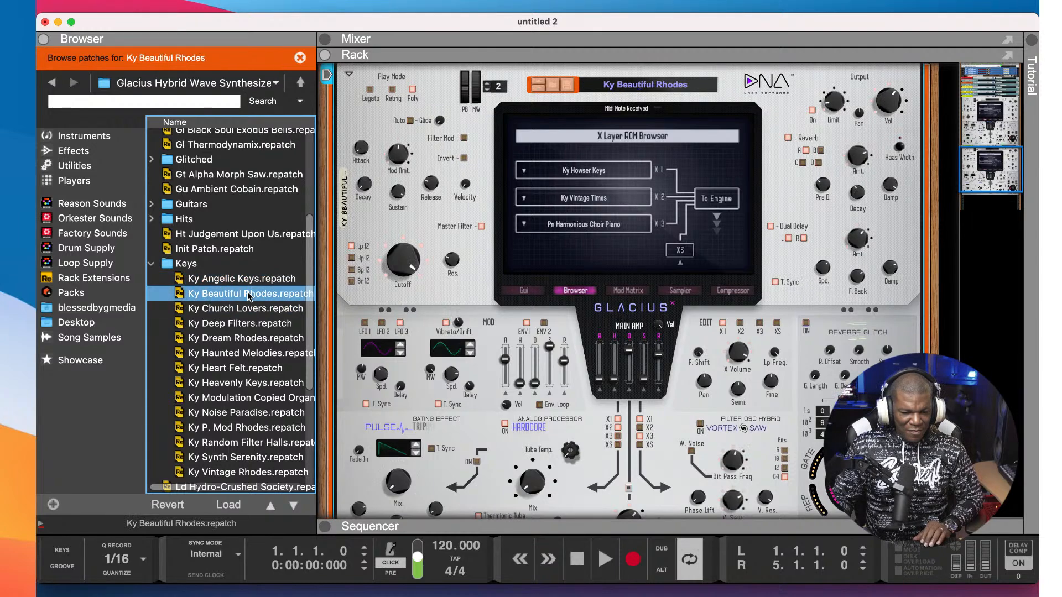
pyautogui.doubleClick(248, 309)
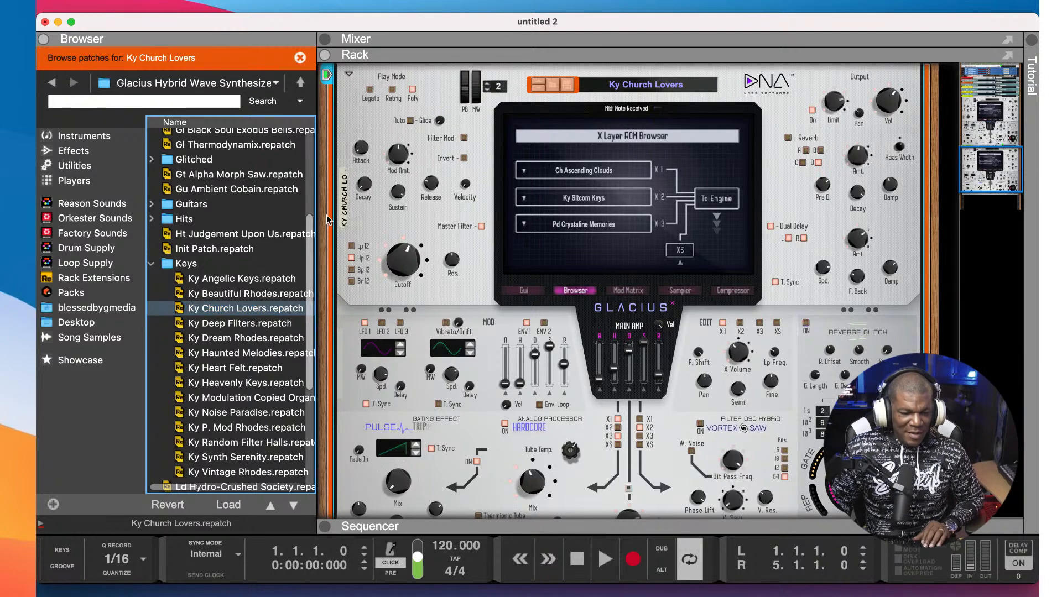
pyautogui.scroll(4, 602, 225)
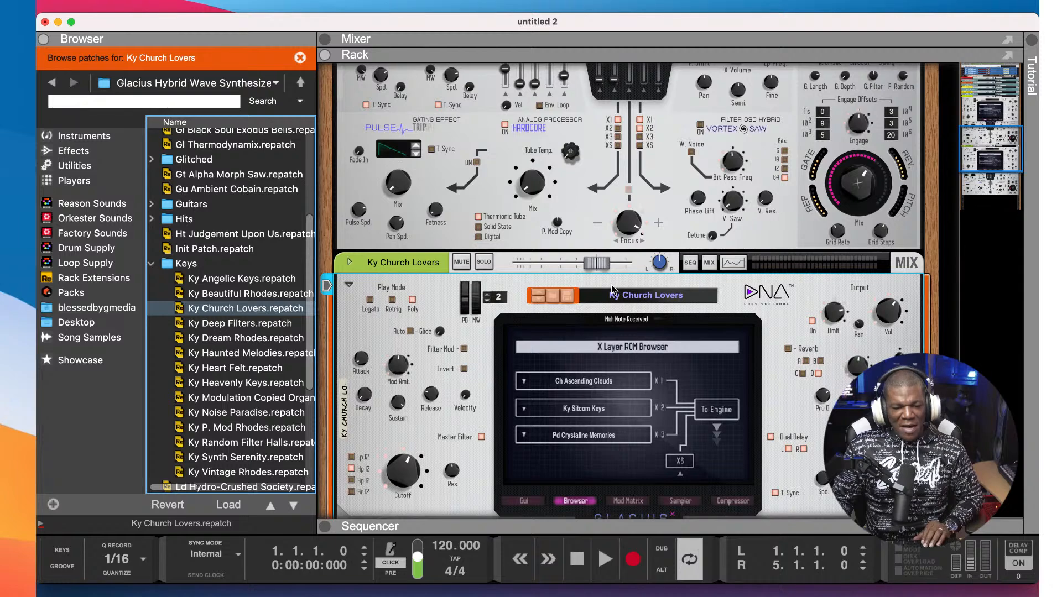
pyautogui.scroll(4, 588, 149)
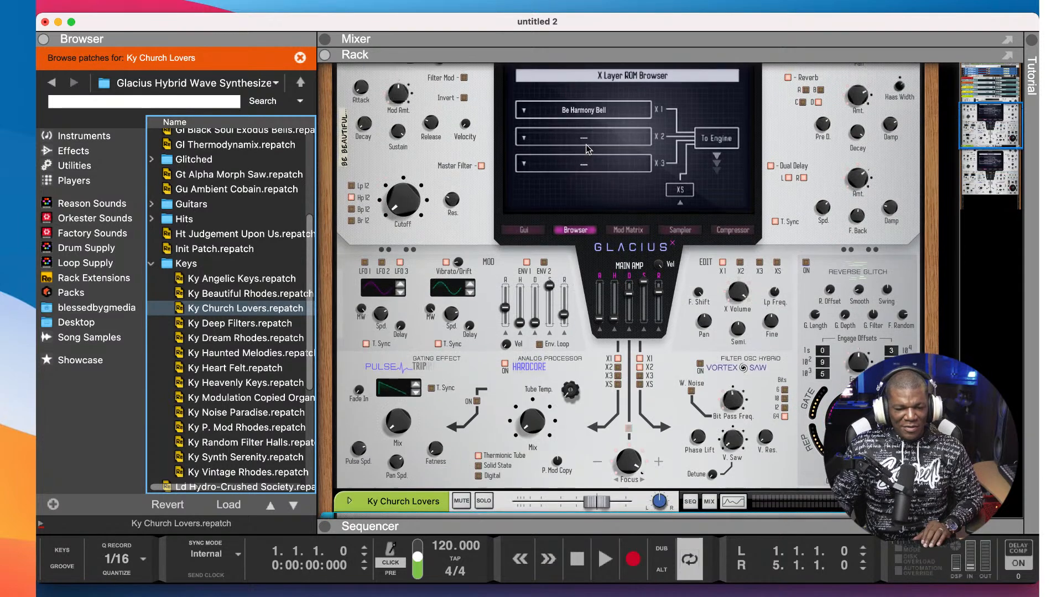
pyautogui.scroll(3, 588, 148)
pyautogui.scroll(-7, 587, 150)
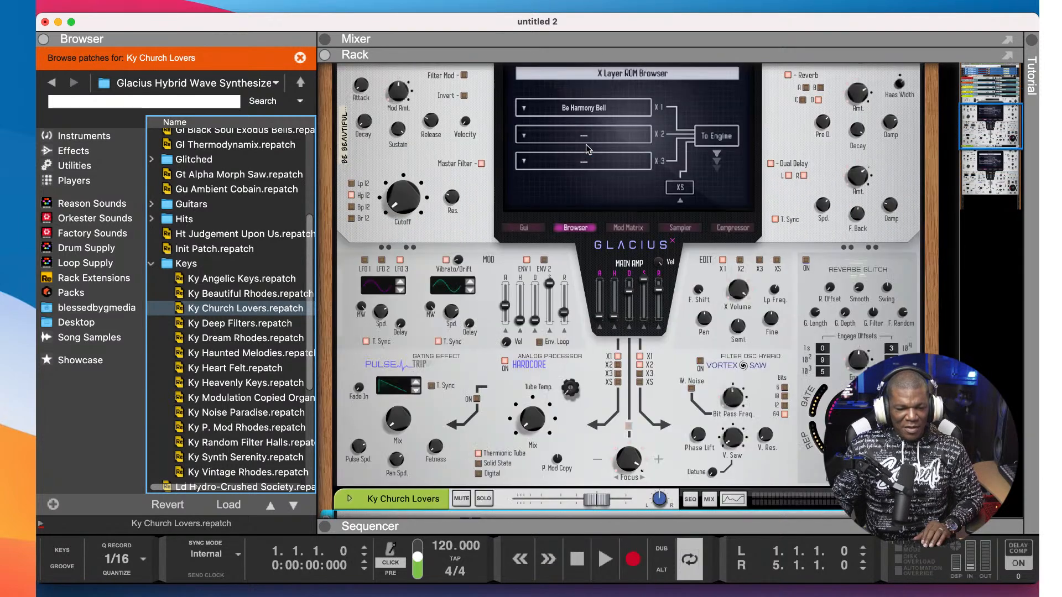
pyautogui.scroll(-2, 586, 149)
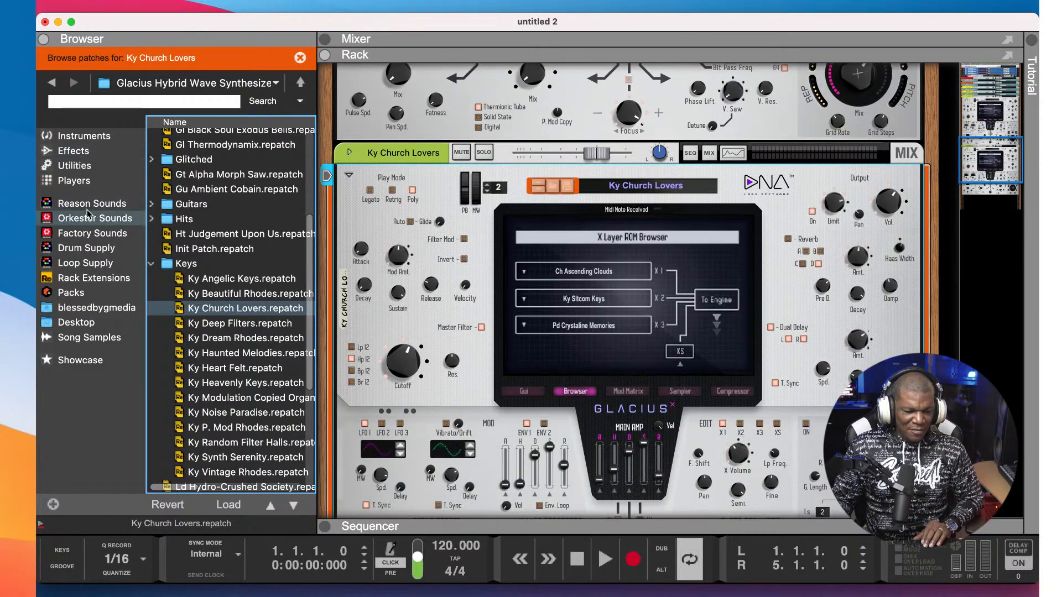
# - Add the Scales & Chords player to the Ky Church Lovers Glacius and set its scale to Minor
pyautogui.click(83, 180)
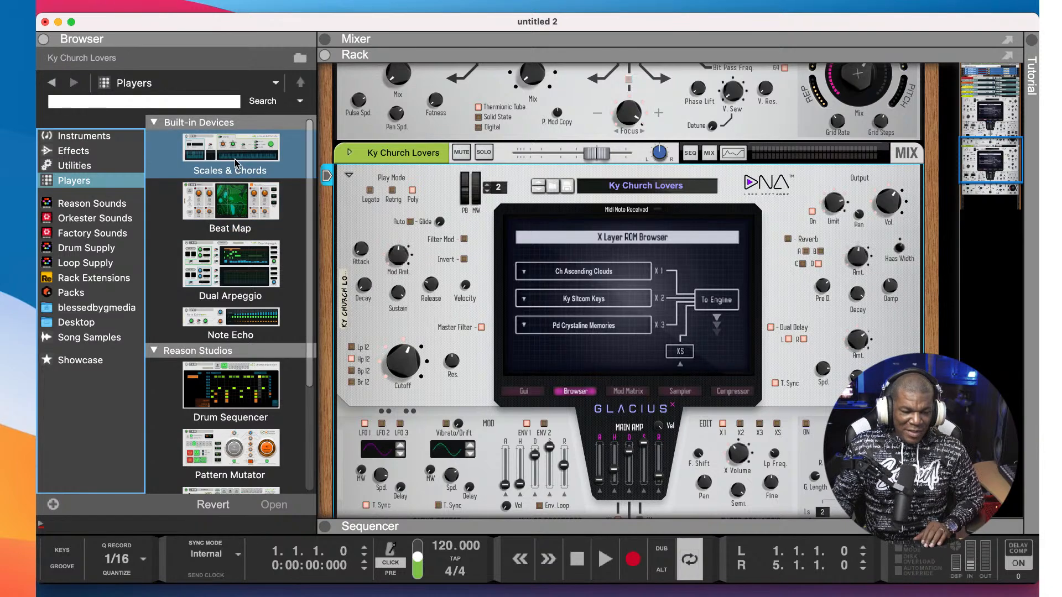
pyautogui.moveTo(236, 160)
pyautogui.mouseDown()
pyautogui.moveTo(332, 166)
pyautogui.moveTo(398, 229)
pyautogui.moveTo(532, 269)
pyautogui.mouseUp()
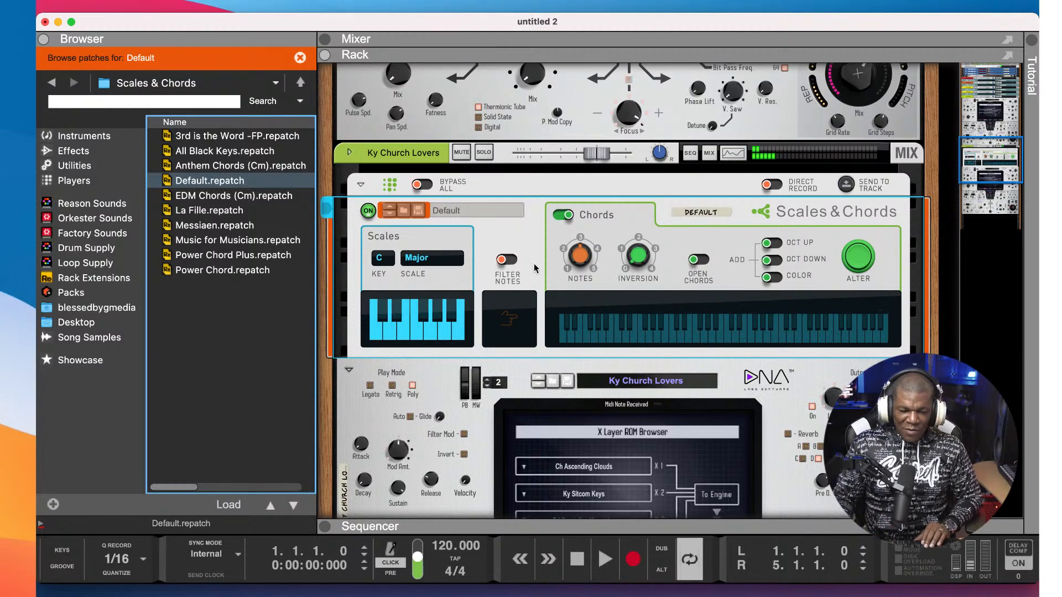
pyautogui.scroll(-3, 592, 183)
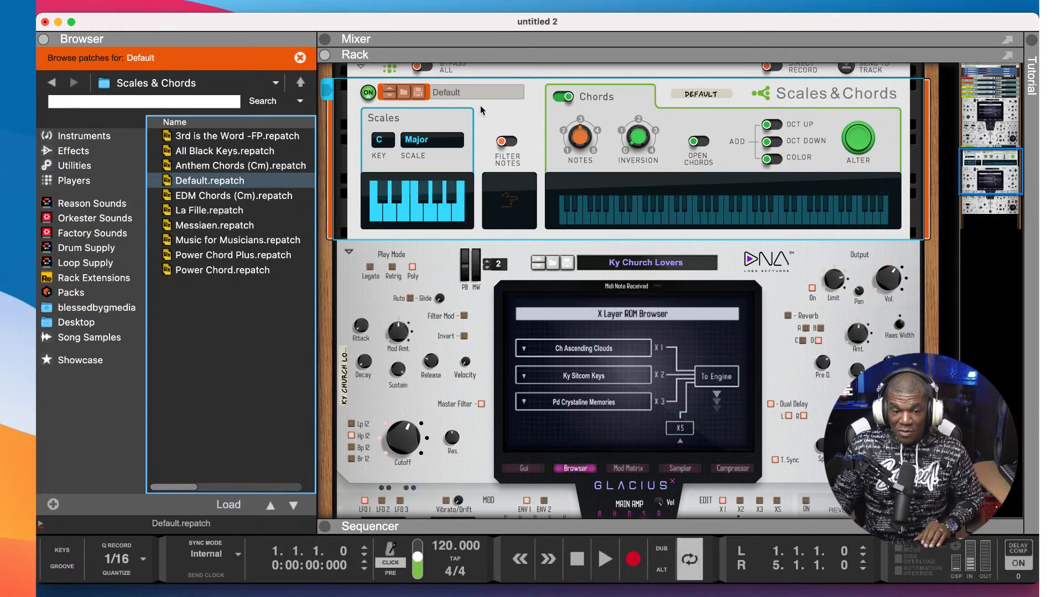
pyautogui.click(440, 140)
pyautogui.click(466, 152)
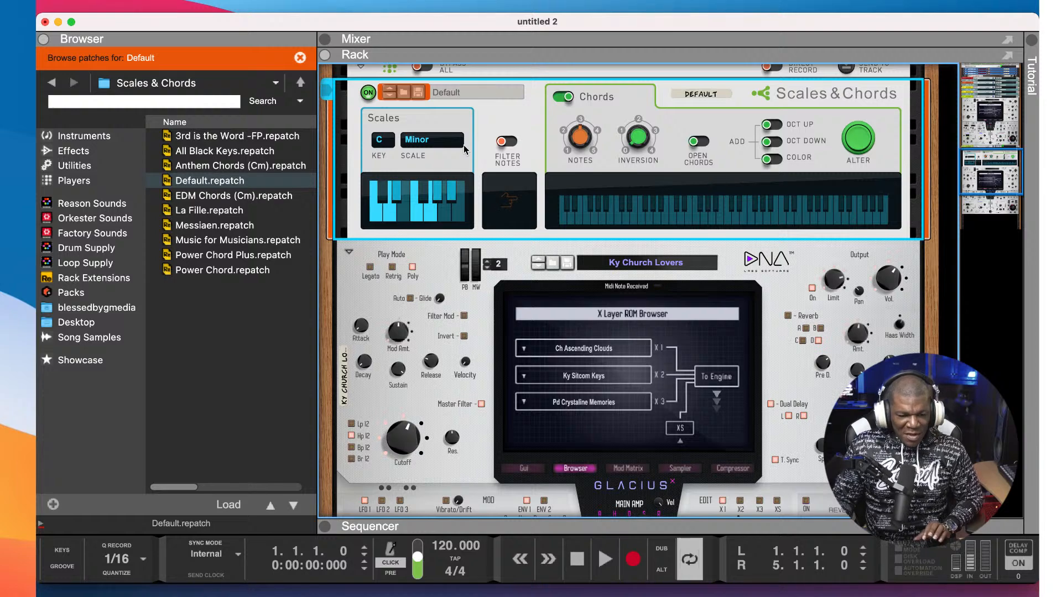
# - Browse patches for the second Glacius, auditioning Ky Deep Filters and loading Ky Dream Rhodes from the Keys folder
pyautogui.click(361, 292)
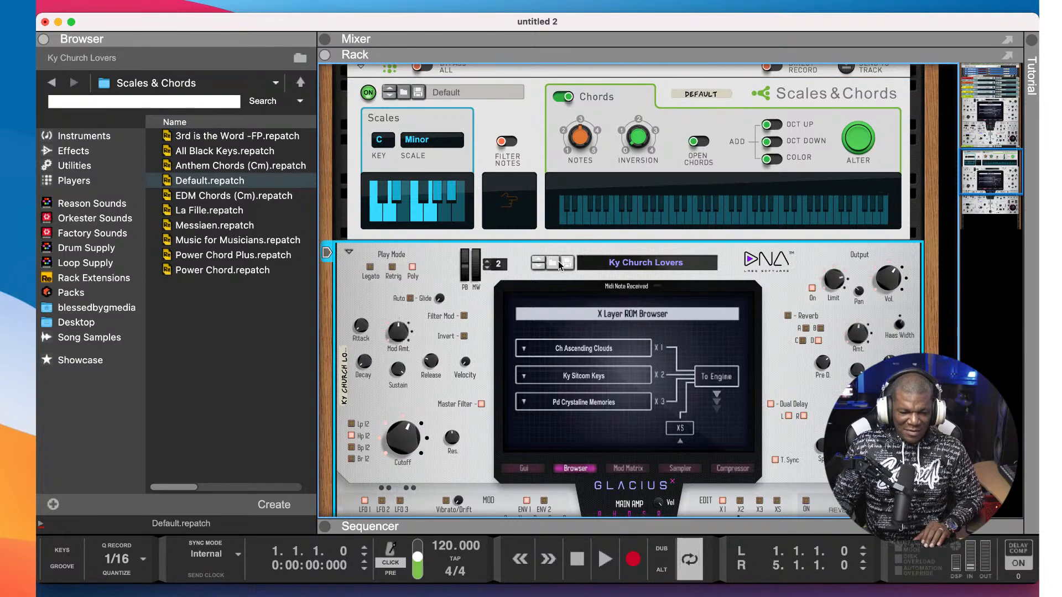
pyautogui.click(553, 262)
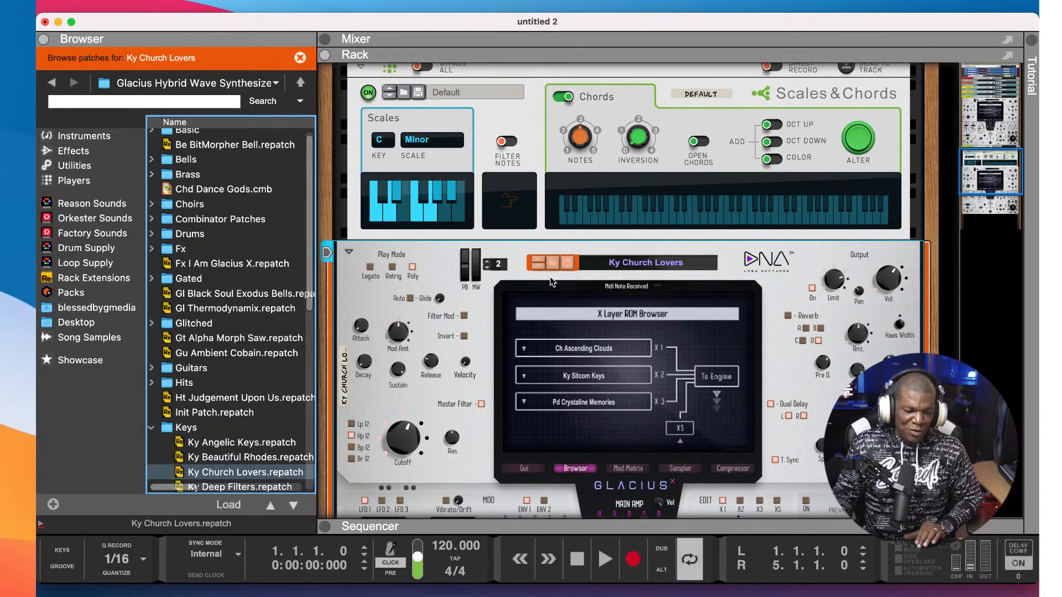
pyautogui.scroll(-1, 245, 368)
pyautogui.scroll(-10, 245, 367)
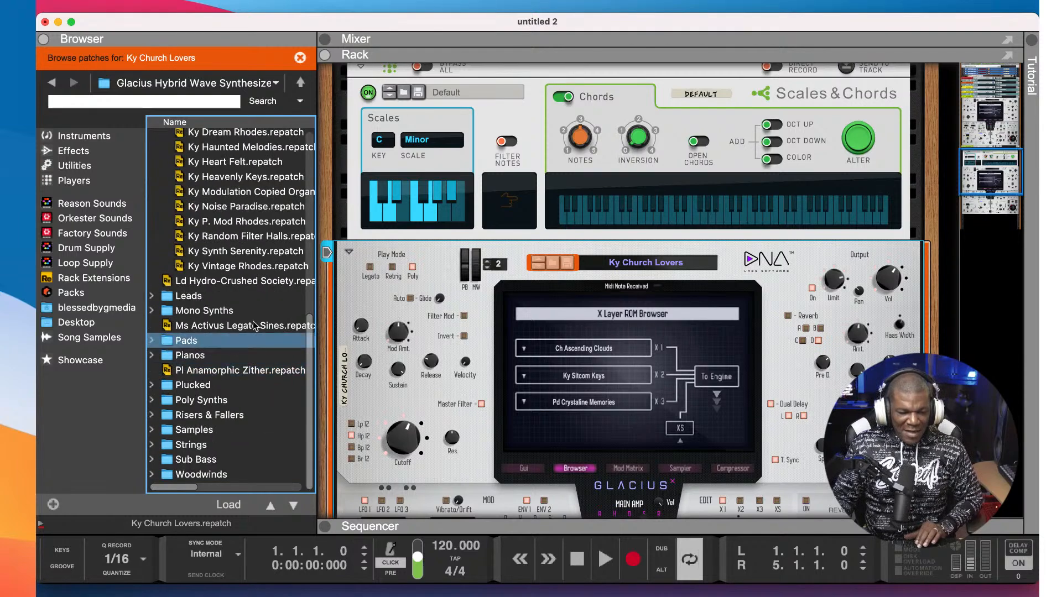
pyautogui.scroll(6, 254, 321)
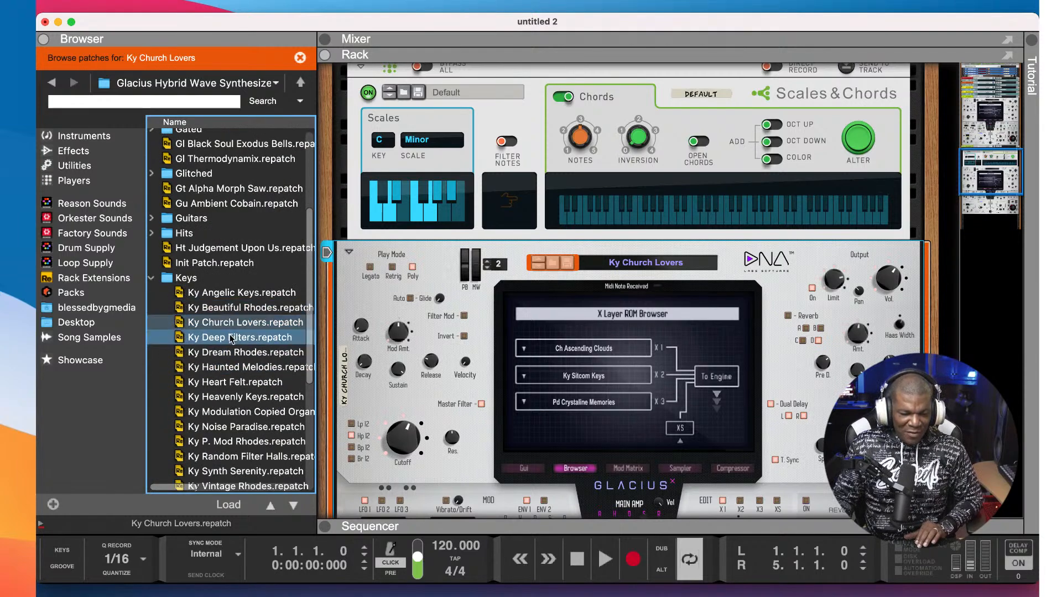
pyautogui.click(231, 337)
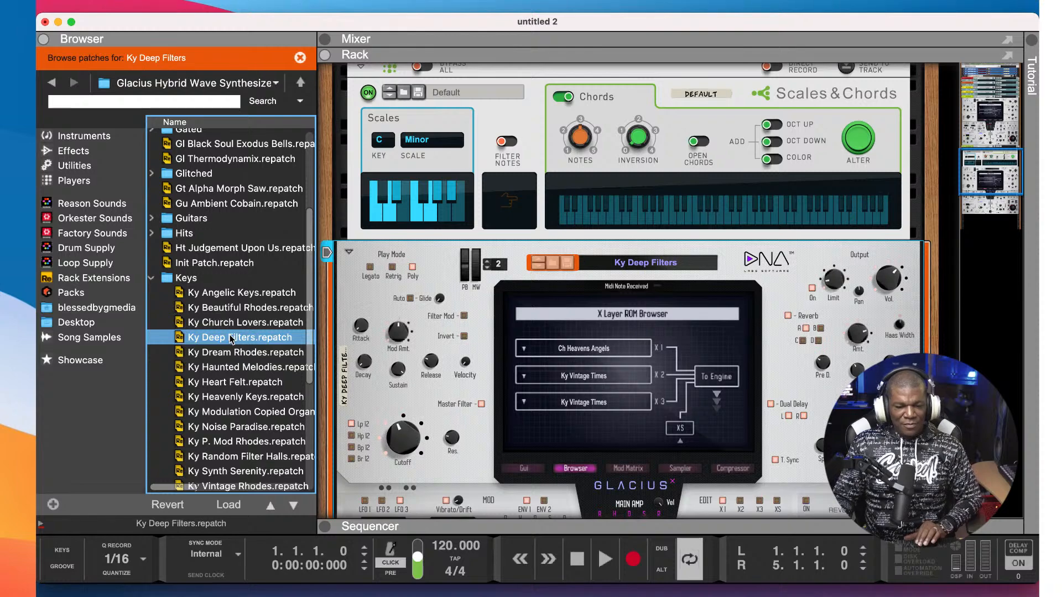
pyautogui.click(217, 355)
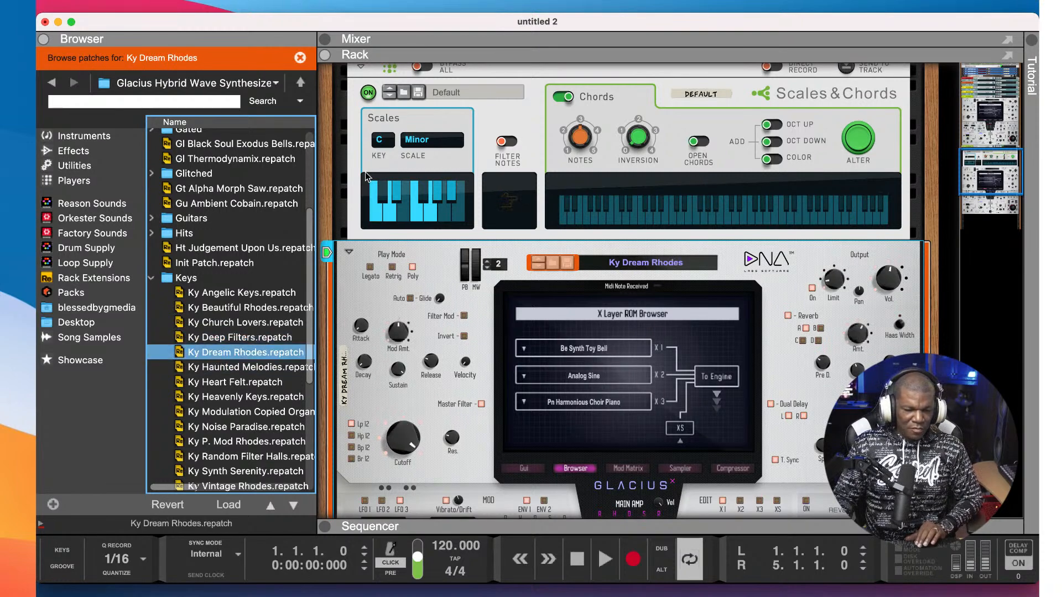
# - Lower the Ky Dream Rhodes mix channel level to about -11.84 dB
pyautogui.scroll(4, 625, 260)
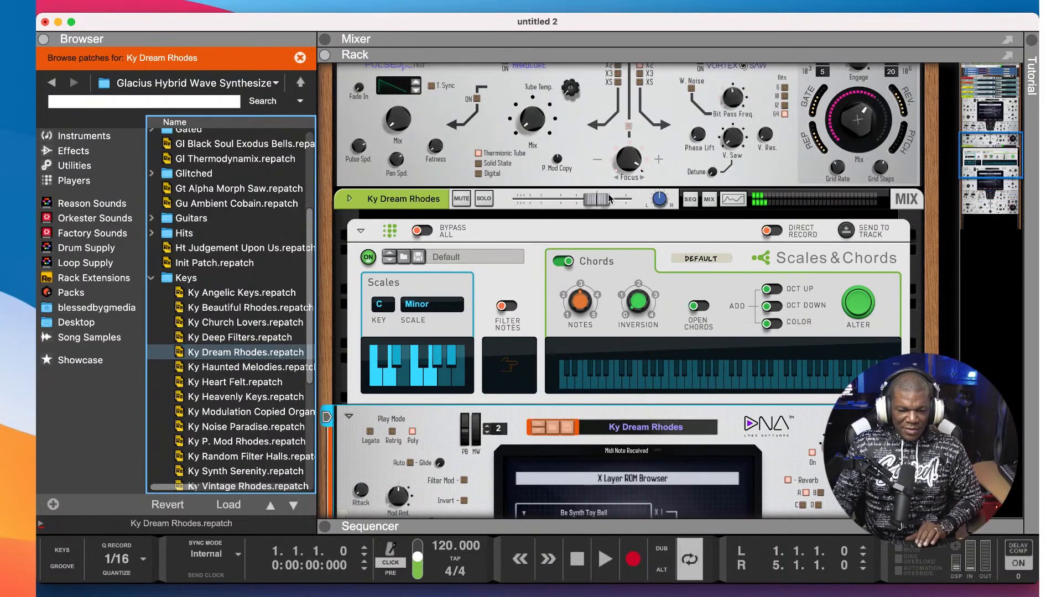
pyautogui.moveTo(597, 199); pyautogui.dragTo(575, 202)
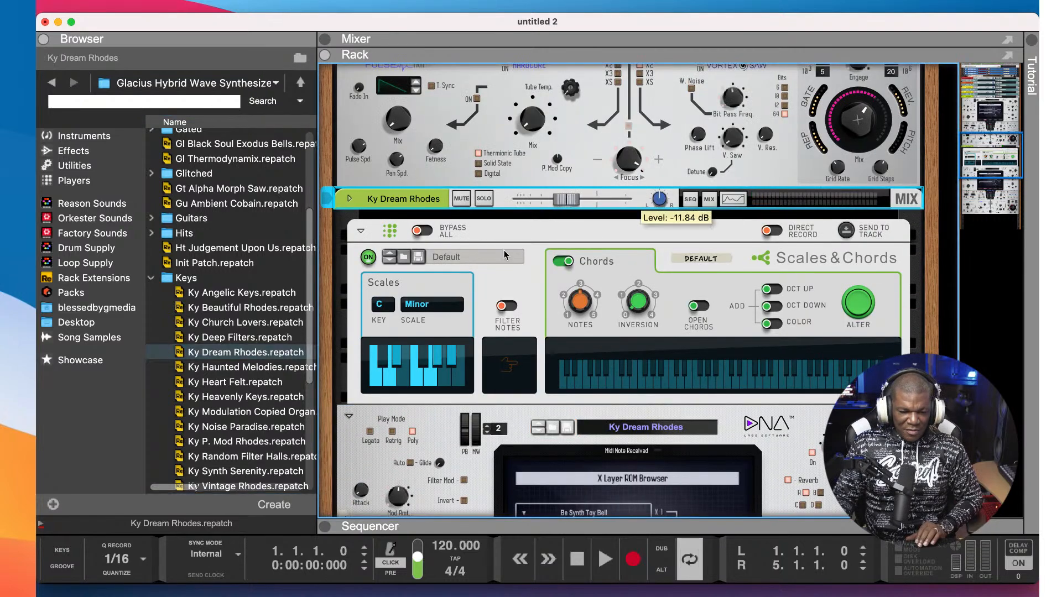
# - Create a third Glacius with the Ky Angelic Keys patch from the Keys folder and bring its mix channel into view
pyautogui.scroll(-5, 247, 307)
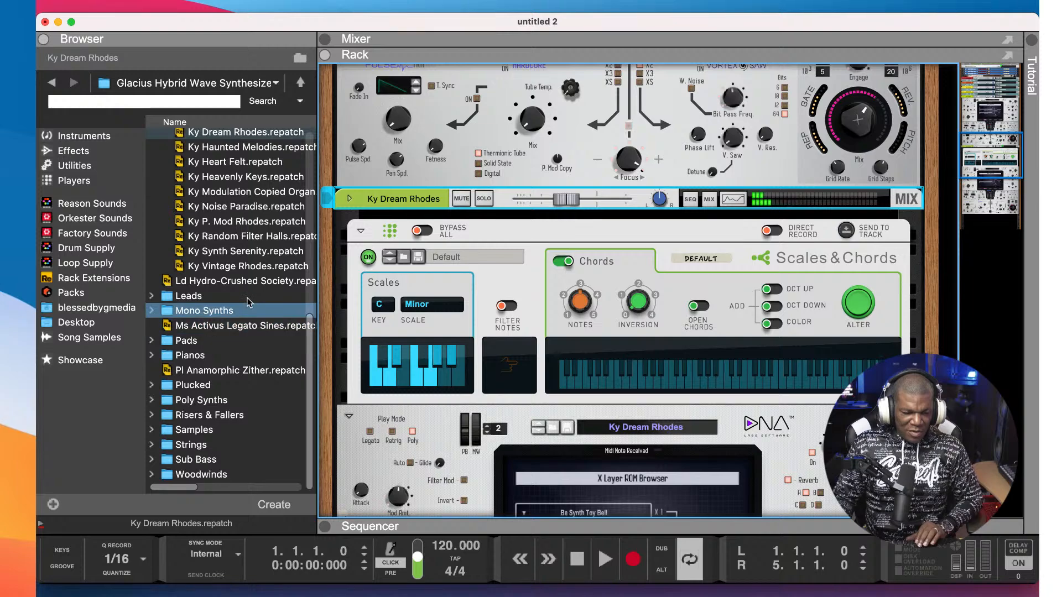
pyautogui.scroll(2, 248, 308)
pyautogui.click(247, 270)
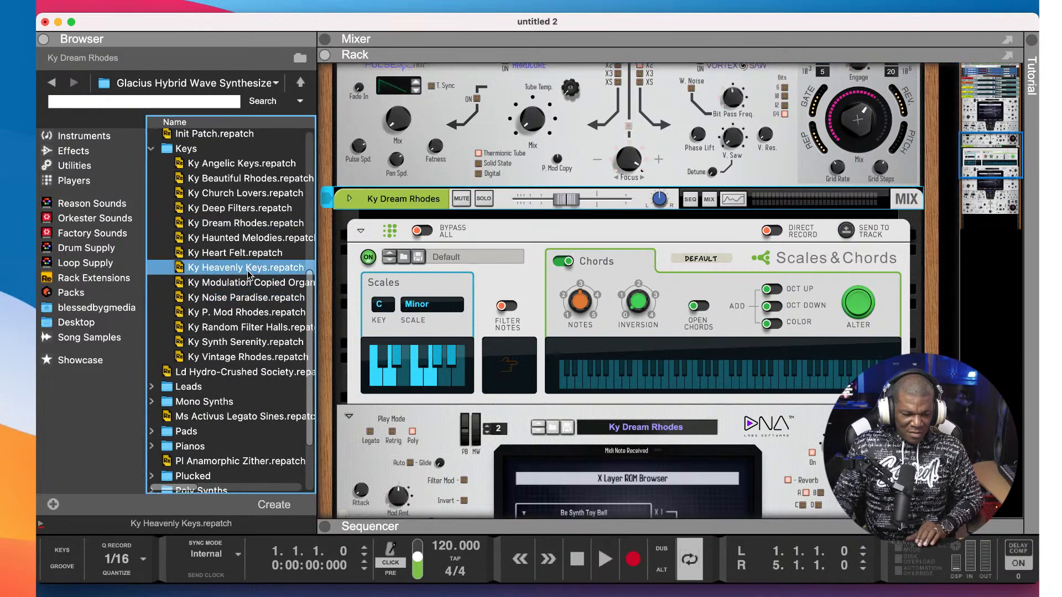
pyautogui.click(239, 165)
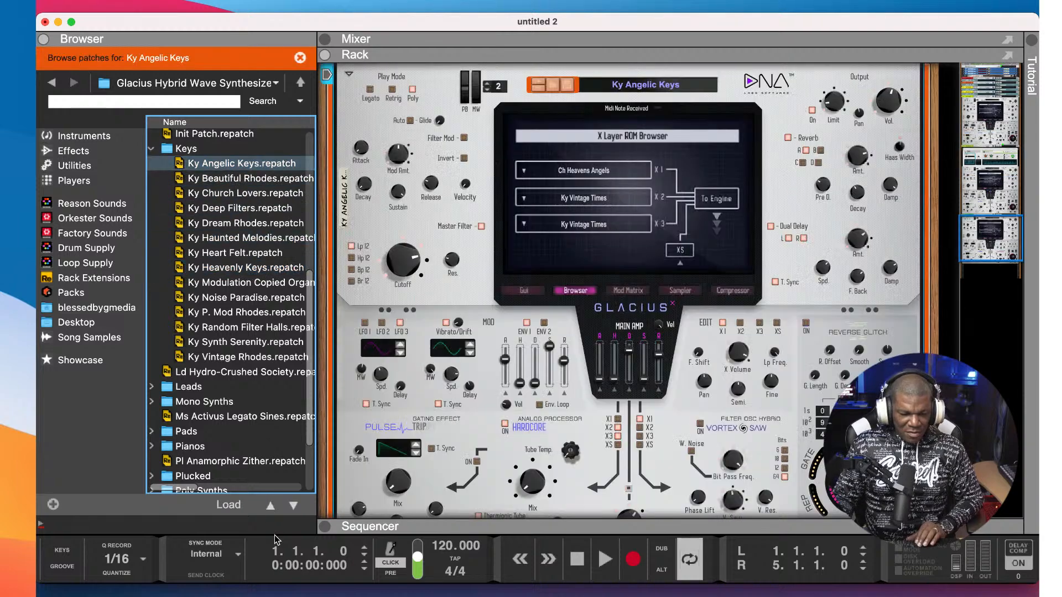
pyautogui.scroll(5, 519, 178)
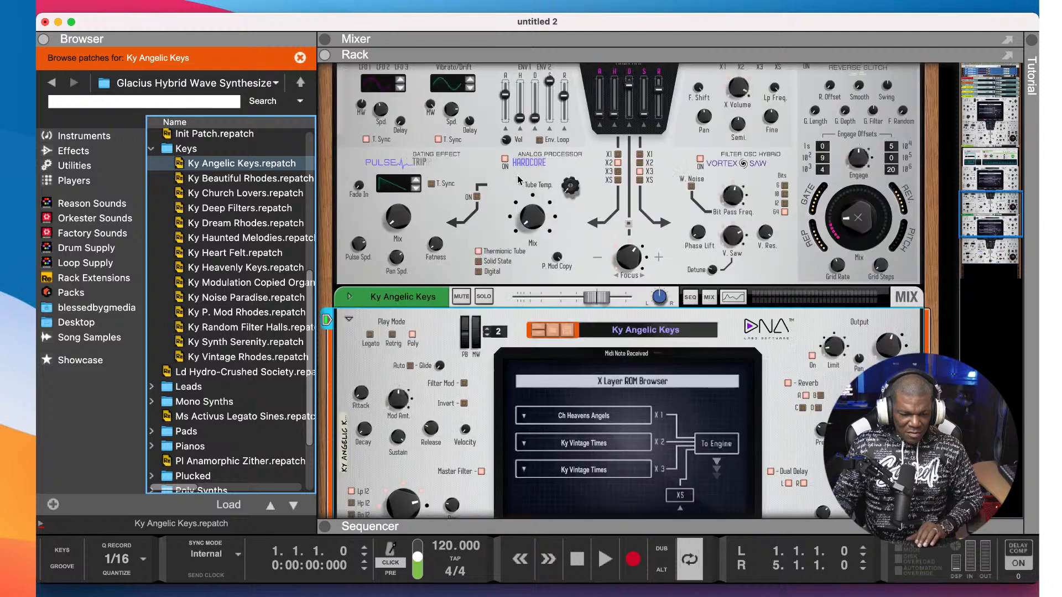
# - Check the sequencer's track list and look over the Glacius devices and their patches in the rack
pyautogui.scroll(-5, 519, 178)
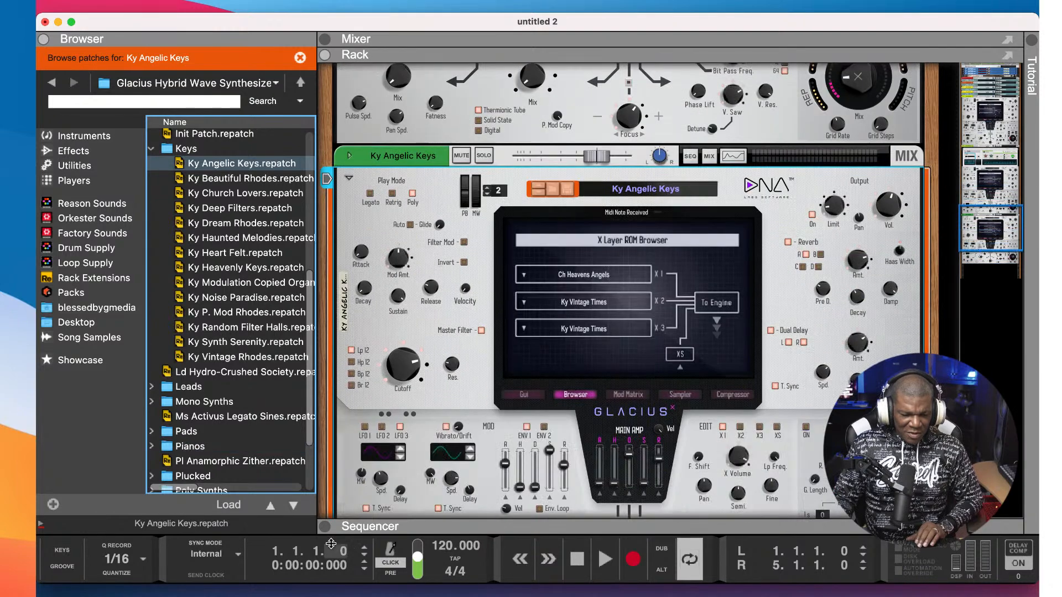
pyautogui.click(326, 528)
pyautogui.scroll(-10, 454, 424)
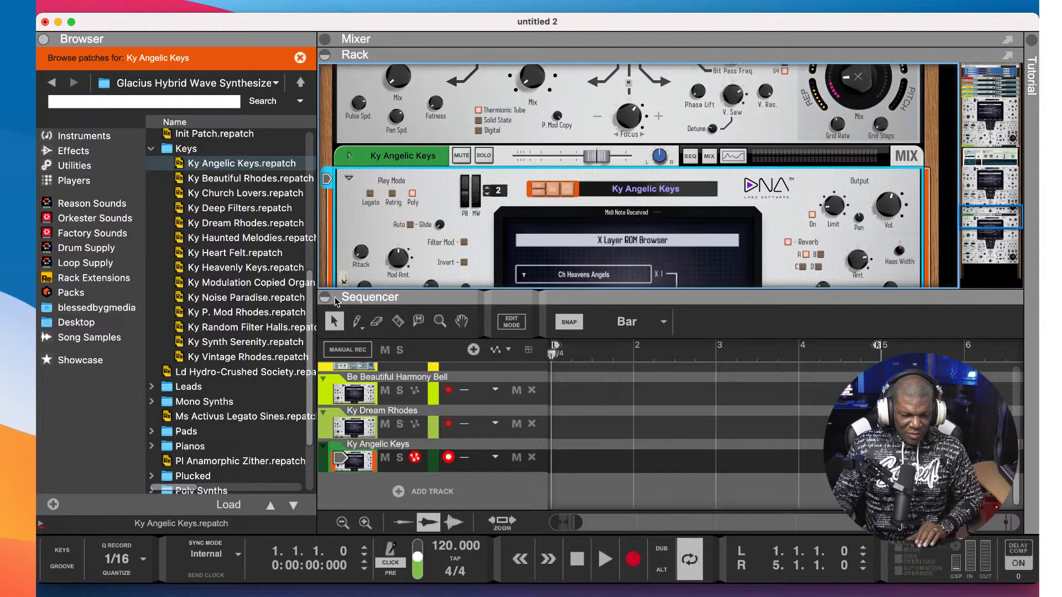
pyautogui.click(325, 297)
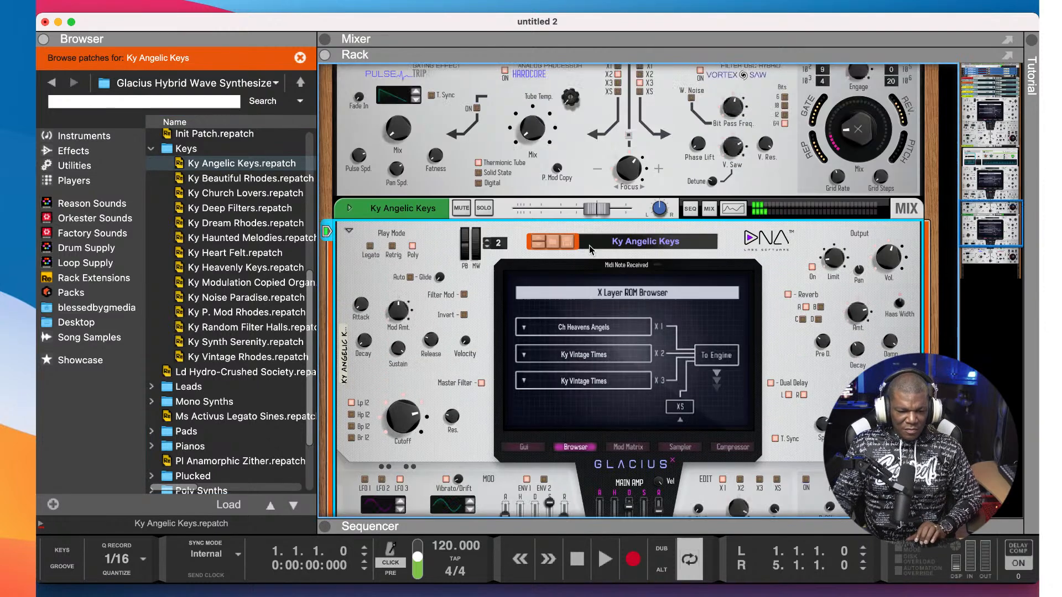
pyautogui.scroll(10, 589, 250)
pyautogui.scroll(2, 589, 250)
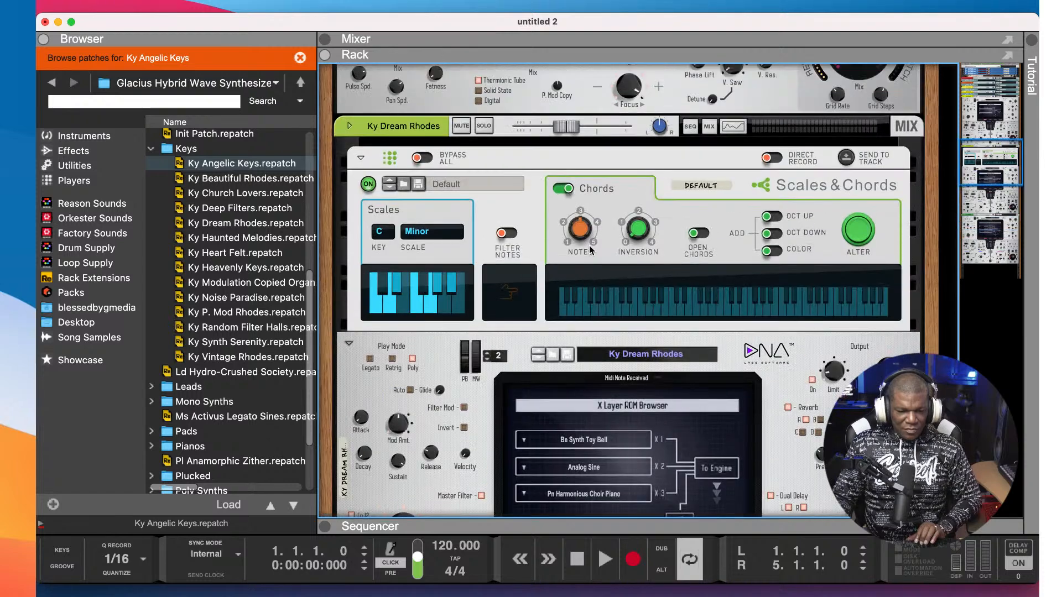
pyautogui.scroll(-12, 600, 222)
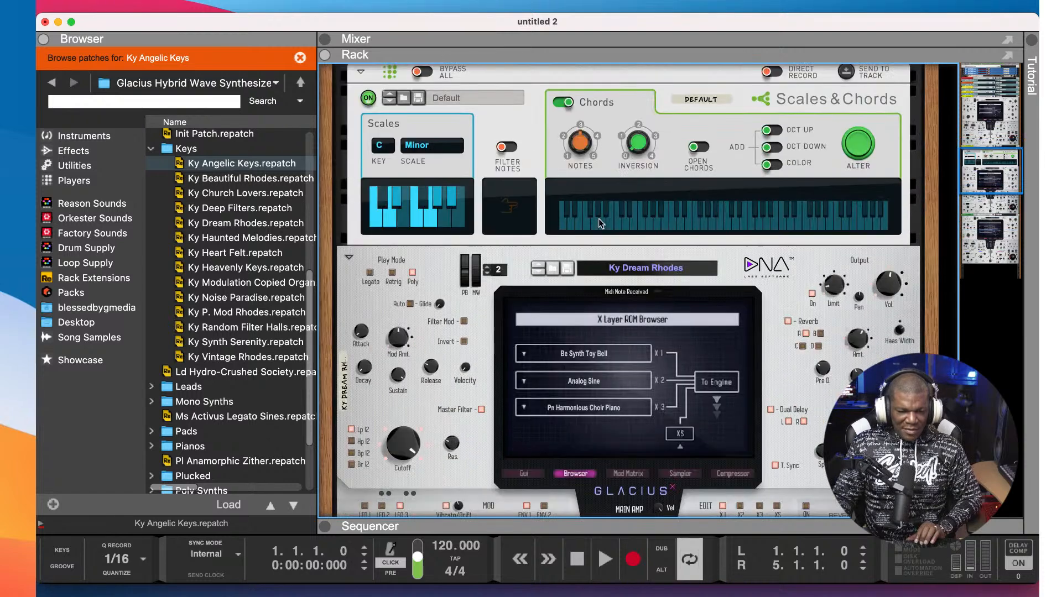
pyautogui.scroll(-10, 590, 216)
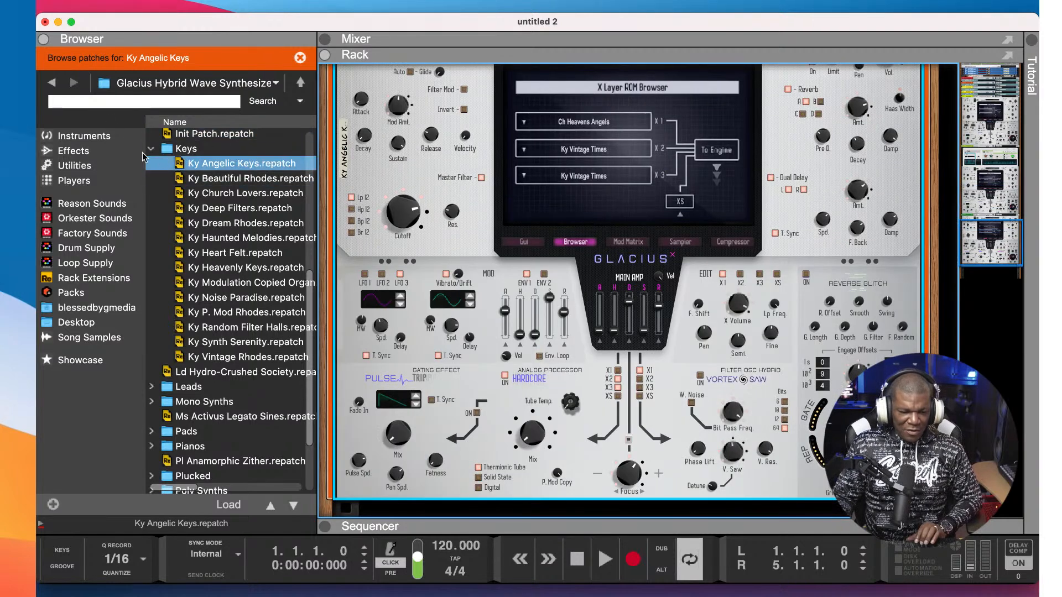
# - Add a Scales & Chords player to the Ky Angelic Keys Glacius
pyautogui.click(83, 182)
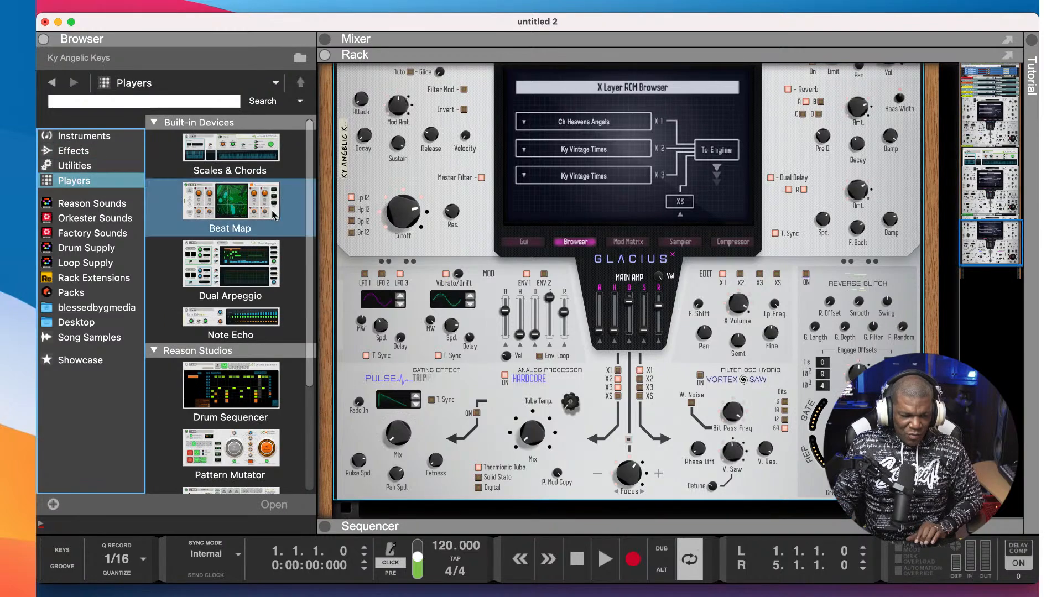
pyautogui.click(231, 163)
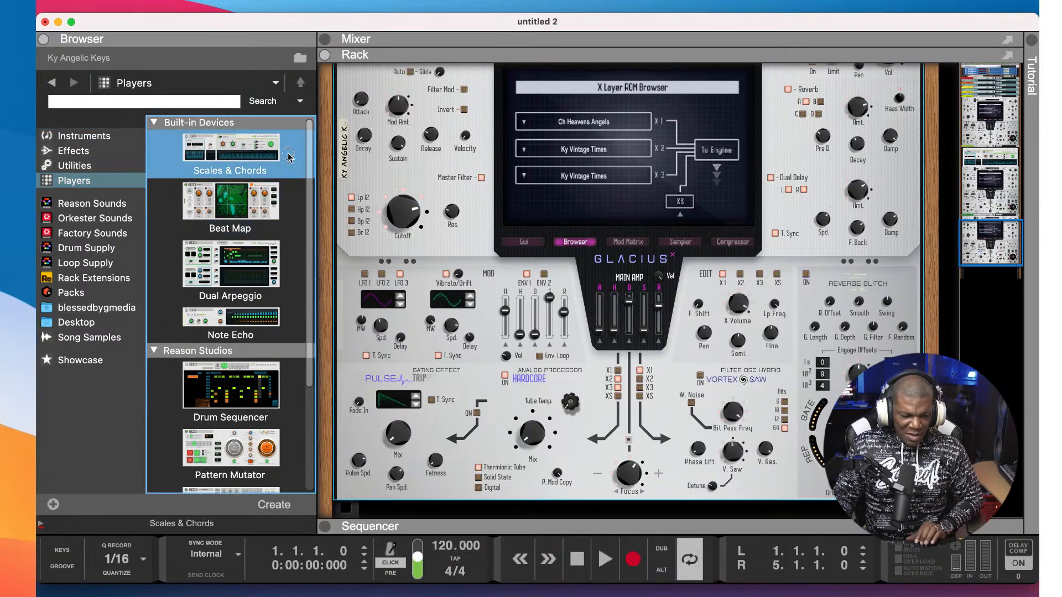
pyautogui.moveTo(231, 166); pyautogui.dragTo(446, 188)
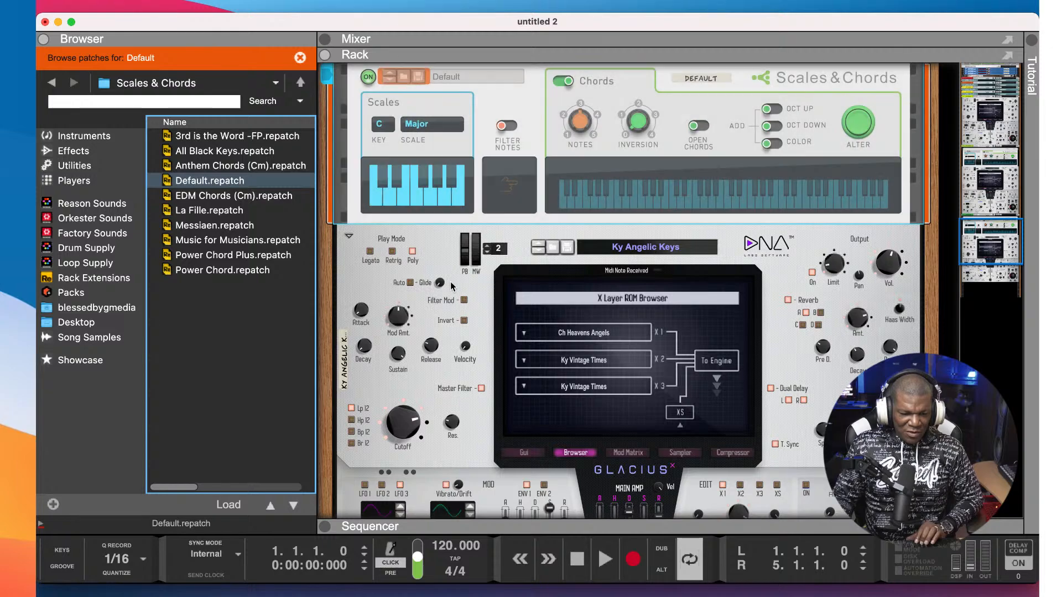
# - Examine the rack to compare which Glacius synthesizers have a Scales & Chords player and how each is set
pyautogui.scroll(-5, 451, 286)
pyautogui.scroll(10, 451, 287)
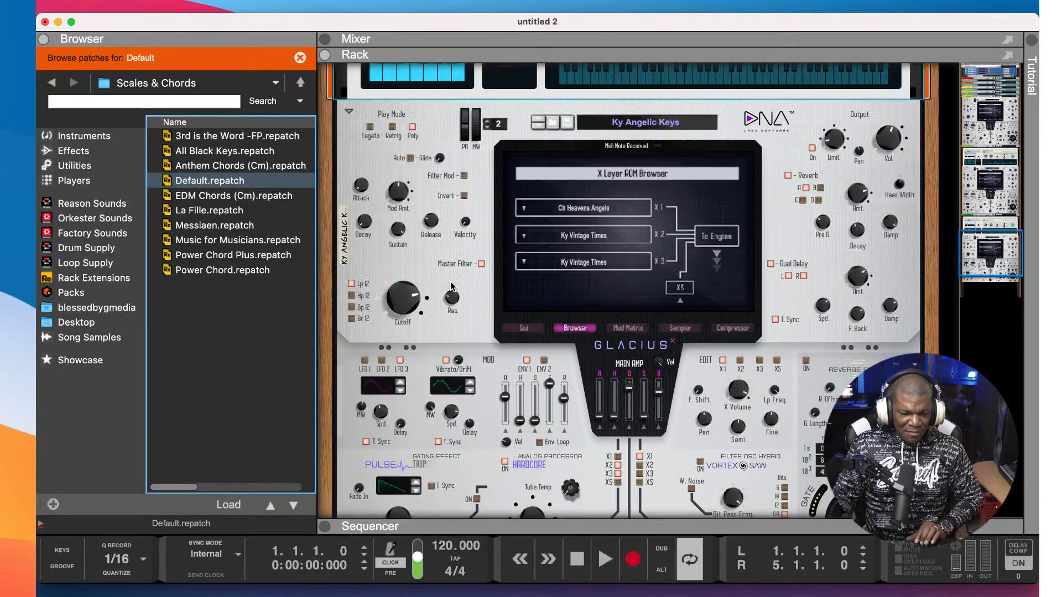
pyautogui.scroll(6, 451, 282)
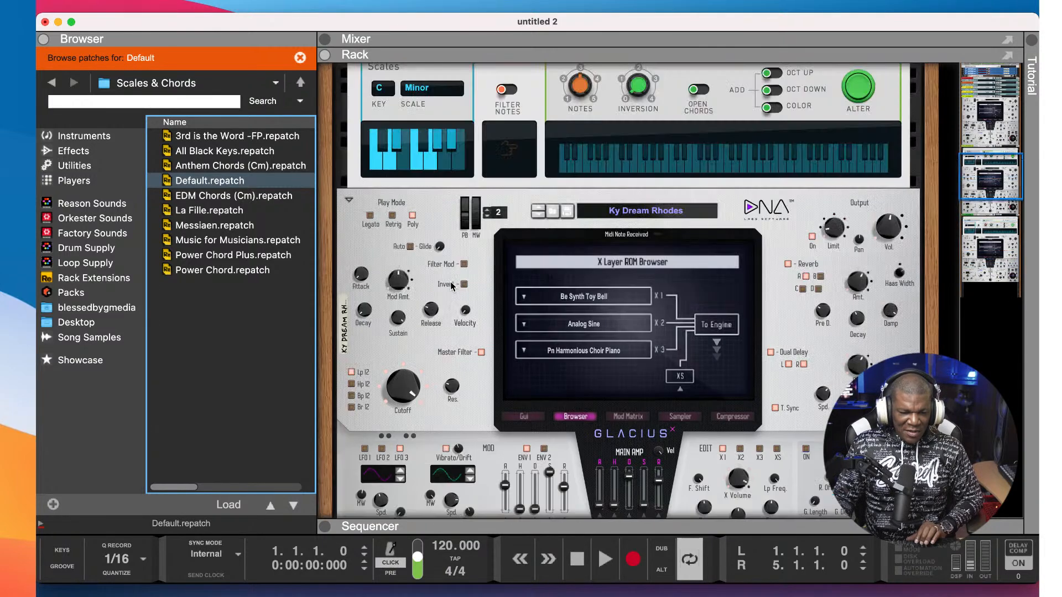
pyautogui.scroll(-3, 449, 278)
pyautogui.scroll(-8, 449, 278)
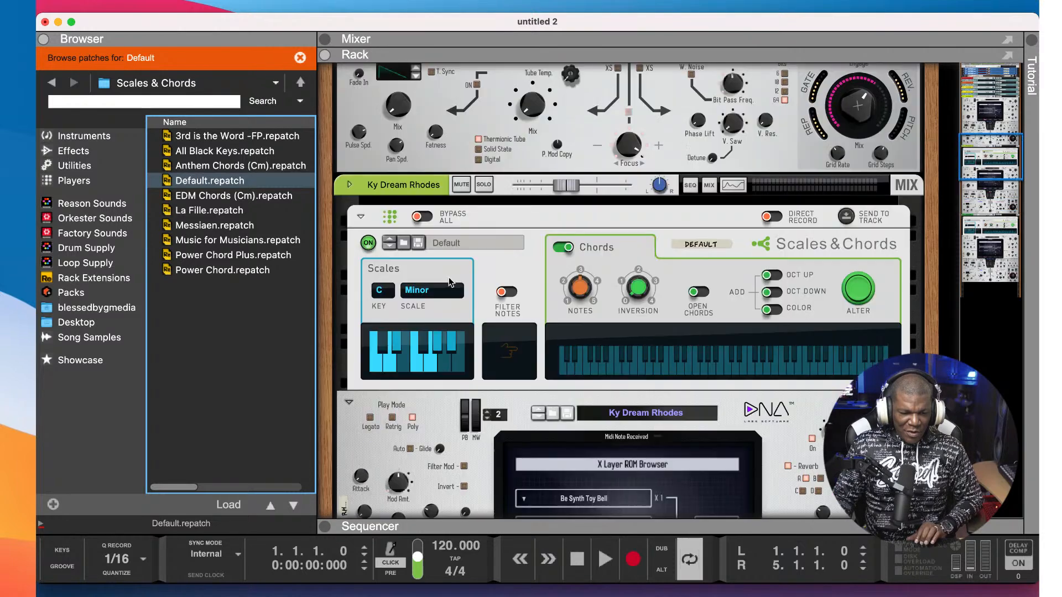
pyautogui.scroll(5, 449, 276)
pyautogui.scroll(6, 451, 277)
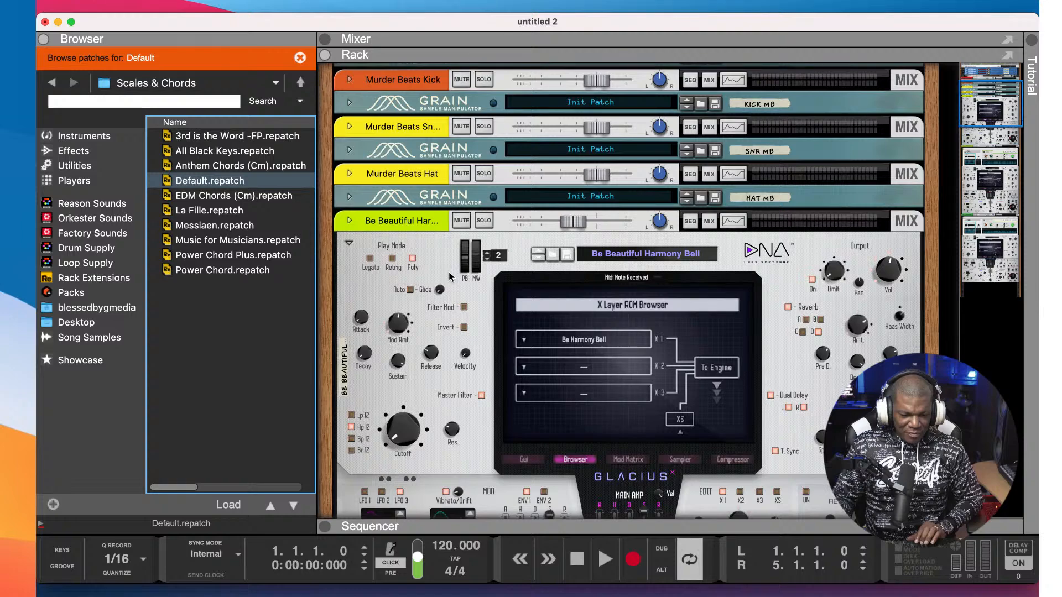
pyautogui.scroll(-3, 449, 276)
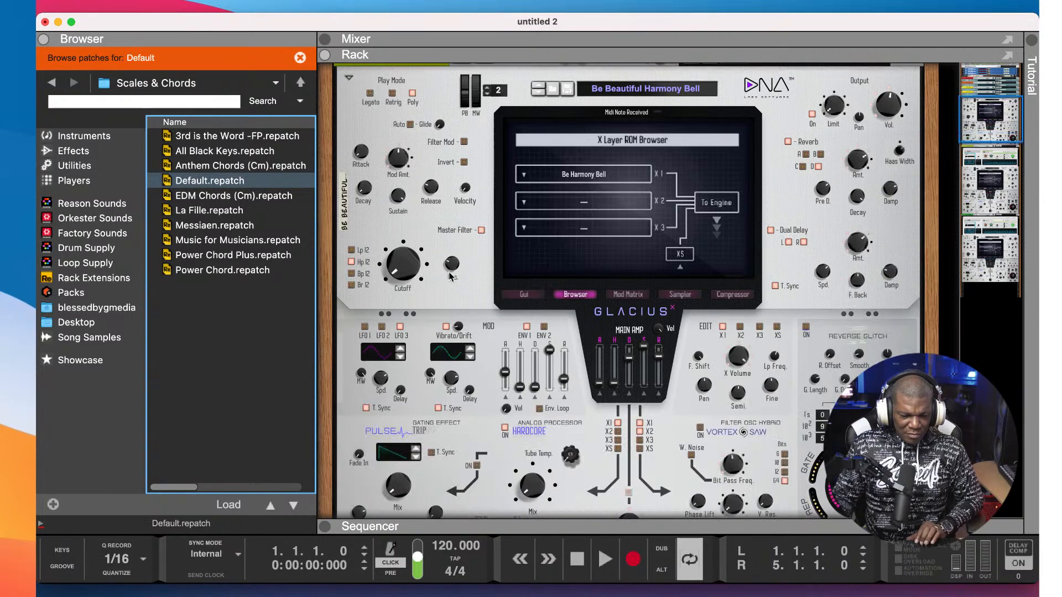
pyautogui.scroll(-7, 449, 271)
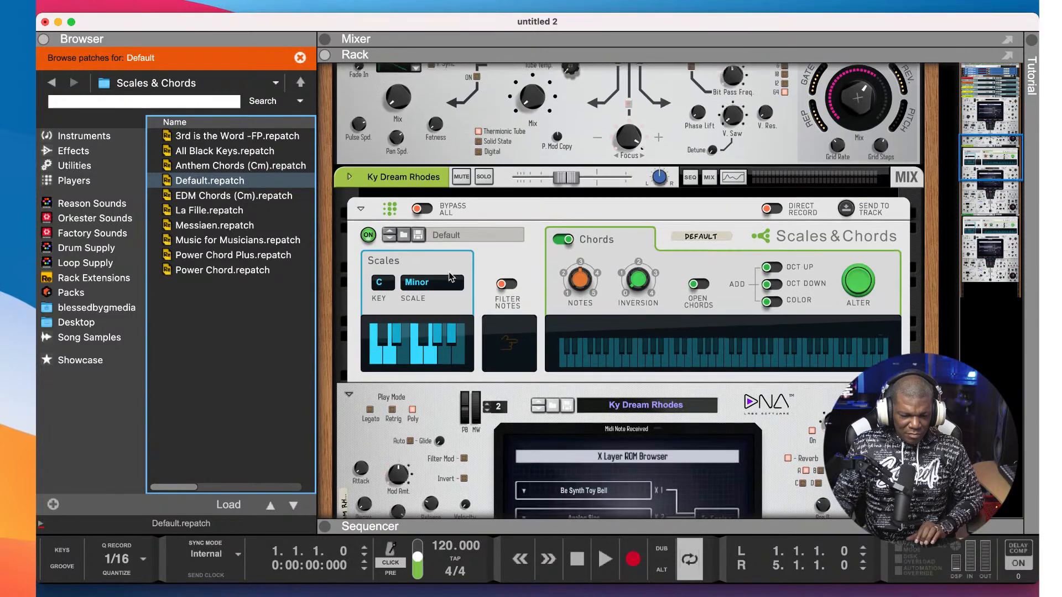
pyautogui.scroll(-10, 451, 276)
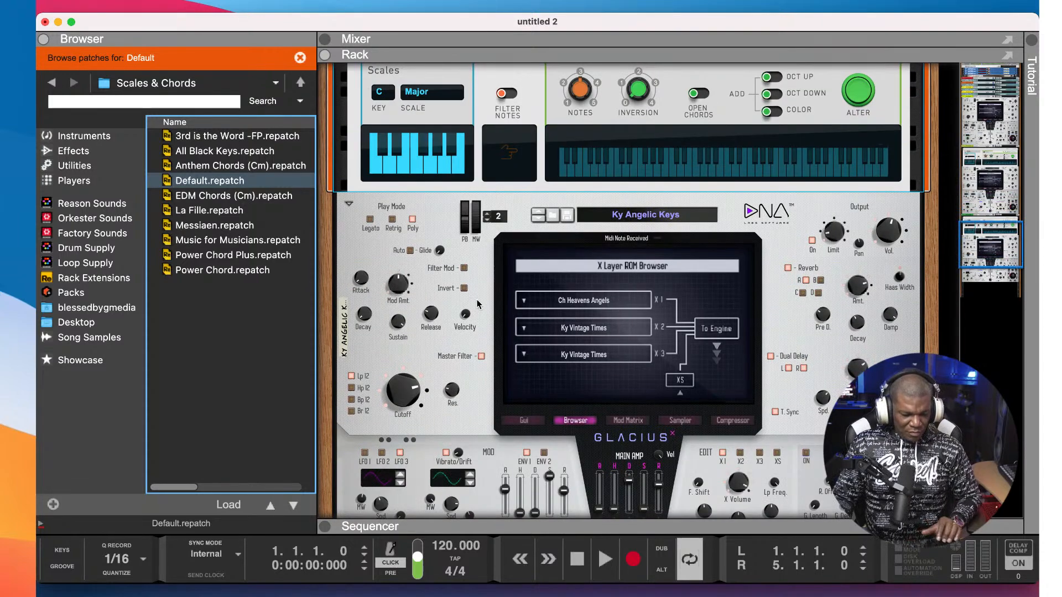
# - Delete the Ky Angelic Keys Glacius from the rack together with its track and player
pyautogui.click(449, 215)
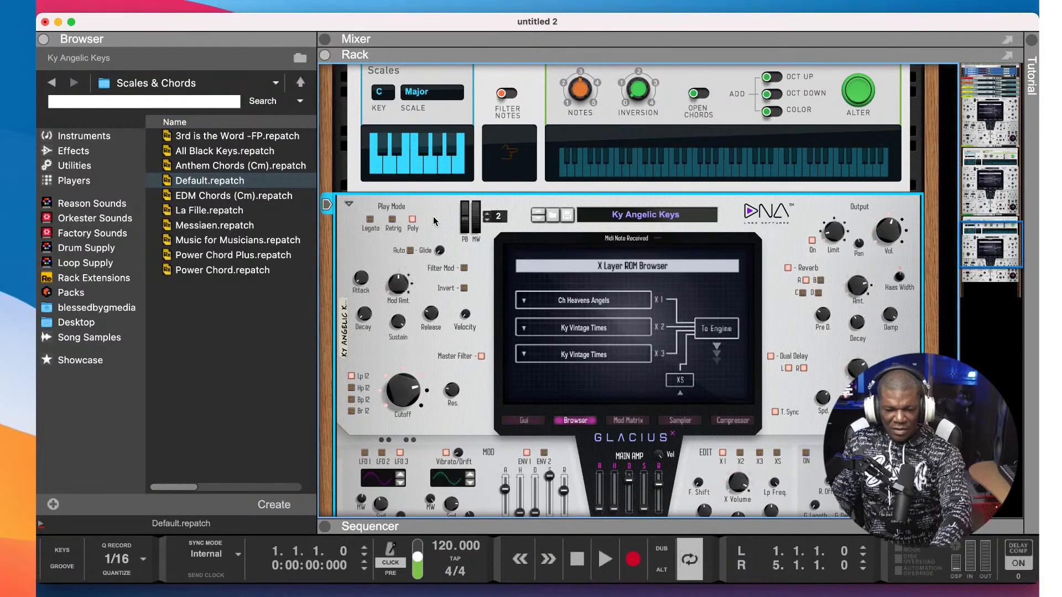
pyautogui.press('BackSpace')
pyautogui.click(498, 262)
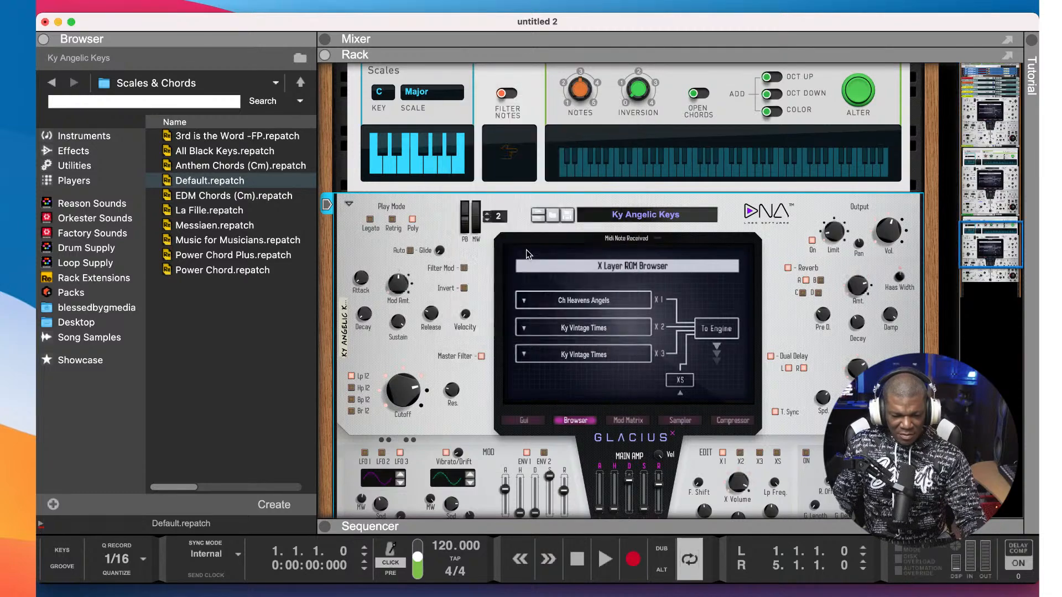
# - Record-enable the Be Beautiful Harmony Bell track in the sequencer so its Glacius receives the keyboard input
pyautogui.scroll(8, 514, 311)
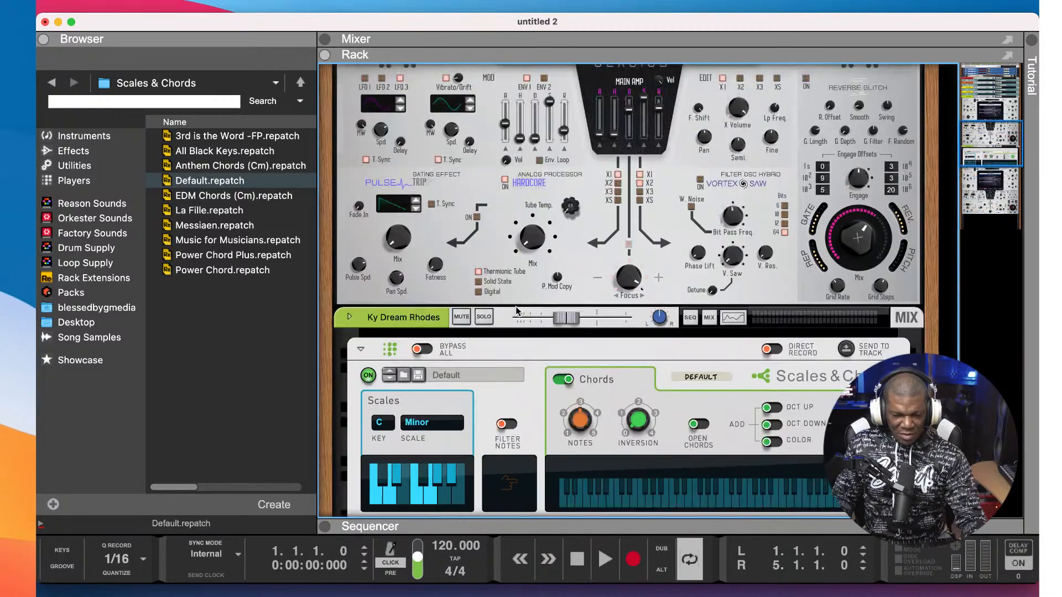
pyautogui.scroll(6, 517, 311)
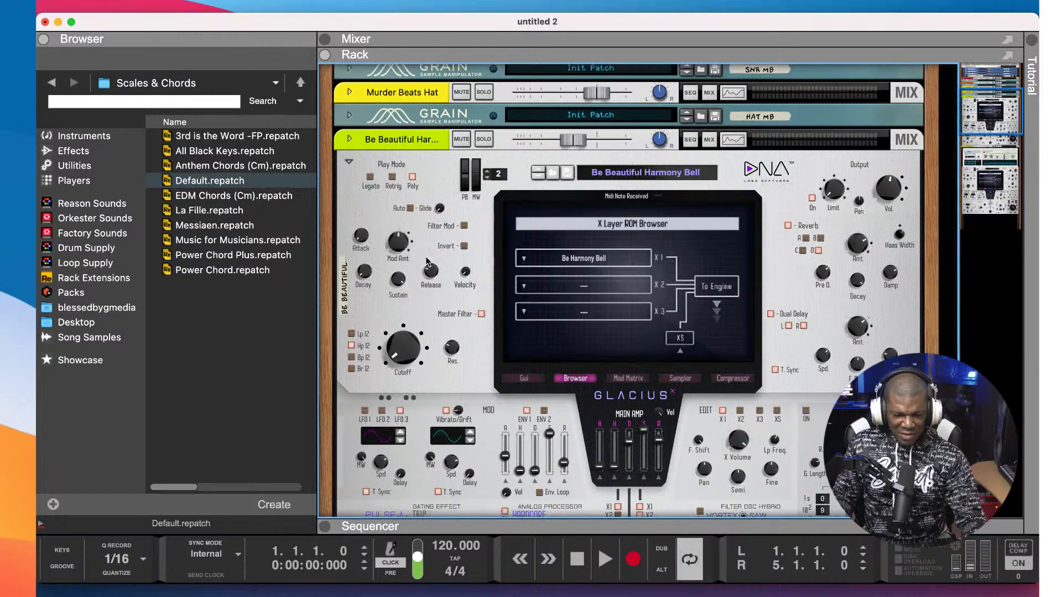
pyautogui.click(482, 232)
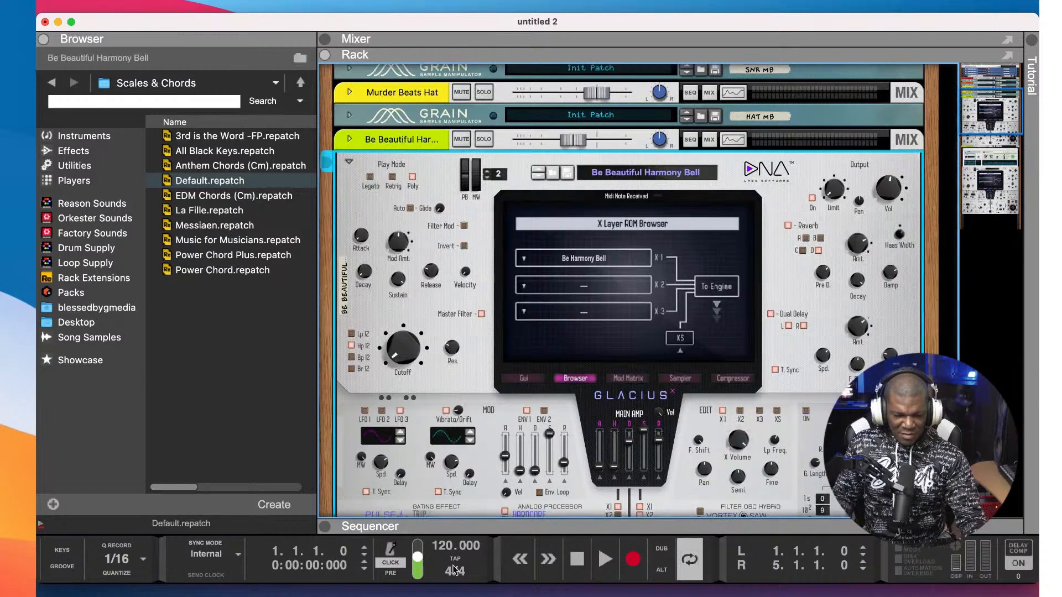
pyautogui.click(324, 526)
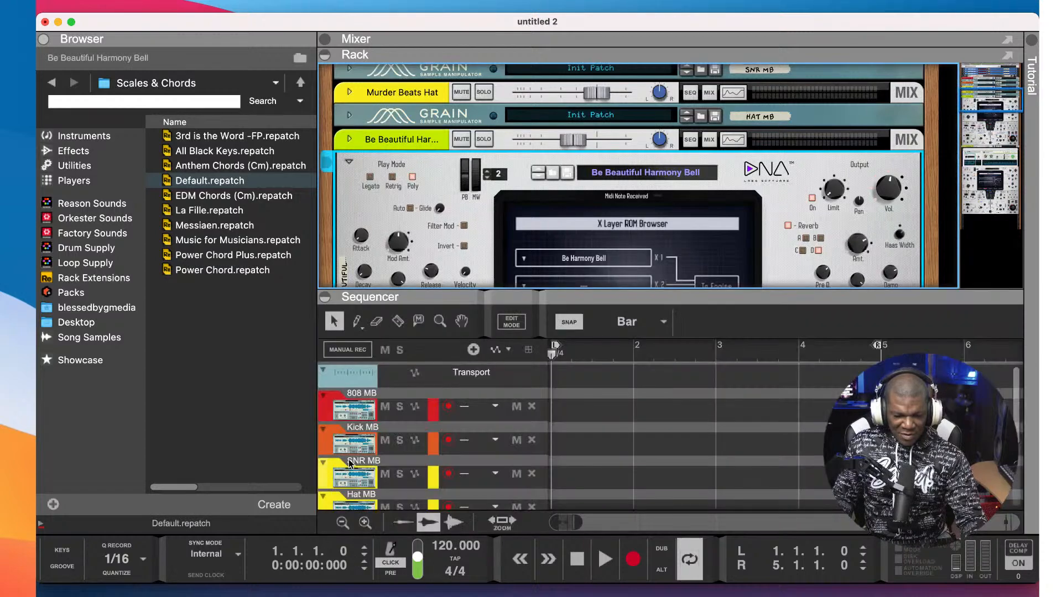
pyautogui.scroll(-2, 443, 460)
pyautogui.scroll(-2, 443, 465)
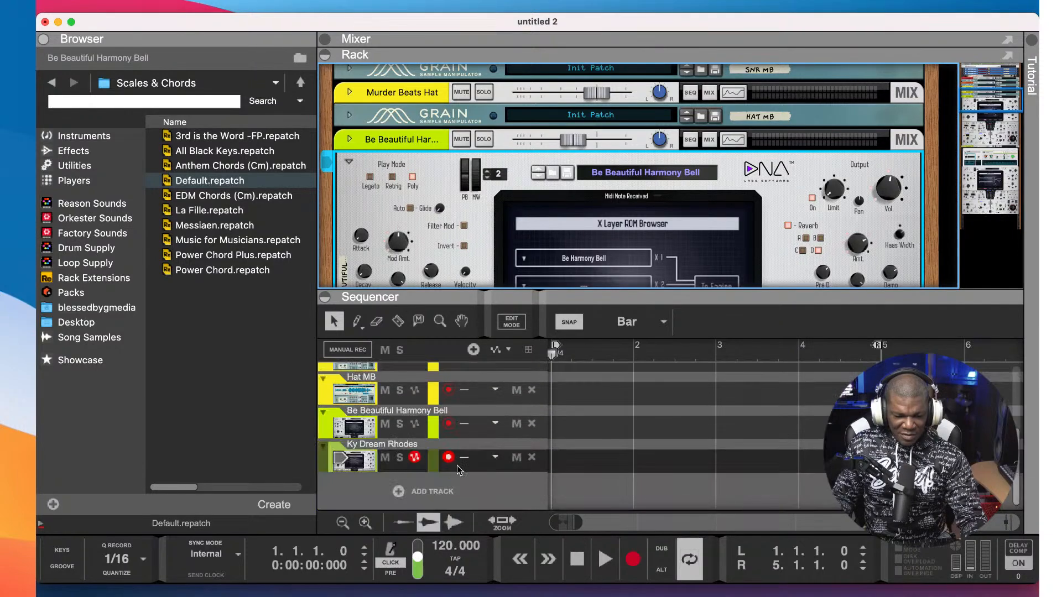
pyautogui.click(448, 425)
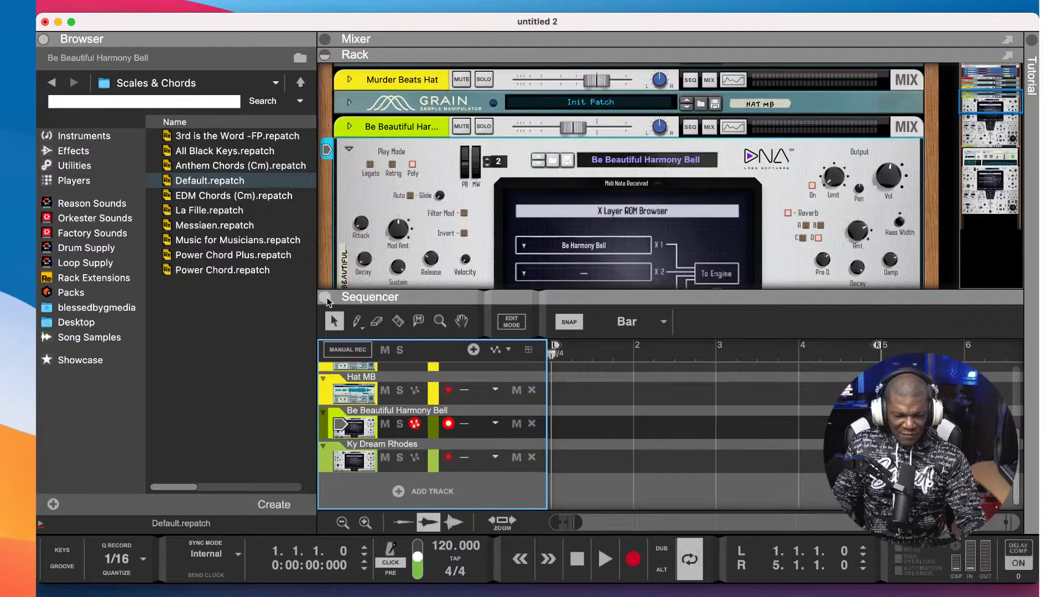
pyautogui.click(325, 298)
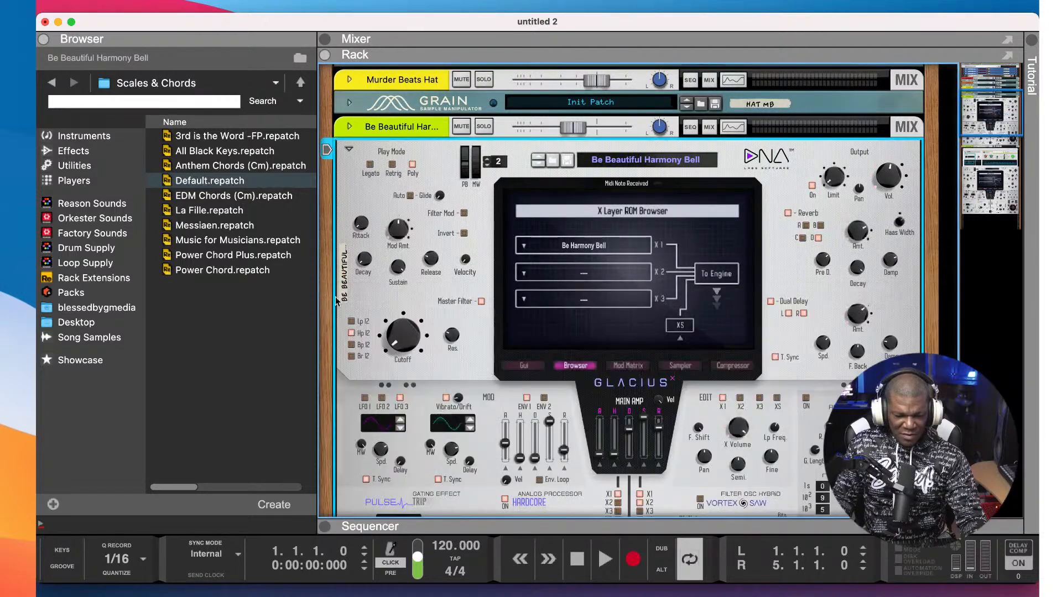
# - Add a Scales & Chords player to the Be Beautiful Harmony Bell Glacius and set its key to E and scale to Minor
pyautogui.click(82, 182)
pyautogui.moveTo(215, 156); pyautogui.dragTo(449, 195)
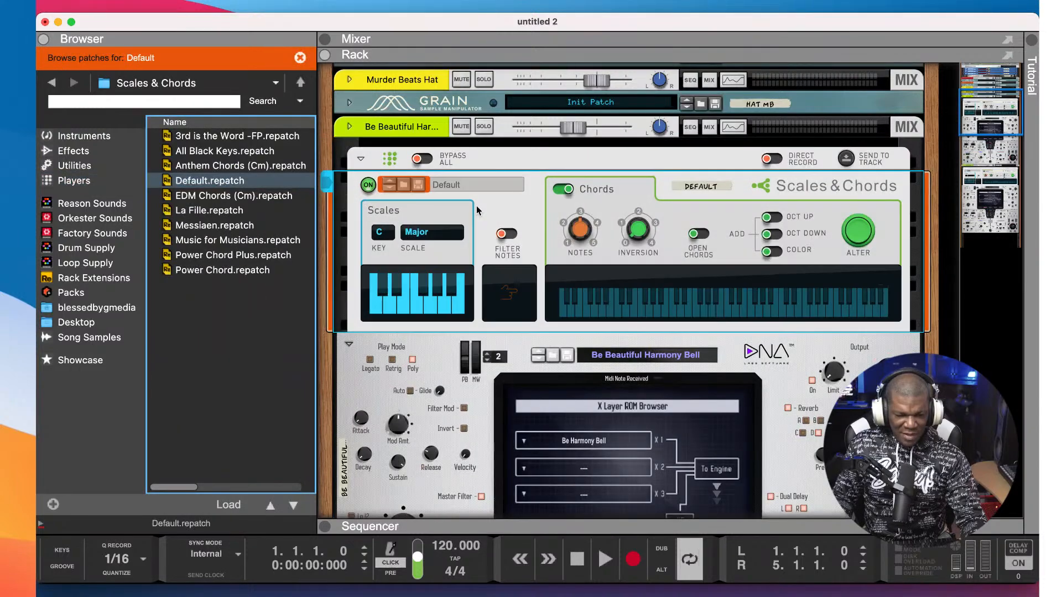
pyautogui.scroll(-10, 476, 206)
pyautogui.scroll(-5, 477, 210)
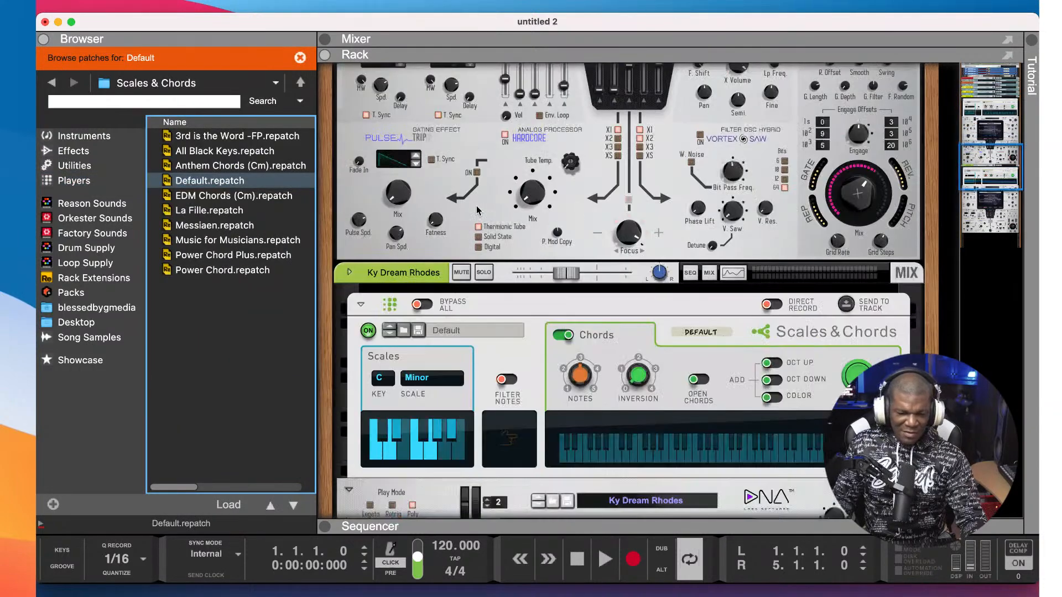
pyautogui.scroll(8, 479, 210)
pyautogui.scroll(8, 478, 210)
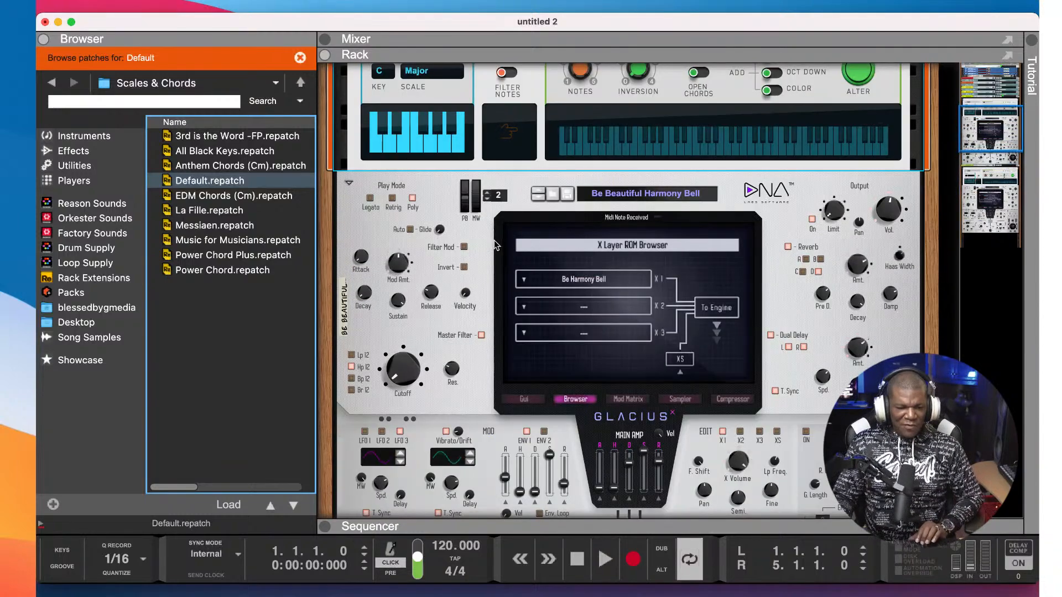
pyautogui.scroll(4, 493, 242)
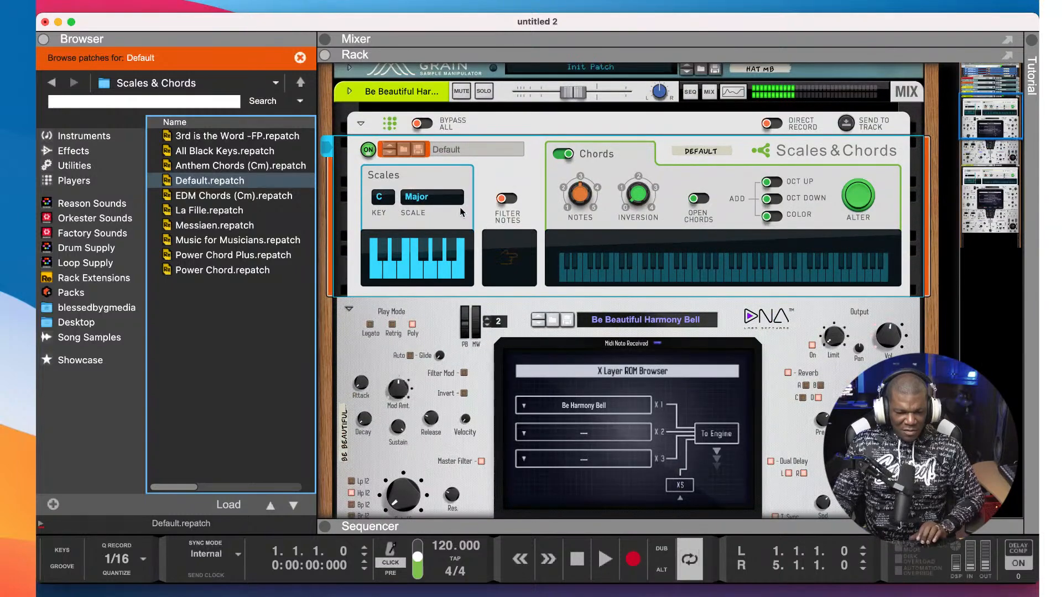
pyautogui.click(380, 199)
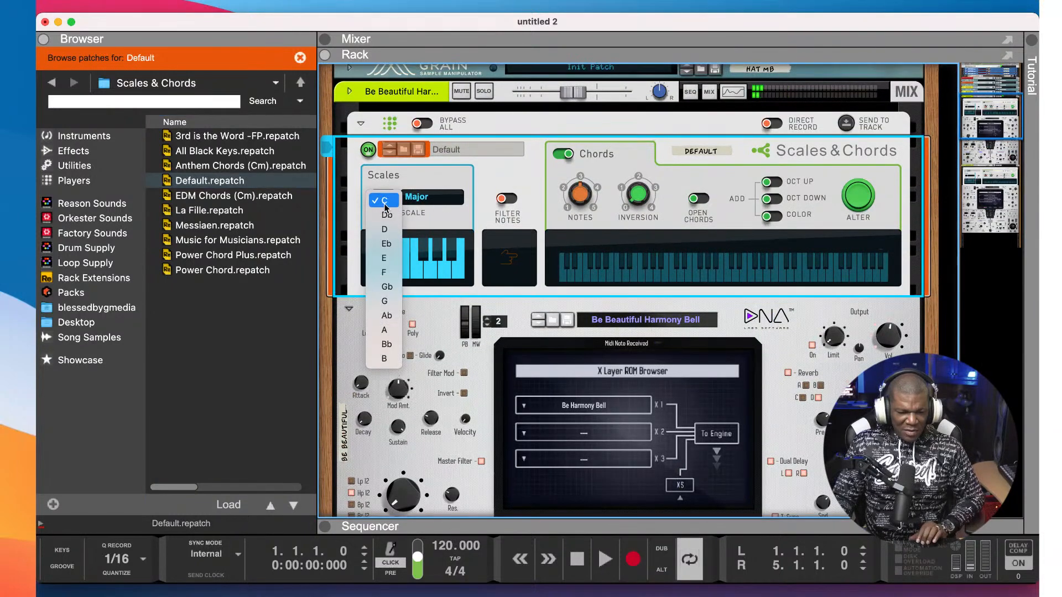
pyautogui.click(386, 258)
pyautogui.click(428, 197)
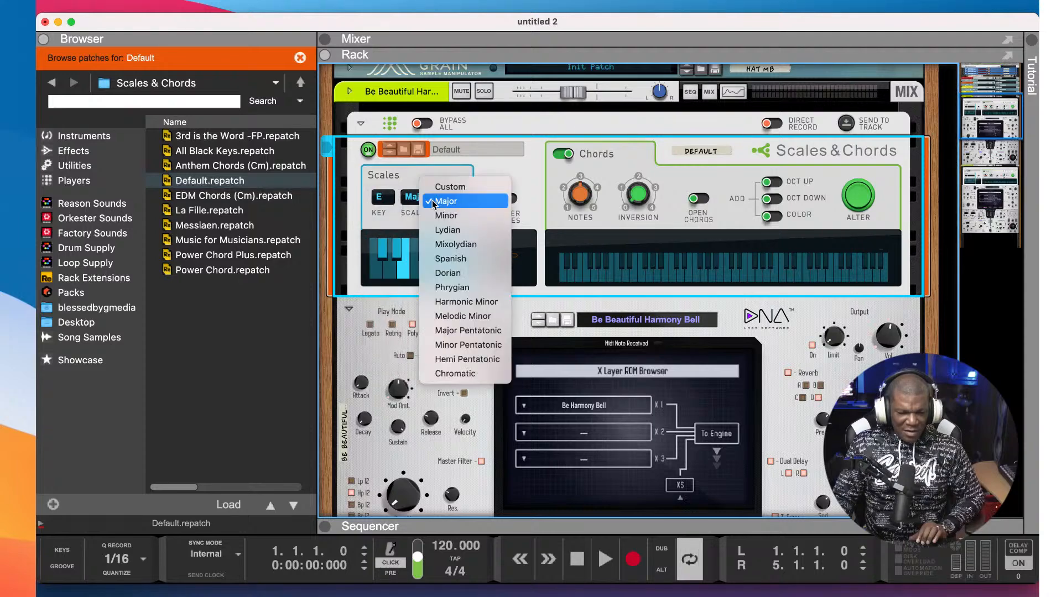
pyautogui.click(463, 215)
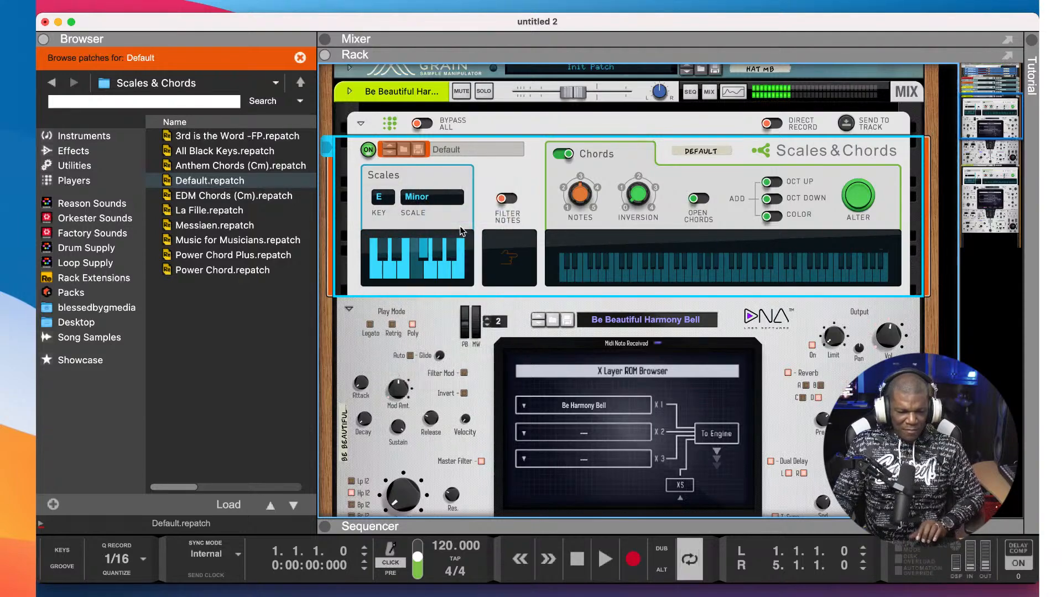
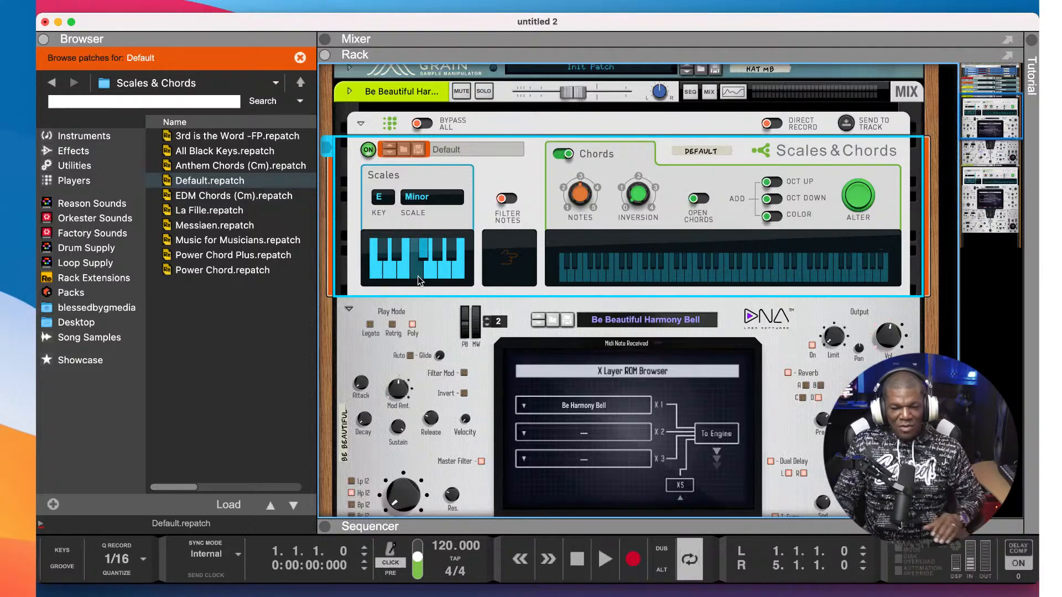
# - Try out Filter Notes on the Be Beautiful Harmony Bell player, switching it on and back off
pyautogui.click(511, 199)
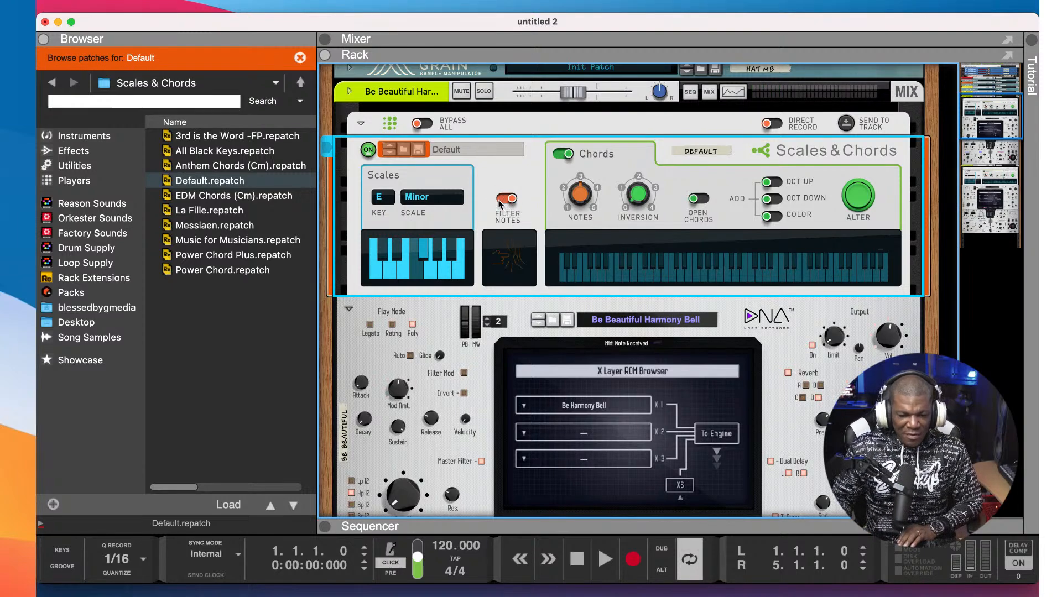
pyautogui.click(505, 199)
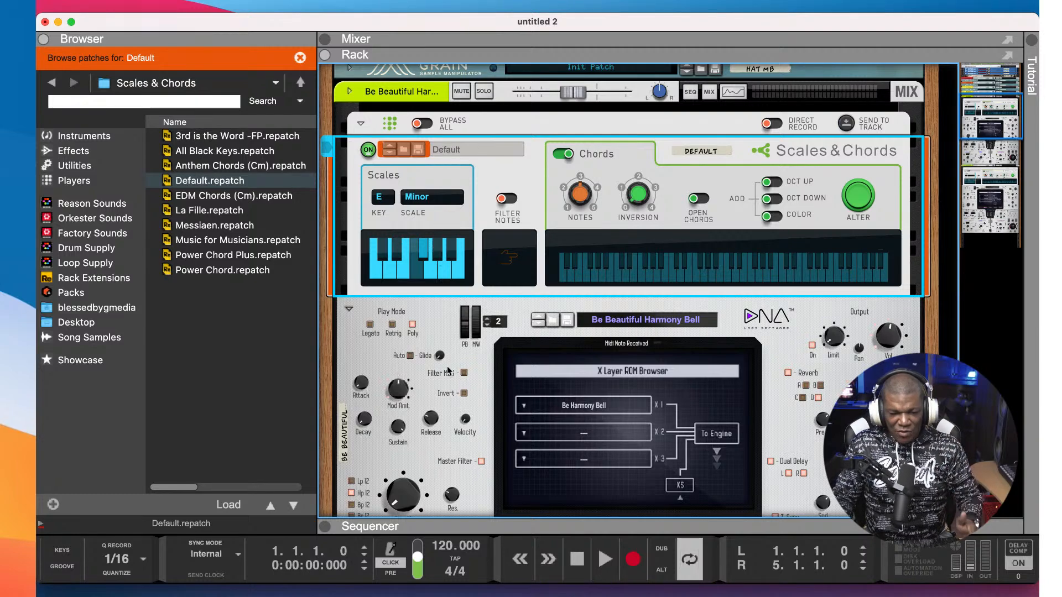
pyautogui.scroll(-3, 450, 372)
pyautogui.scroll(-5, 480, 362)
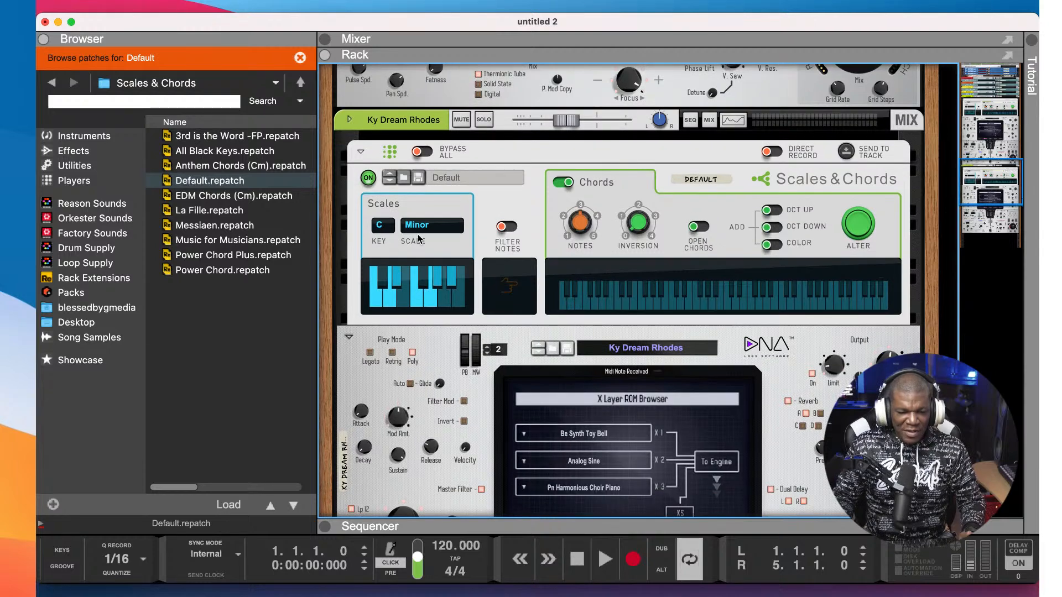
pyautogui.scroll(10, 418, 238)
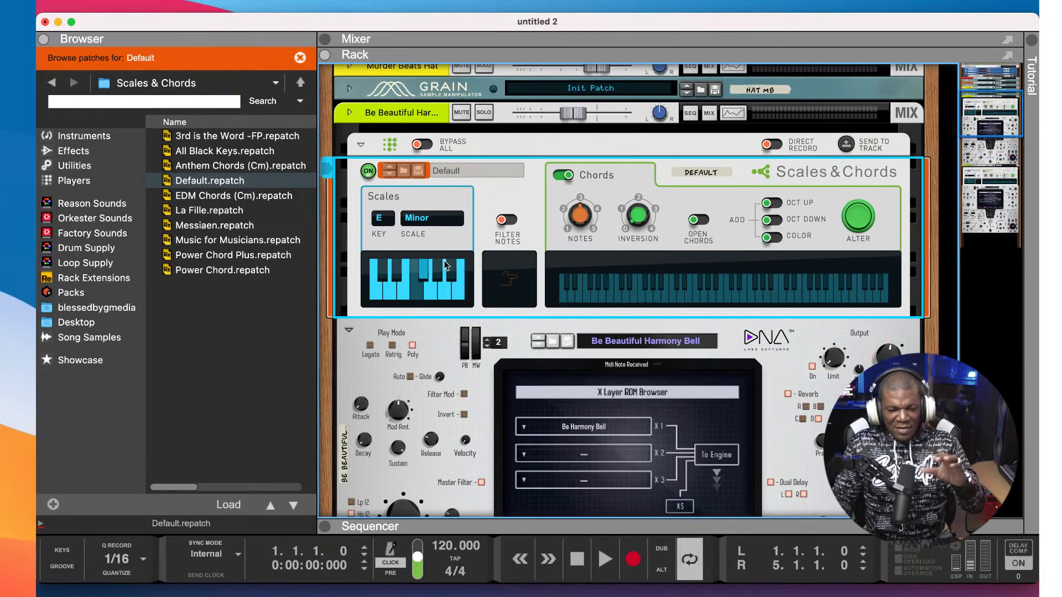
pyautogui.scroll(-4, 467, 331)
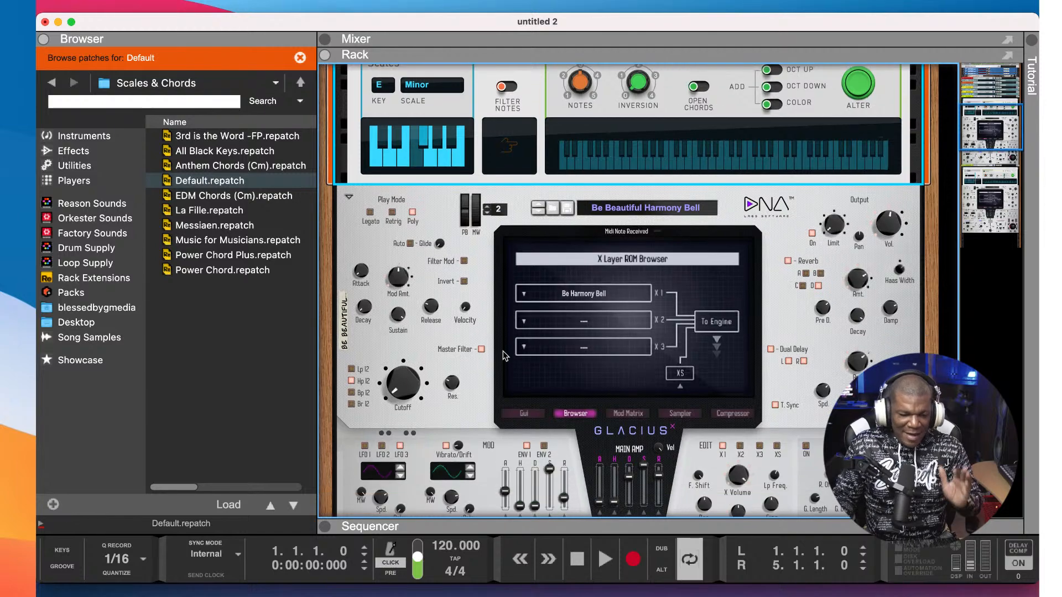
pyautogui.scroll(1, 520, 355)
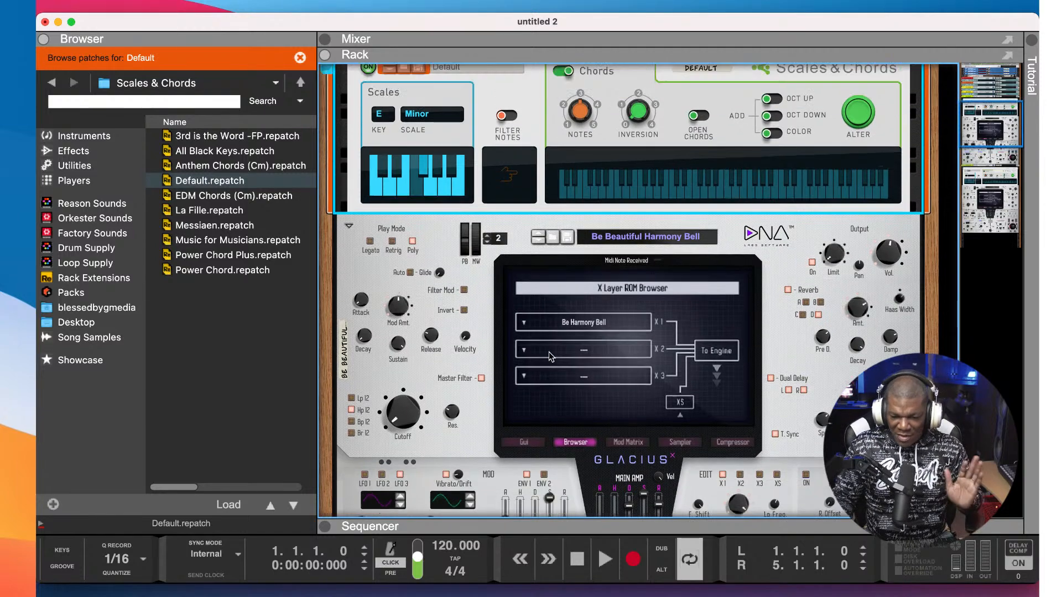
pyautogui.scroll(3, 582, 398)
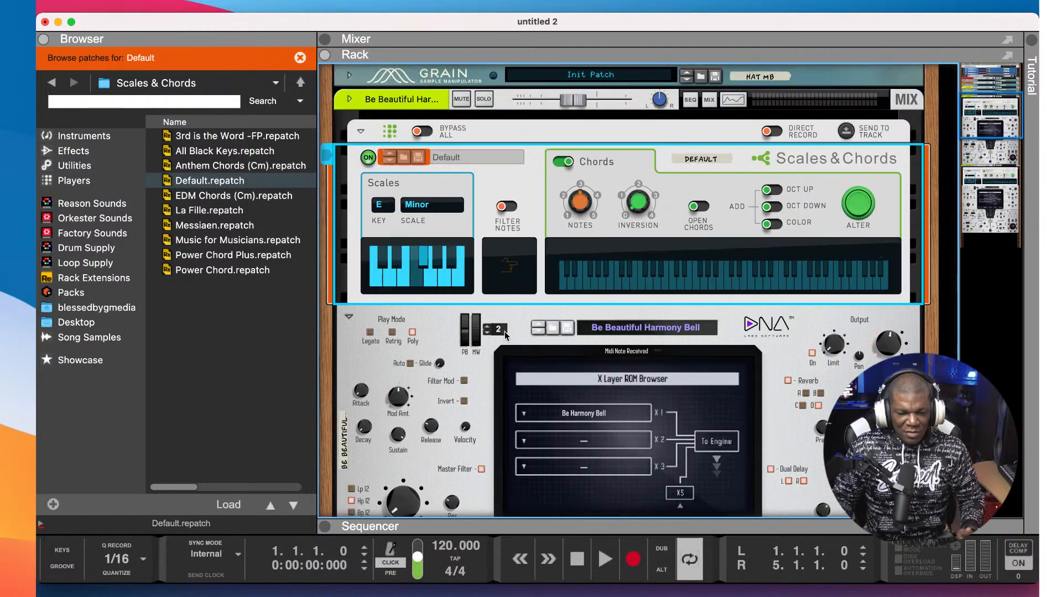
pyautogui.scroll(-2, 448, 480)
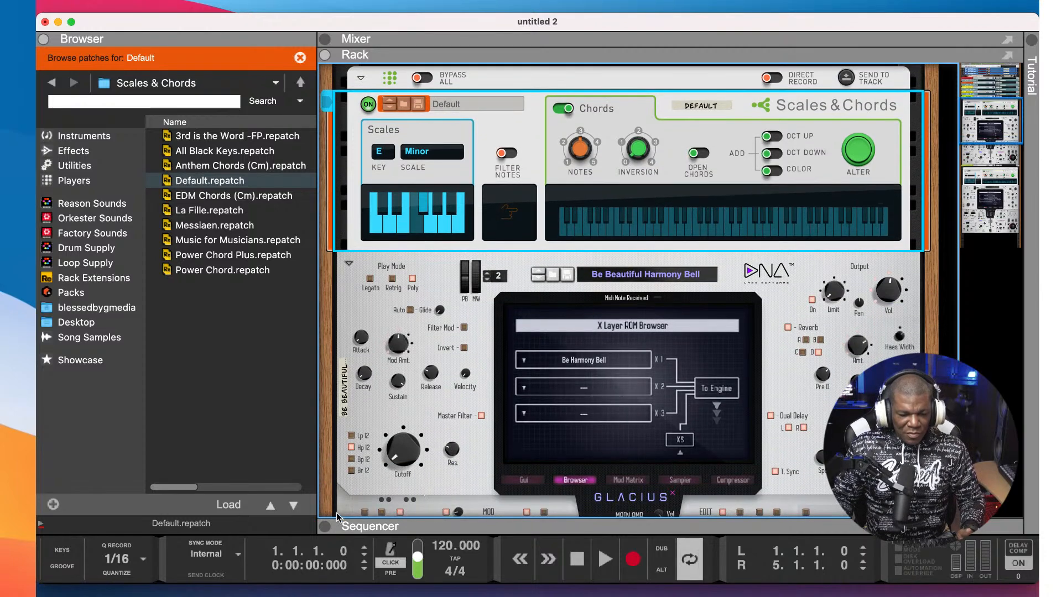
# - Record-enable the Ky Dream Rhodes track in the sequencer so its Glacius receives the keyboard input
pyautogui.click(325, 527)
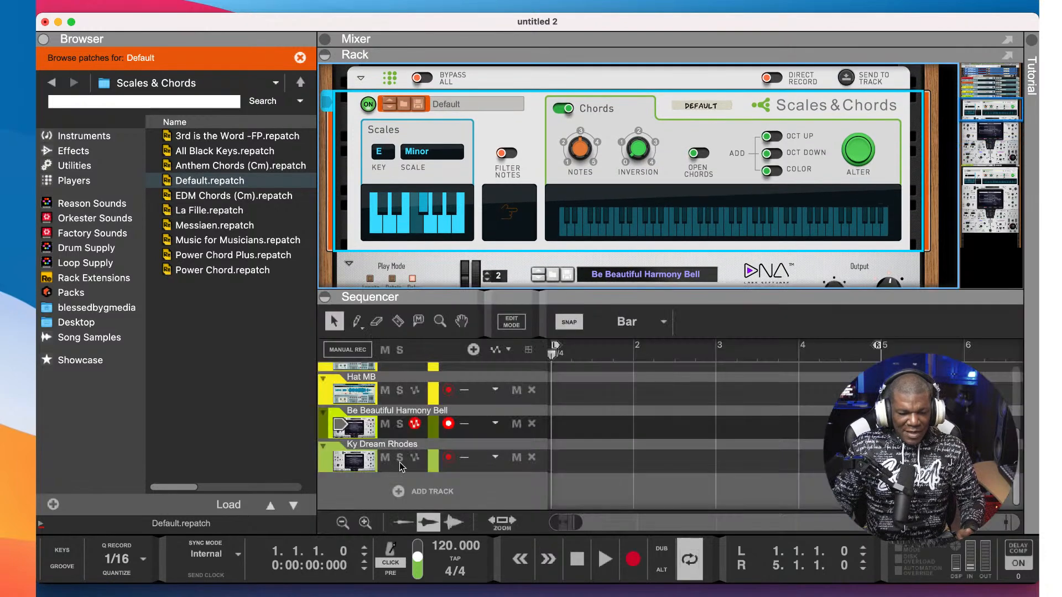
pyautogui.click(450, 459)
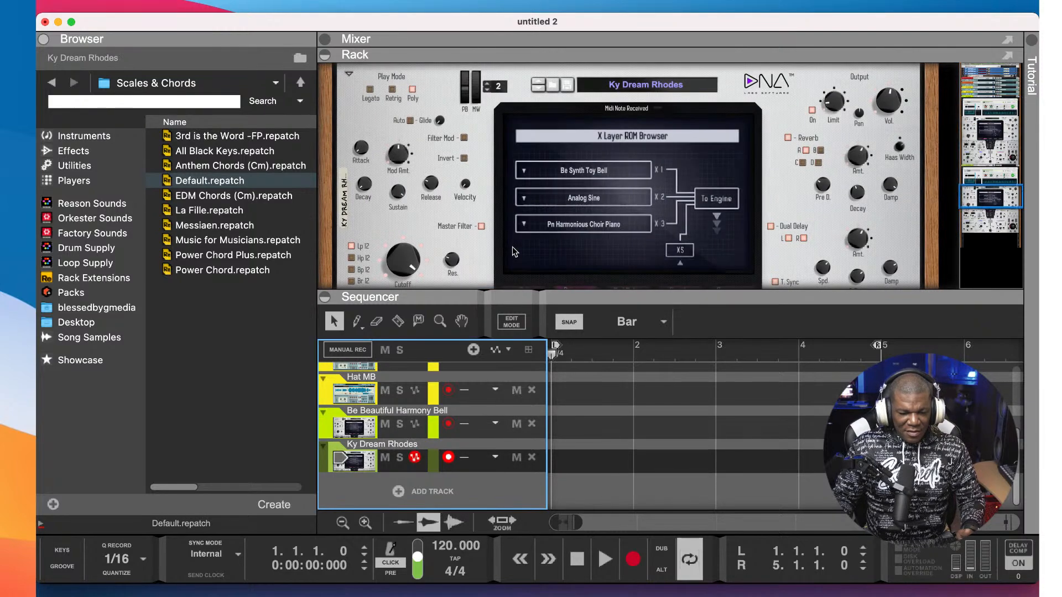
pyautogui.scroll(-4, 512, 252)
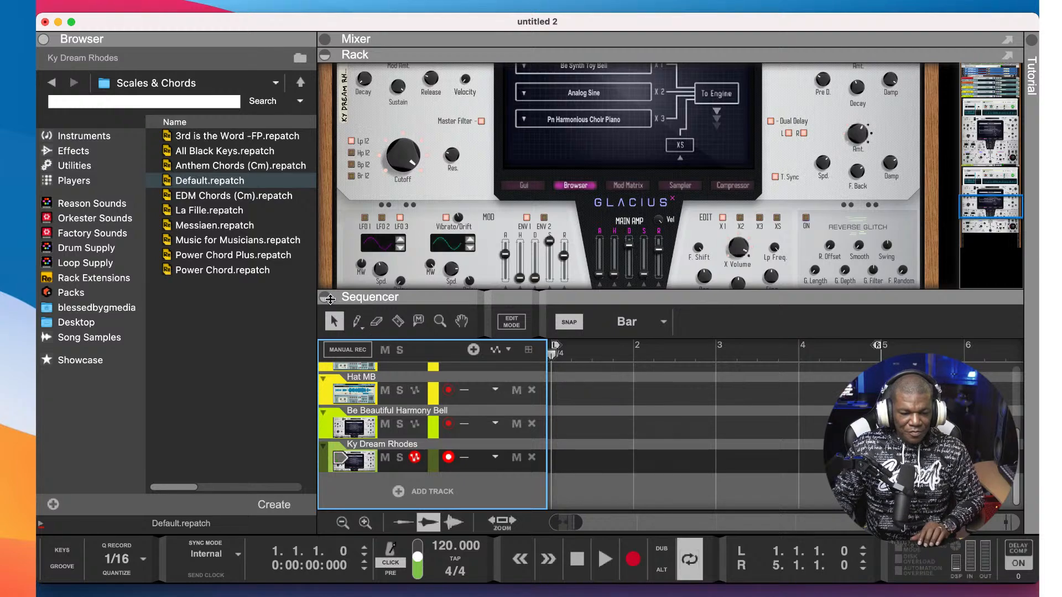
pyautogui.click(330, 299)
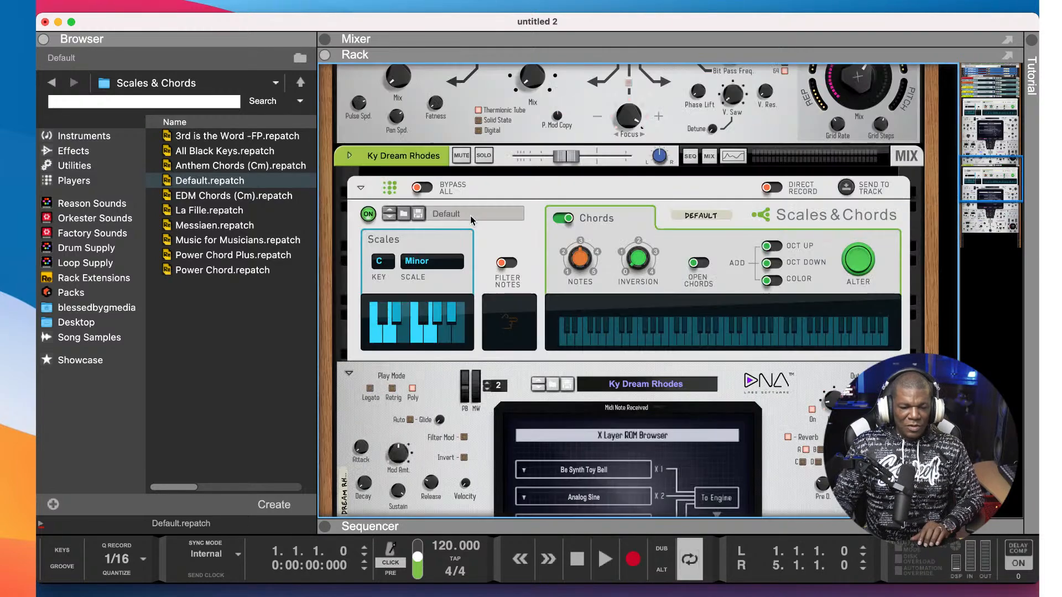
# - Set the key of the Ky Dream Rhodes Scales & Chords player to E
pyautogui.scroll(5, 471, 220)
pyautogui.scroll(-4, 486, 258)
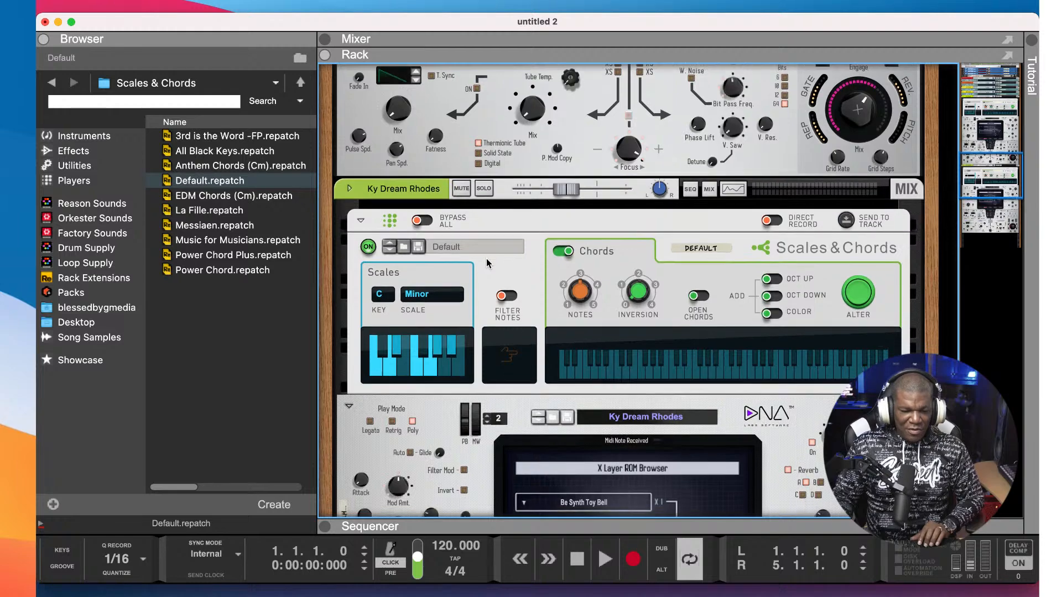
pyautogui.scroll(10, 468, 255)
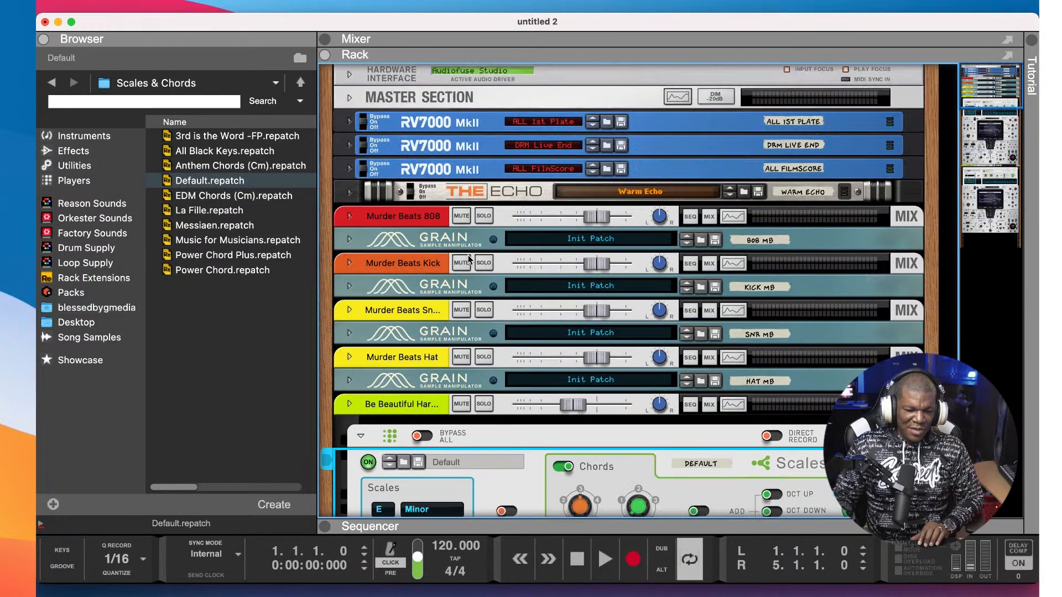
pyautogui.scroll(-4, 468, 254)
pyautogui.scroll(-10, 468, 259)
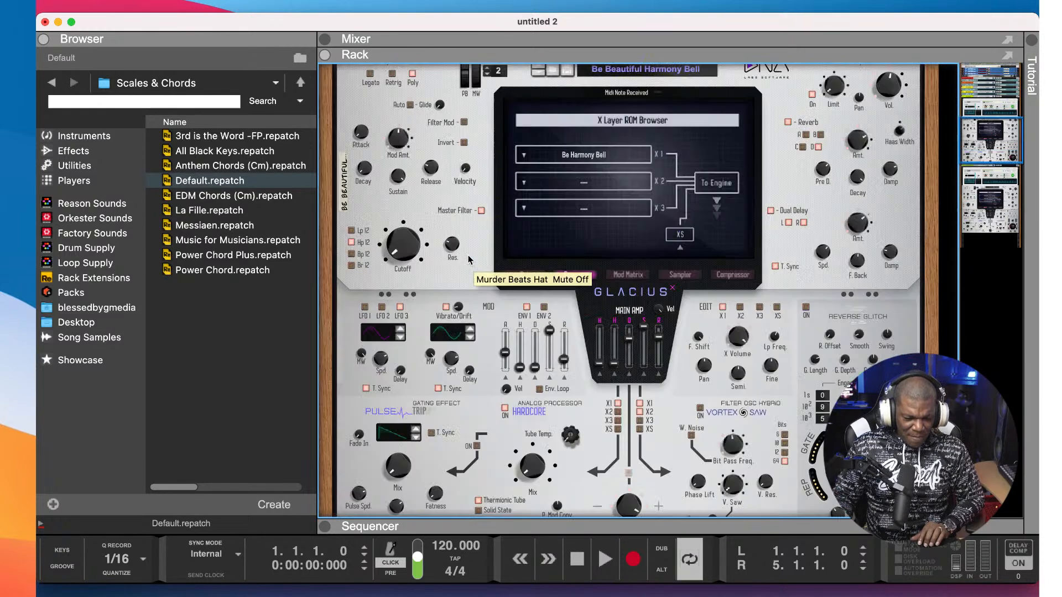
pyautogui.scroll(-1, 469, 259)
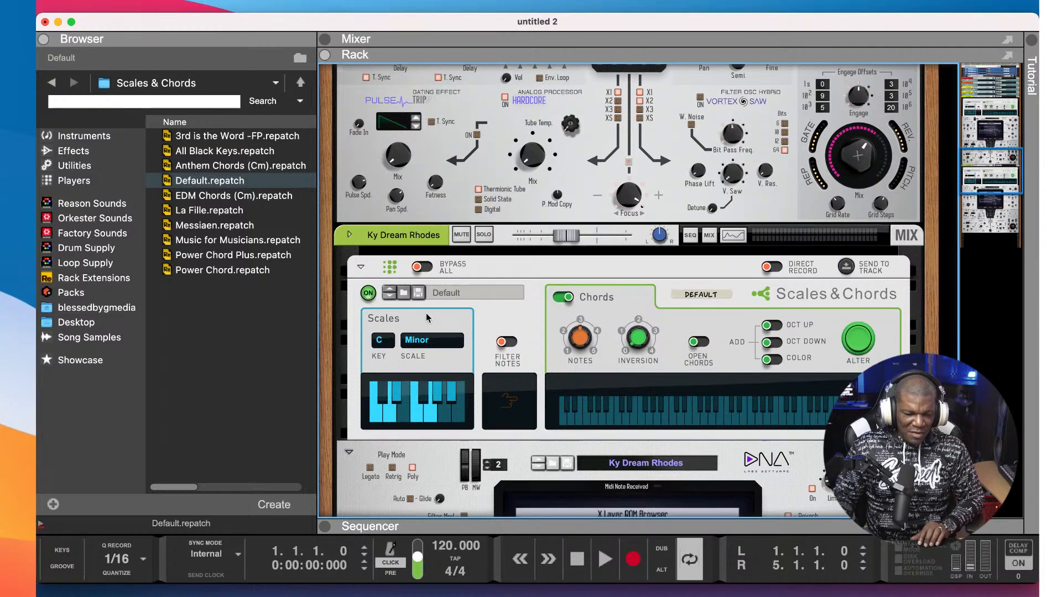
pyautogui.click(389, 342)
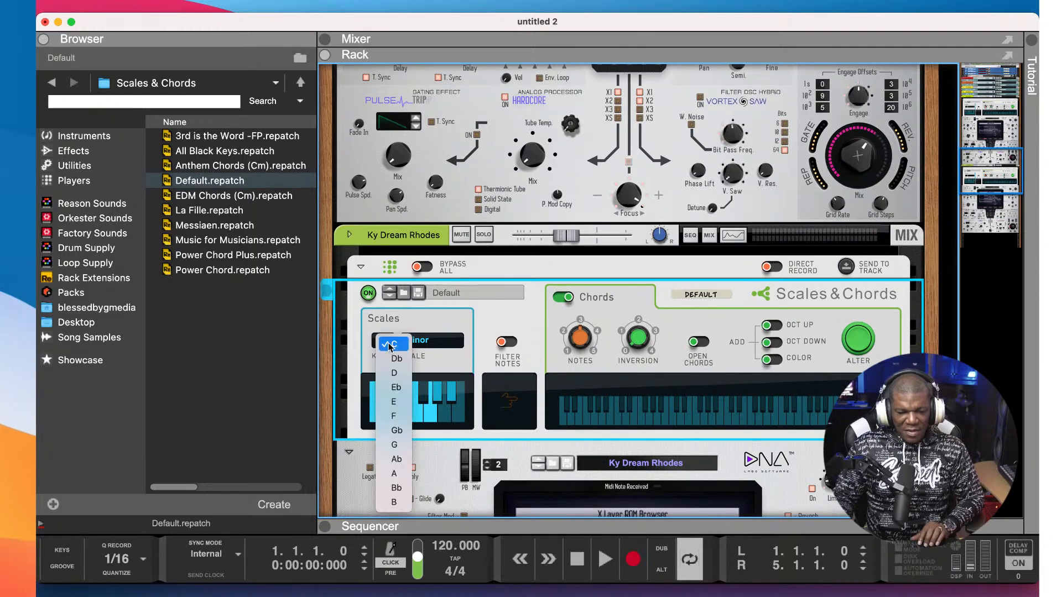
pyautogui.click(394, 402)
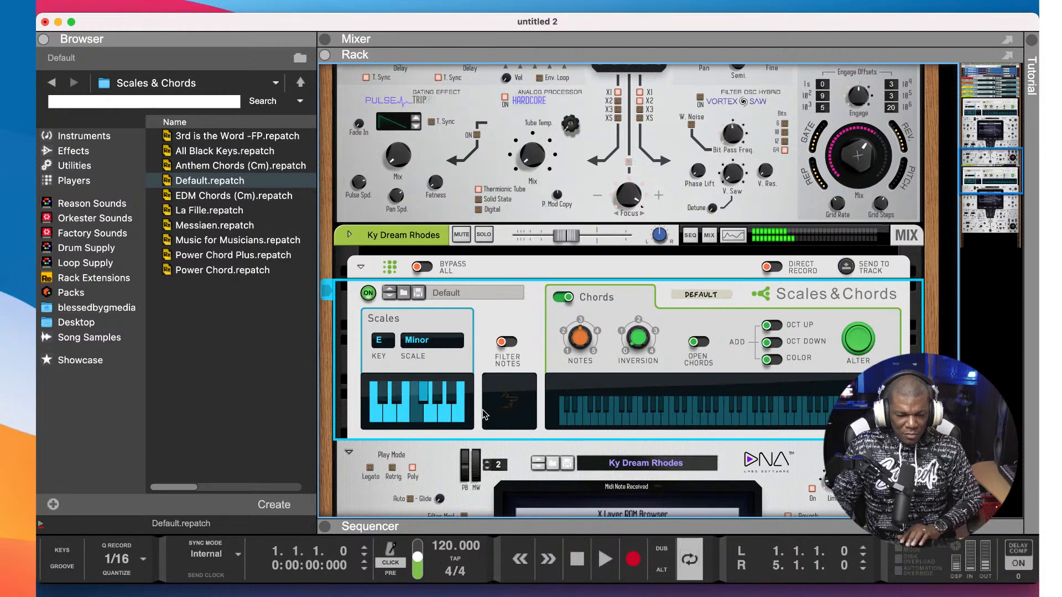
# - Browse replacement patches for the Ky Dream Rhodes Glacius and show the rest of its Keys folder
pyautogui.scroll(-5, 575, 414)
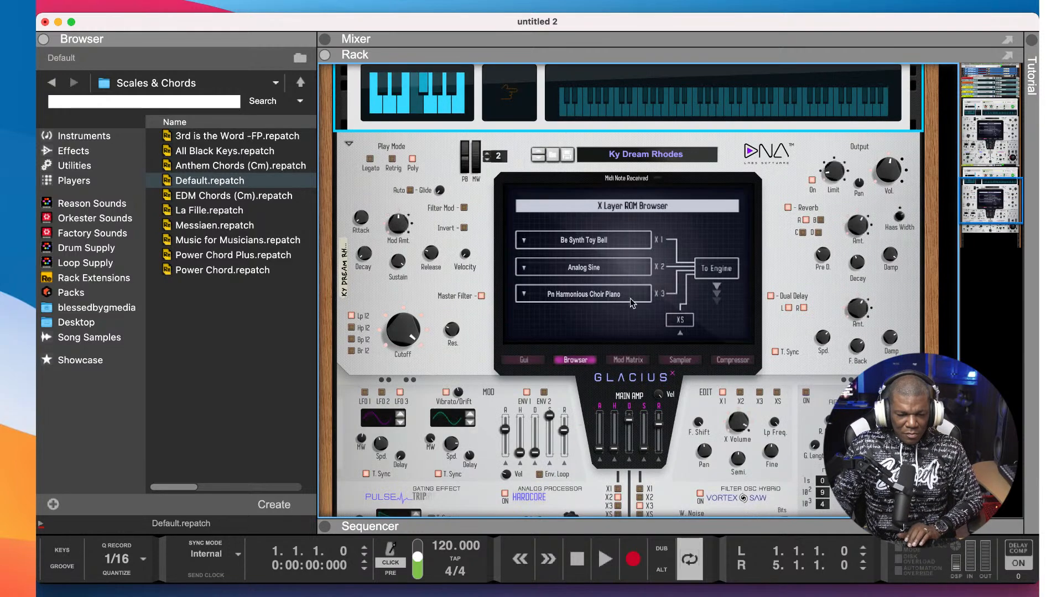
pyautogui.click(553, 155)
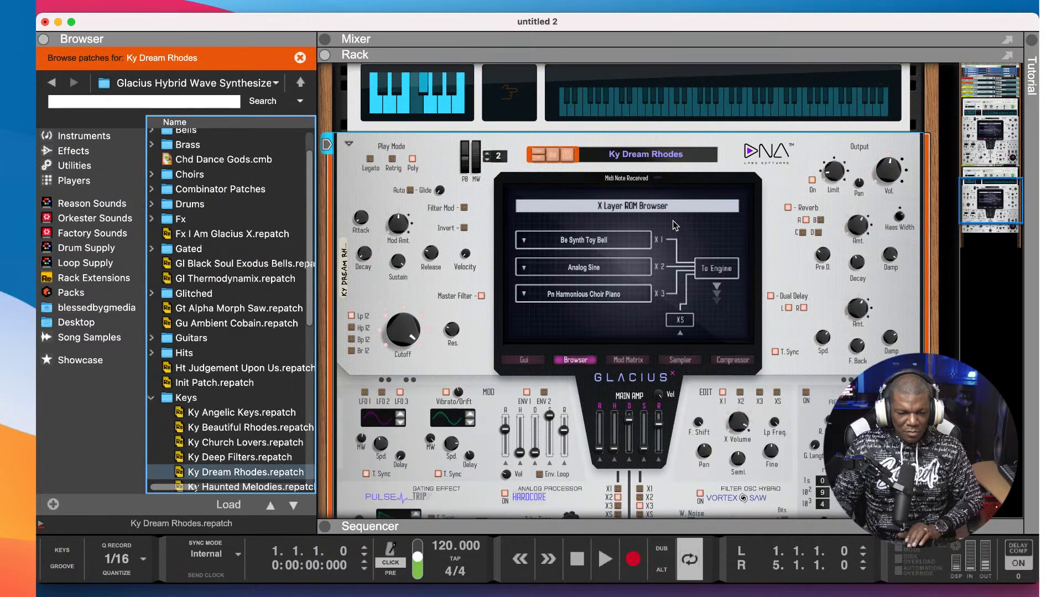
pyautogui.scroll(-5, 286, 389)
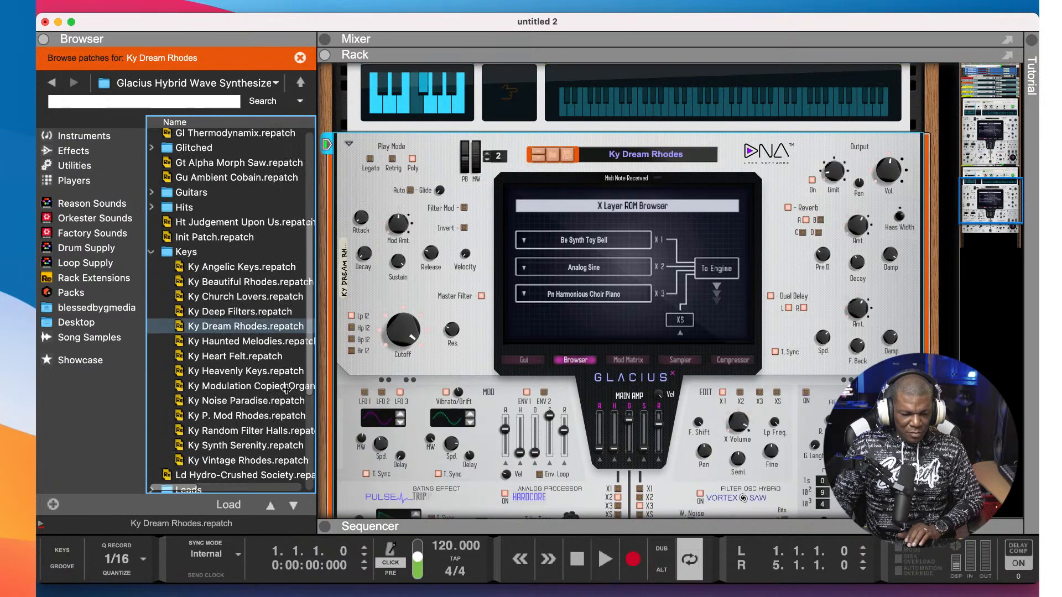
# - Audition the Glacius Keys patches from Ky Haunted Melodies through Ky Heart Felt to Ky Modulation Copied Organ
pyautogui.click(239, 342)
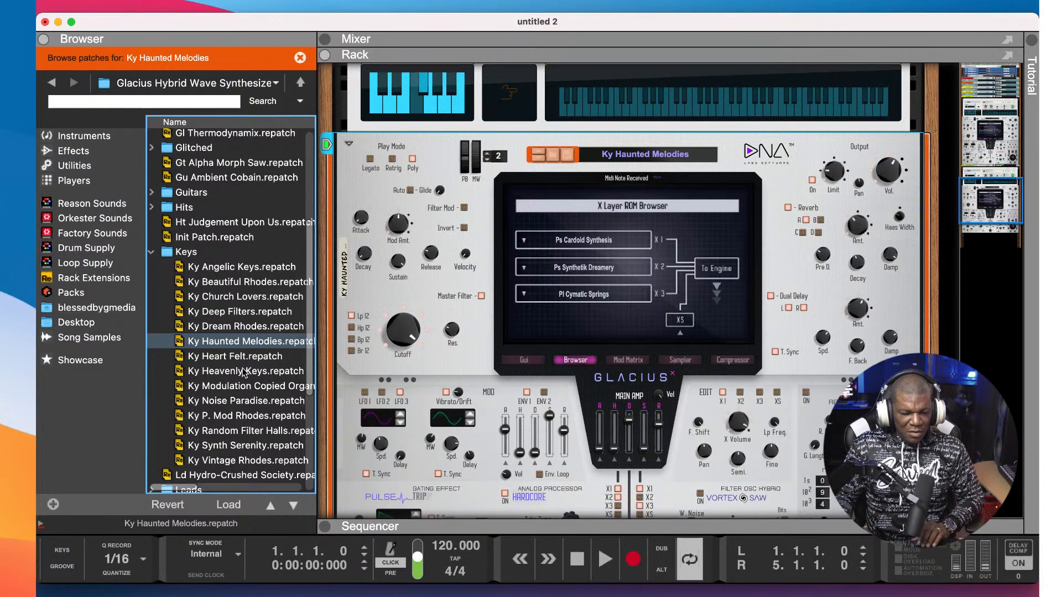
pyautogui.click(243, 359)
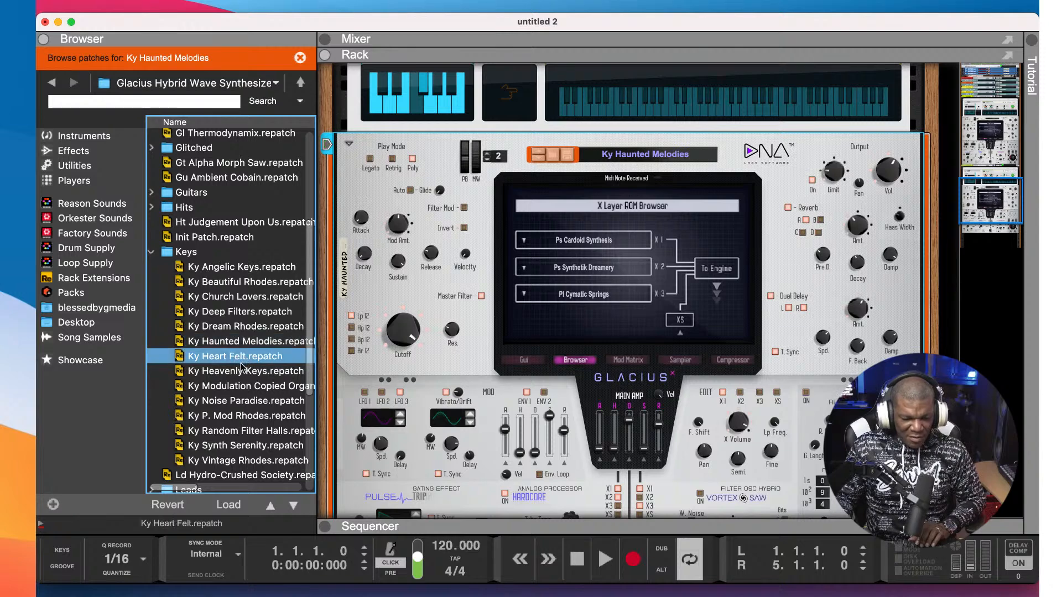
pyautogui.click(237, 374)
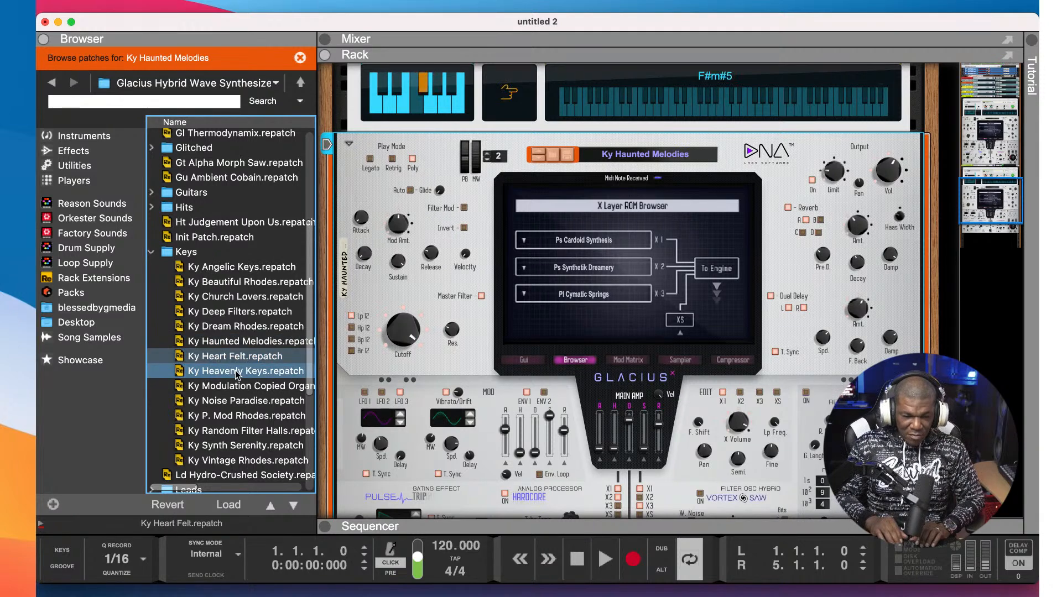
pyautogui.click(227, 359)
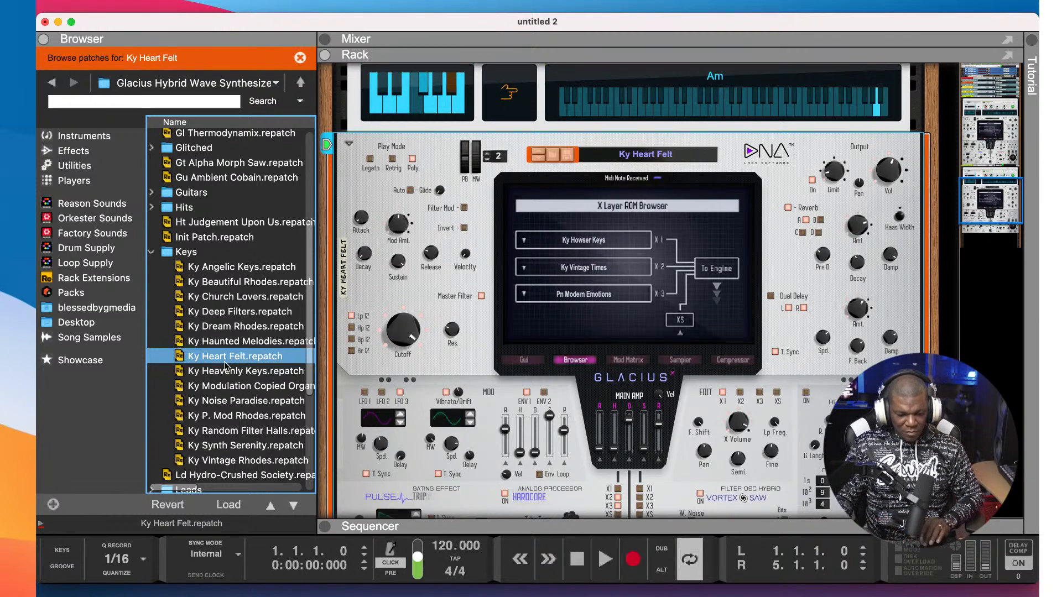
pyautogui.click(224, 370)
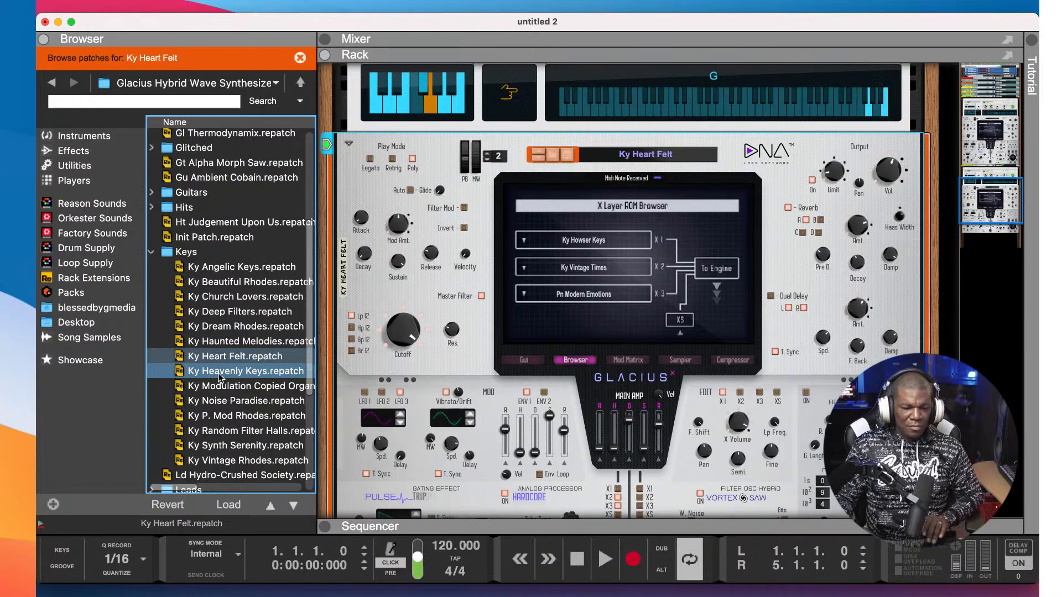
pyautogui.click(219, 387)
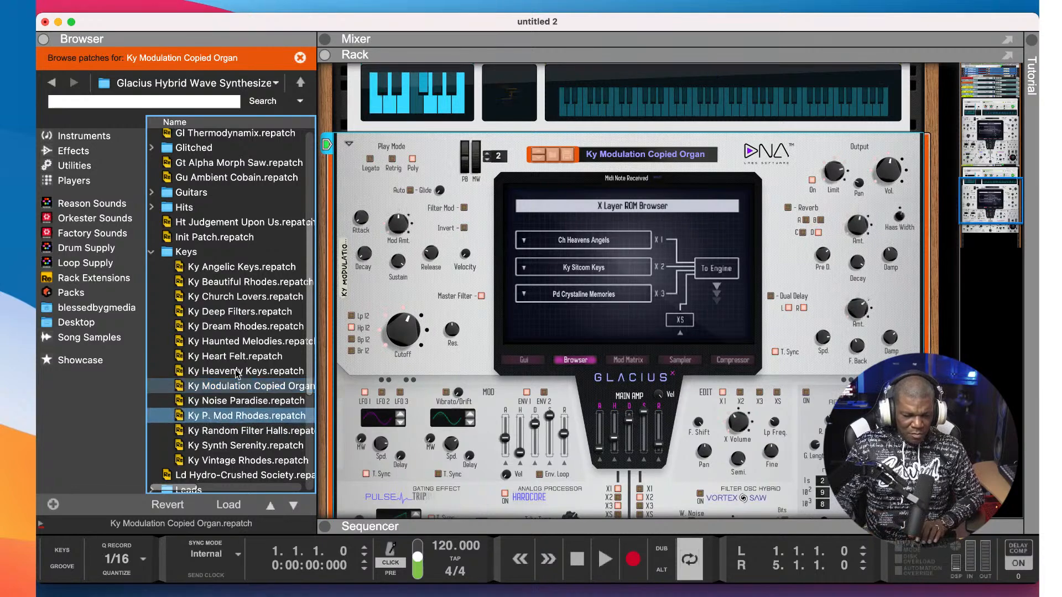
# - Try Pn Arena Ambience from the Glacius Pianos folder, and load Pn BitPasser Emotions in its place
pyautogui.scroll(-5, 238, 374)
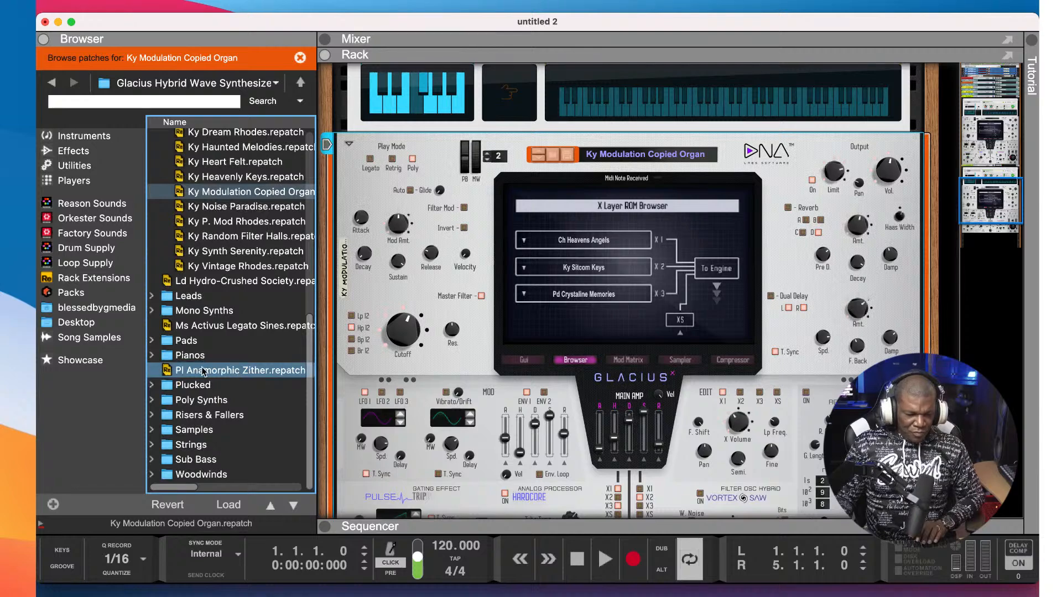
pyautogui.click(153, 358)
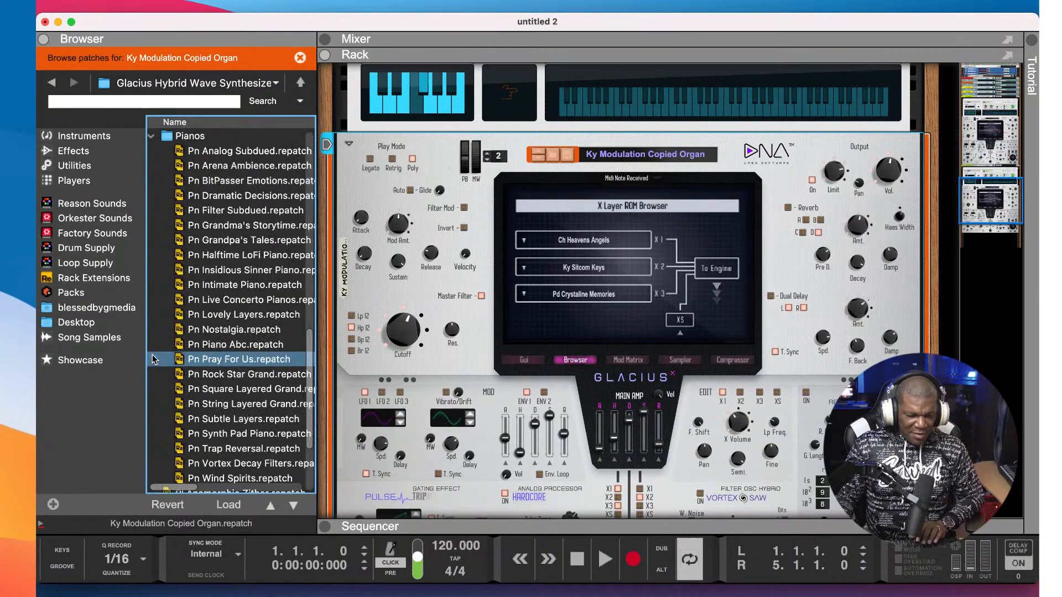
pyautogui.click(243, 168)
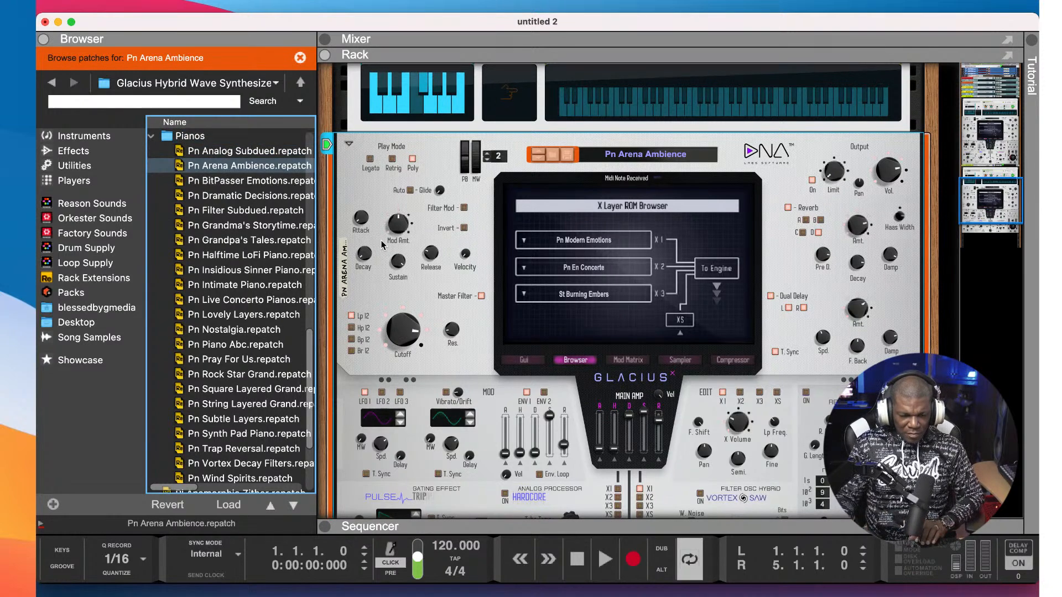
pyautogui.scroll(5, 496, 288)
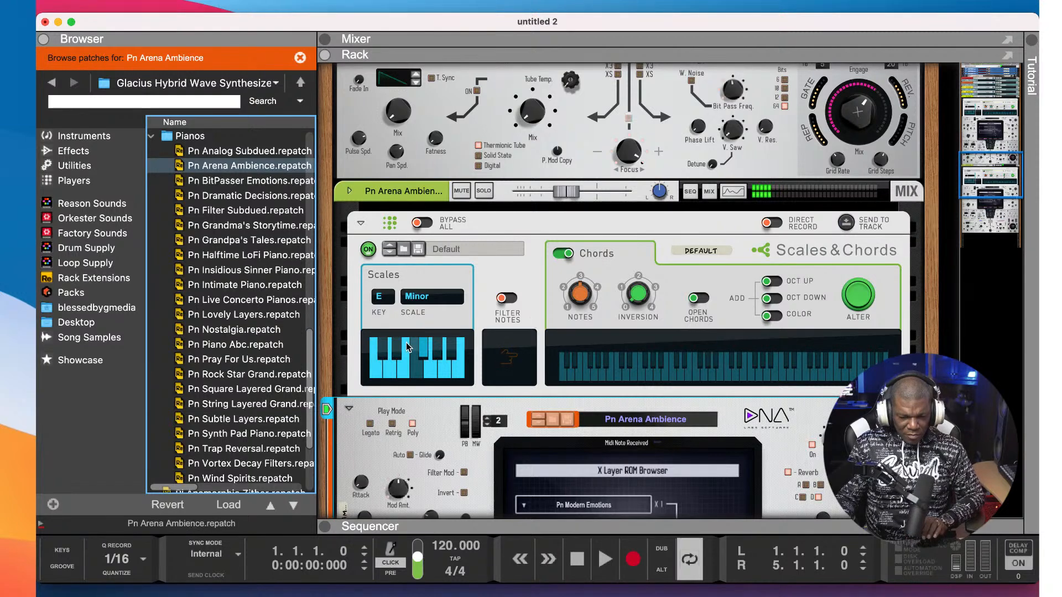
pyautogui.click(253, 183)
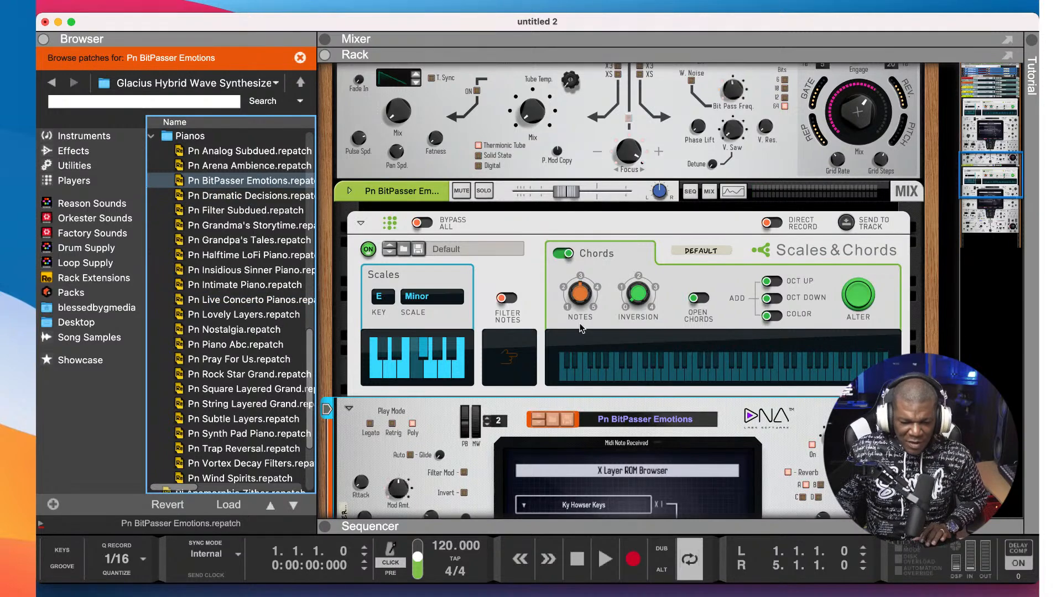
# - Turn on Oct Up in the Pn BitPasser Emotions Scales & Chords player and try out its Inversion and Color controls
pyautogui.click(569, 343)
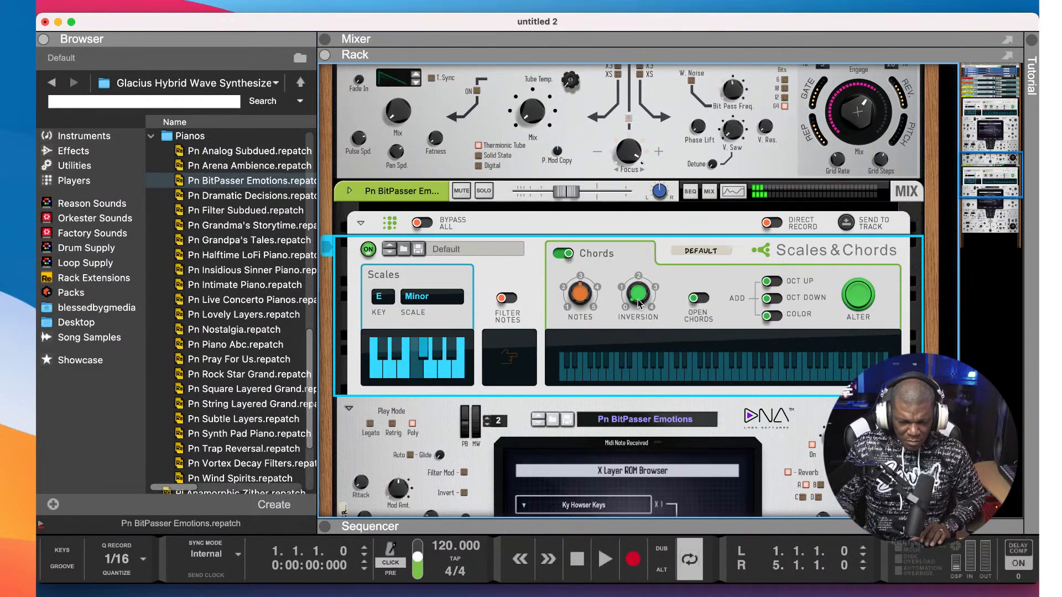
pyautogui.moveTo(638, 296)
pyautogui.mouseDown()
pyautogui.moveTo(644, 268)
pyautogui.moveTo(636, 301)
pyautogui.moveTo(639, 284)
pyautogui.mouseUp()
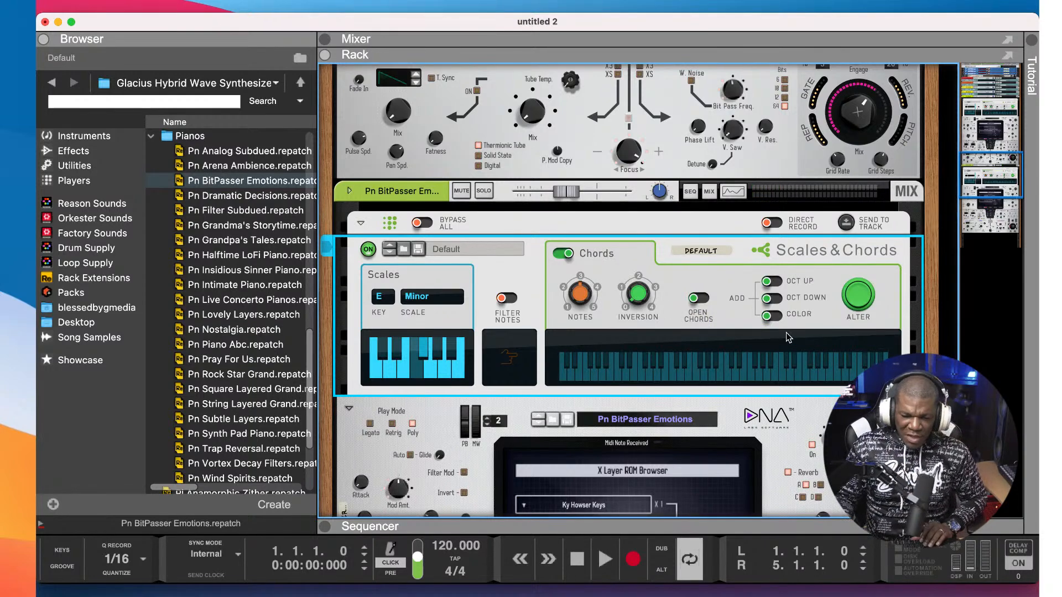
pyautogui.click(780, 285)
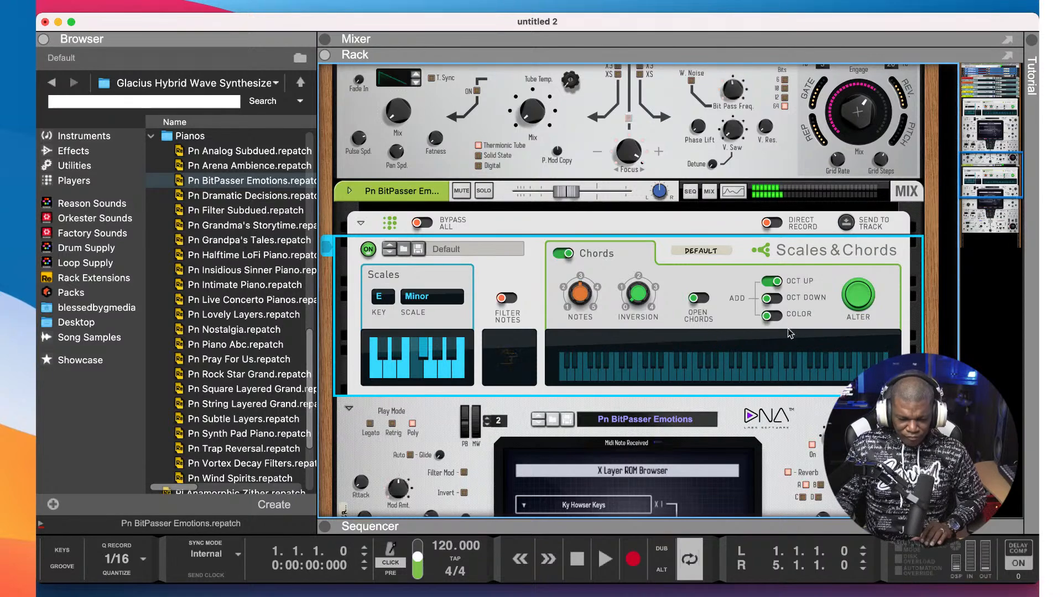
pyautogui.click(776, 317)
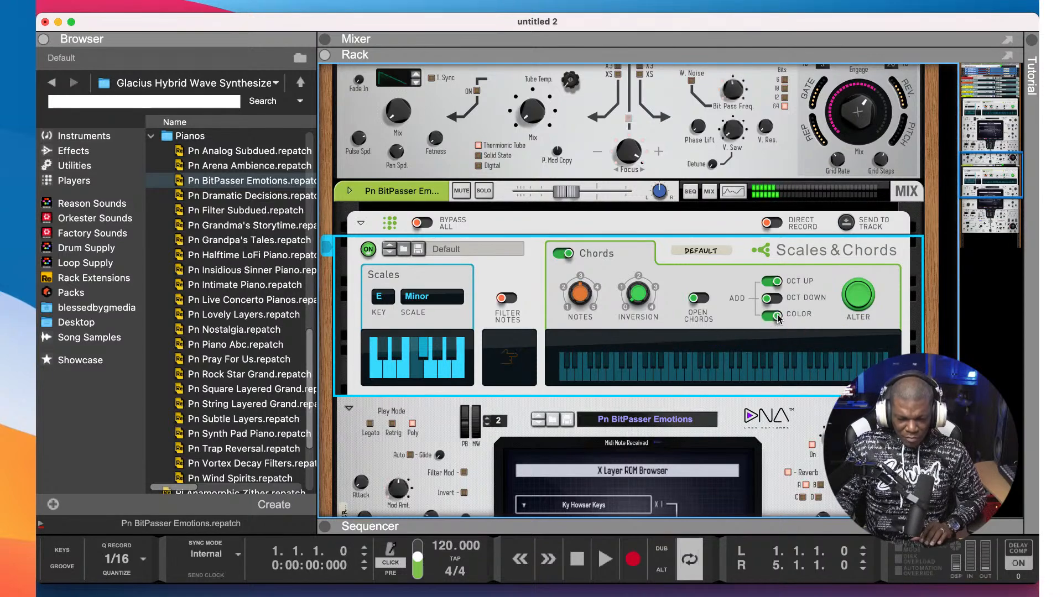
pyautogui.click(777, 316)
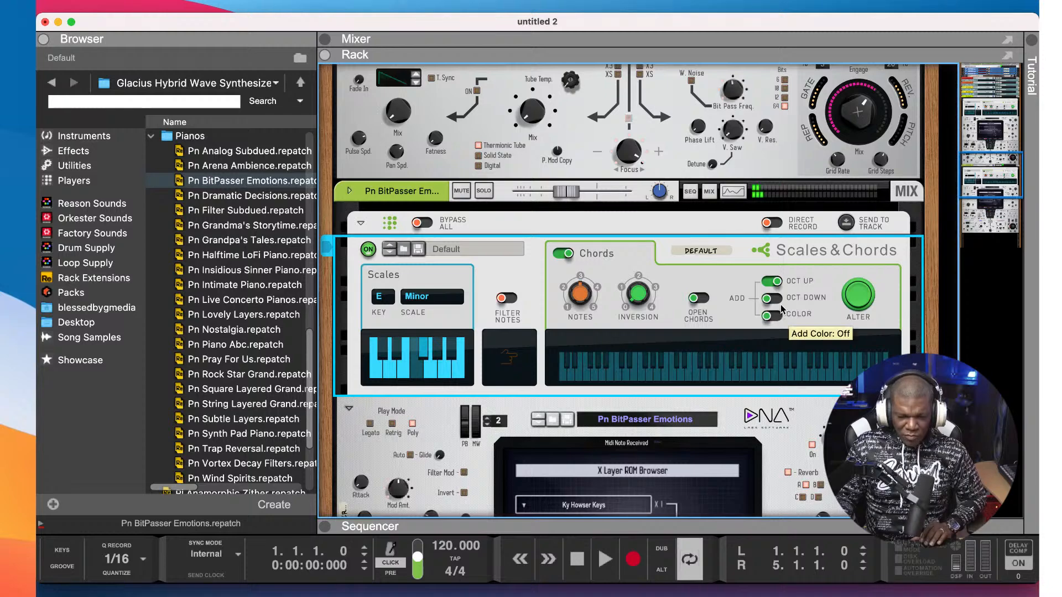
# - Turn on Oct Down in the Pn BitPasser Emotions Scales & Chords player
pyautogui.click(781, 301)
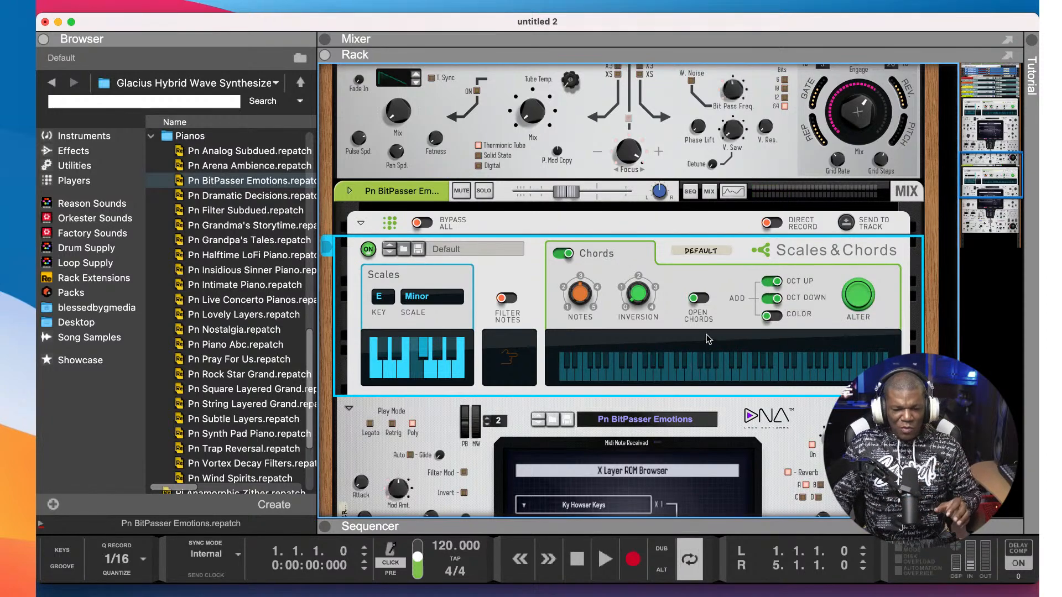
pyautogui.scroll(-3, 689, 323)
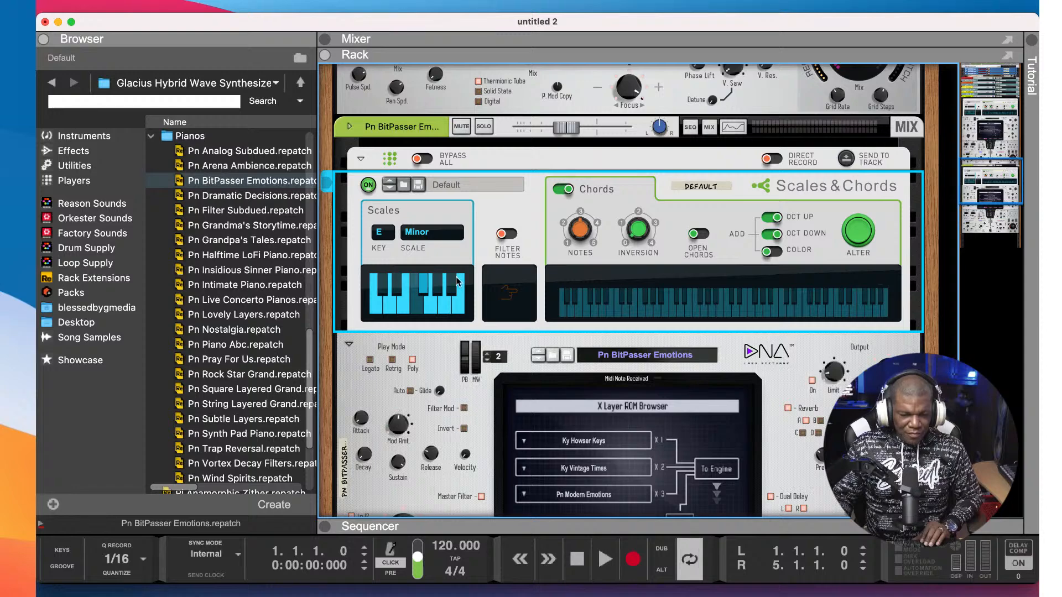
# - Show the sequencer below the rack and arm the SNR MB track for recording
pyautogui.scroll(10, 457, 281)
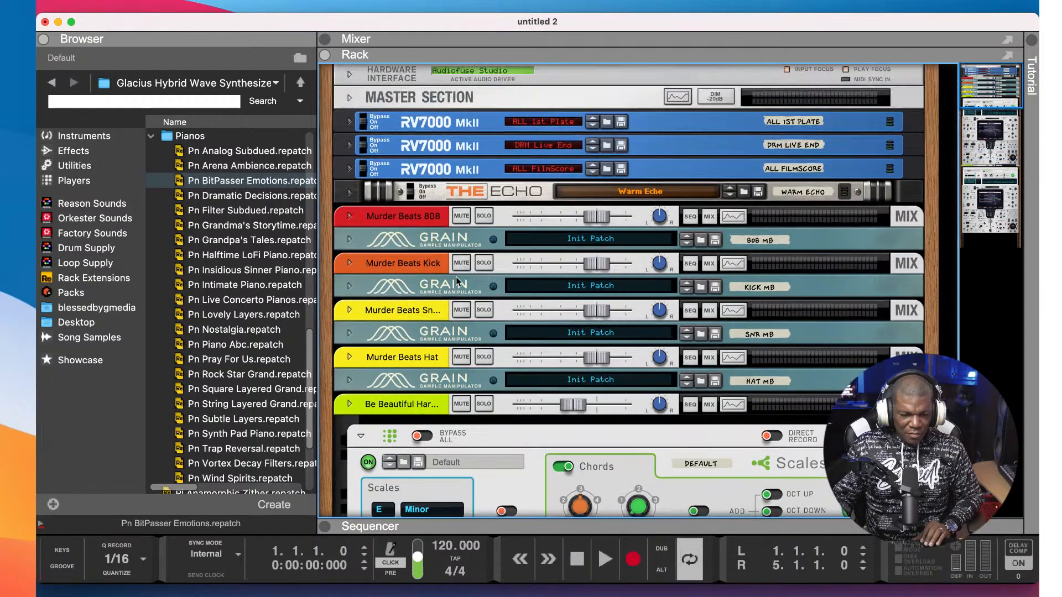
pyautogui.scroll(-2, 456, 277)
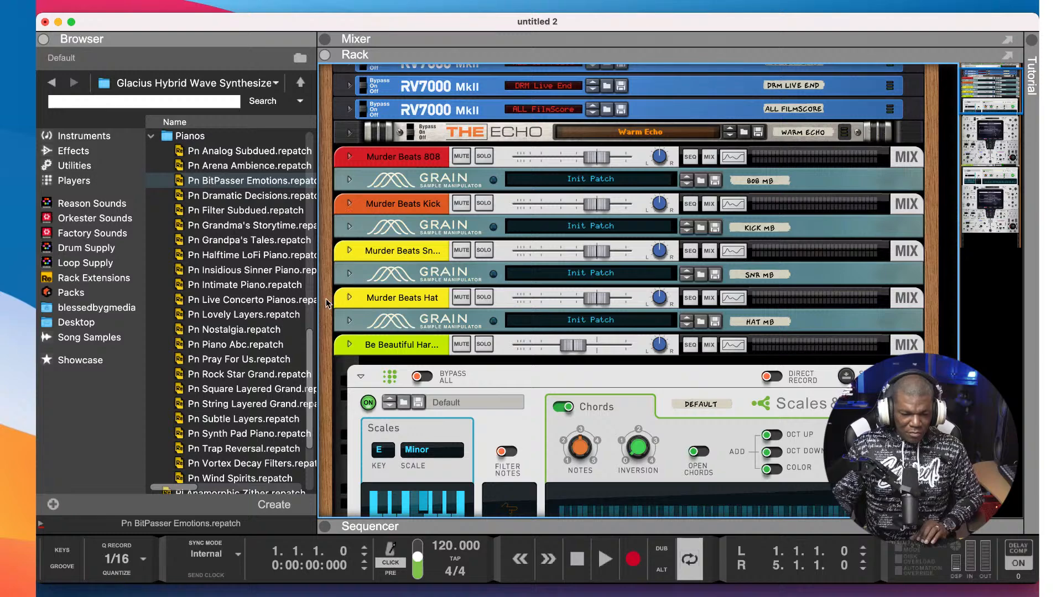
pyautogui.click(289, 344)
pyautogui.scroll(-11, 433, 456)
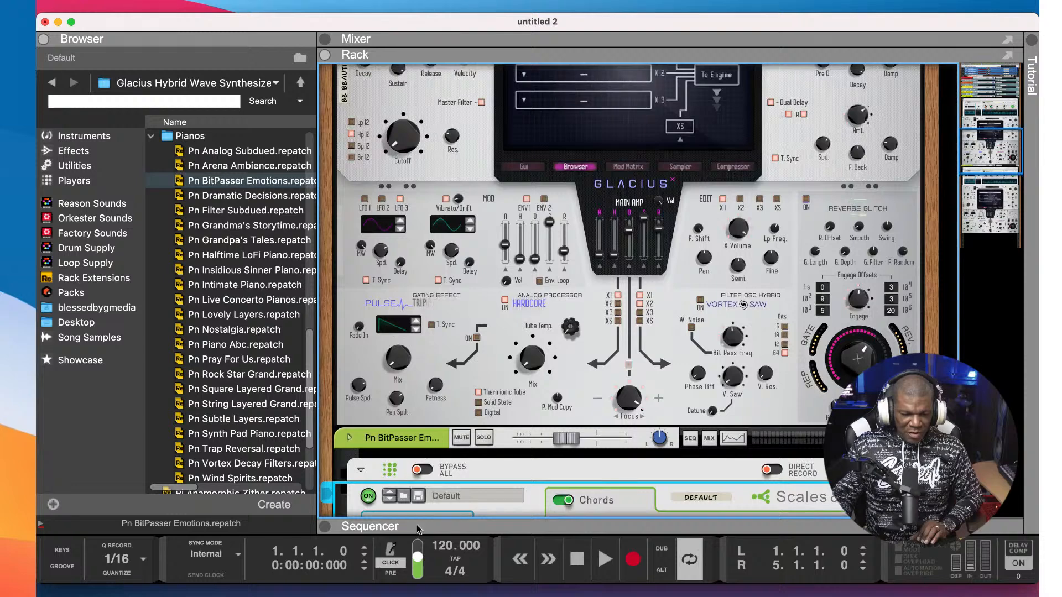
pyautogui.click(325, 526)
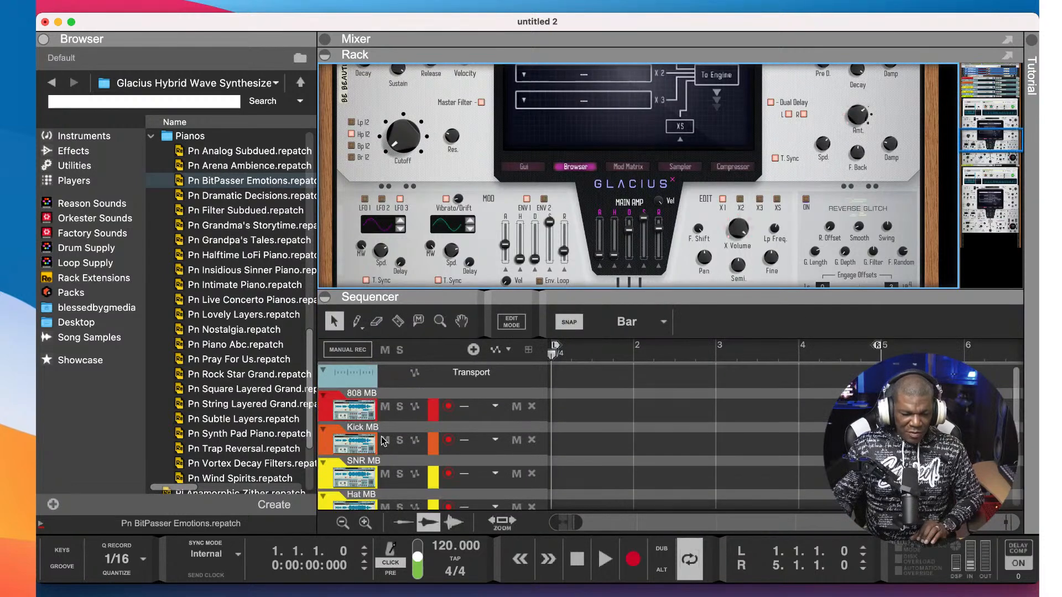
pyautogui.click(448, 477)
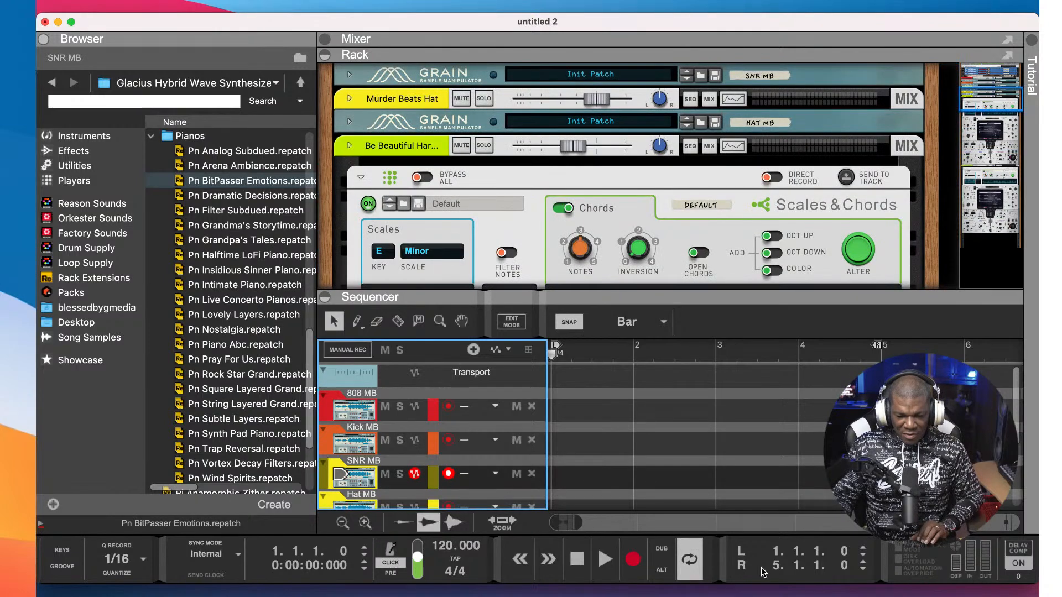
# - Set the loop's right locator to bar 8 and the tempo to 150 BPM
pyautogui.moveTo(775, 564)
pyautogui.mouseDown()
pyautogui.moveTo(774, 548)
pyautogui.moveTo(774, 559)
pyautogui.mouseUp()
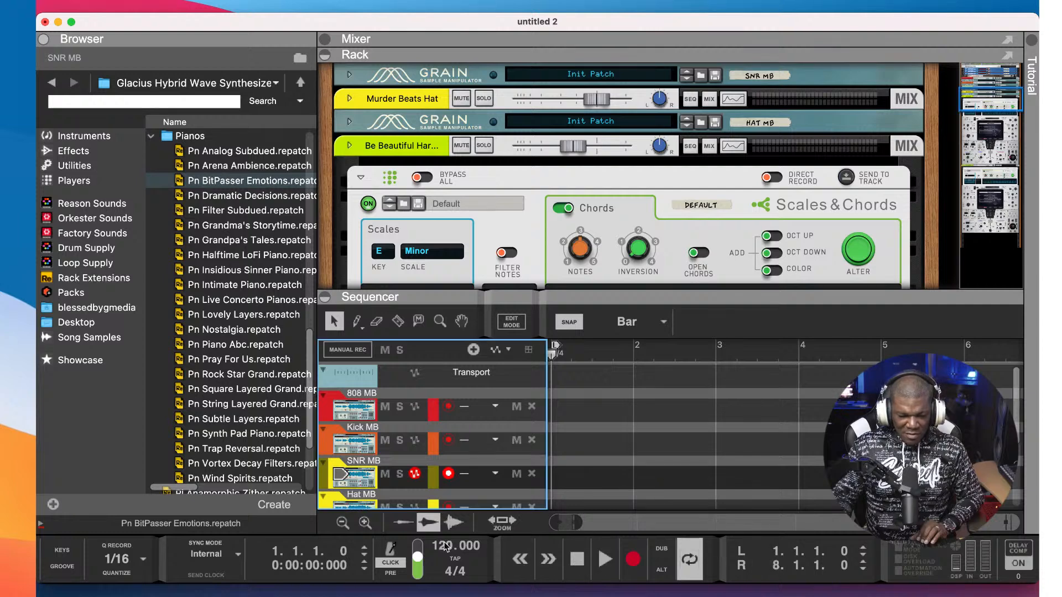
pyautogui.moveTo(446, 547); pyautogui.dragTo(441, 462)
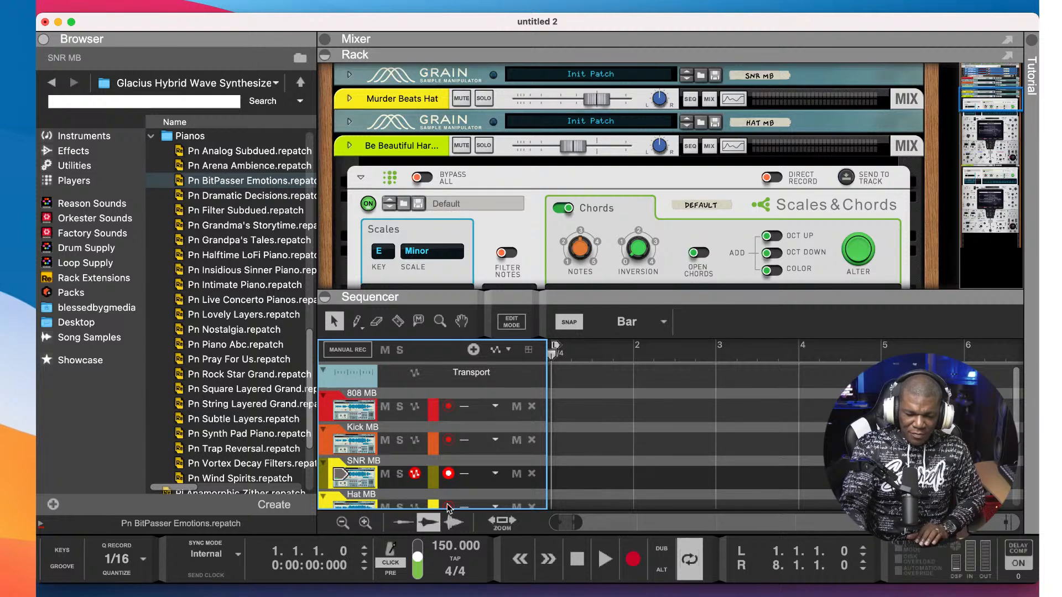
pyautogui.press('super+Return')
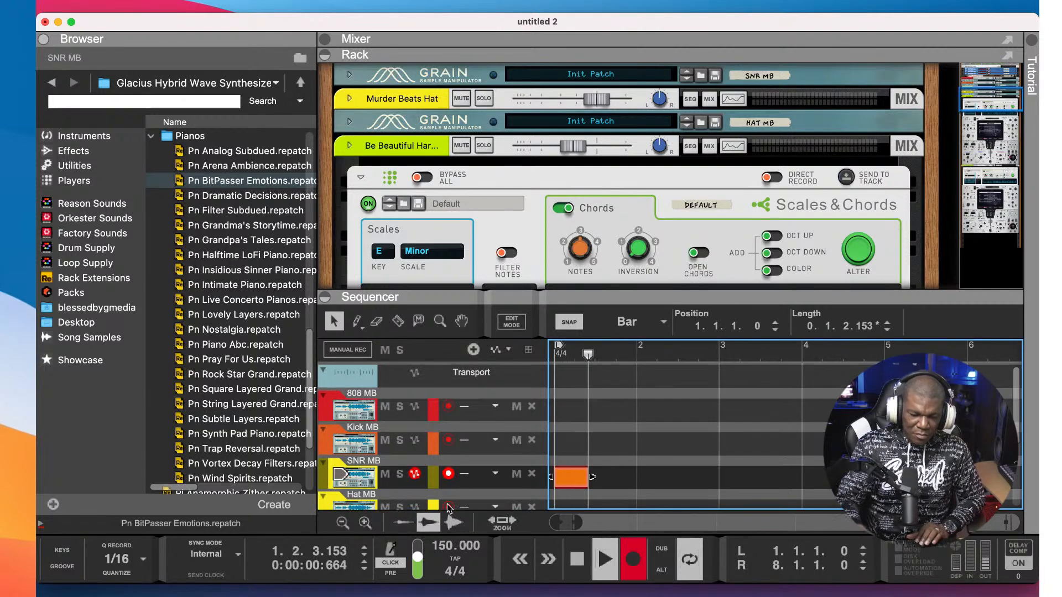
pyautogui.press('space')
pyautogui.press('space')
pyautogui.press('super+z')
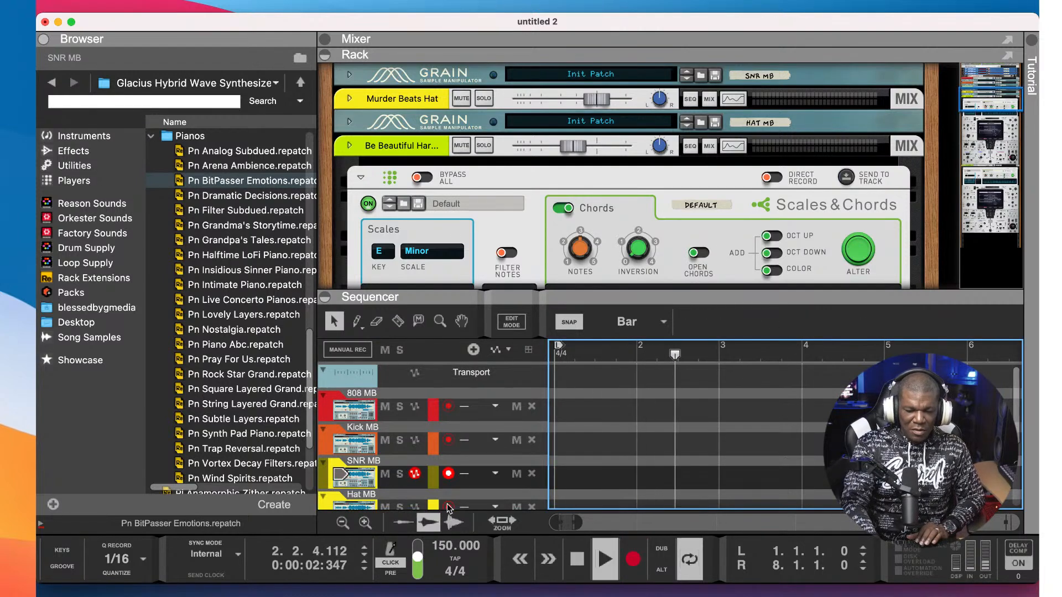
pyautogui.press('space')
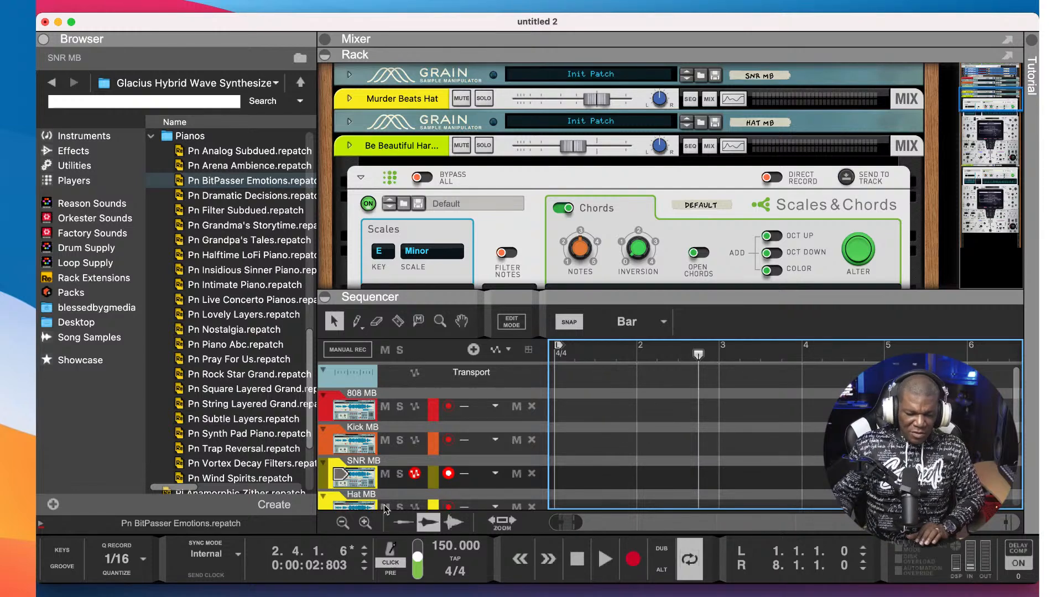
# - Turn on the precount and record one snare hit per bar on the SNR MB track from the song's start
pyautogui.click(392, 575)
pyautogui.hotkey('shift', 'Return')
pyautogui.hotkey('shift', 'Return')
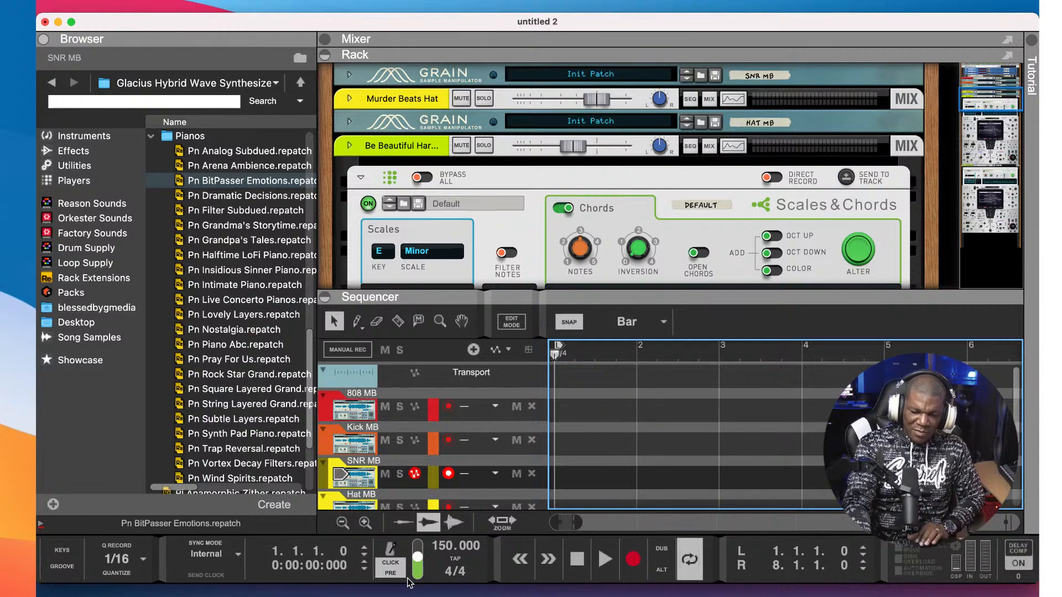
pyautogui.press('super+Return')
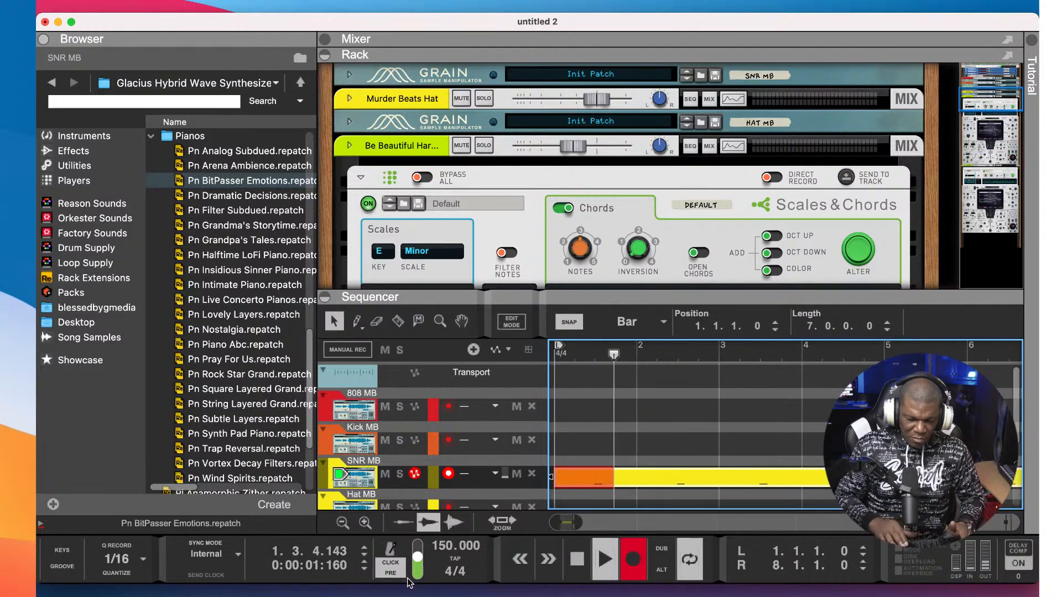
pyautogui.press('space')
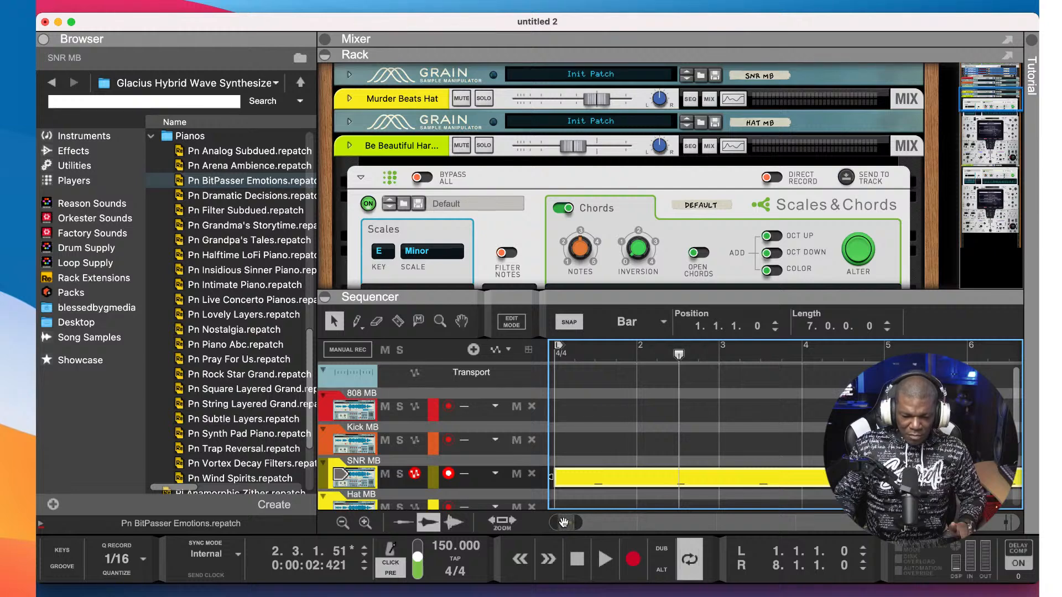
# - Extend the SNR MB clip to a length of 8 bars and fit the whole clip in view
pyautogui.click(503, 523)
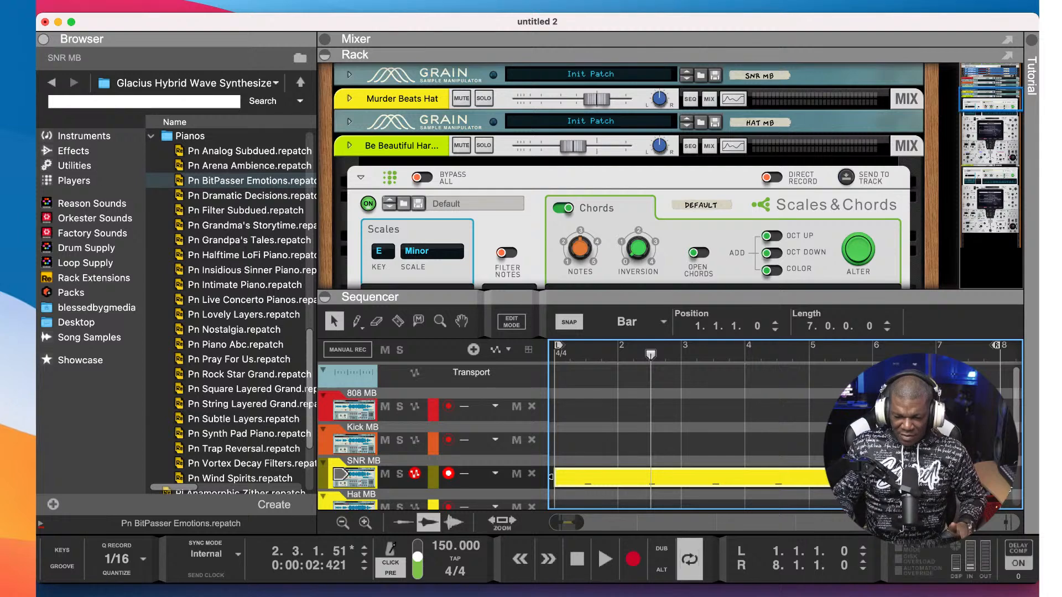
pyautogui.moveTo(995, 476); pyautogui.dragTo(1014, 476)
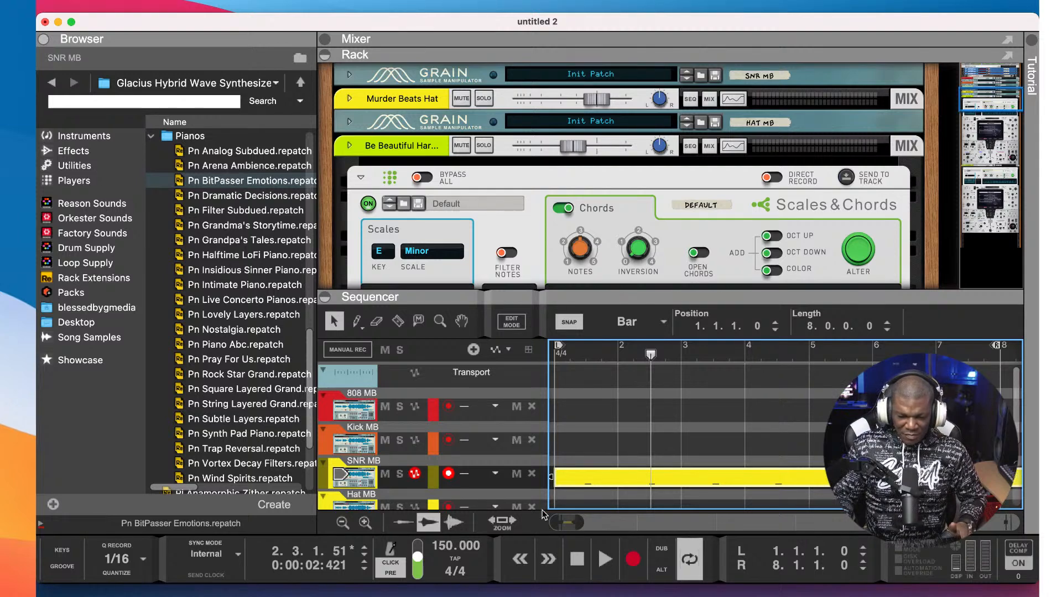
pyautogui.click(502, 521)
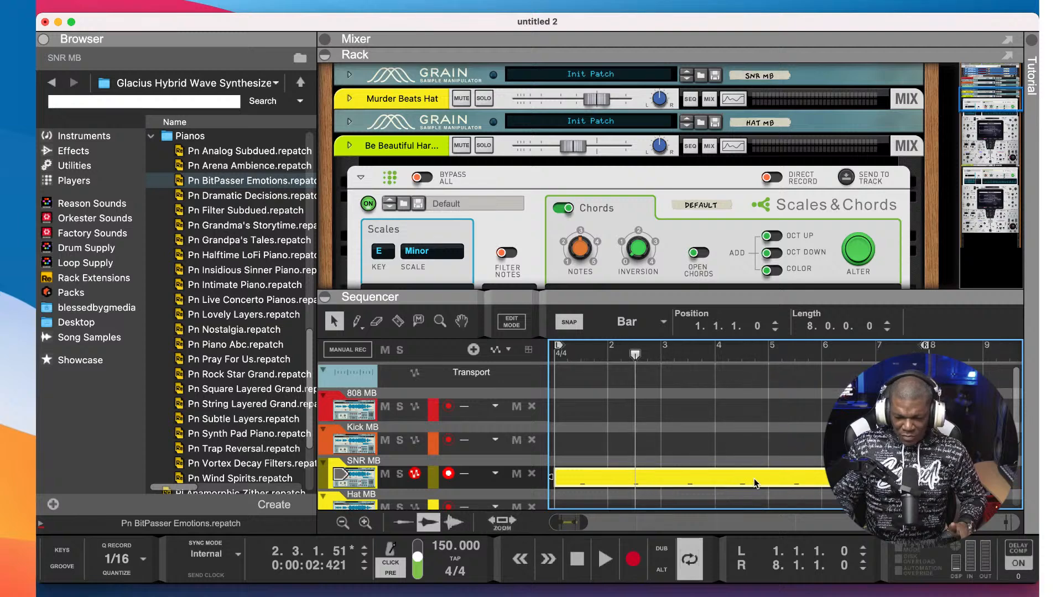
# - Open the SNR MB clip for note editing, enlarge the sequencer and bring all of its C-1 notes into view
pyautogui.doubleClick(769, 476)
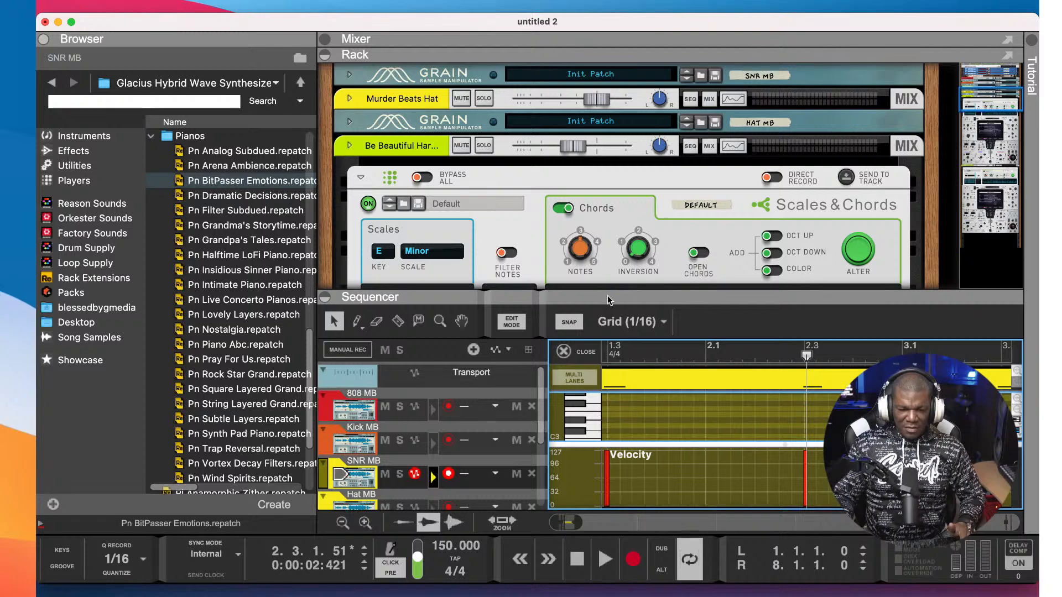
pyautogui.moveTo(607, 292); pyautogui.dragTo(607, 200)
pyautogui.scroll(8, 746, 374)
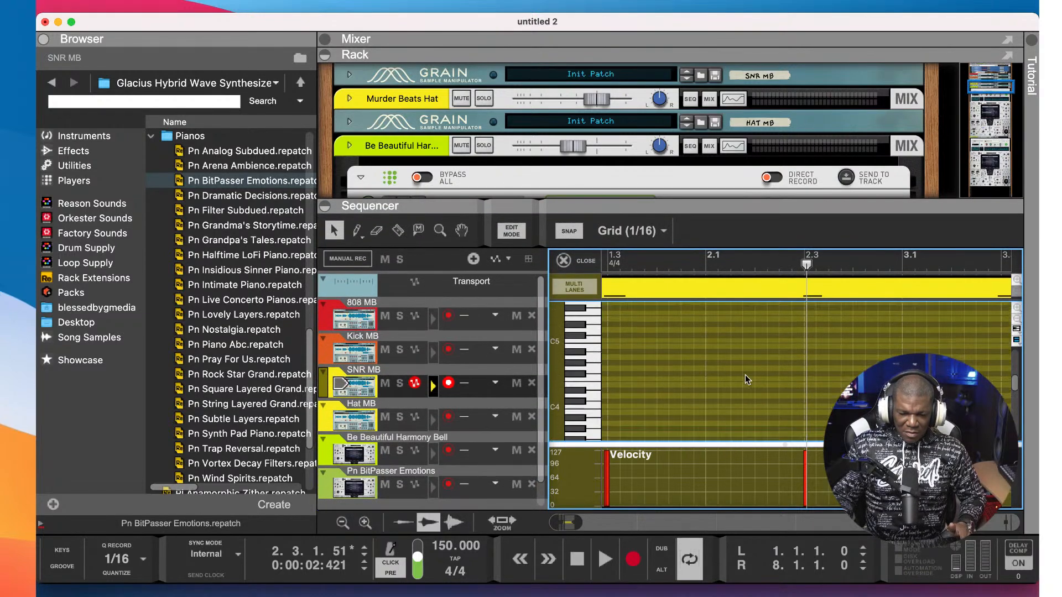
pyautogui.scroll(-15, 744, 379)
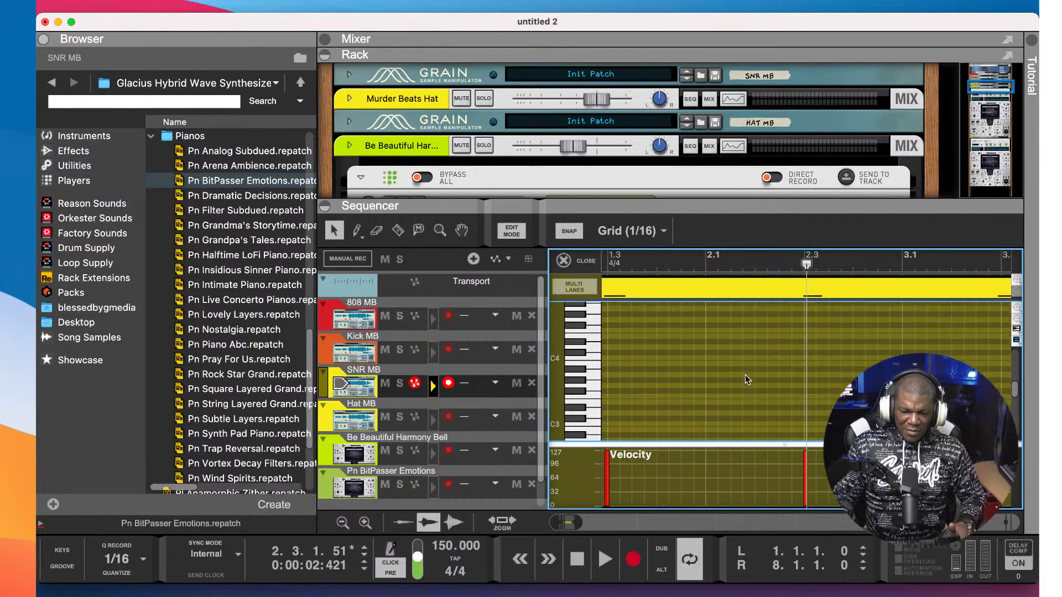
pyautogui.scroll(-2, 745, 374)
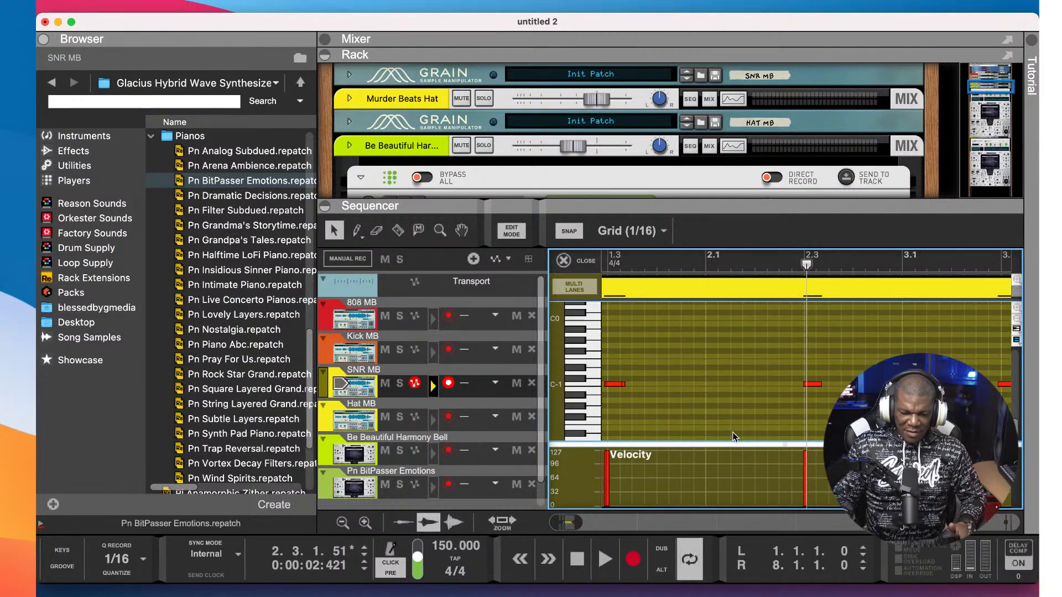
pyautogui.click(502, 521)
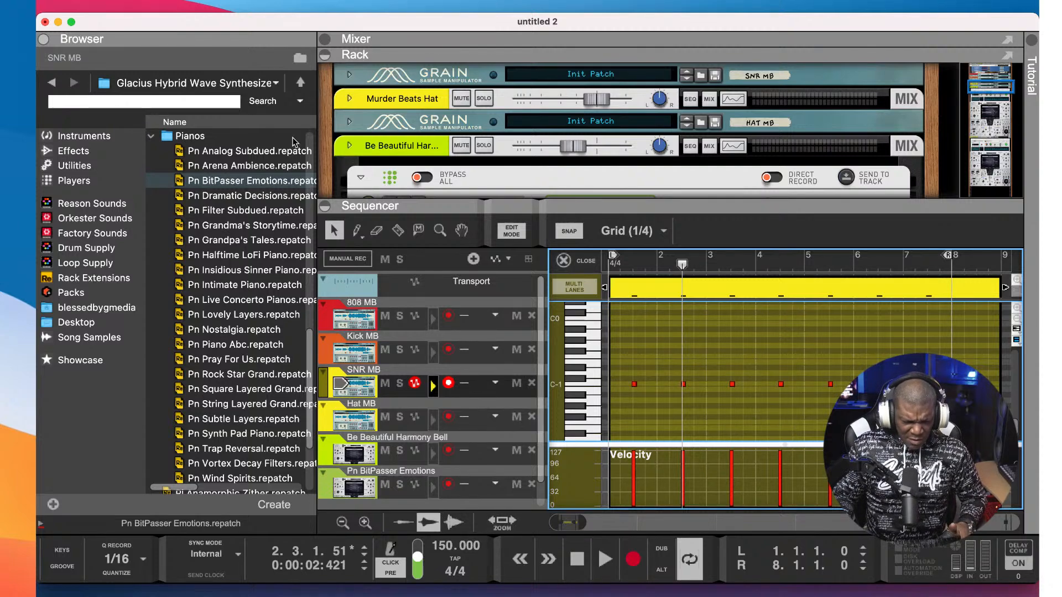
# - Hide the browser, draw a quarter-note C-1 snare hit at position 8.3.1 with the Pencil tool and play the pattern
pyautogui.click(41, 39)
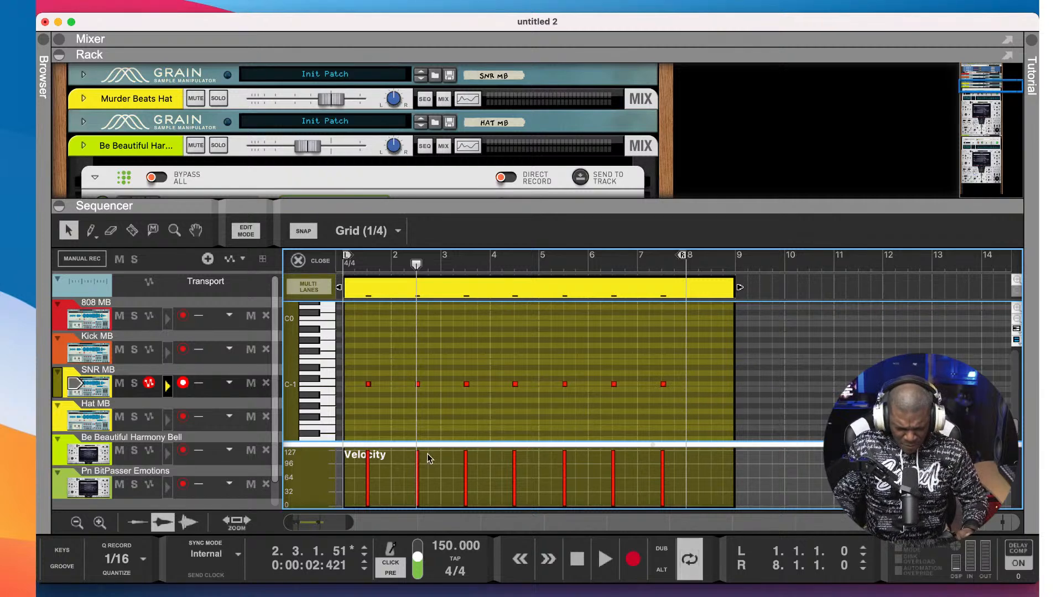
pyautogui.click(90, 230)
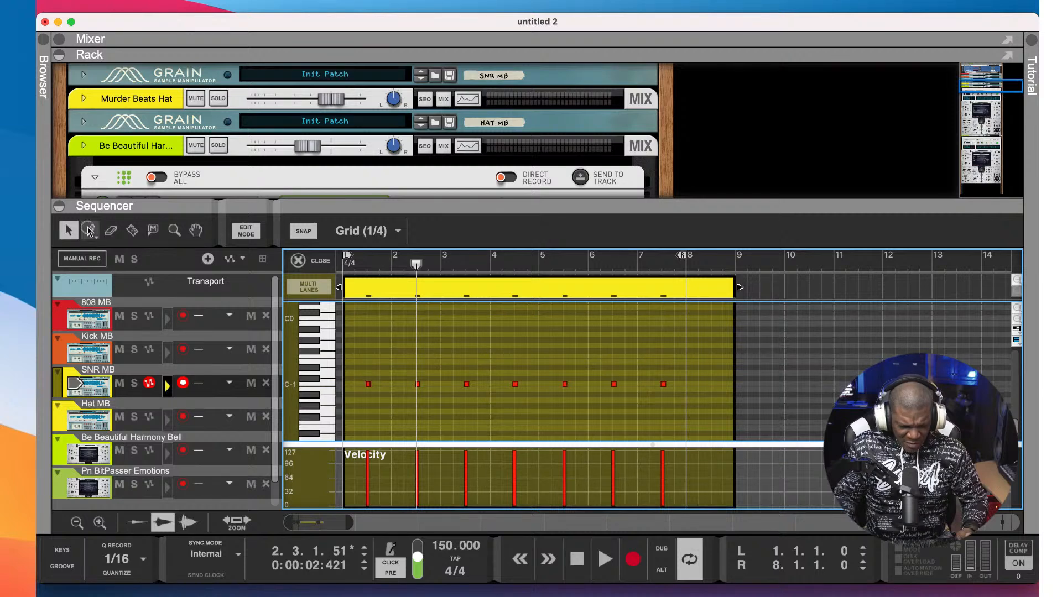
pyautogui.click(715, 383)
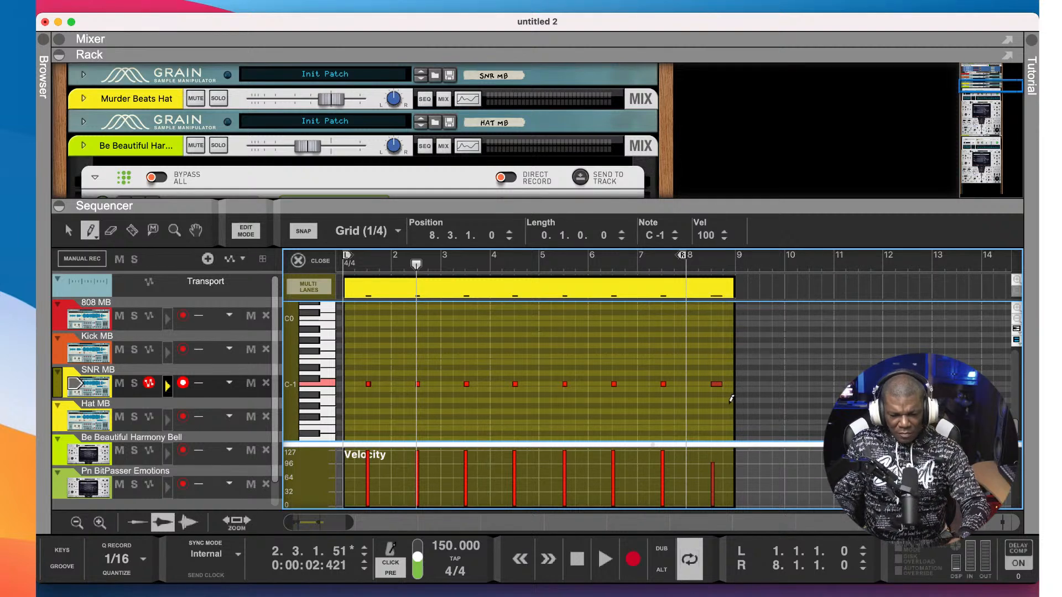
pyautogui.press('space')
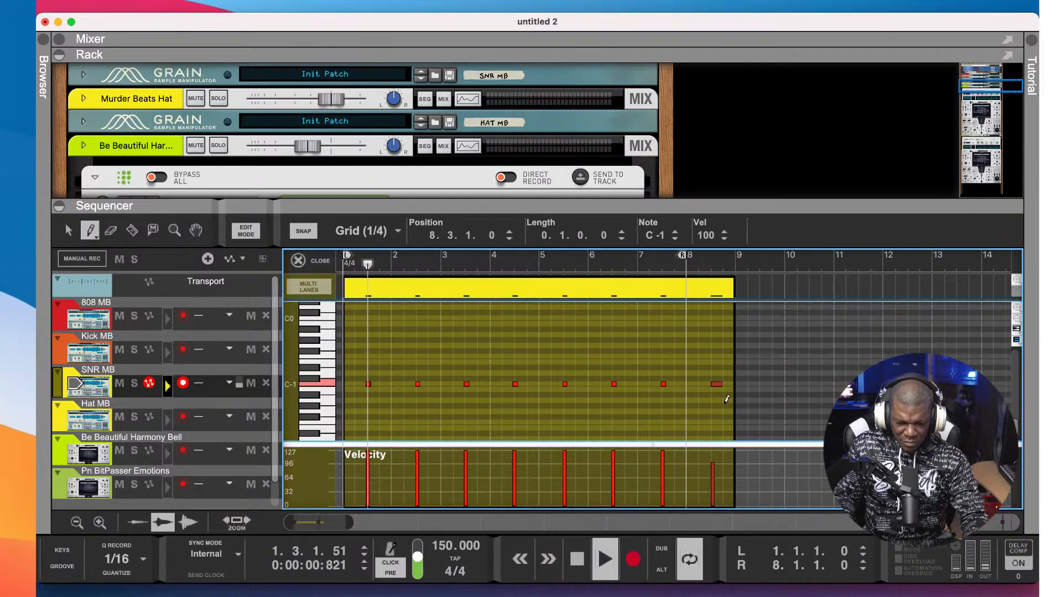
pyautogui.press('space')
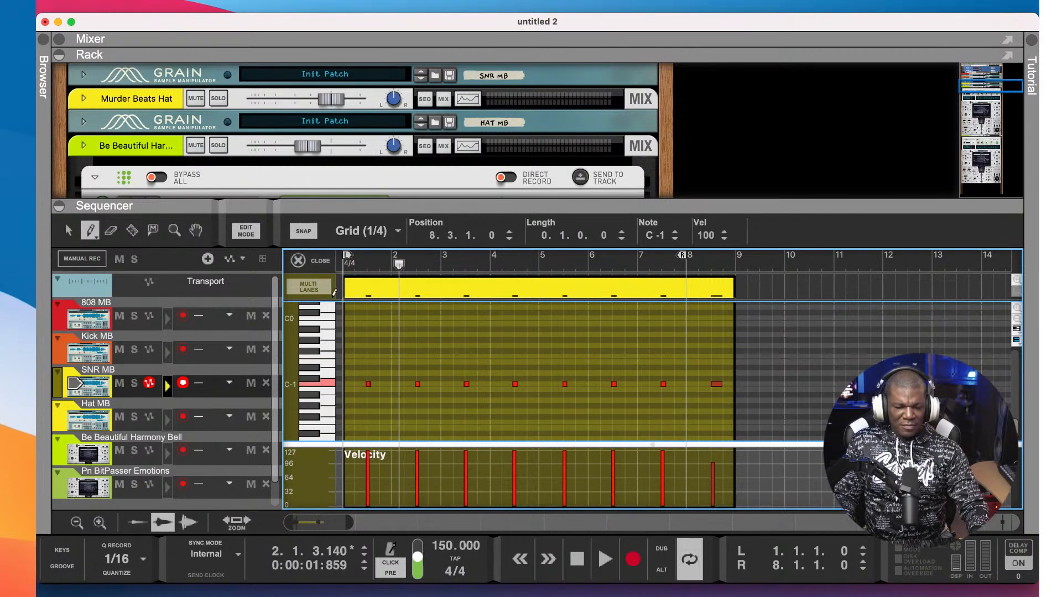
# - Quantize all notes in the SNR MB clip to 1/16 and play the pattern back
pyautogui.click(69, 232)
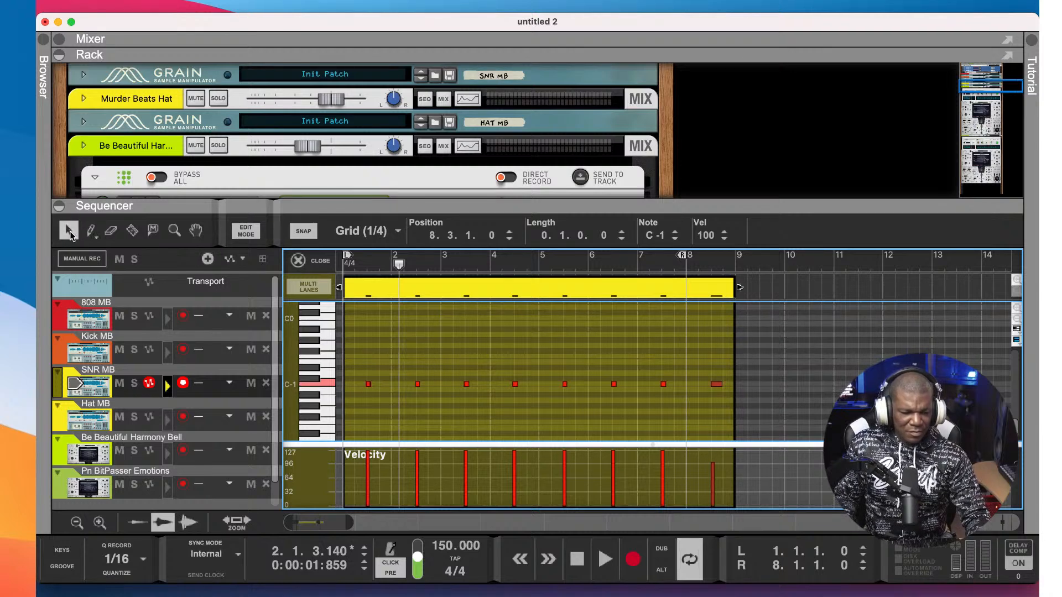
pyautogui.press('super+a')
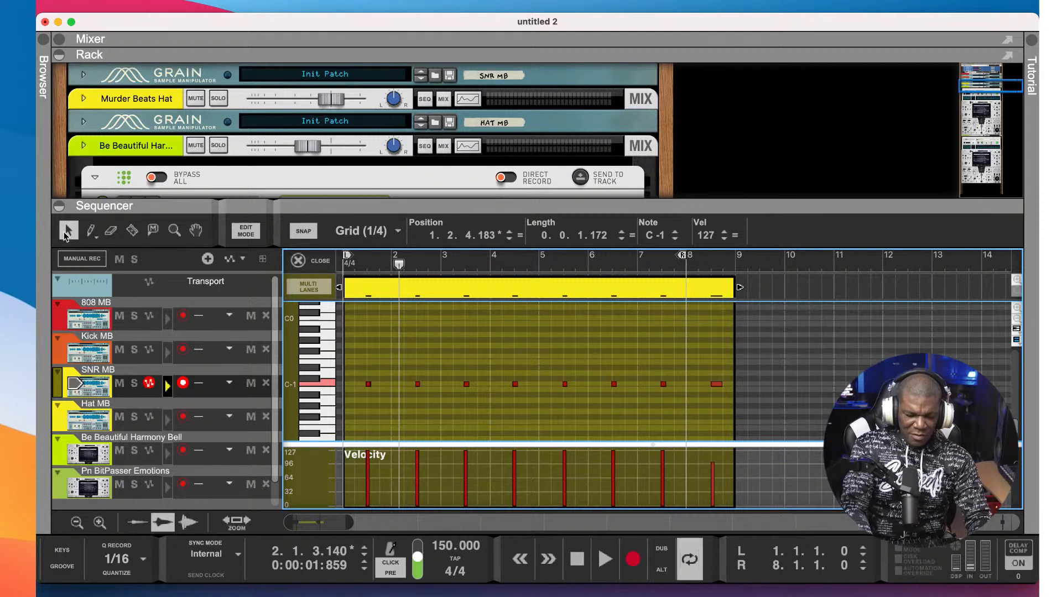
pyautogui.press('super+k')
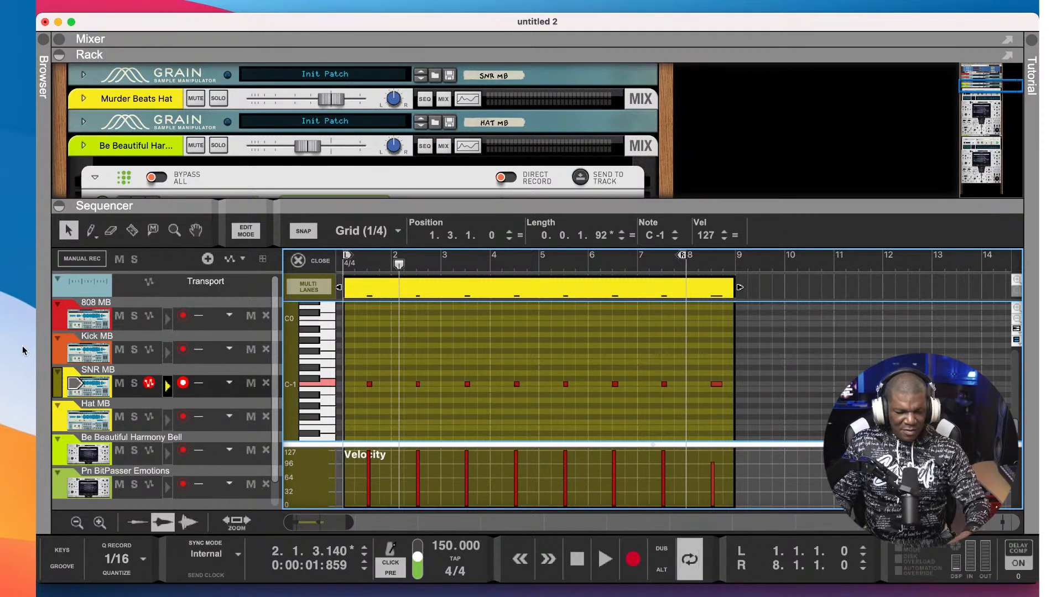
pyautogui.press('space')
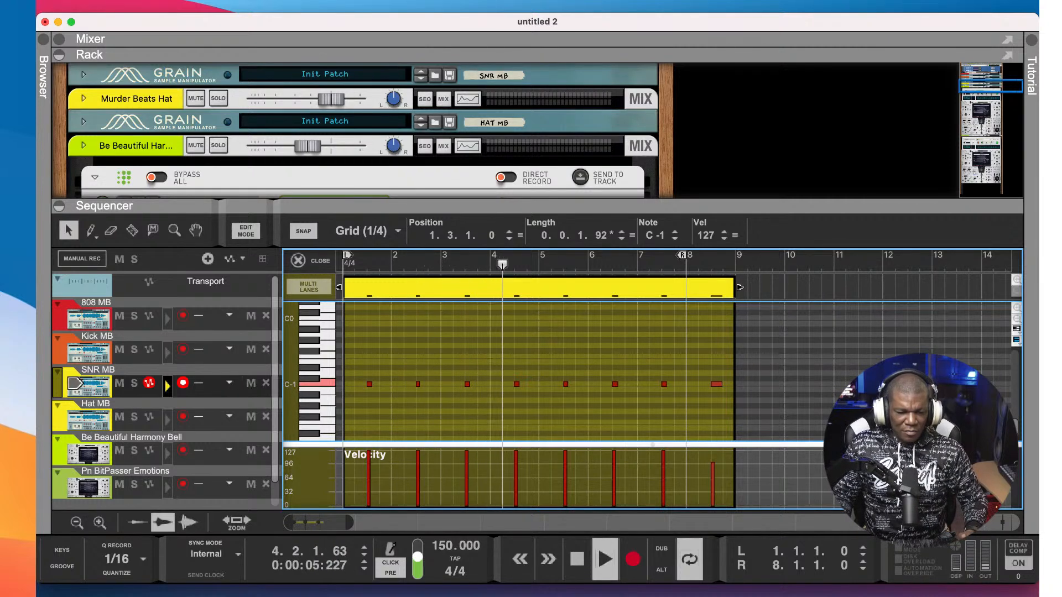
pyautogui.press('super+a')
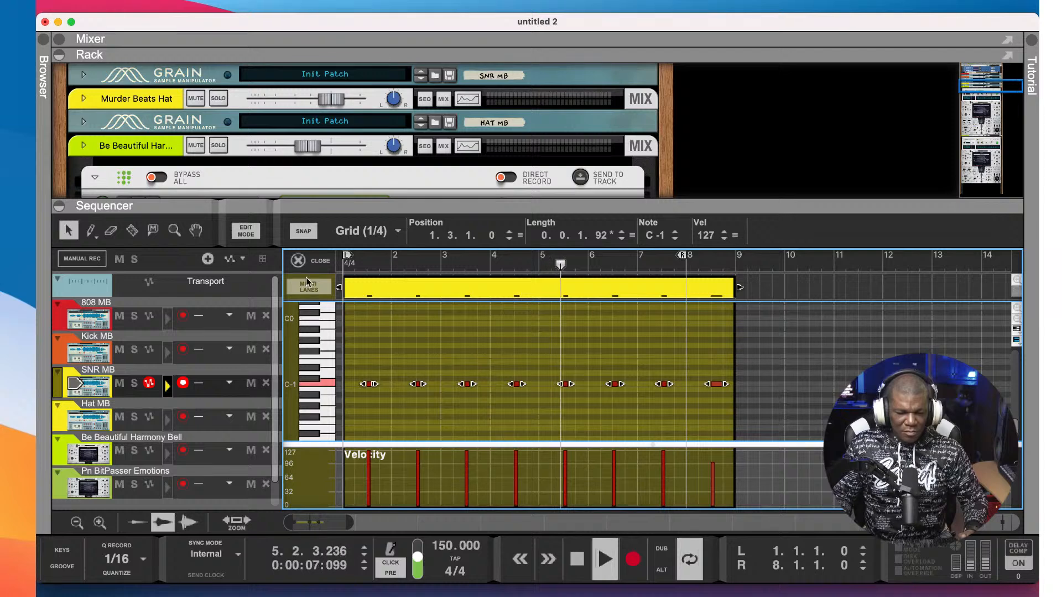
# - Close the snare clip's note editor and arm the Pn BitPasser Emotions track for recording
pyautogui.press('super+e')
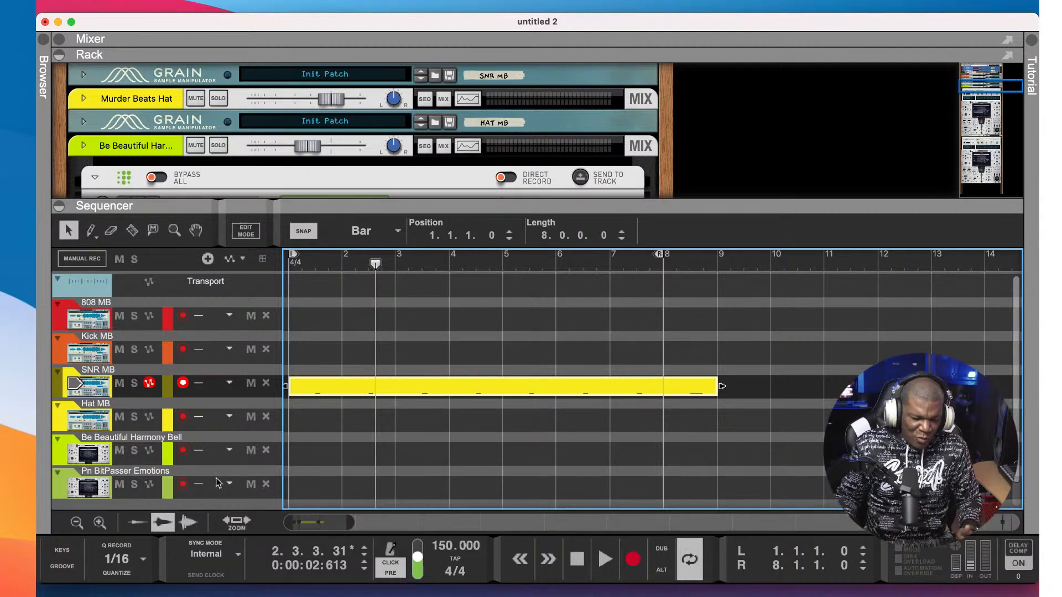
pyautogui.click(183, 483)
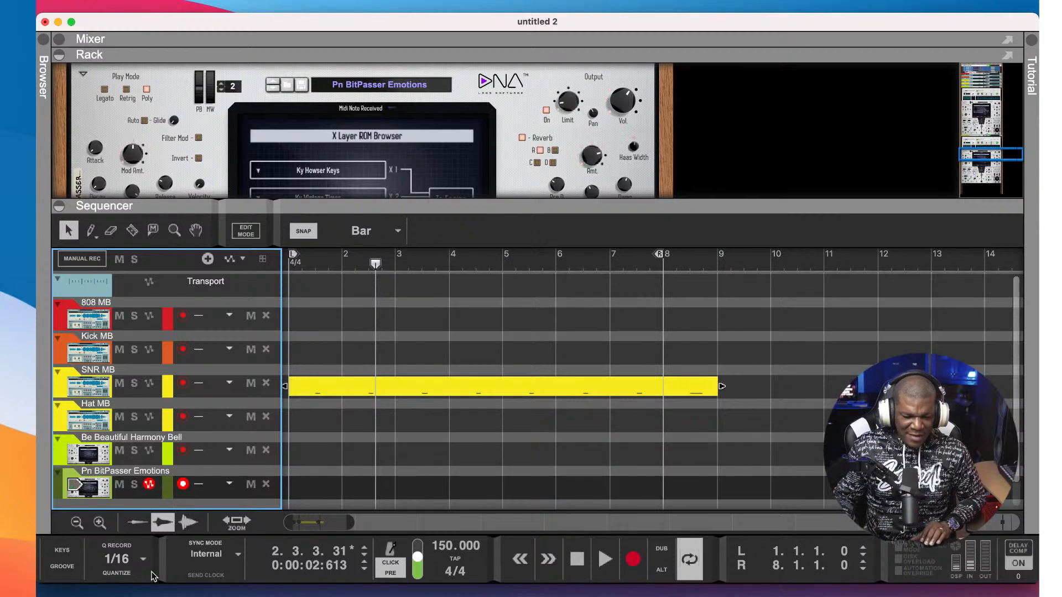
# - Record a seven-bar take on the Pn BitPasser Emotions track from the start of the song, and stop the transport
pyautogui.hotkey('shift', 'Return')
pyautogui.hotkey('shift', 'Return')
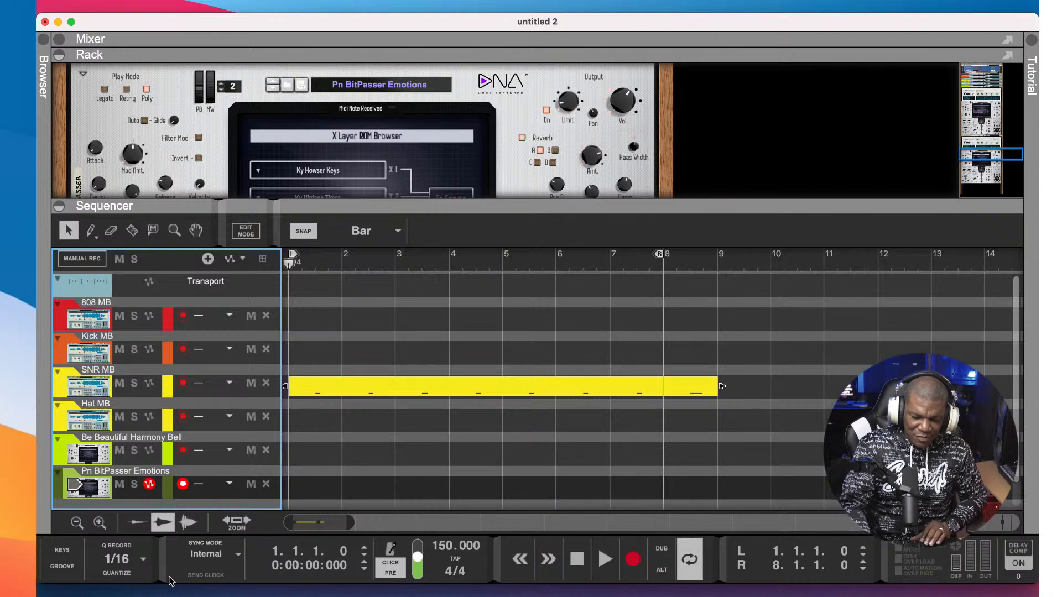
pyautogui.press('super+Return')
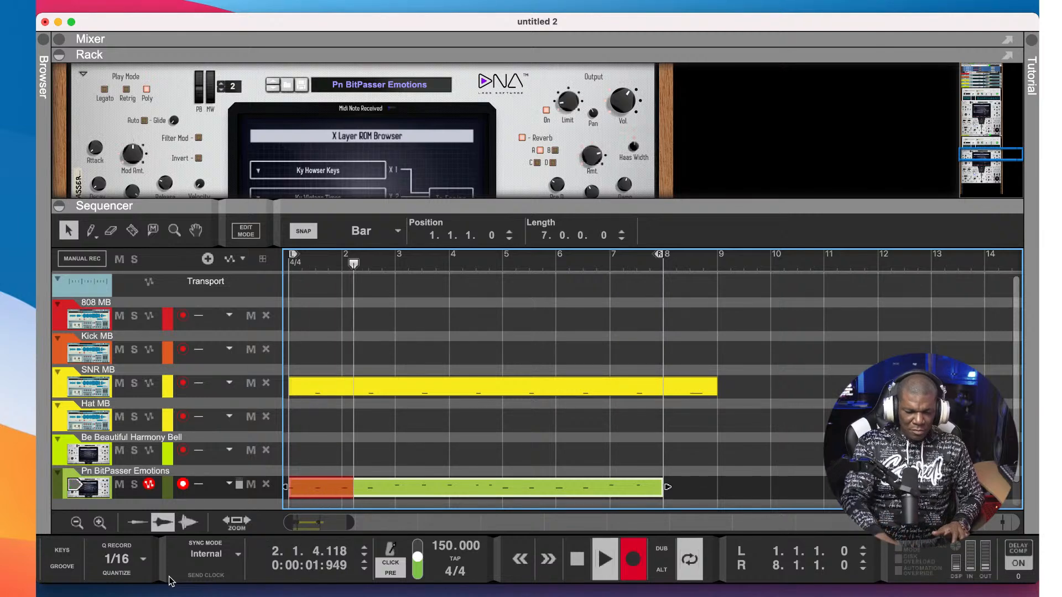
pyautogui.press('space')
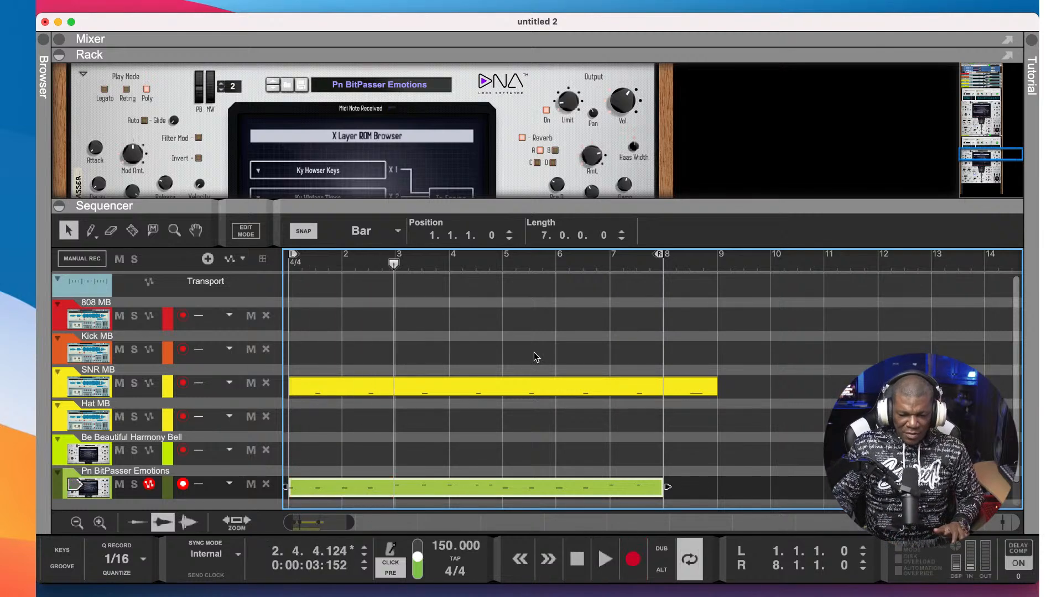
# - Extend the loop's right locator to bar 9 and delete the recorded Pn BitPasser Emotions clip
pyautogui.moveTo(657, 255); pyautogui.dragTo(701, 265)
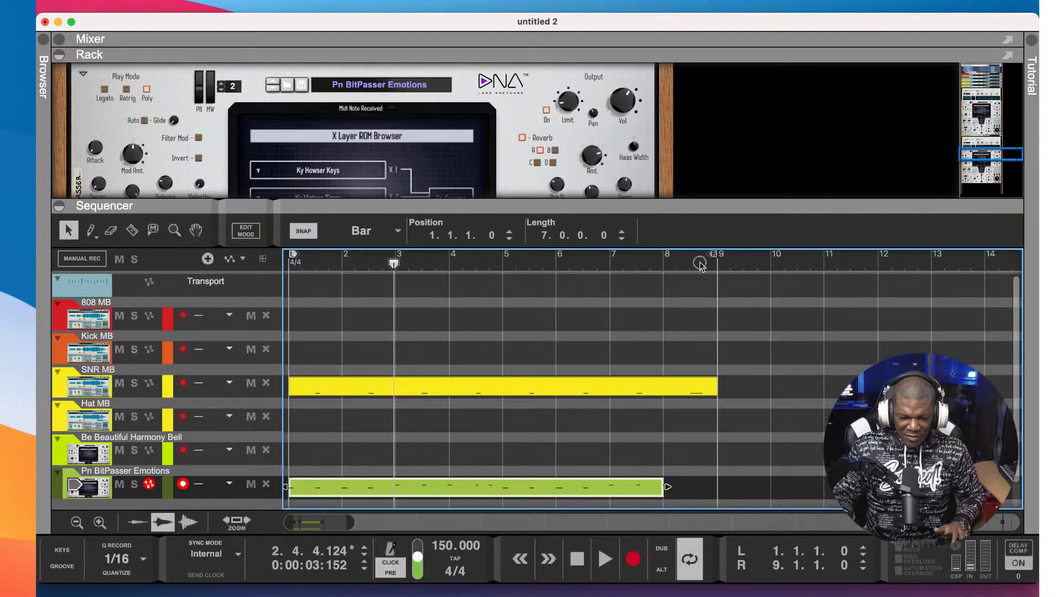
pyautogui.doubleClick(584, 490)
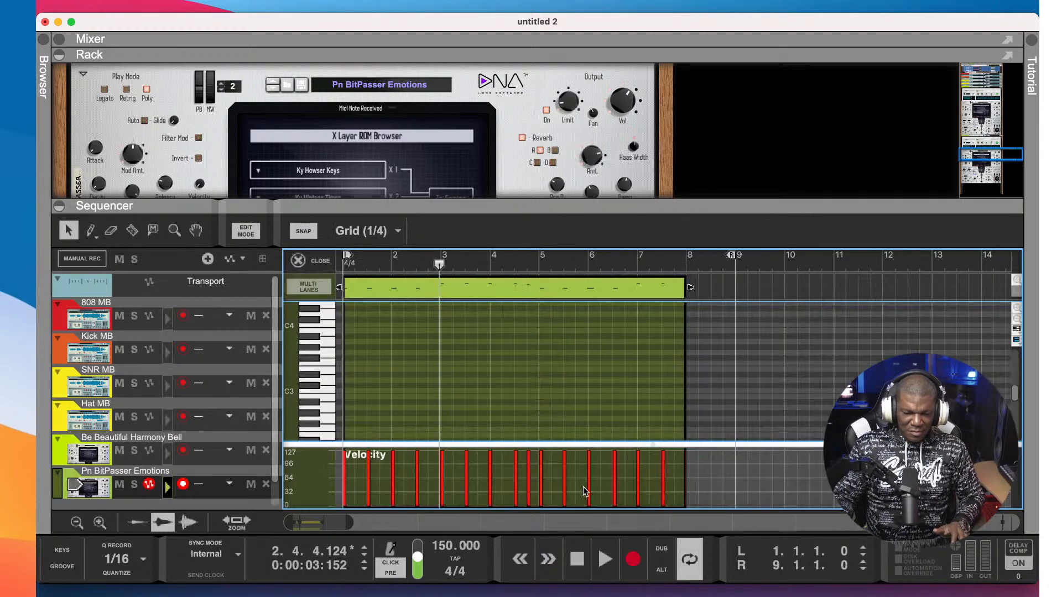
pyautogui.click(298, 261)
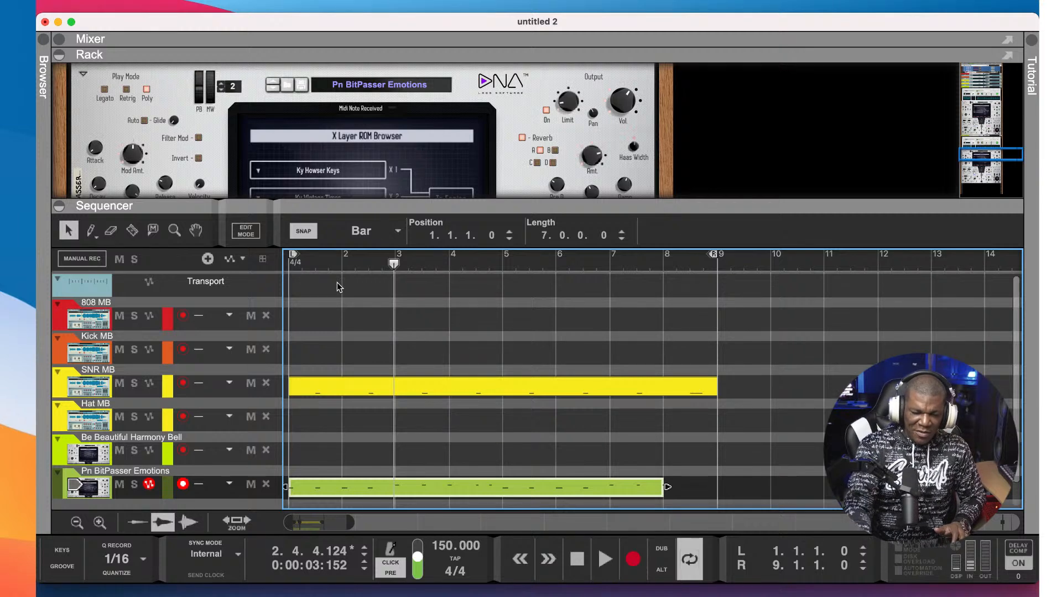
pyautogui.press('Delete')
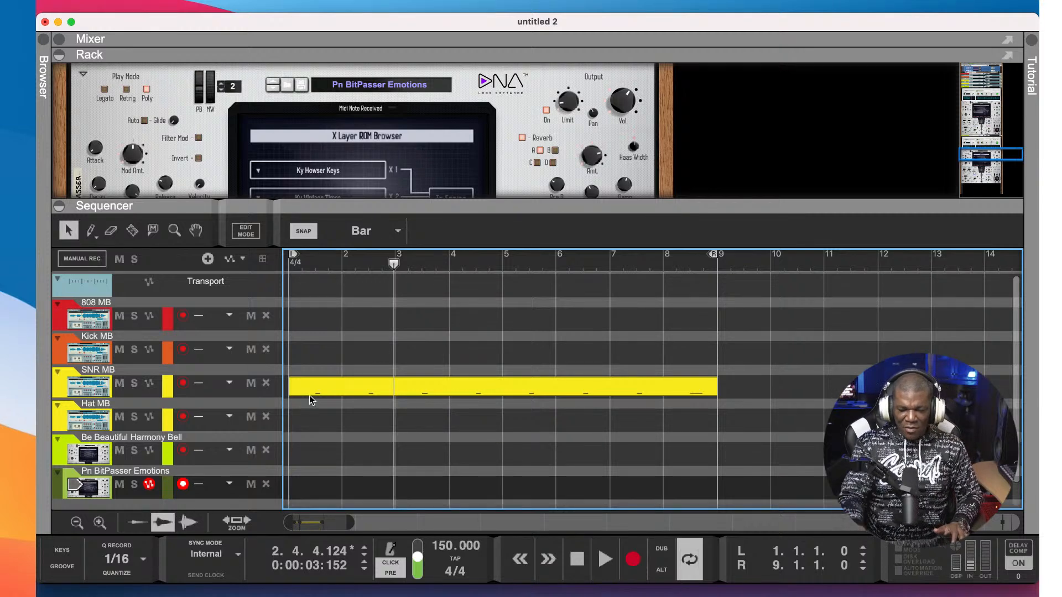
# - Record an eight-bar part on the Pn BitPasser Emotions track from the start of the loop, and stop the transport
pyautogui.hotkey('shift', 'Return')
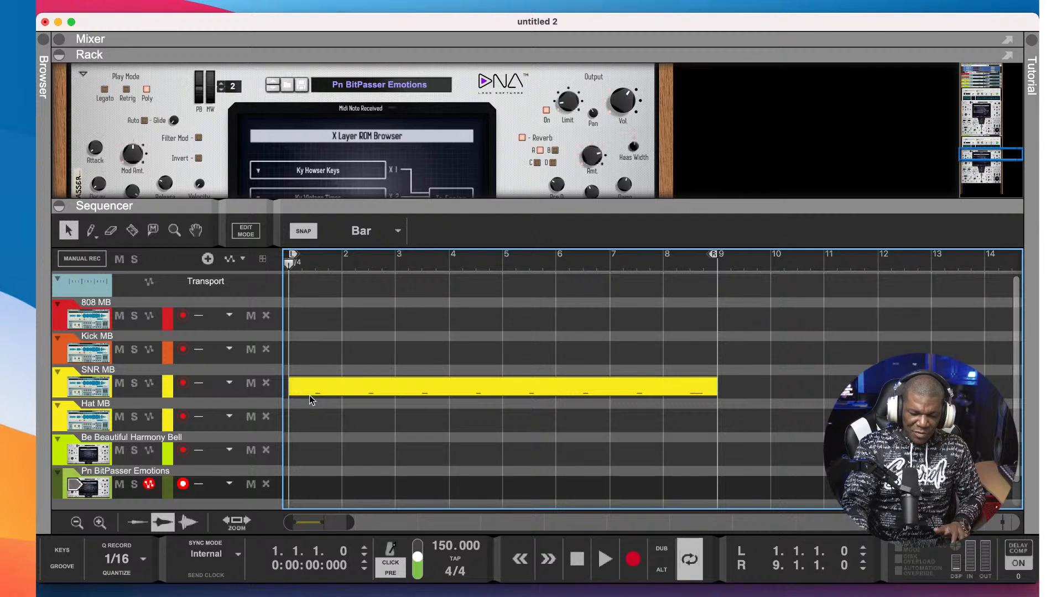
pyautogui.press('super+Return')
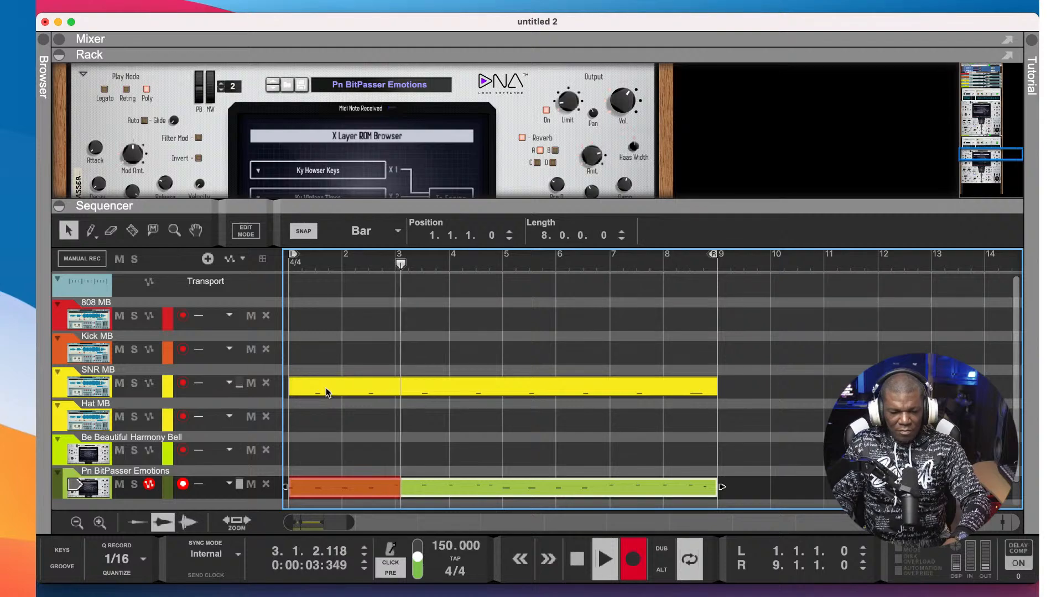
pyautogui.press('space')
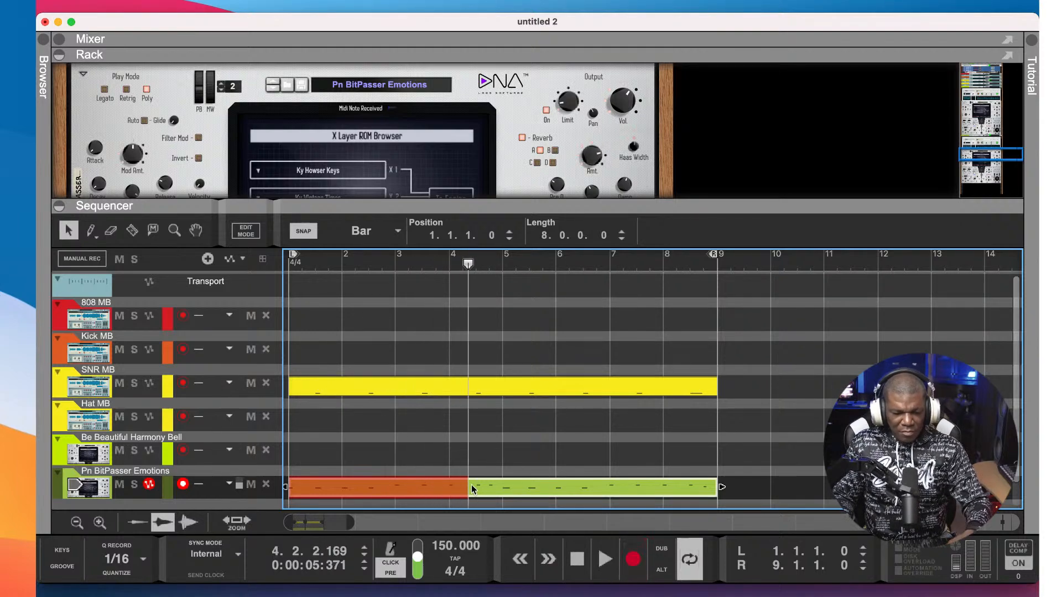
# - Open the eight-bar Pn BitPasser Emotions clip for note editing and locate its recorded notes
pyautogui.doubleClick(471, 486)
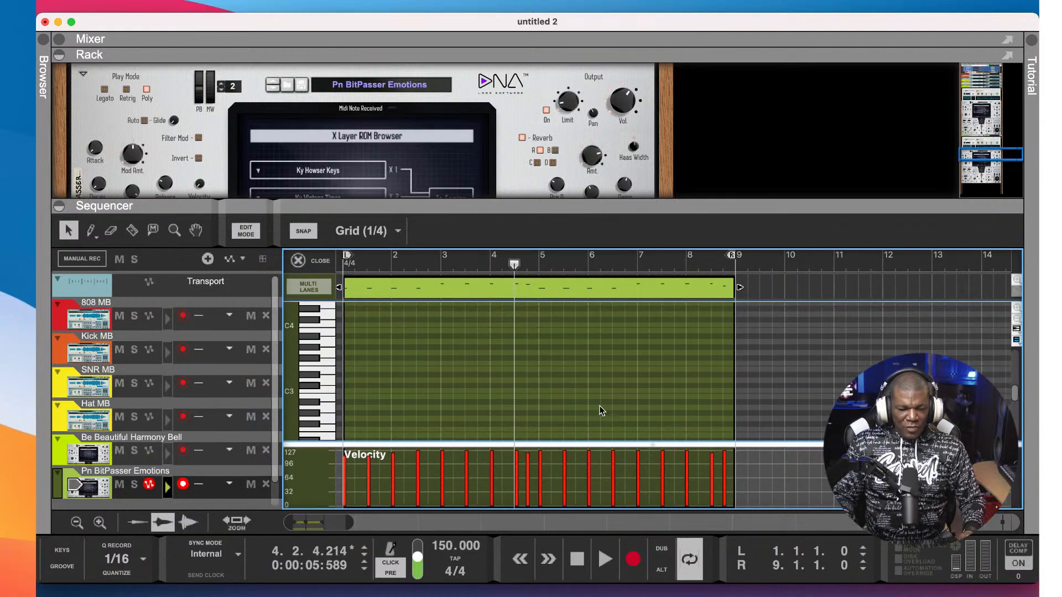
pyautogui.scroll(-3, 593, 403)
pyautogui.scroll(-6, 593, 402)
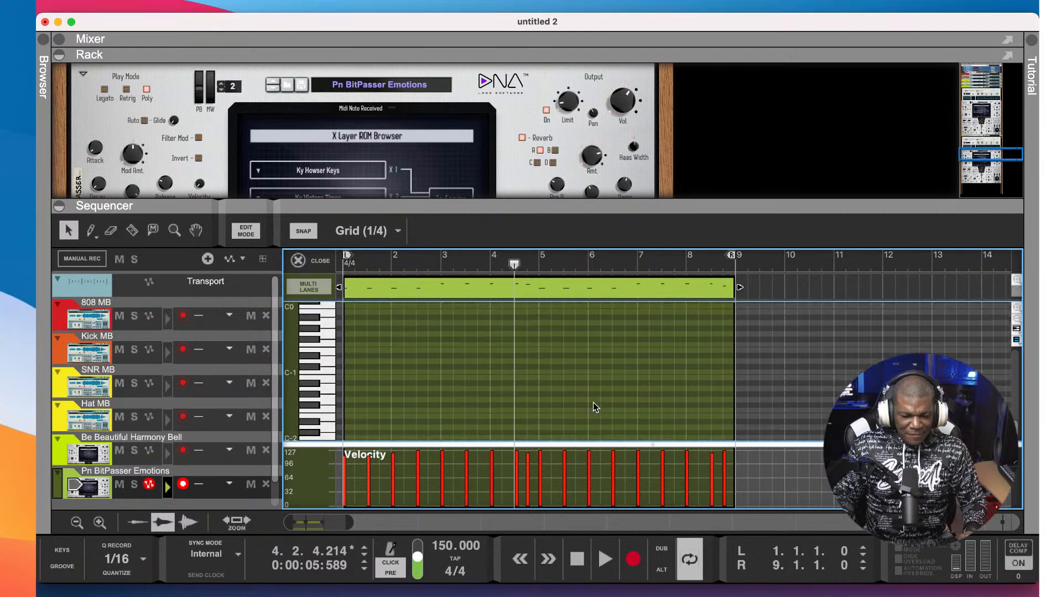
pyautogui.scroll(15, 593, 403)
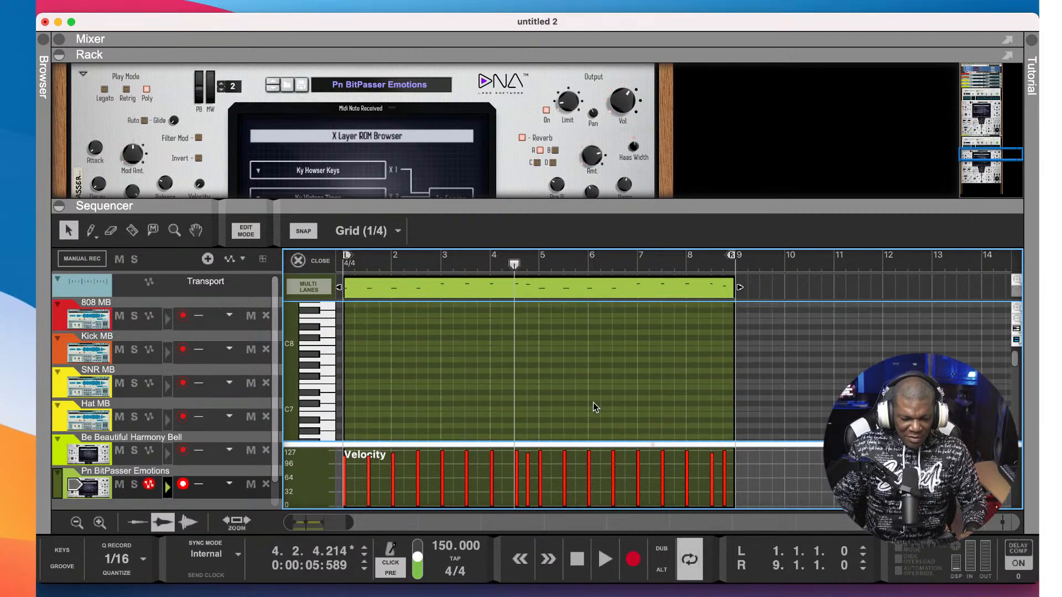
# - Return the playhead to bar 1 and play the Pn BitPasser Emotions clip
pyautogui.scroll(-2, 593, 403)
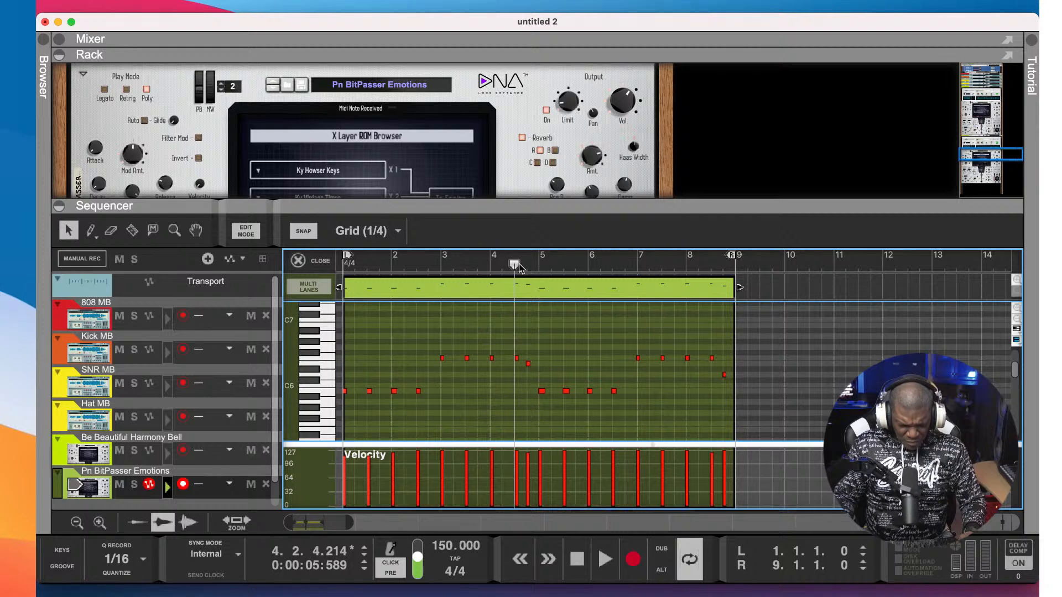
pyautogui.moveTo(514, 266); pyautogui.dragTo(303, 271)
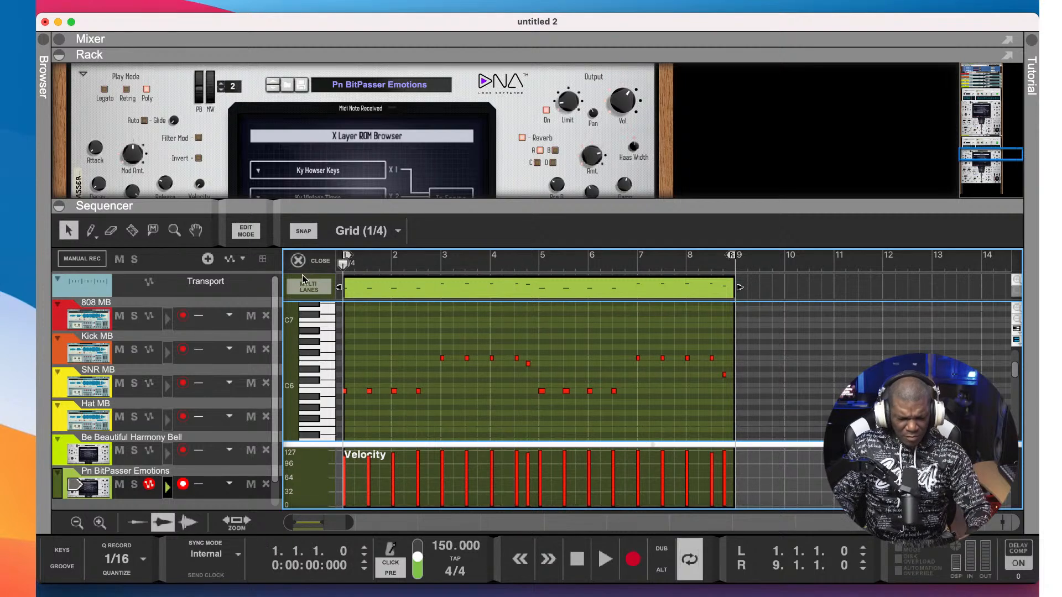
pyautogui.press('space')
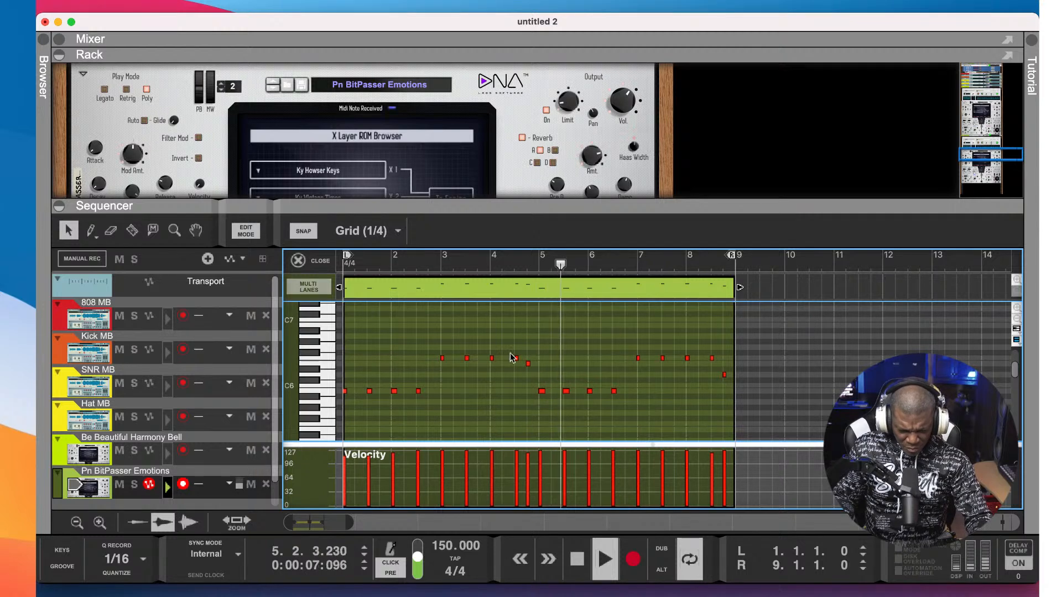
# - Lower the short E6 note at the end of bar 4 to D6 and play the clip from the start
pyautogui.click(528, 365)
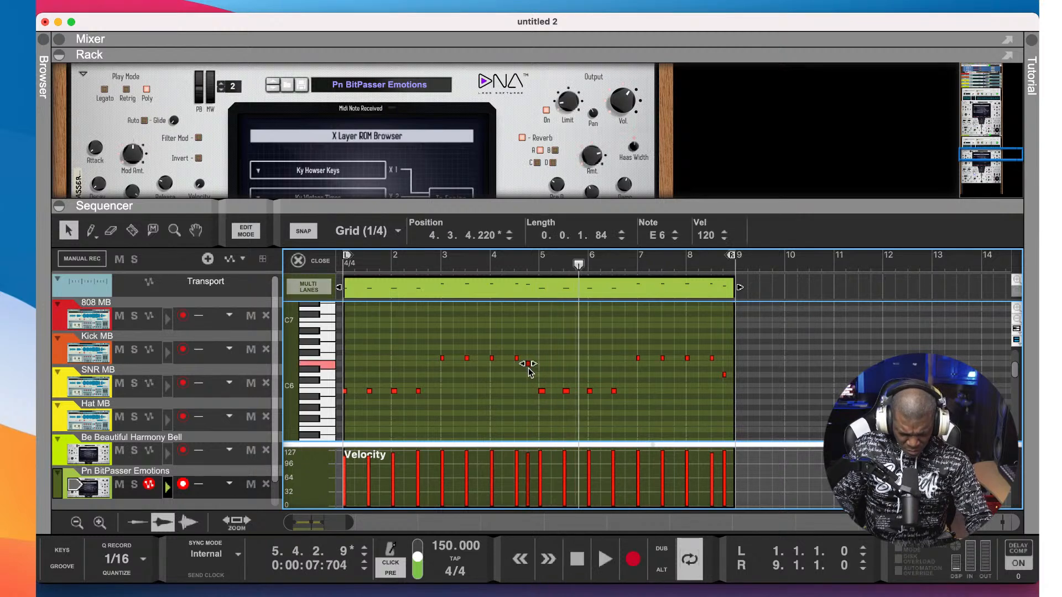
pyautogui.moveTo(526, 367); pyautogui.dragTo(528, 376)
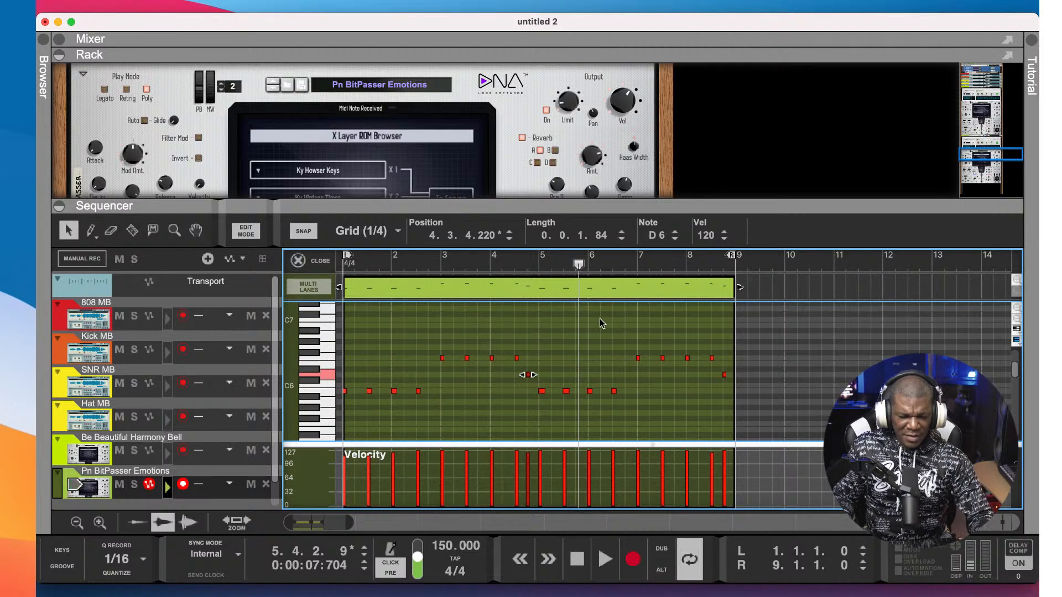
pyautogui.press('super+a')
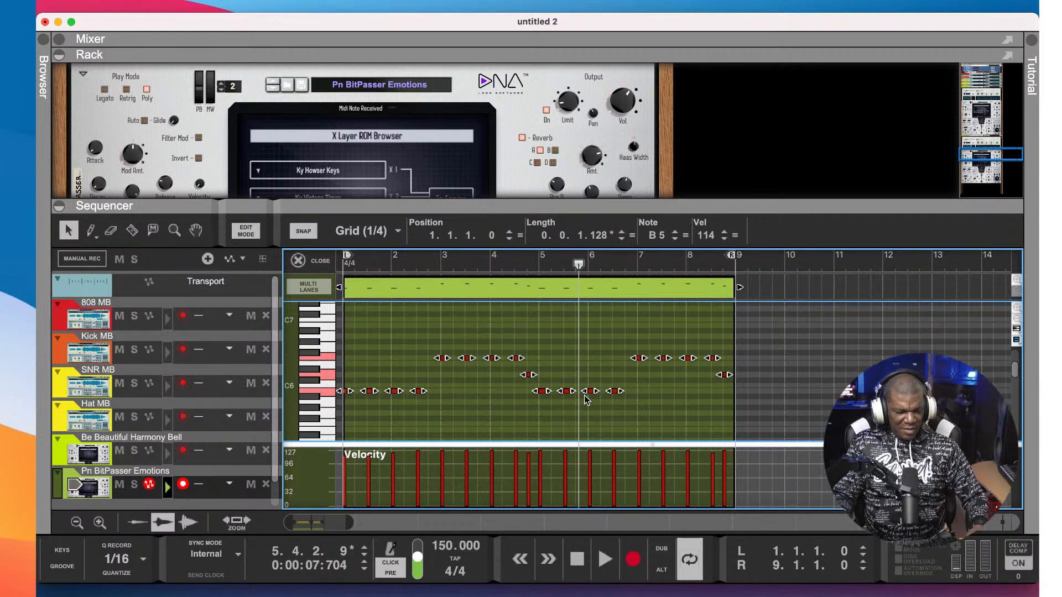
pyautogui.click(780, 359)
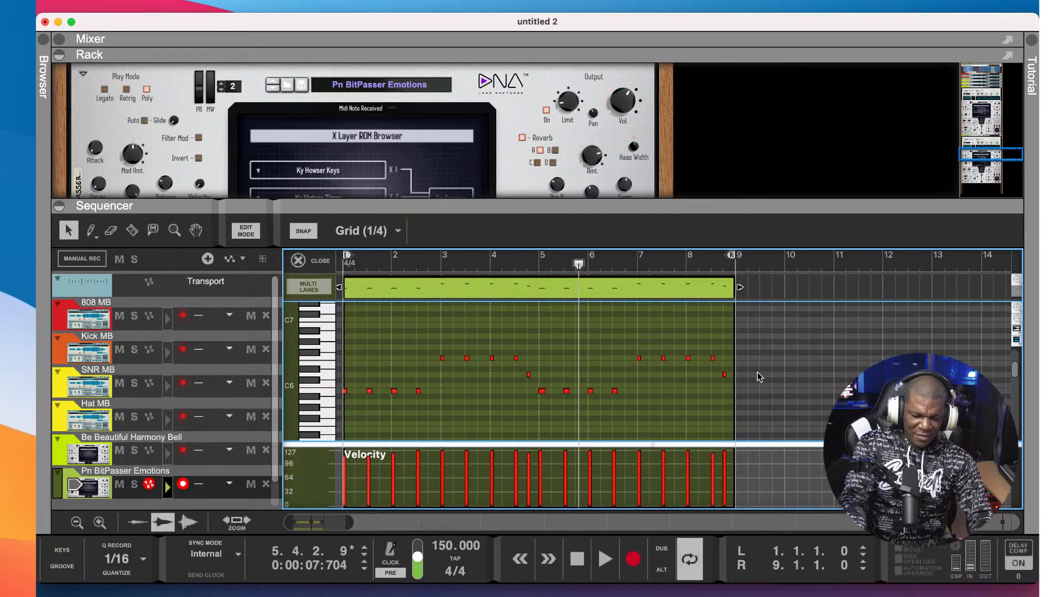
pyautogui.press('space')
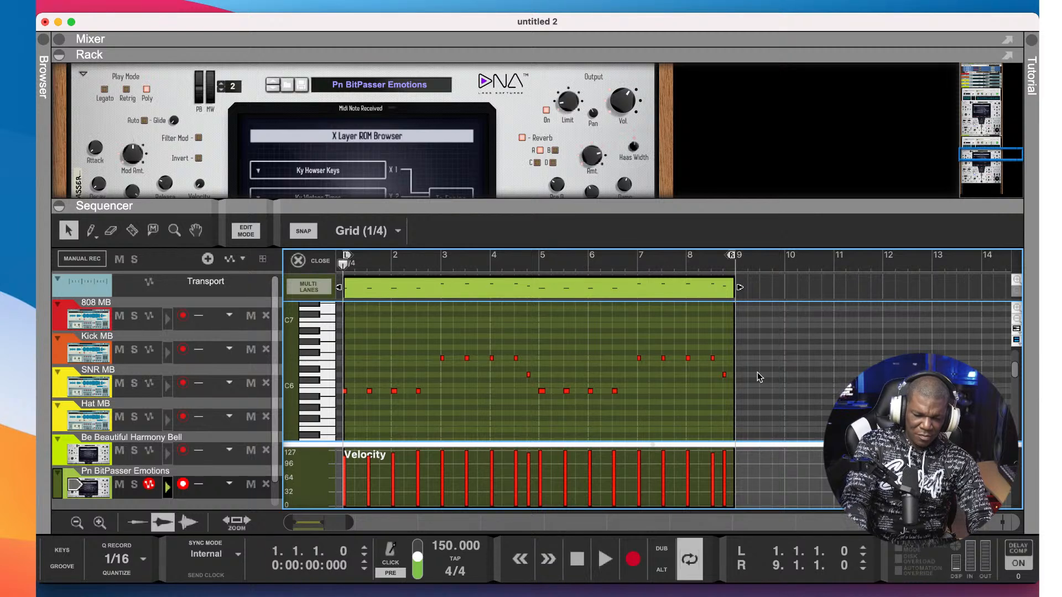
pyautogui.press('space')
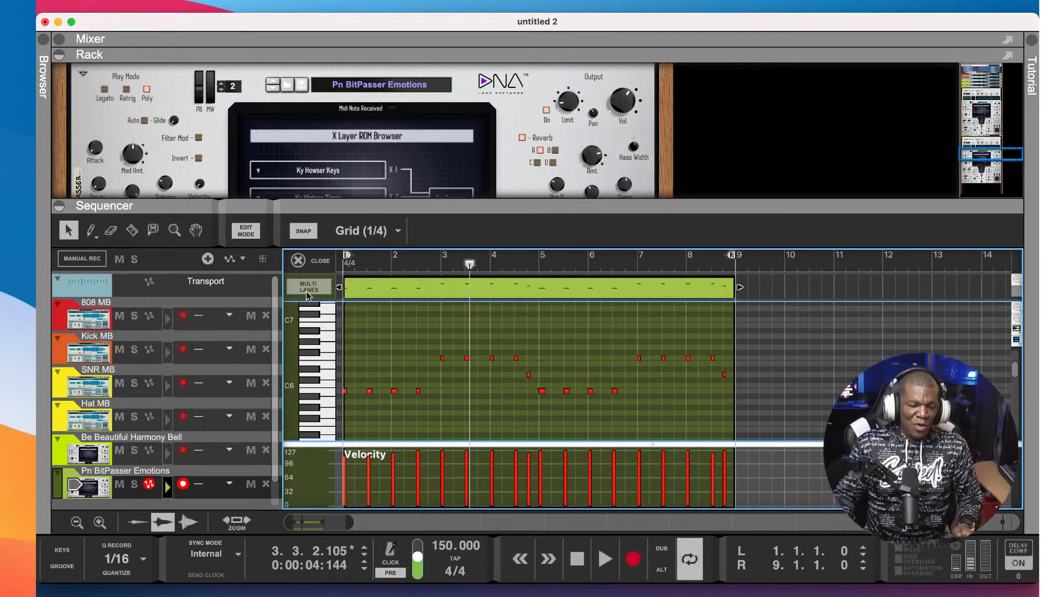
# - Close the note editor and copy the eight-bar Pn BitPasser Emotions clip onto the Be Beautiful Harmony Bell track at bar 1
pyautogui.click(299, 261)
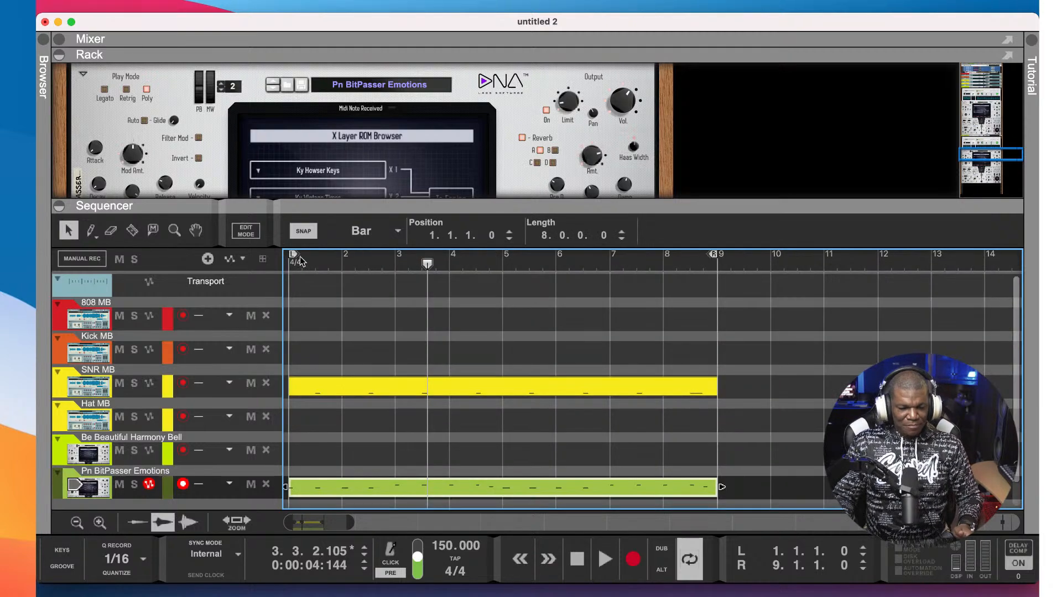
pyautogui.scroll(-1, 320, 383)
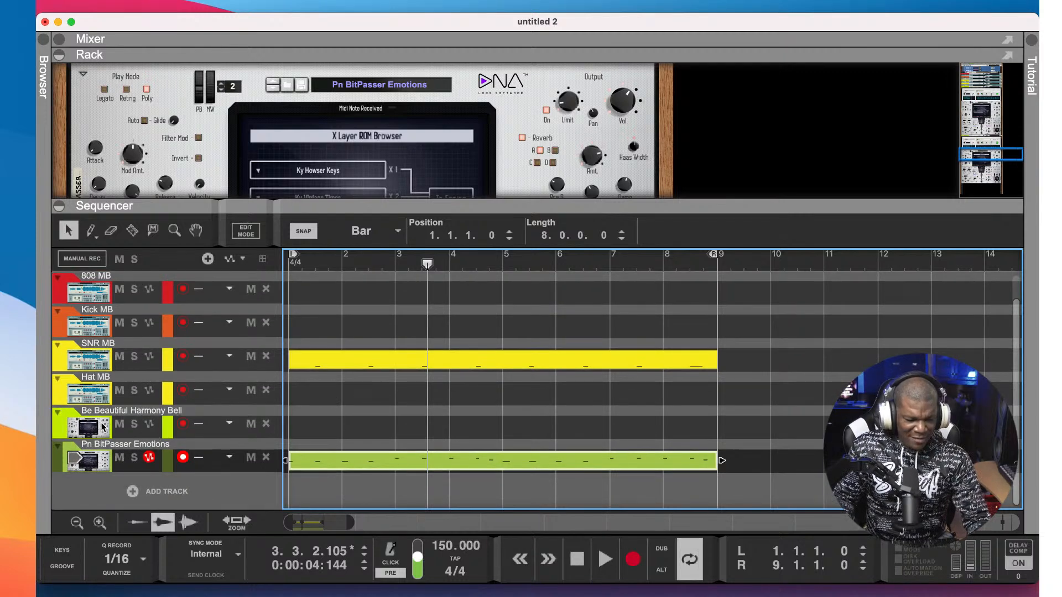
pyautogui.click(183, 425)
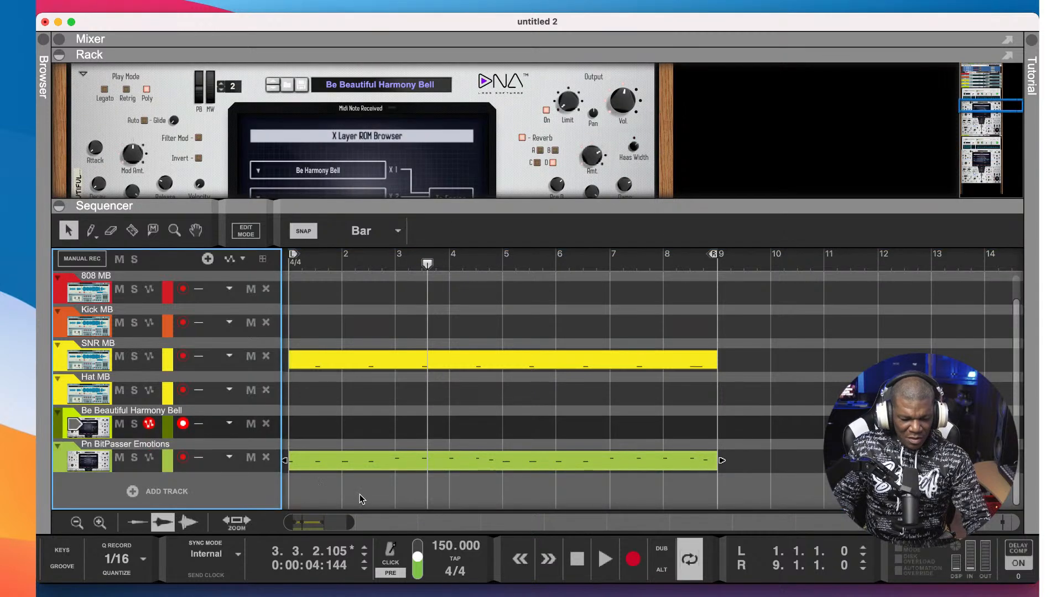
pyautogui.click(369, 466)
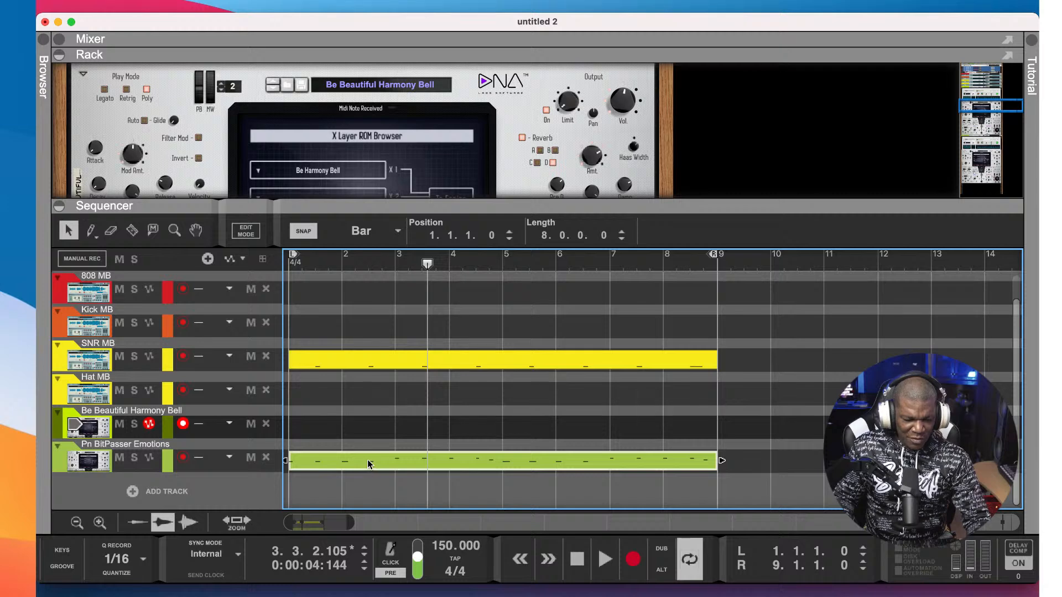
pyautogui.moveTo(368, 460); pyautogui.dragTo(369, 429)
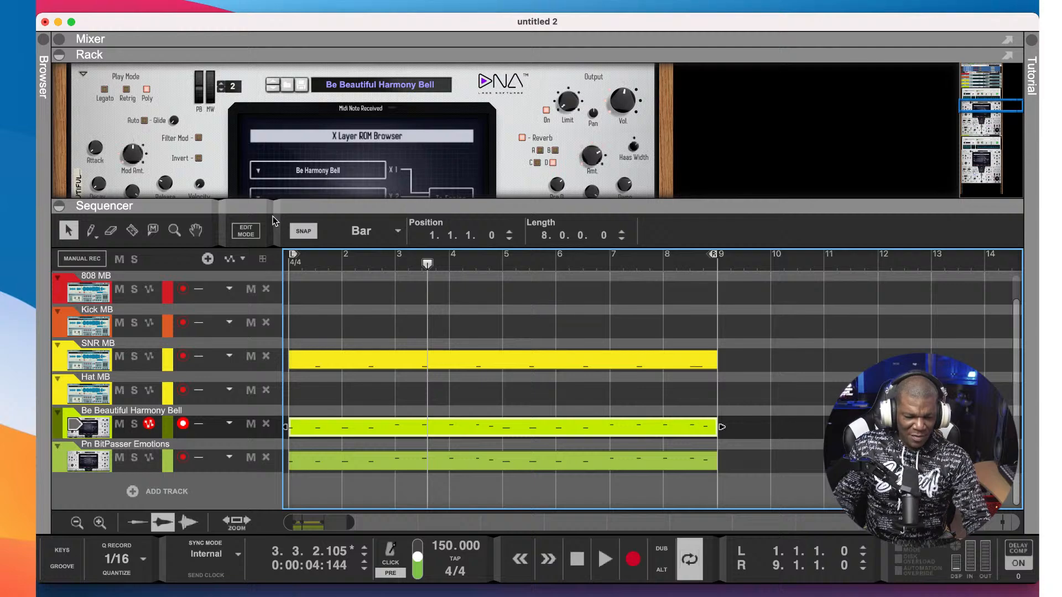
# - Expand the rack and switch off Chords in the Be Beautiful Harmony Bell track's Scales & Chords player
pyautogui.click(185, 426)
pyautogui.click(186, 426)
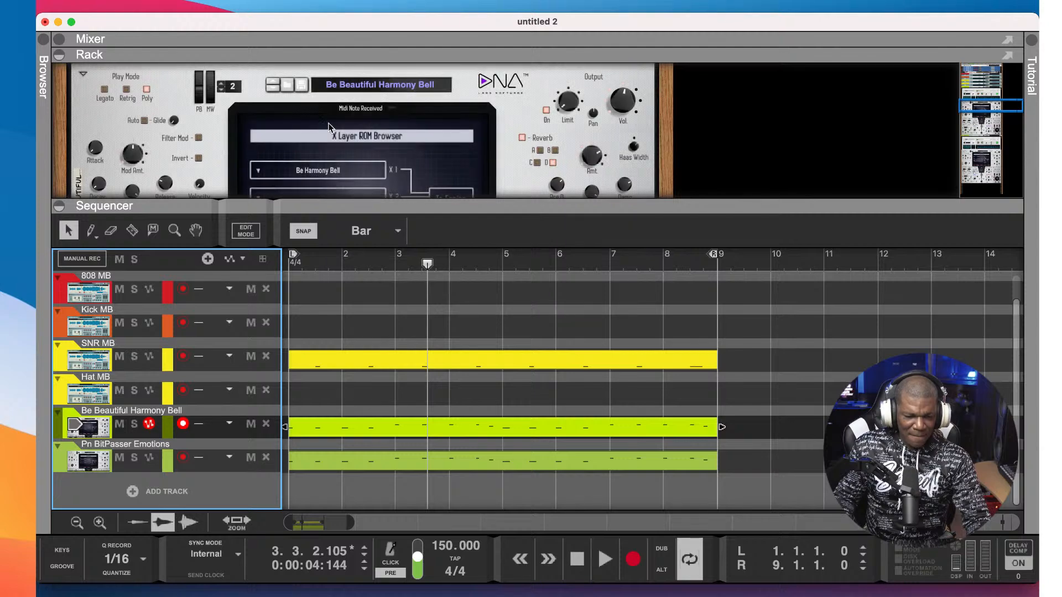
pyautogui.click(59, 206)
pyautogui.scroll(10, 303, 228)
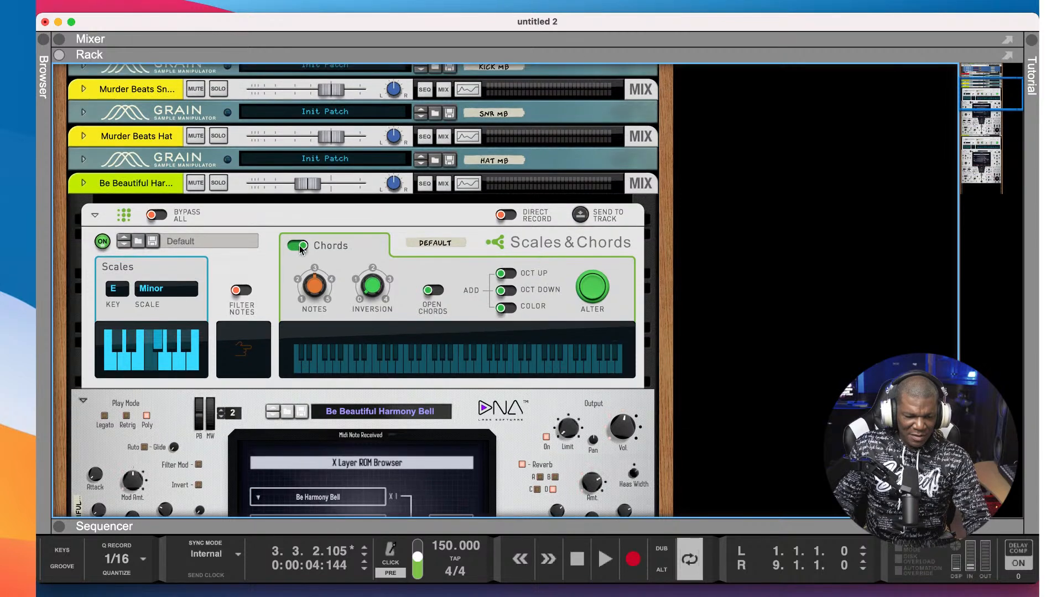
pyautogui.click(301, 246)
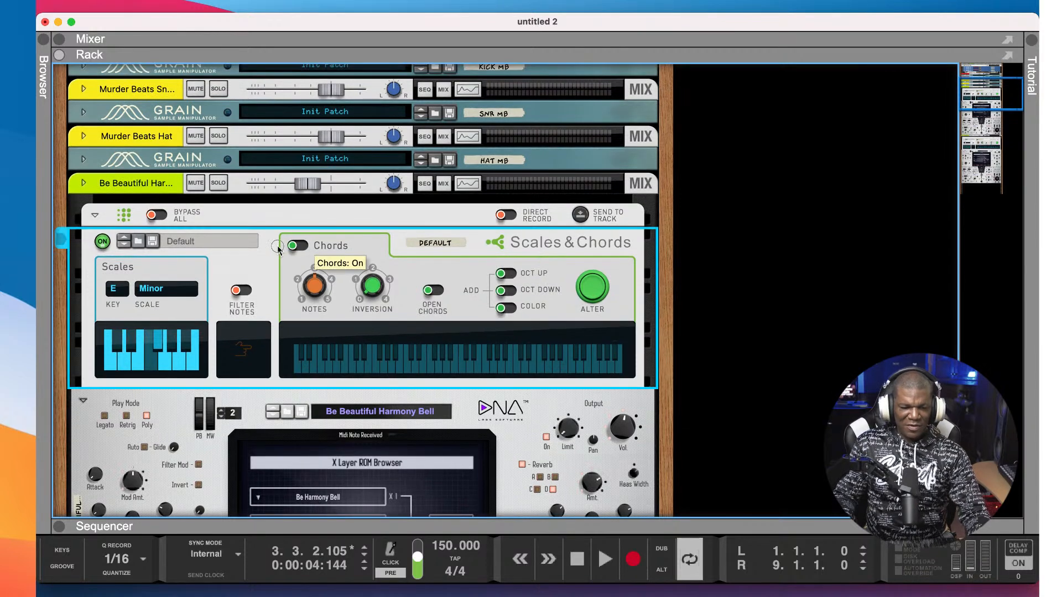
# - Play the loop and lower the Be Beautiful Harmony Bell channel level slightly to balance it with the other tracks
pyautogui.press('space')
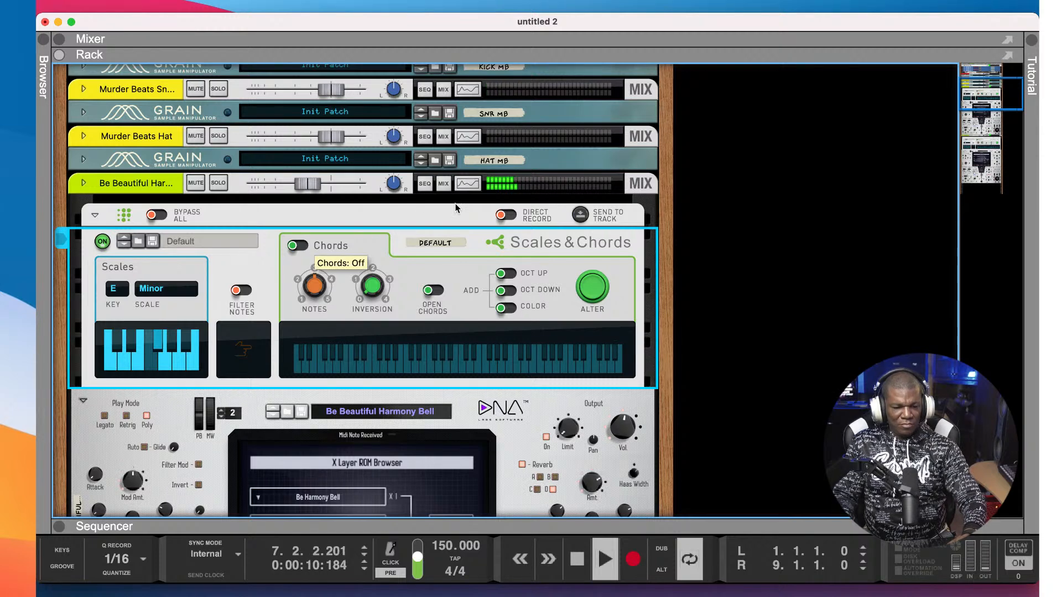
pyautogui.moveTo(312, 185); pyautogui.dragTo(267, 186)
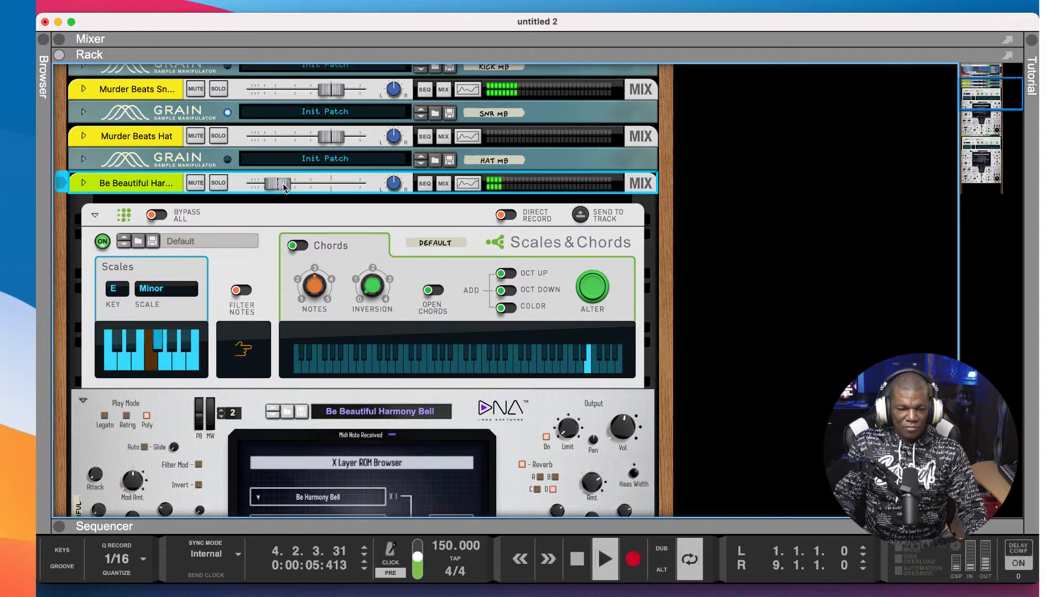
pyautogui.moveTo(279, 185); pyautogui.dragTo(297, 190)
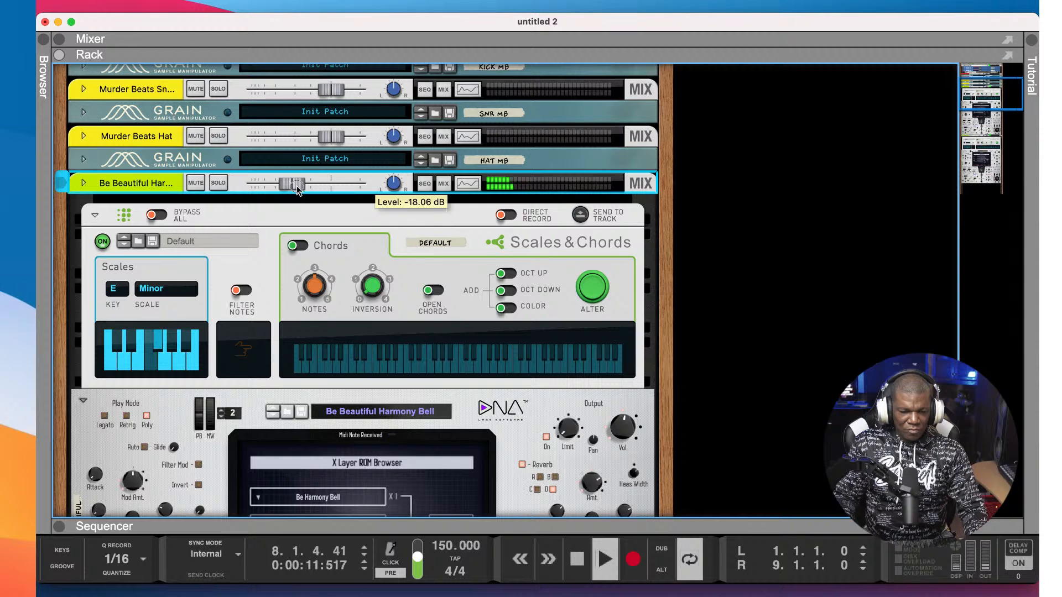
pyautogui.moveTo(303, 191); pyautogui.dragTo(306, 191)
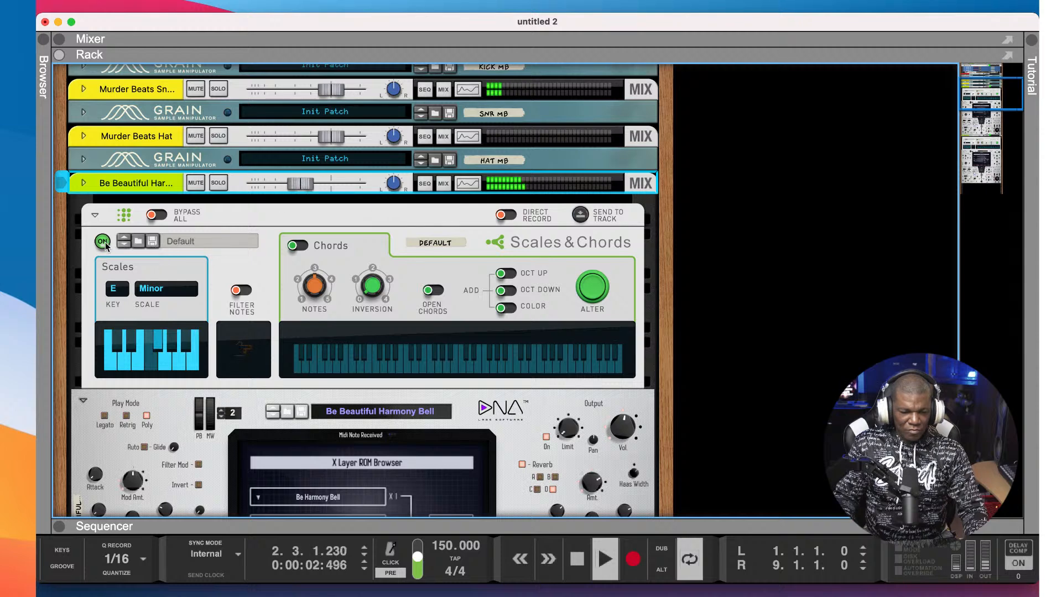
# - Toggle the Harmony Bell's Scales & Chords player and its Chords section during playback to compare the sound
pyautogui.click(103, 242)
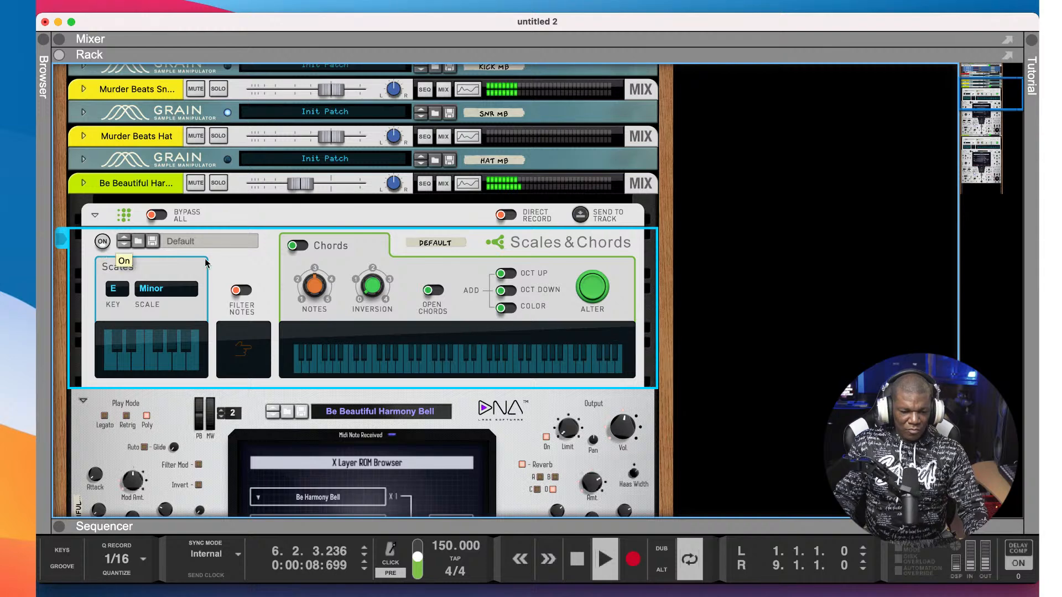
pyautogui.click(303, 246)
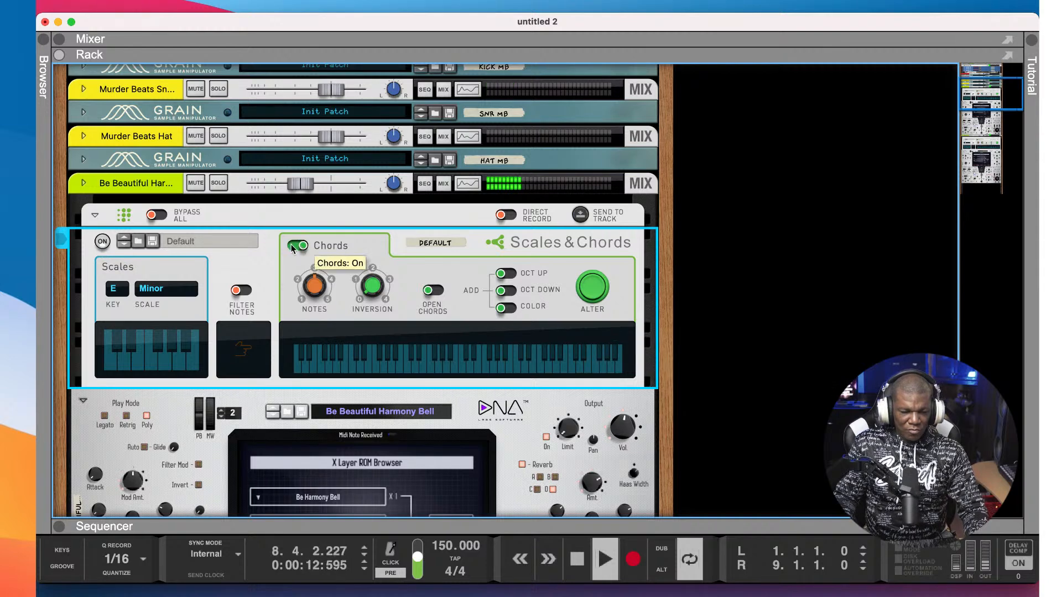
pyautogui.click(295, 247)
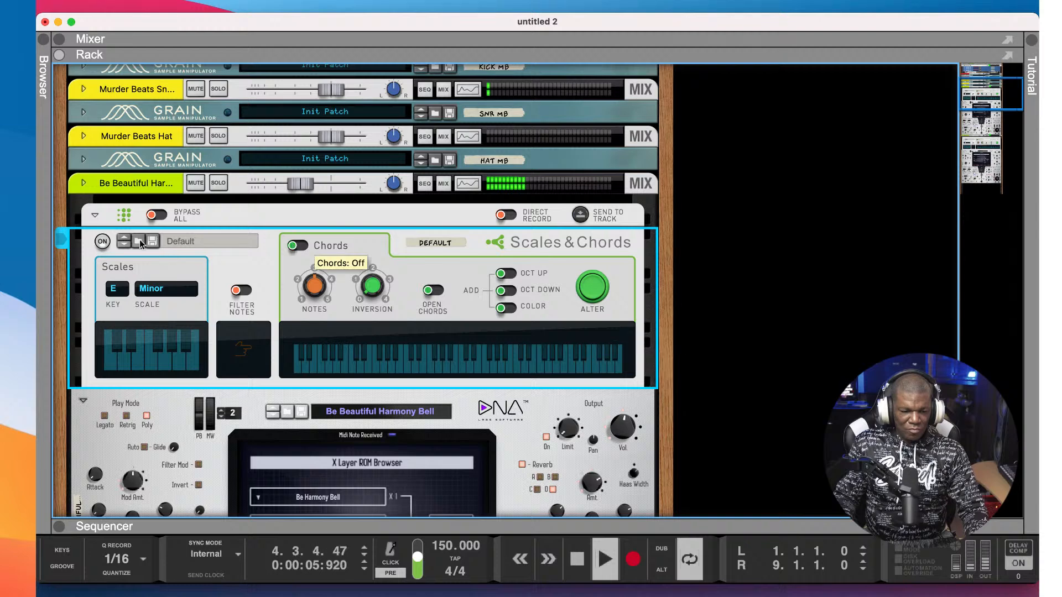
pyautogui.click(101, 242)
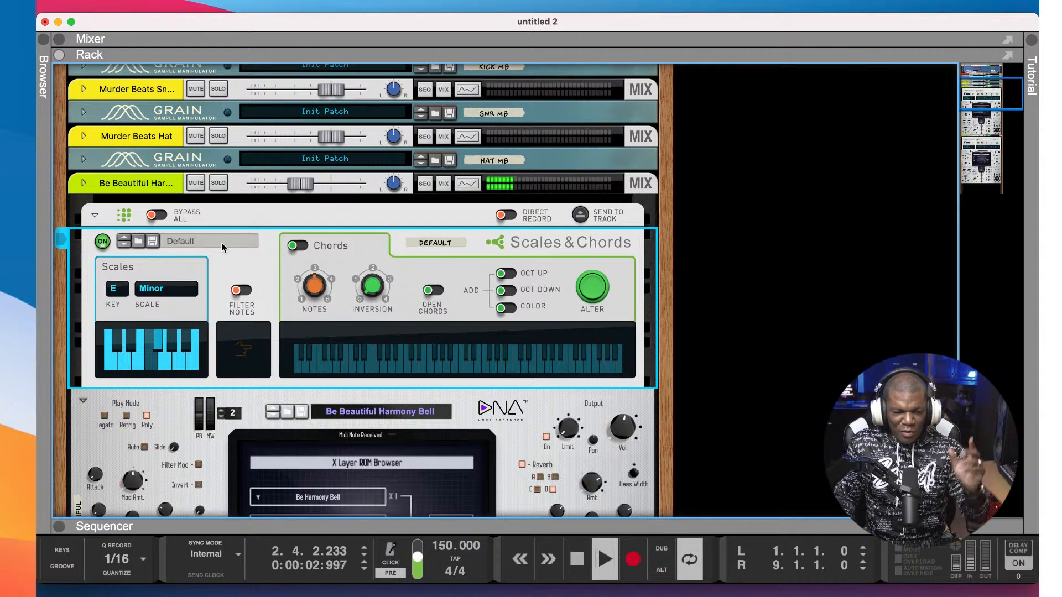
# - Bring up the Pn BitPasser Emotions device, reopen the sequencer below the rack, and stop playback
pyautogui.scroll(-10, 227, 255)
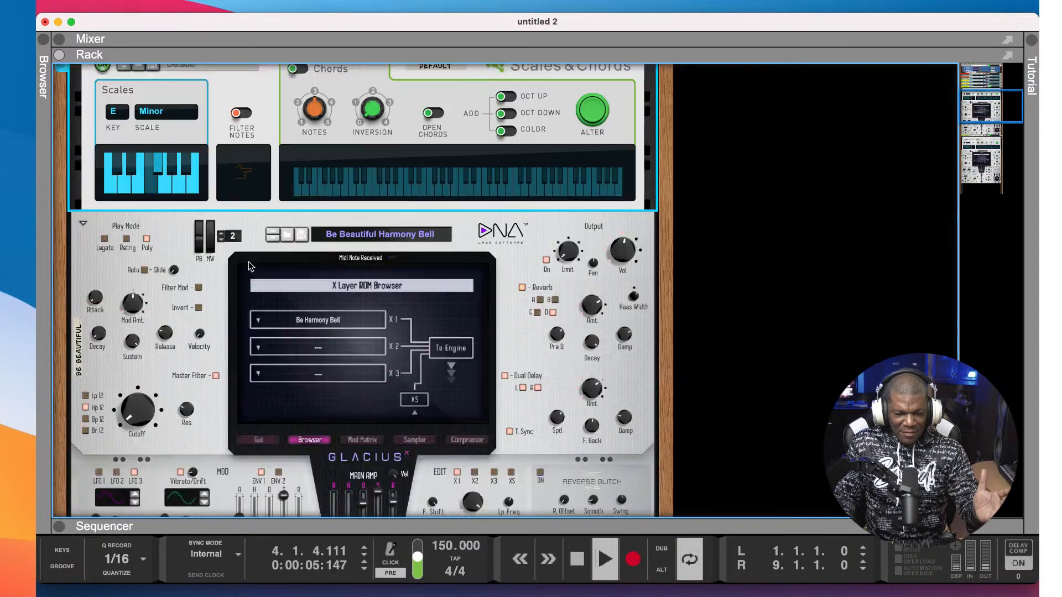
pyautogui.scroll(5, 276, 287)
pyautogui.scroll(-3, 276, 287)
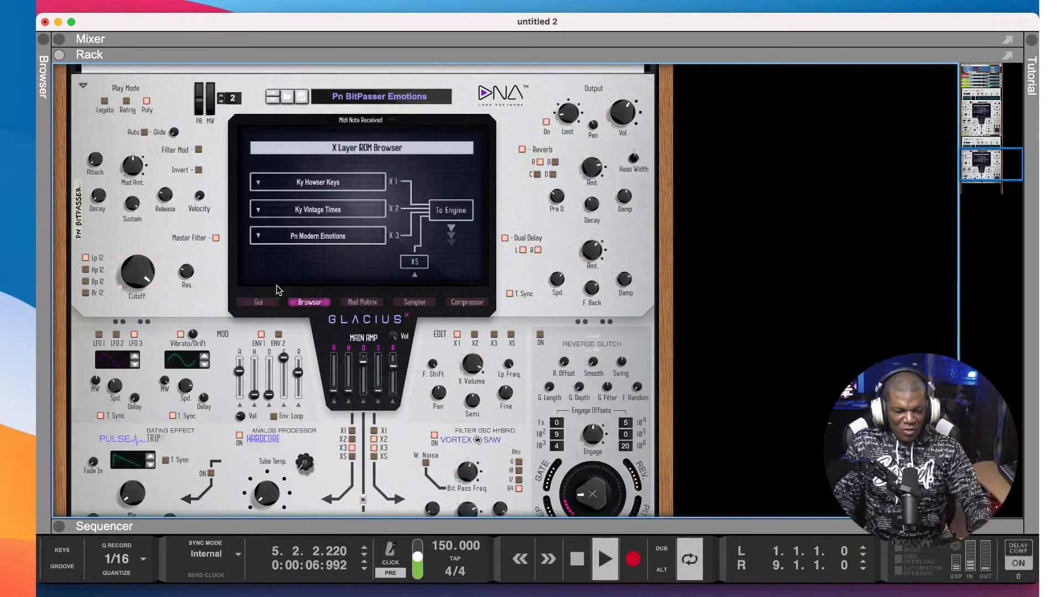
pyautogui.click(60, 526)
pyautogui.press('space')
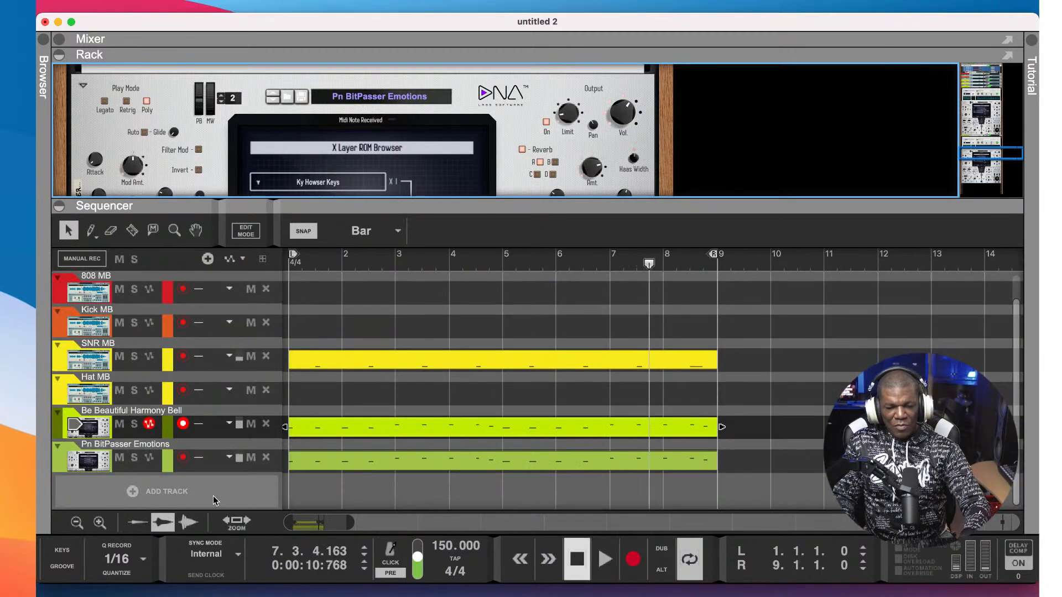
# - Render the Pn BitPasser Emotions Scales & Chords output to its track using Send to Track
pyautogui.click(325, 468)
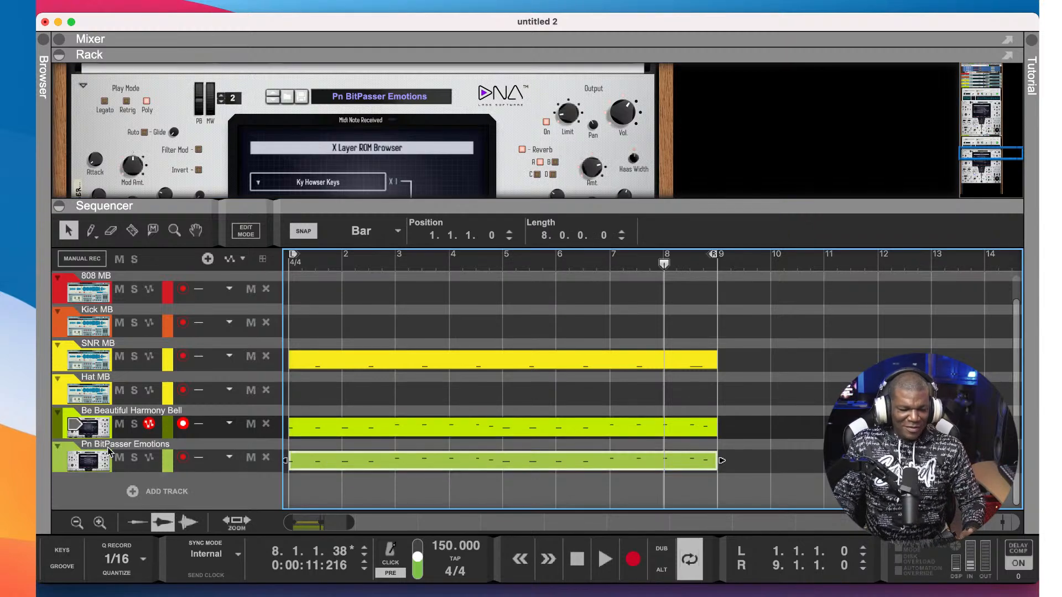
pyautogui.scroll(-5, 462, 134)
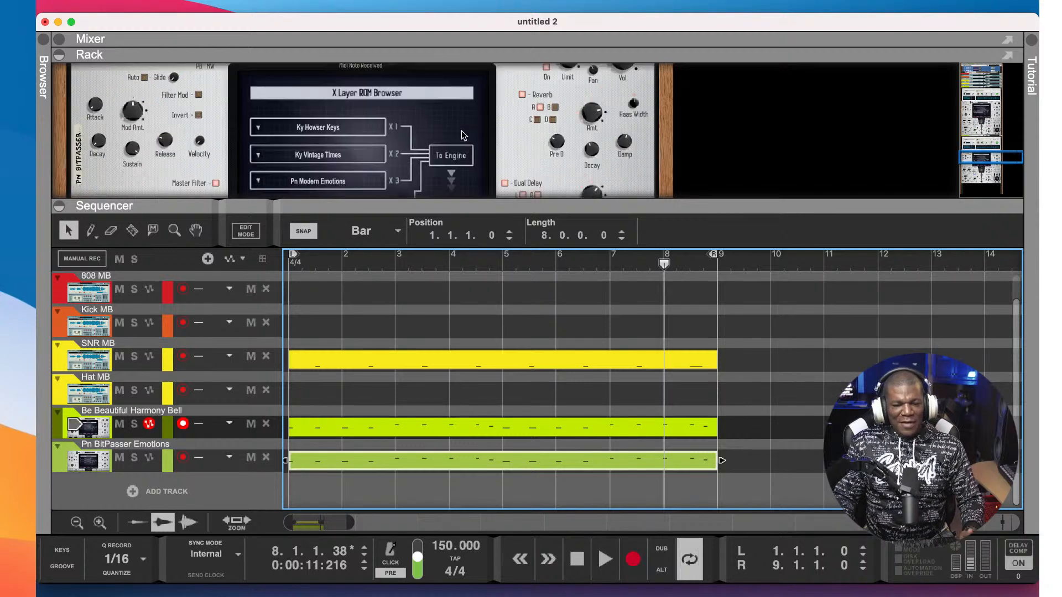
pyautogui.scroll(-3, 462, 134)
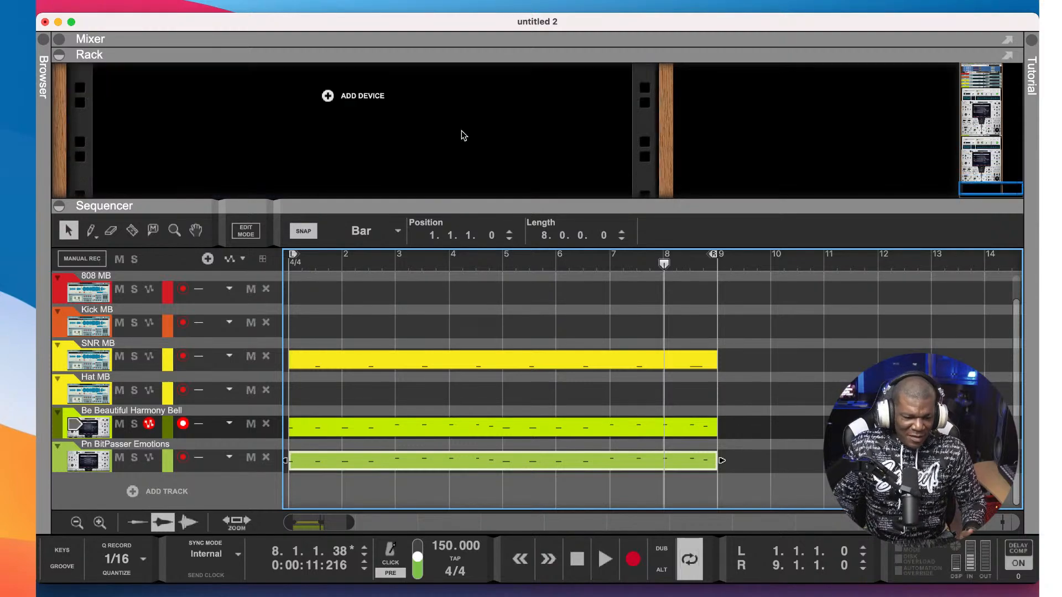
pyautogui.scroll(3, 464, 136)
pyautogui.scroll(1, 462, 135)
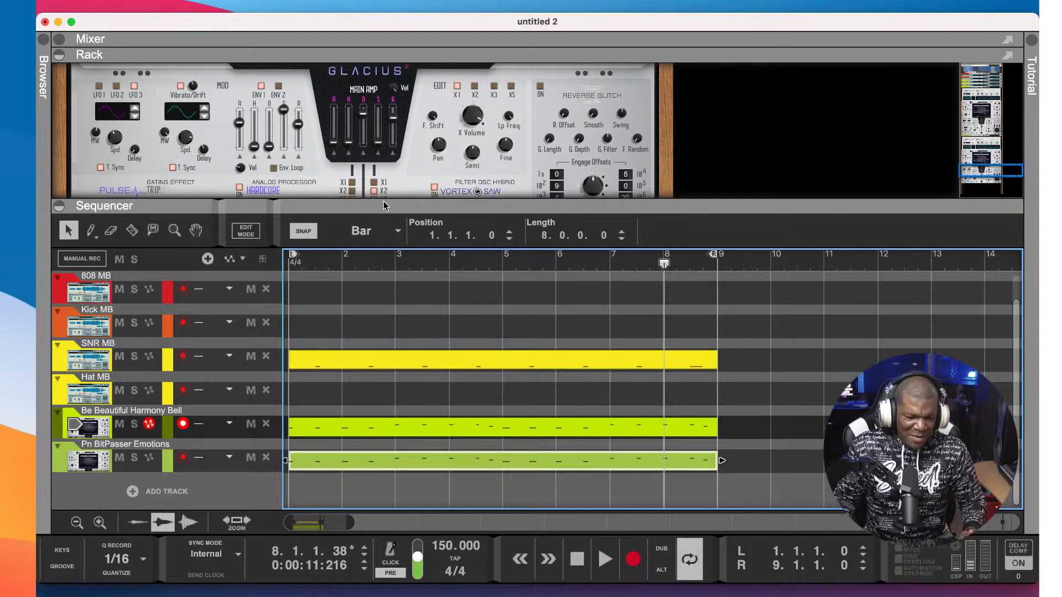
pyautogui.moveTo(385, 205); pyautogui.dragTo(387, 299)
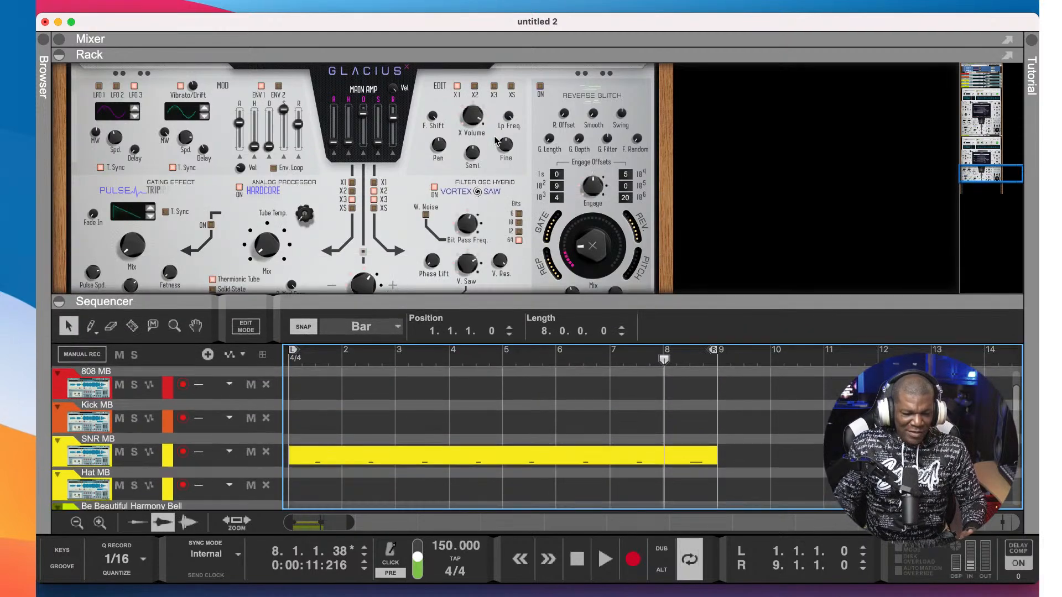
pyautogui.scroll(10, 498, 144)
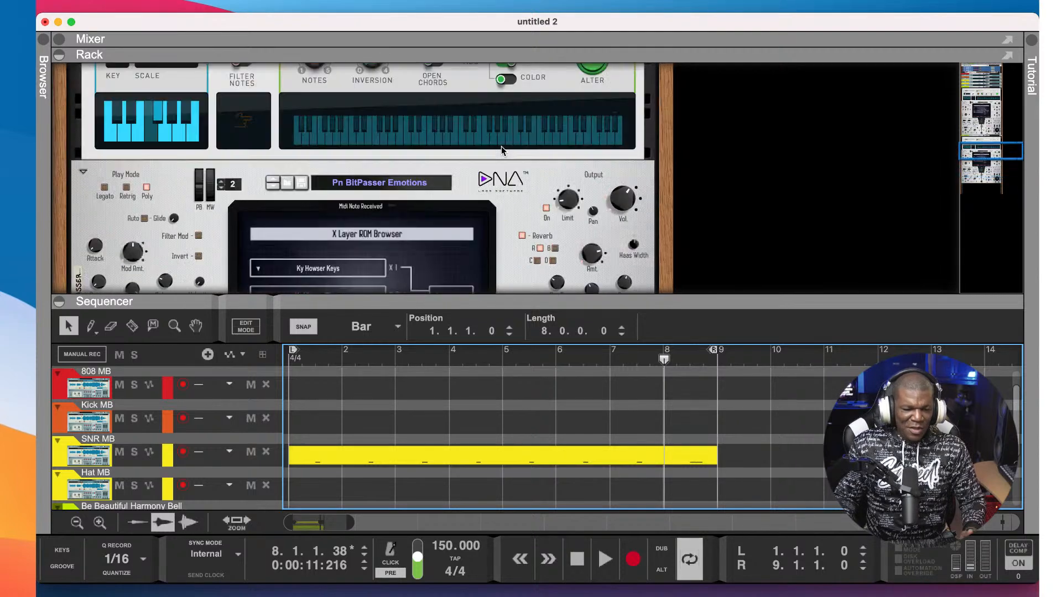
pyautogui.scroll(5, 501, 146)
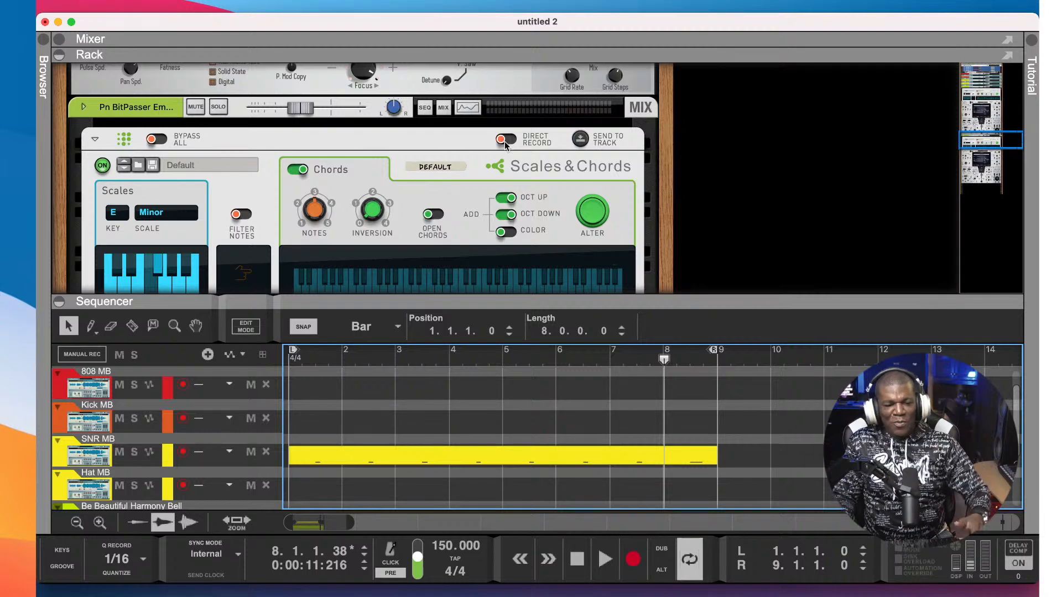
pyautogui.click(580, 142)
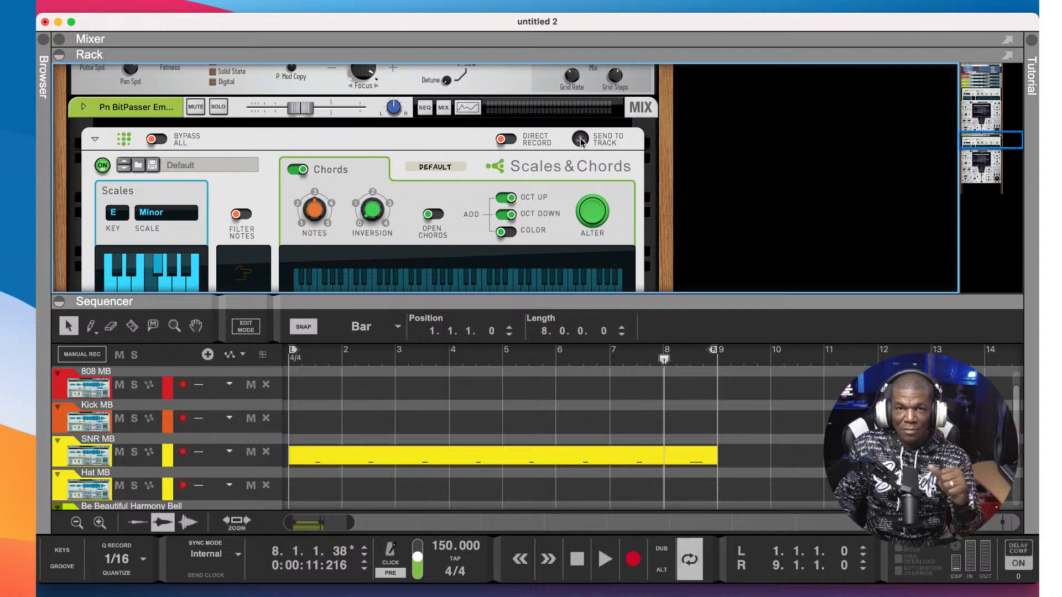
pyautogui.click(581, 142)
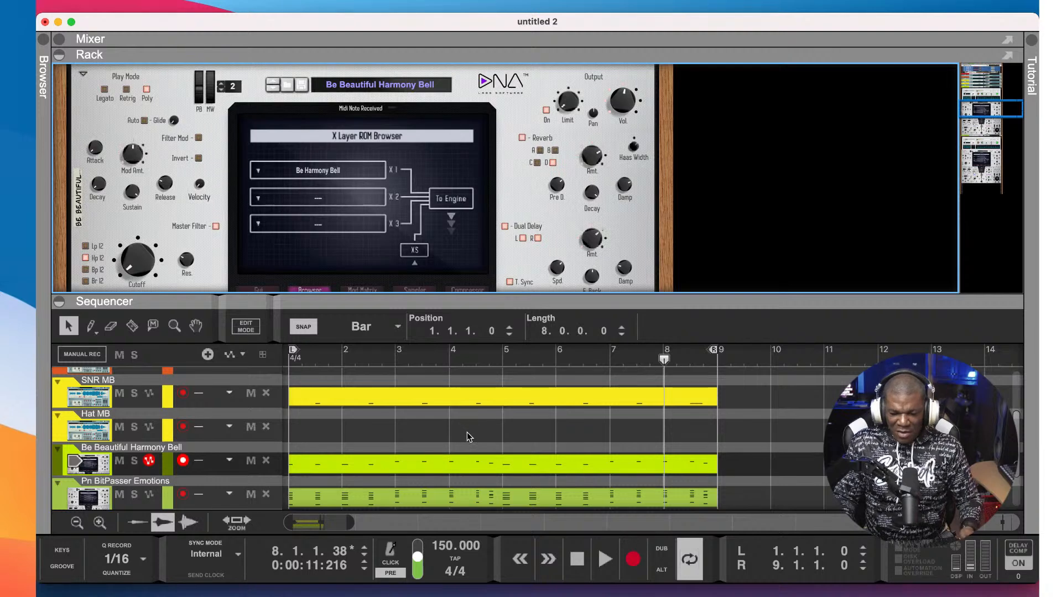
# - Open the rendered Pn BitPasser Emotions clip, examine its chord notes across the octaves, and close the clip
pyautogui.scroll(-2, 468, 436)
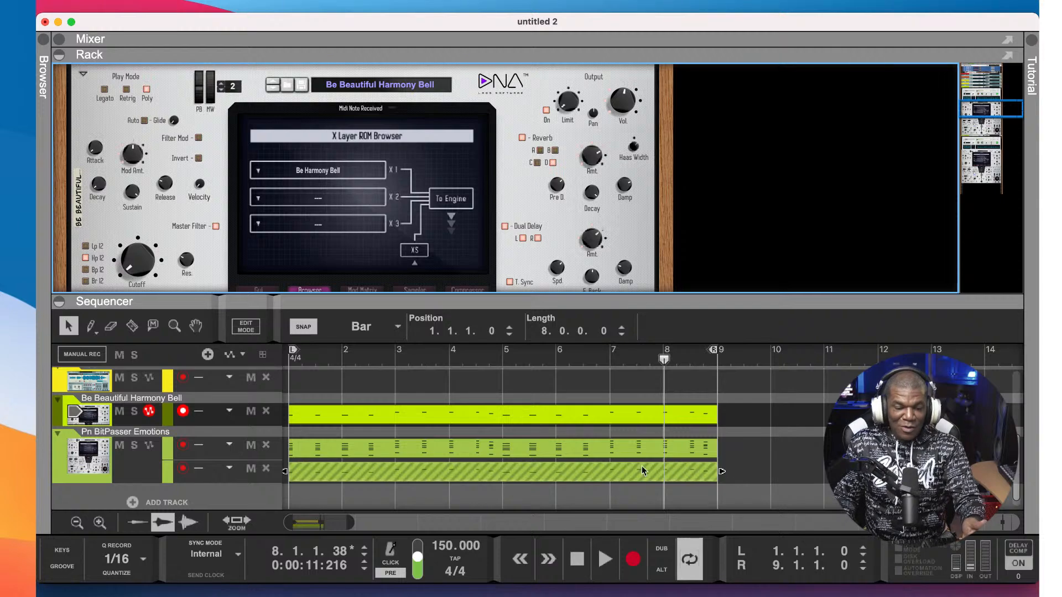
pyautogui.doubleClick(534, 455)
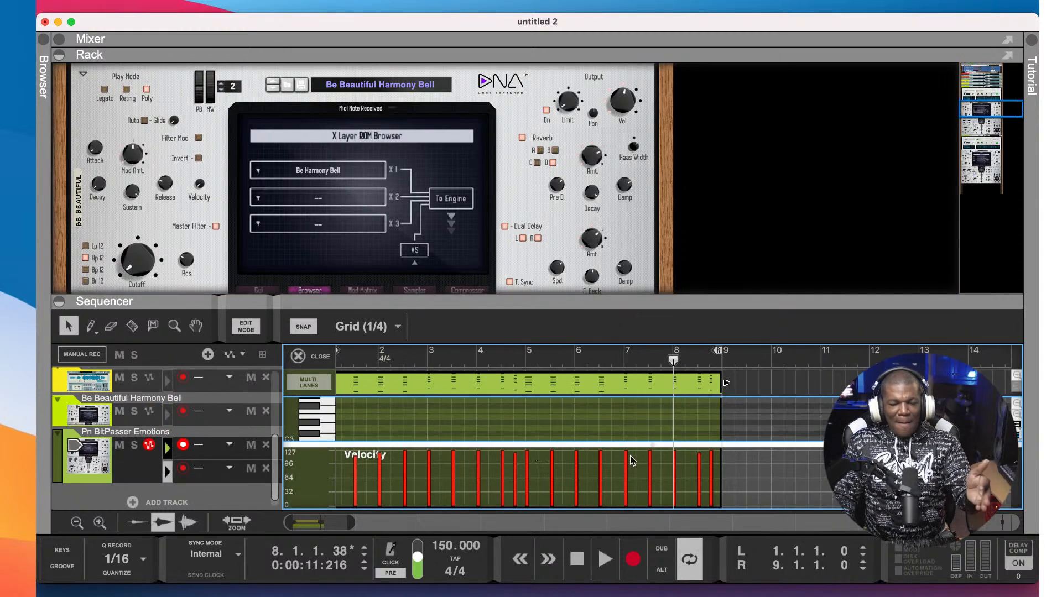
pyautogui.scroll(3, 633, 433)
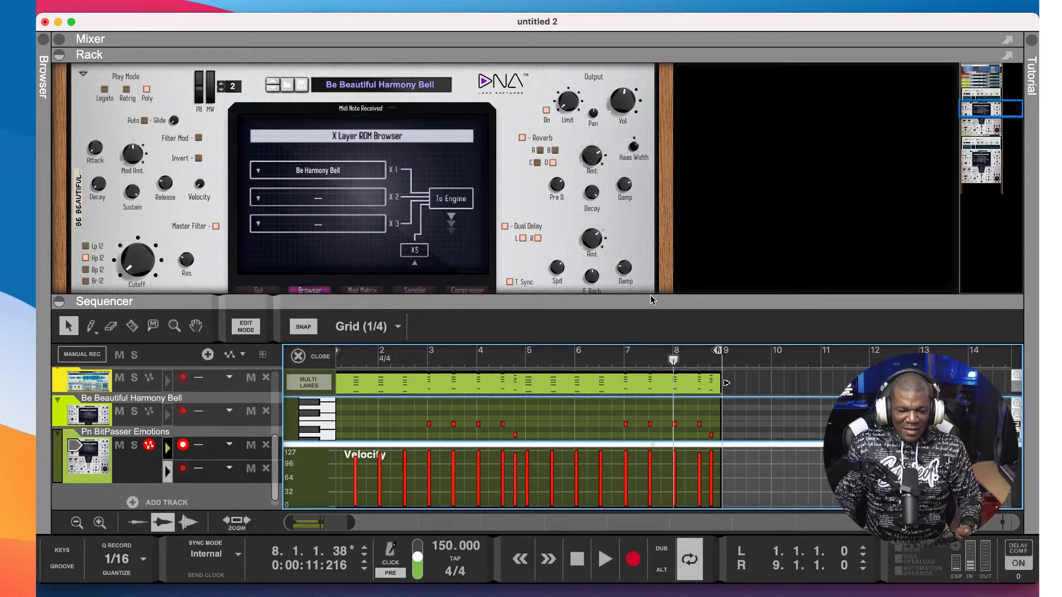
pyautogui.moveTo(651, 300); pyautogui.dragTo(663, 156)
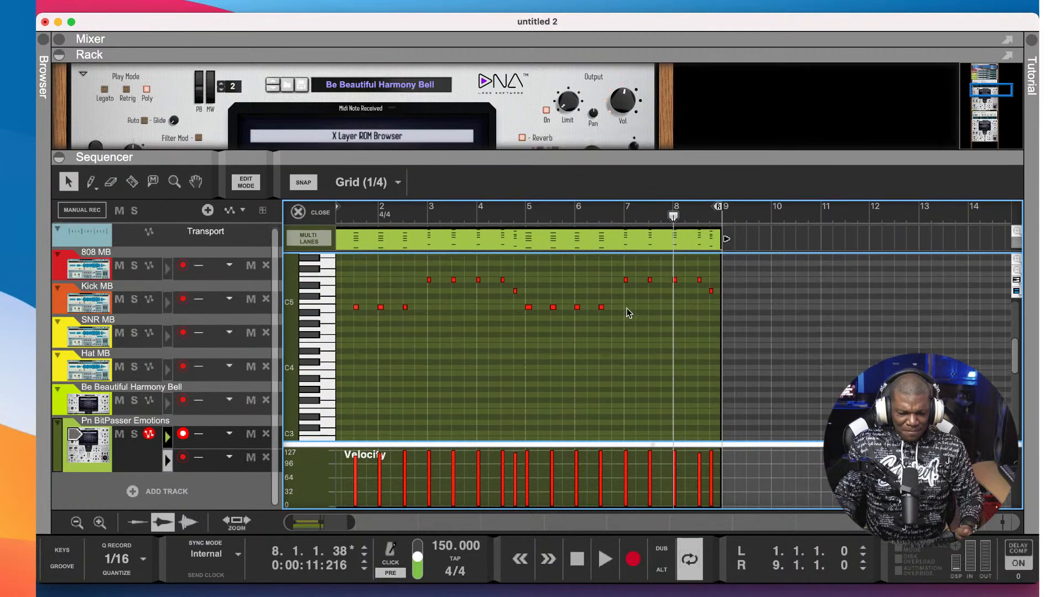
pyautogui.scroll(3, 629, 313)
pyautogui.click(497, 239)
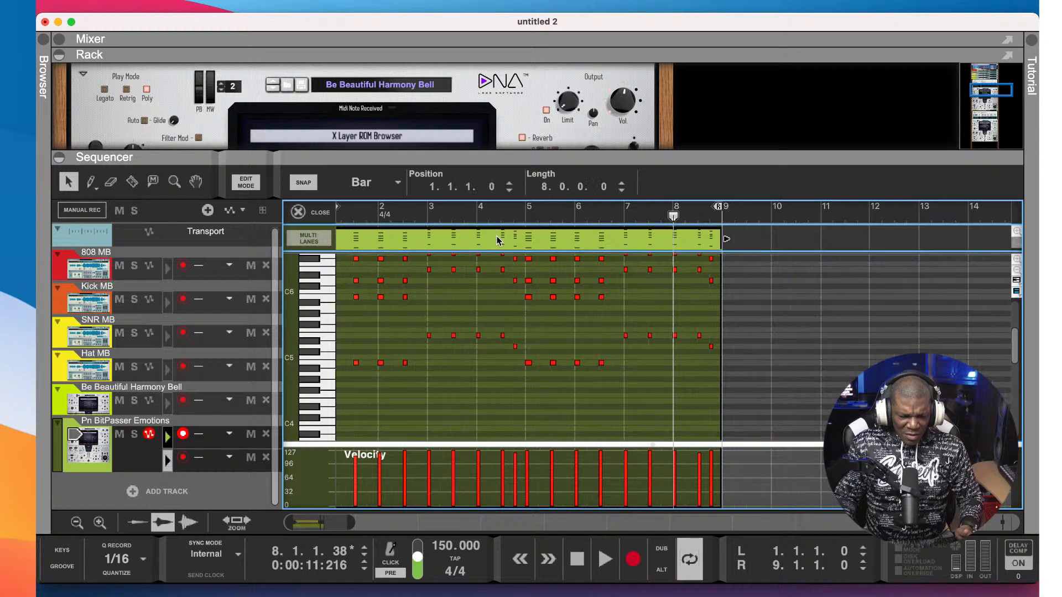
pyautogui.scroll(5, 534, 350)
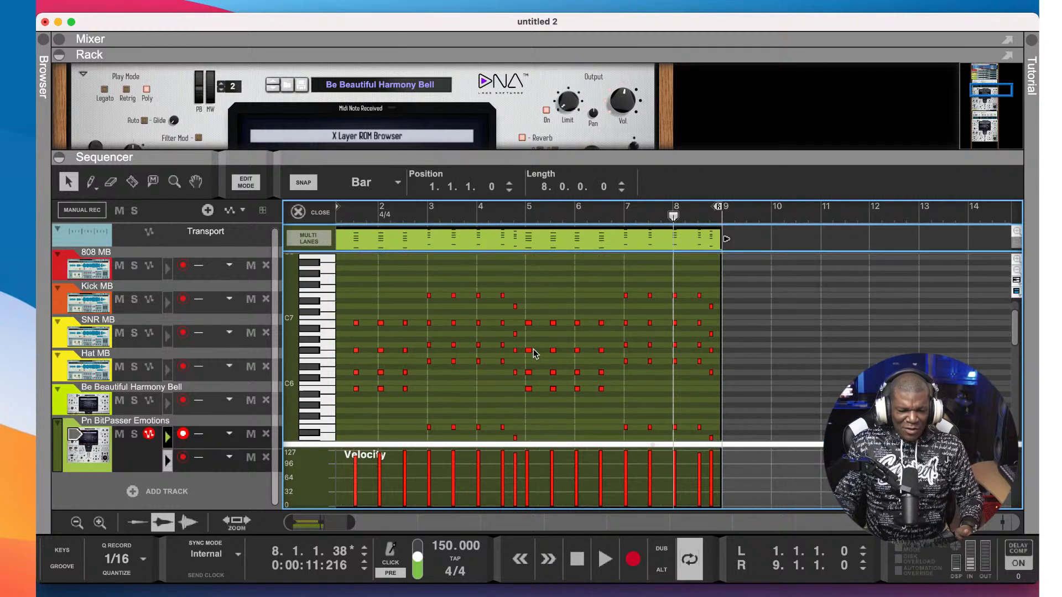
pyautogui.scroll(-1, 535, 354)
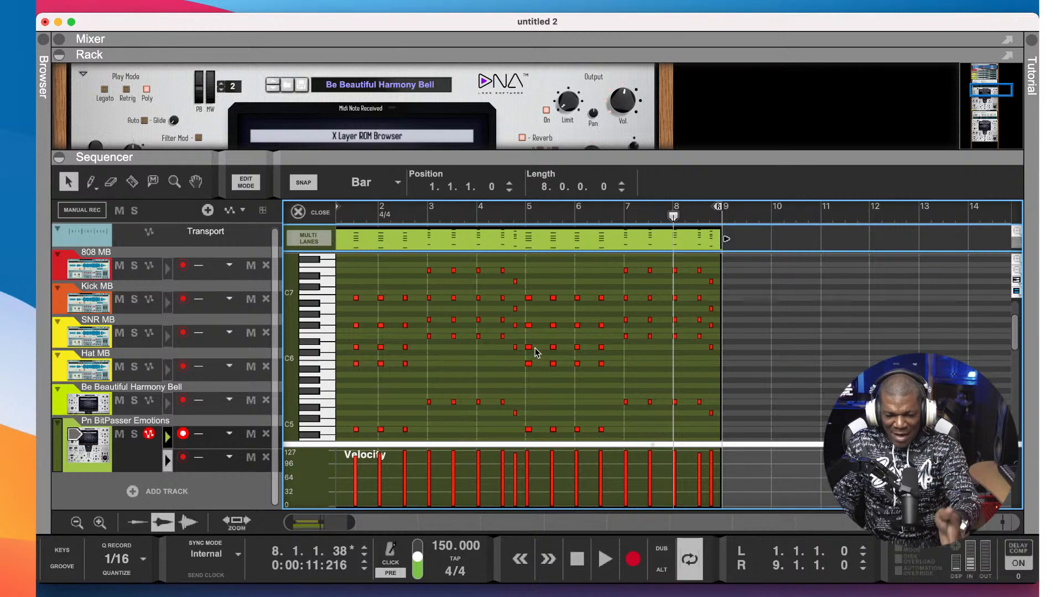
pyautogui.scroll(-1, 535, 354)
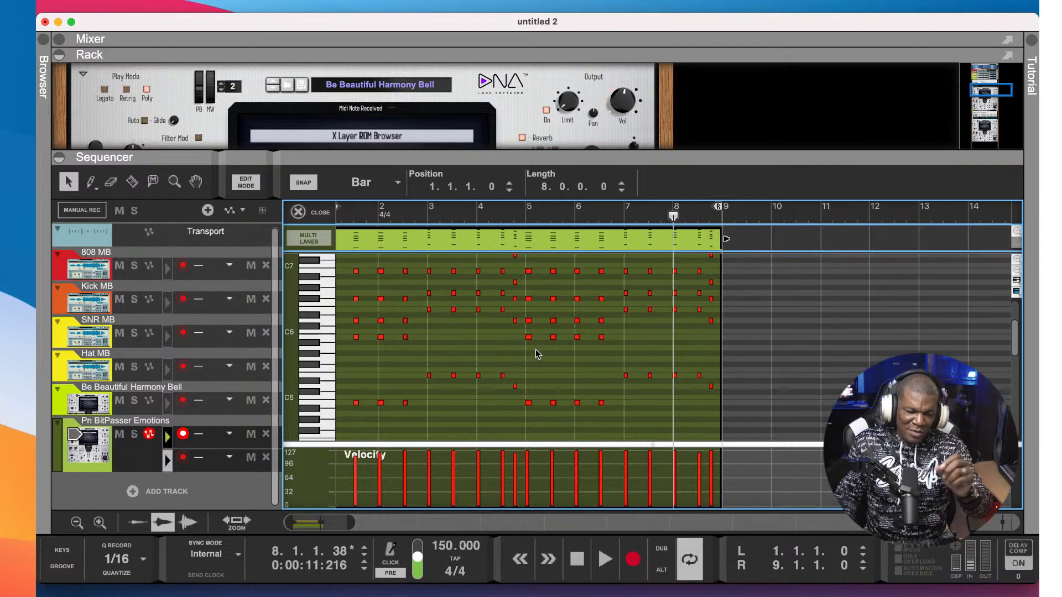
pyautogui.click(296, 212)
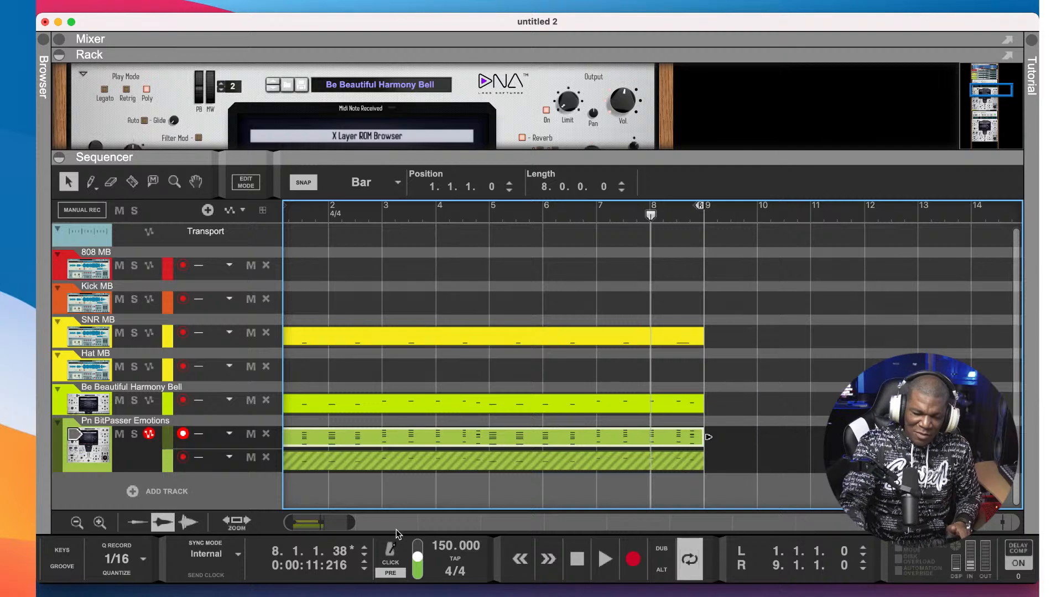
# - Play the loop from the start to hear the rendered chords, and return the playhead to bar 1
pyautogui.hotkey('shift', 'Return')
pyautogui.press('space')
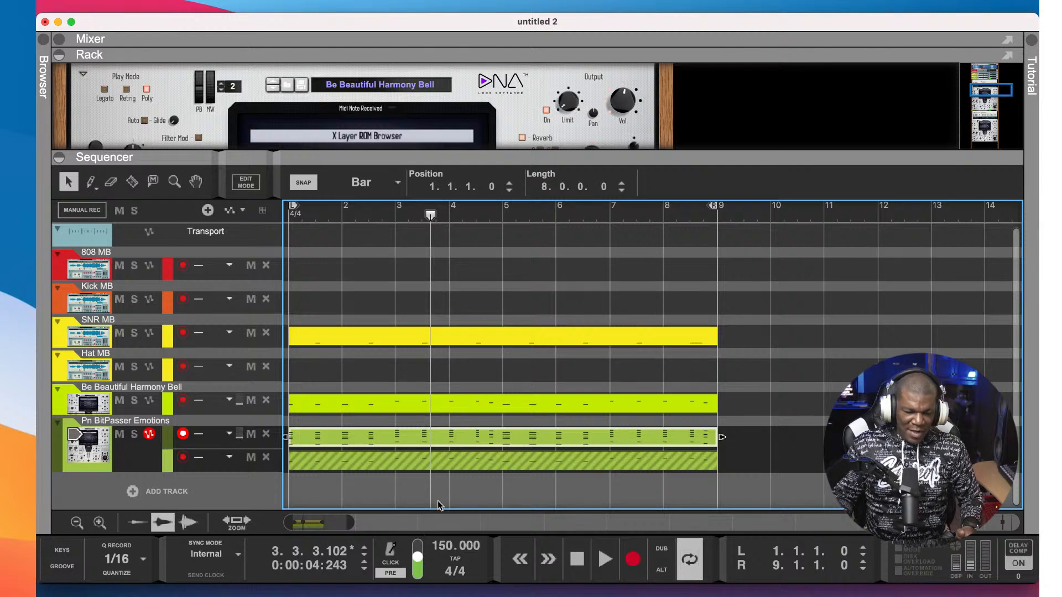
pyautogui.press('Return')
pyautogui.press('Return')
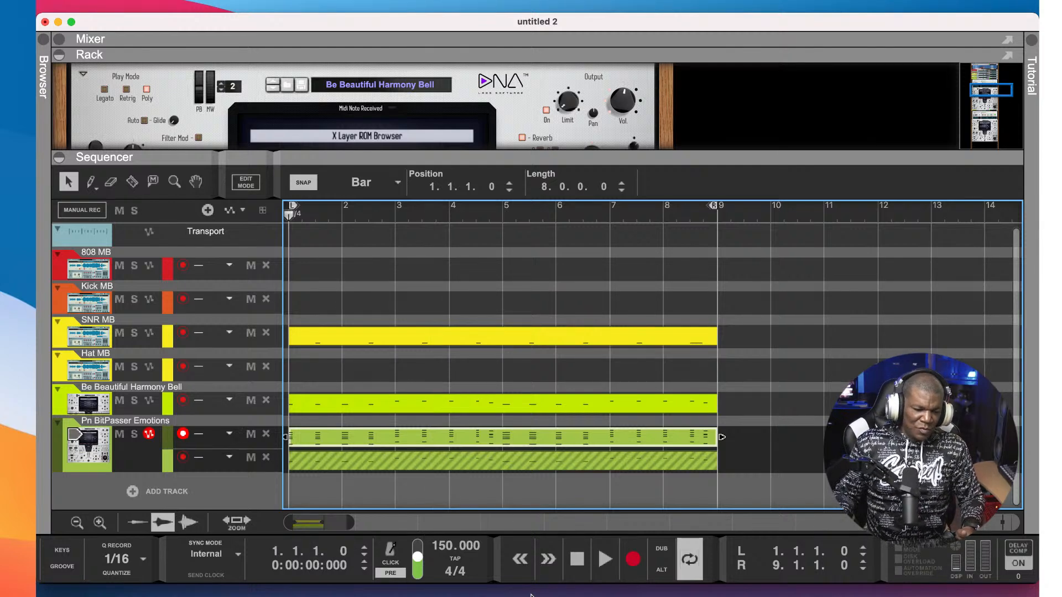
# - Arm the Kick MB track and lower the Pn BitPasser Emotions channel level slightly while the loop plays
pyautogui.click(182, 302)
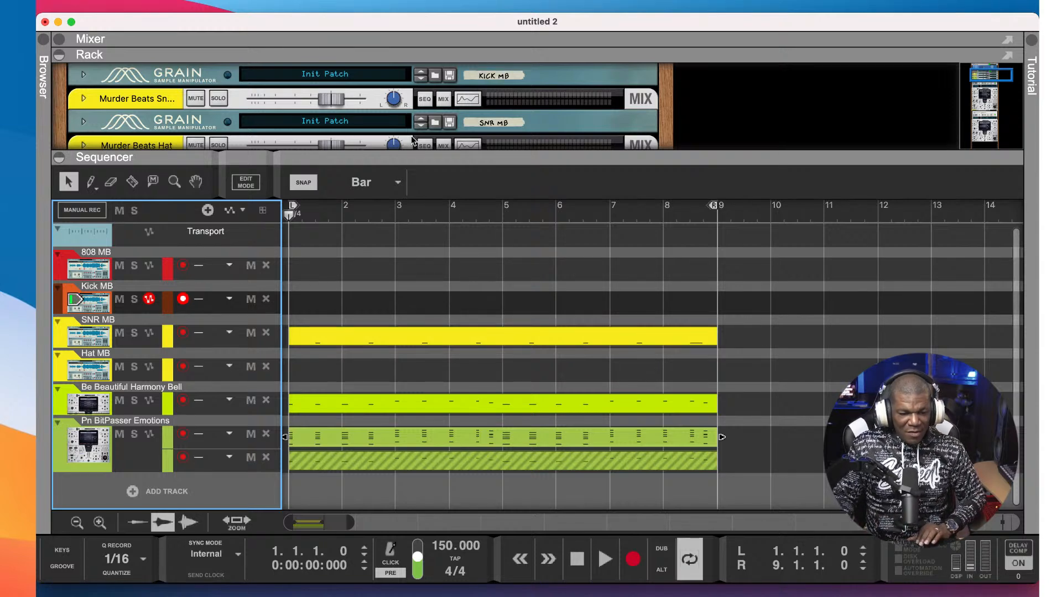
pyautogui.scroll(-5, 401, 137)
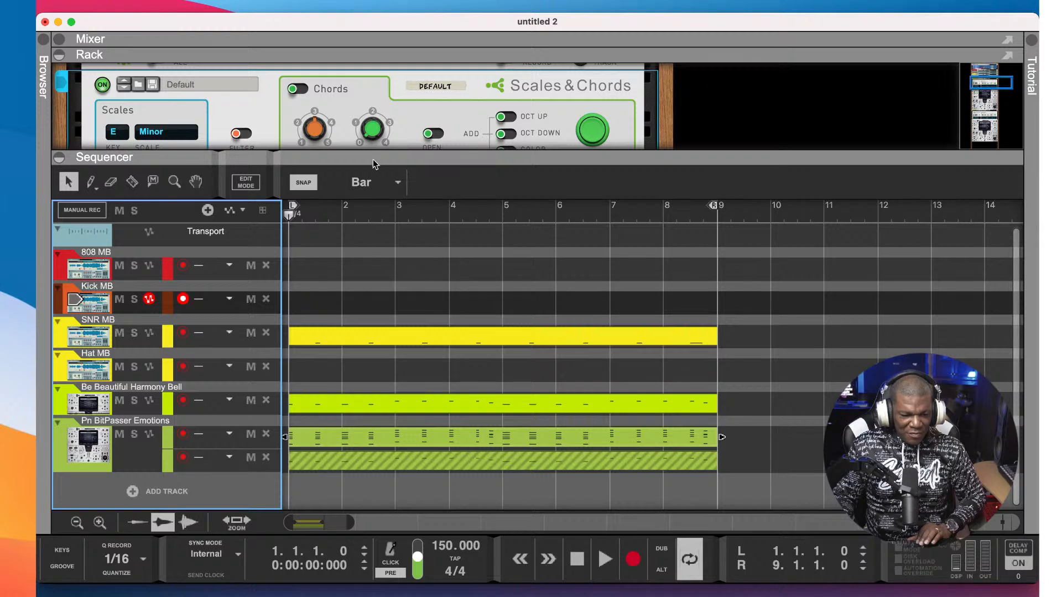
pyautogui.moveTo(376, 230); pyautogui.dragTo(386, 338)
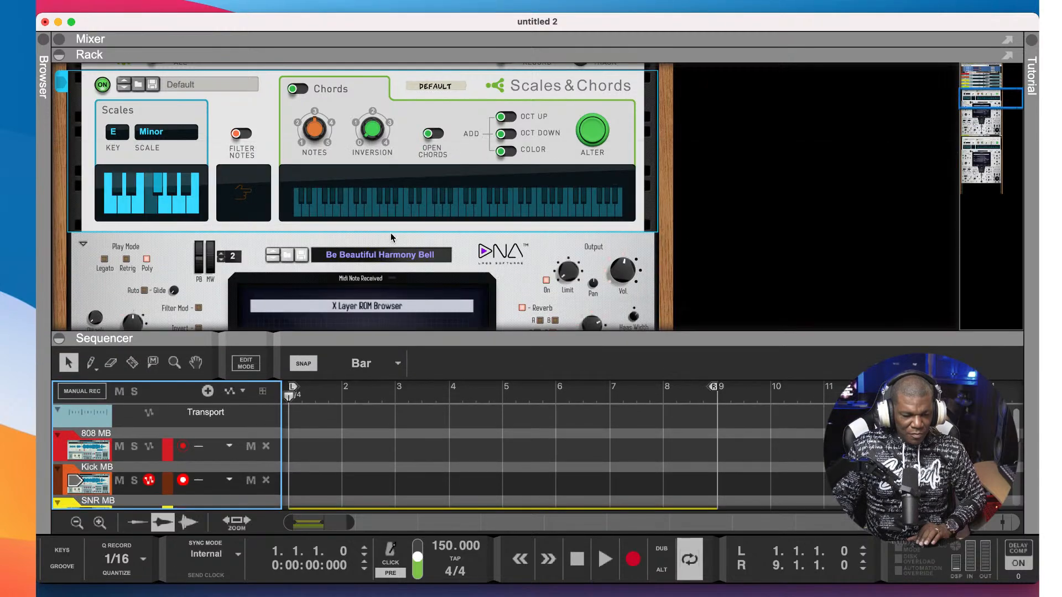
pyautogui.scroll(-10, 390, 234)
pyautogui.scroll(-5, 392, 234)
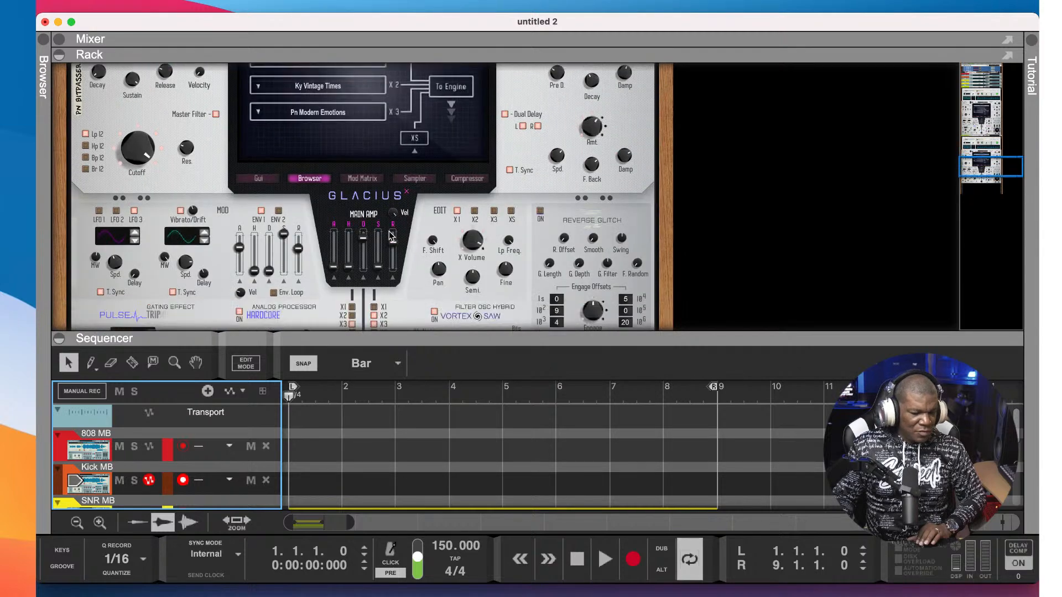
pyautogui.scroll(10, 390, 234)
pyautogui.scroll(3, 386, 232)
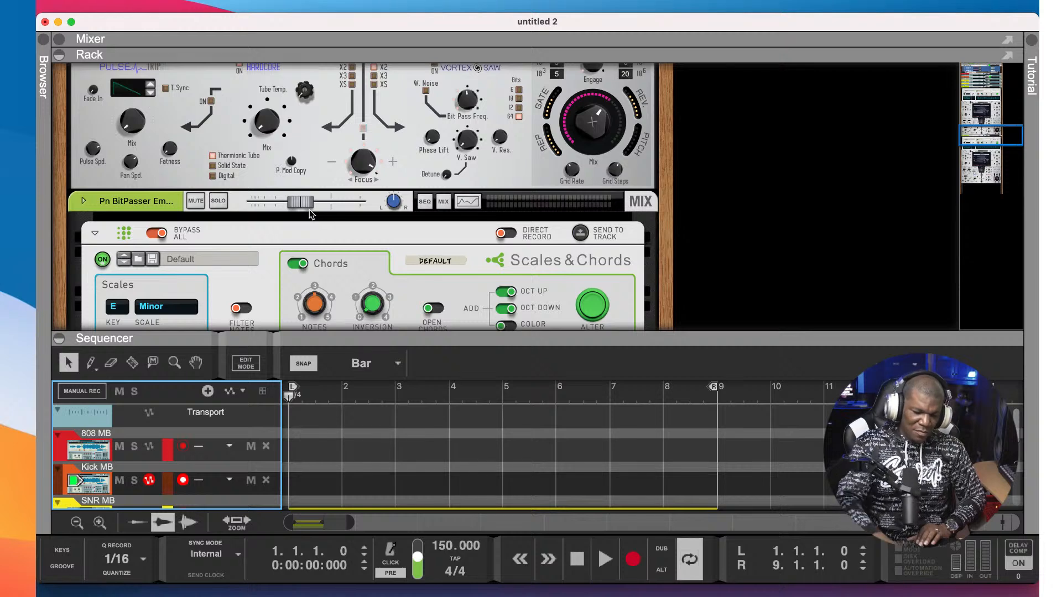
pyautogui.press('space')
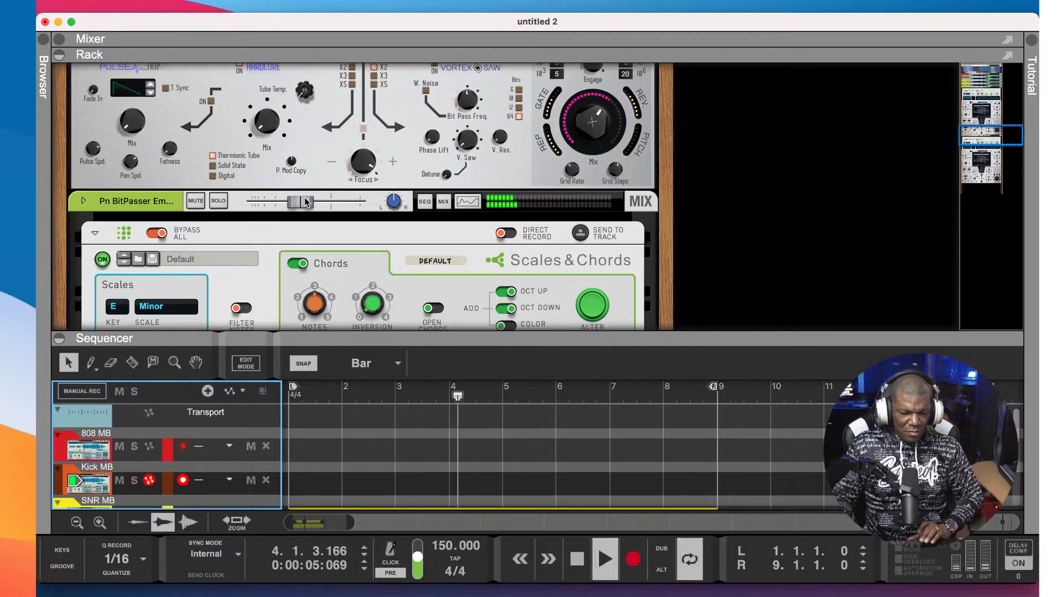
pyautogui.moveTo(306, 203); pyautogui.dragTo(298, 206)
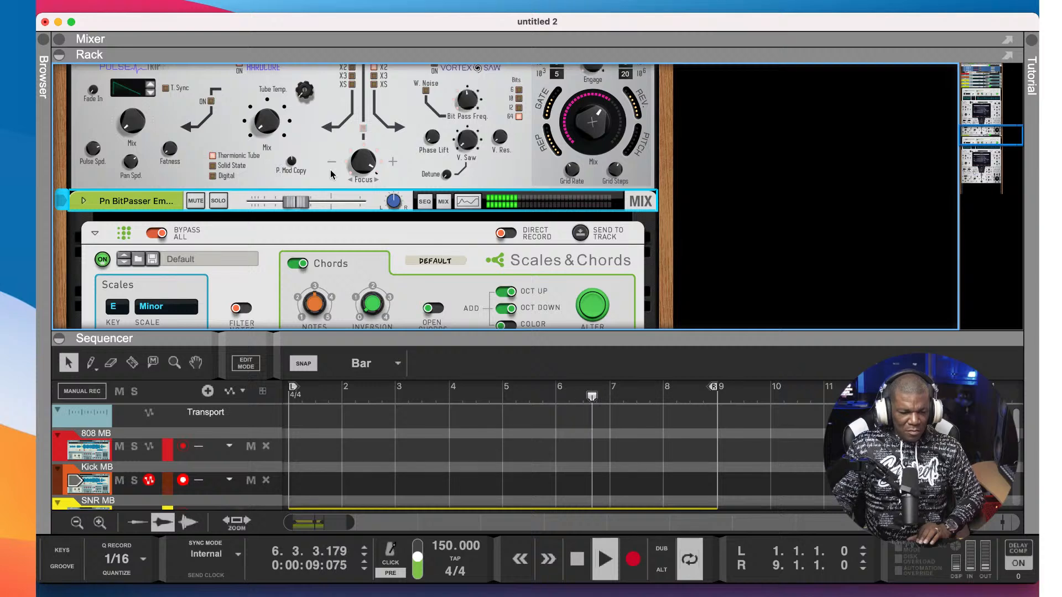
# - Lower the Be Beautiful Harmony Bell channel level slightly during playback
pyautogui.scroll(5, 338, 166)
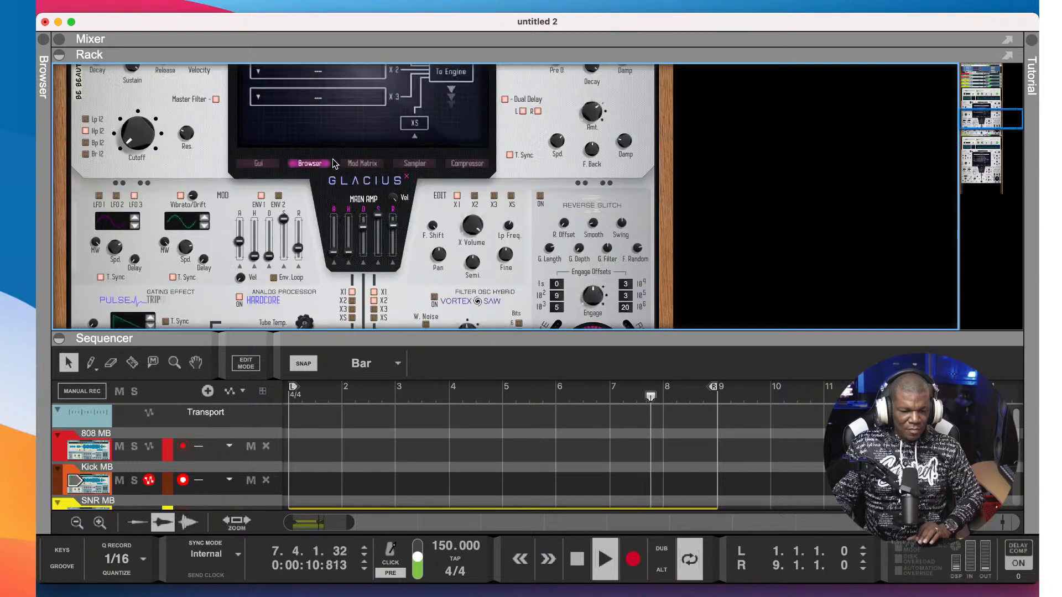
pyautogui.scroll(10, 339, 165)
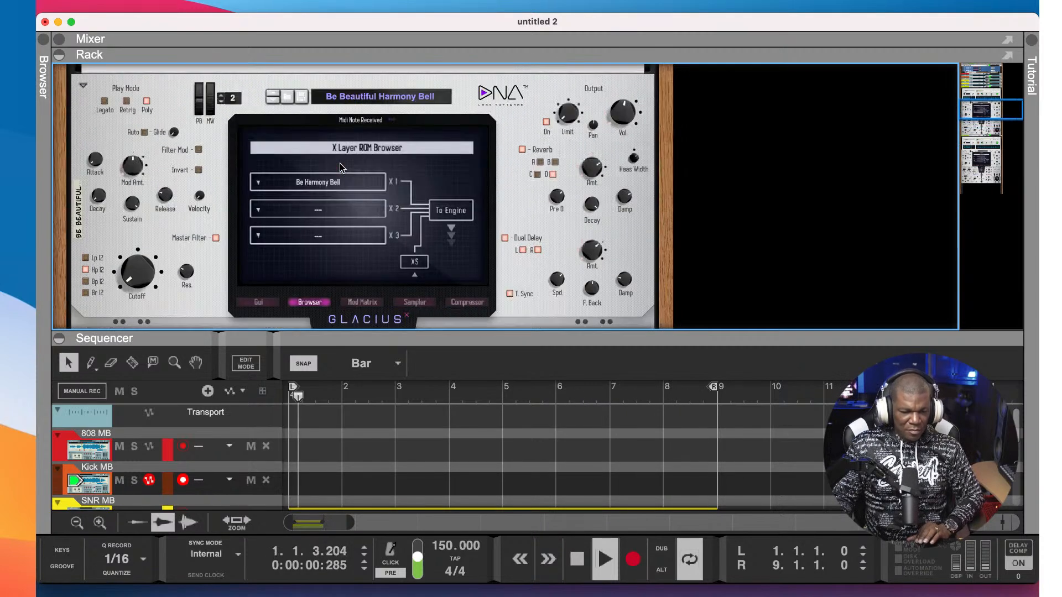
pyautogui.scroll(10, 341, 167)
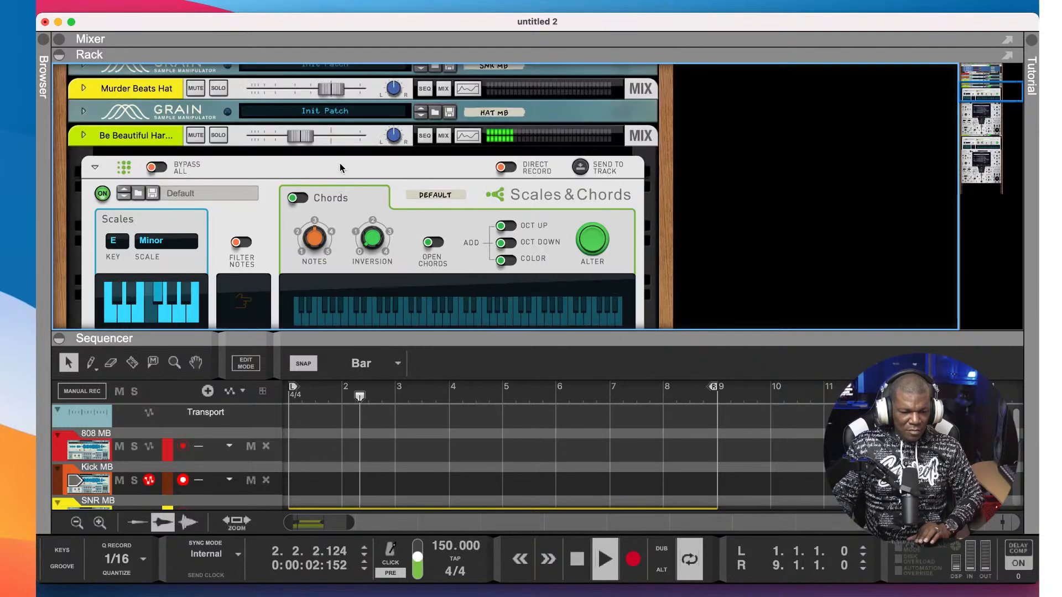
pyautogui.scroll(-3, 339, 181)
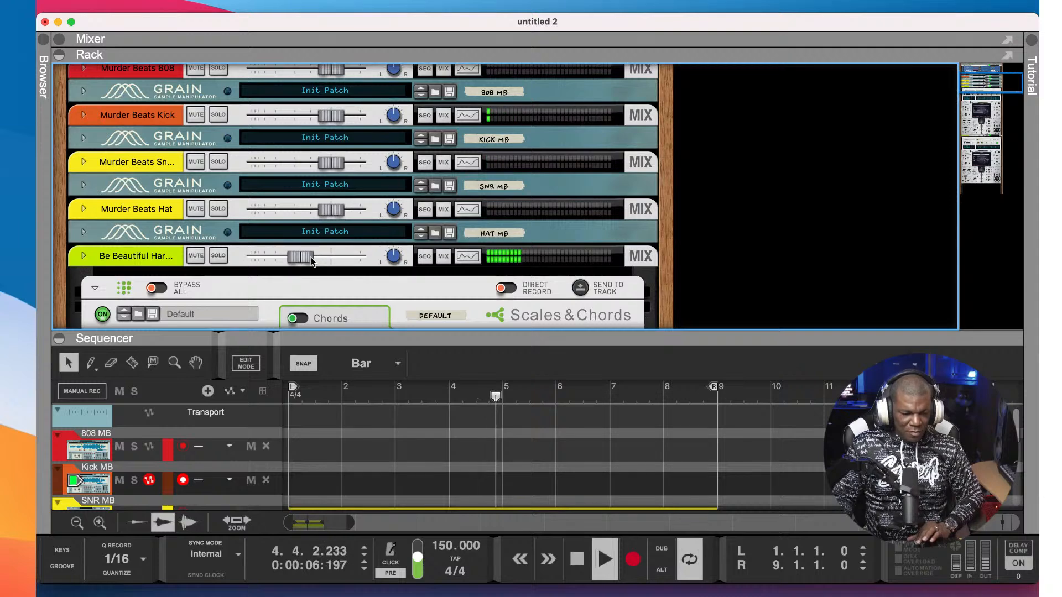
pyautogui.click(302, 257)
pyautogui.moveTo(301, 257)
pyautogui.mouseDown()
pyautogui.moveTo(288, 257)
pyautogui.moveTo(303, 260)
pyautogui.mouseUp()
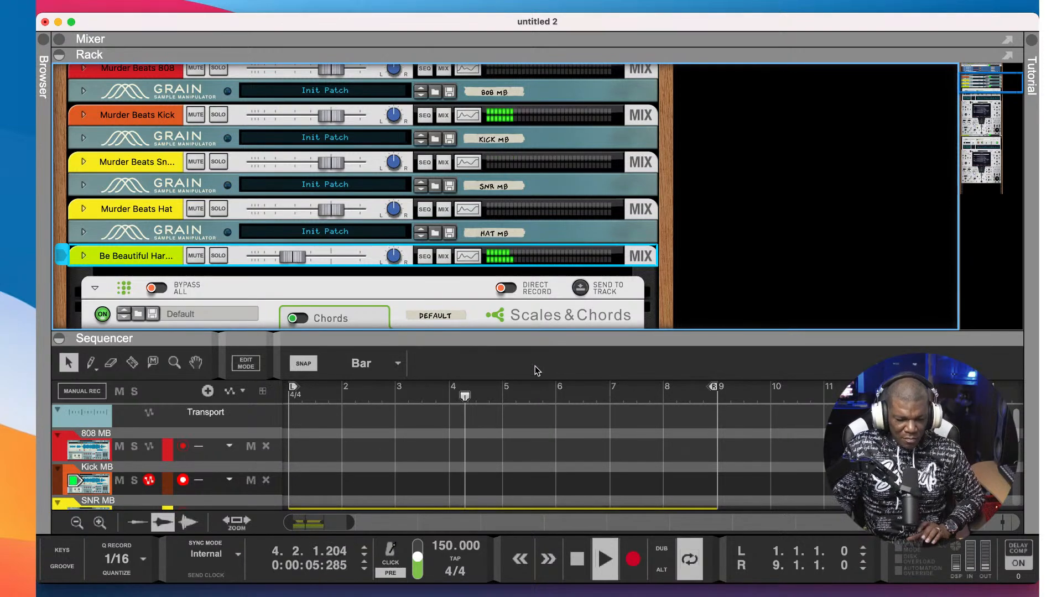
# - Record a kick pattern on the Kick MB track across the eight-bar loop from bar 1, and stop recording
pyautogui.click(584, 563)
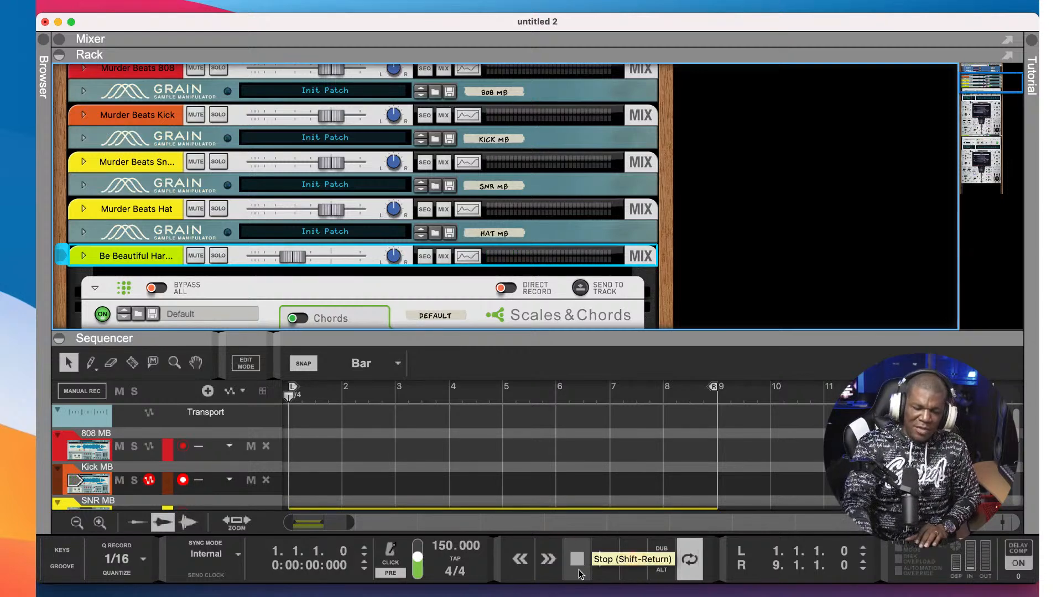
pyautogui.press('super+Return')
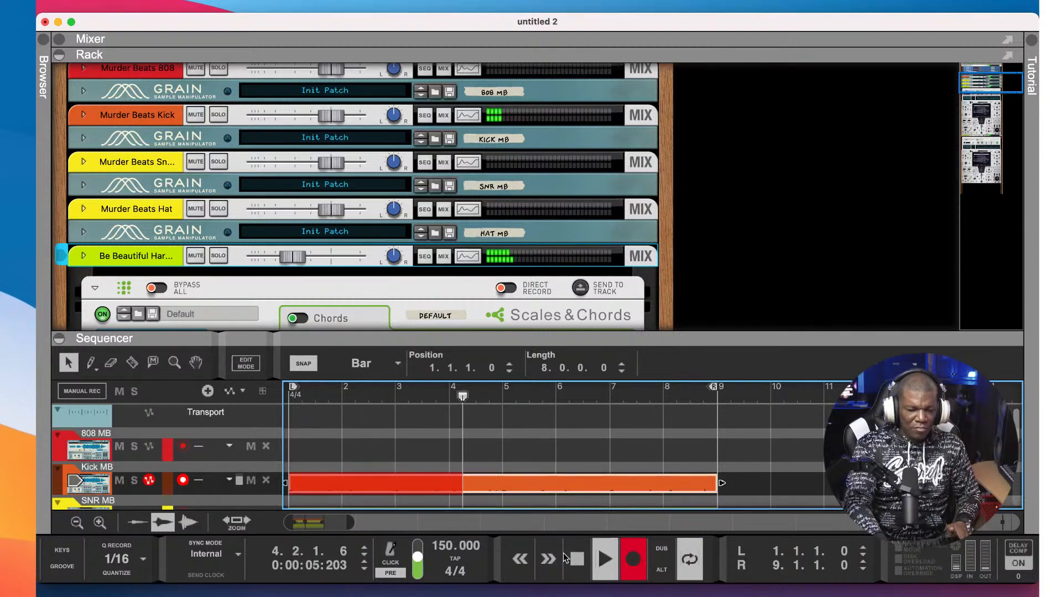
pyautogui.press('space')
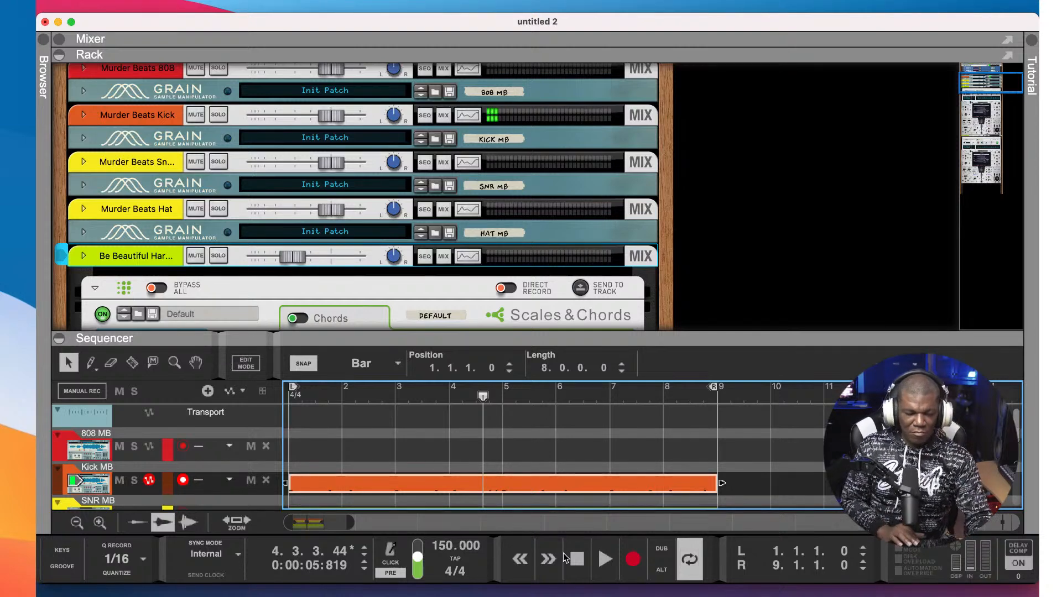
# - Delete the recorded kick clip and record a new kick pattern on the Kick MB track across the eight-bar loop from bar 1
pyautogui.press('Delete')
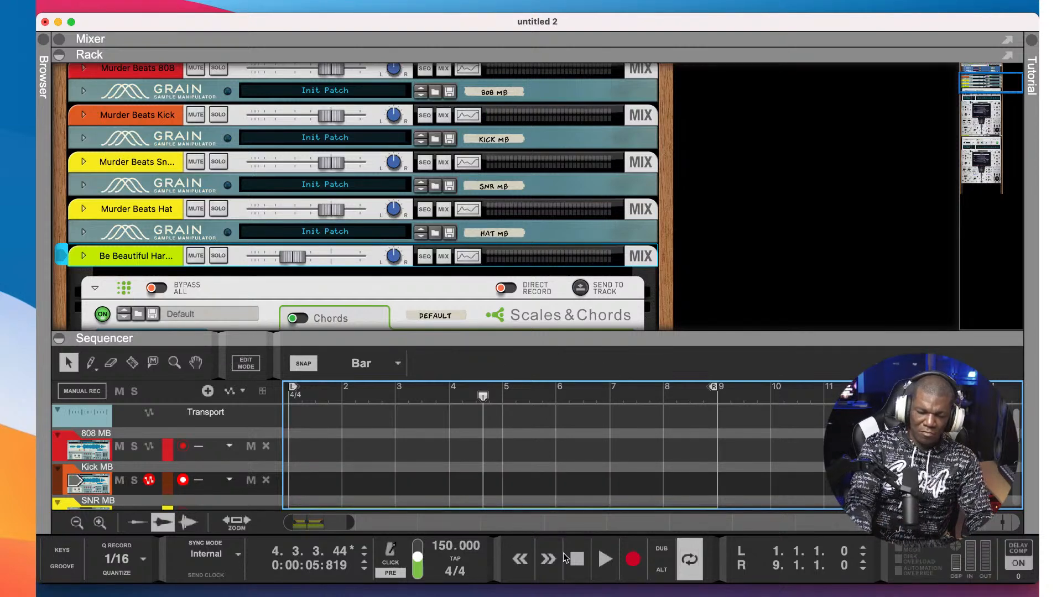
pyautogui.click(564, 554)
pyautogui.press('super+Return')
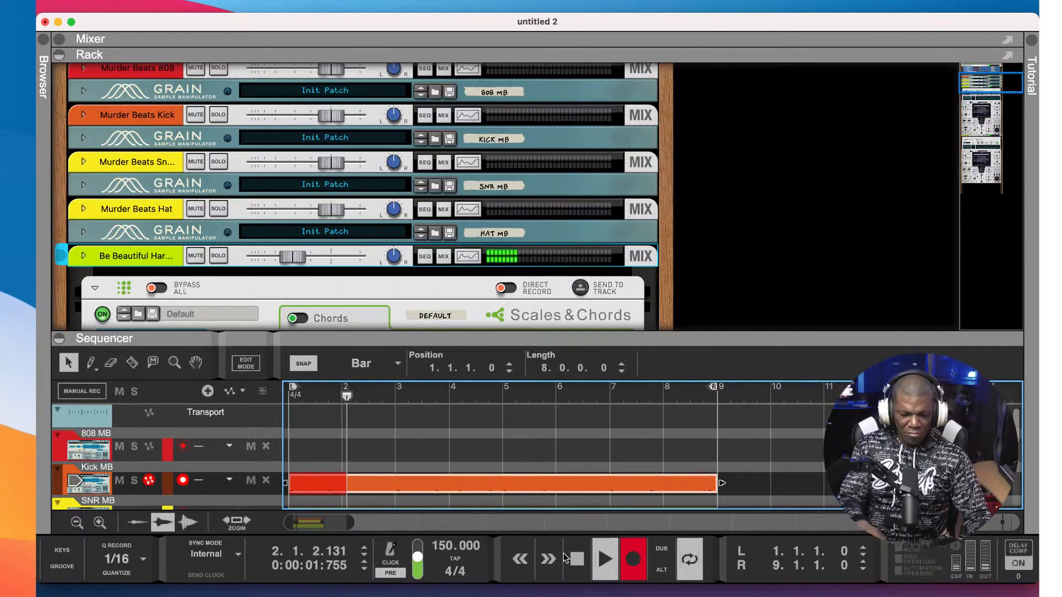
pyautogui.click(577, 559)
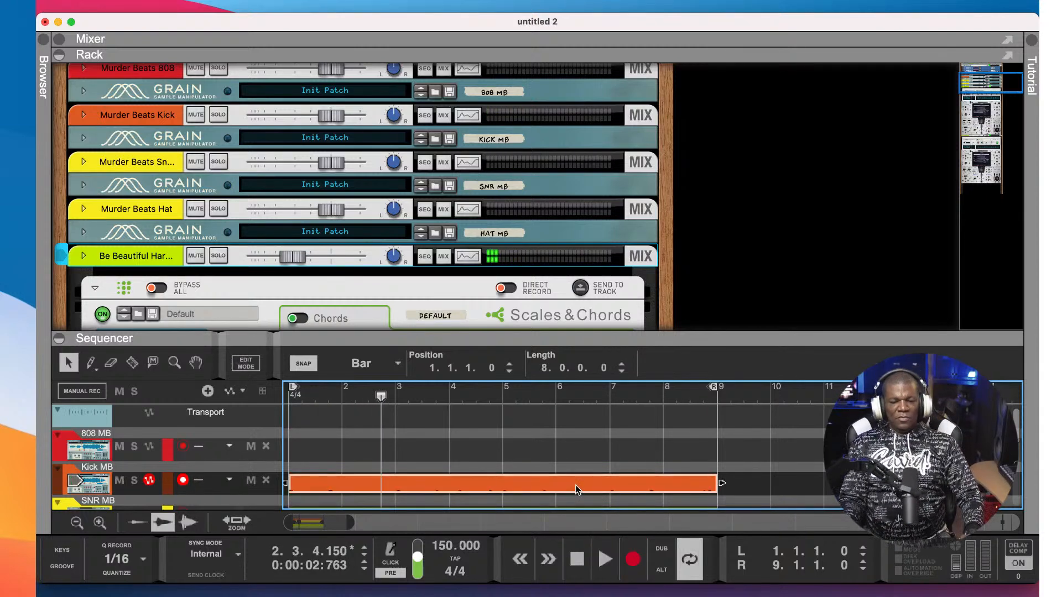
# - Open the Kick MB clip in a taller note editor and quantize all of its C0 notes to 1/16
pyautogui.doubleClick(576, 484)
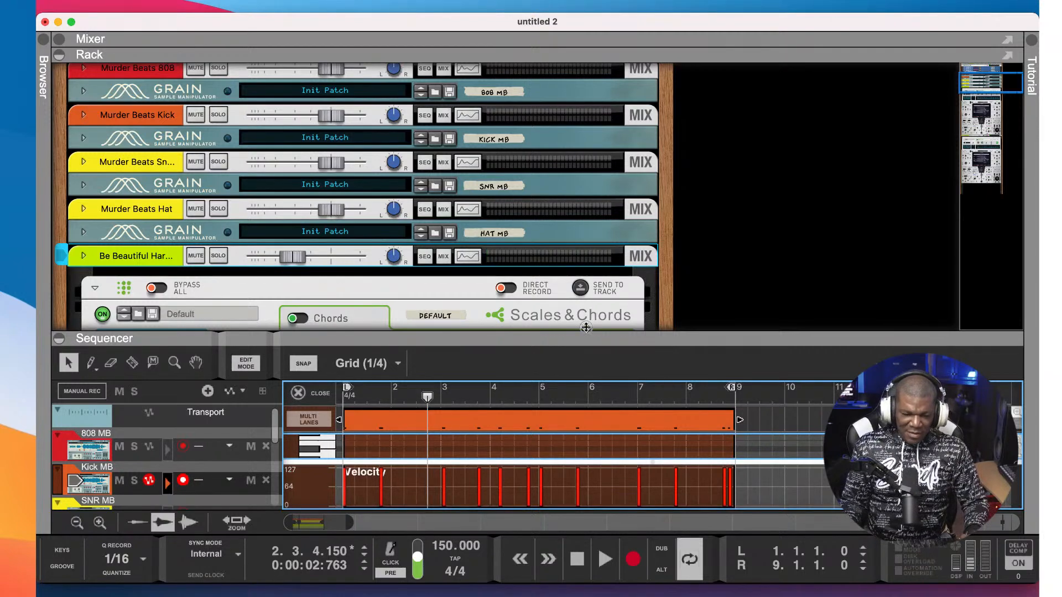
pyautogui.moveTo(585, 328); pyautogui.dragTo(585, 214)
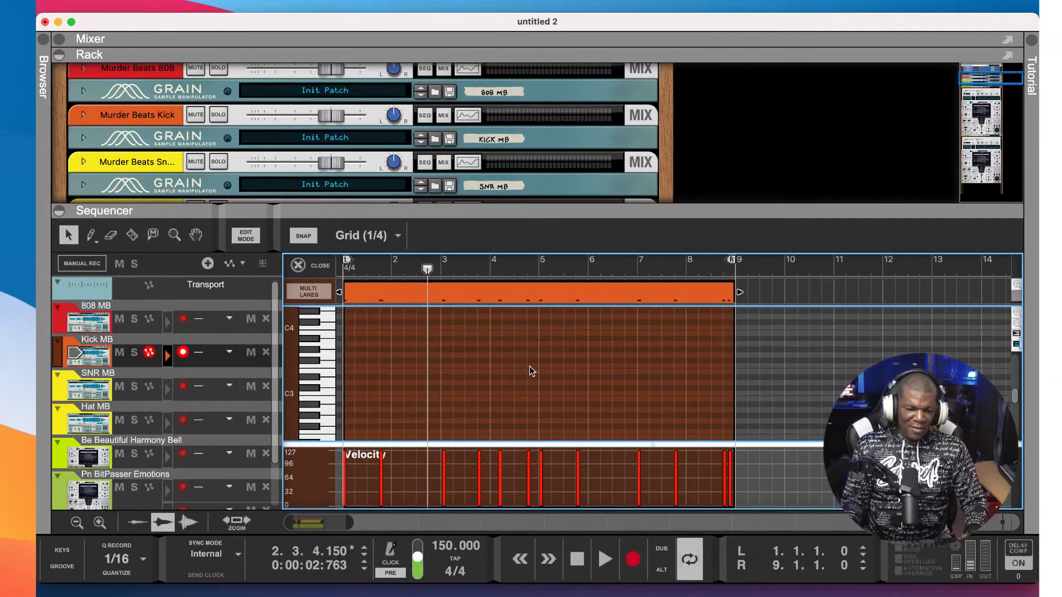
pyautogui.scroll(-10, 529, 366)
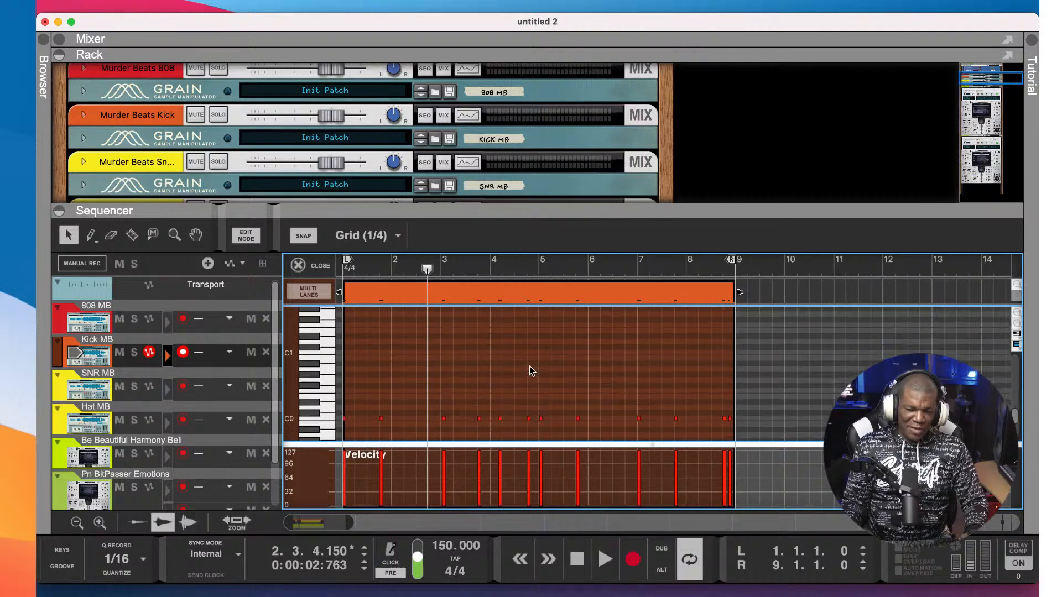
pyautogui.scroll(-4, 529, 366)
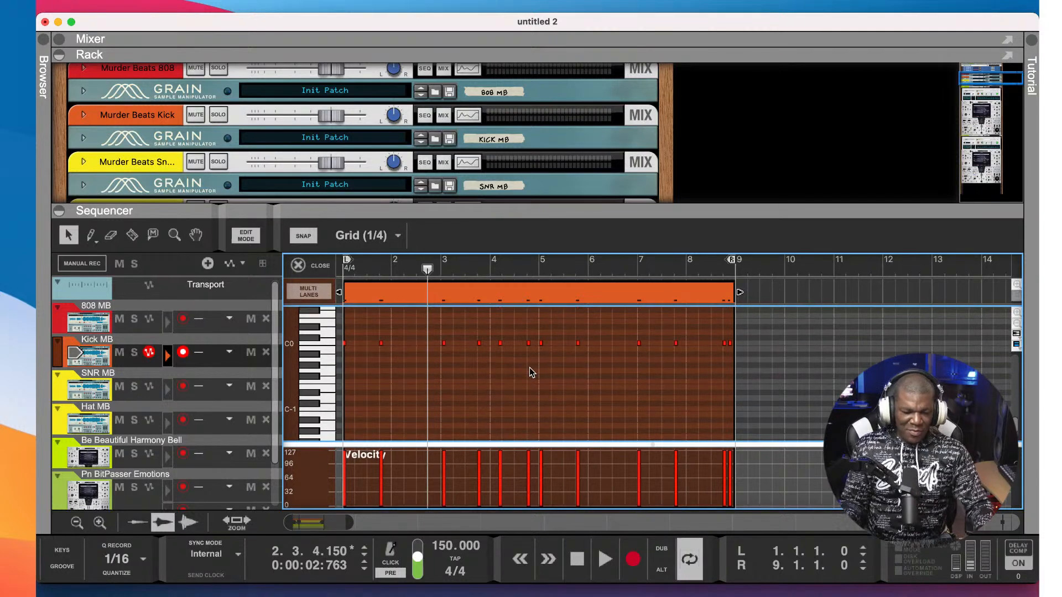
pyautogui.press('super+a')
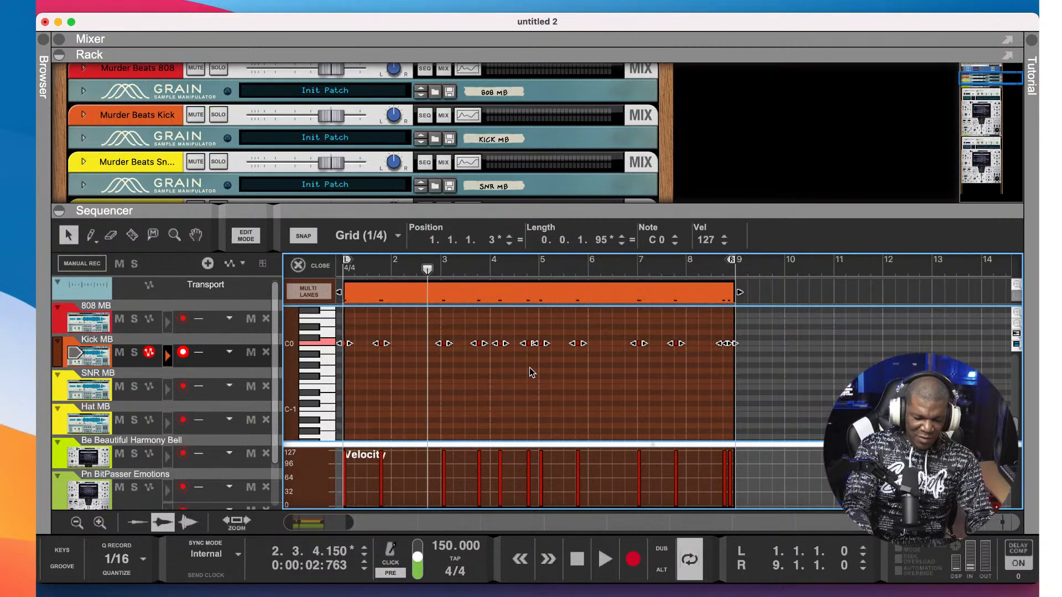
pyautogui.press('super+k')
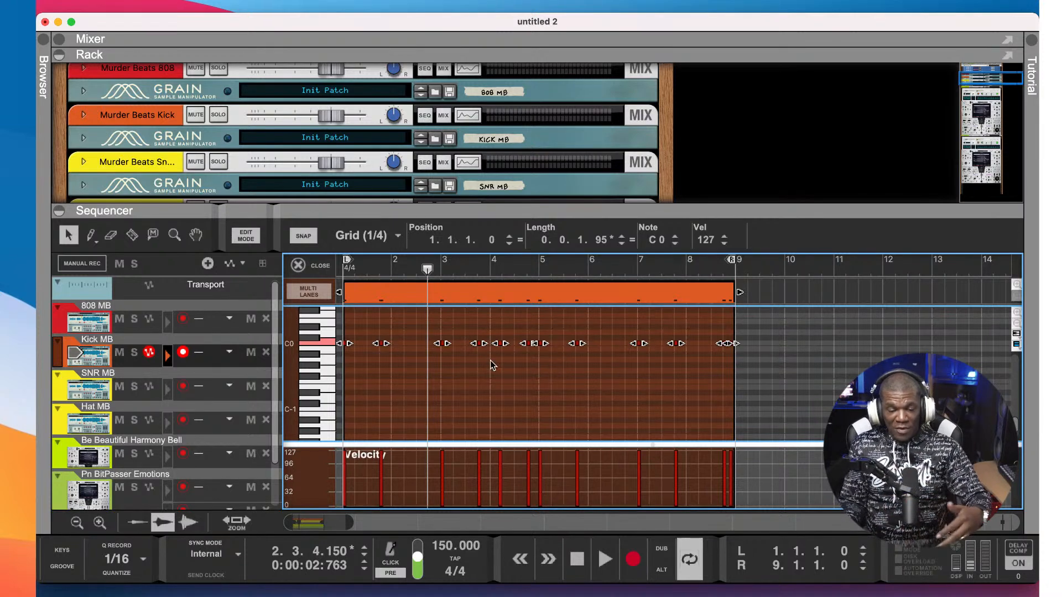
pyautogui.click(509, 380)
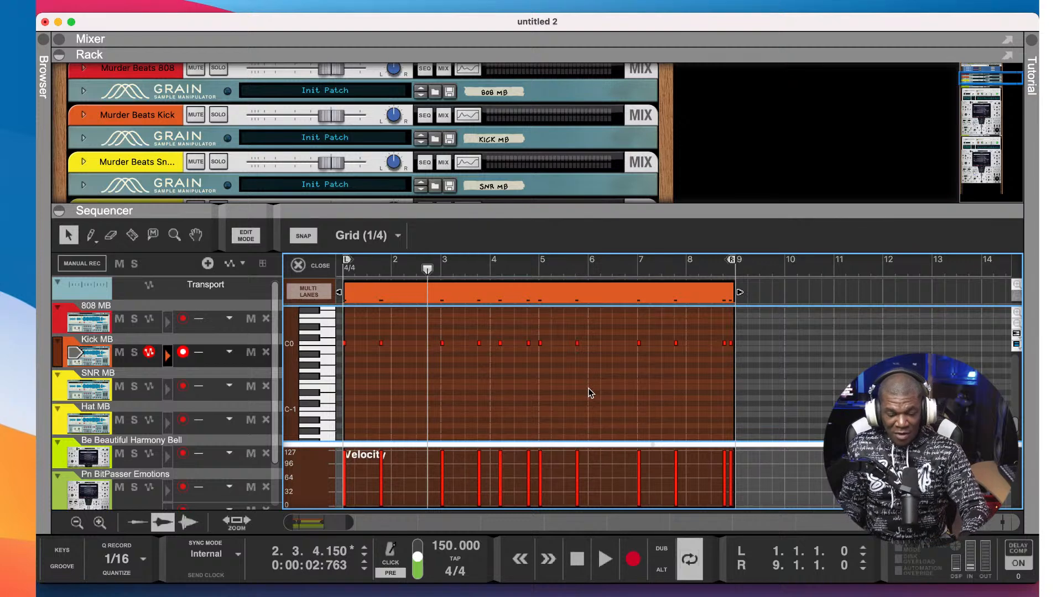
# - Play the loop to check the quantized kick, return to bar 1, and play it again
pyautogui.press('space')
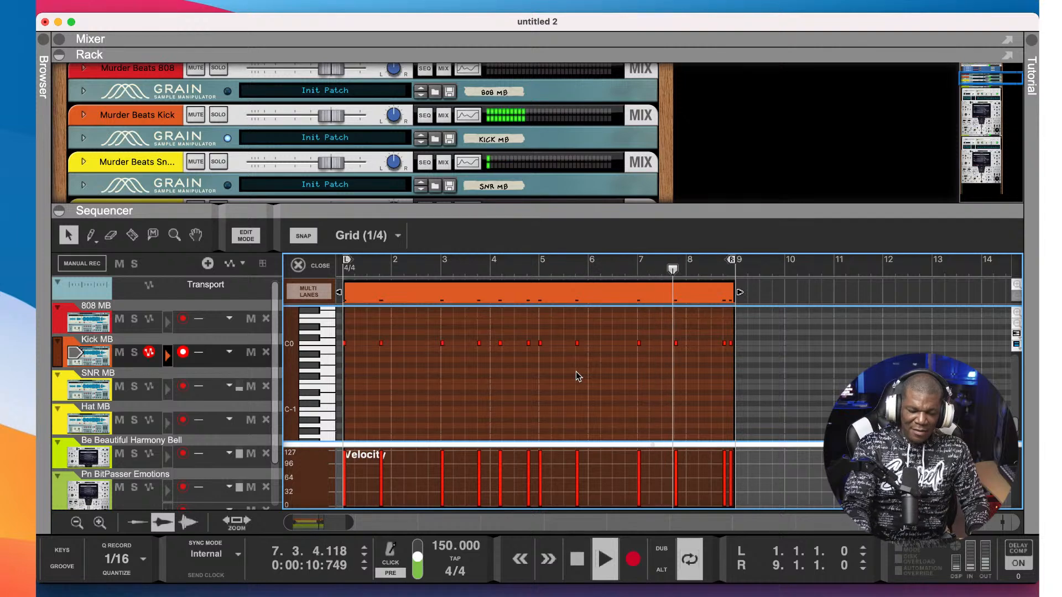
pyautogui.press('space')
pyautogui.hotkey('shift', 'Return')
pyautogui.hotkey('shift', 'Return')
pyautogui.hotkey('shift', 'Return')
pyautogui.hotkey('shift', 'Return')
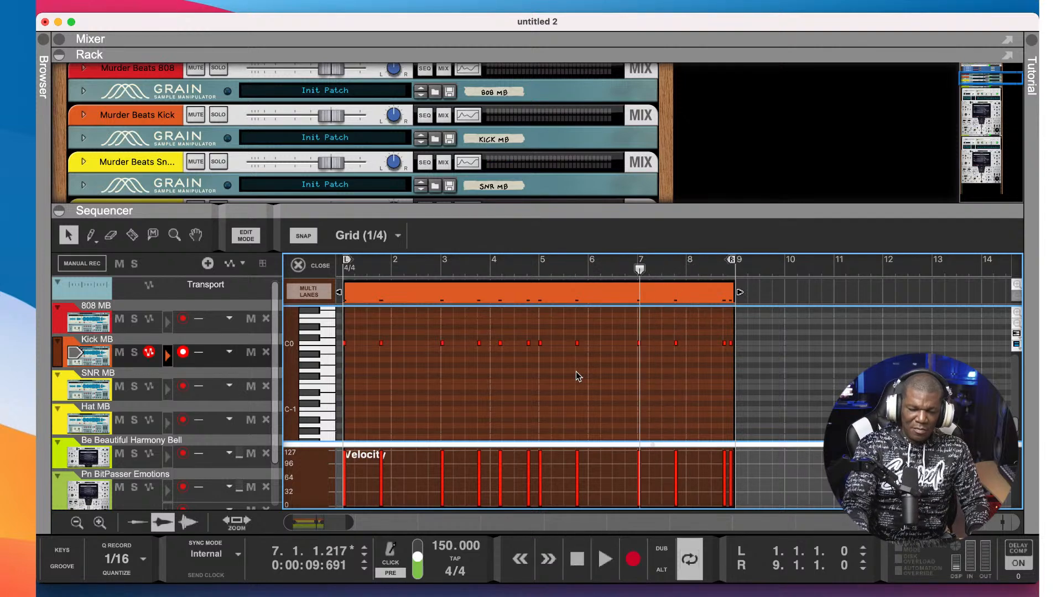
pyautogui.hotkey('shift', 'Return')
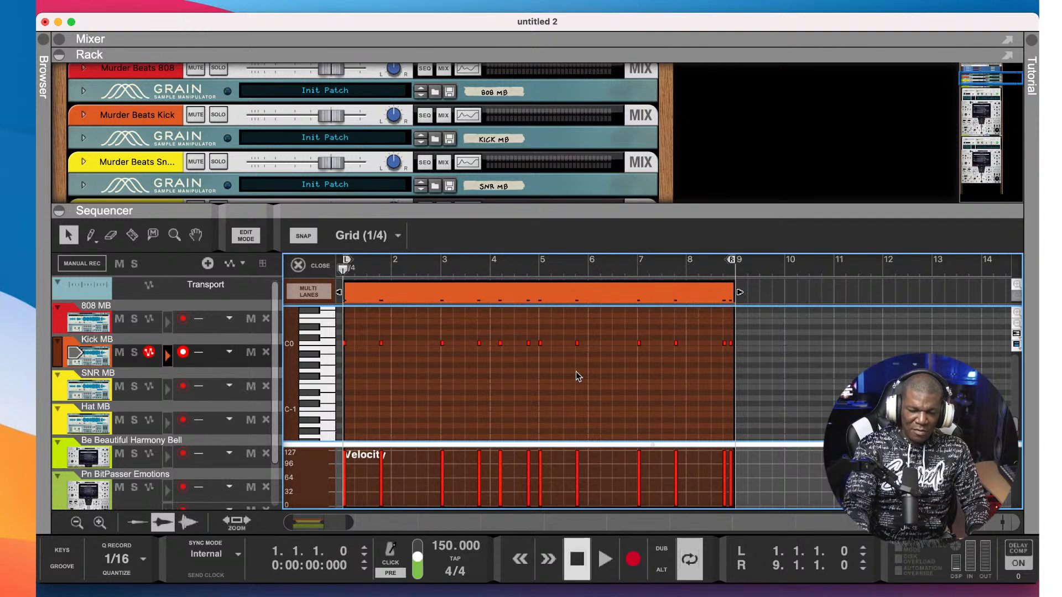
pyautogui.press('space')
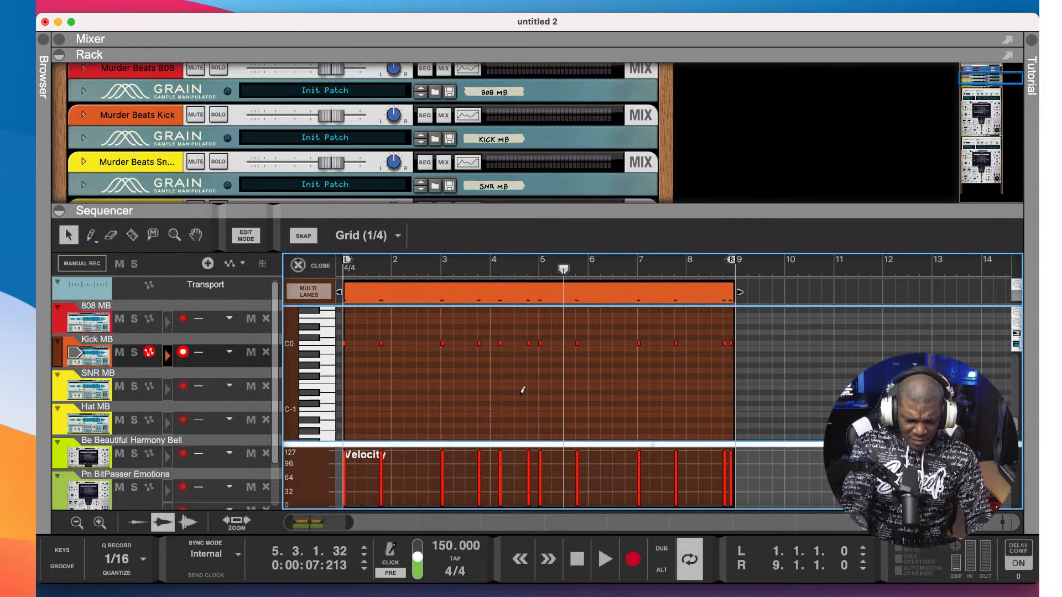
# - Shift the first kick note after the start of bar 4 to position 4.2.1.0 and lengthen it to about 0.0.2.1
pyautogui.press('super+equal')
pyautogui.press('super+equal')
pyautogui.press('super+equal')
pyautogui.press('super+equal')
pyautogui.press('super+equal')
pyautogui.press('super+equal')
pyautogui.press('super+equal')
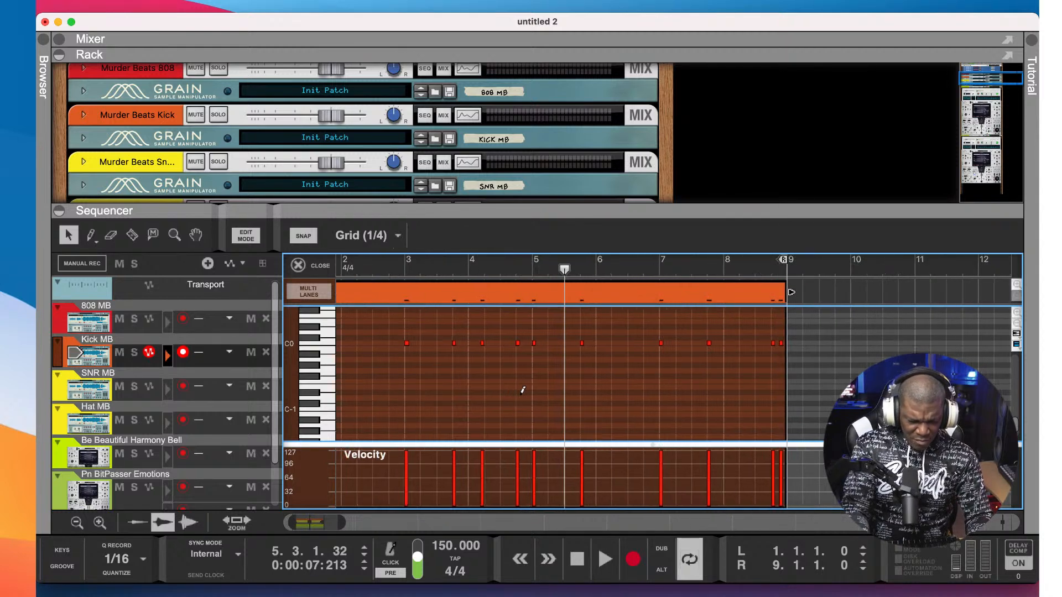
pyautogui.press('super+equal')
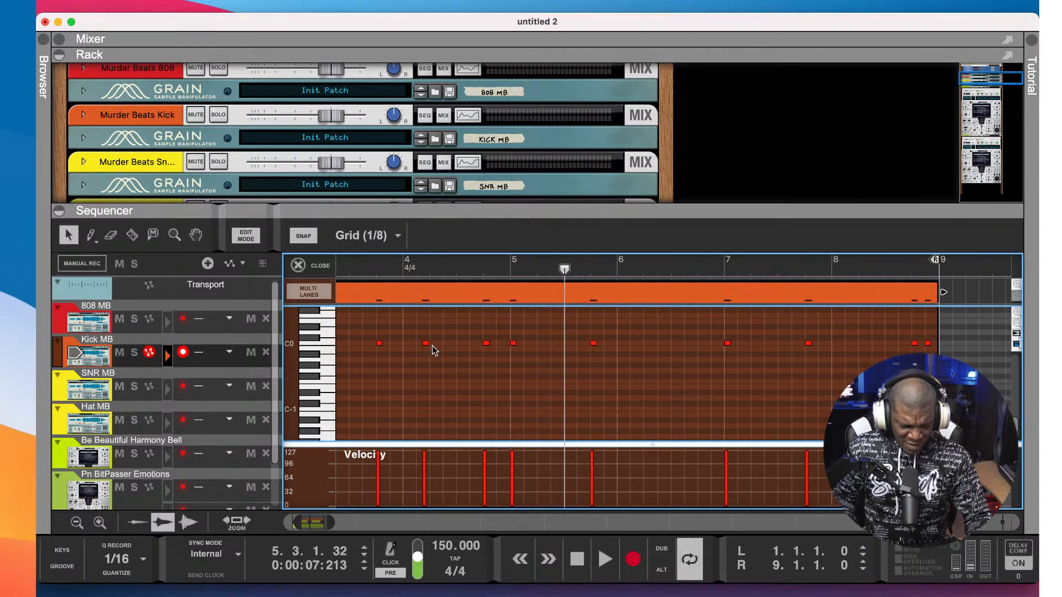
pyautogui.moveTo(426, 344); pyautogui.dragTo(433, 345)
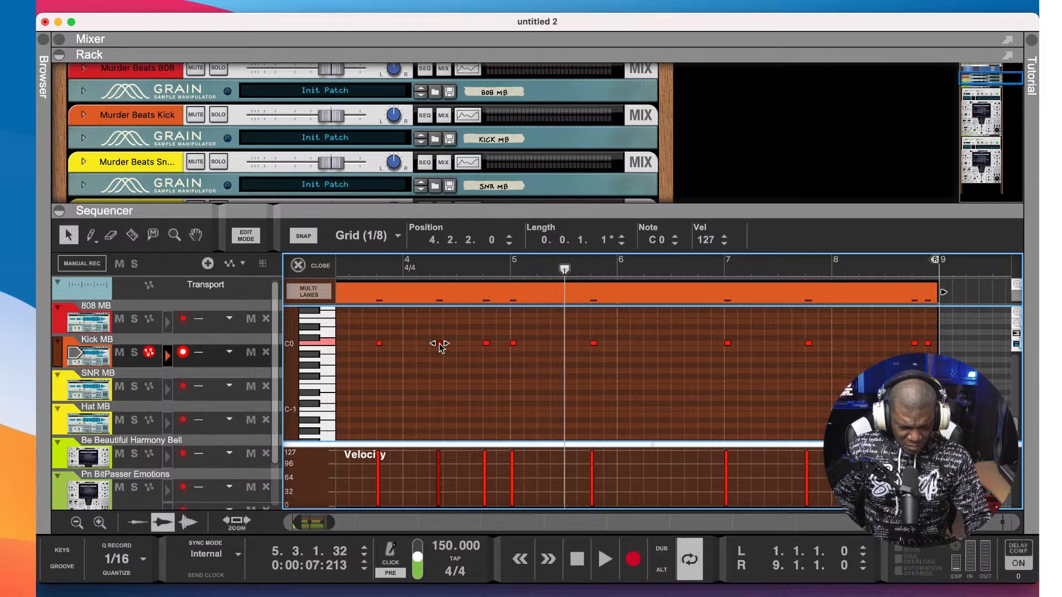
pyautogui.click(437, 344)
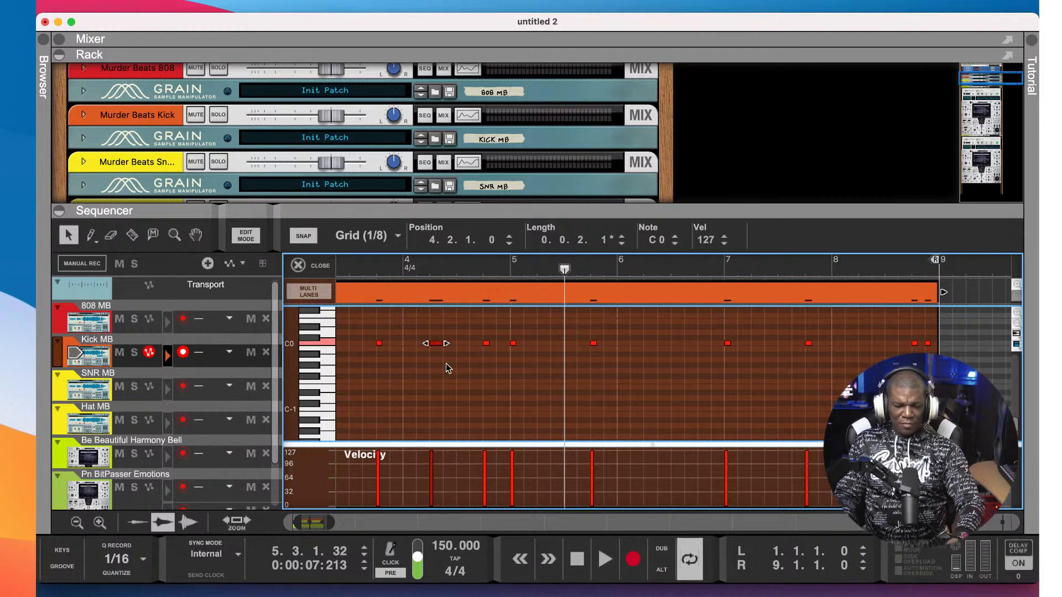
# - Play the loop from bar 1 to hear the edited kick pattern, and stop playback
pyautogui.hotkey('shift', 'Return')
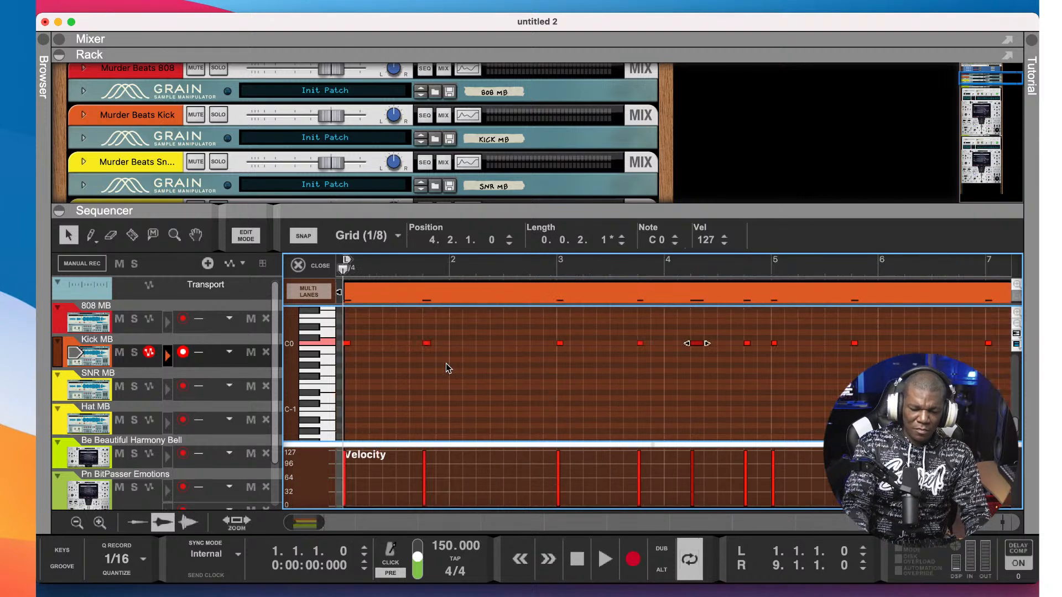
pyautogui.press('space')
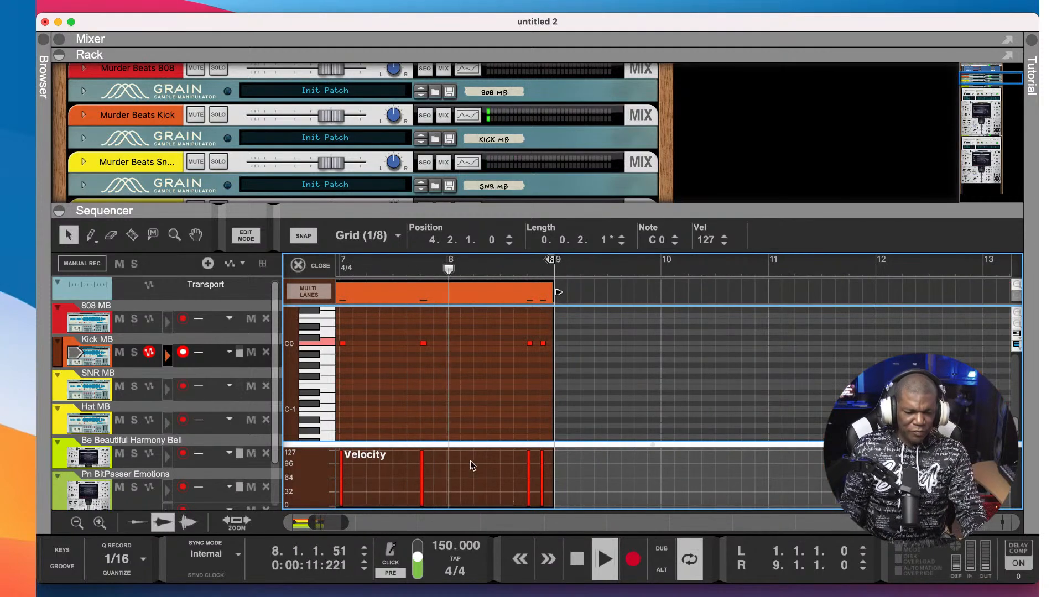
pyautogui.click(237, 524)
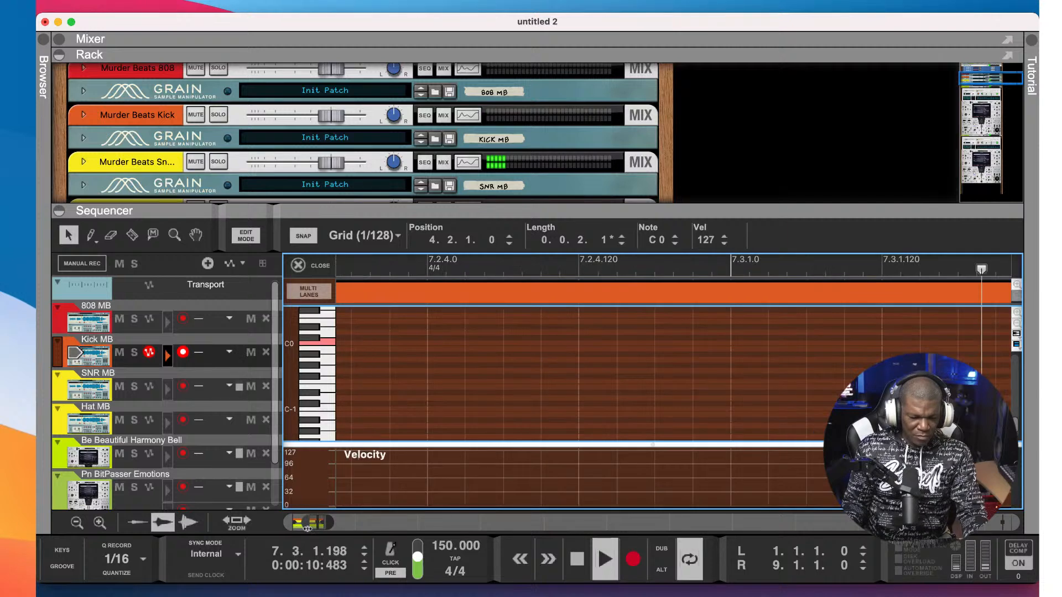
pyautogui.click(76, 522)
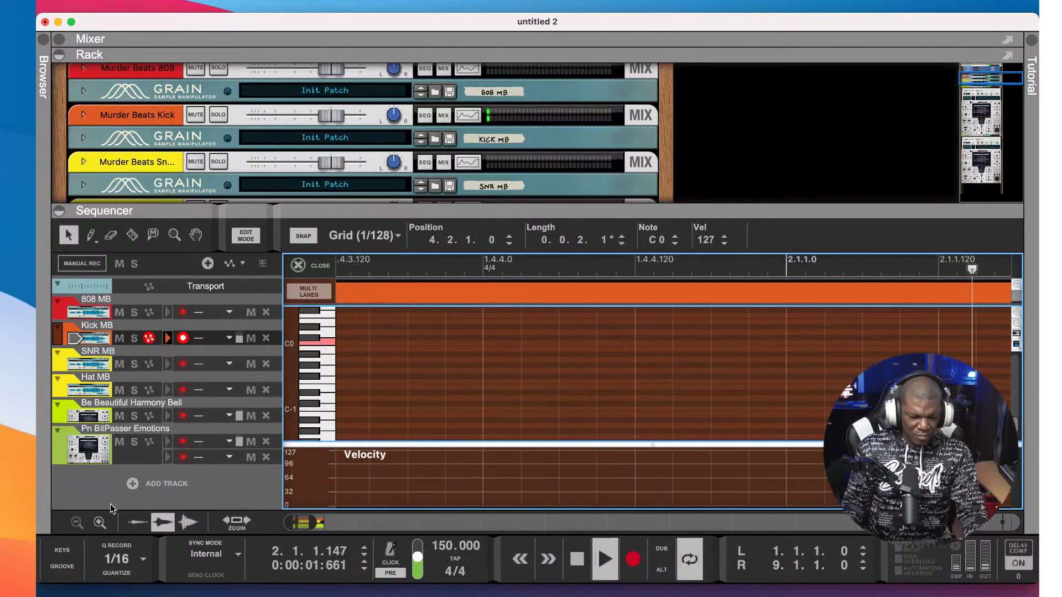
pyautogui.click(98, 523)
pyautogui.click(97, 523)
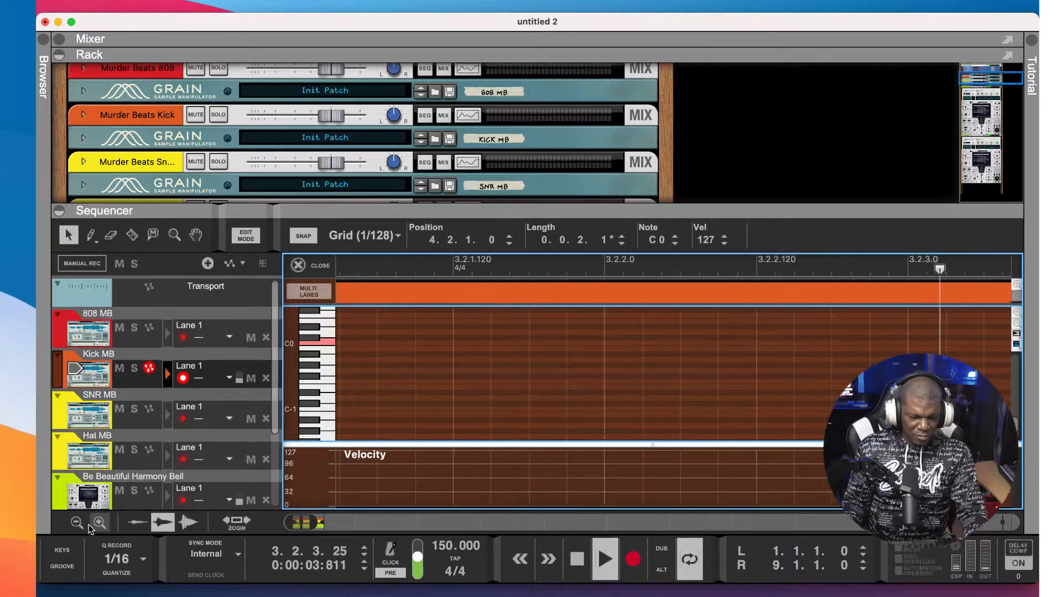
pyautogui.click(77, 523)
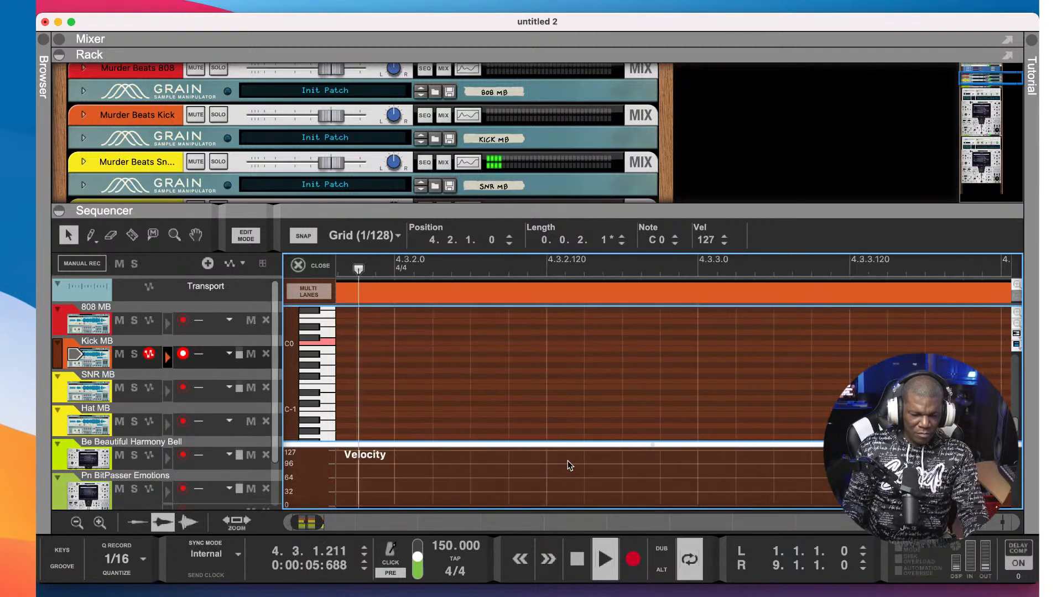
pyautogui.press('space')
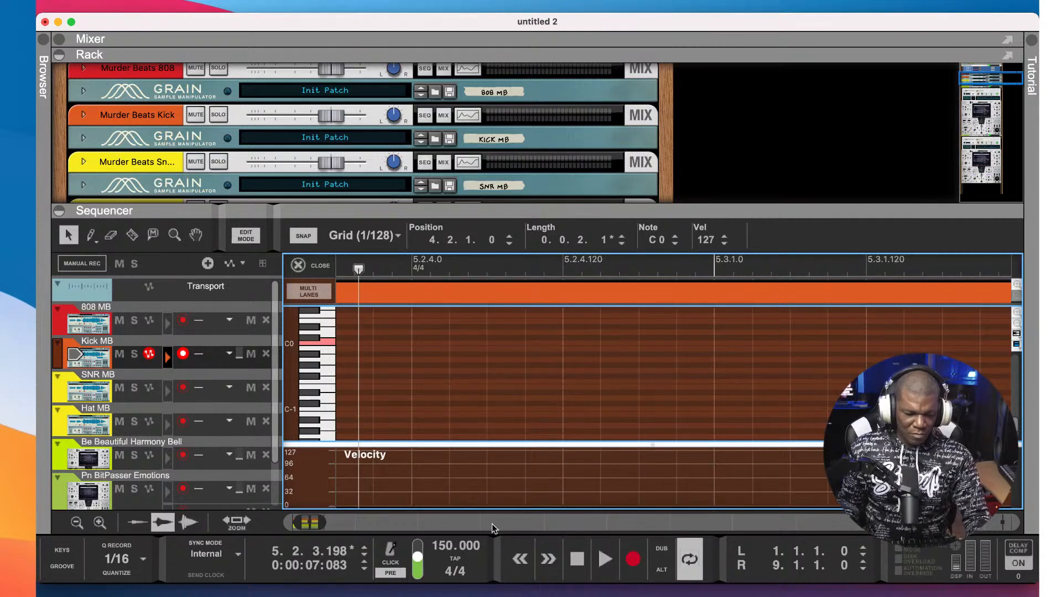
# - Resume loop playback with the whole kick clip in view, deselect its note, and close the clip's note editor
pyautogui.click(240, 524)
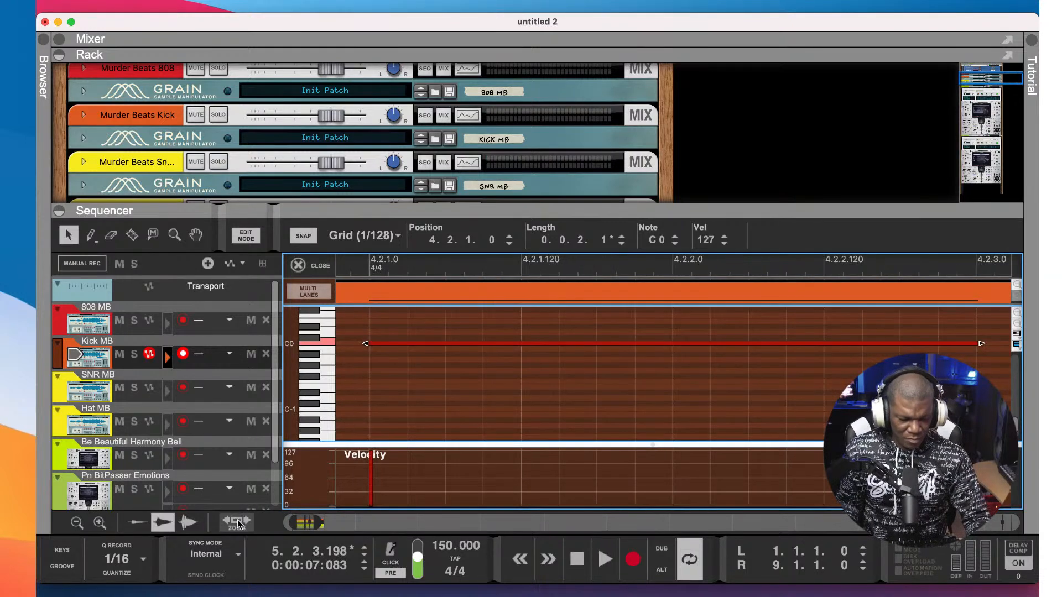
pyautogui.click(236, 523)
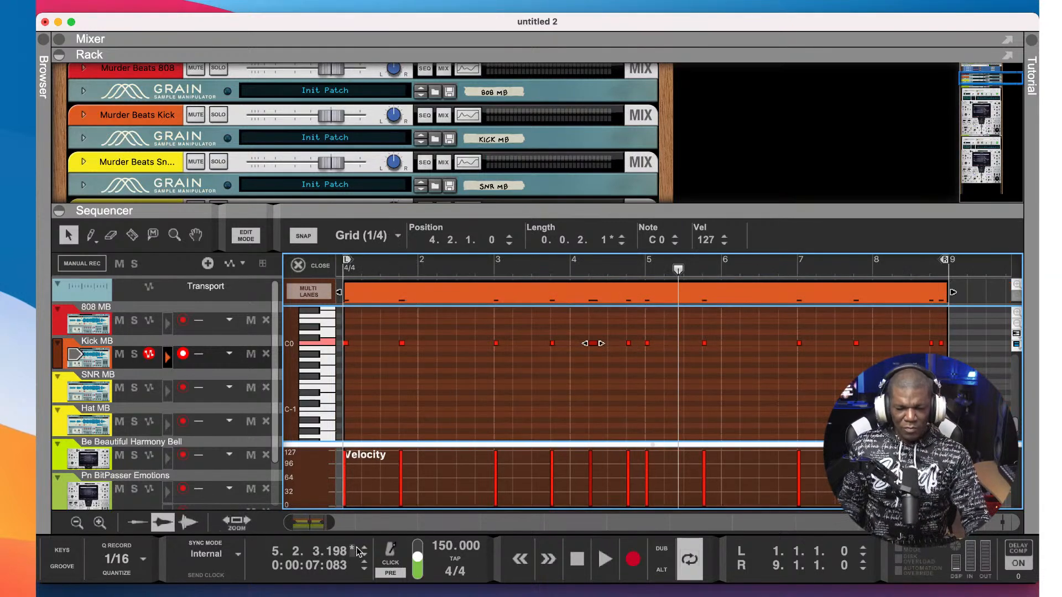
pyautogui.press('space')
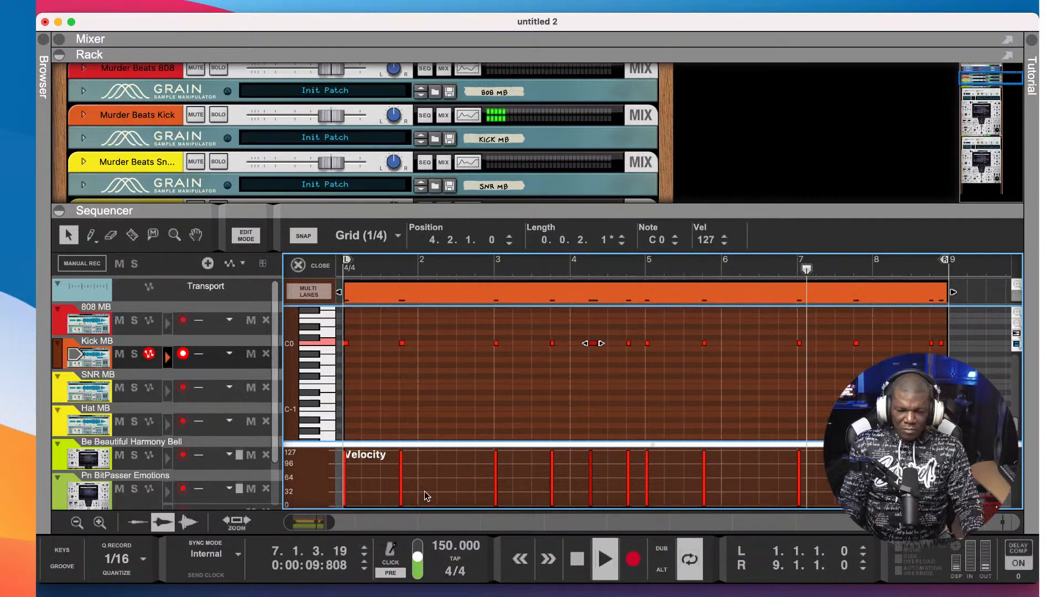
pyautogui.click(542, 363)
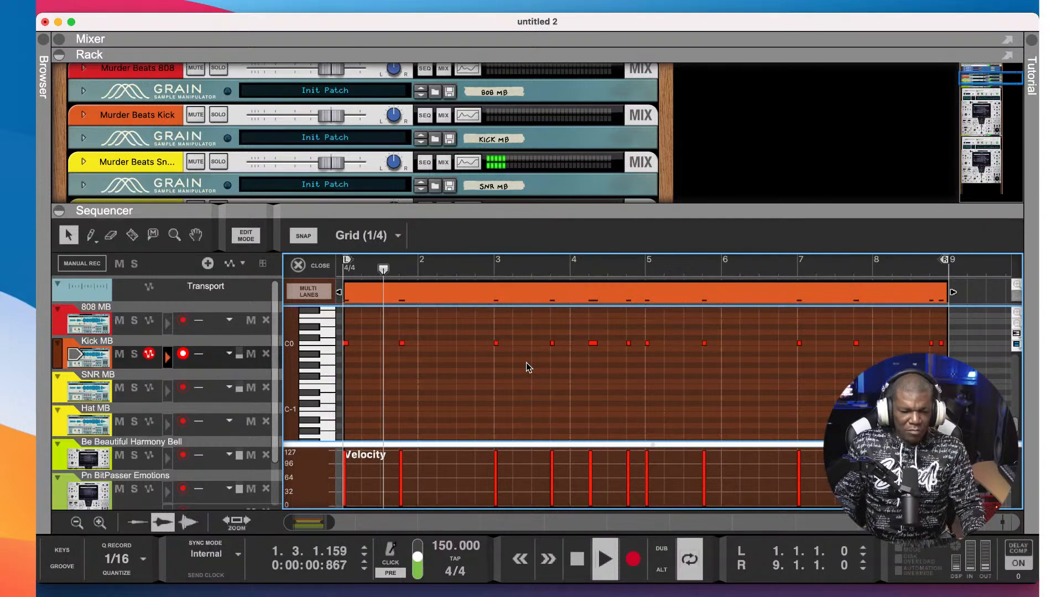
pyautogui.click(297, 267)
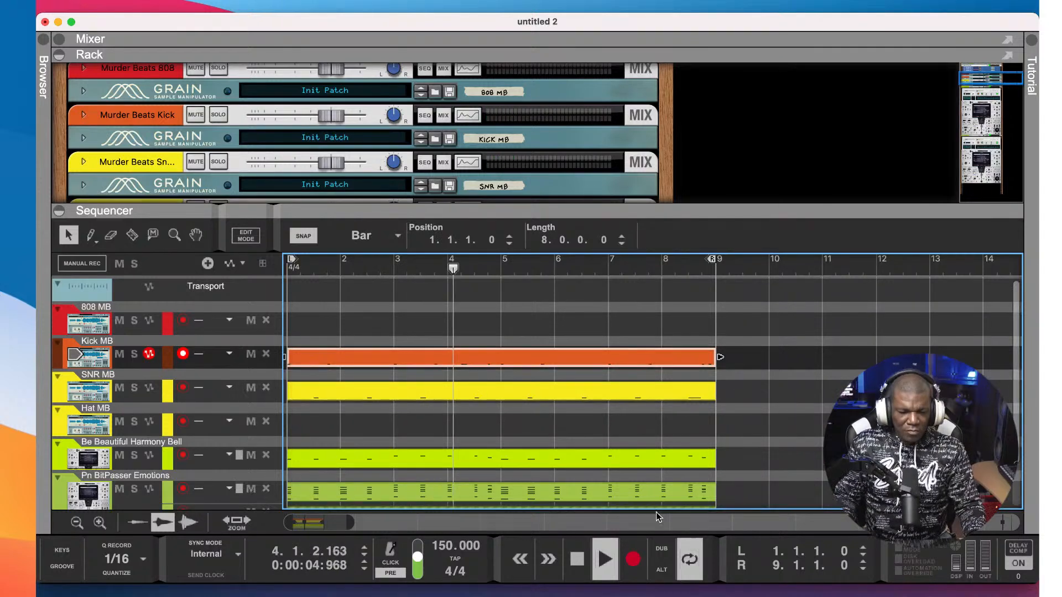
# - Stop playback, arm the 808 MB track for recording, and open the browser for it
pyautogui.scroll(-3, 632, 443)
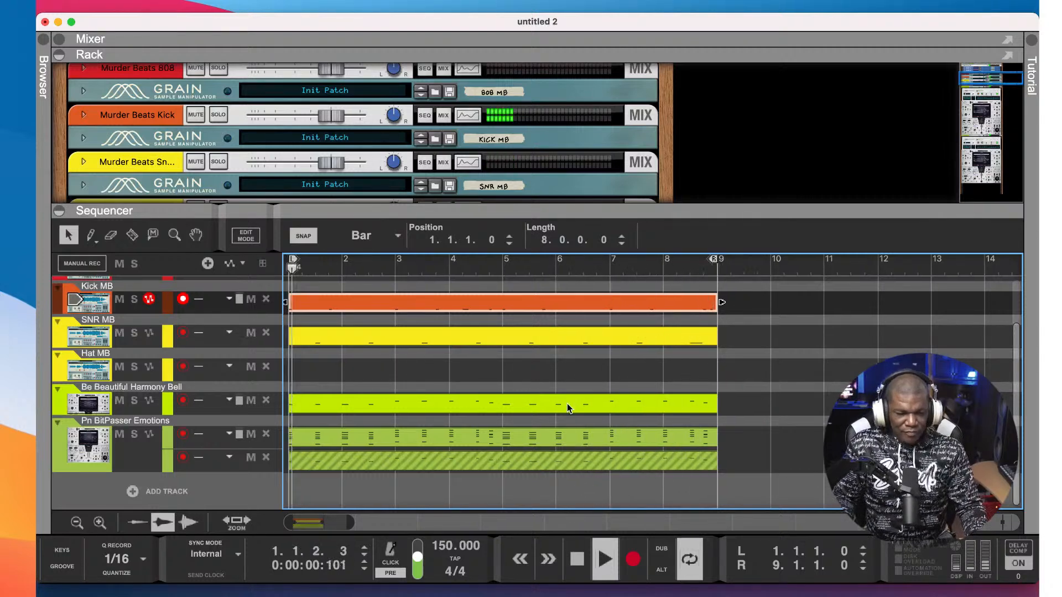
pyautogui.scroll(3, 567, 405)
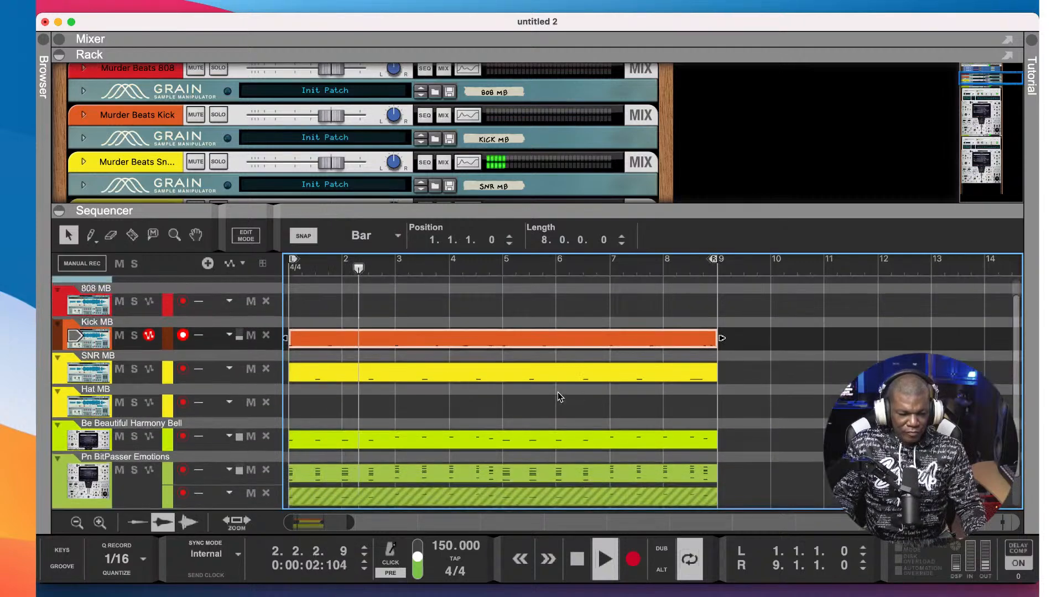
pyautogui.scroll(1, 558, 392)
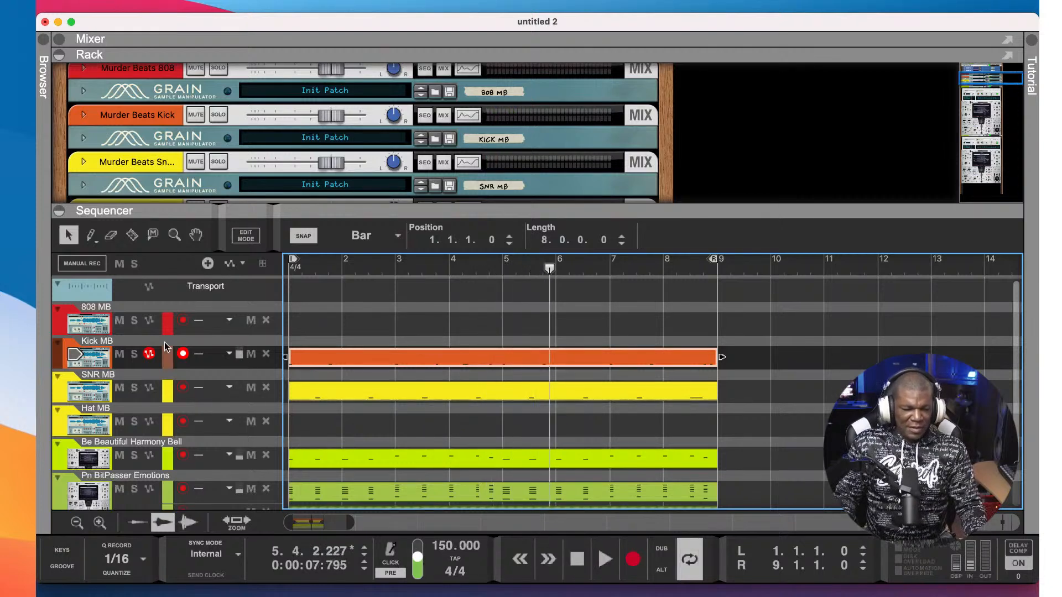
pyautogui.click(183, 322)
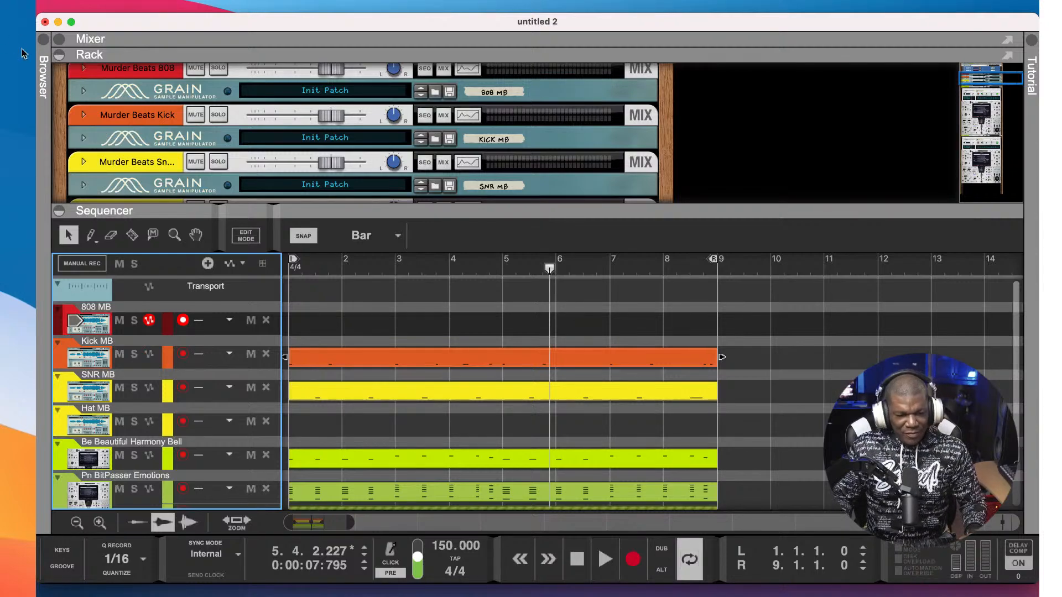
pyautogui.click(43, 39)
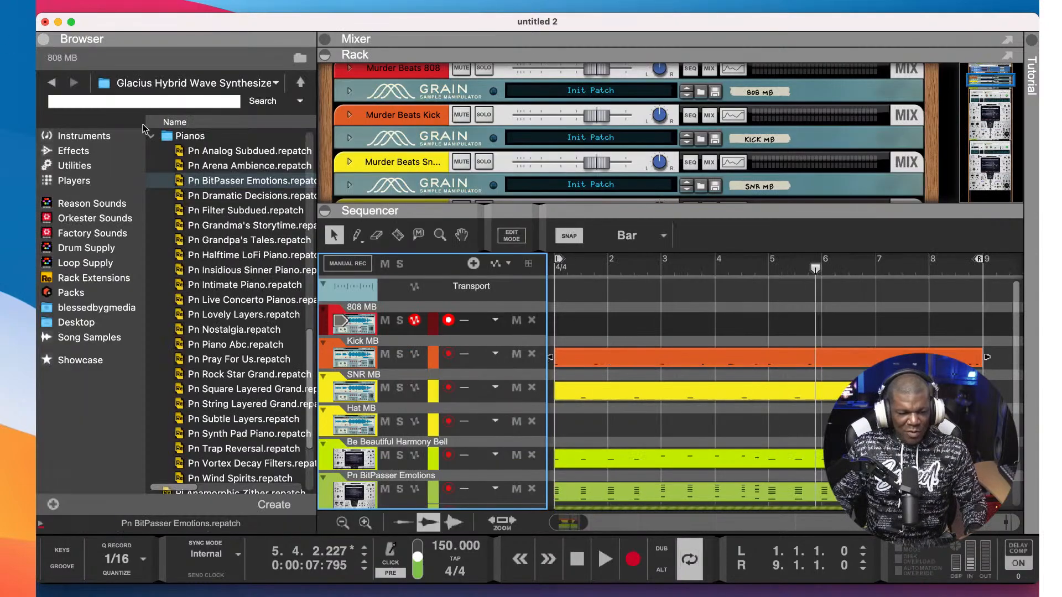
# - Add a Scales & Chords player to the 808 MB track, set to E Minor with its chords turned off
pyautogui.click(74, 181)
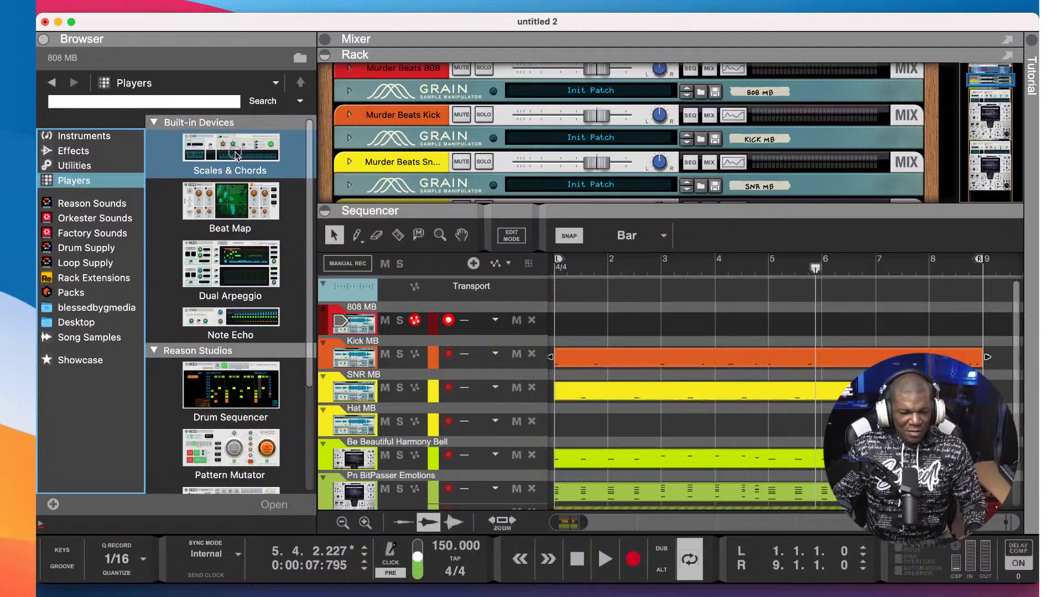
pyautogui.moveTo(236, 156); pyautogui.dragTo(443, 151)
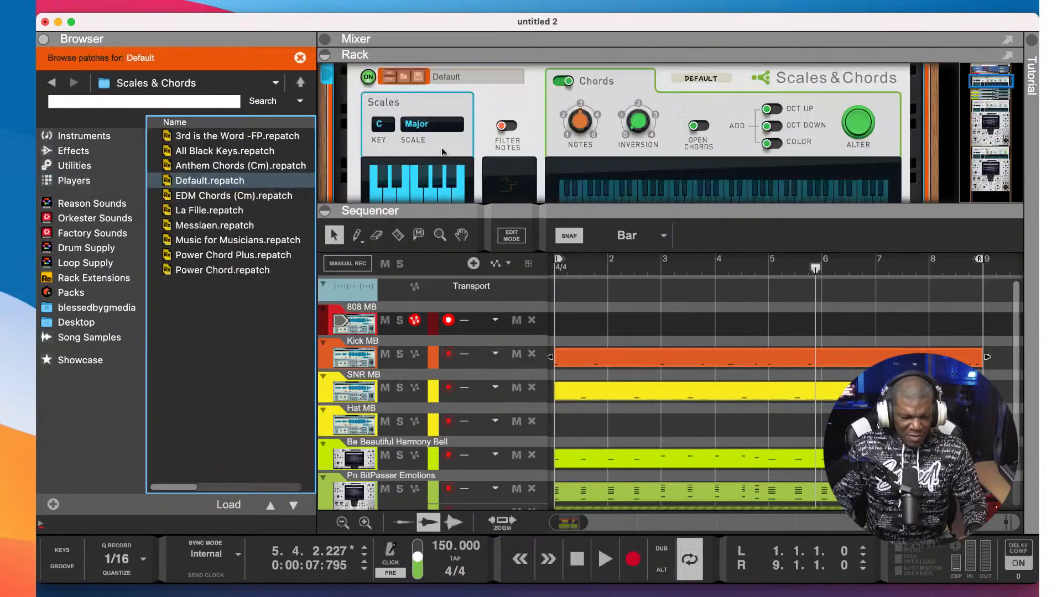
pyautogui.click(387, 129)
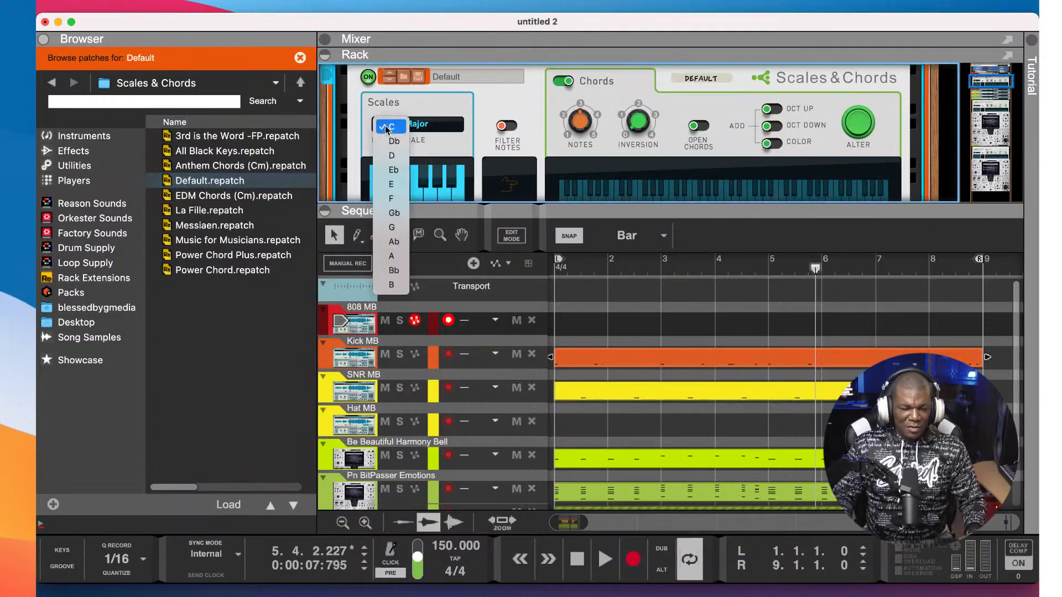
pyautogui.click(392, 184)
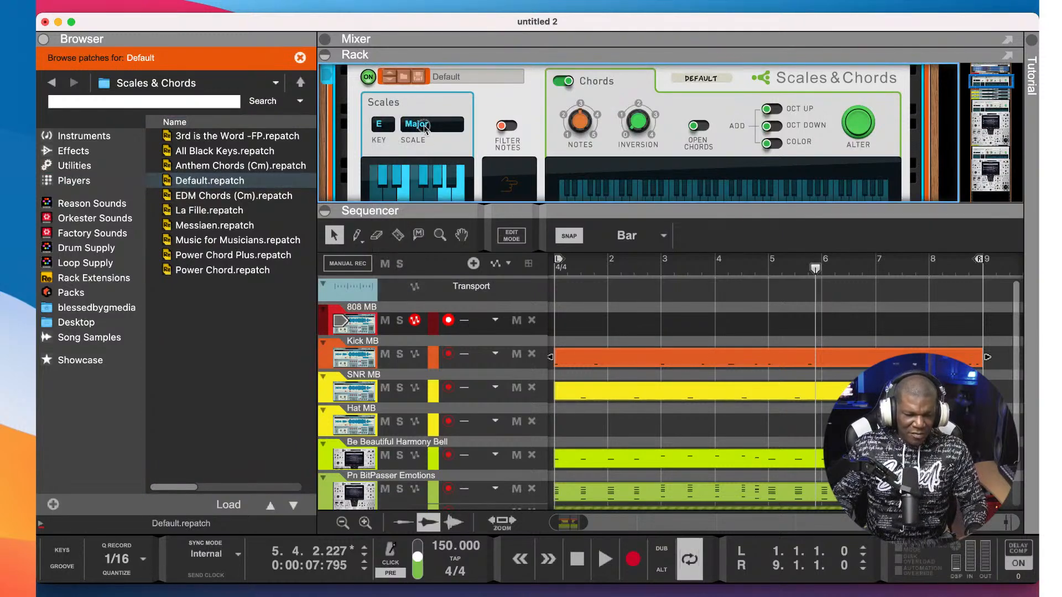
pyautogui.click(424, 125)
pyautogui.click(443, 143)
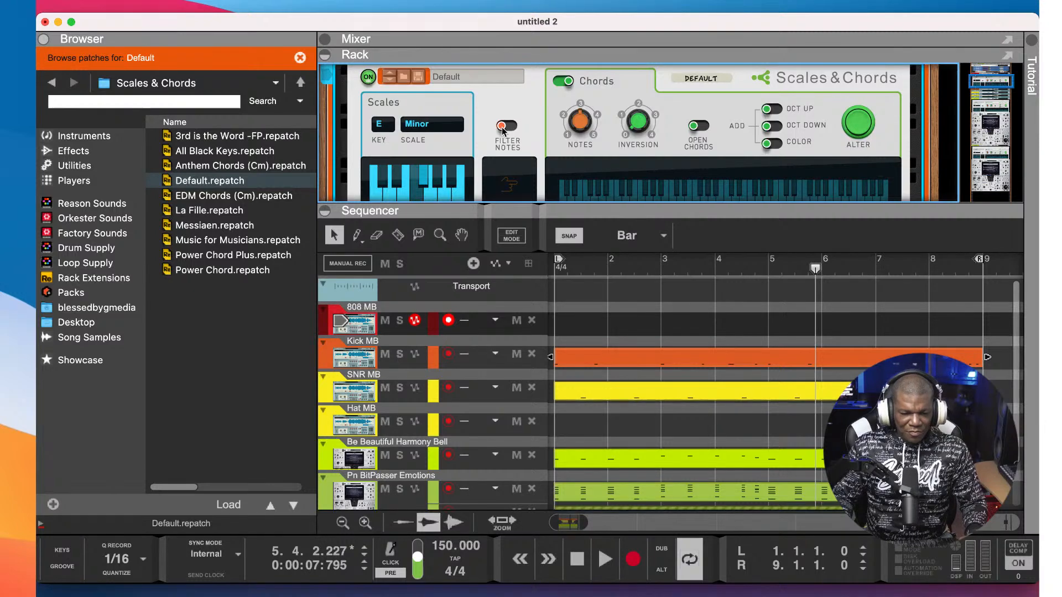
pyautogui.click(556, 81)
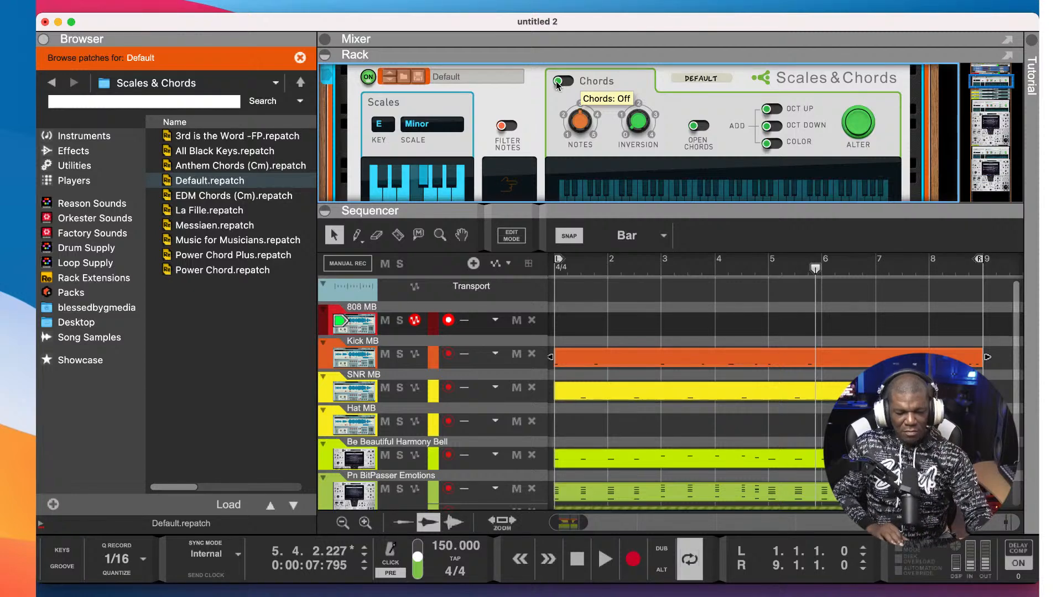
pyautogui.press('space')
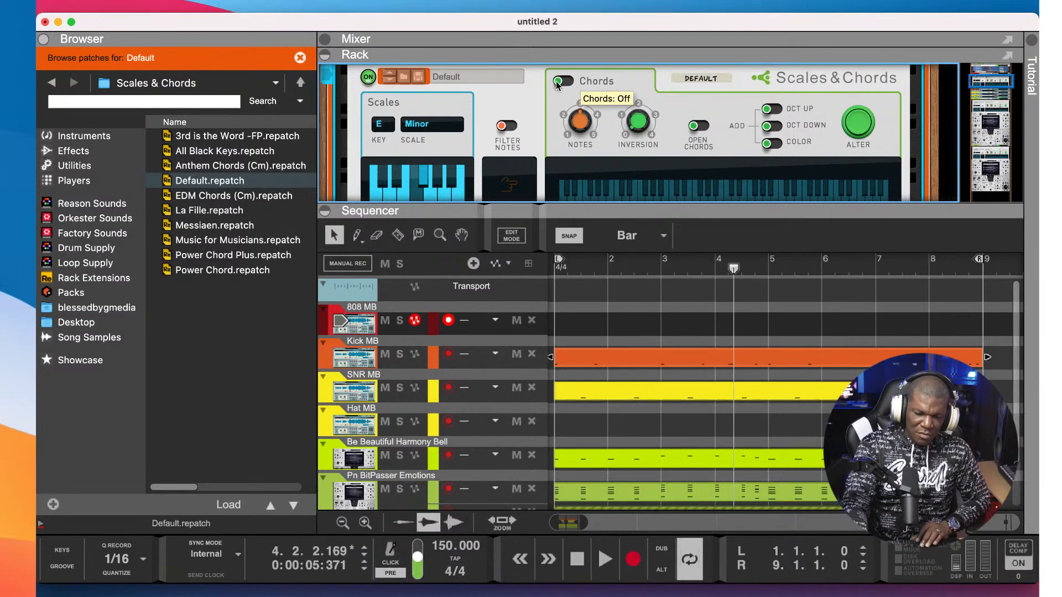
pyautogui.hotkey('shift', 'Return')
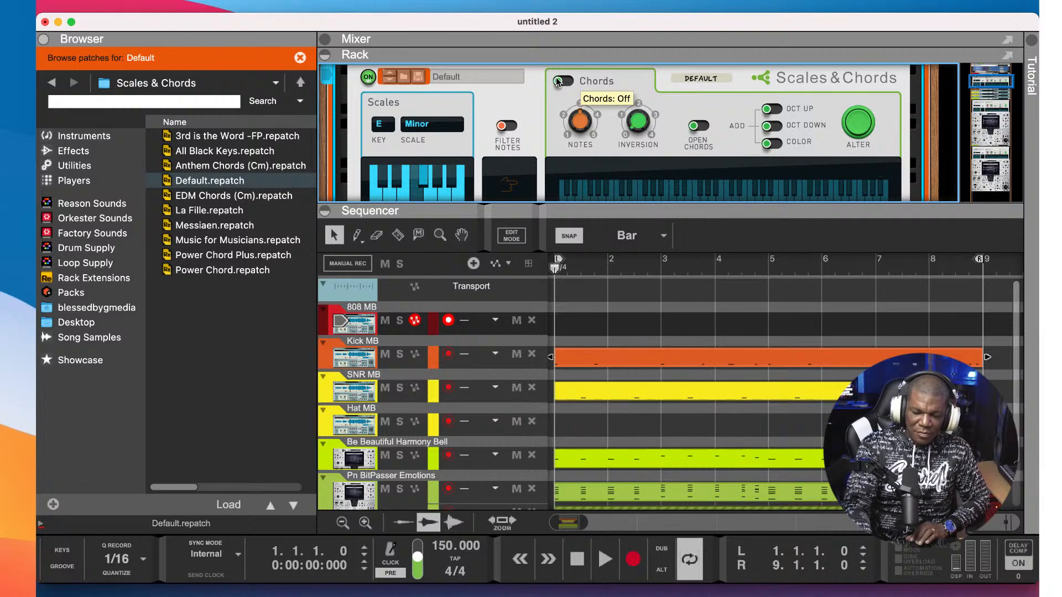
pyautogui.press('super+Return')
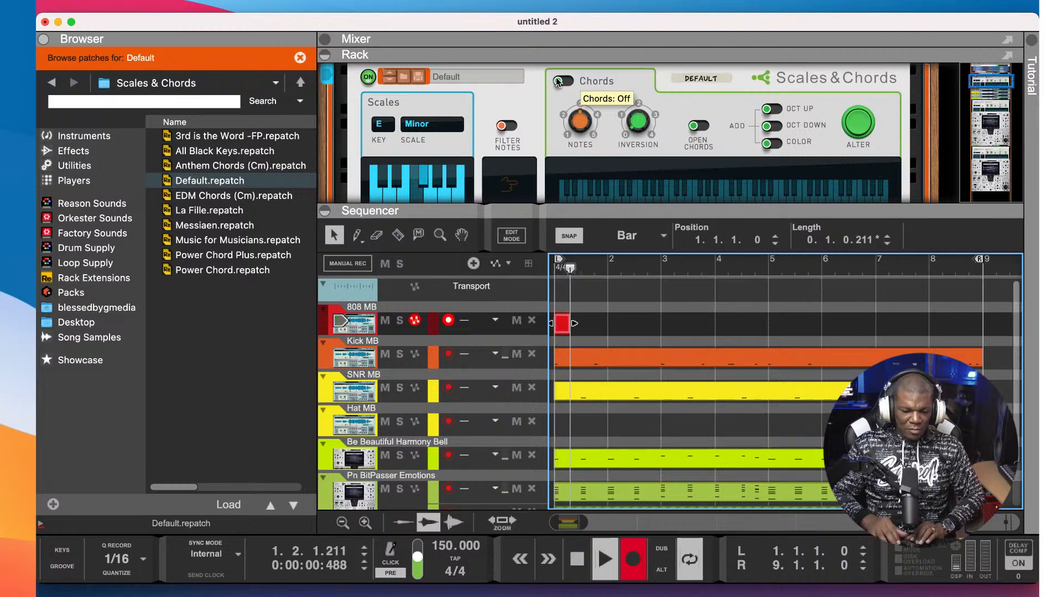
pyautogui.press('space')
pyautogui.press('Delete')
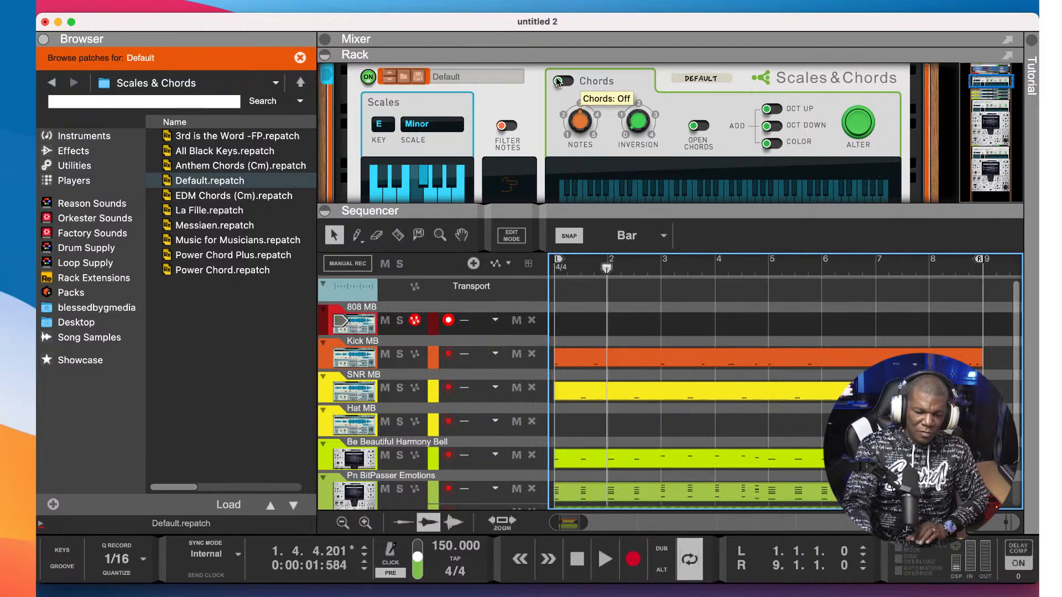
pyautogui.press('KP_0')
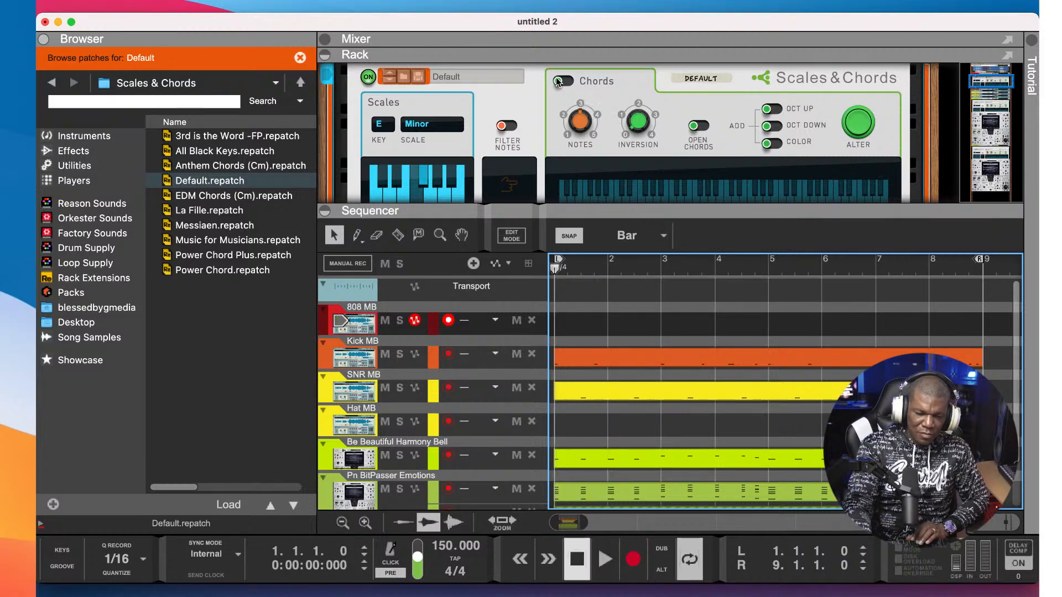
# - Try recording an 808 take from bar 1 over the eight-bar loop, and discard the recorded clip
pyautogui.press('super+Return')
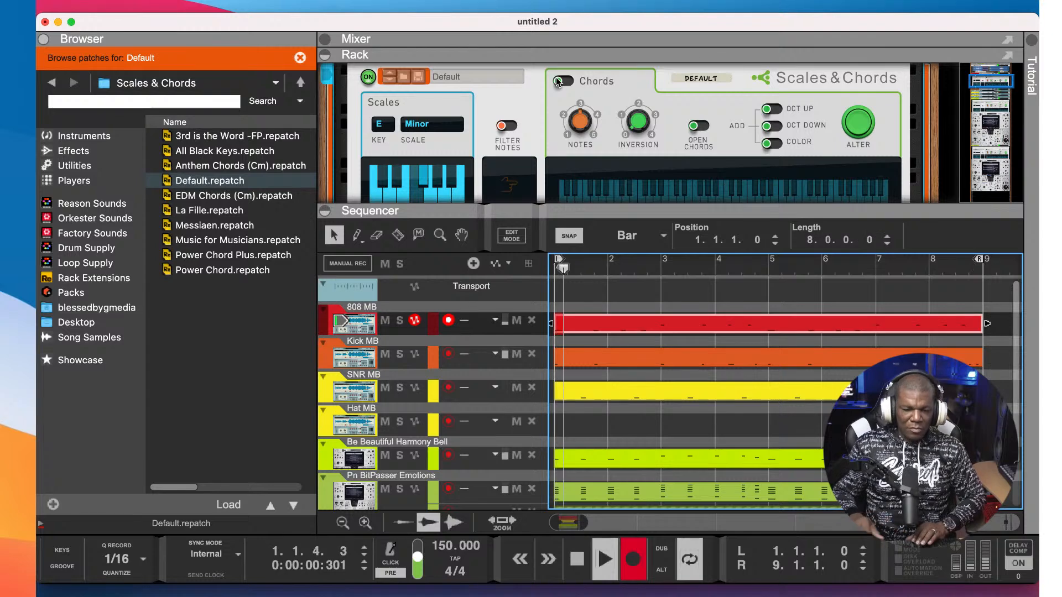
pyautogui.press('space')
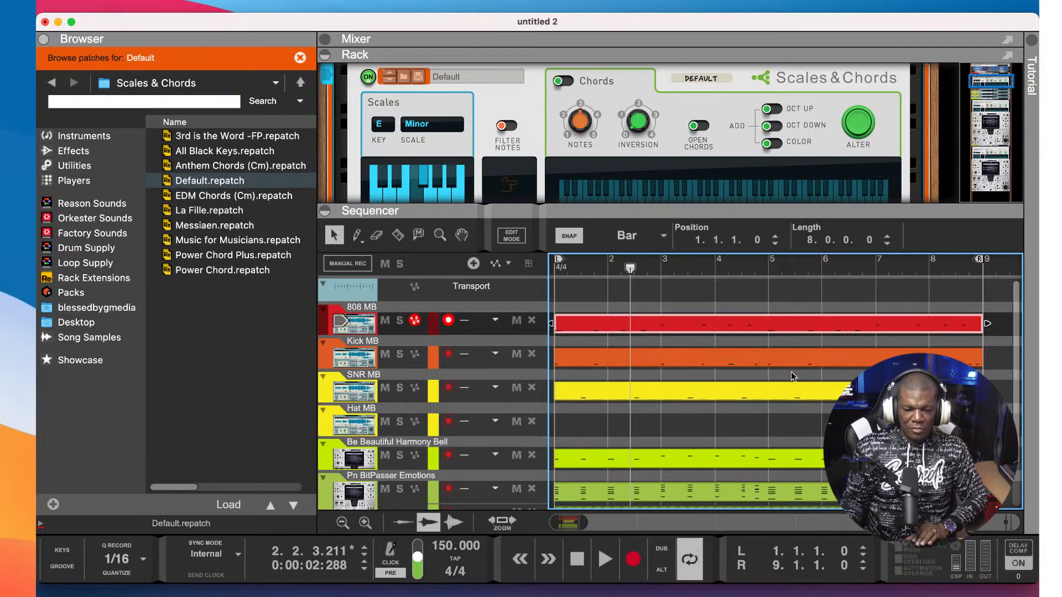
pyautogui.click(728, 342)
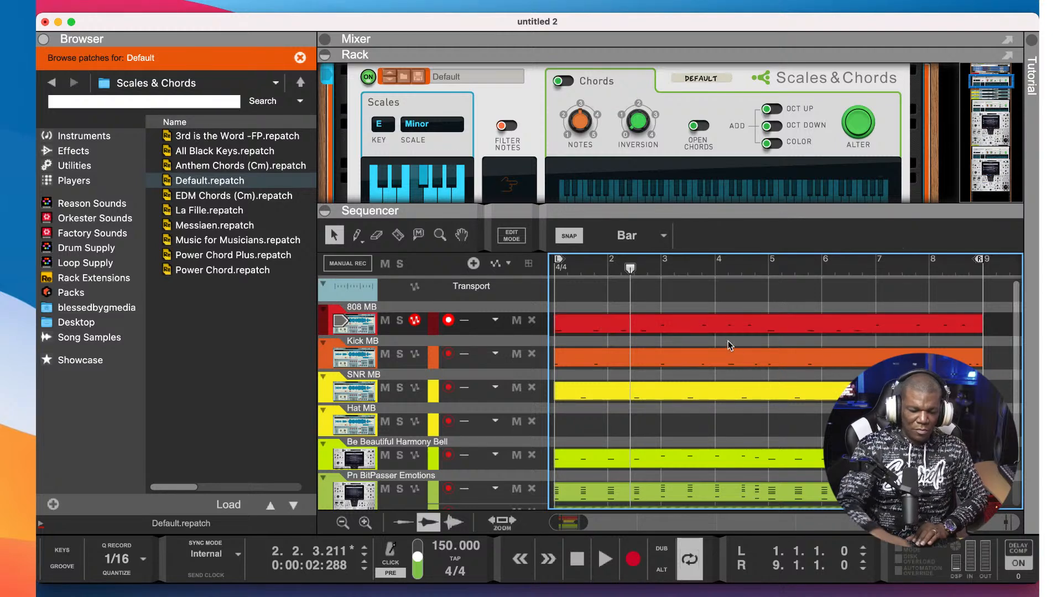
pyautogui.press('Delete')
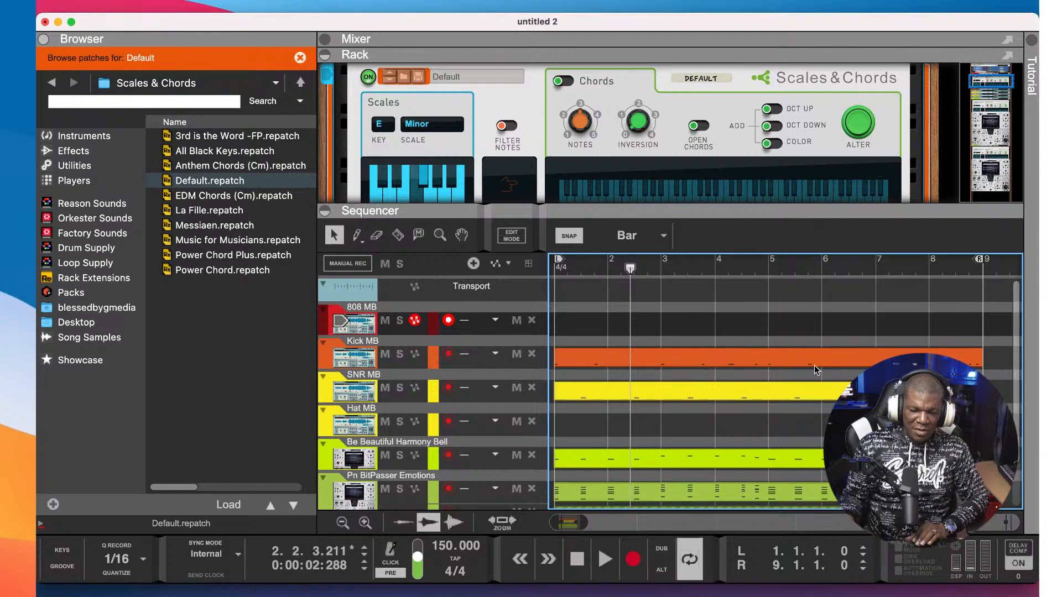
# - Record the 808 part on the 808 MB track from bar 1 across the eight-bar loop, and stop recording
pyautogui.moveTo(630, 269); pyautogui.dragTo(530, 287)
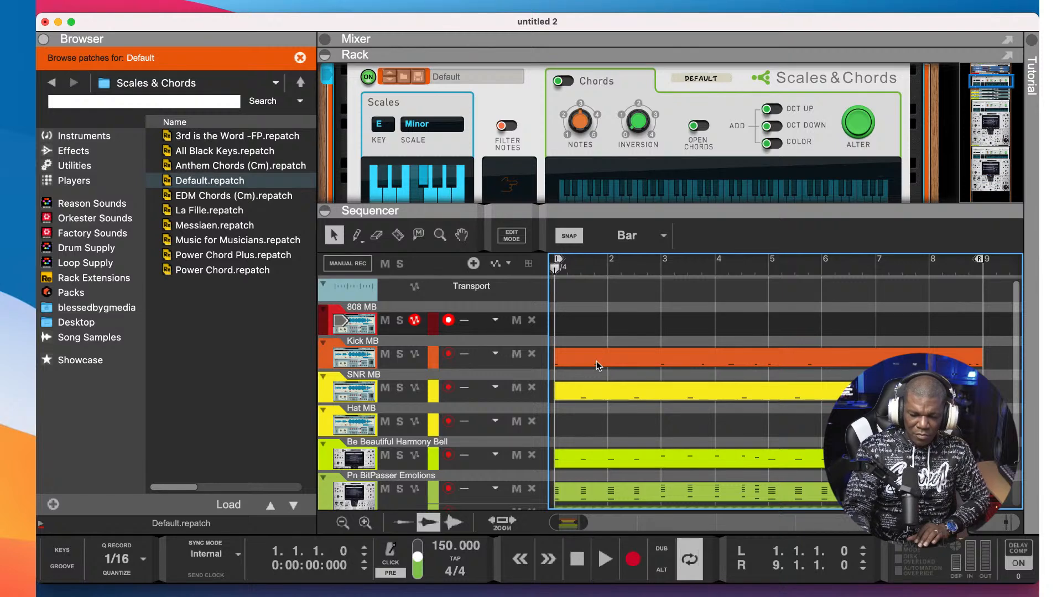
pyautogui.press('super+Return')
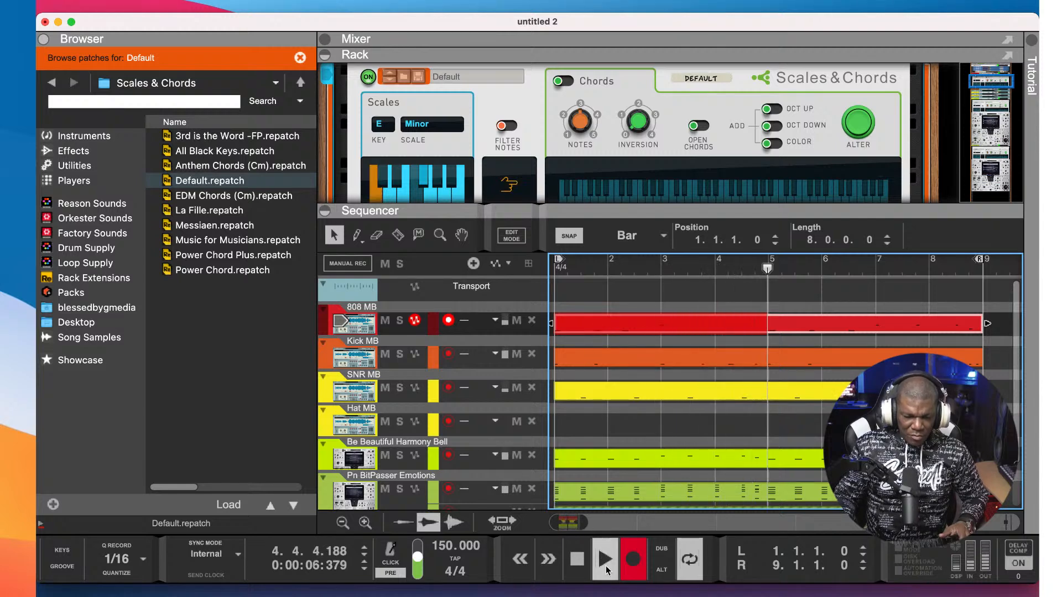
pyautogui.click(581, 564)
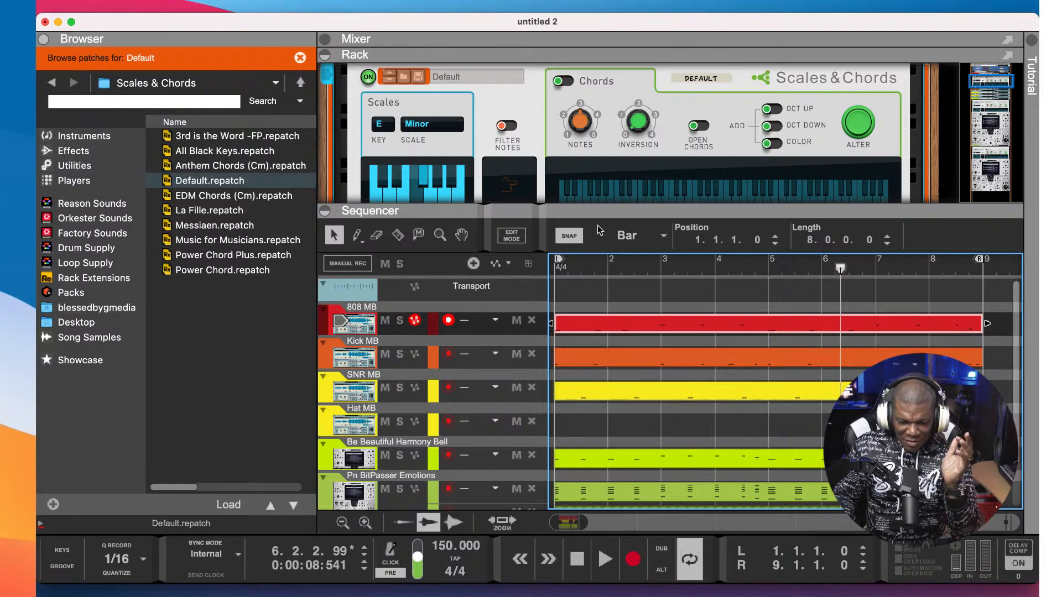
# - Give the sequencer the full window without the rack and browser, and open the Kick MB clip for note editing
pyautogui.moveTo(596, 205); pyautogui.dragTo(600, 80)
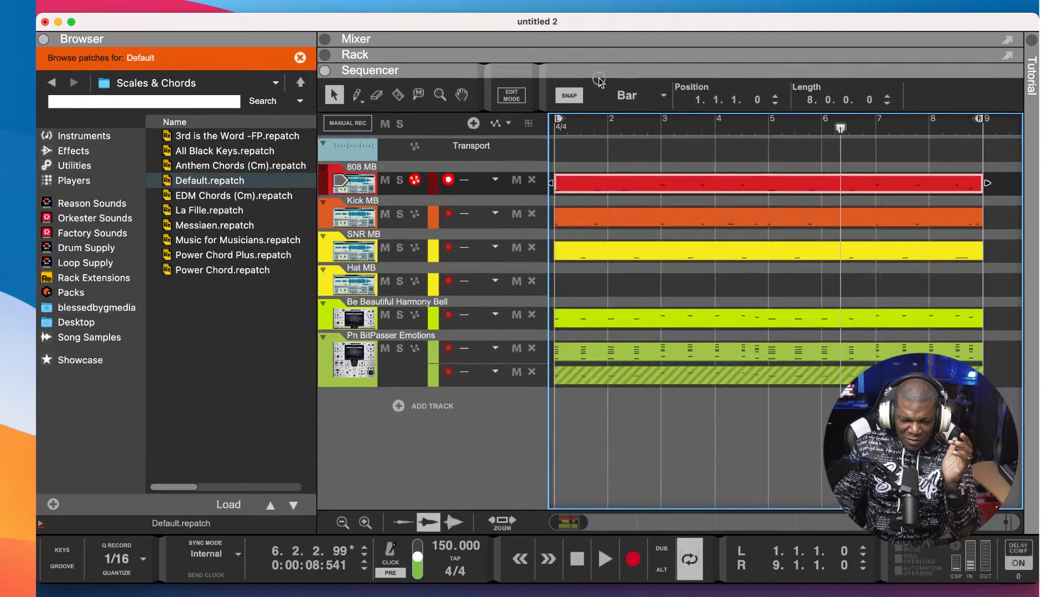
pyautogui.click(47, 39)
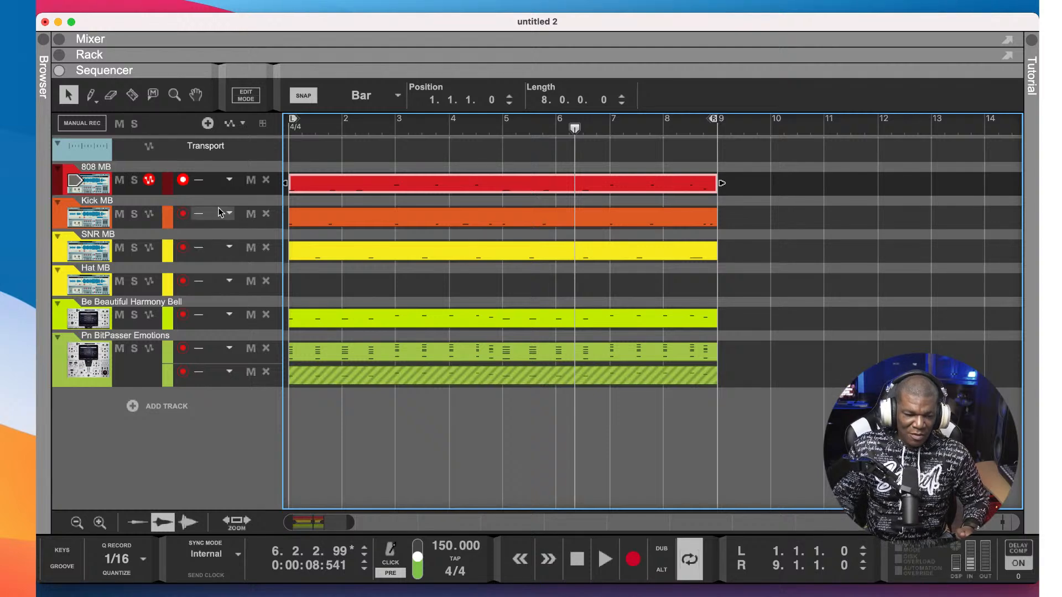
pyautogui.doubleClick(402, 221)
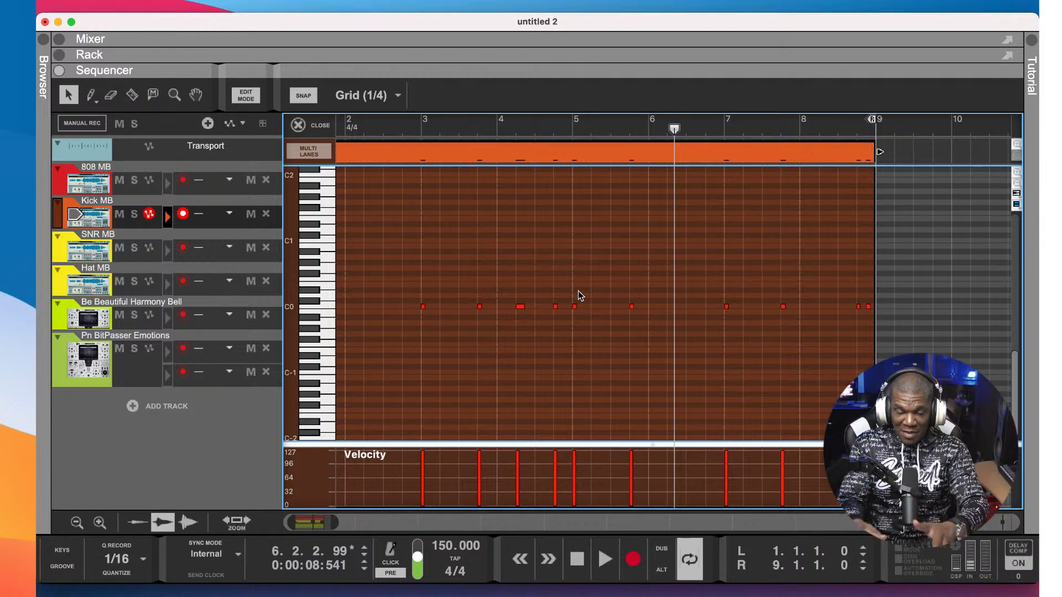
# - Compare the kick and 808 notes by overlaying both tracks in multi-lane editing, with the 808 MB notes active
pyautogui.click(315, 157)
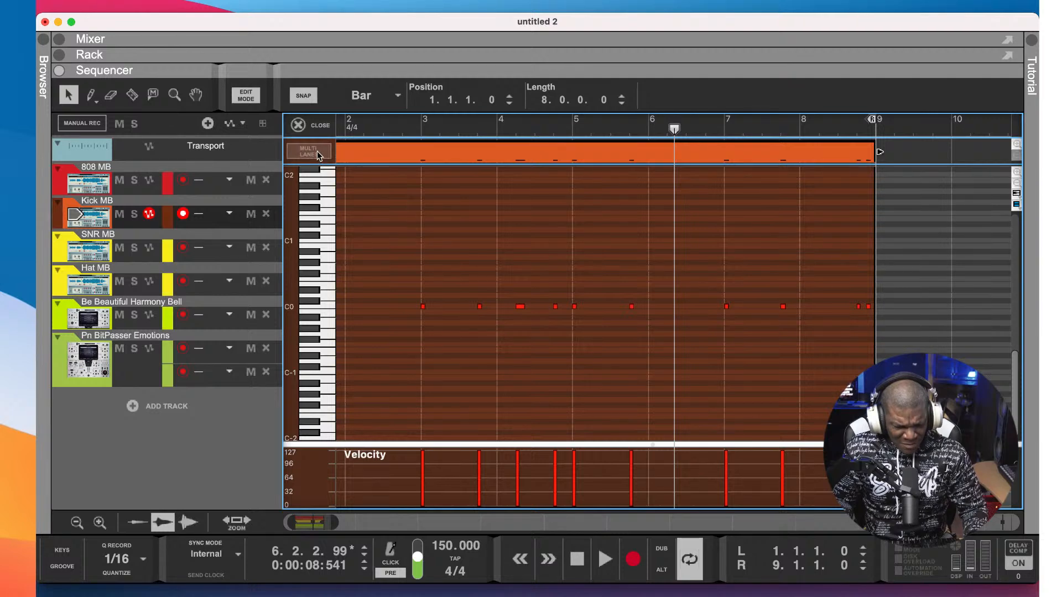
pyautogui.click(317, 150)
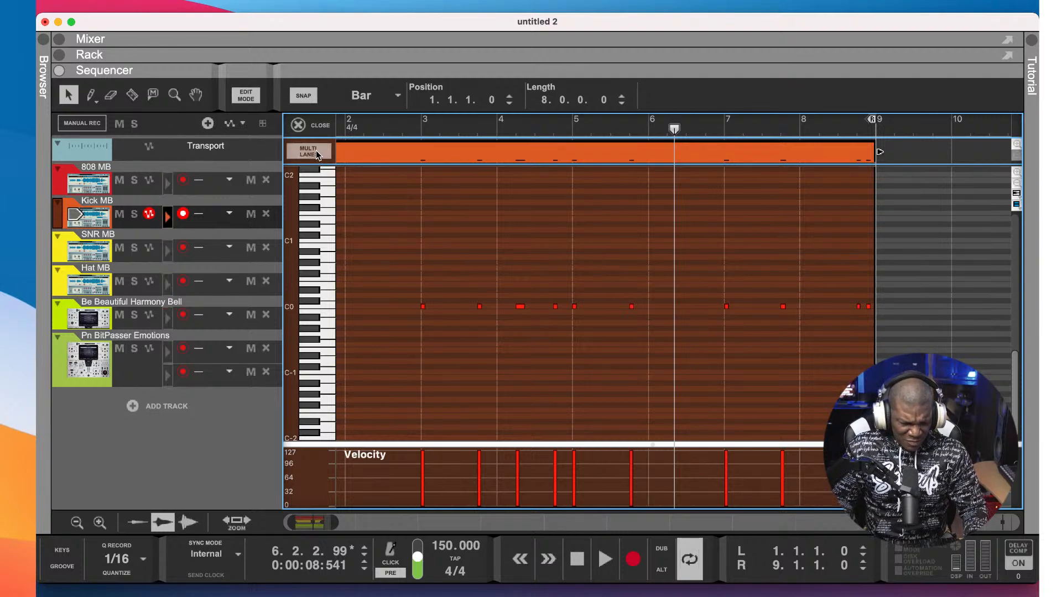
pyautogui.click(314, 157)
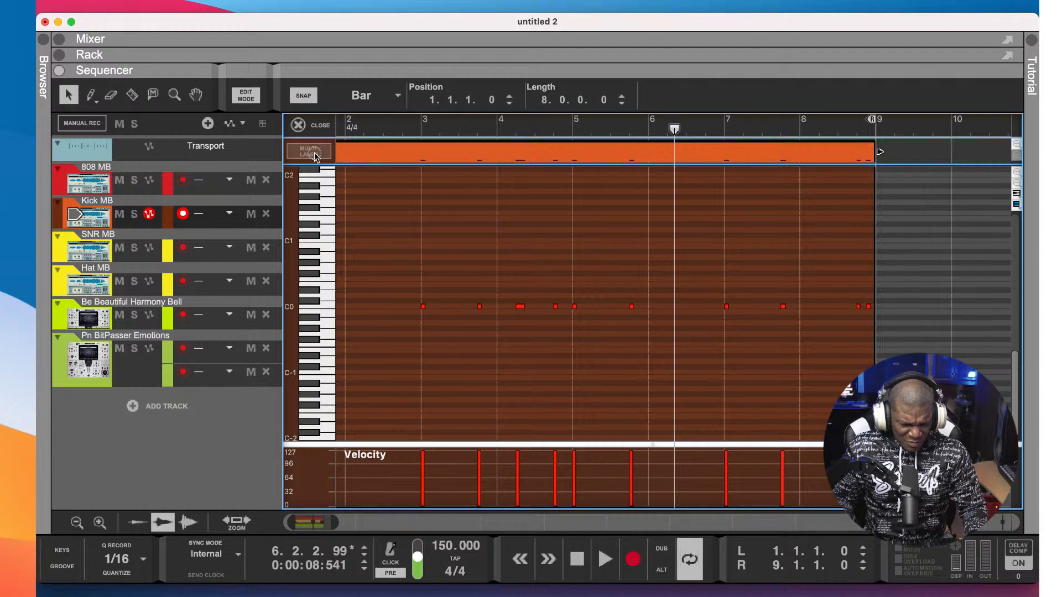
pyautogui.click(315, 155)
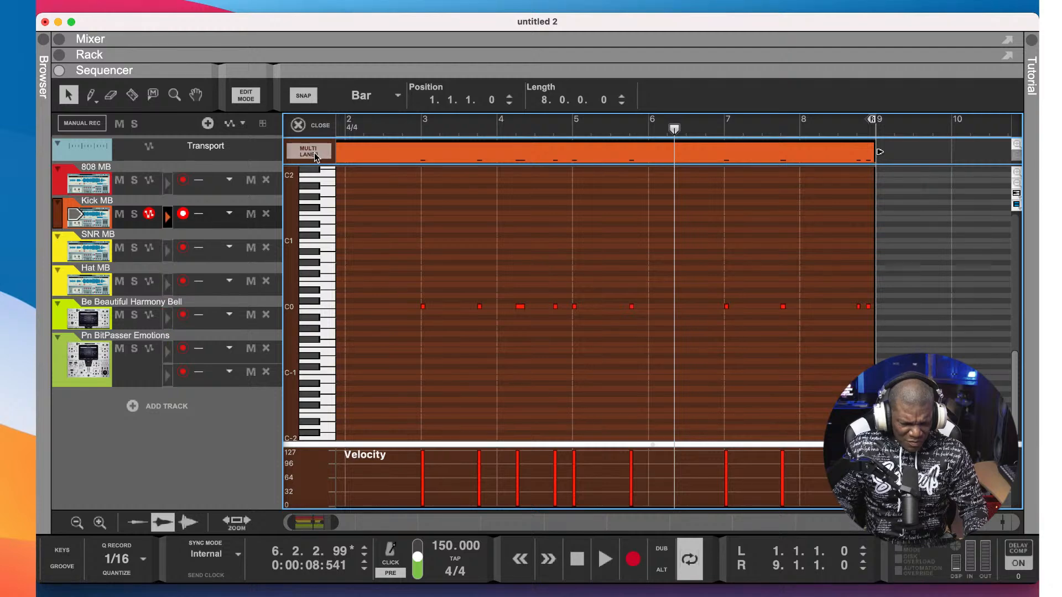
pyautogui.click(201, 191)
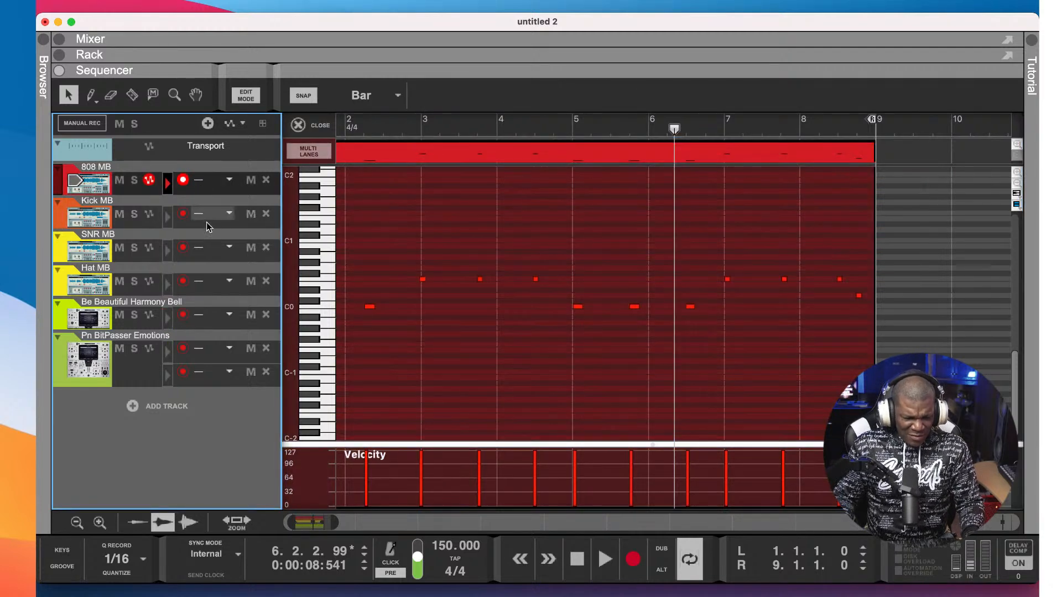
pyautogui.click(208, 210)
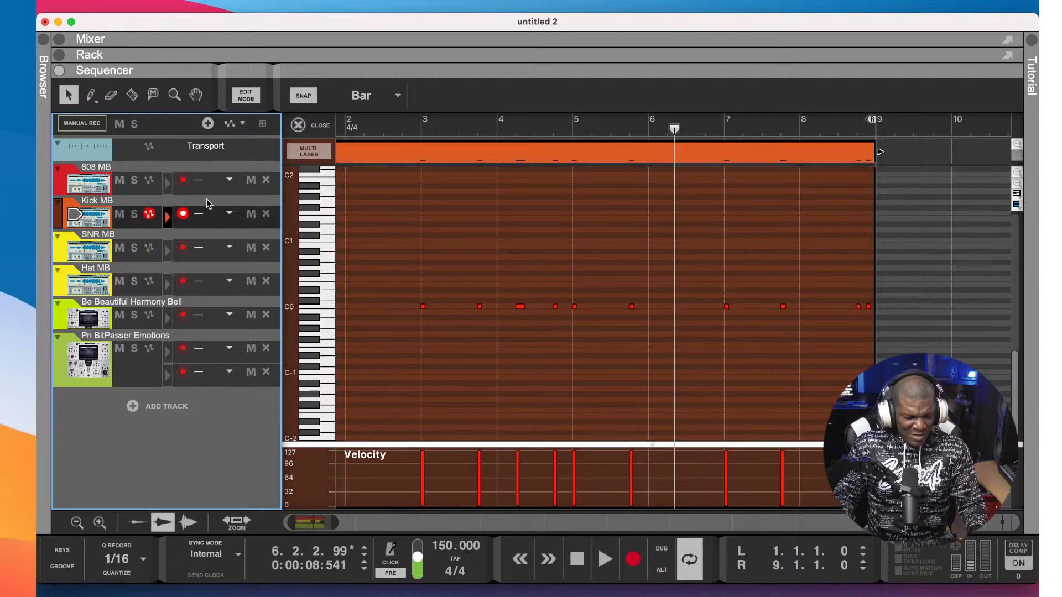
pyautogui.click(215, 191)
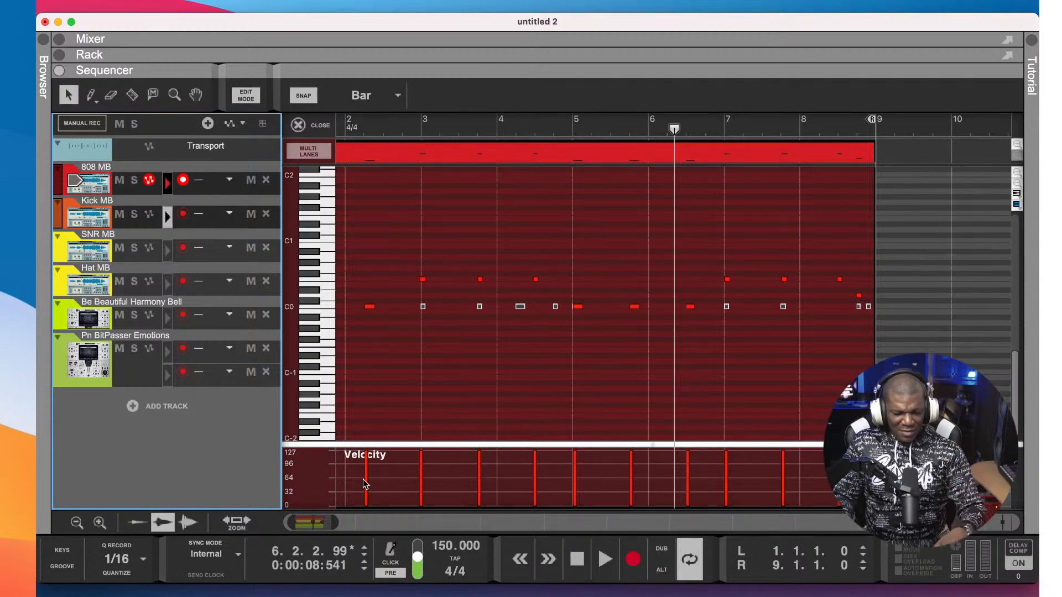
# - Play the loop with the 808 and kick notes overlaid, close the note editor, and return playback to bar 1
pyautogui.press('space')
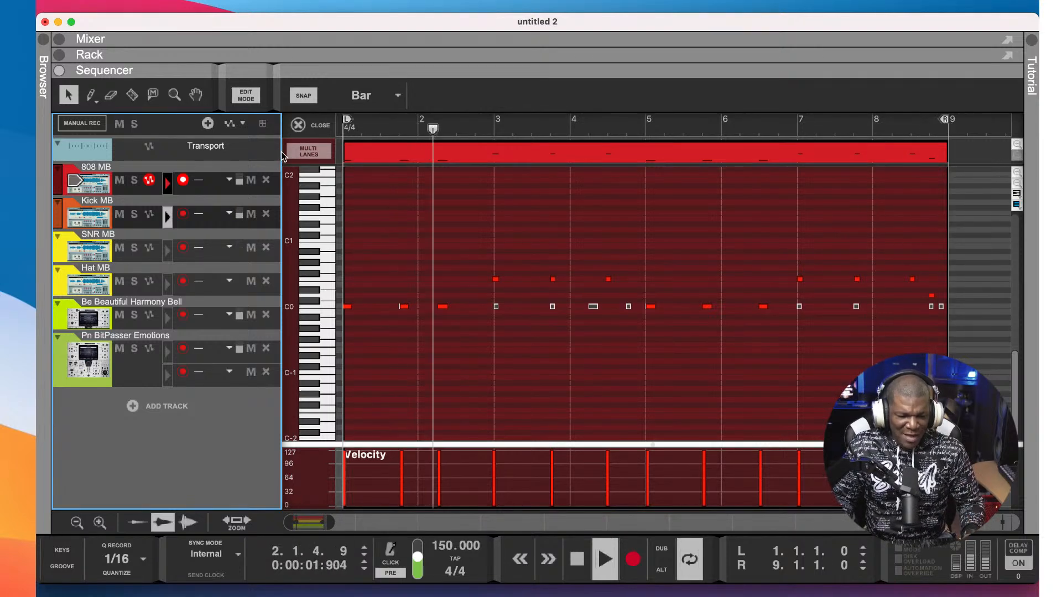
pyautogui.click(306, 127)
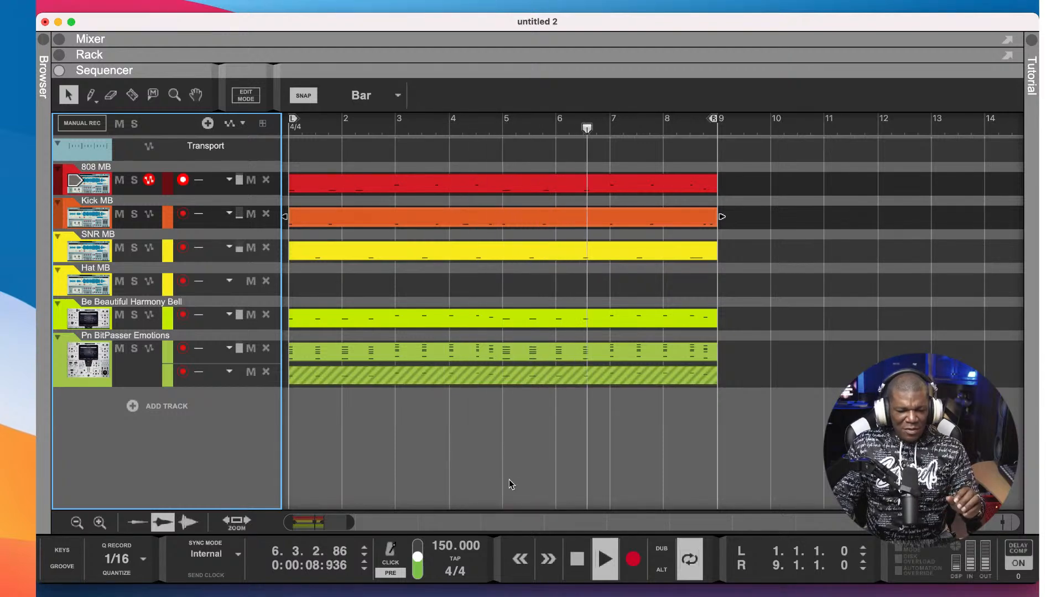
pyautogui.click(573, 559)
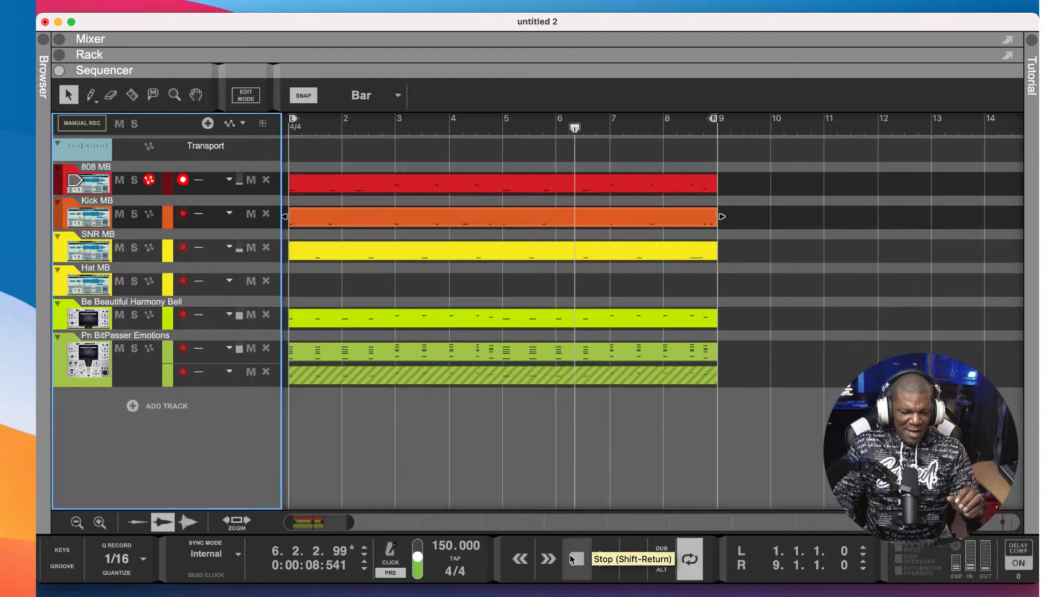
pyautogui.click(574, 559)
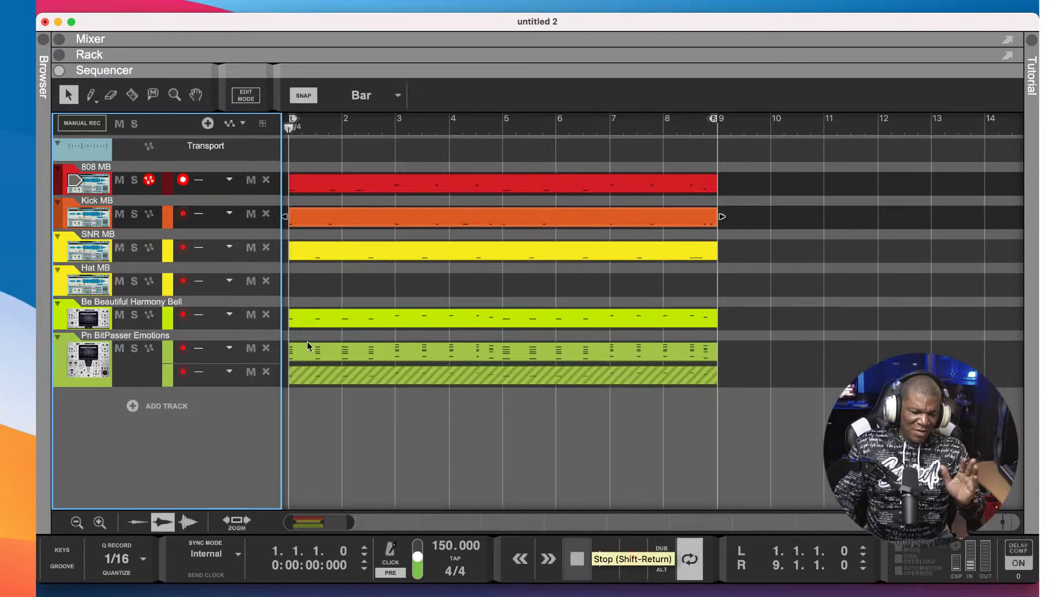
# - Open the 808 MB clip's notes, play the loop from bar 1 to check the part, and stop playback
pyautogui.doubleClick(295, 187)
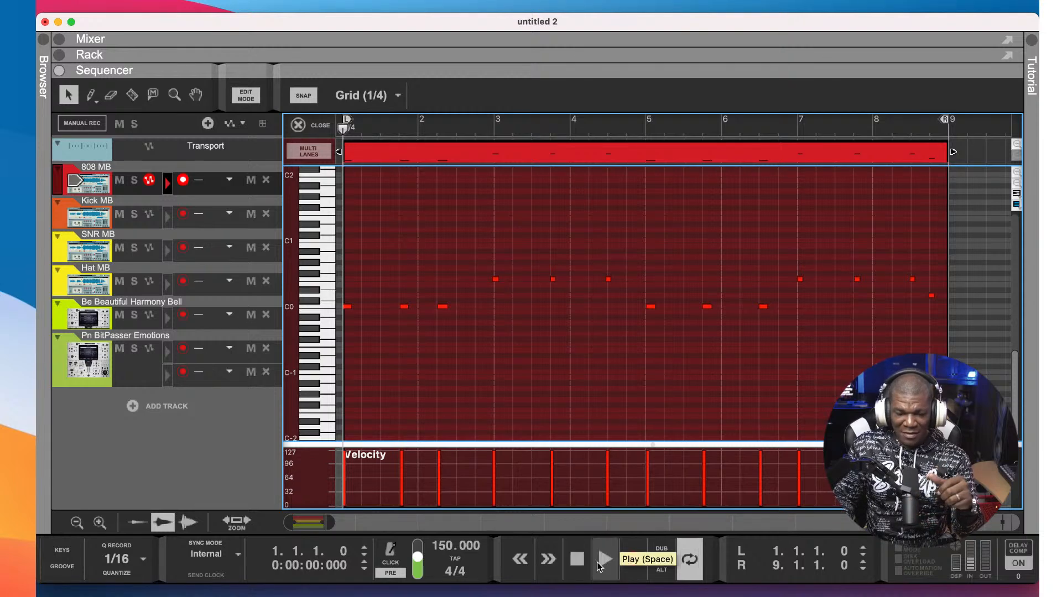
pyautogui.click(599, 567)
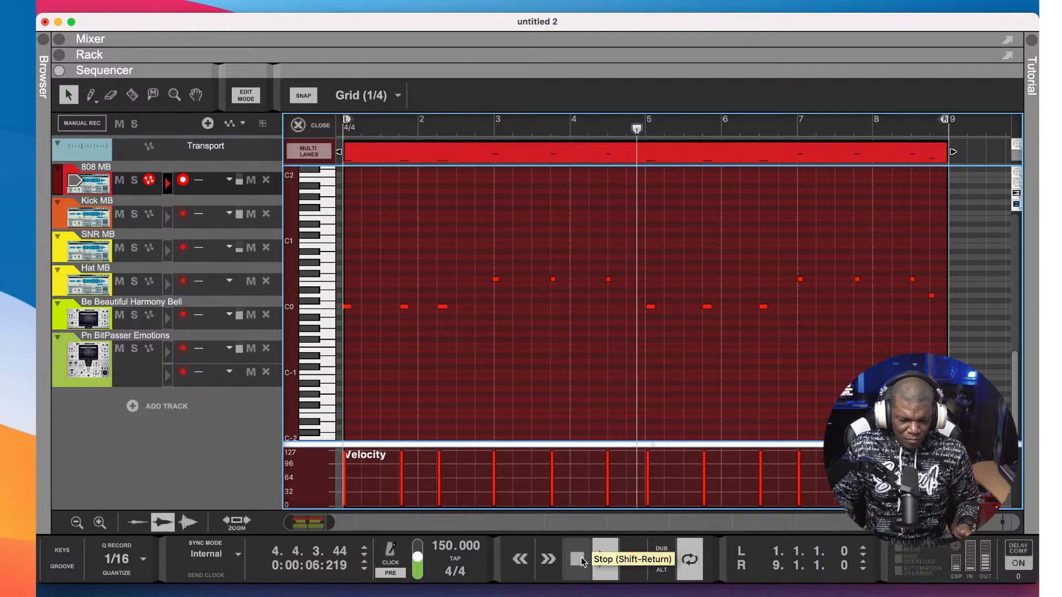
pyautogui.click(581, 556)
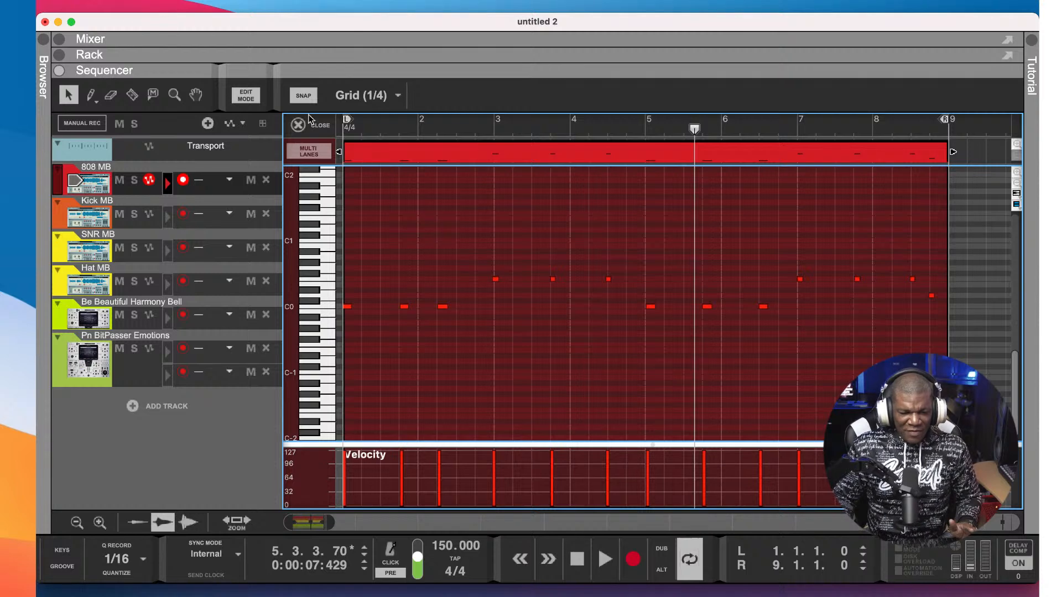
# - Create an eight-bar clip on the Hat MB track starting at bar 1, and open it for note editing
pyautogui.click(299, 126)
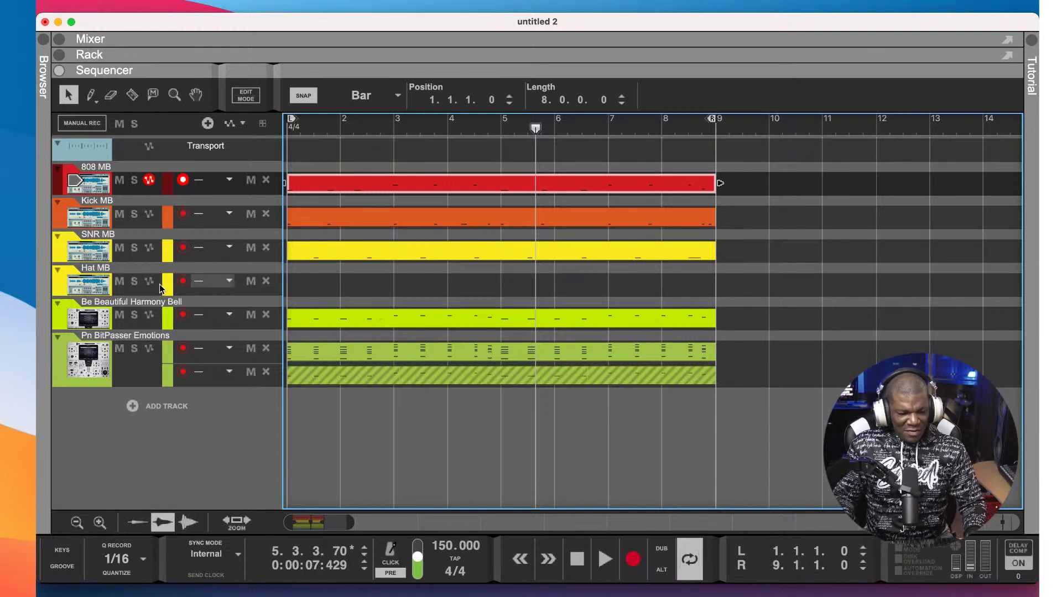
pyautogui.click(96, 285)
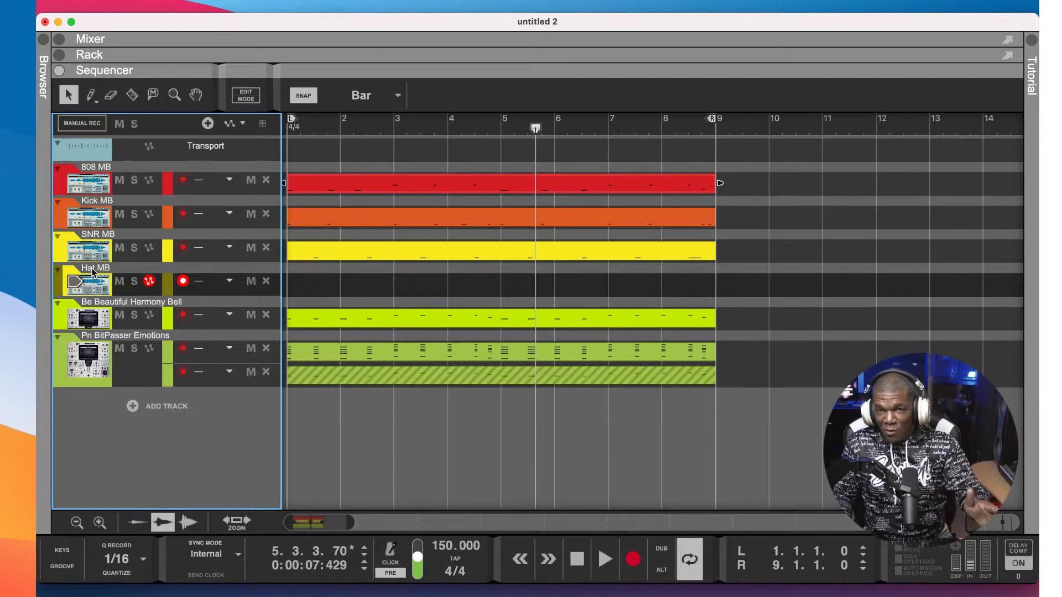
pyautogui.doubleClick(302, 285)
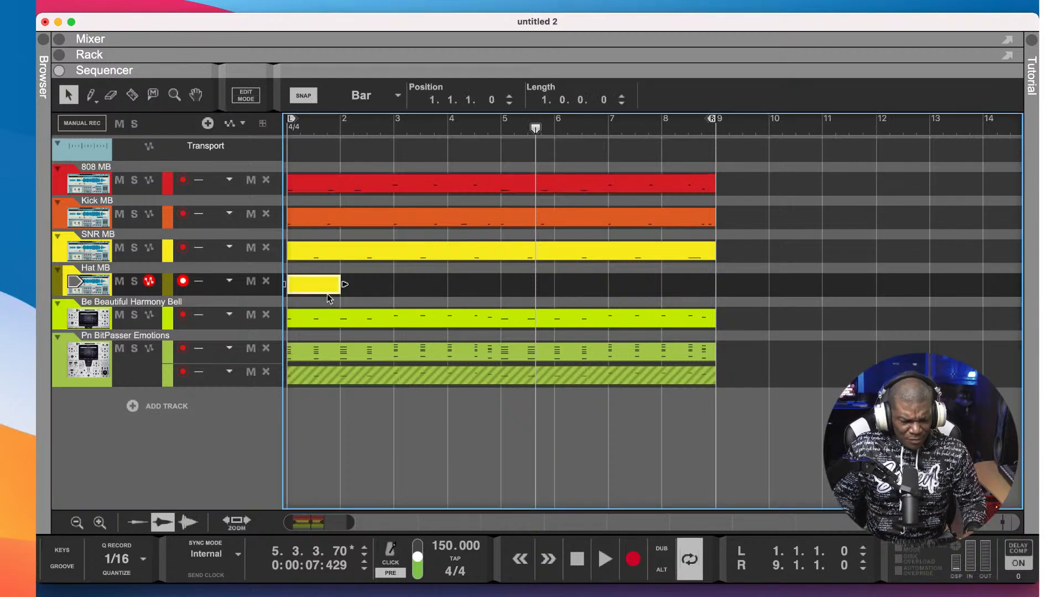
pyautogui.moveTo(345, 286); pyautogui.dragTo(702, 288)
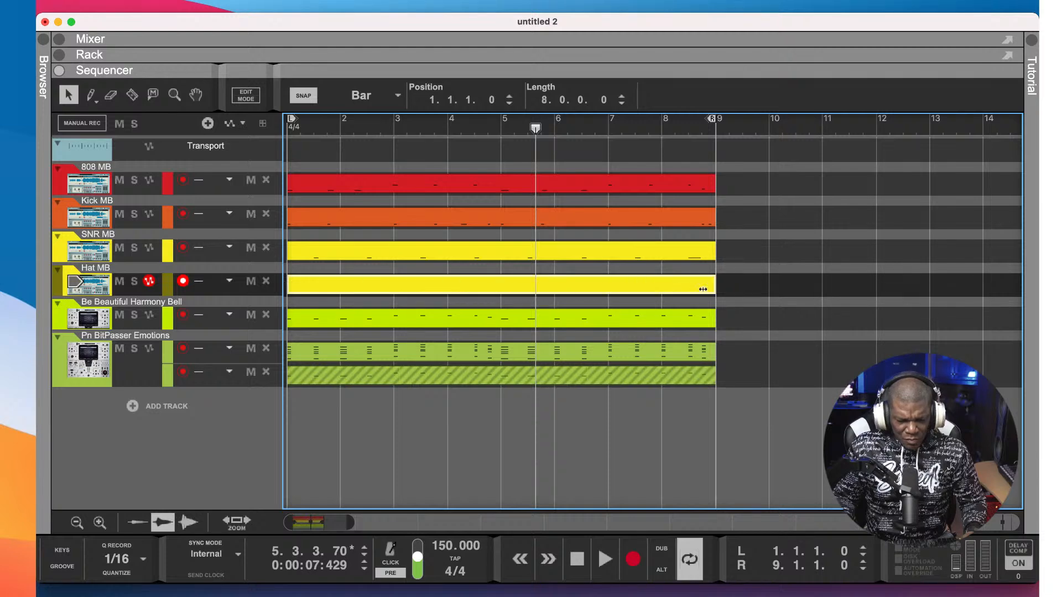
pyautogui.doubleClick(332, 283)
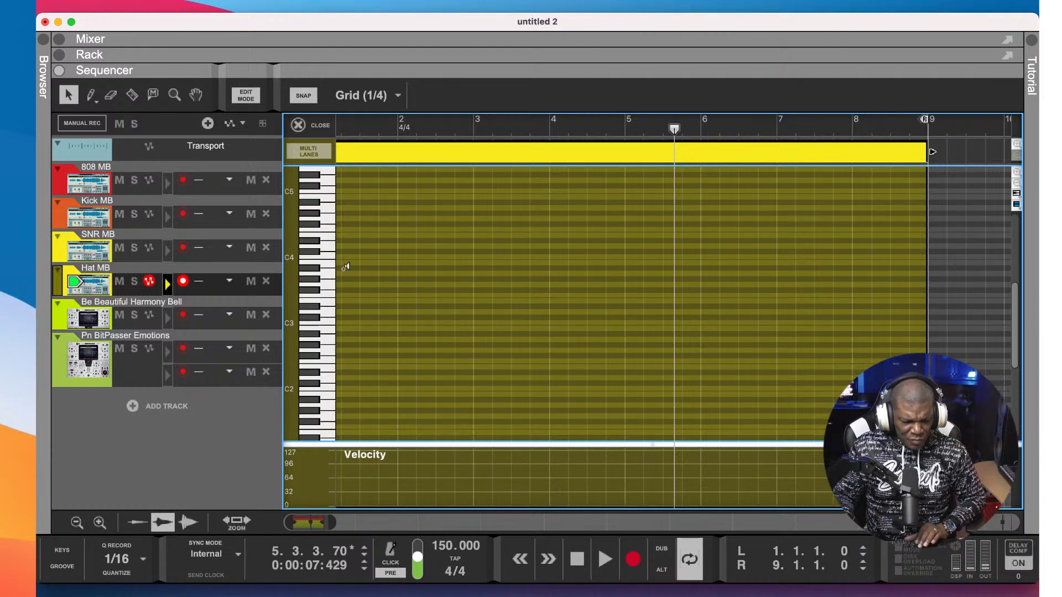
# - Set note snapping to Absolute at 1/16, and set the Pencil tool to draw multiple notes
pyautogui.scroll(8, 346, 267)
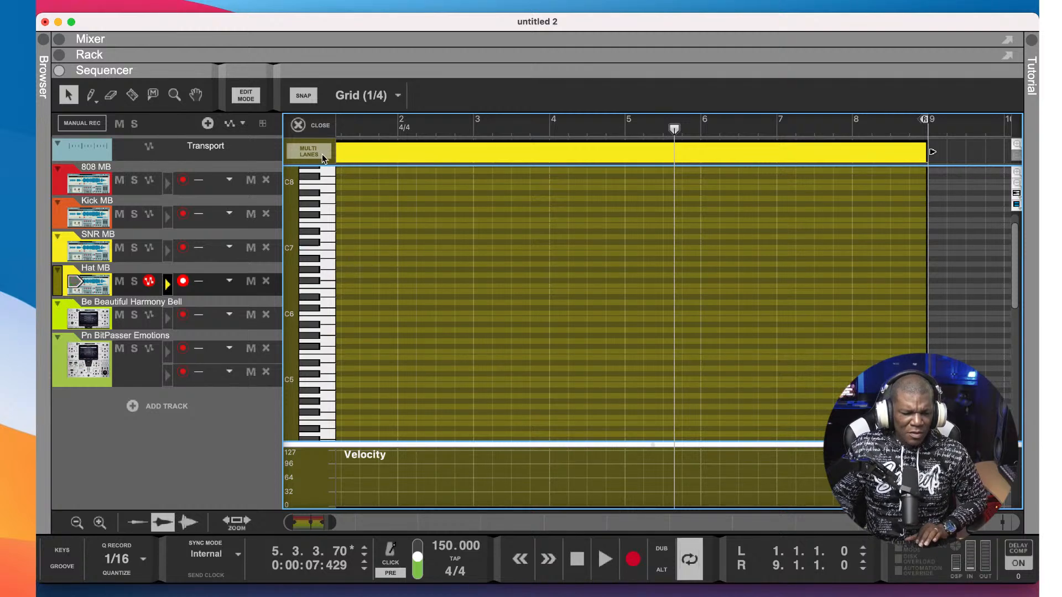
pyautogui.click(397, 96)
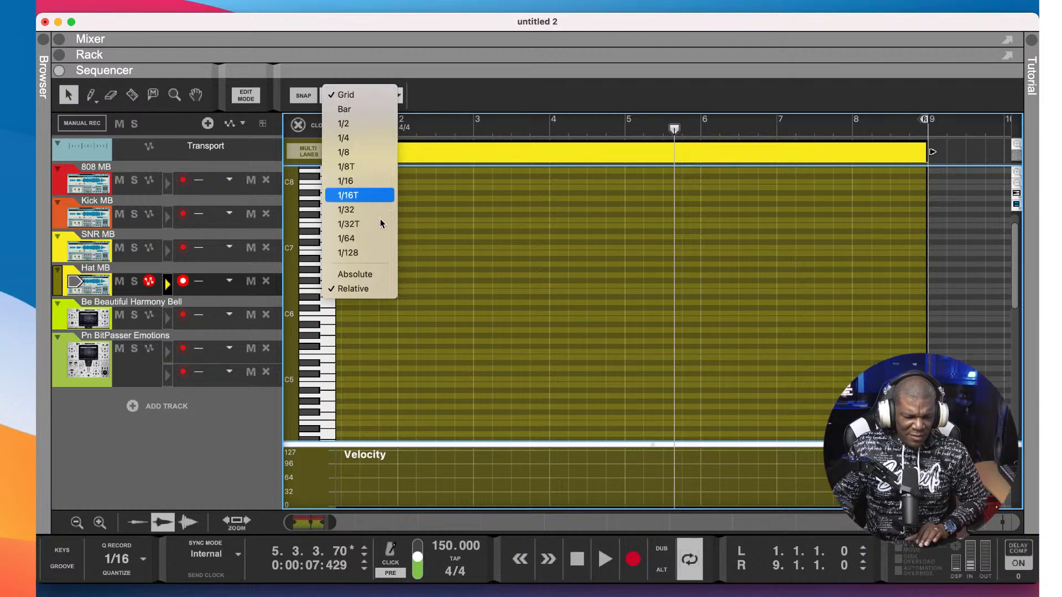
pyautogui.click(355, 275)
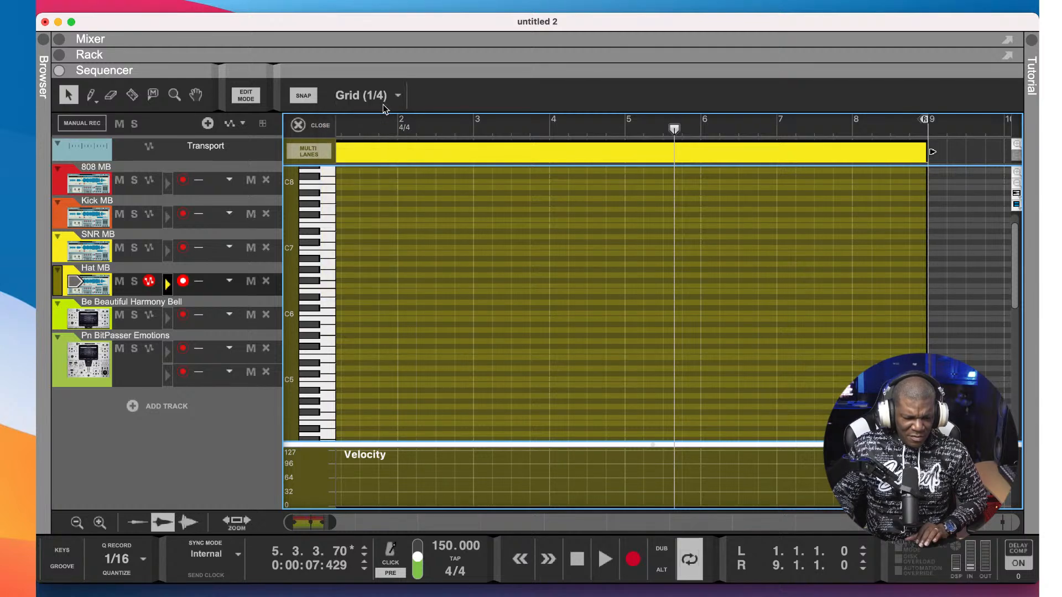
pyautogui.click(394, 95)
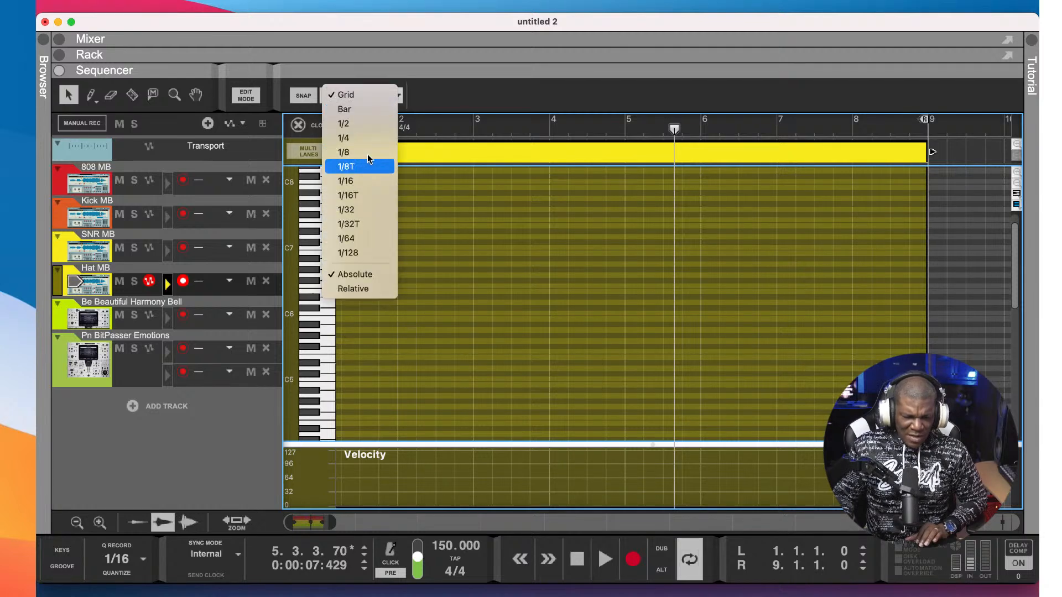
pyautogui.click(366, 180)
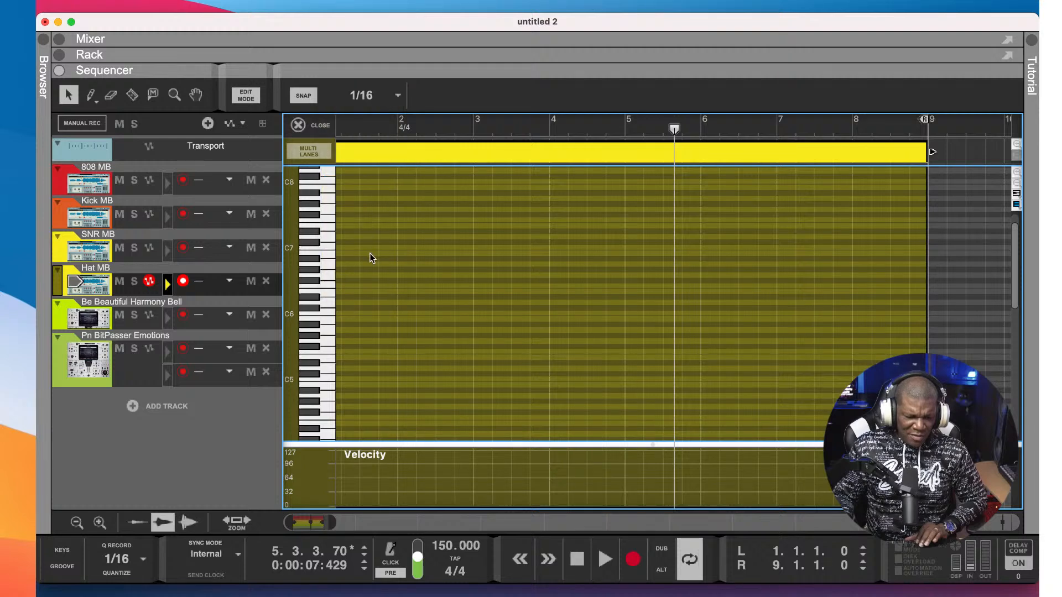
pyautogui.click(96, 102)
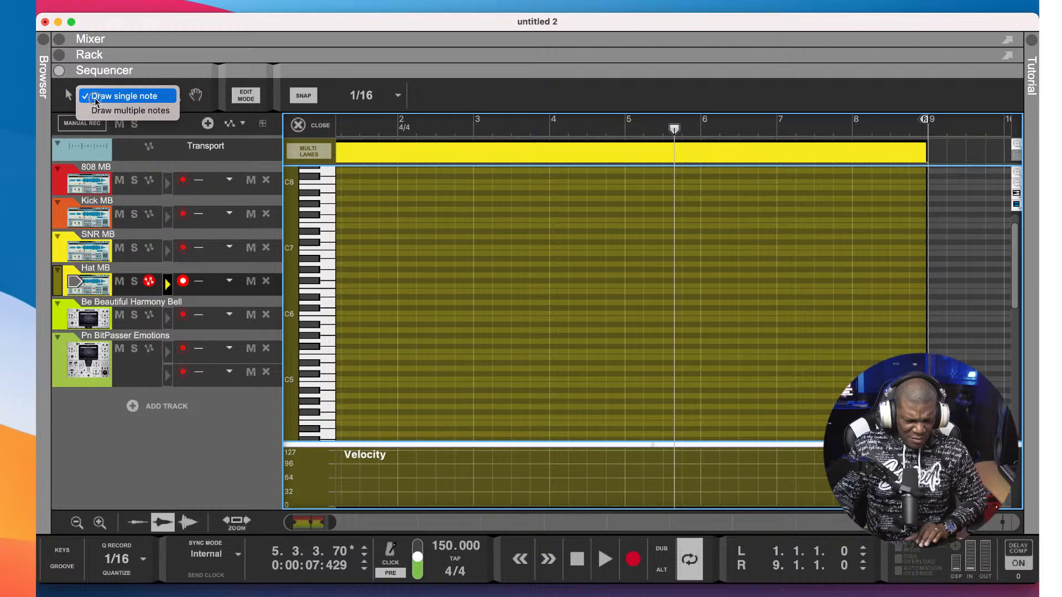
pyautogui.click(103, 110)
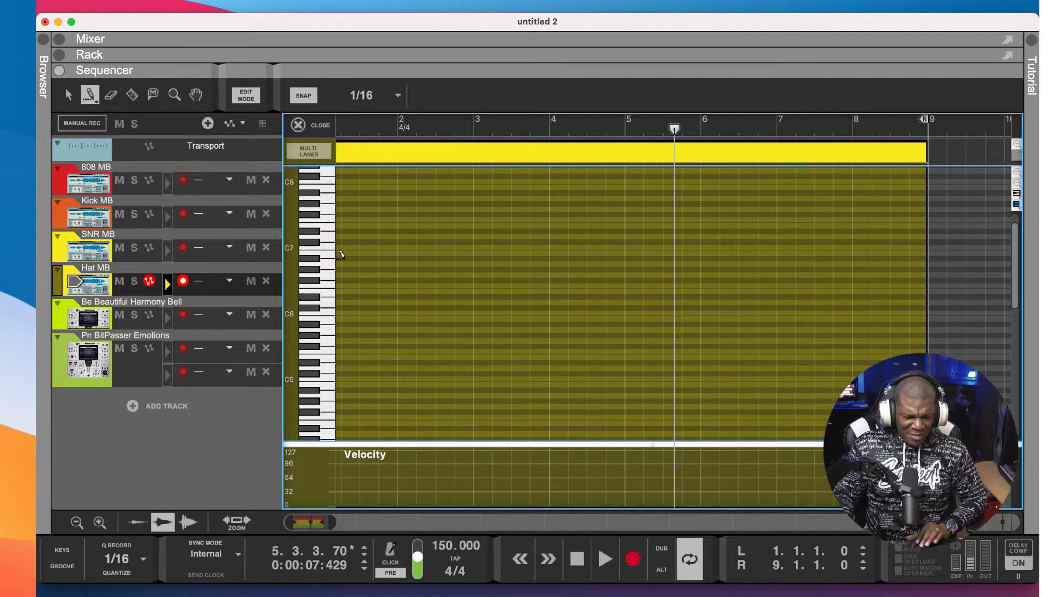
pyautogui.moveTo(342, 259); pyautogui.dragTo(374, 260)
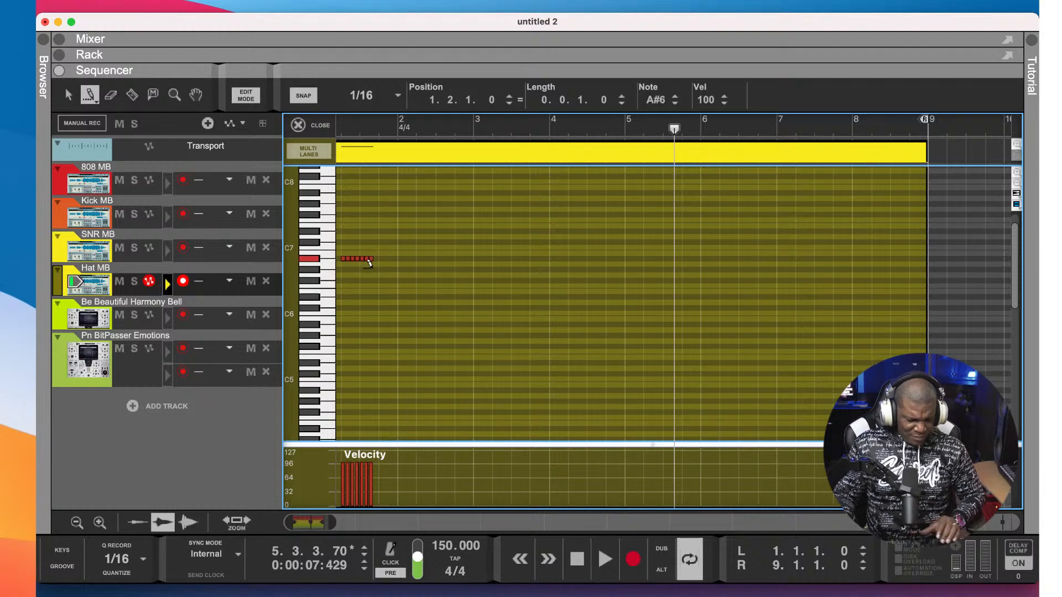
pyautogui.press('super+z')
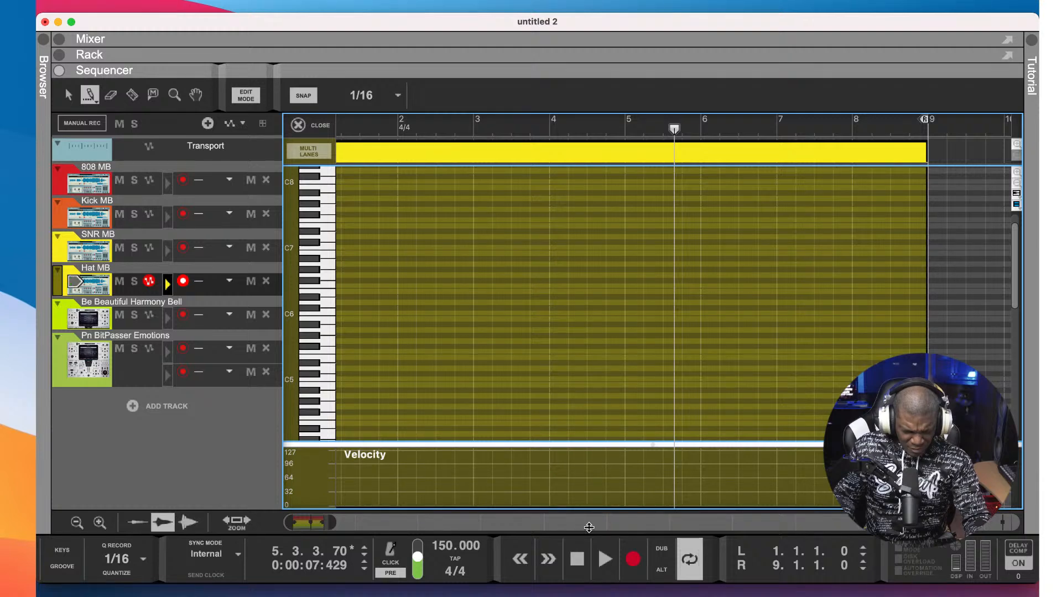
pyautogui.click(577, 559)
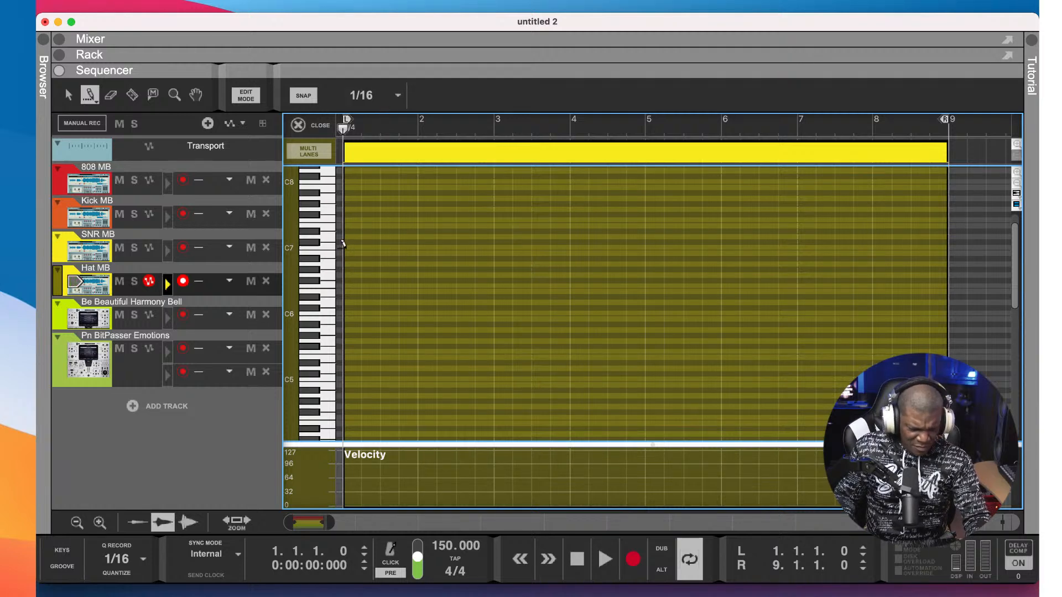
pyautogui.moveTo(343, 248)
pyautogui.mouseDown()
pyautogui.moveTo(749, 250)
pyautogui.moveTo(343, 251)
pyautogui.mouseUp()
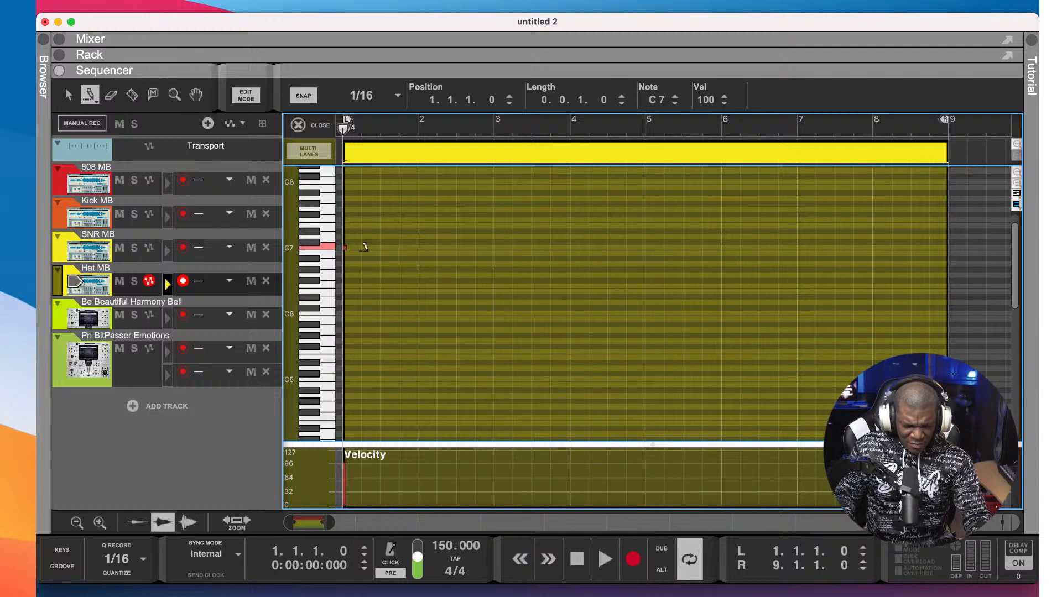
# - Try a row of 1/4 hat notes on C7 across all eight bars, play it, and delete all the notes
pyautogui.click(381, 95)
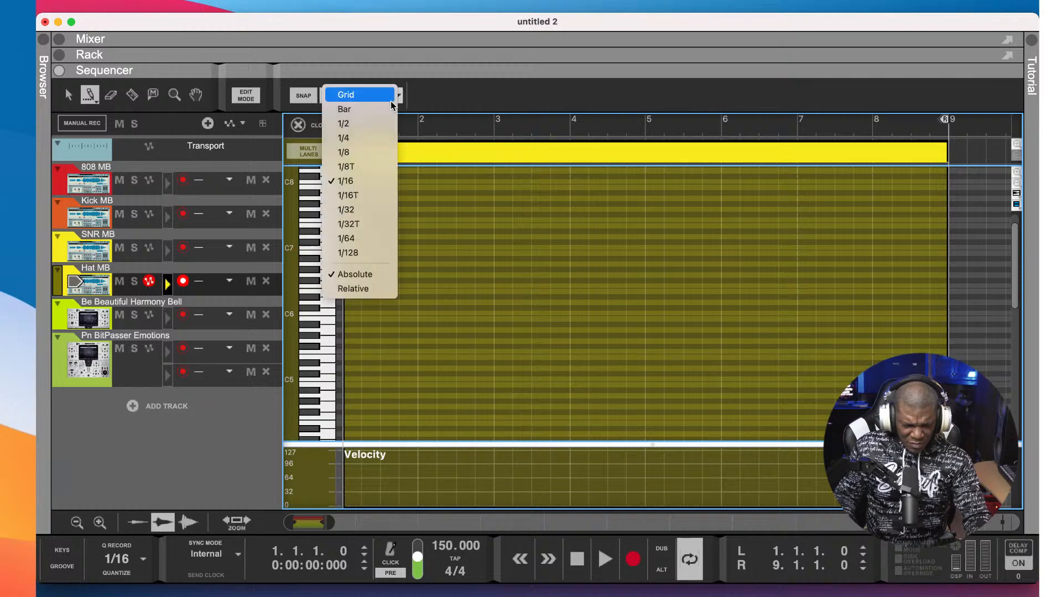
pyautogui.click(355, 137)
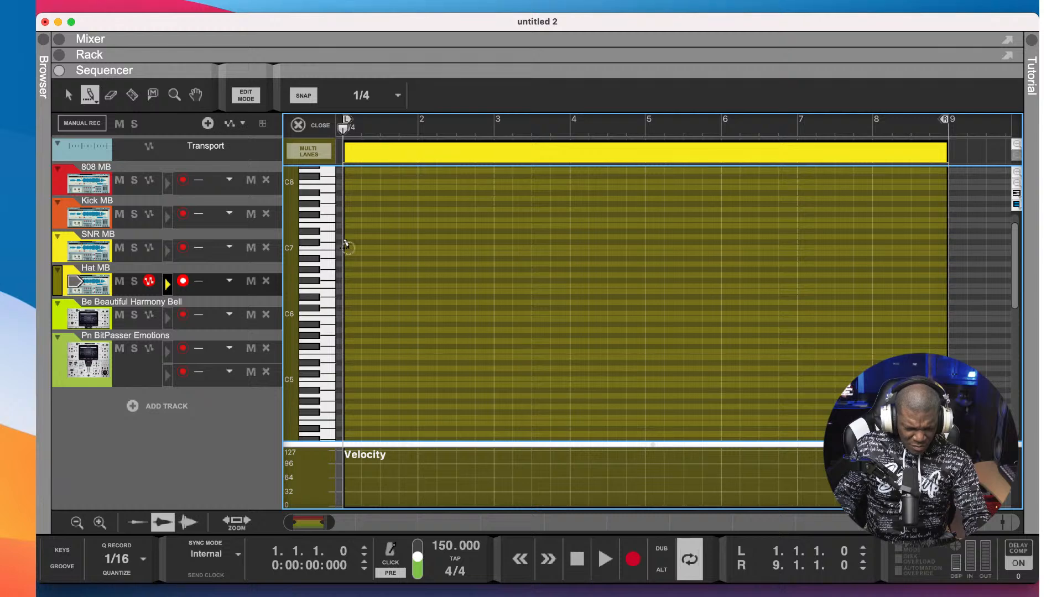
pyautogui.moveTo(346, 247)
pyautogui.mouseDown()
pyautogui.moveTo(607, 266)
pyautogui.moveTo(924, 256)
pyautogui.mouseUp()
pyautogui.press('space')
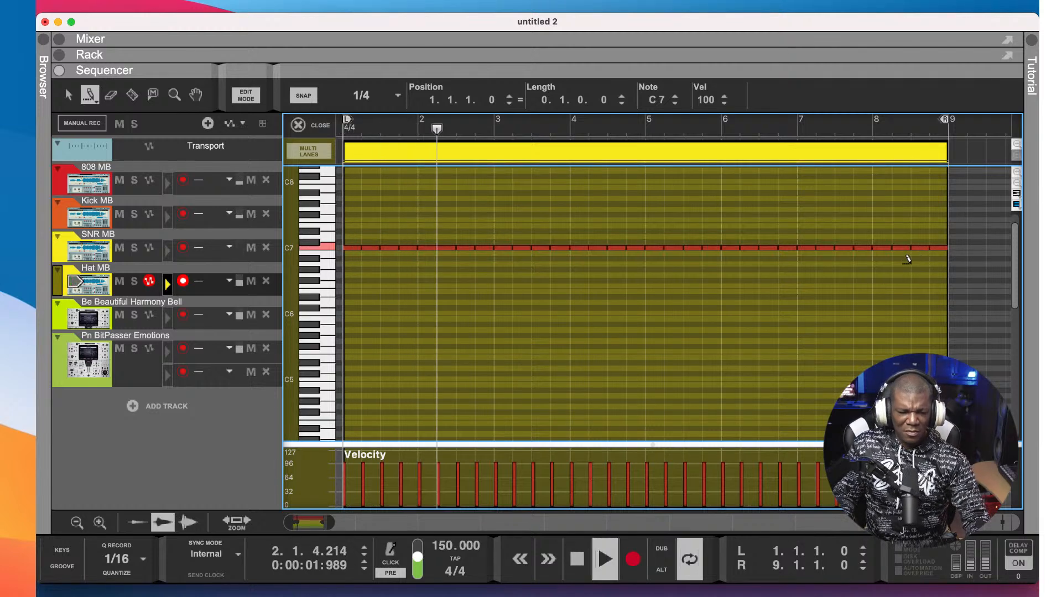
pyautogui.press('space')
pyautogui.press('super+a')
pyautogui.press('Delete')
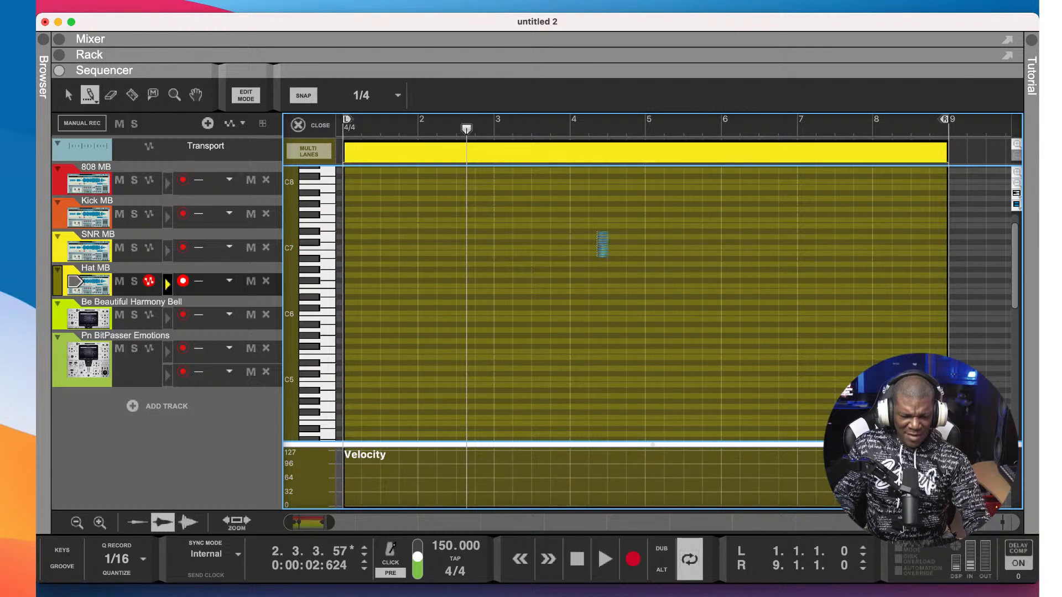
# - Set snapping to 1/8 and fill all eight bars of the Hat MB clip with 1/8 notes on C7
pyautogui.click(398, 94)
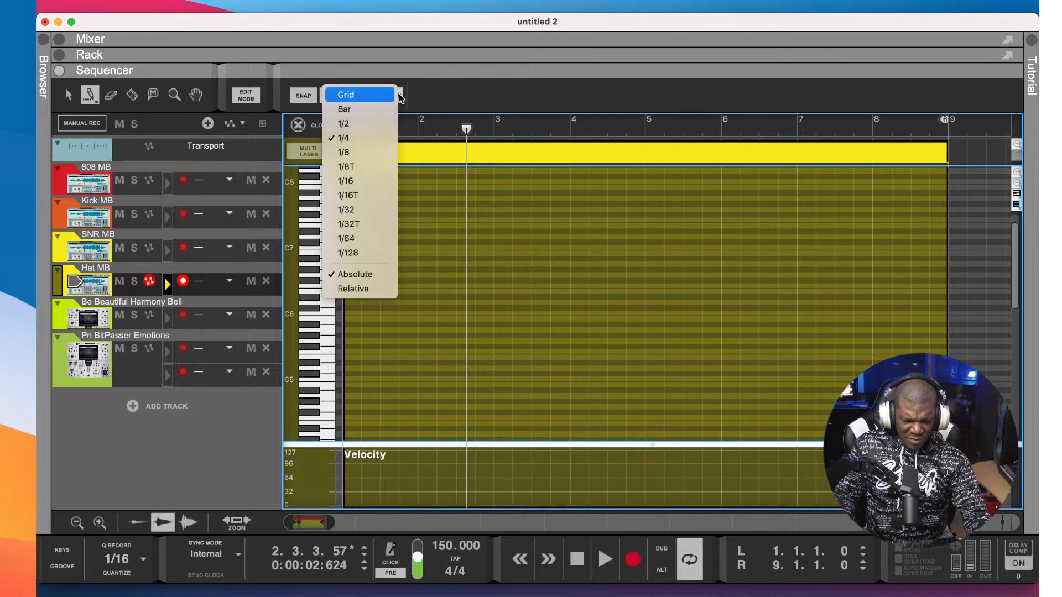
pyautogui.click(373, 151)
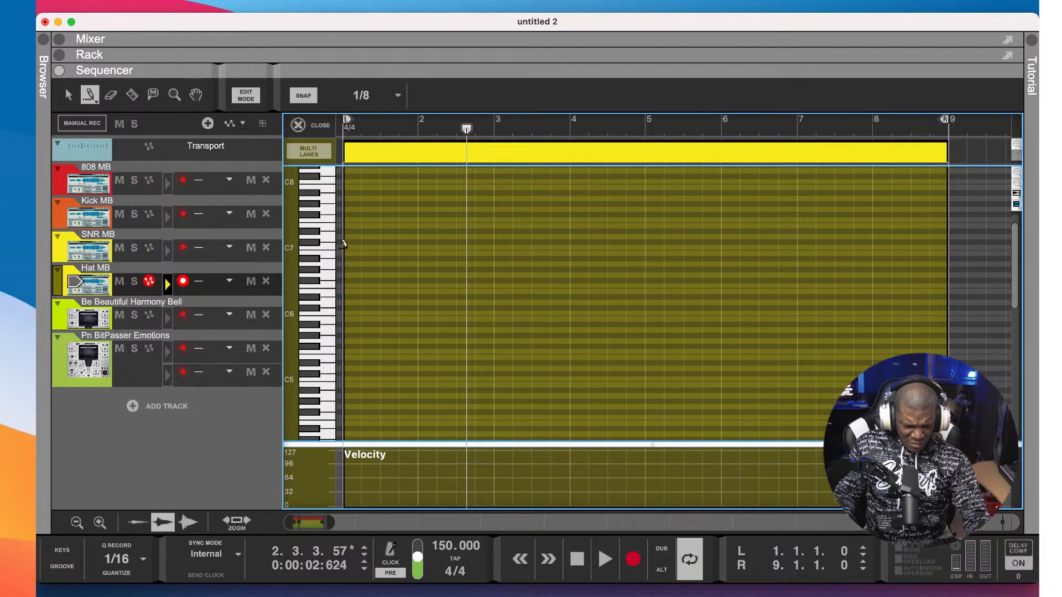
pyautogui.moveTo(343, 244); pyautogui.dragTo(946, 252)
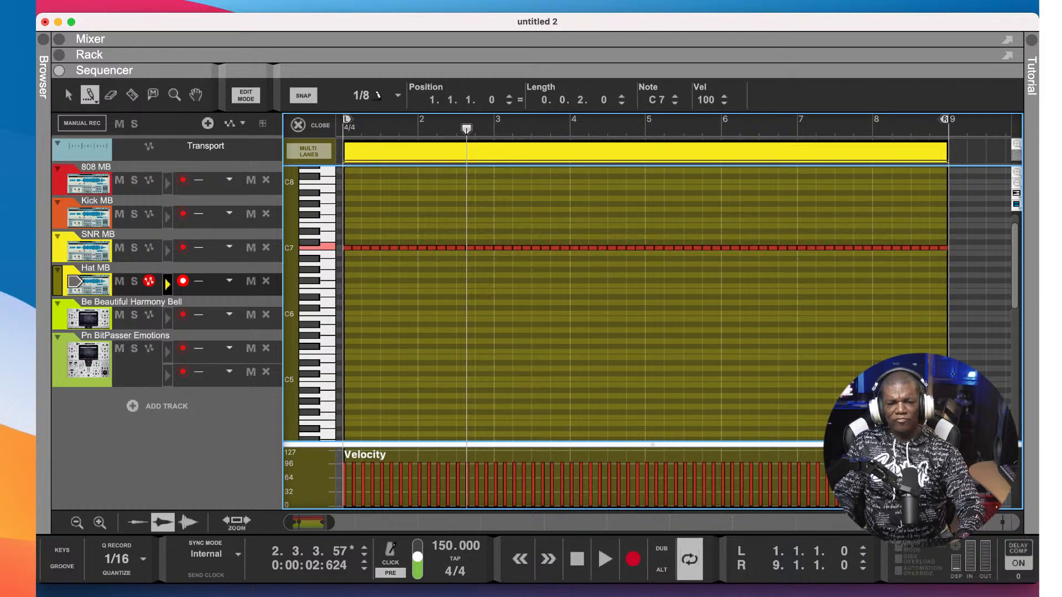
# - Play the loop to check the 1/8 hats, replay it from bar 1, and return playback to the start
pyautogui.press('space')
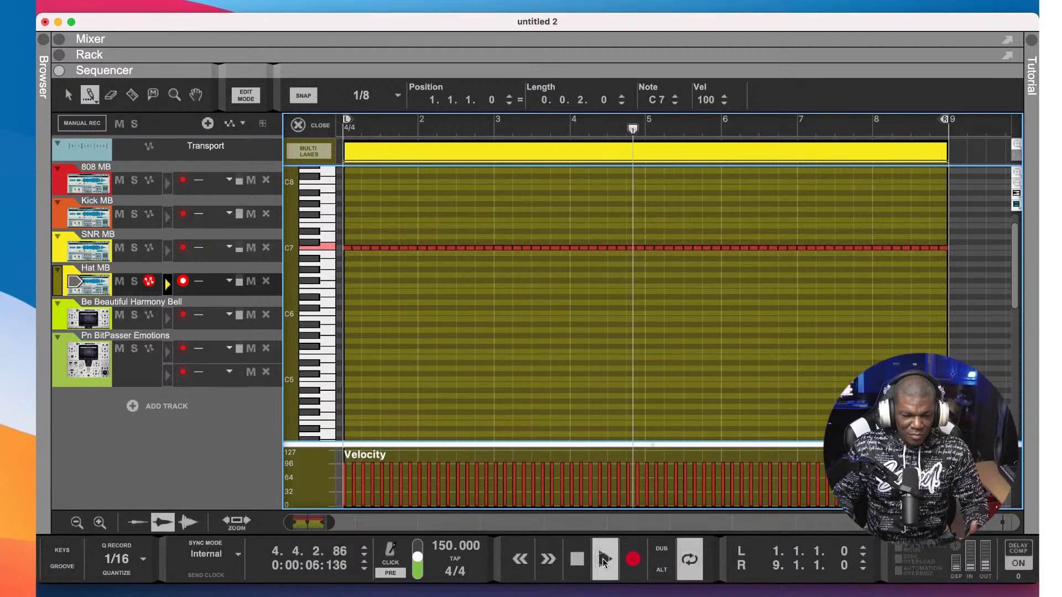
pyautogui.click(577, 561)
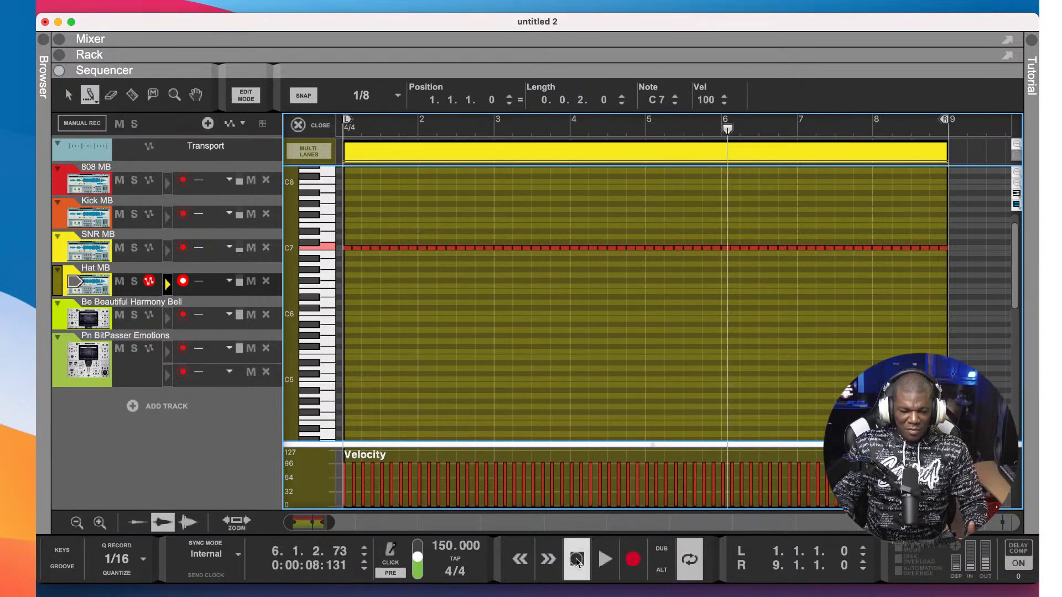
pyautogui.click(577, 561)
pyautogui.click(577, 561)
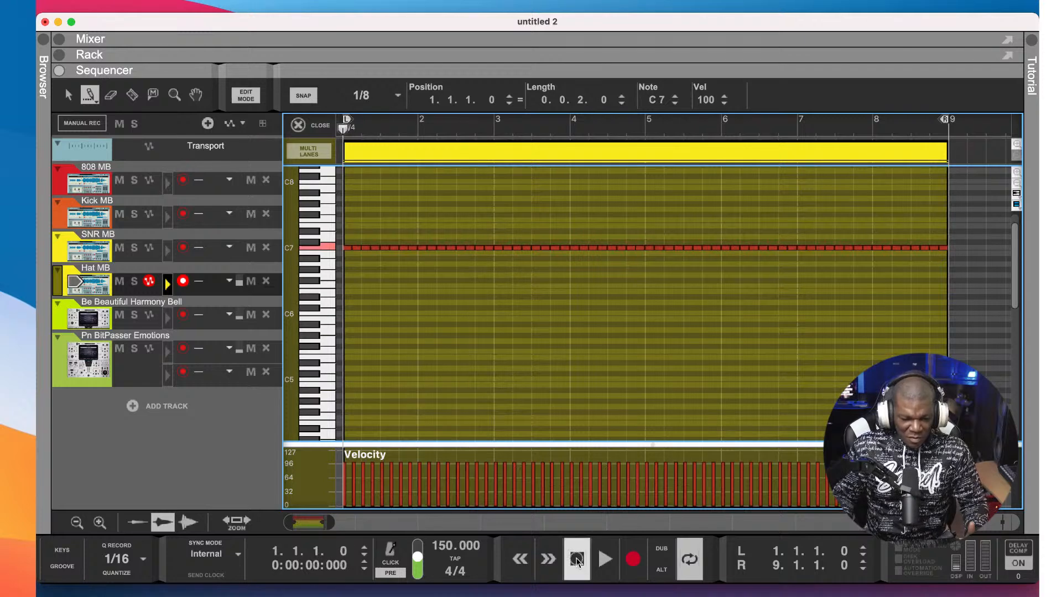
pyautogui.click(606, 560)
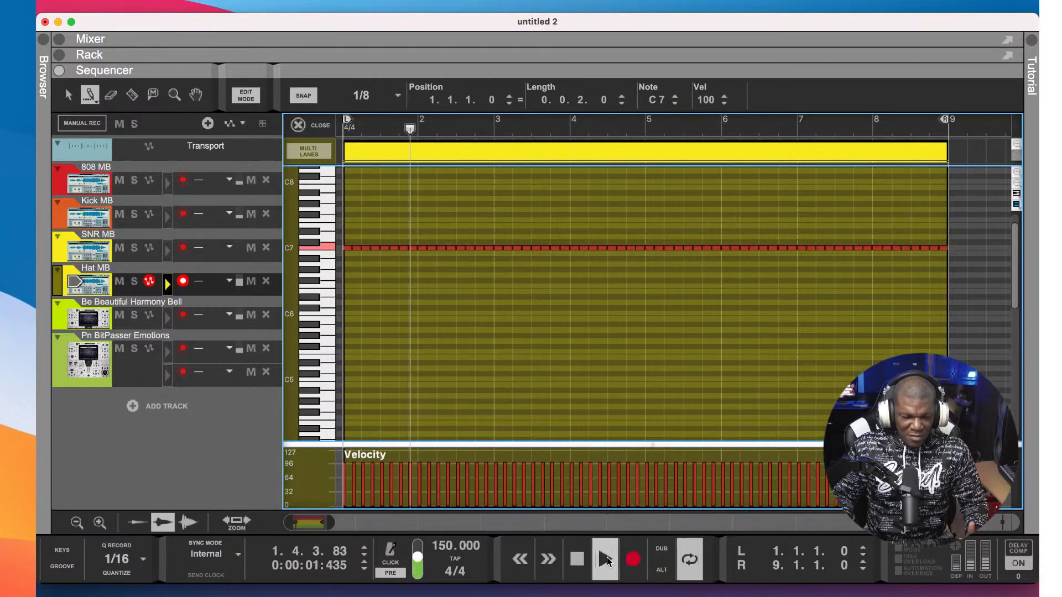
pyautogui.click(575, 560)
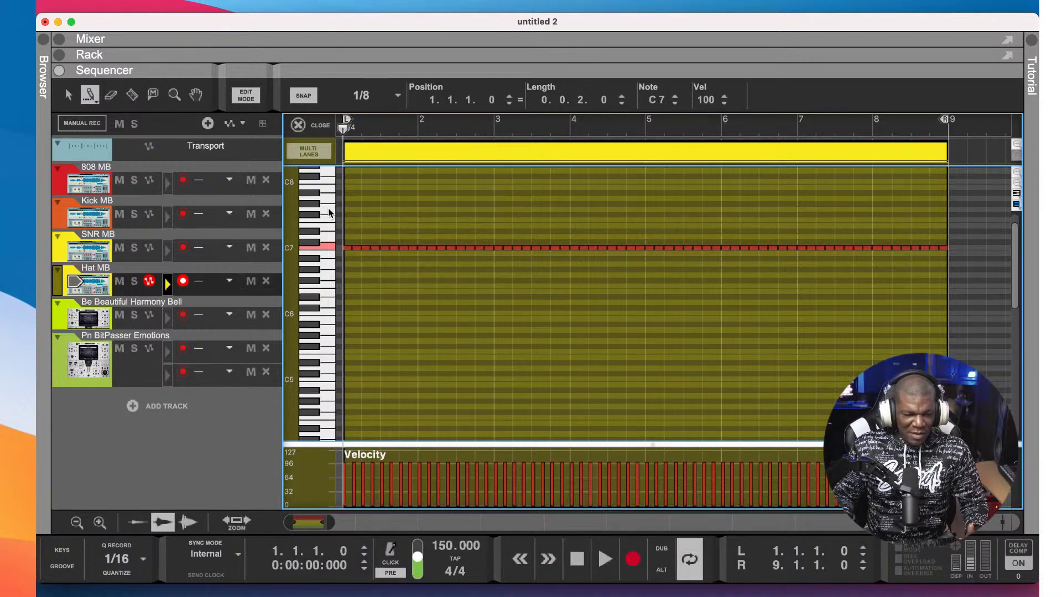
# - Erase the two 1/8 hat notes on the last beat of bar 2
pyautogui.click(111, 95)
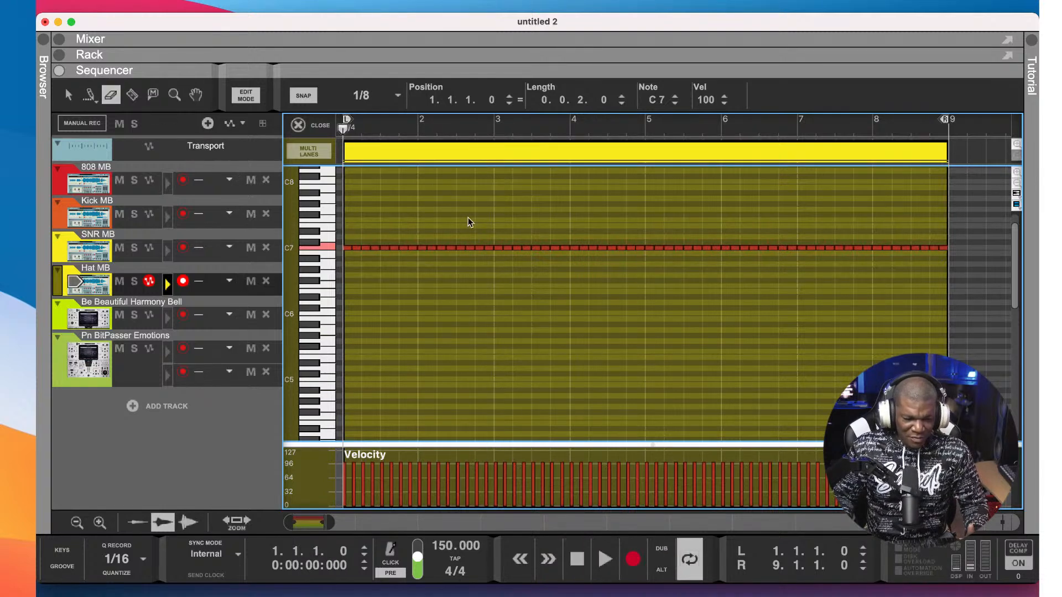
pyautogui.moveTo(480, 240); pyautogui.dragTo(483, 253)
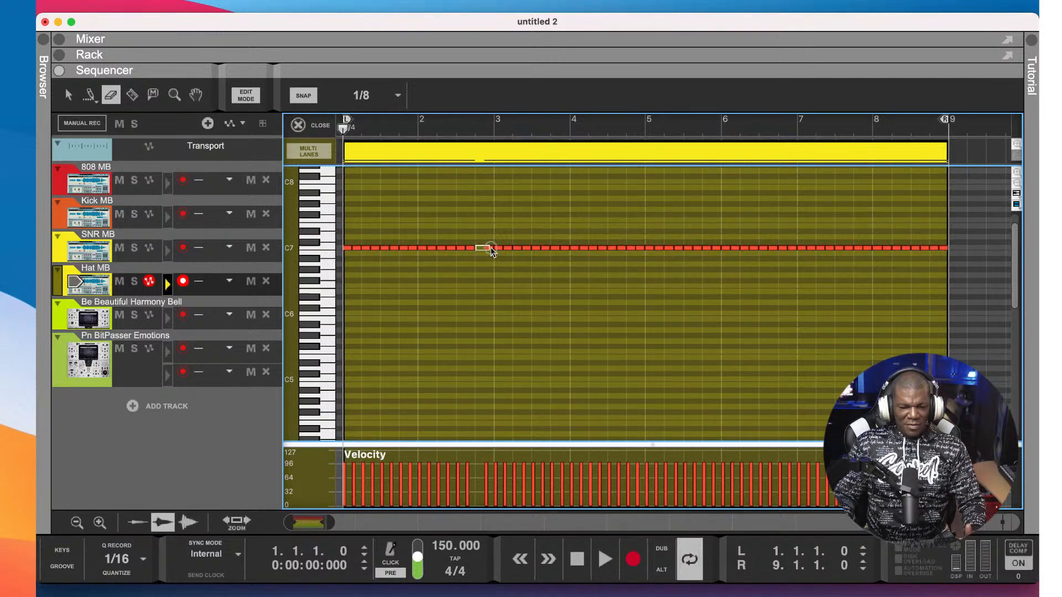
pyautogui.click(491, 250)
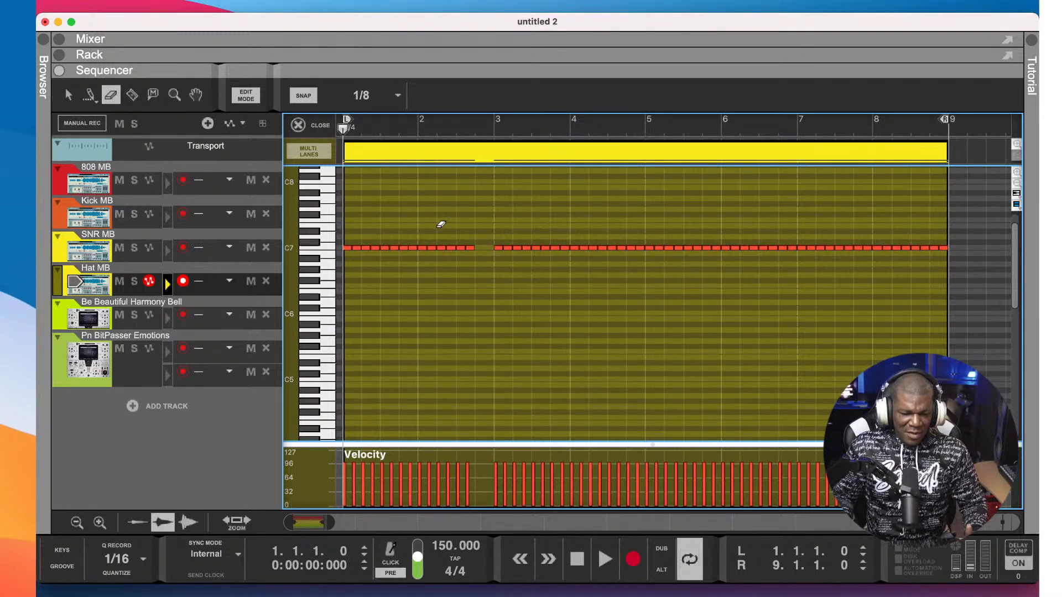
# - Set snapping to 1/16 and draw a run of 1/16 hat notes on C7 through the gap at the end of bar 2
pyautogui.click(95, 102)
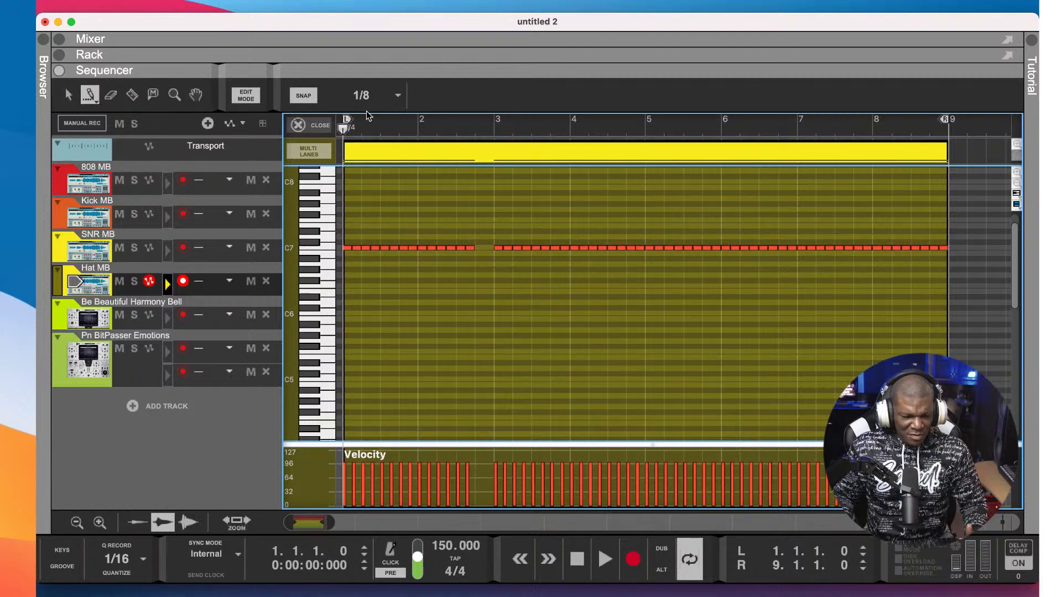
pyautogui.click(393, 98)
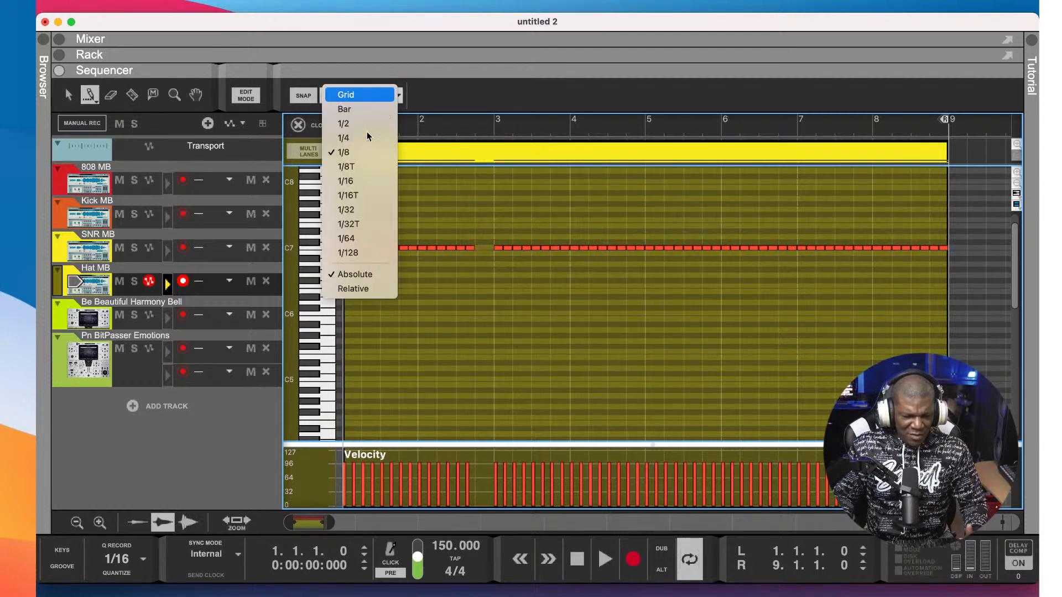
pyautogui.click(353, 180)
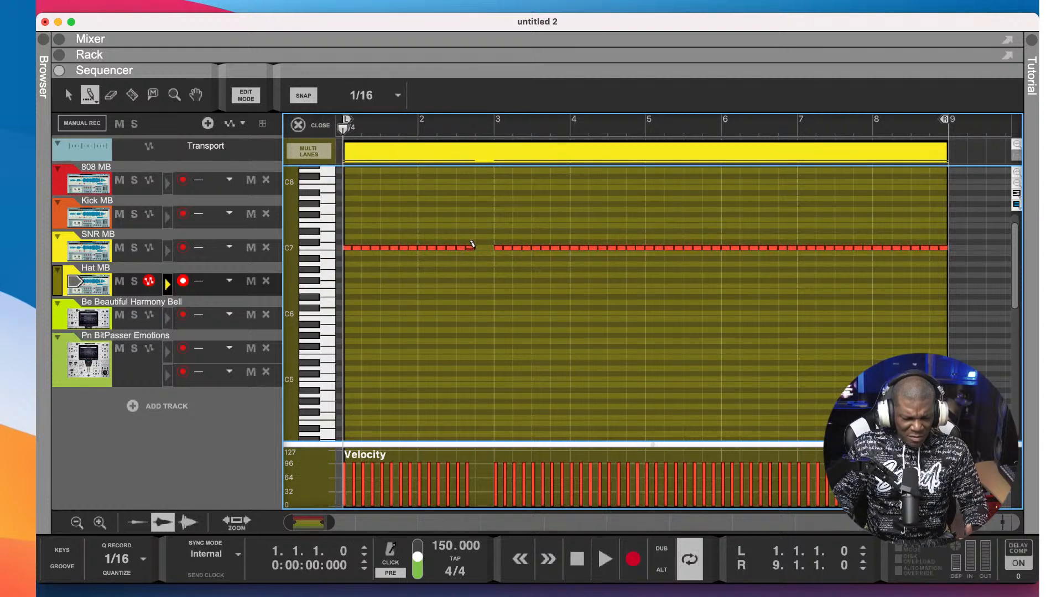
pyautogui.moveTo(472, 244); pyautogui.dragTo(491, 244)
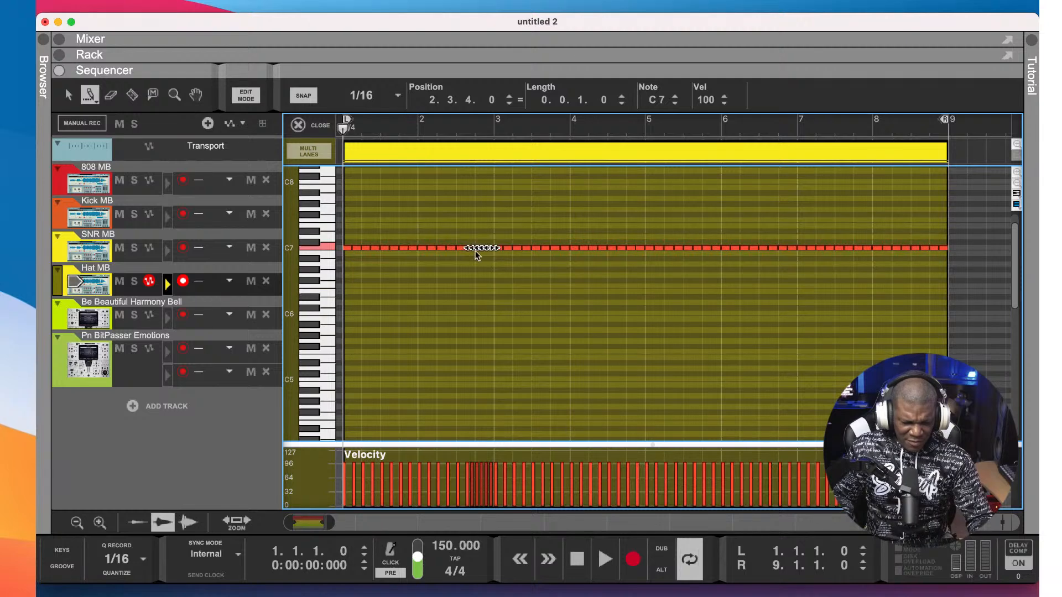
# - Replace the 1/16 hat run with one filling only the last beat of bar 2 on C7, and play the loop
pyautogui.press('Delete')
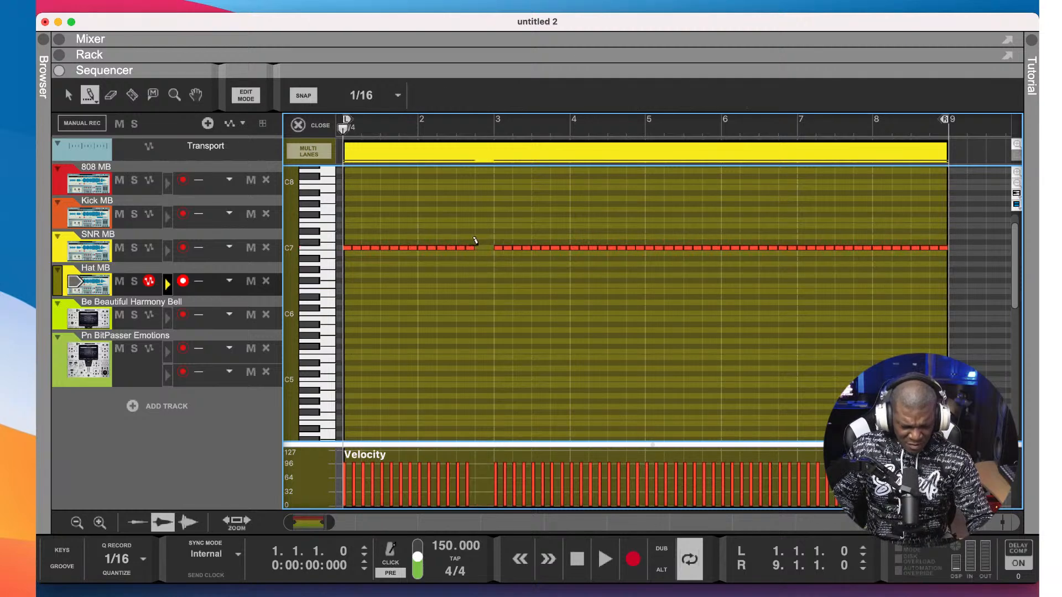
pyautogui.moveTo(475, 244); pyautogui.dragTo(491, 245)
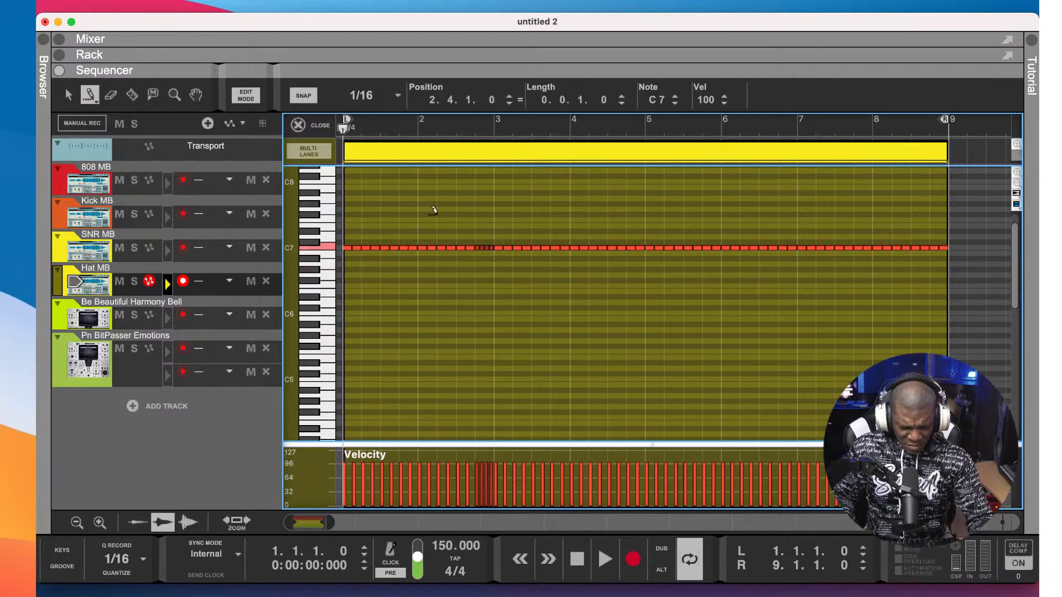
pyautogui.press('space')
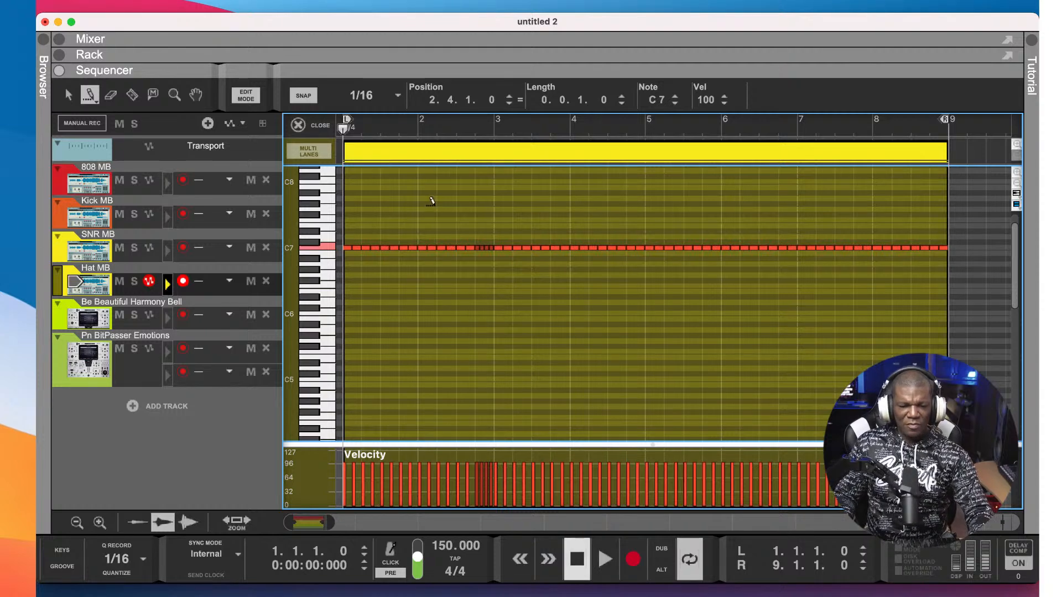
pyautogui.press('space')
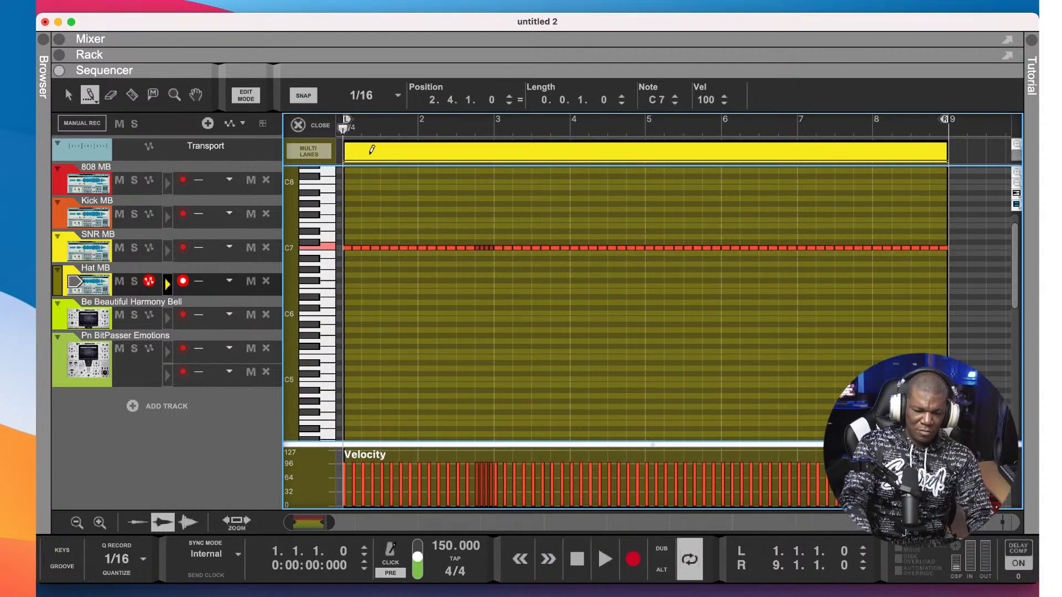
pyautogui.press('space')
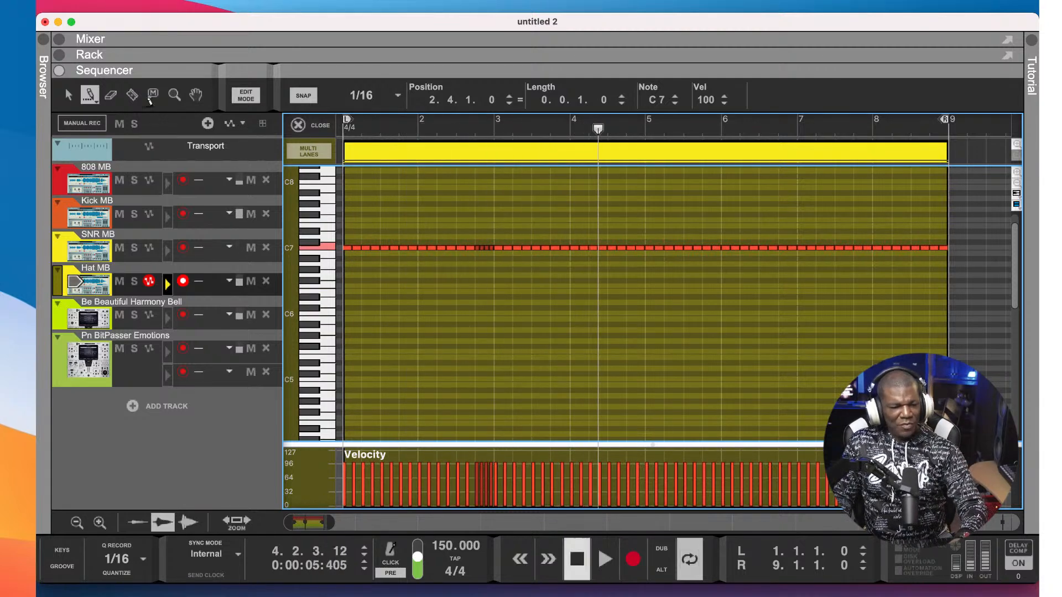
pyautogui.press('space')
# - Select the four 1/16 hat notes on the last beat of bar 2 and move them down to A6
pyautogui.click(67, 94)
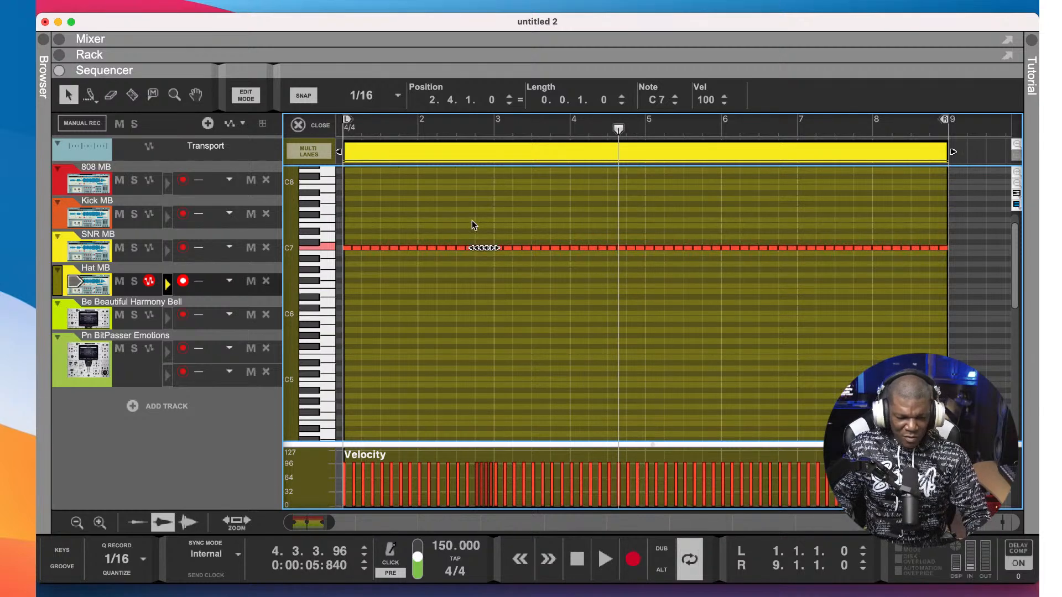
pyautogui.click(480, 224)
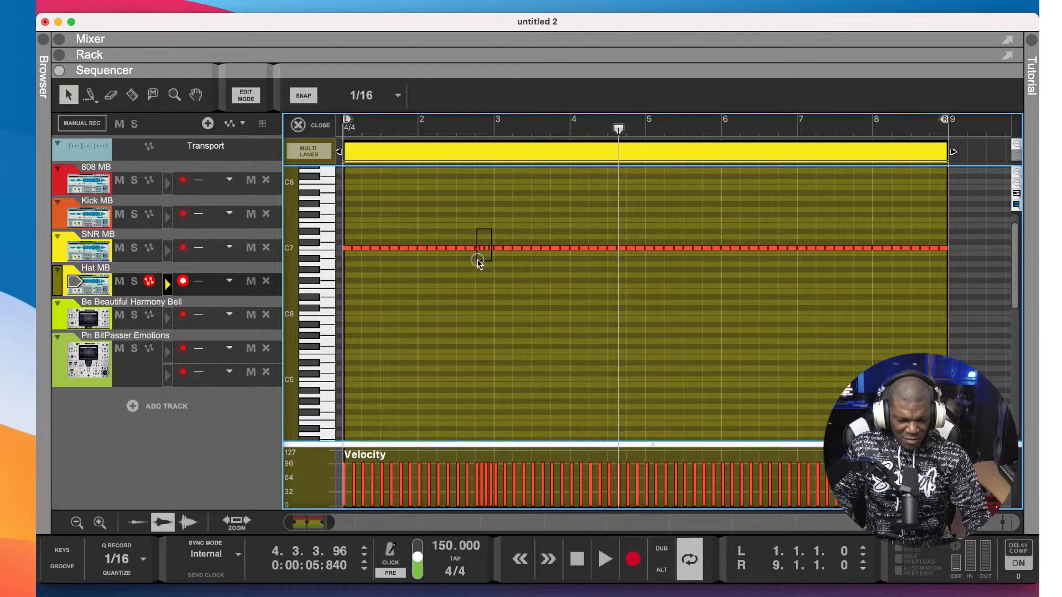
pyautogui.moveTo(476, 260); pyautogui.dragTo(477, 260)
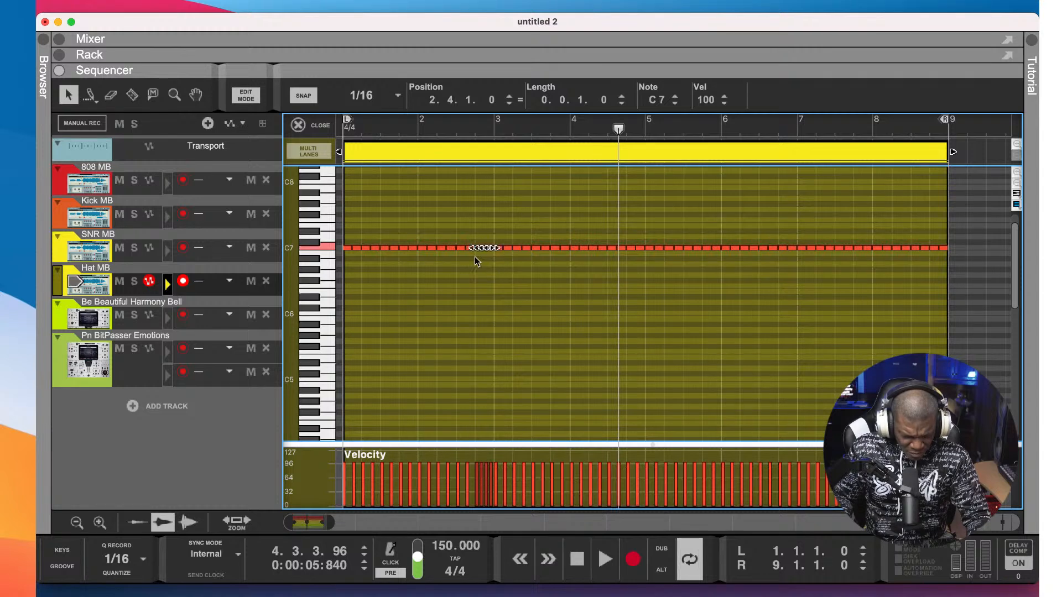
pyautogui.click(476, 283)
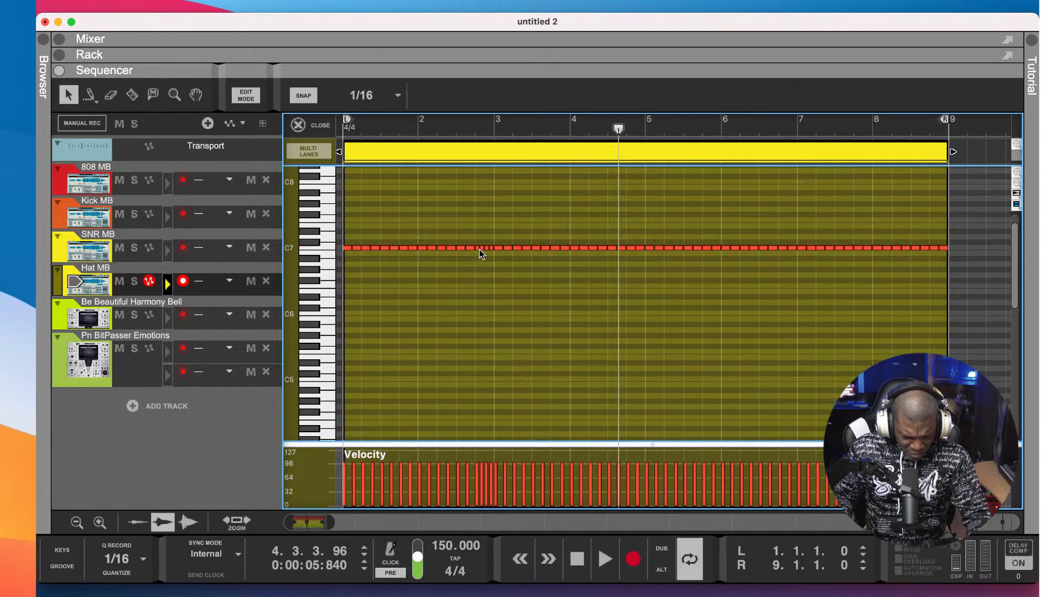
pyautogui.moveTo(476, 249); pyautogui.dragTo(490, 265)
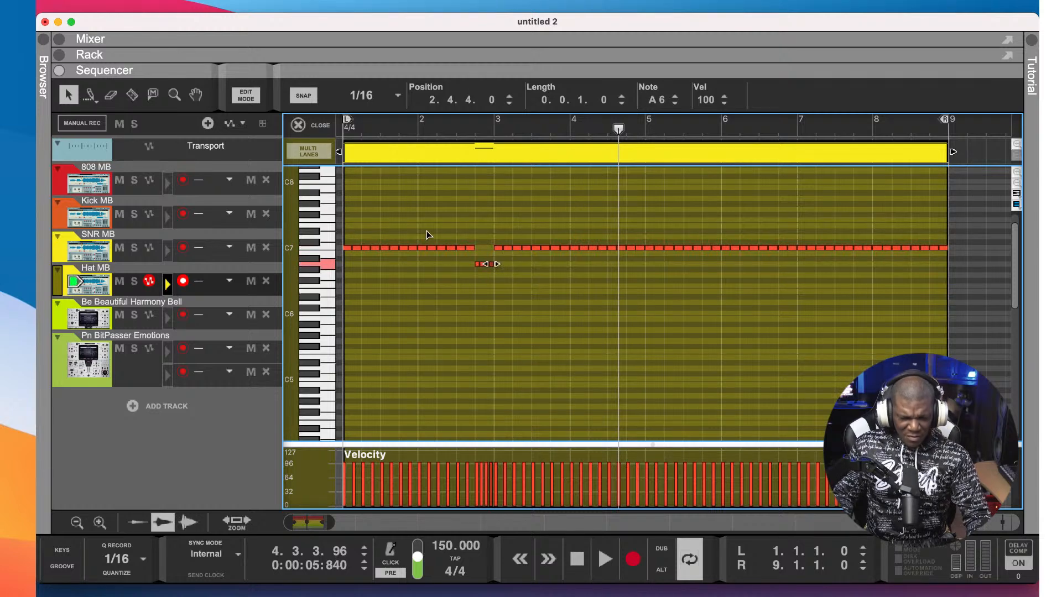
# - Return playback to the start and play the loop to check the lowered hat roll
pyautogui.hotkey('shift', 'Return')
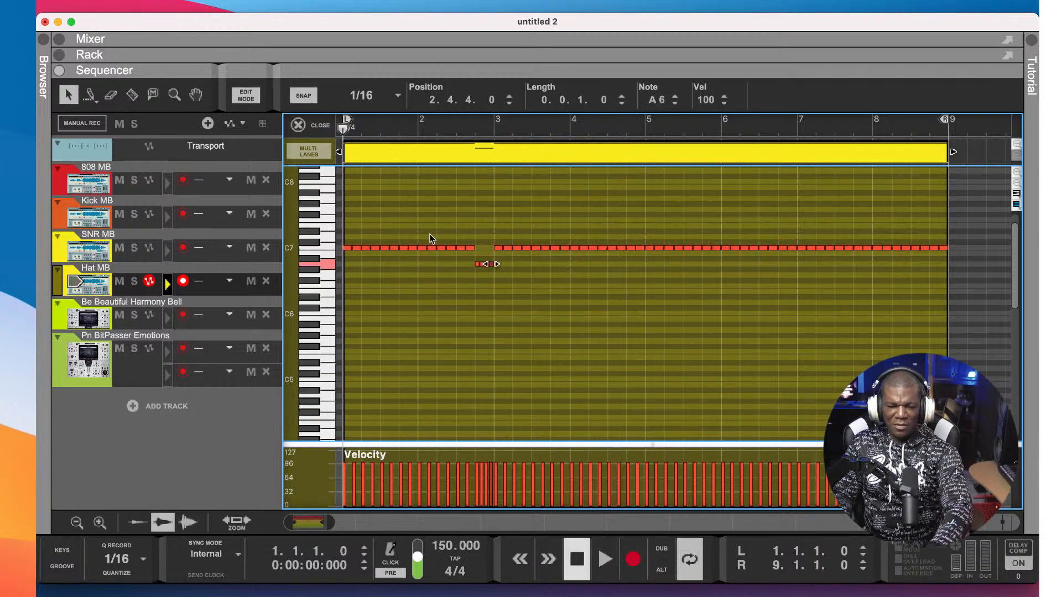
pyautogui.press('space')
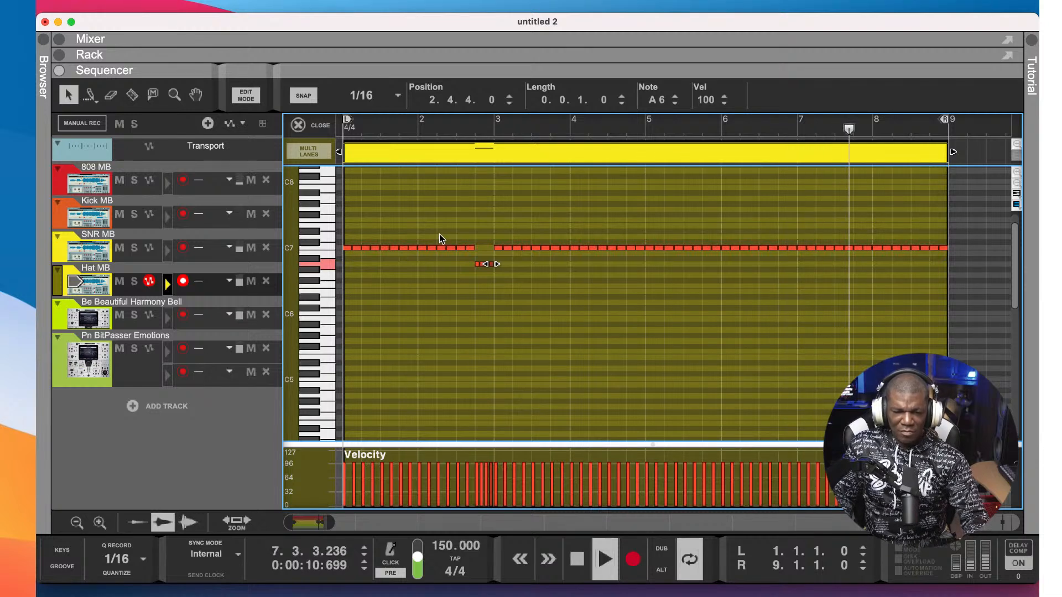
pyautogui.press('space')
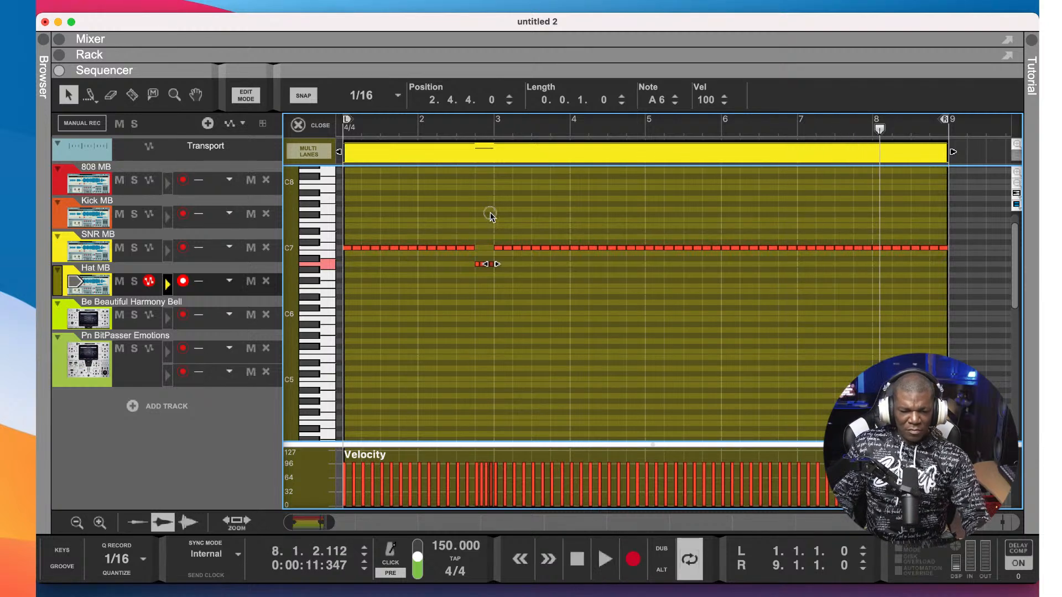
# - Replace the hat notes in bar 6 with a copy of the bar 2 pattern, including its A6 roll
pyautogui.moveTo(488, 212); pyautogui.dragTo(423, 282)
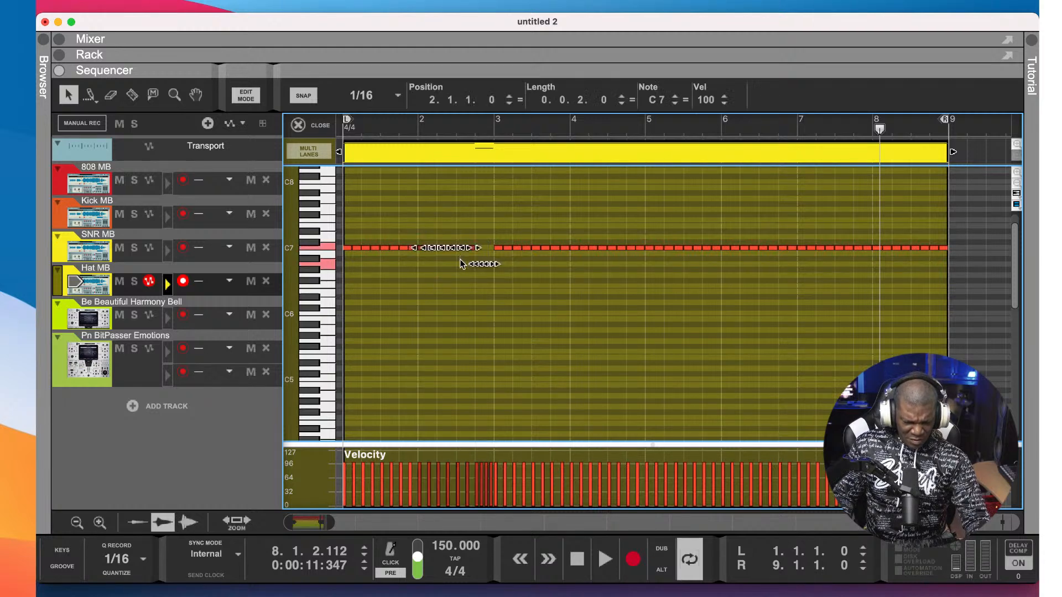
pyautogui.press('super+c')
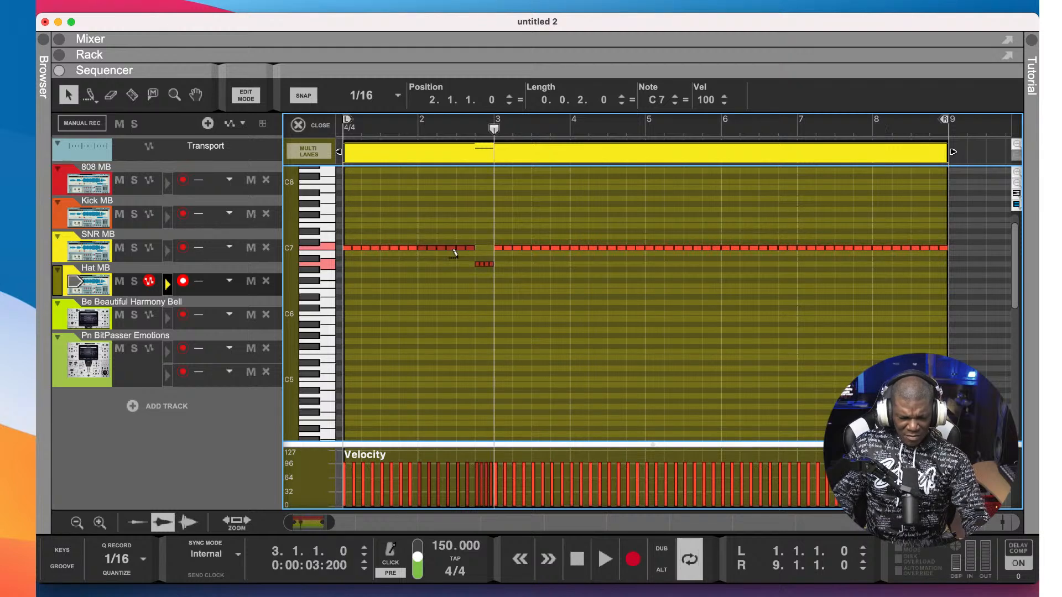
pyautogui.click(735, 218)
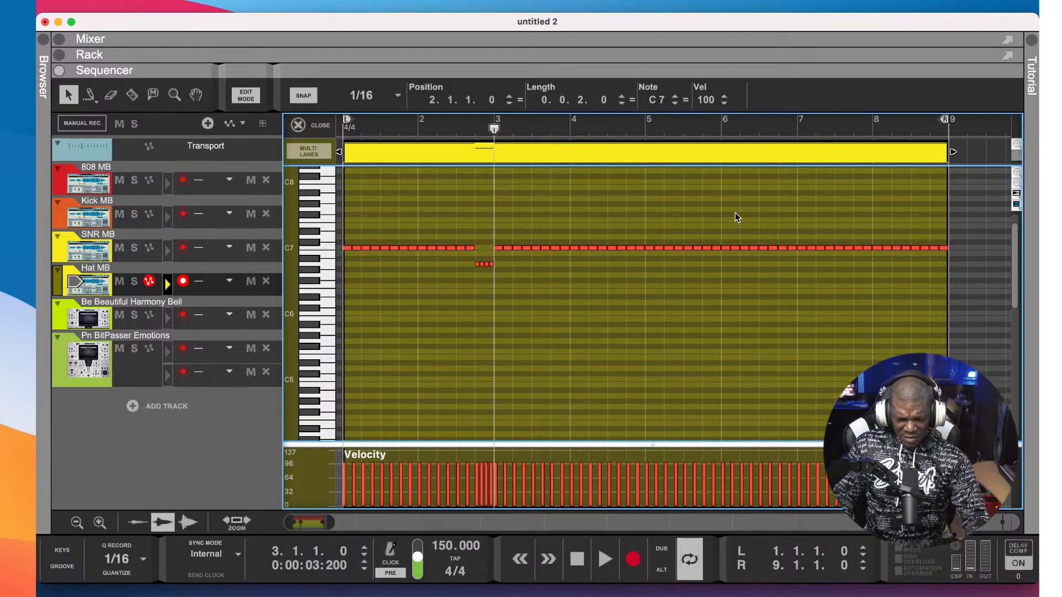
pyautogui.moveTo(795, 221); pyautogui.dragTo(723, 277)
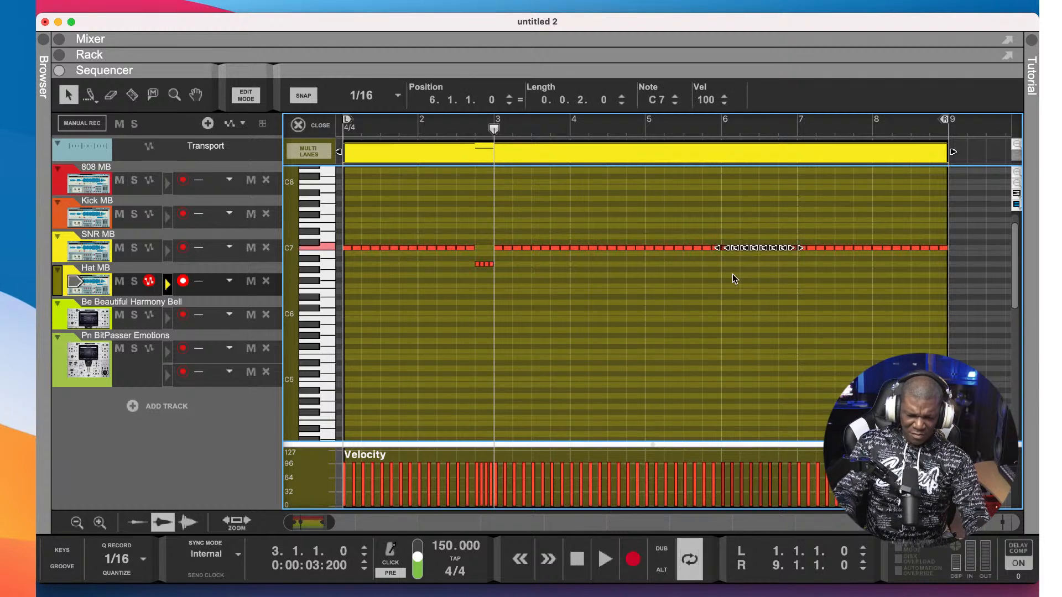
pyautogui.press('BackSpace')
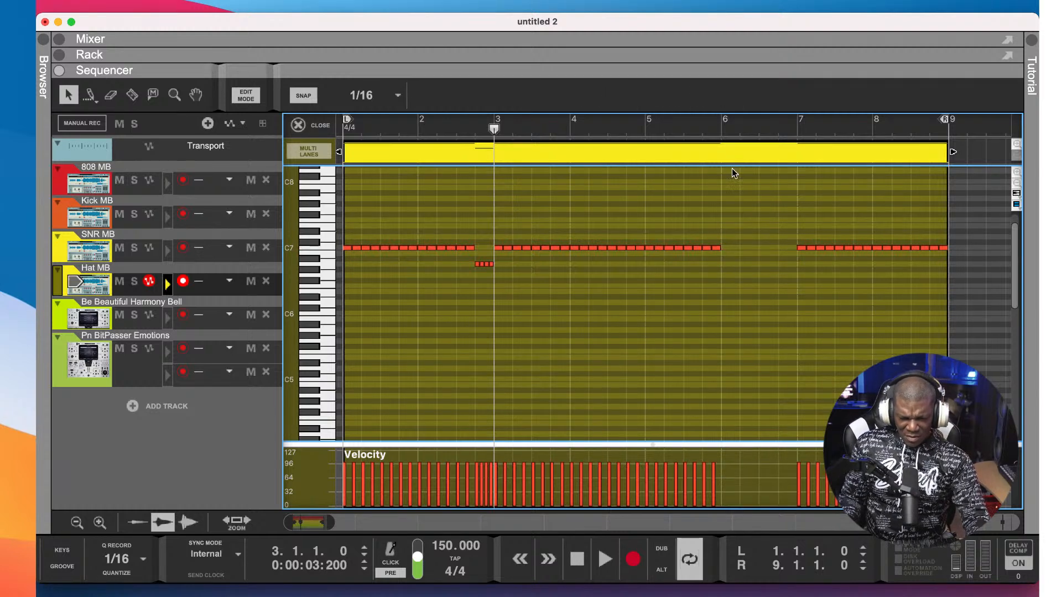
pyautogui.click(720, 134)
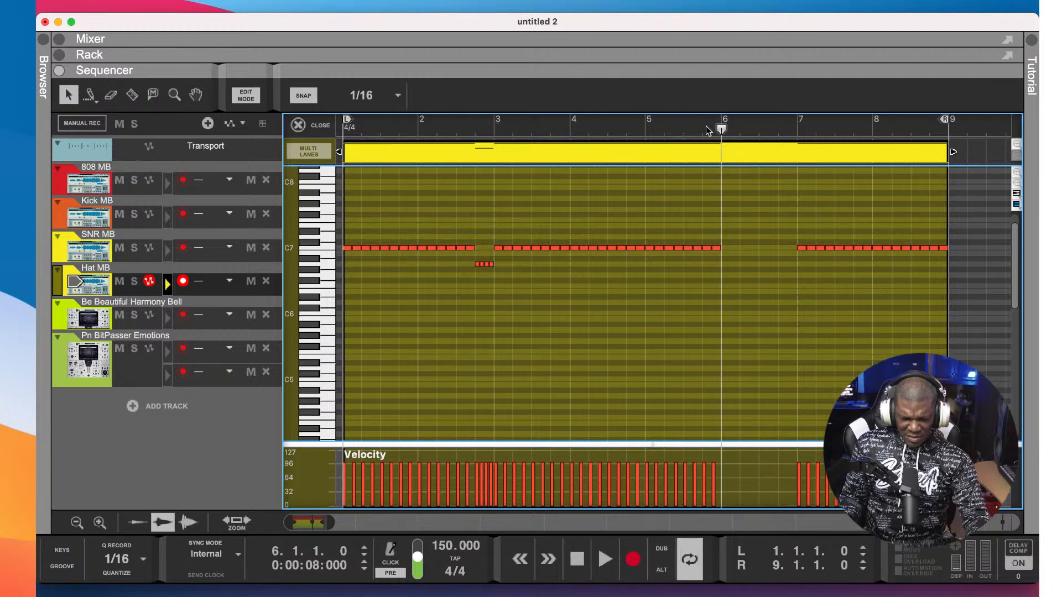
pyautogui.press('super+v')
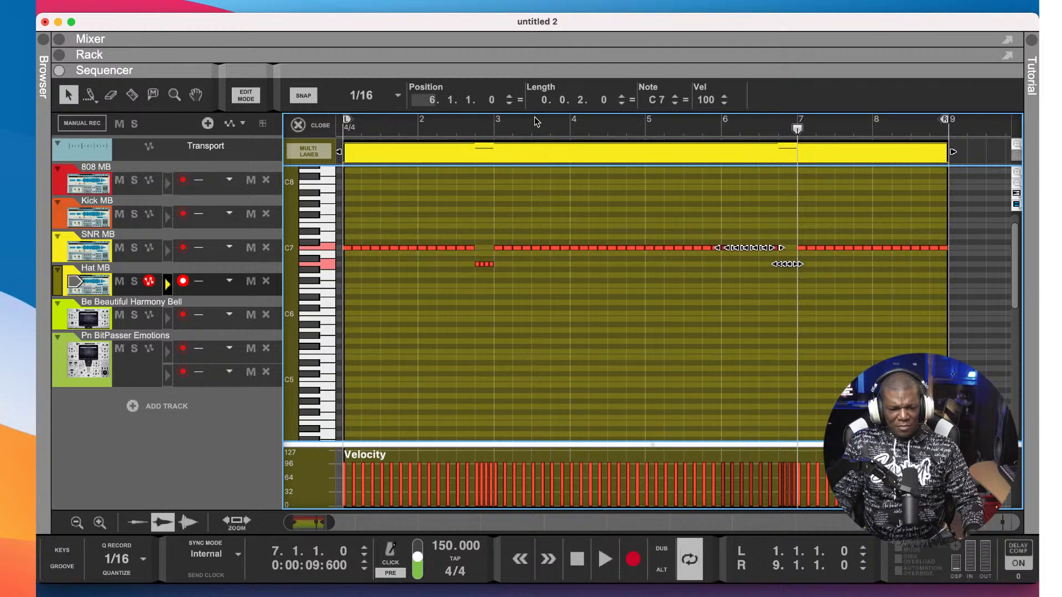
# - Play the loop from bar 1 to check the copied roll in bar 6, deselecting the pasted notes
pyautogui.hotkey('shift', 'Return')
pyautogui.hotkey('shift', 'Return')
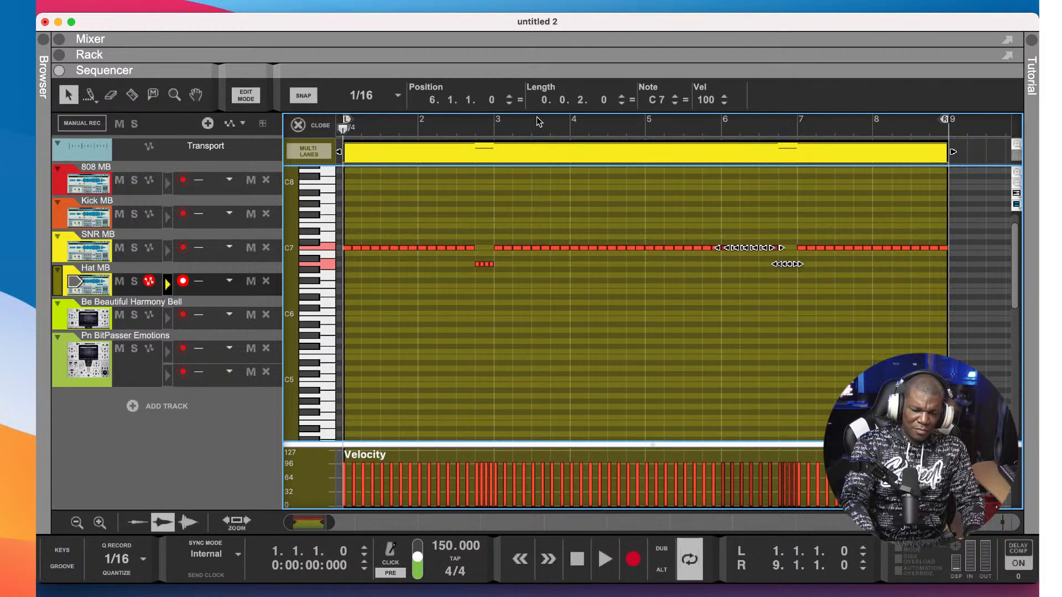
pyautogui.press('space')
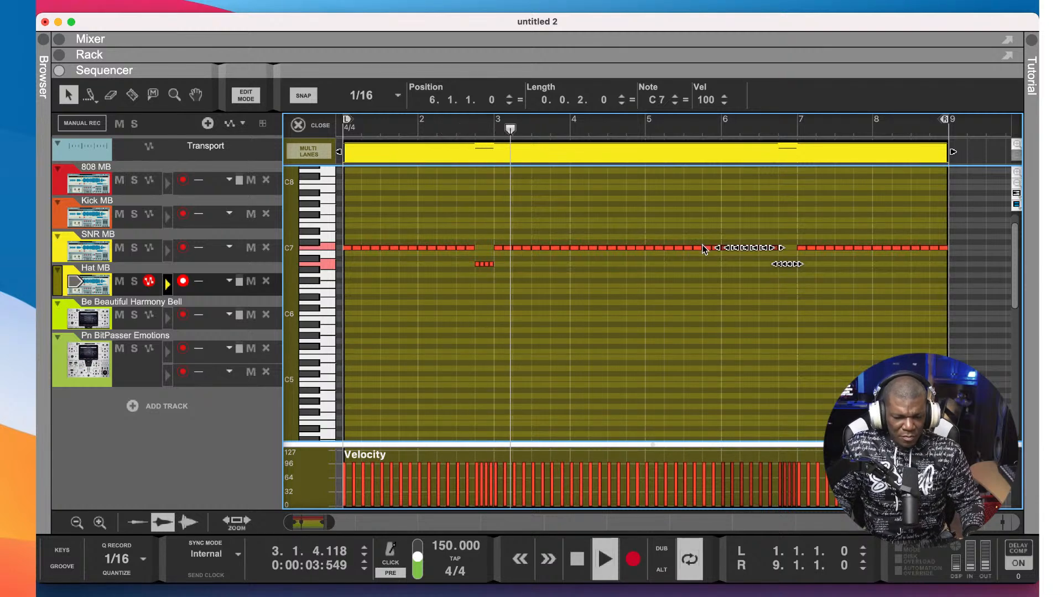
pyautogui.click(760, 296)
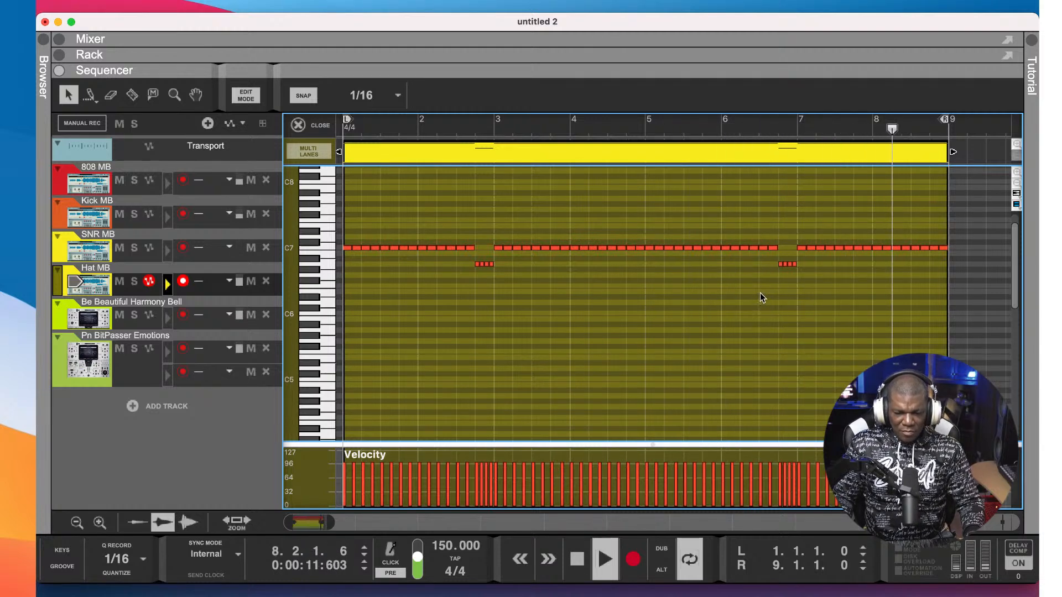
pyautogui.press('space')
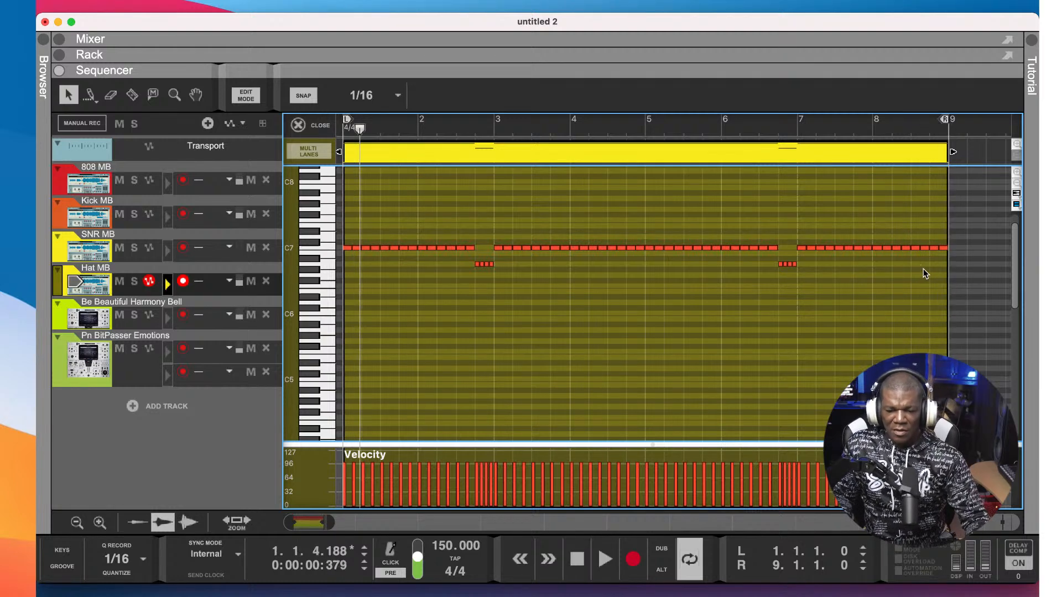
# - Replace the last two 1/8 hats of bar 8 with a run of 1/32 notes on C7, with snapping at 1/32
pyautogui.click(942, 248)
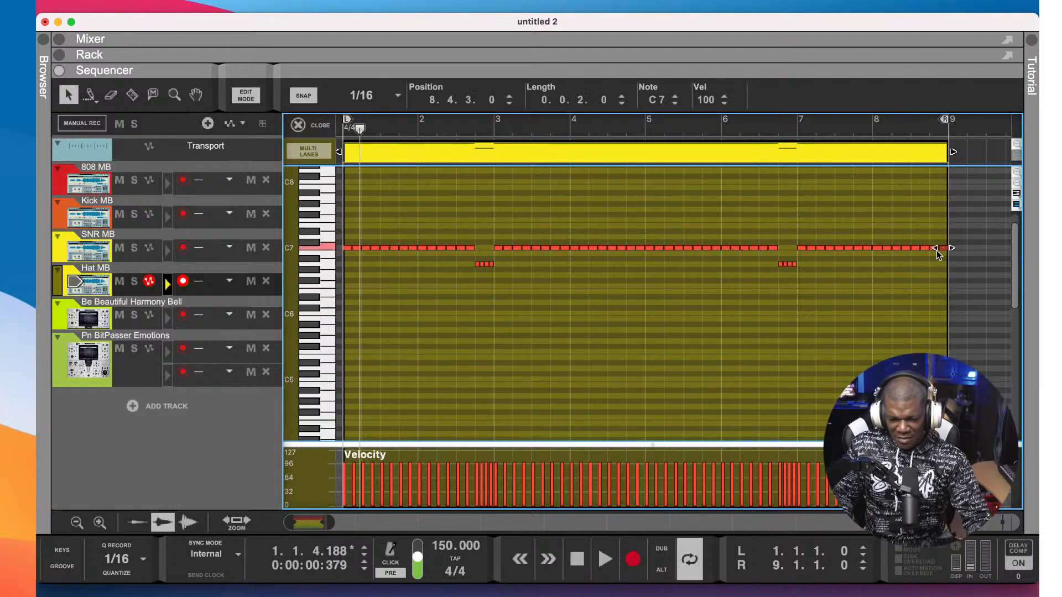
pyautogui.moveTo(943, 248); pyautogui.dragTo(932, 248)
pyautogui.click(932, 248)
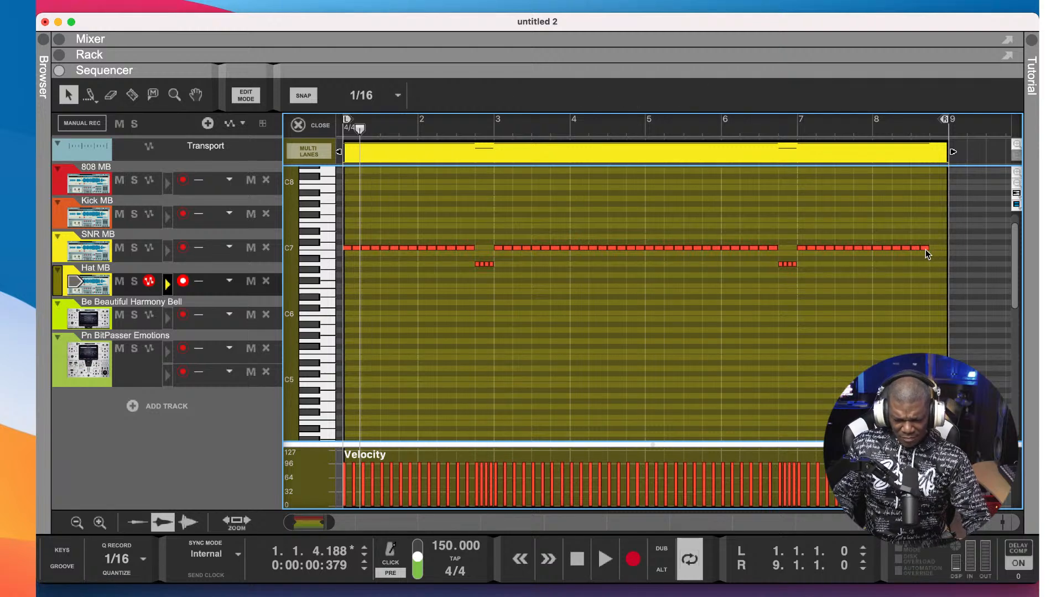
pyautogui.click(394, 96)
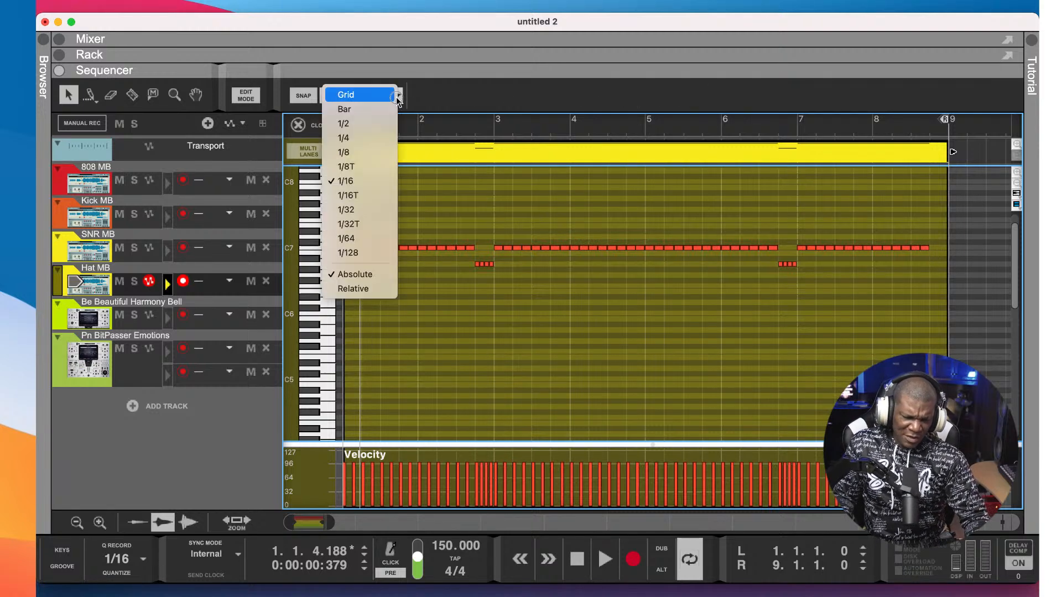
pyautogui.click(357, 210)
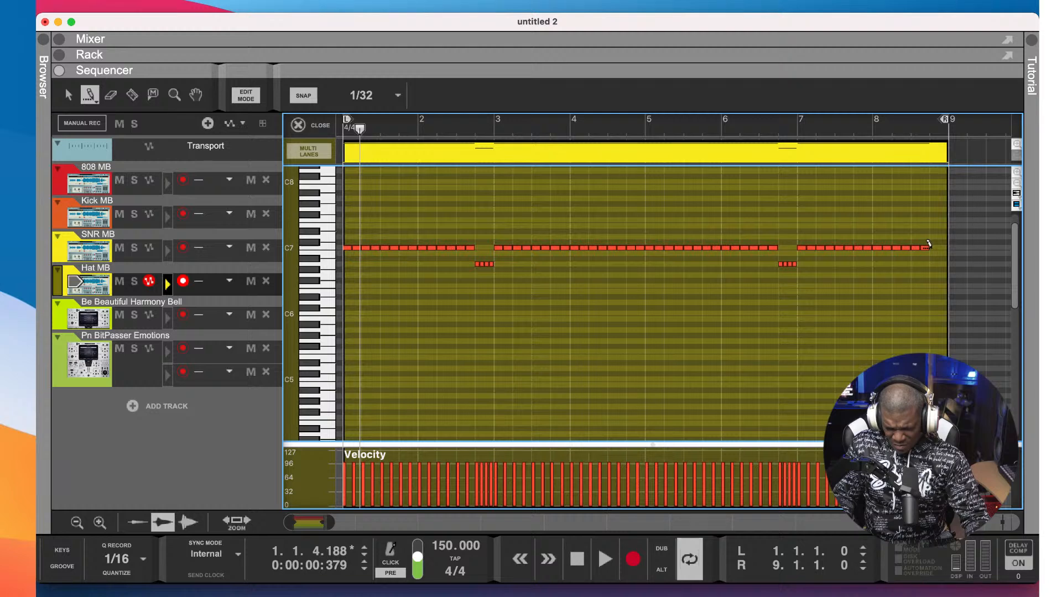
pyautogui.click(934, 248)
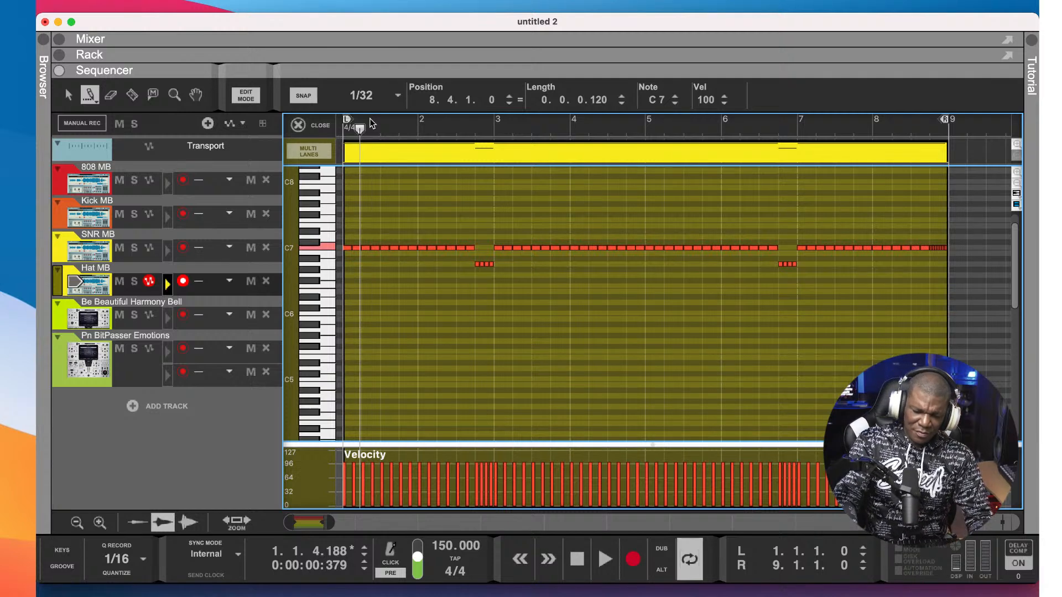
# - Play the loop to check the 1/32 hat roll, and close the Hat MB clip to return to the arrangement
pyautogui.press('space')
pyautogui.press('space')
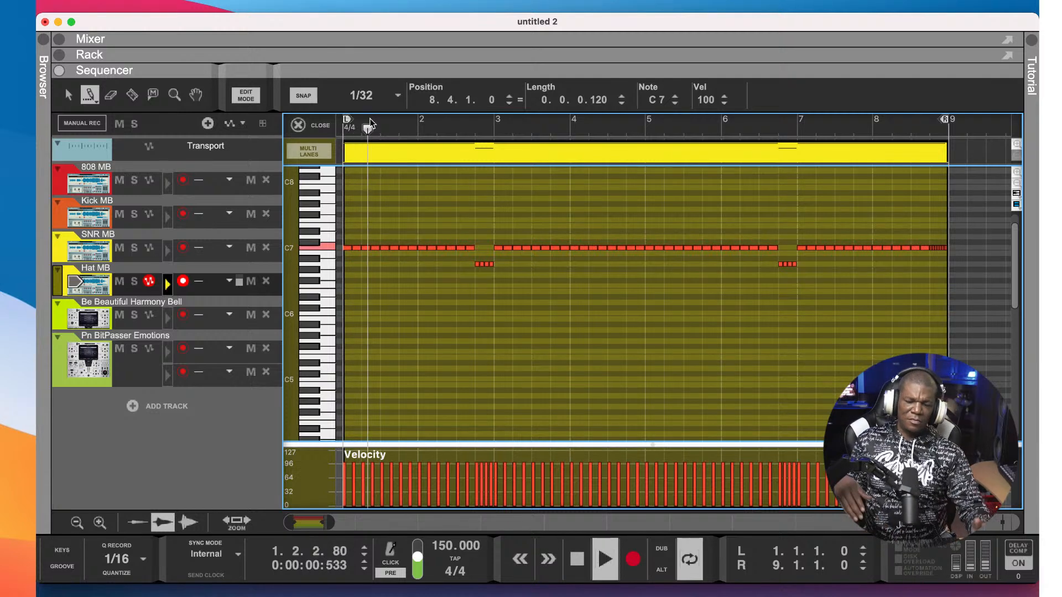
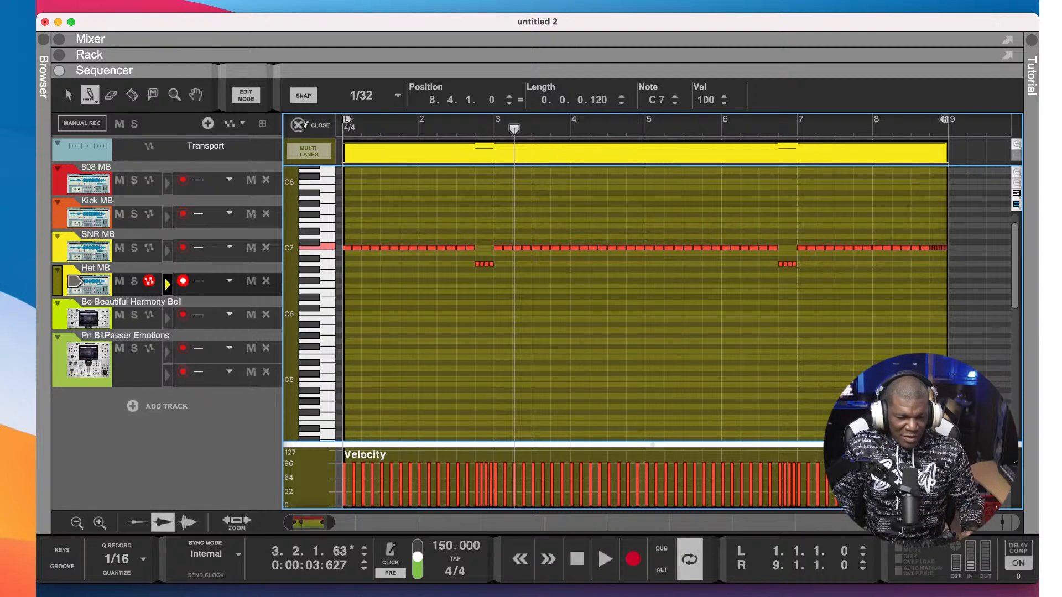
pyautogui.click(305, 125)
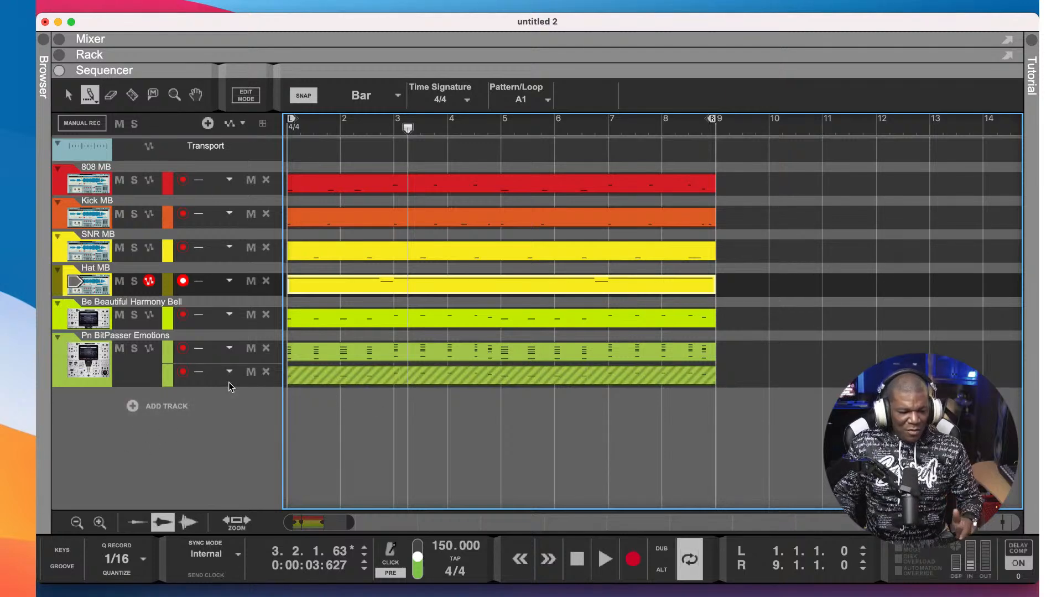
# - Look through the built-in and Reason Studios instruments in the browser for another sound to add to the beat
pyautogui.click(42, 46)
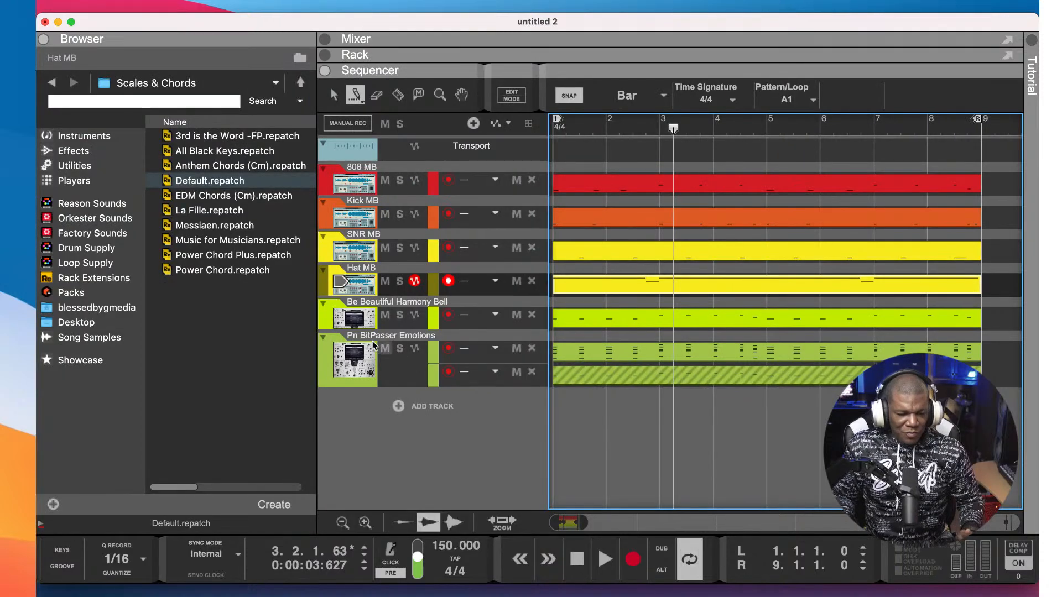
pyautogui.click(94, 139)
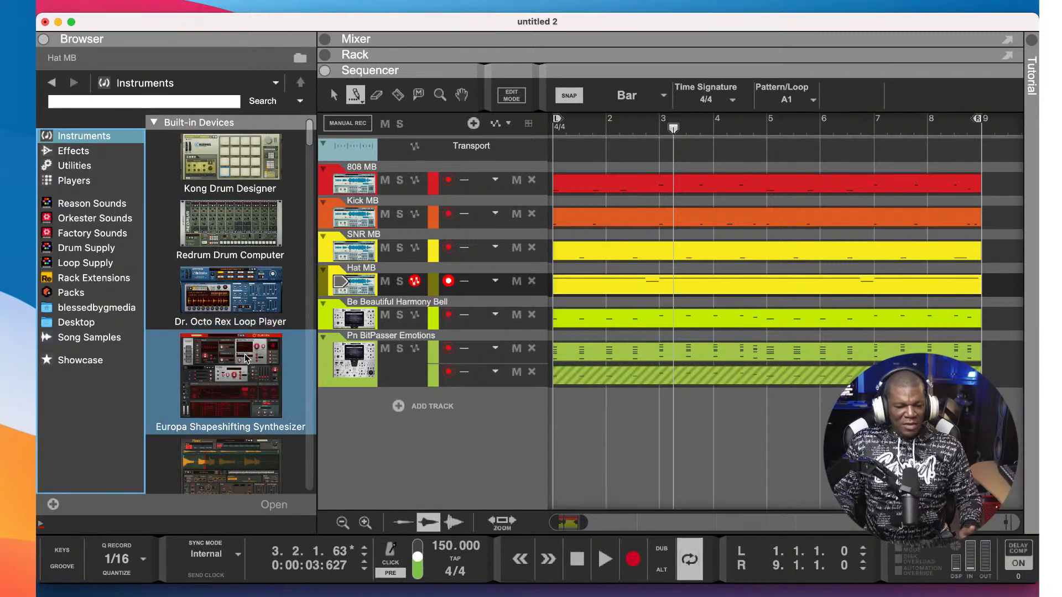
pyautogui.scroll(-8, 243, 343)
pyautogui.scroll(-10, 246, 358)
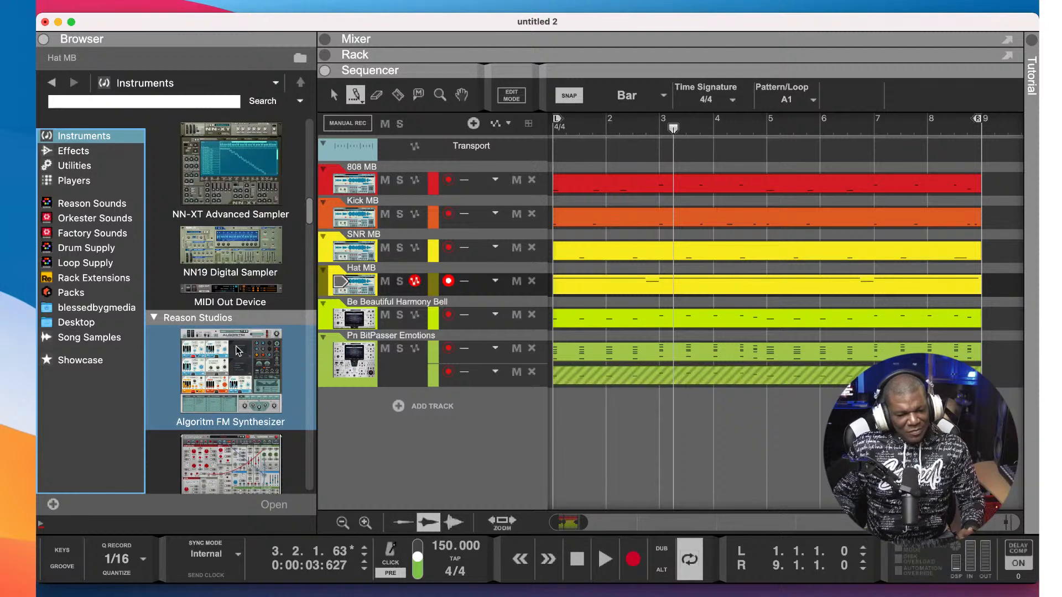
pyautogui.scroll(-5, 243, 353)
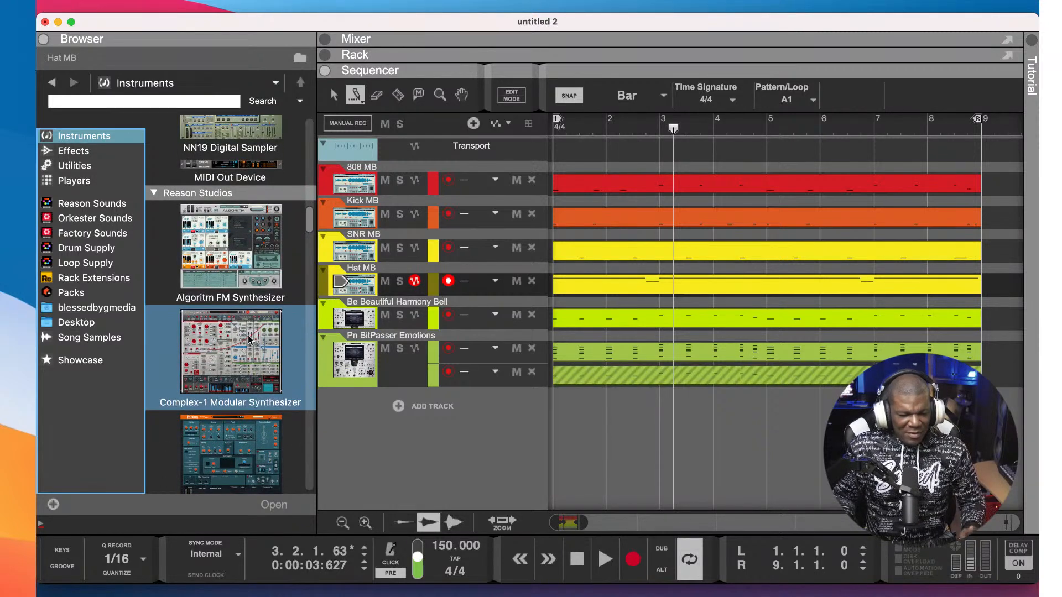
pyautogui.scroll(-1, 248, 340)
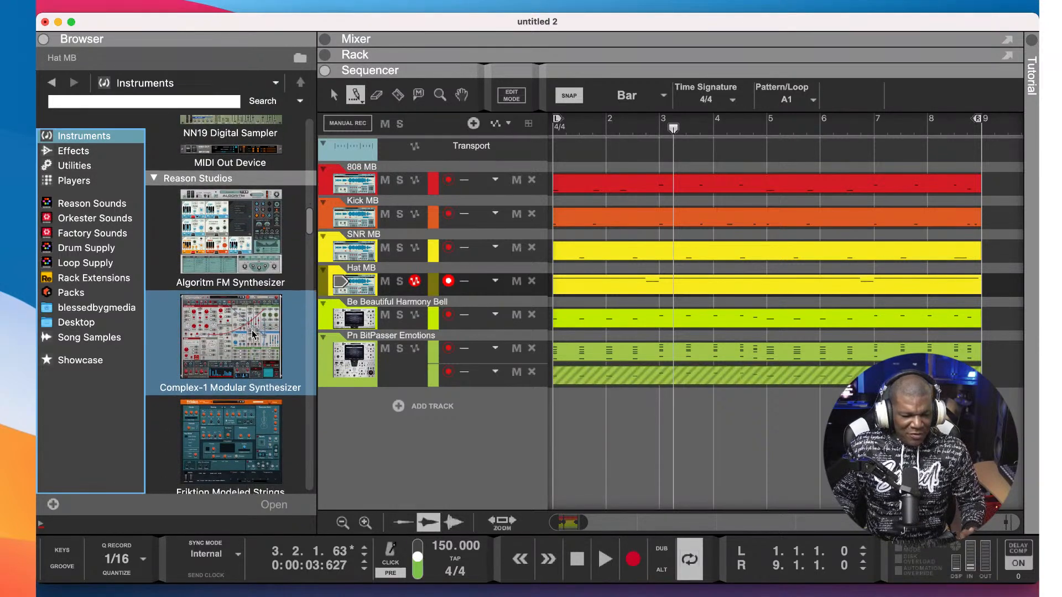
pyautogui.scroll(-10, 253, 334)
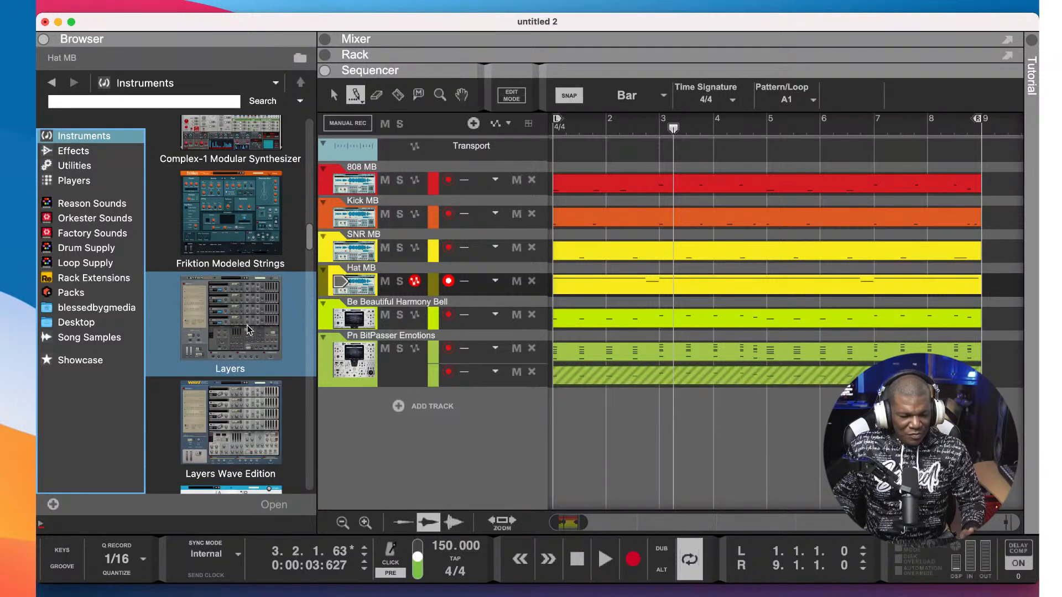
pyautogui.scroll(-10, 249, 330)
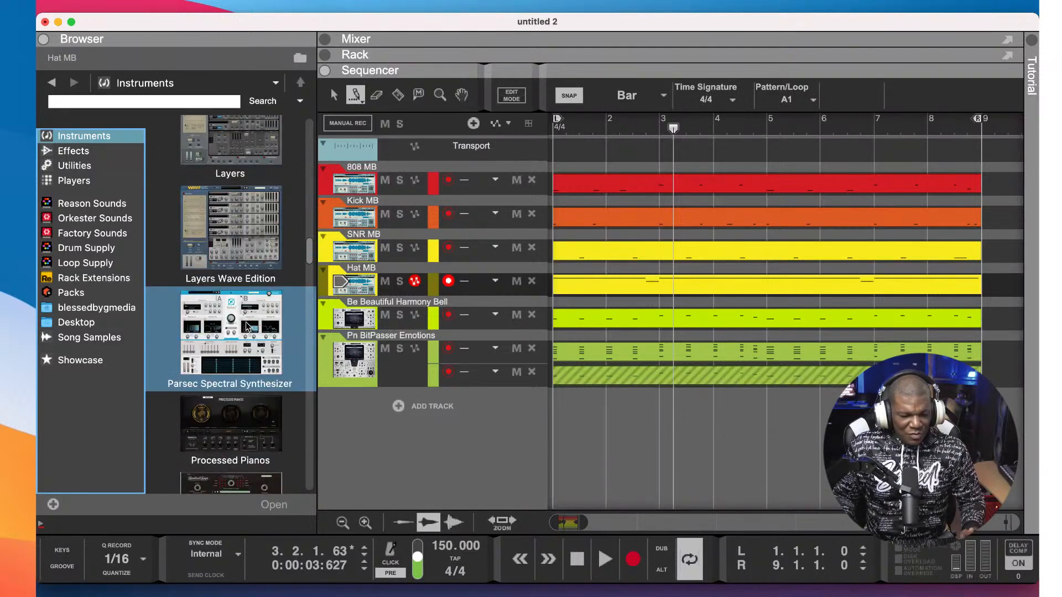
pyautogui.click(205, 284)
pyautogui.scroll(10, 230, 250)
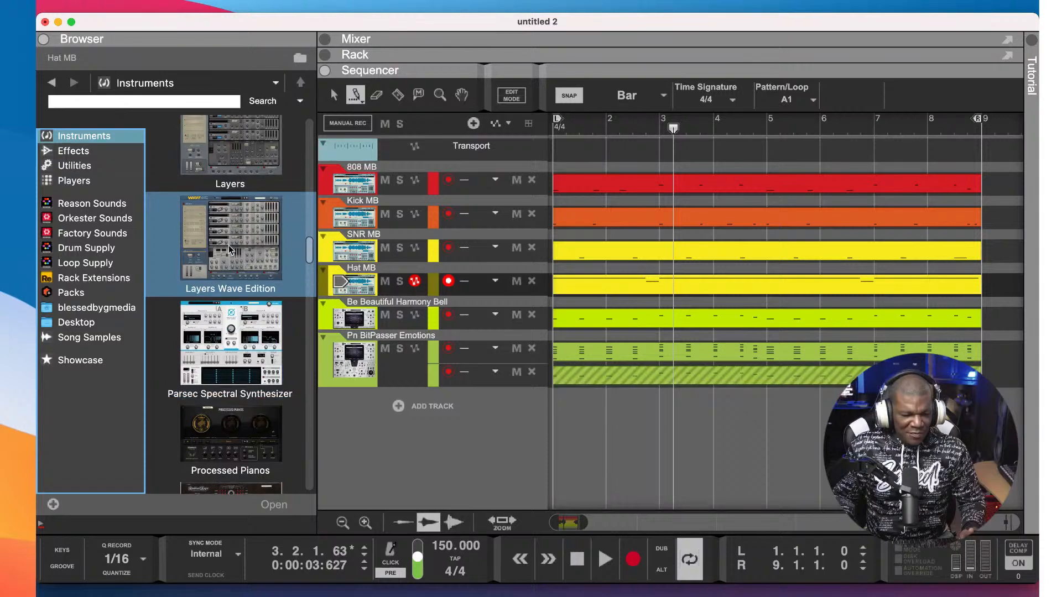
pyautogui.scroll(10, 230, 250)
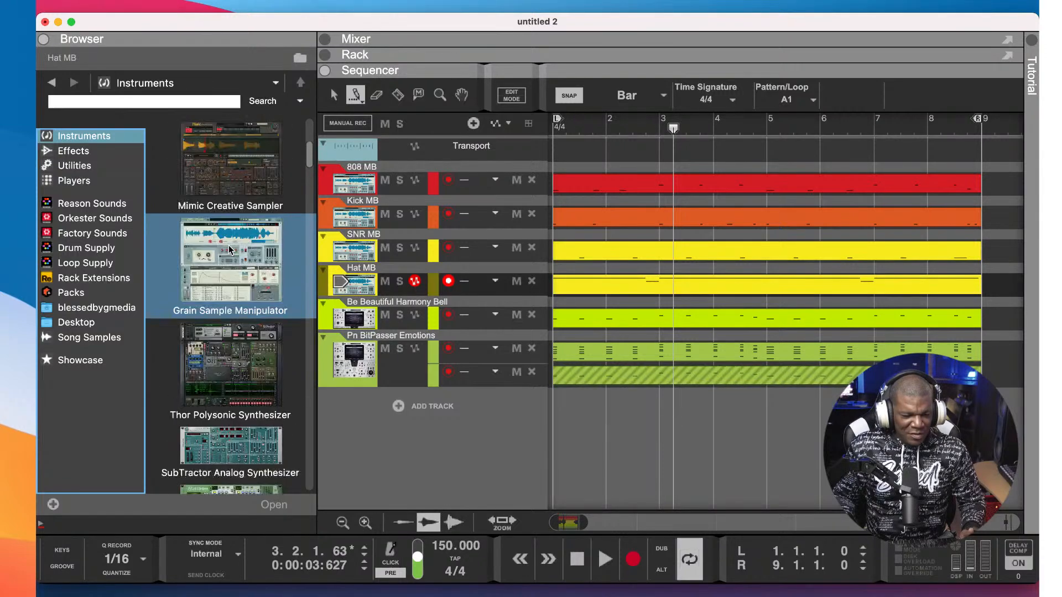
pyautogui.scroll(-10, 230, 250)
pyautogui.scroll(-10, 229, 250)
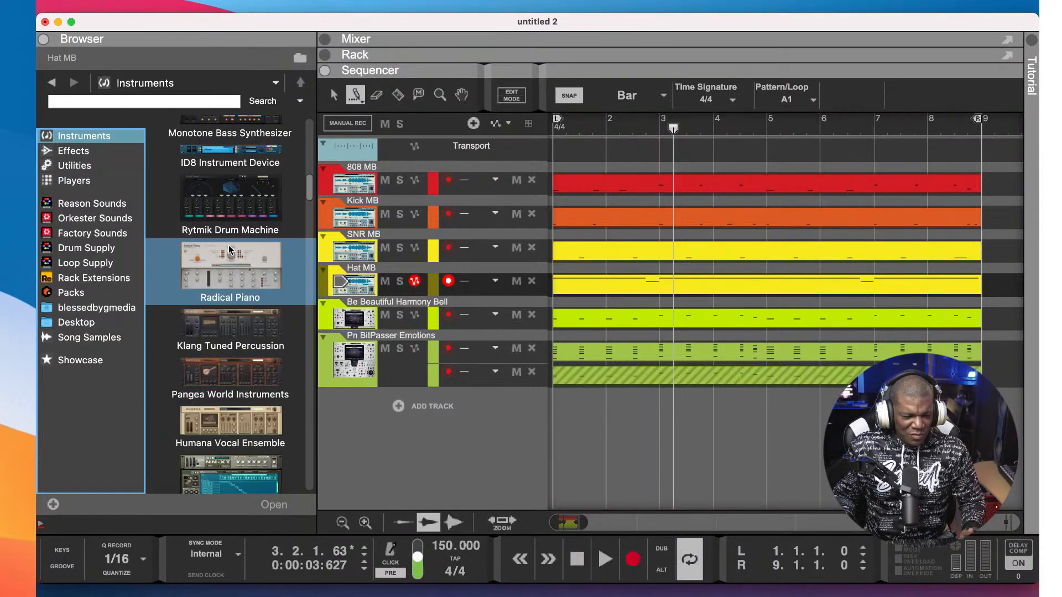
pyautogui.scroll(-4, 230, 250)
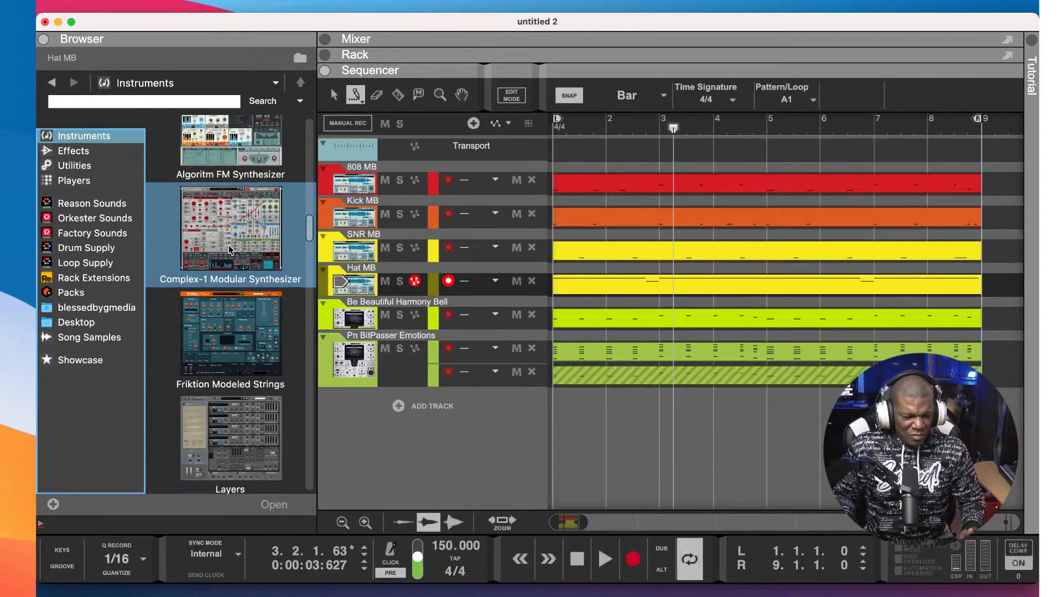
pyautogui.scroll(-5, 229, 250)
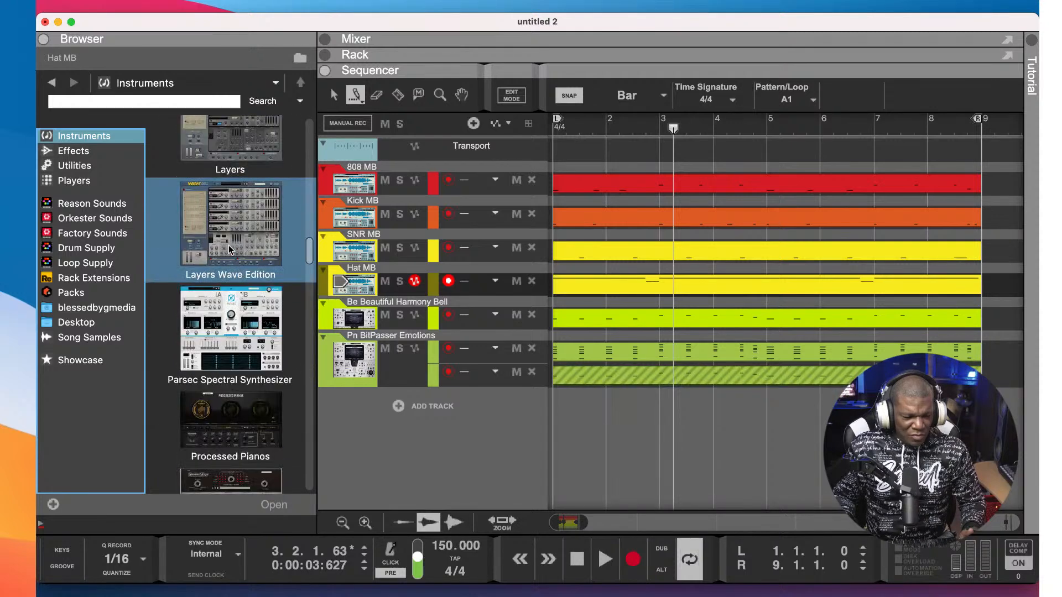
pyautogui.scroll(-5, 223, 276)
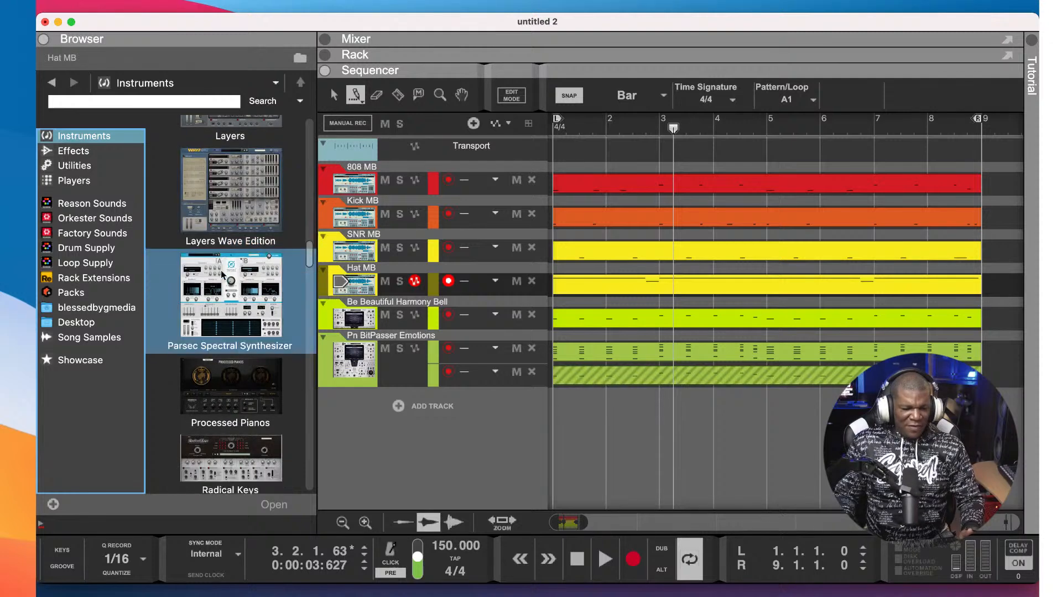
# - Add the DNA Labs Hydronexius Workstation ROM as a new instrument track below Pn BitPasser Emotions
pyautogui.scroll(-8, 221, 269)
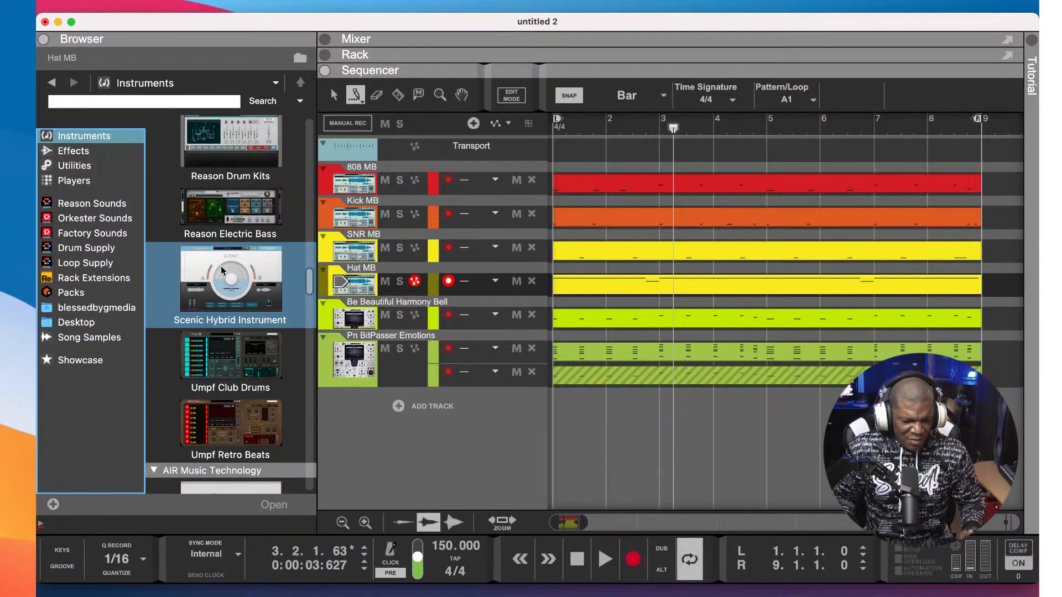
pyautogui.scroll(-8, 221, 266)
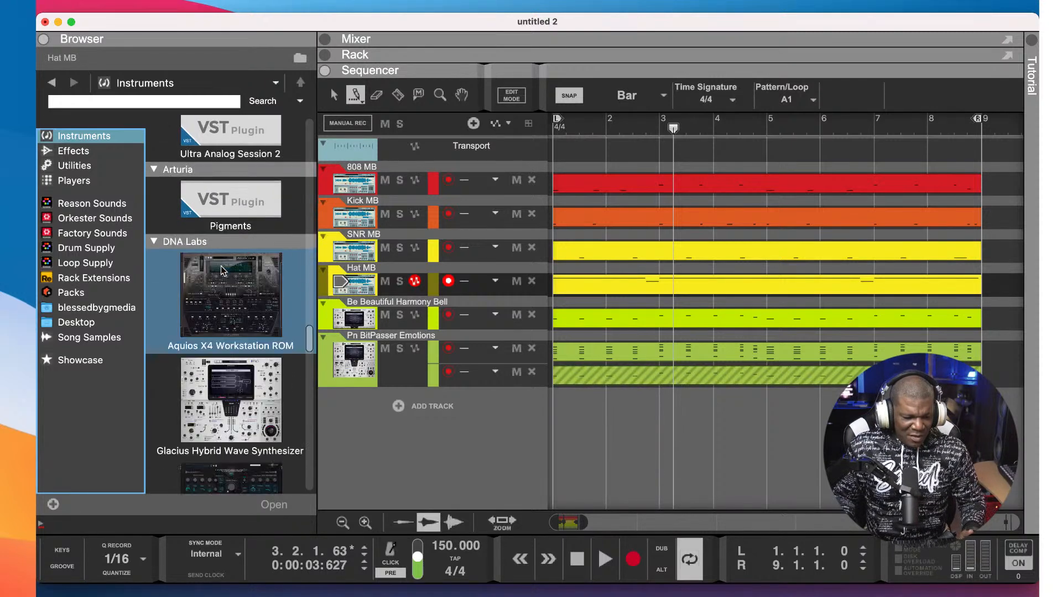
pyautogui.scroll(1, 229, 267)
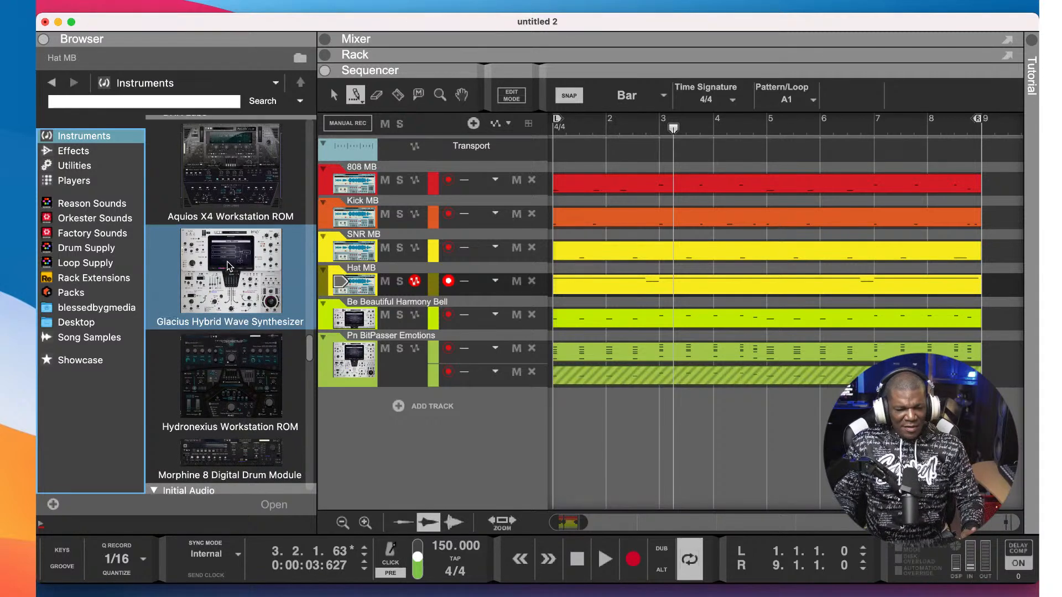
pyautogui.click(269, 359)
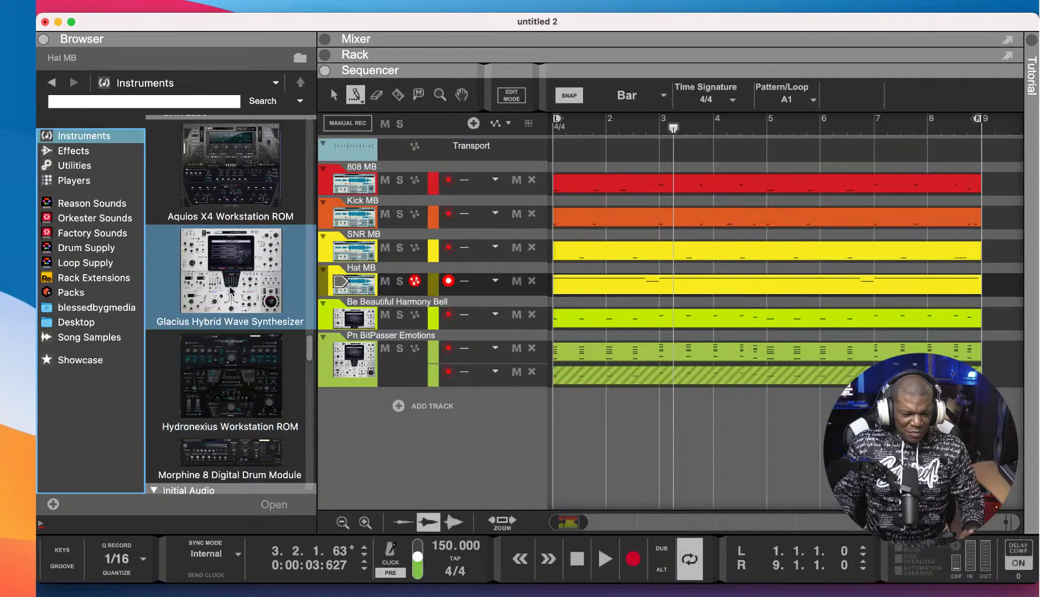
pyautogui.moveTo(246, 370); pyautogui.dragTo(447, 418)
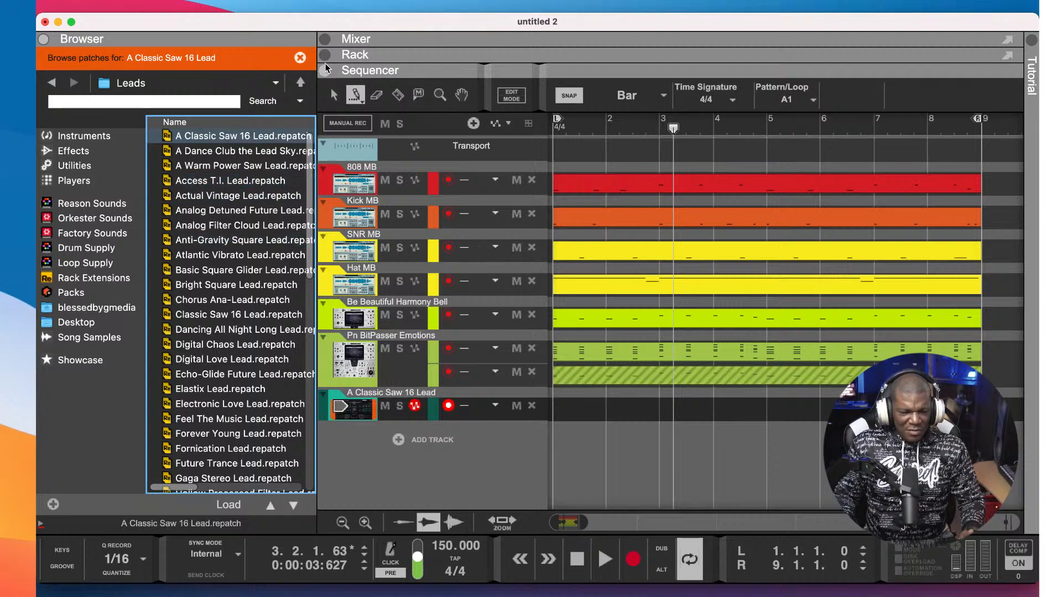
# - Show the mixer and the rack together in place of the sequencer, with the Hydronexius device in view
pyautogui.click(326, 72)
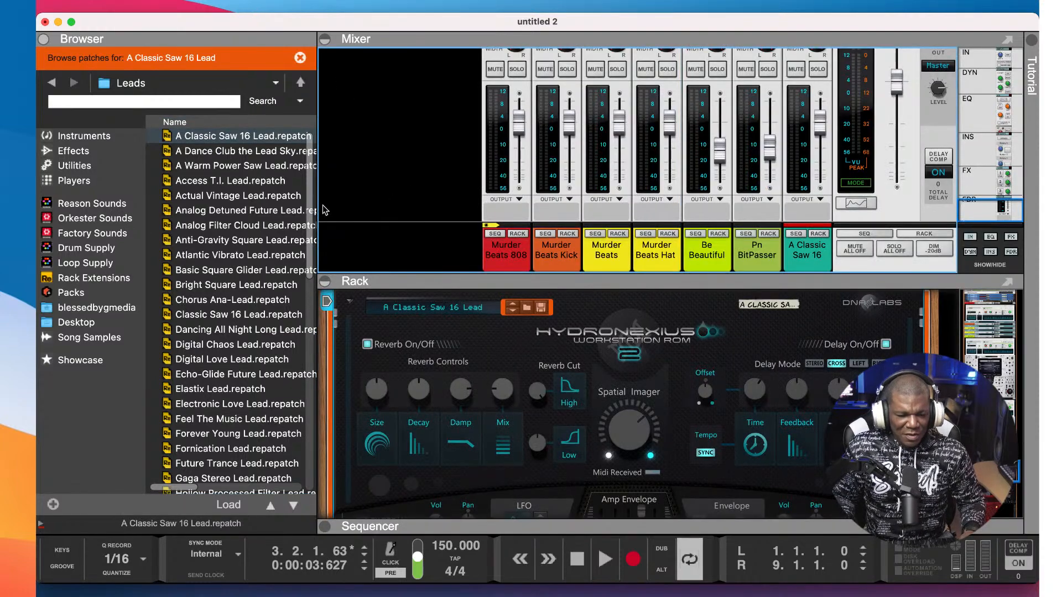
pyautogui.click(325, 280)
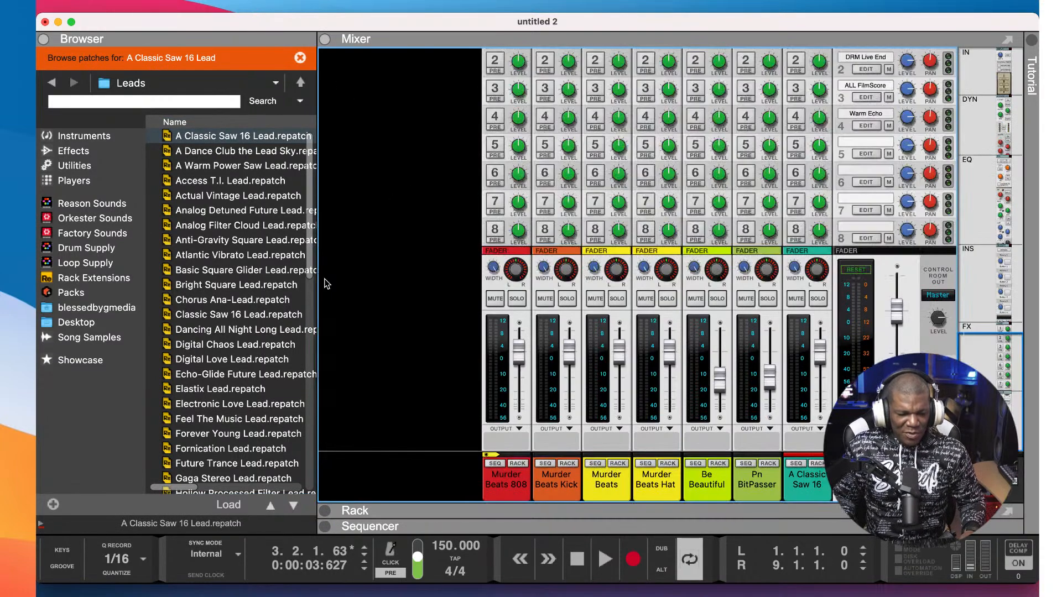
pyautogui.click(324, 511)
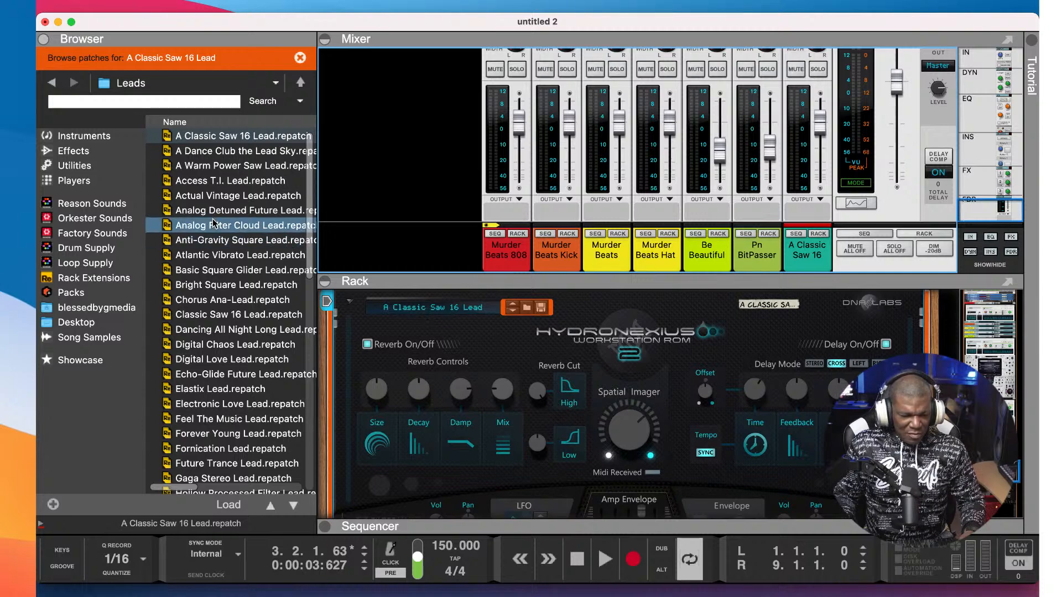
# - Leave the Leads patches and open the Pads folder of Hydronexius Workstation ROM within the Rack Extensions sounds
pyautogui.scroll(-15, 216, 232)
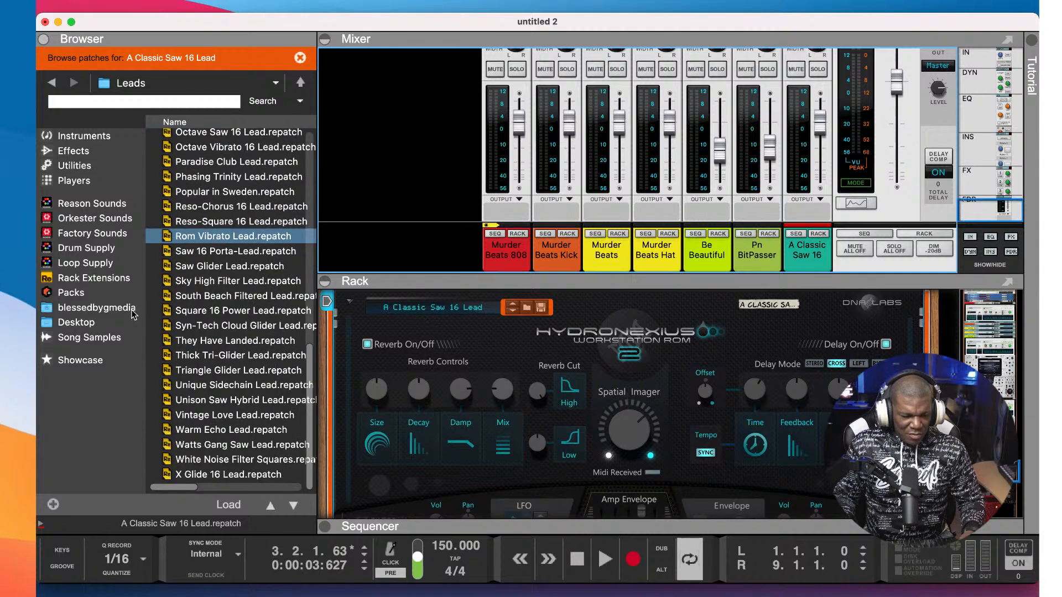
pyautogui.click(101, 279)
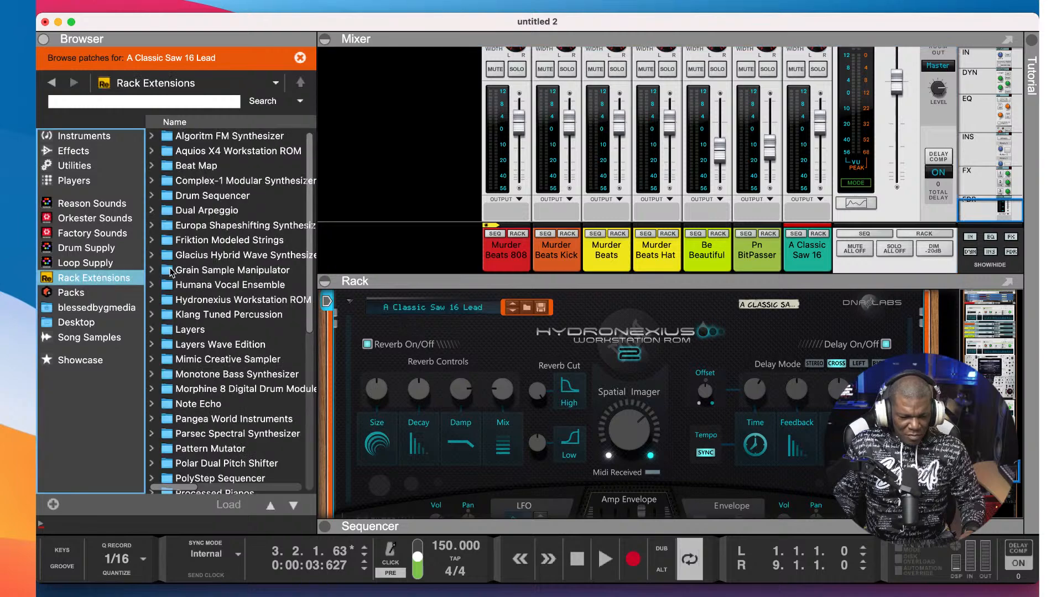
pyautogui.click(159, 303)
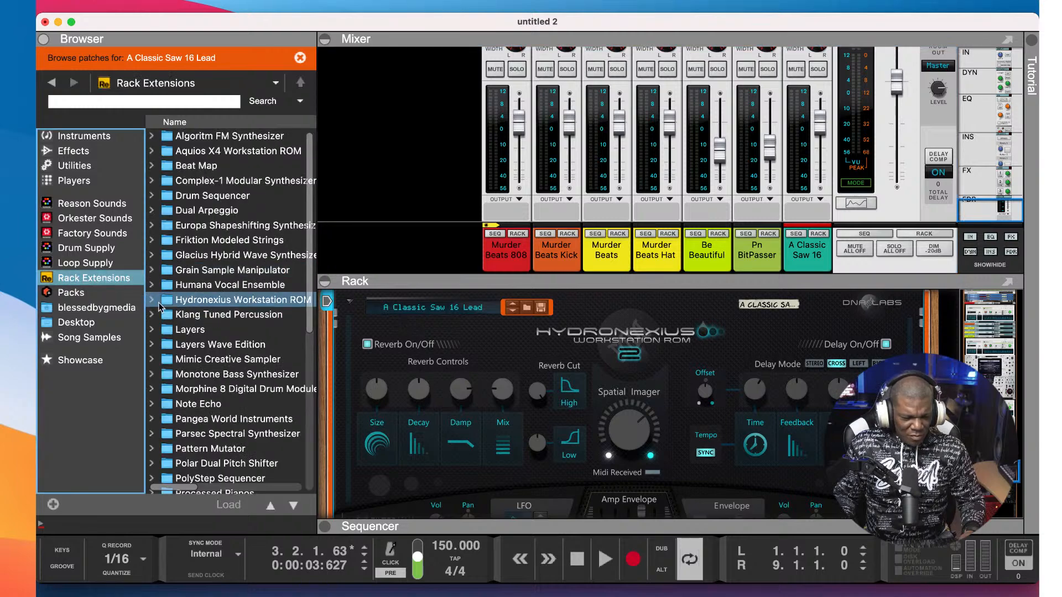
pyautogui.click(152, 300)
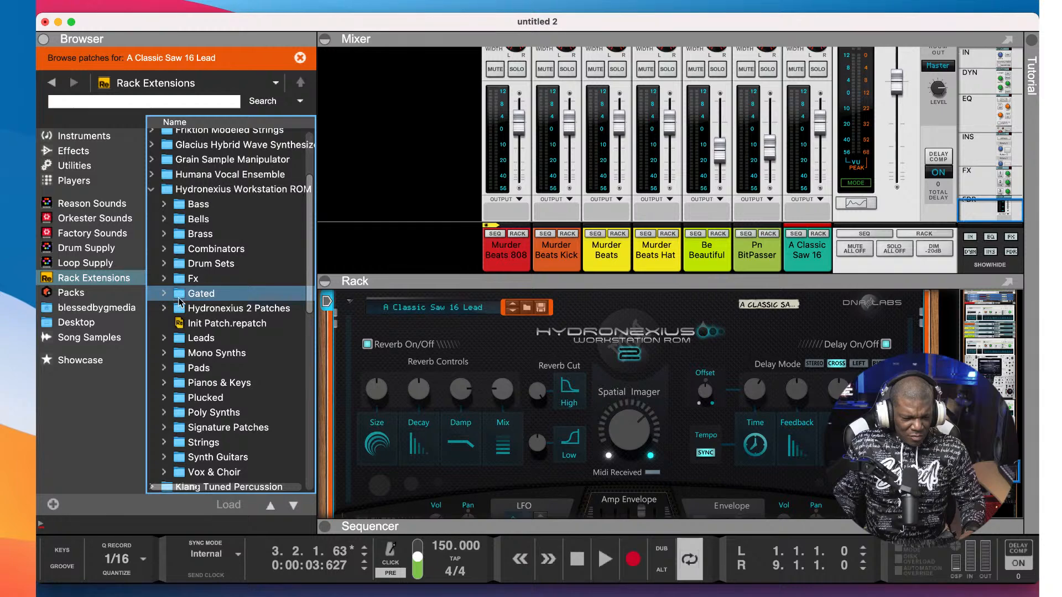
pyautogui.scroll(-1, 222, 301)
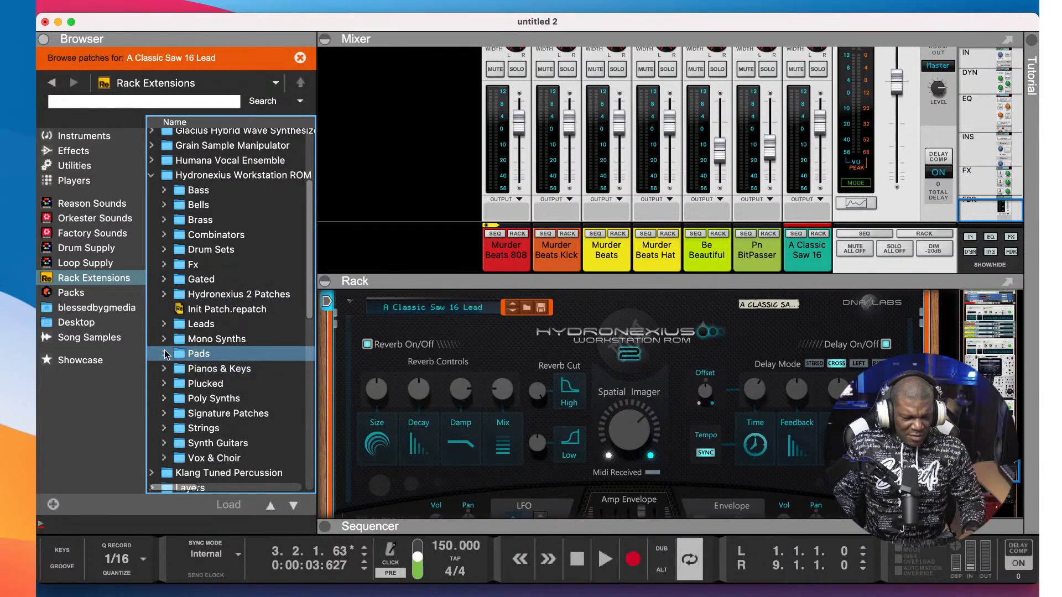
pyautogui.click(166, 355)
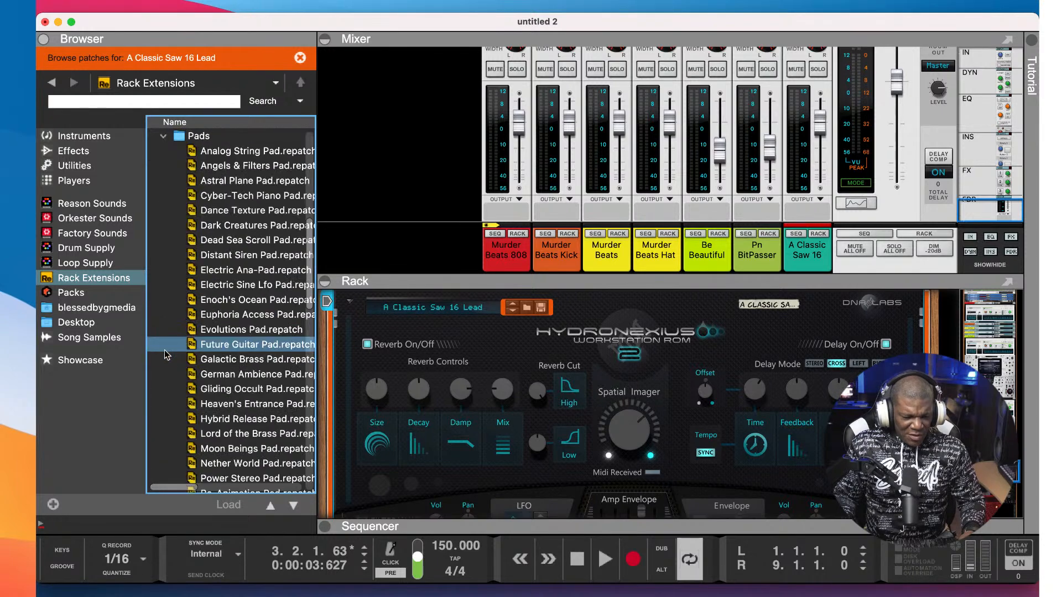
# - Audition the Analog String Pad, Angels & Filters Pad and Astral Plane Pad patches in the Hydronexius device
pyautogui.click(268, 152)
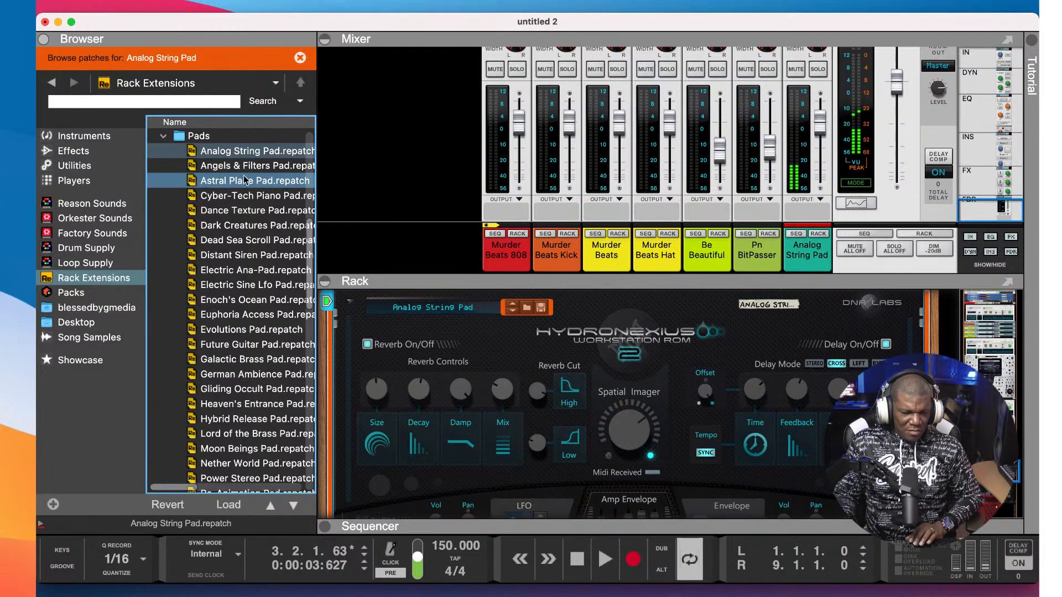
pyautogui.click(245, 167)
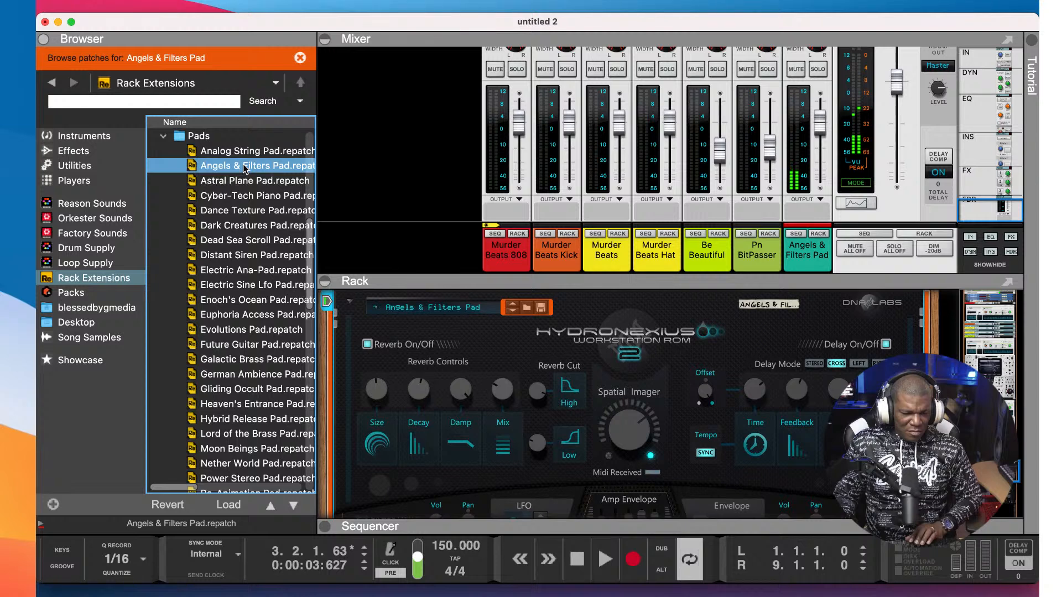
pyautogui.click(244, 185)
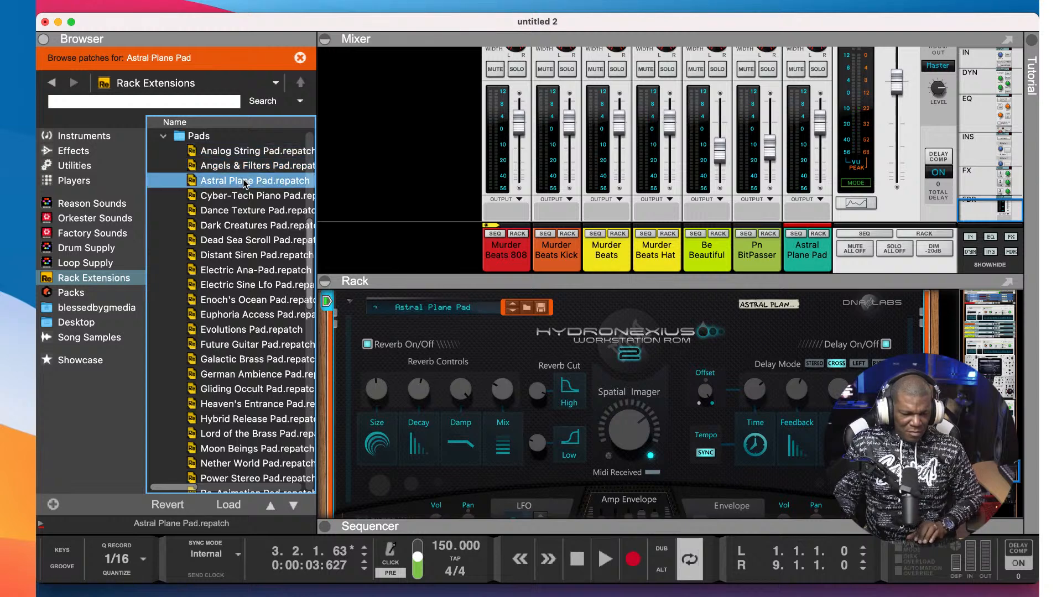
# - Load the Enoch's Ocean Pad patch into the Hydronexius device
pyautogui.click(300, 240)
pyautogui.click(291, 257)
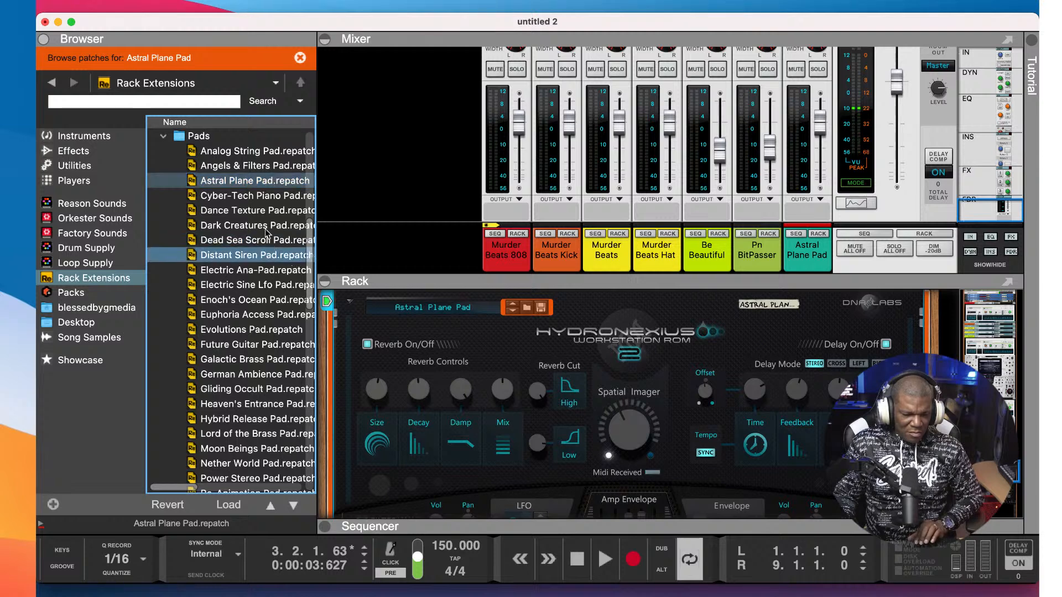
pyautogui.click(267, 226)
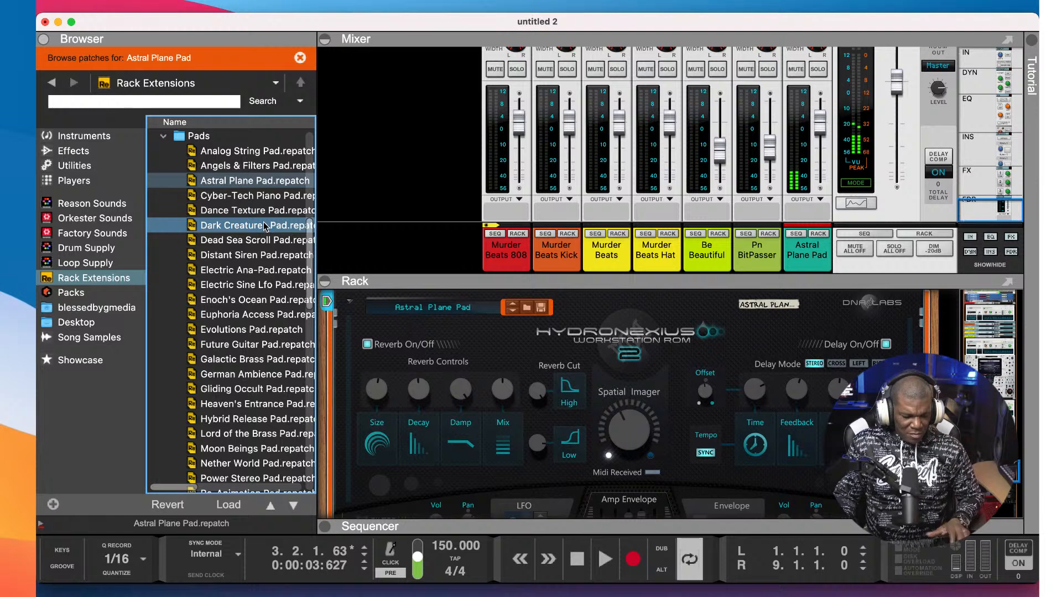
pyautogui.click(264, 214)
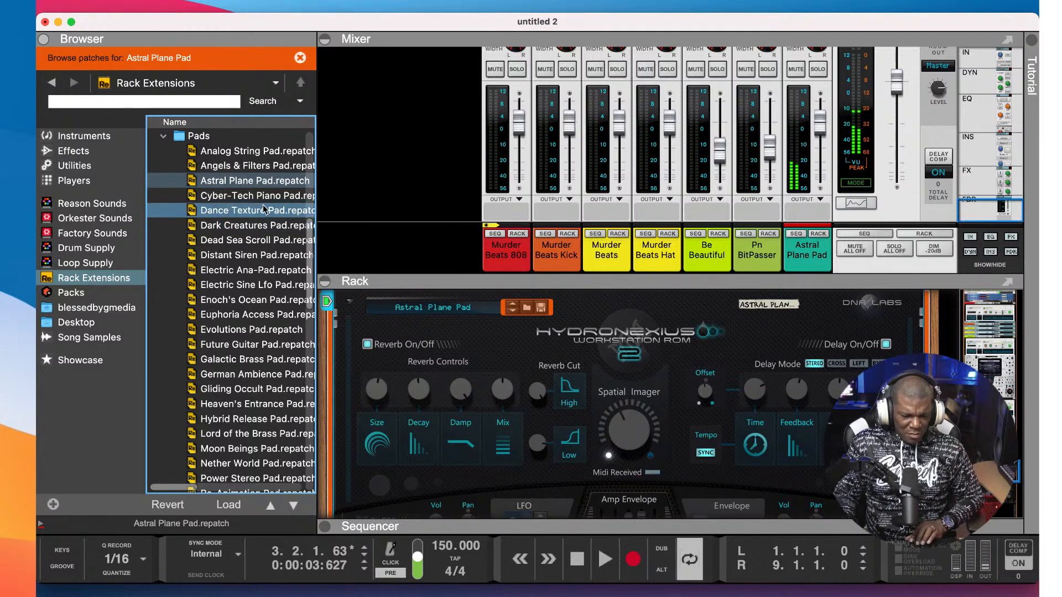
pyautogui.click(264, 200)
pyautogui.click(260, 240)
pyautogui.click(256, 285)
pyautogui.click(252, 301)
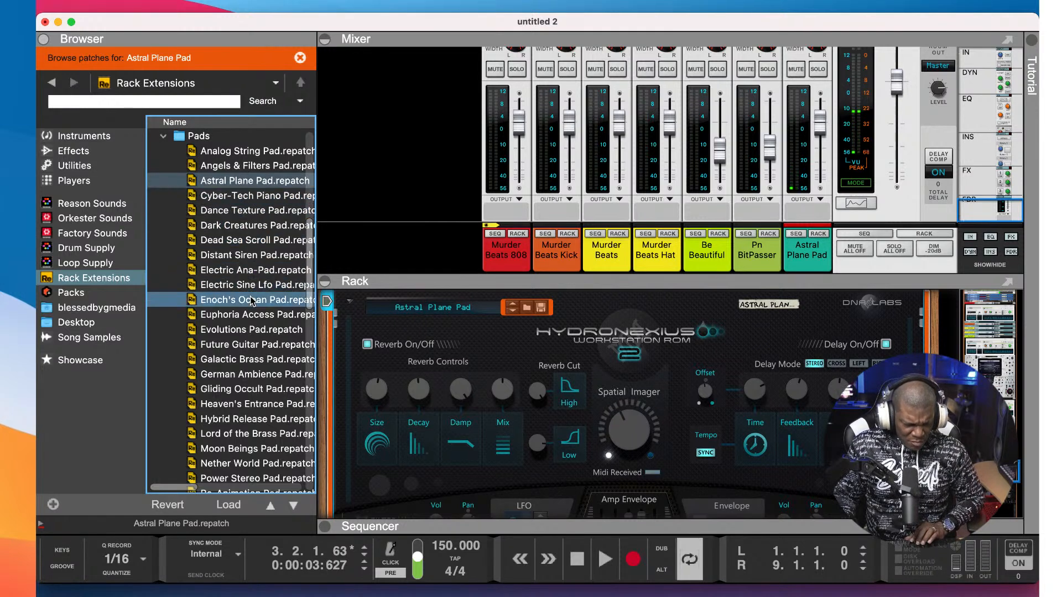
pyautogui.click(252, 300)
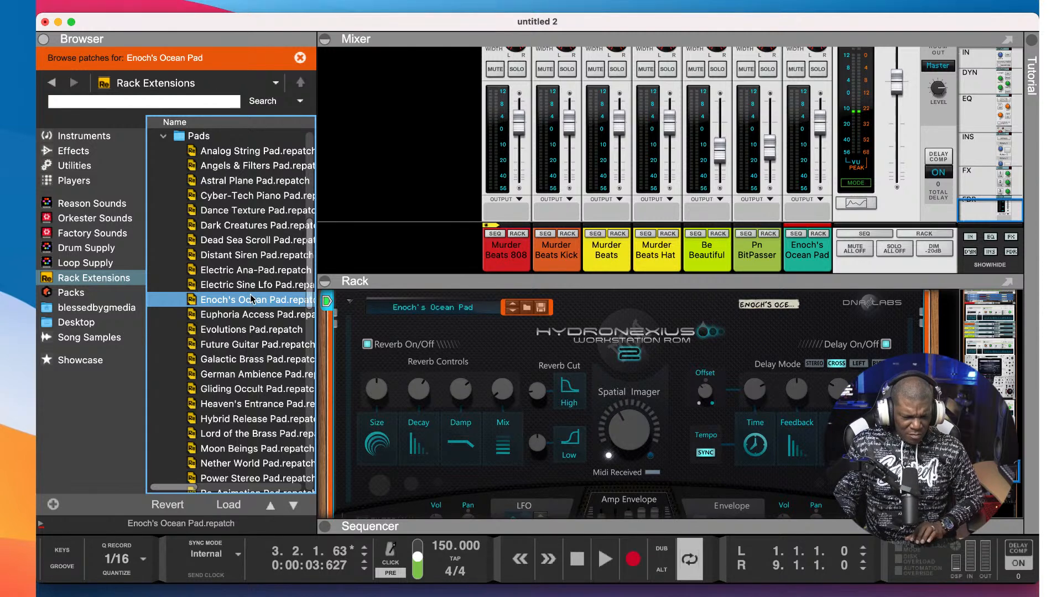
# - Load the Euphoria Access Pad patch into the Hydronexius device and lower that pad's mixer channel level
pyautogui.click(245, 314)
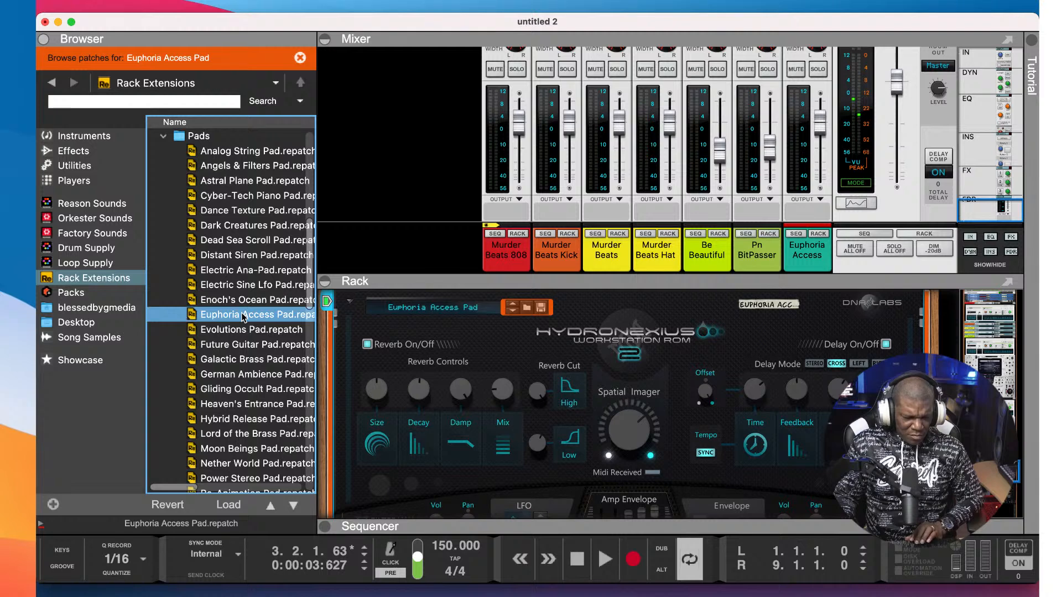
pyautogui.click(242, 331)
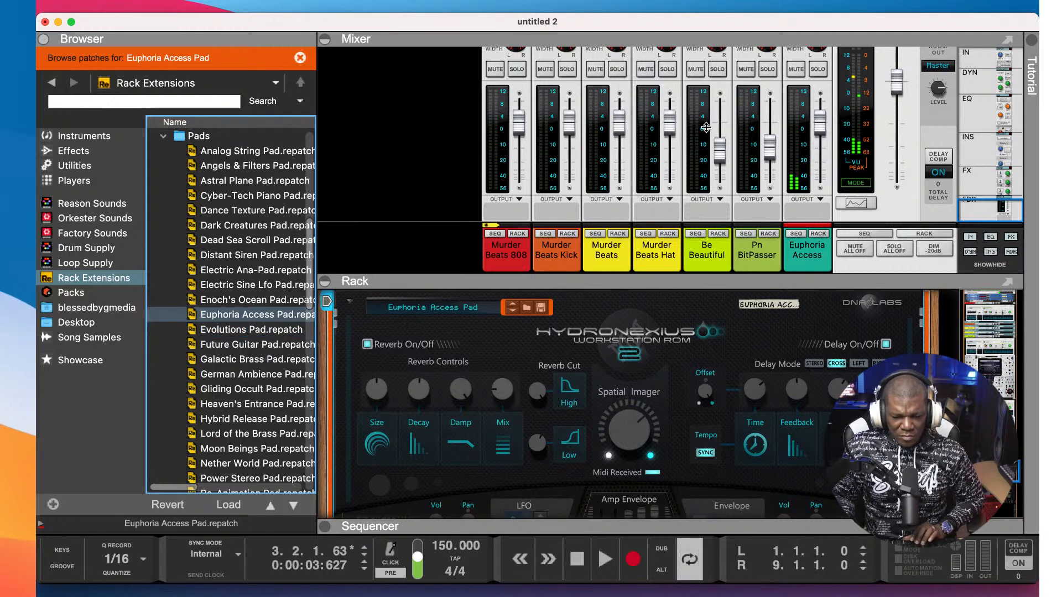
pyautogui.click(820, 141)
pyautogui.moveTo(821, 141); pyautogui.dragTo(814, 145)
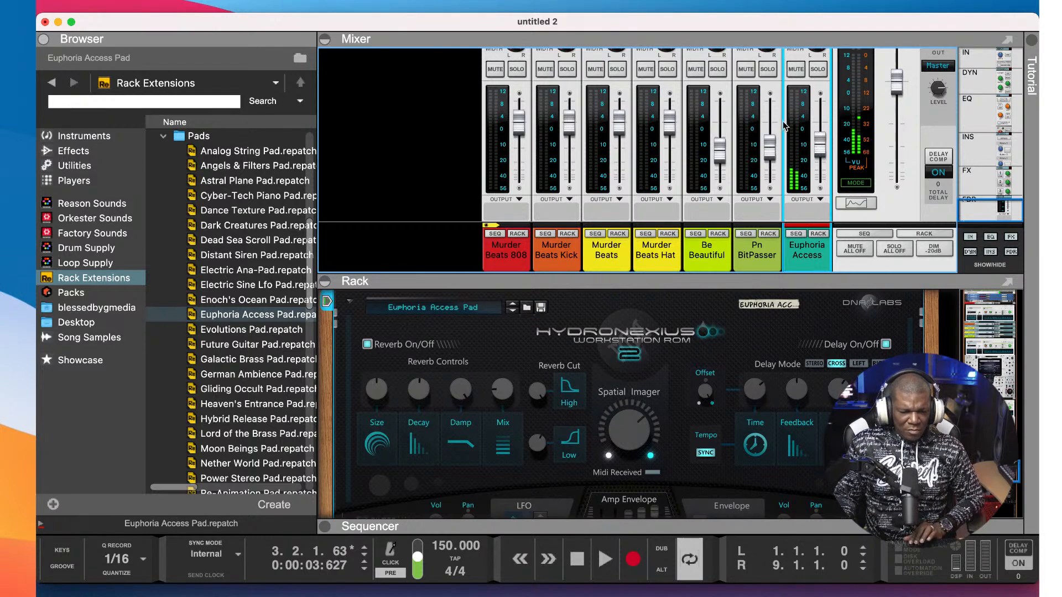
pyautogui.moveTo(820, 145); pyautogui.dragTo(820, 152)
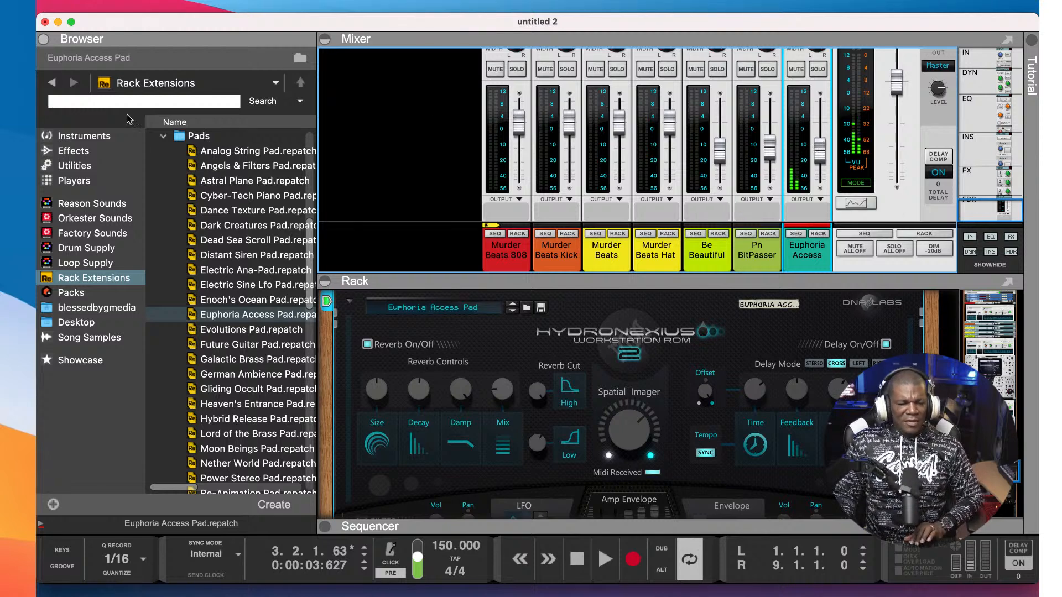
# - Show the sequencer below the rack in place of the mixer and switch to the Selection tool
pyautogui.click(325, 527)
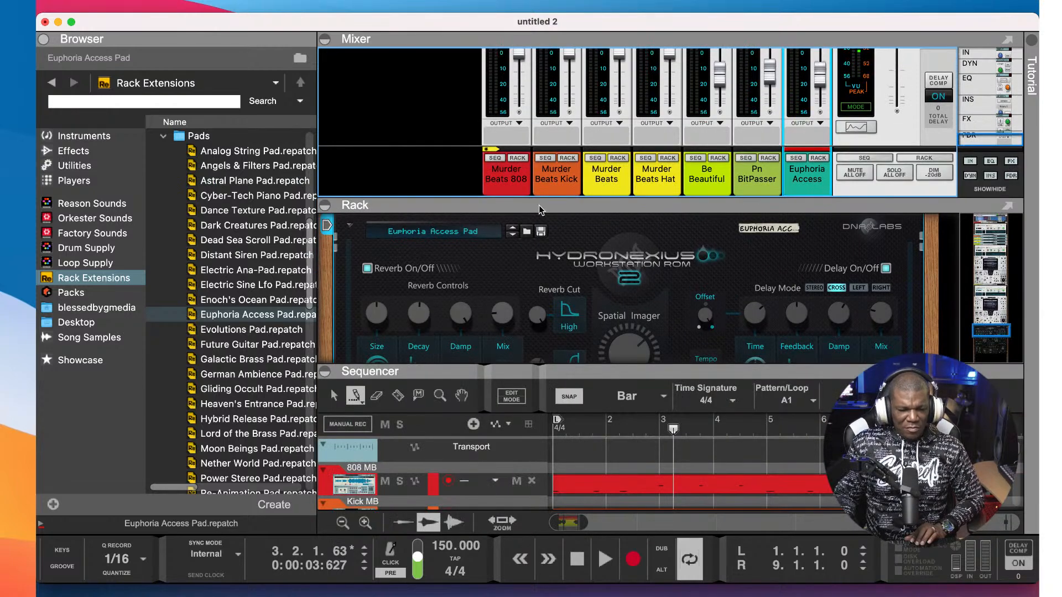
pyautogui.click(325, 40)
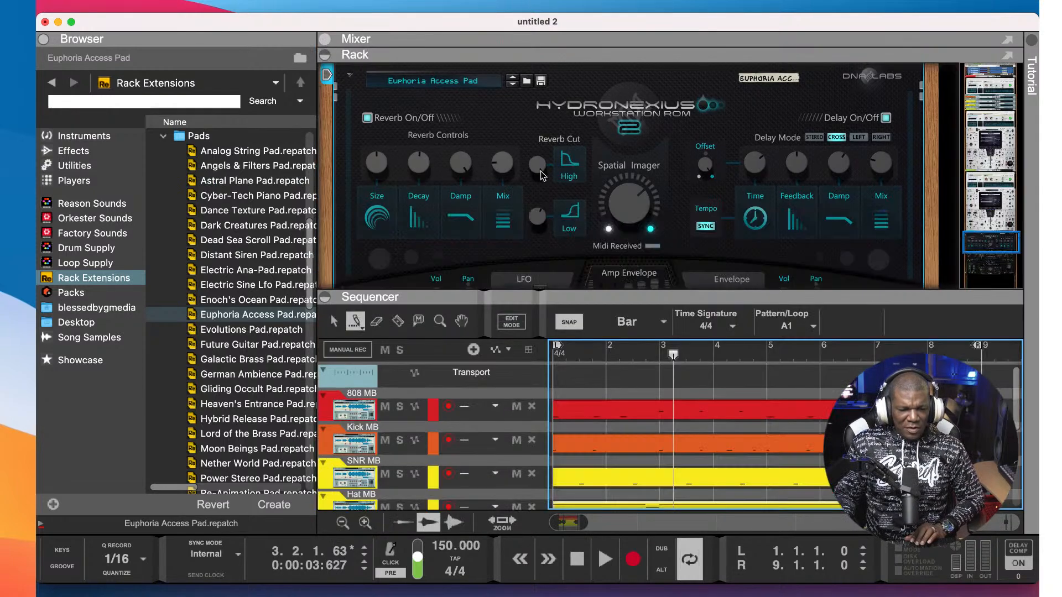
pyautogui.scroll(-5, 640, 423)
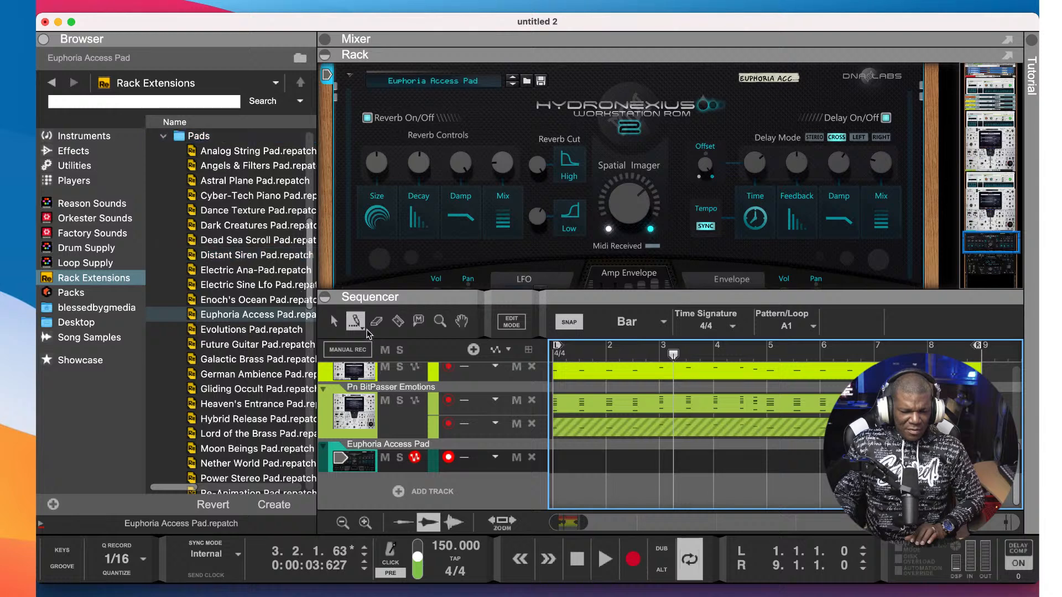
pyautogui.click(336, 325)
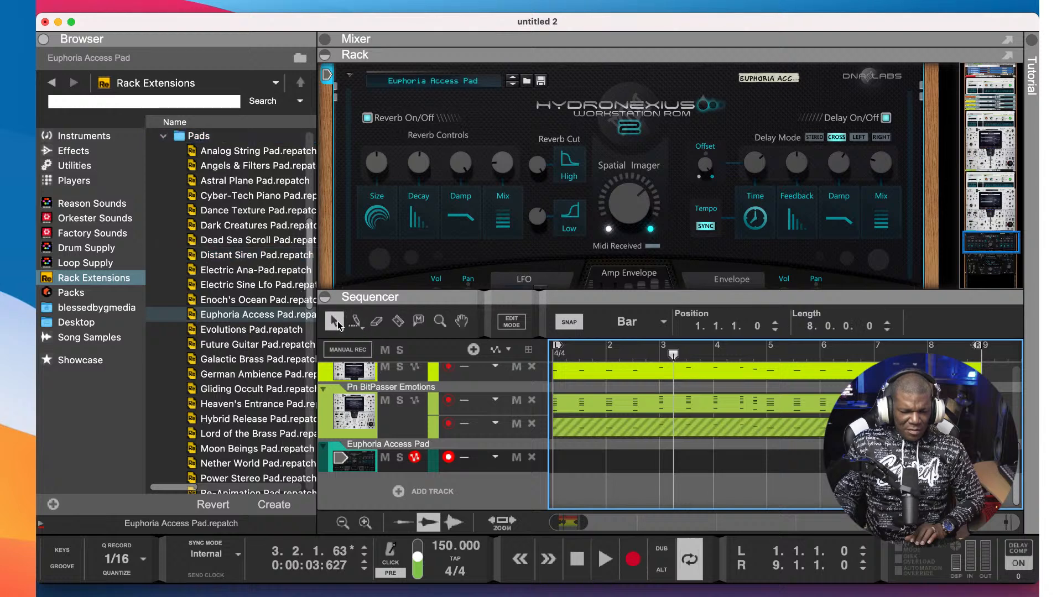
# - Try moving the eight-bar chord clip from the Pn BitPasser Emotions track onto the Euphoria Access Pad track
pyautogui.click(617, 406)
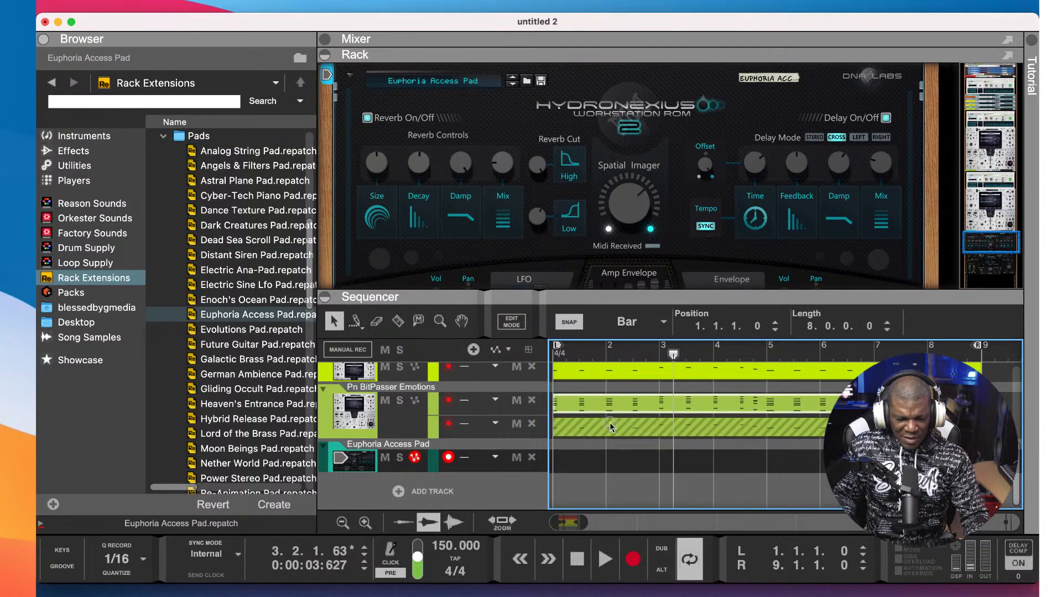
pyautogui.moveTo(612, 426); pyautogui.dragTo(607, 462)
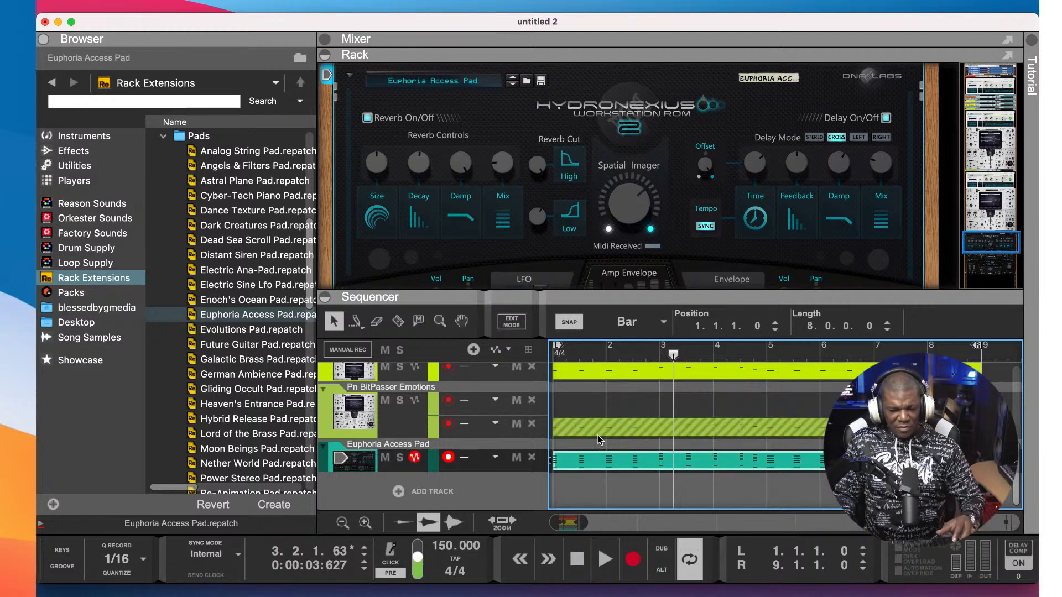
pyautogui.press('space')
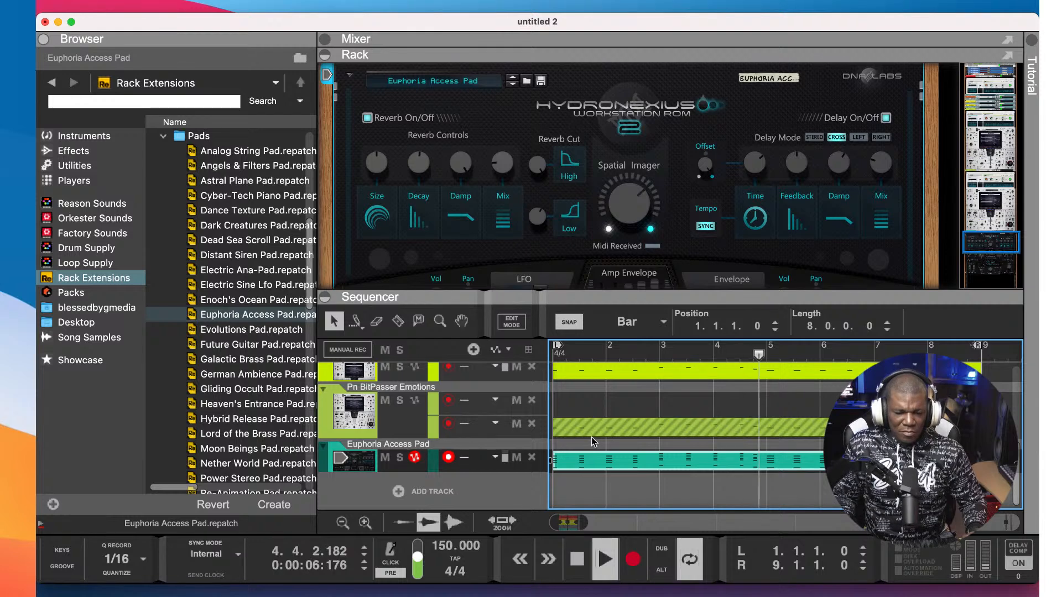
pyautogui.press('space')
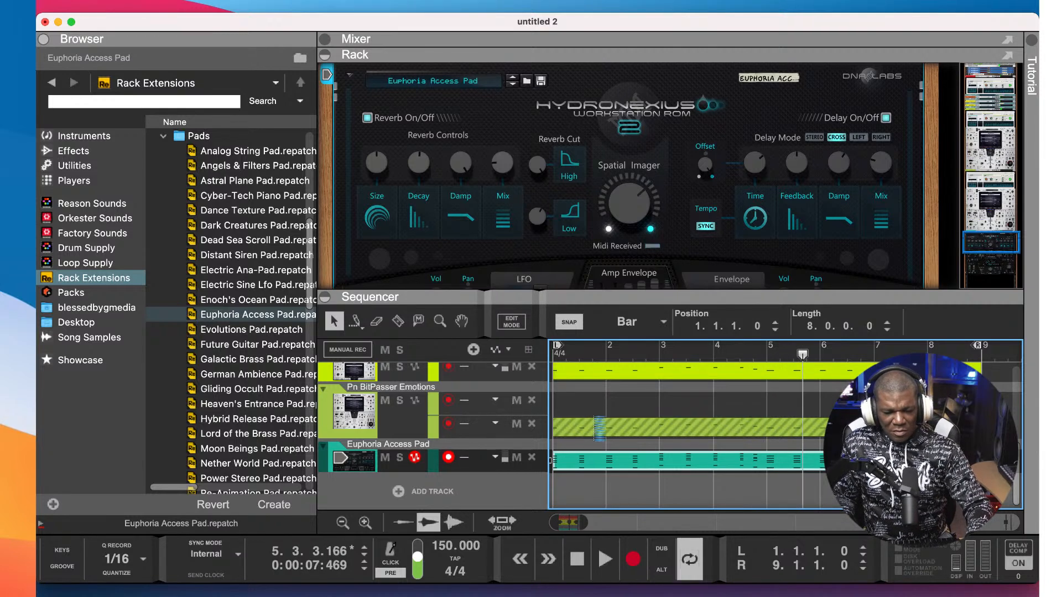
pyautogui.press('super+z')
# - Copy the eight-bar Pn BitPasser Emotions chord clip to the Euphoria Access Pad track and play the layered beat
pyautogui.moveTo(616, 404); pyautogui.dragTo(623, 461)
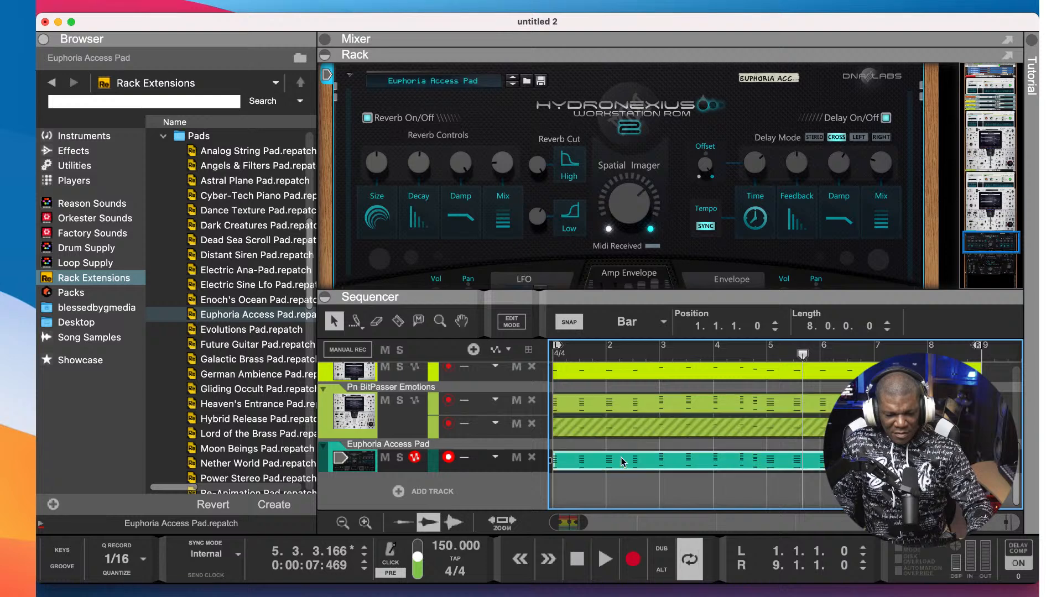
pyautogui.press('space')
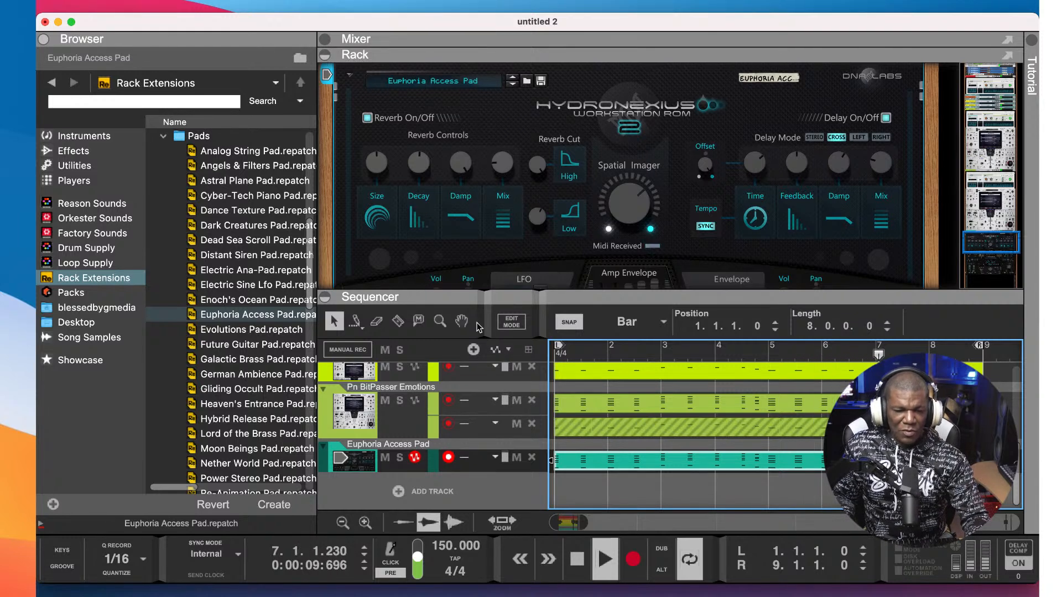
pyautogui.press('space')
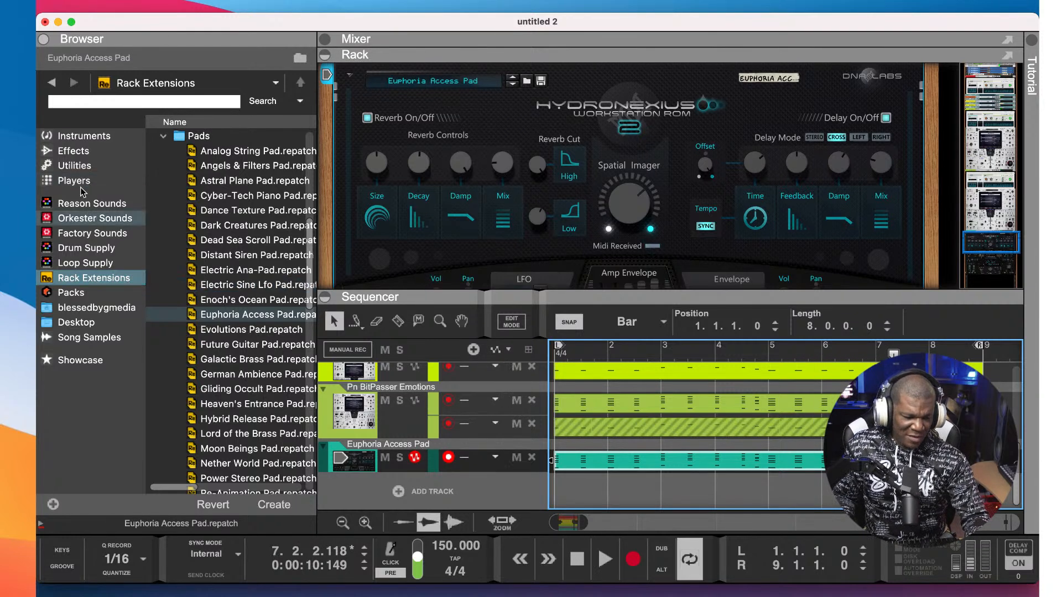
# - Find Radical Piano among the built-in instruments and add it as a new track below Euphoria Access Pad
pyautogui.click(83, 136)
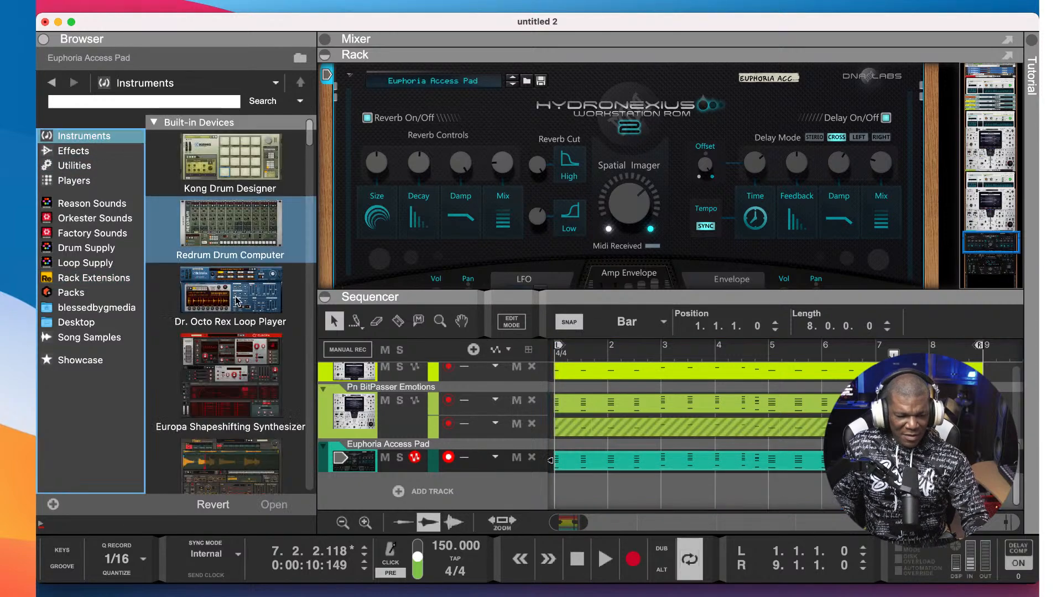
pyautogui.scroll(-15, 237, 302)
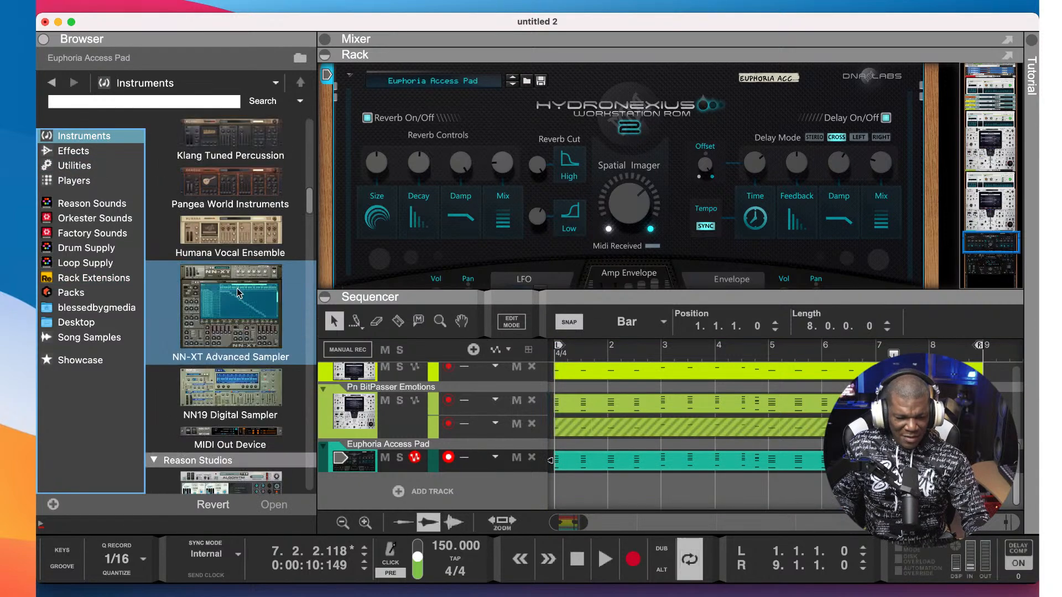
pyautogui.scroll(-3, 239, 293)
pyautogui.scroll(10, 238, 293)
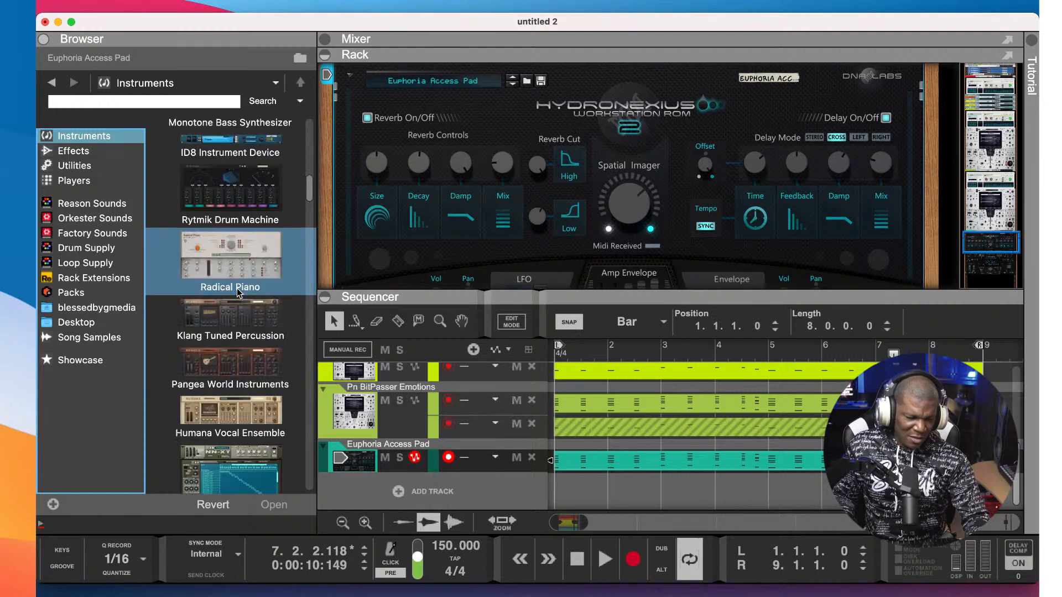
pyautogui.scroll(2, 239, 294)
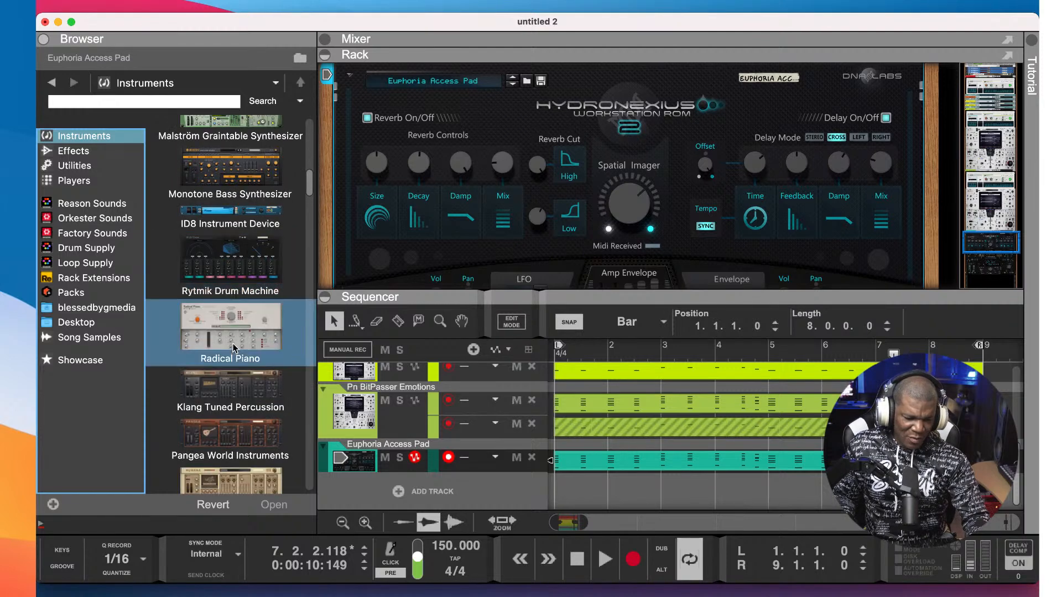
pyautogui.moveTo(234, 347); pyautogui.dragTo(443, 497)
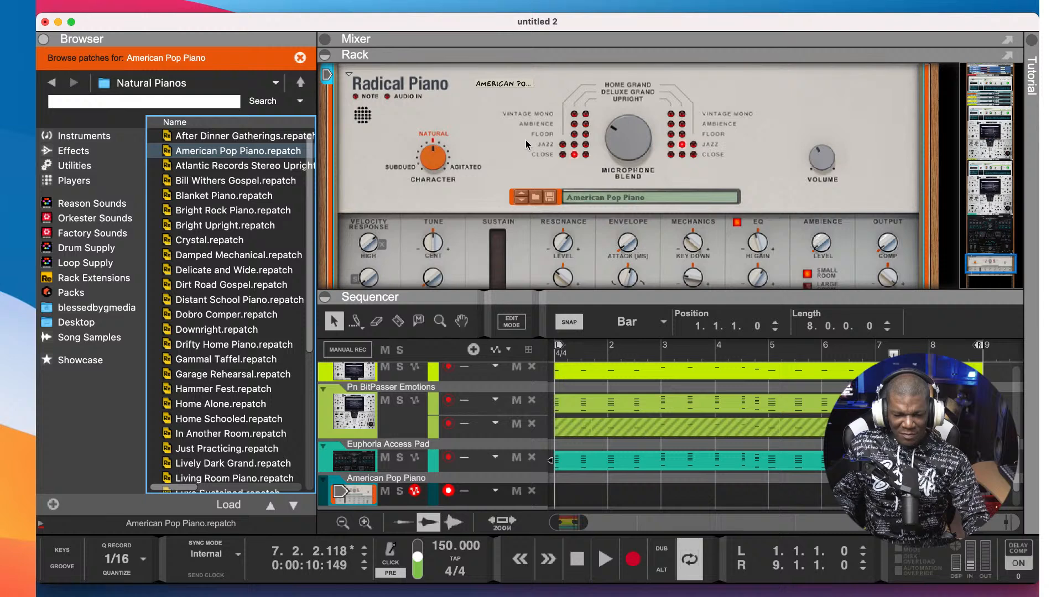
pyautogui.scroll(3, 574, 261)
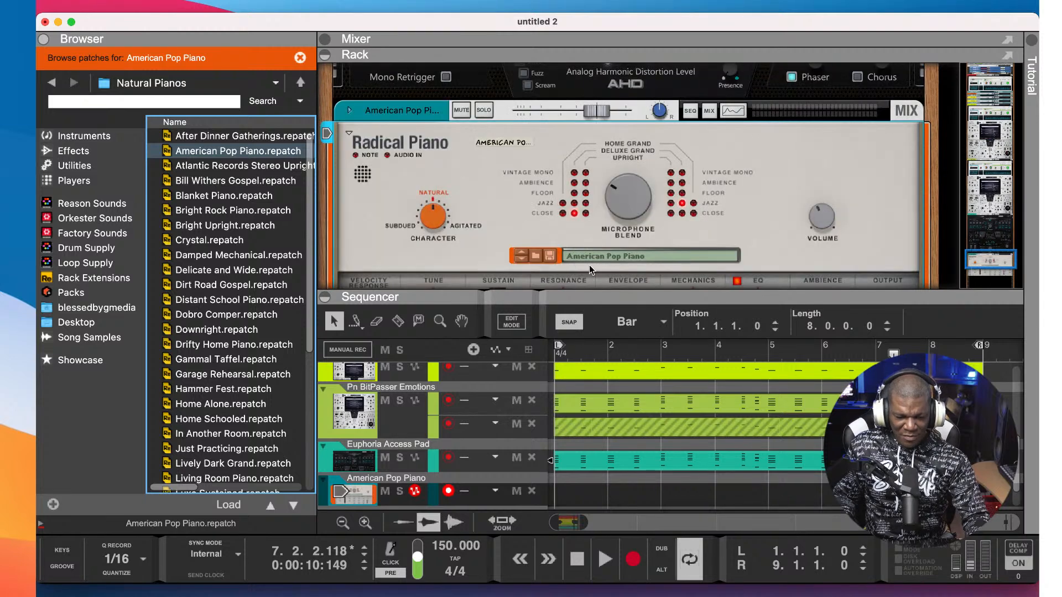
# - Copy the eight-bar Euphoria Access Pad clip to the American Pop Piano track at bar 1 and play it back
pyautogui.click(649, 470)
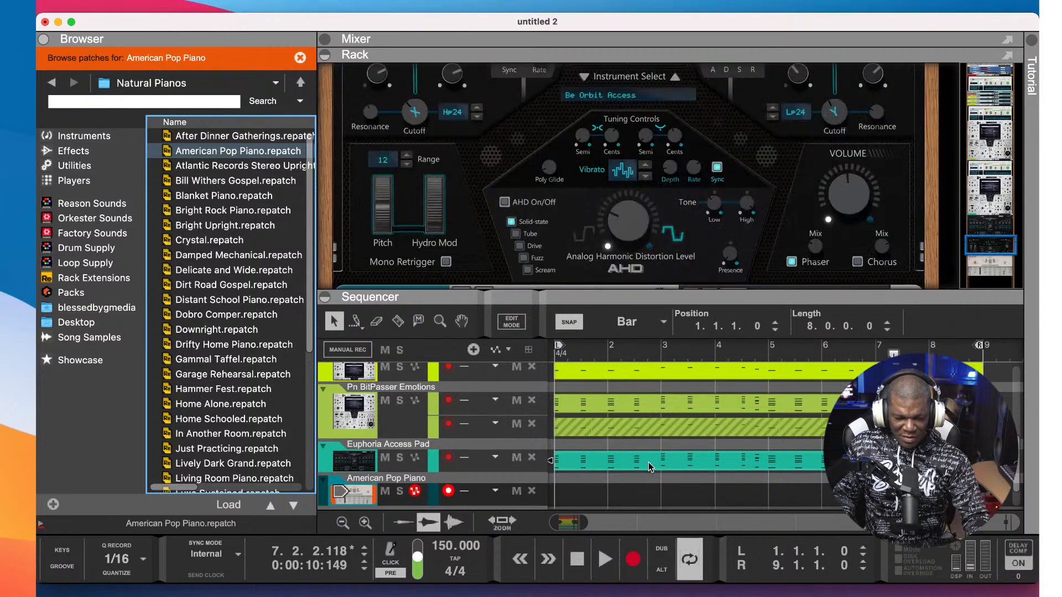
pyautogui.click(359, 501)
pyautogui.click(612, 469)
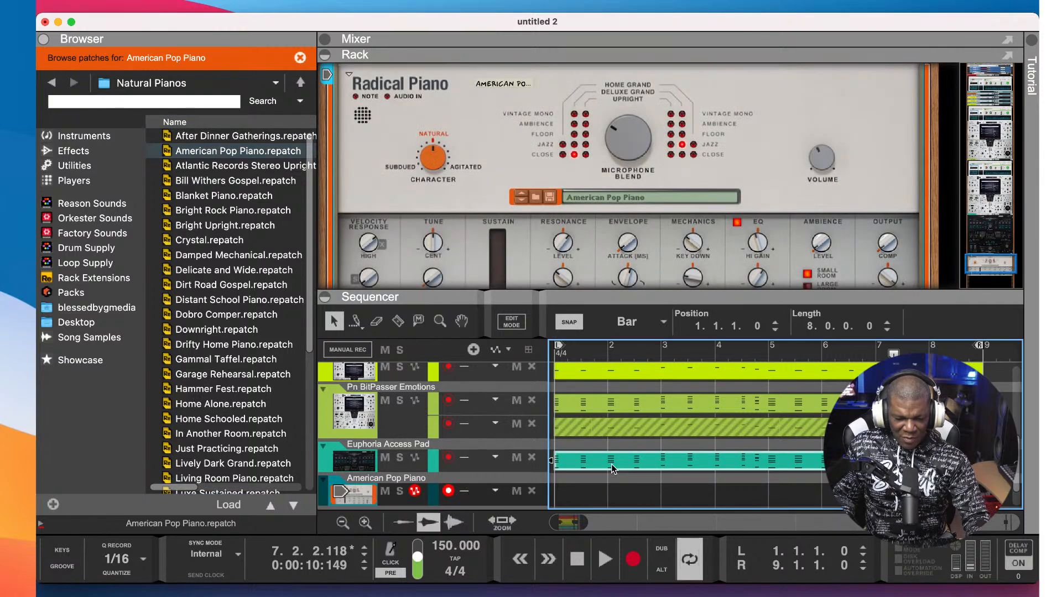
pyautogui.moveTo(613, 474)
pyautogui.mouseDown()
pyautogui.moveTo(615, 498)
pyautogui.moveTo(611, 490)
pyautogui.mouseUp()
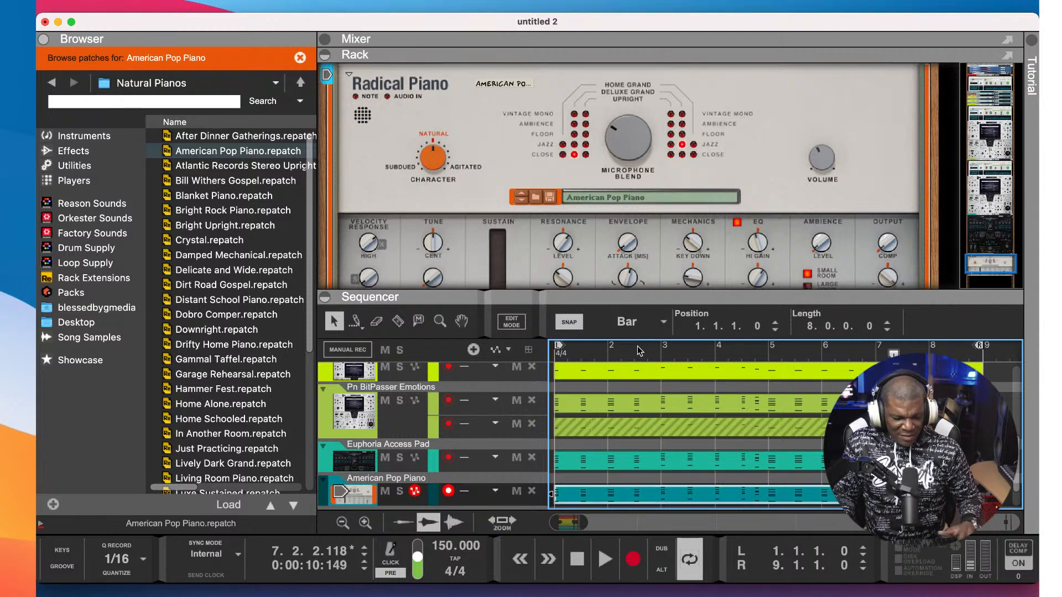
pyautogui.press('space')
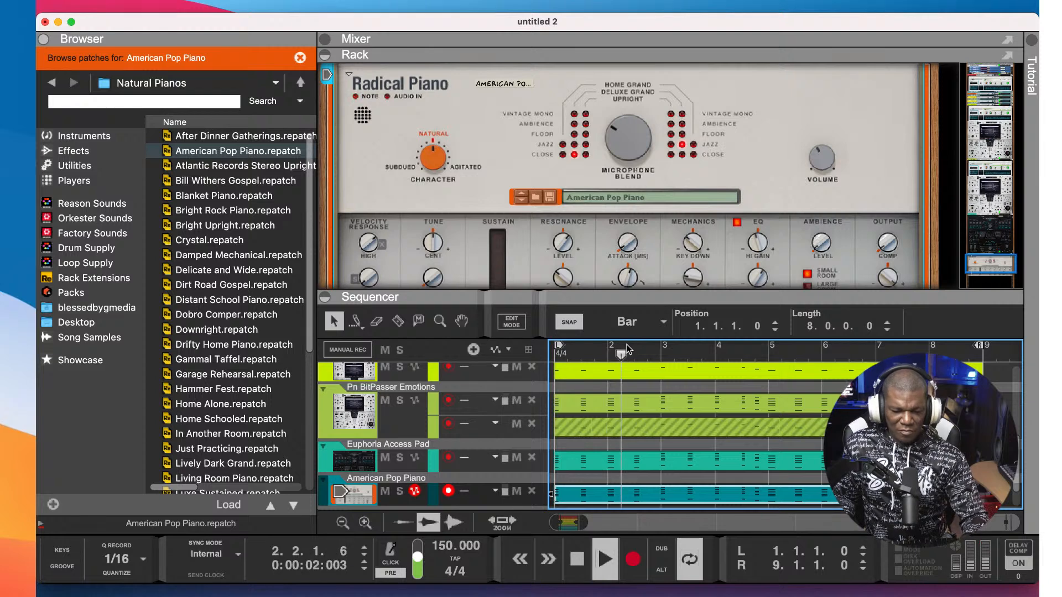
pyautogui.press('space')
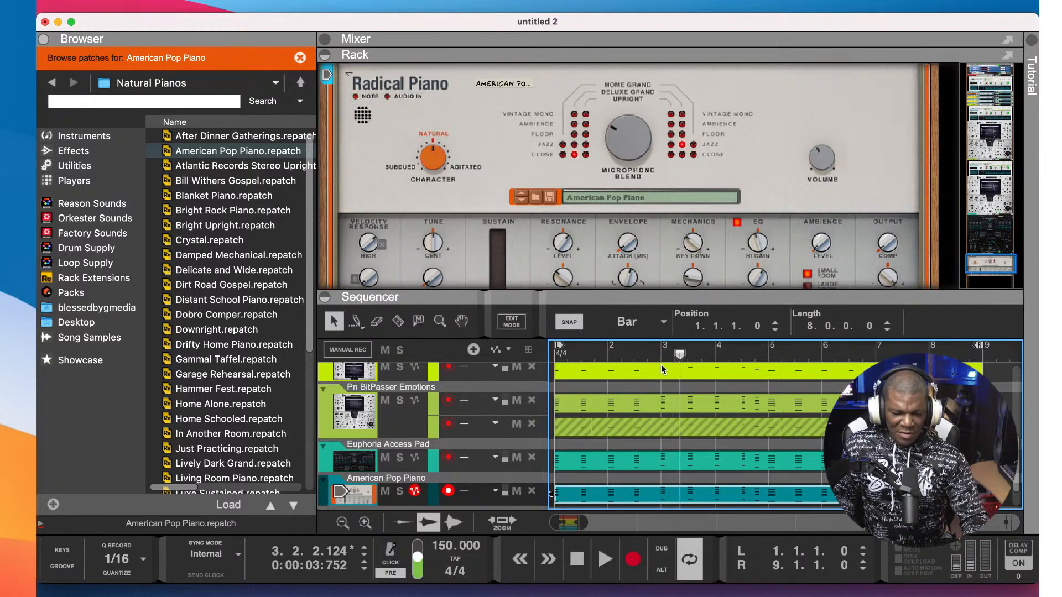
# - Hide the rack and browser and open the American Pop Piano clip for note editing
pyautogui.scroll(-2, 663, 370)
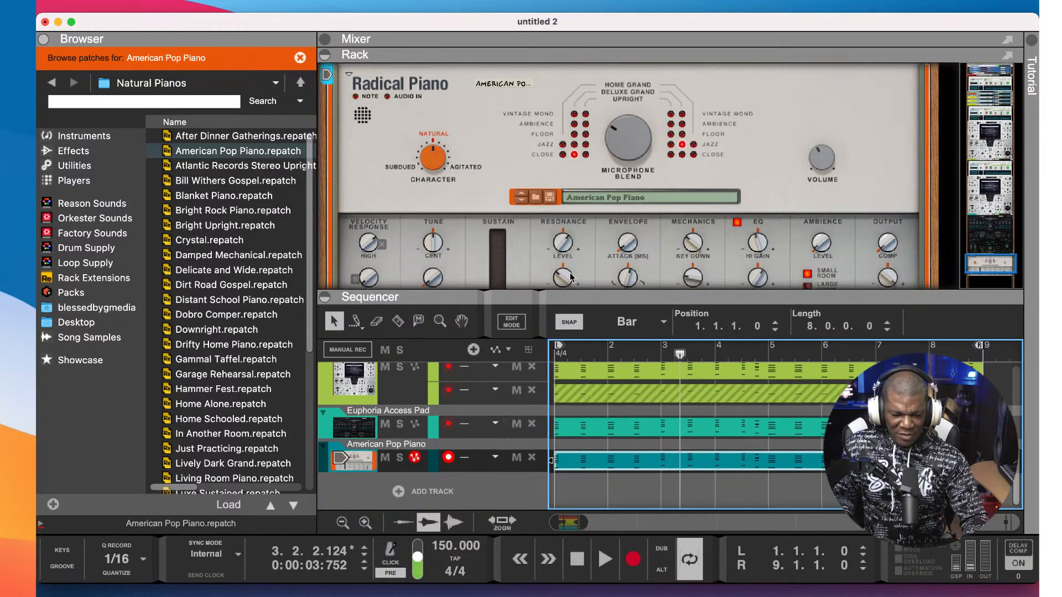
pyautogui.click(326, 57)
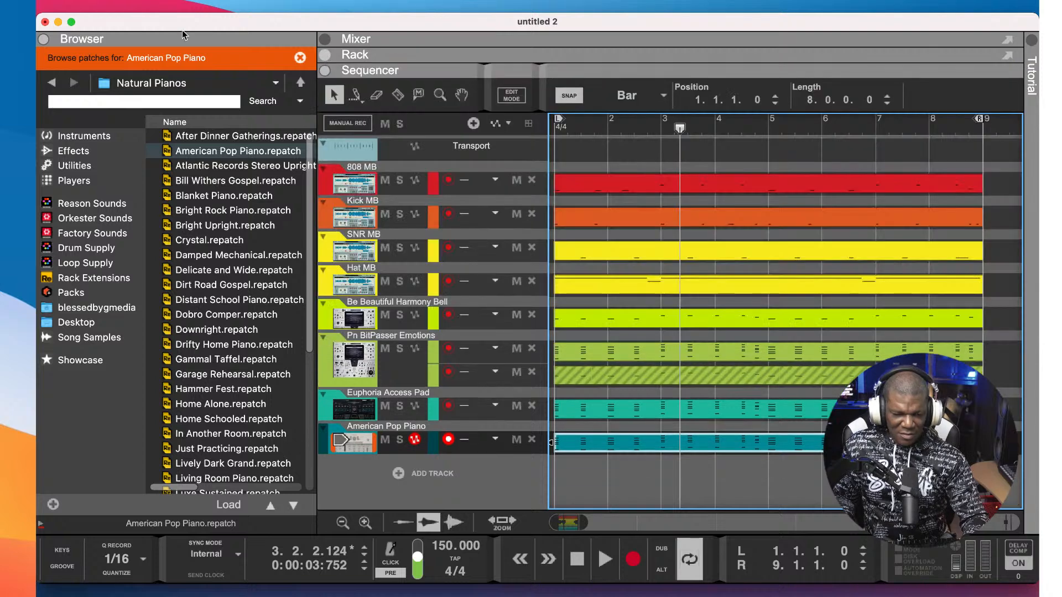
pyautogui.click(44, 39)
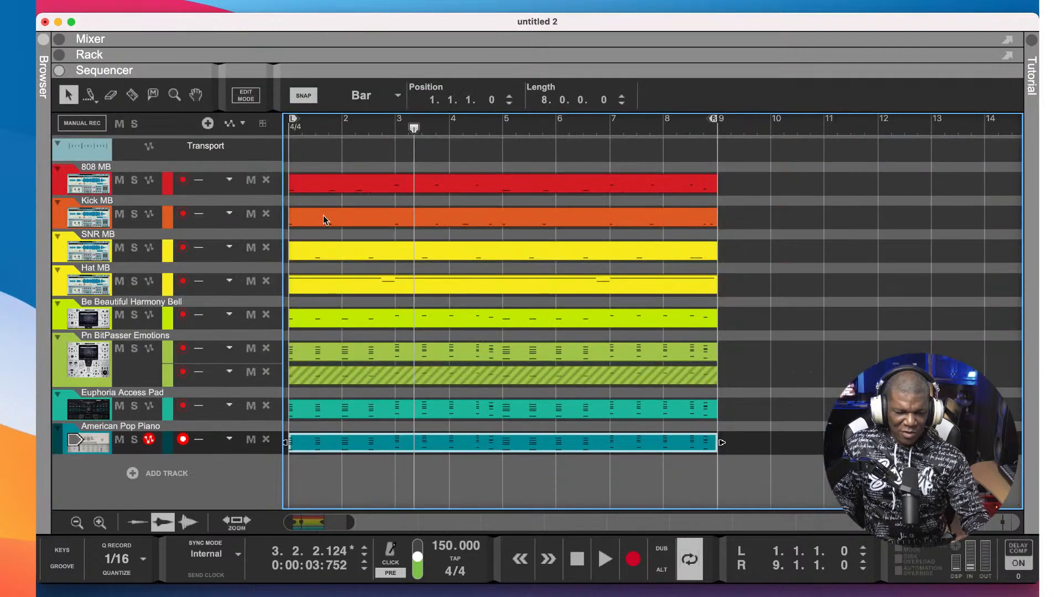
pyautogui.doubleClick(436, 441)
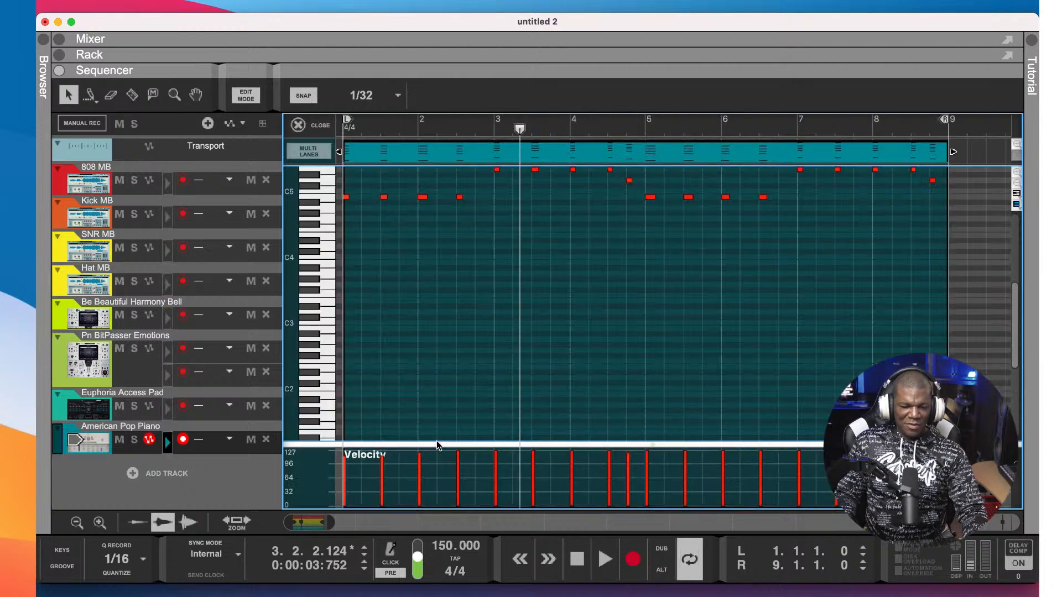
pyautogui.scroll(8, 472, 294)
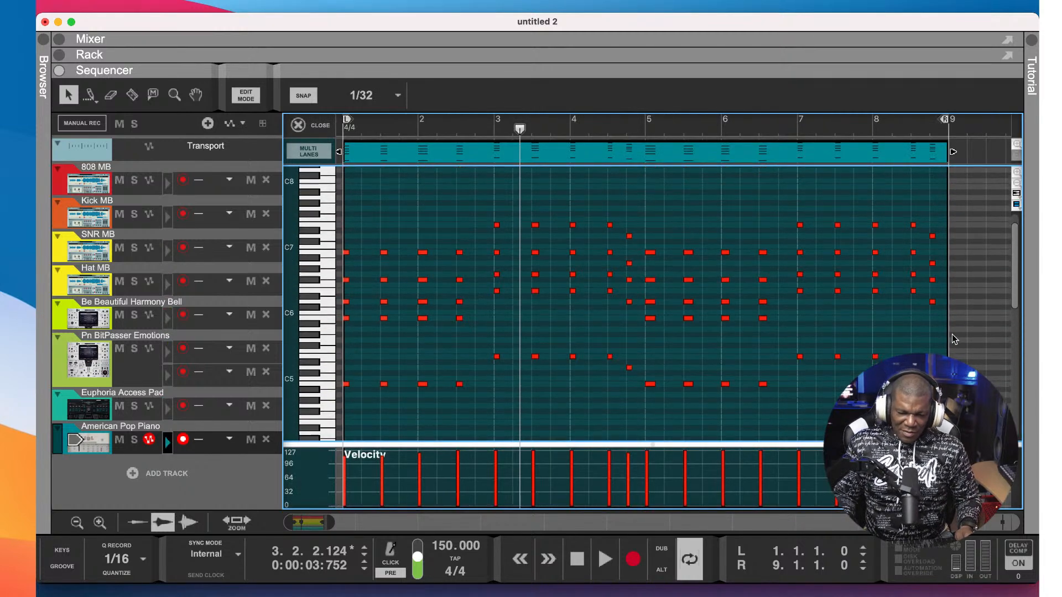
# - Delete the lowest line of notes around C5 in the piano clip and the upper three notes of the first chord
pyautogui.moveTo(942, 334); pyautogui.dragTo(309, 424)
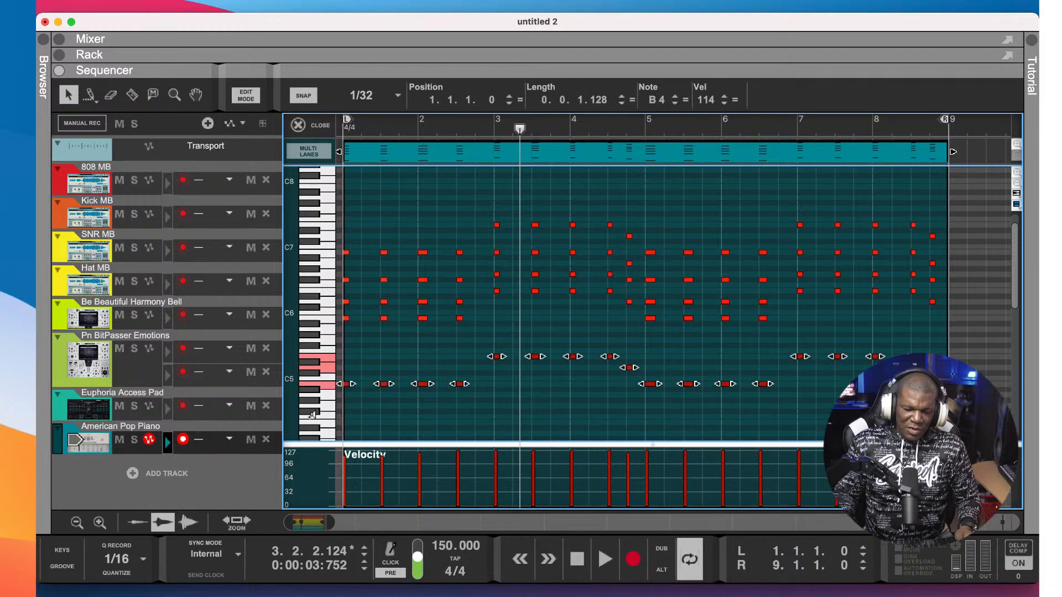
pyautogui.press('Delete')
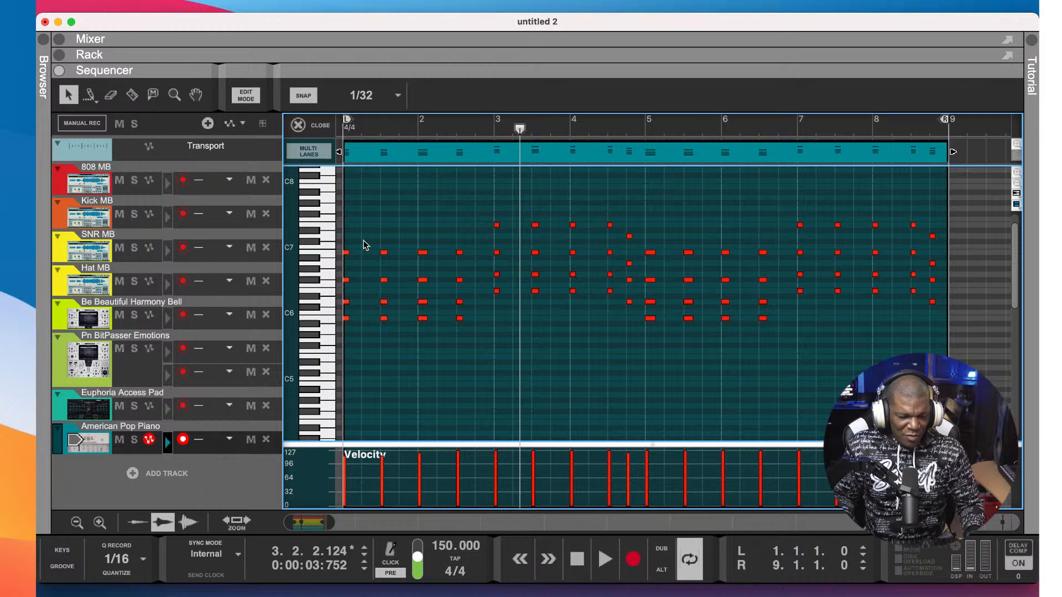
pyautogui.moveTo(339, 296); pyautogui.dragTo(339, 306)
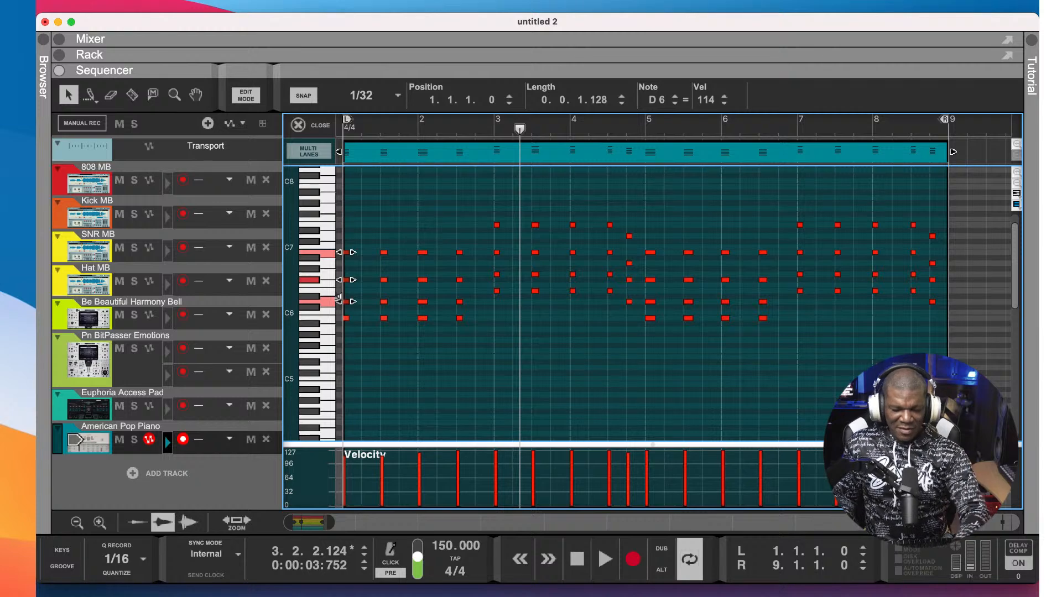
pyautogui.press('Delete')
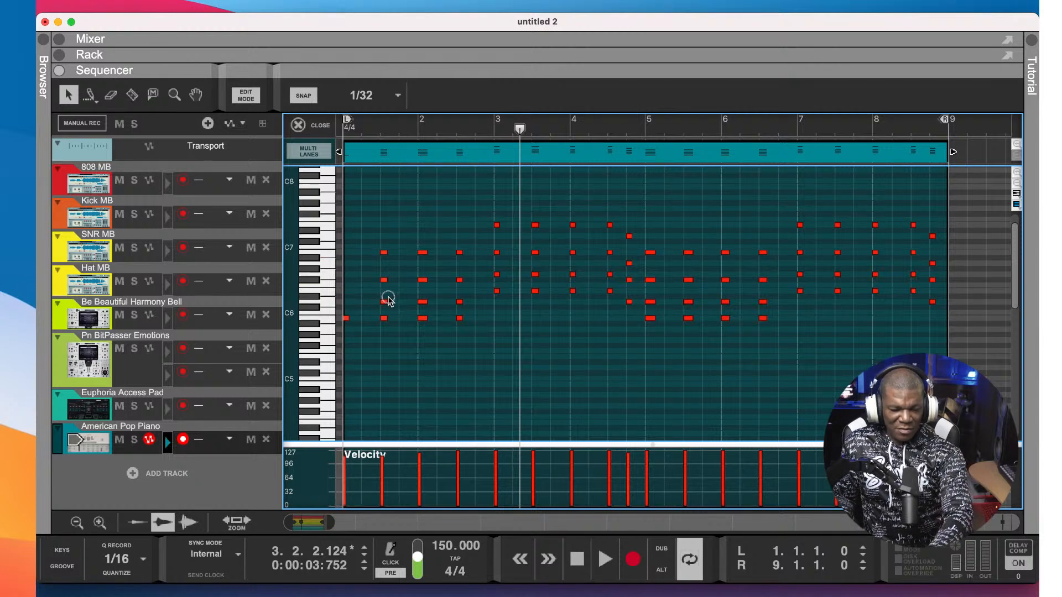
# - Thin the next three piano chords in bars 1 and 2 to single notes, keeping the second-highest, second-lowest and lowest note respectively
pyautogui.moveTo(375, 343); pyautogui.dragTo(376, 342)
pyautogui.press('Delete')
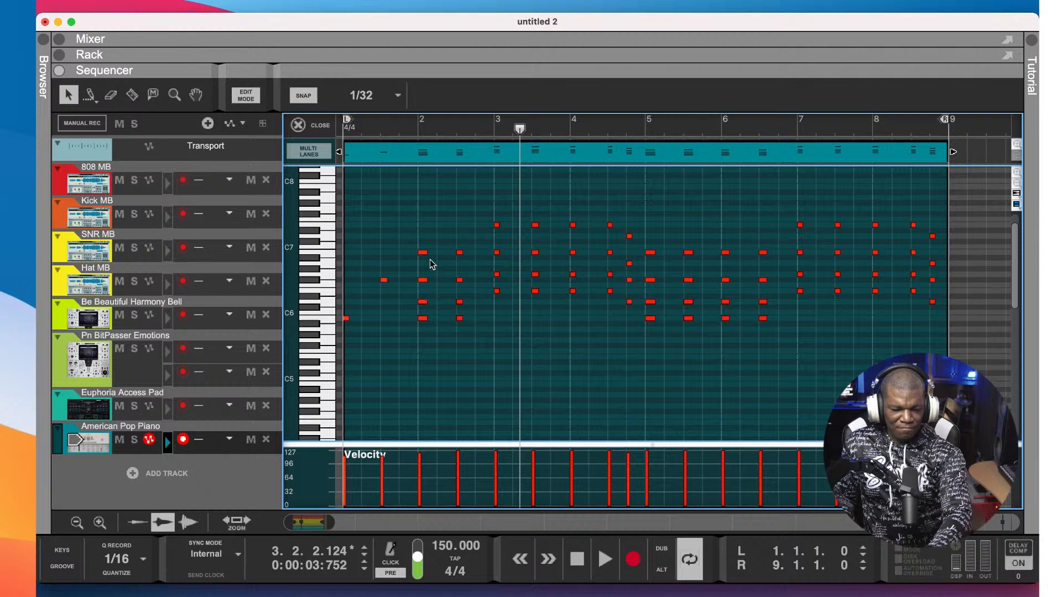
pyautogui.moveTo(428, 245); pyautogui.dragTo(409, 288)
pyautogui.press('Delete')
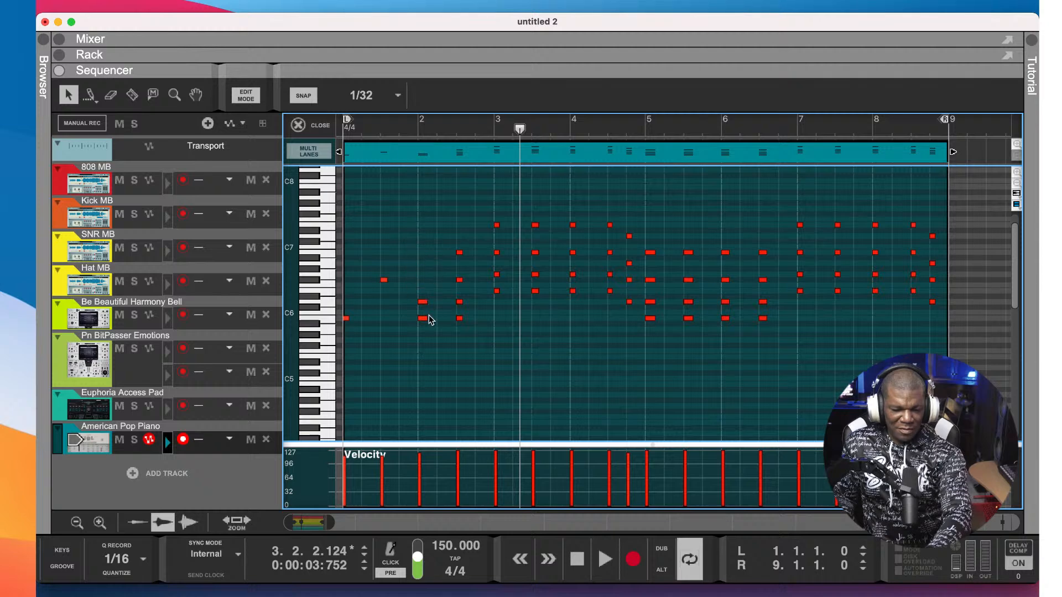
pyautogui.moveTo(416, 331); pyautogui.dragTo(417, 331)
pyautogui.press('Delete')
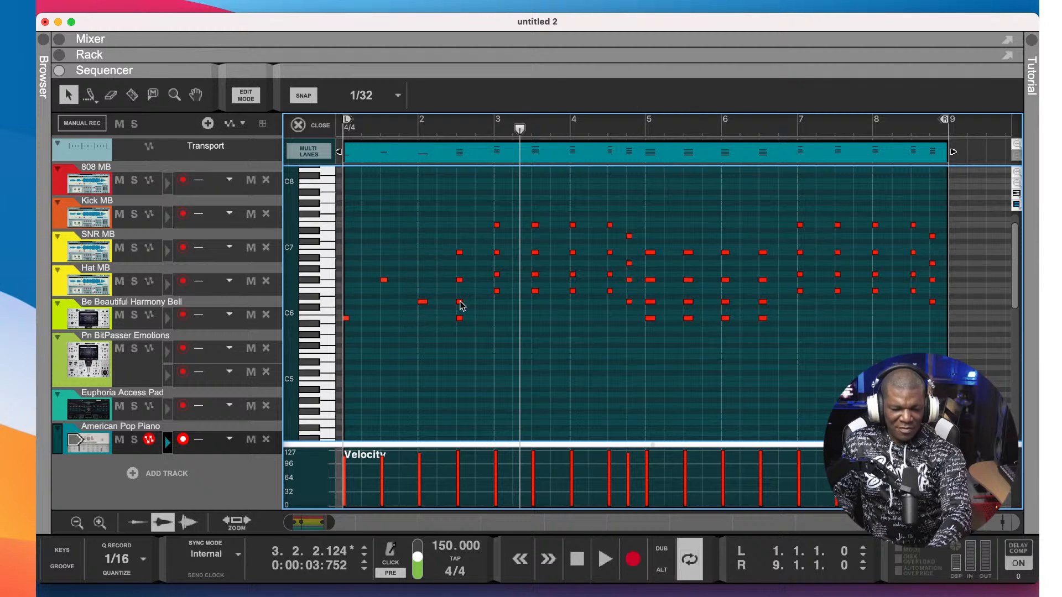
pyautogui.moveTo(449, 294); pyautogui.dragTo(453, 309)
pyautogui.press('Delete')
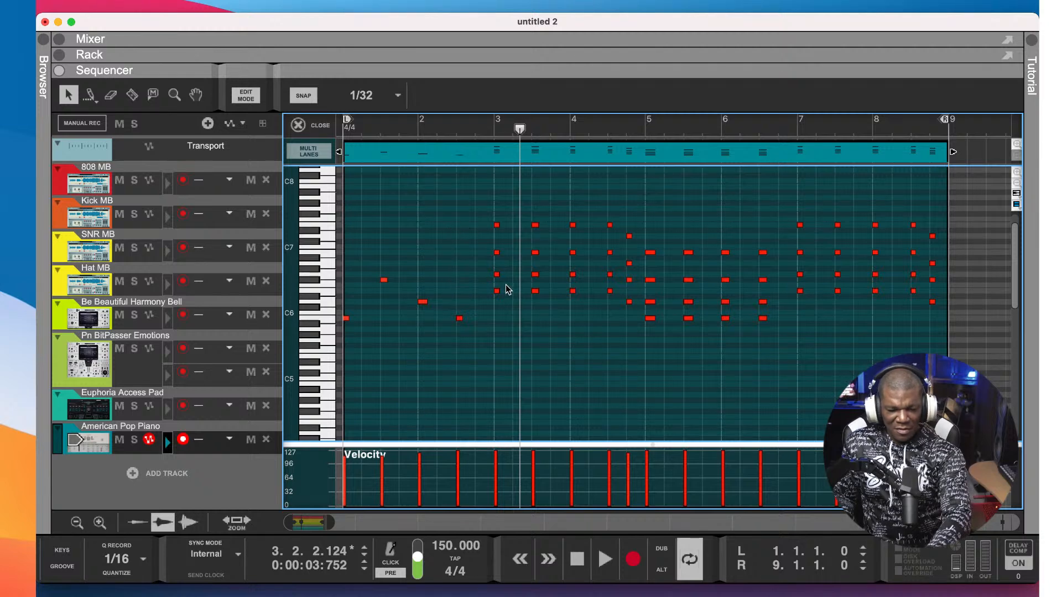
# - Reduce the two bar 3 chords and the first bar 4 chord to single notes: lowest, second-lowest and second-highest
pyautogui.moveTo(478, 276); pyautogui.dragTo(482, 218)
pyautogui.press('Delete')
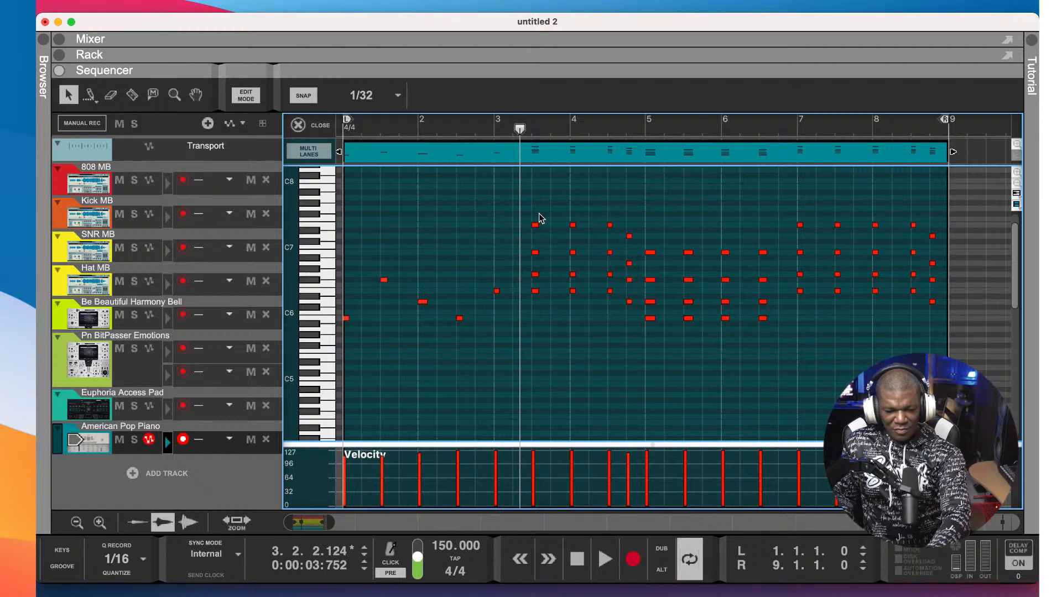
pyautogui.moveTo(541, 270); pyautogui.dragTo(570, 294)
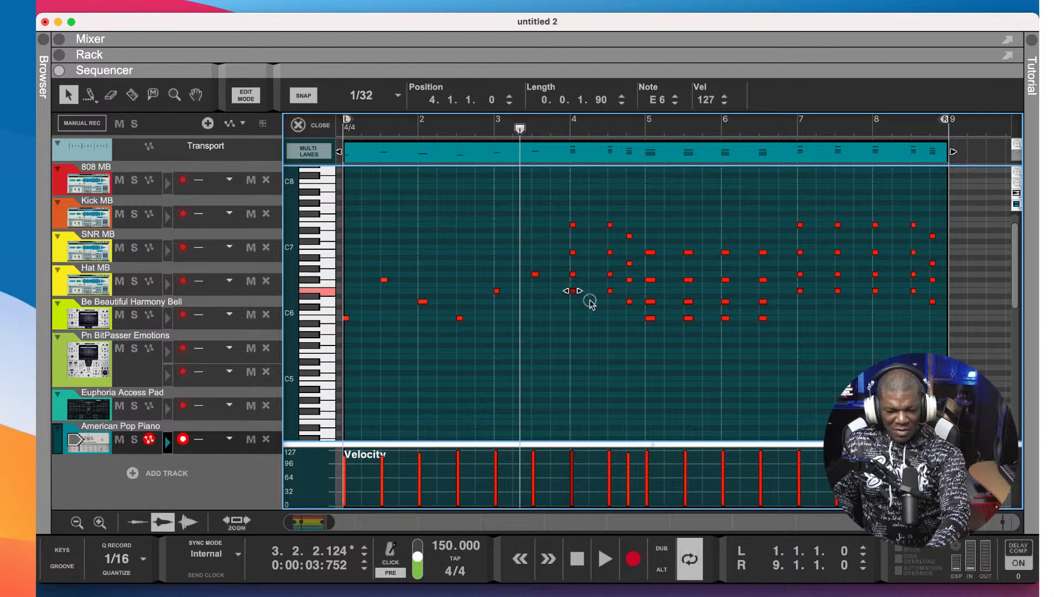
pyautogui.click(590, 302)
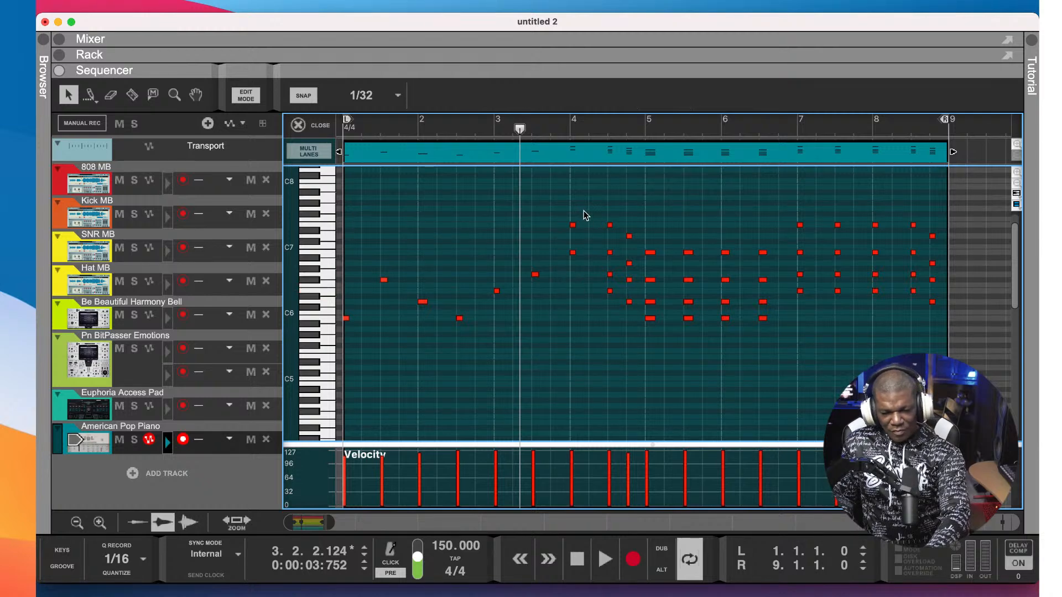
pyautogui.moveTo(556, 242); pyautogui.dragTo(555, 242)
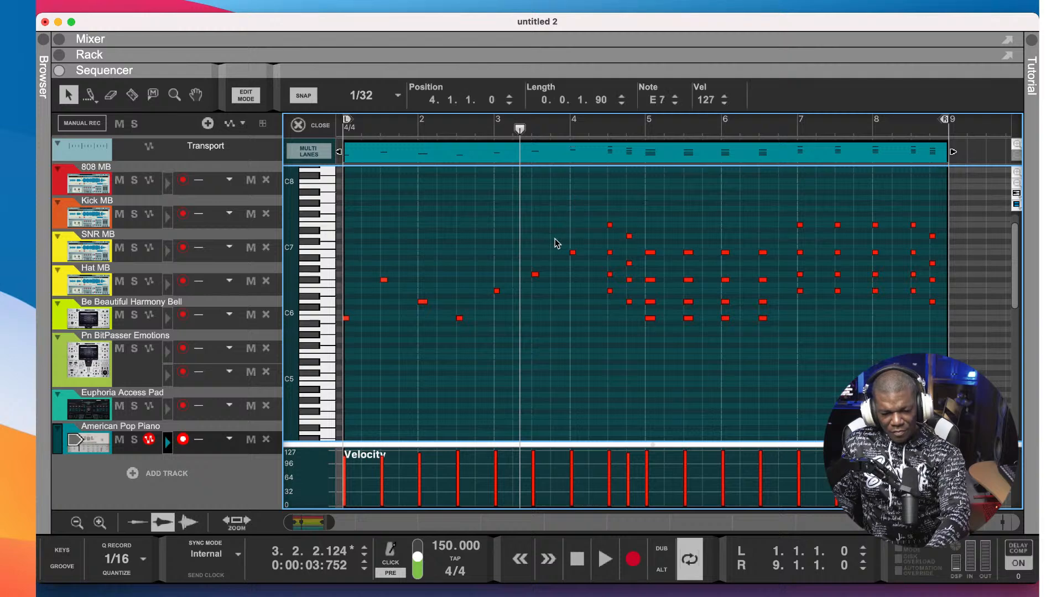
pyautogui.press('Delete')
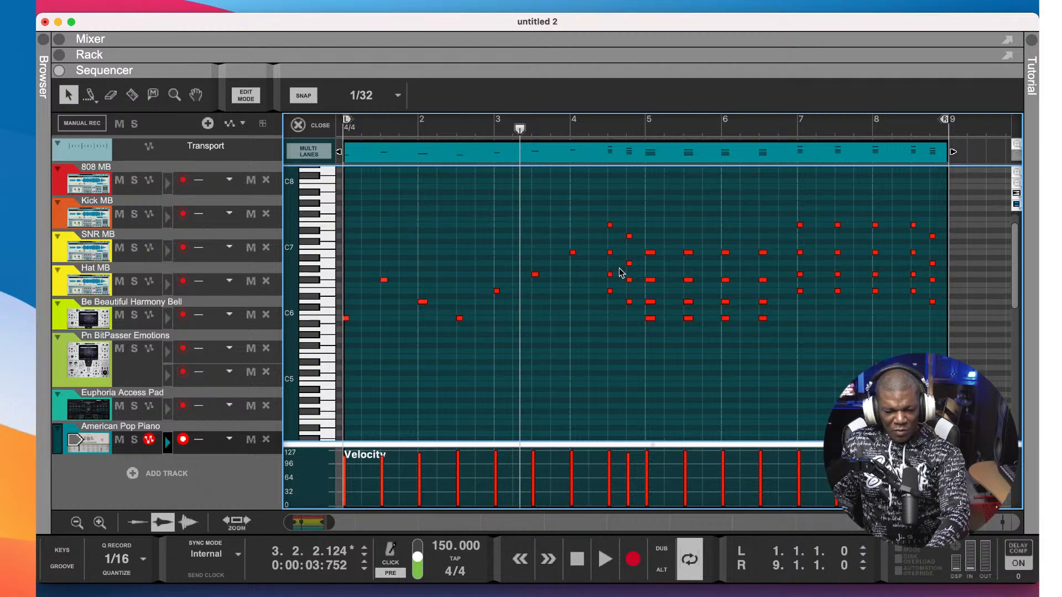
# - Delete the lower two notes of the chord at bar 4 beat 3 and all but the top note of bar 4's last chord
pyautogui.moveTo(602, 311); pyautogui.dragTo(603, 310)
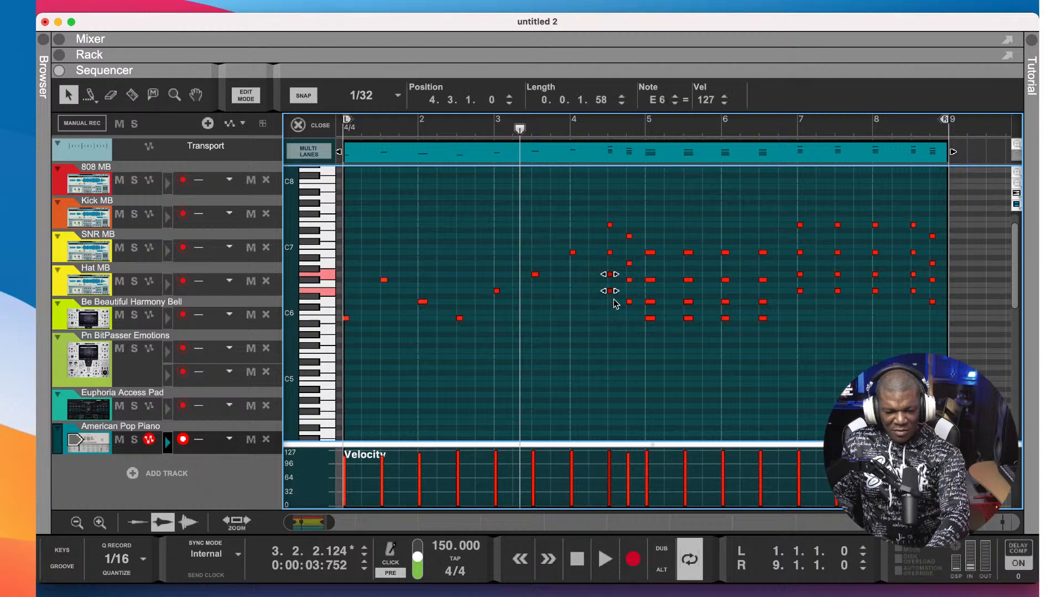
pyautogui.press('Delete')
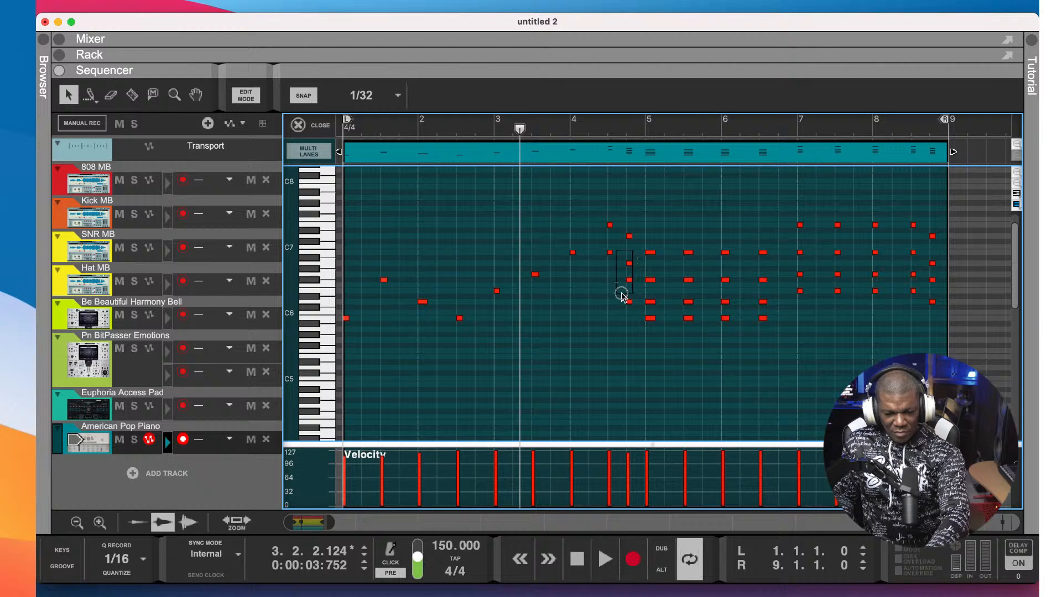
pyautogui.moveTo(625, 313); pyautogui.dragTo(626, 313)
pyautogui.press('Delete')
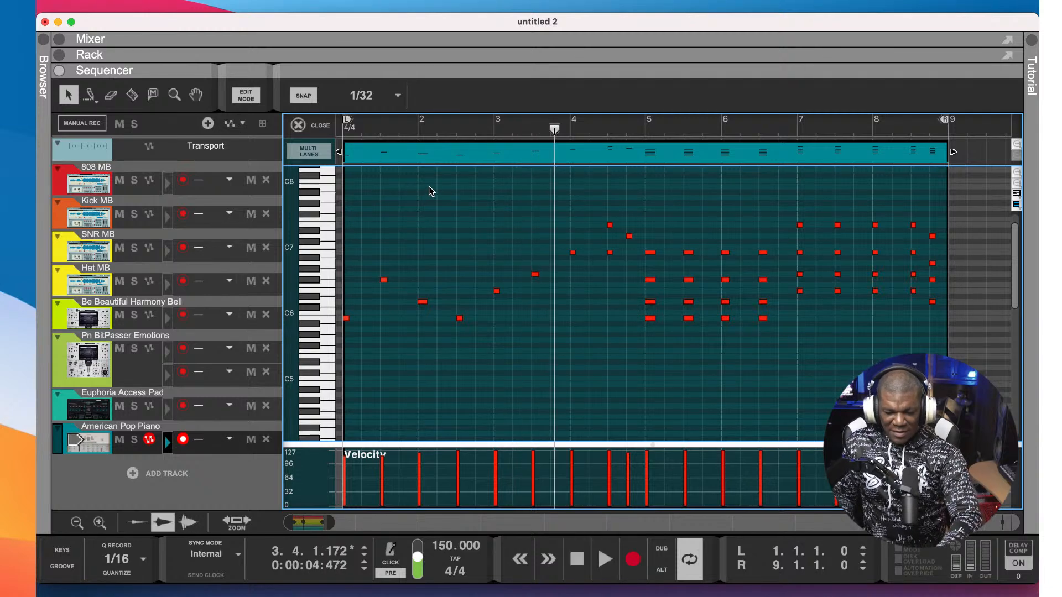
# - Play back the thinned piano line and delete all chords from bar 5 to the end of the clip
pyautogui.press('space')
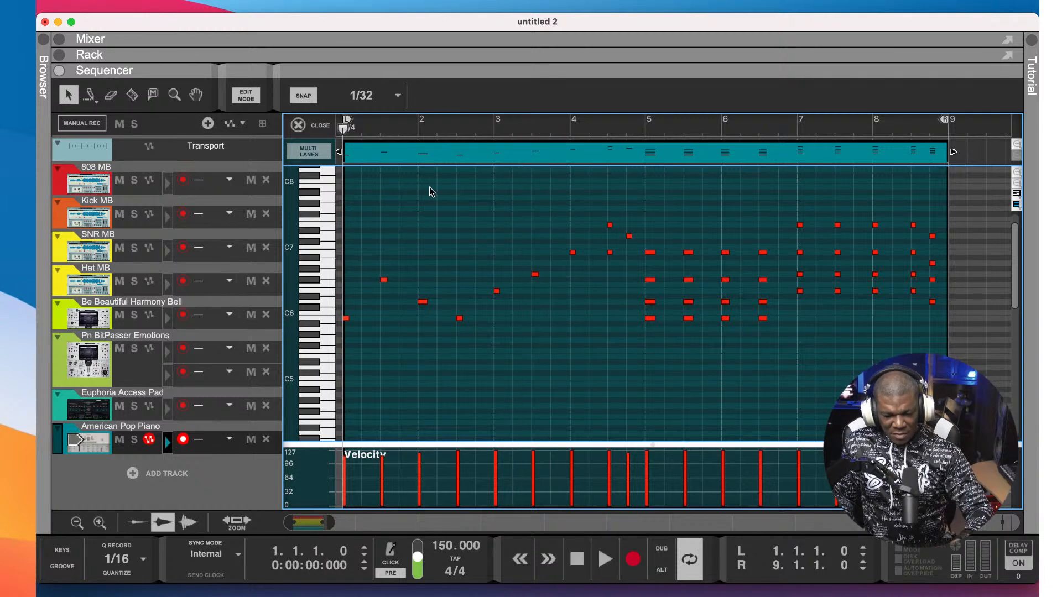
pyautogui.press('space')
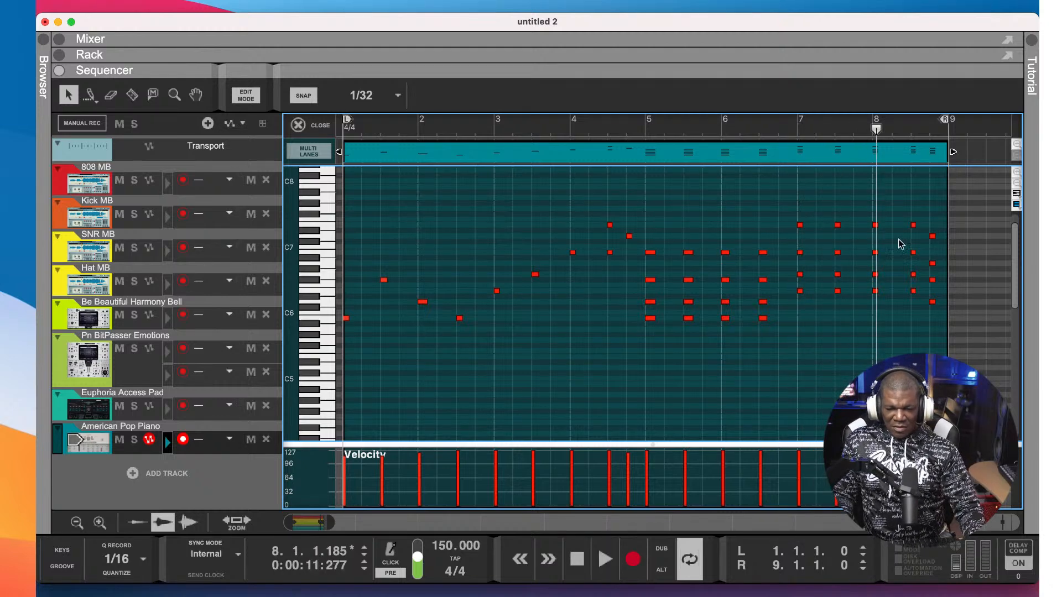
pyautogui.moveTo(938, 190); pyautogui.dragTo(640, 388)
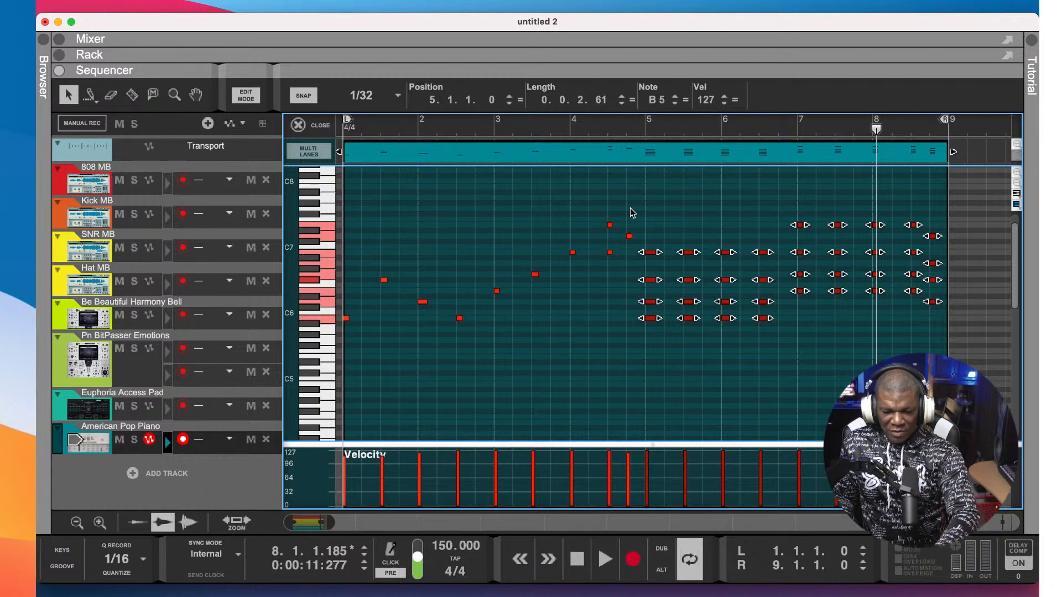
pyautogui.press('Delete')
pyautogui.moveTo(602, 300); pyautogui.dragTo(332, 395)
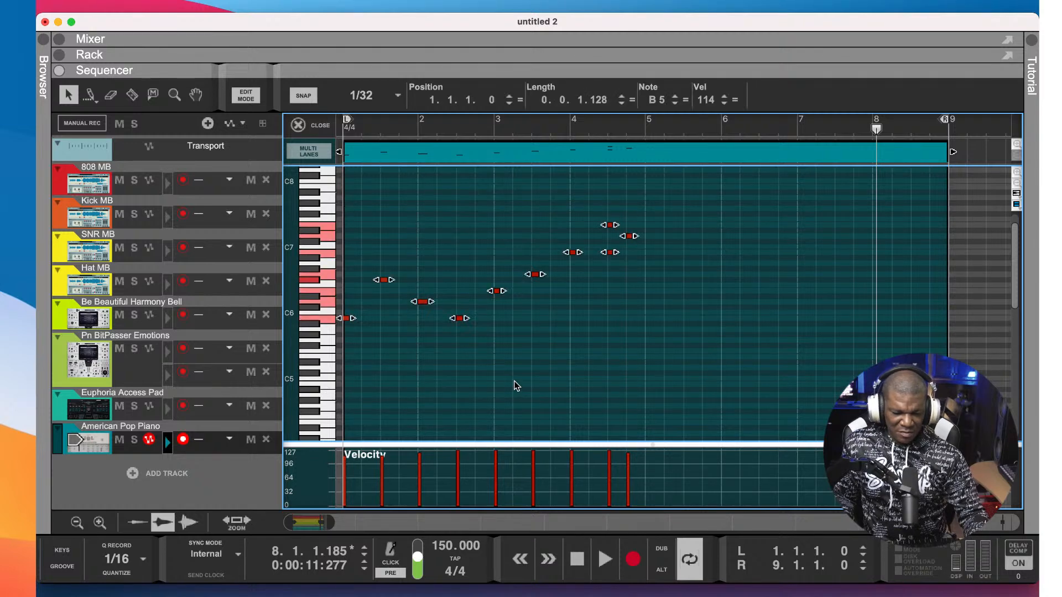
pyautogui.click(648, 127)
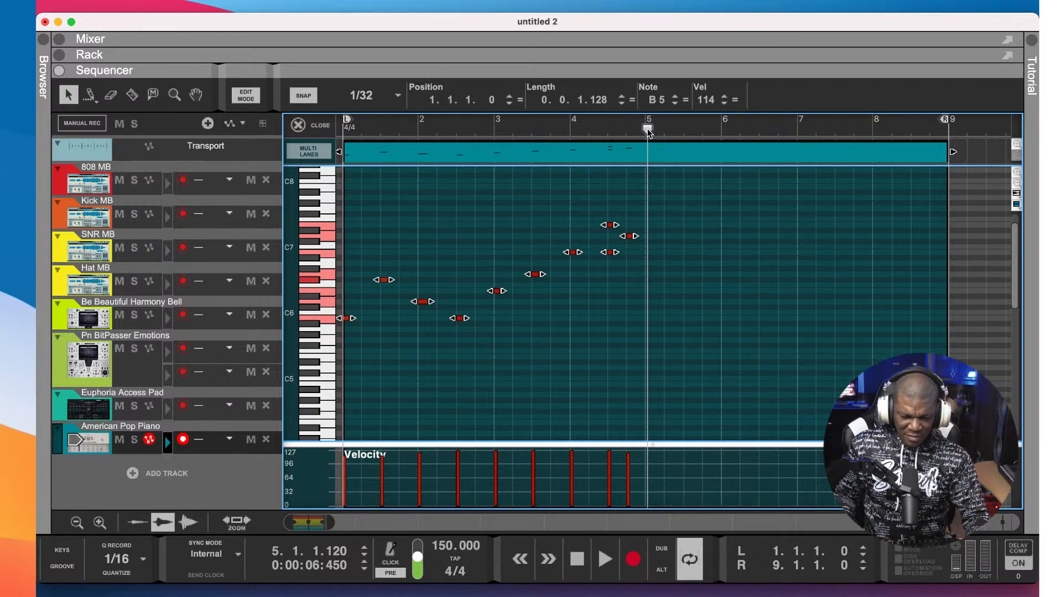
pyautogui.click(647, 127)
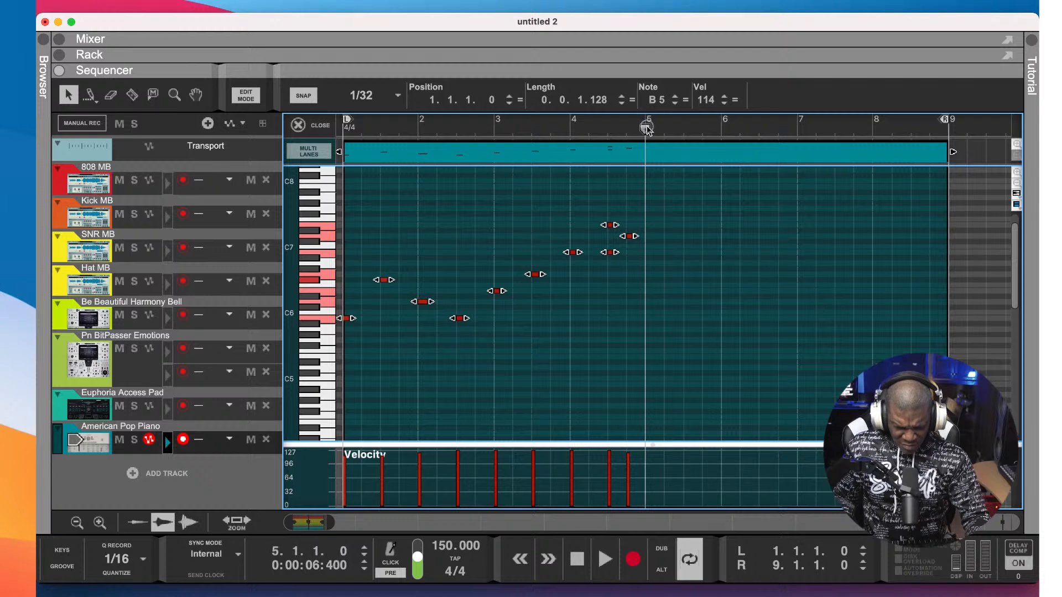
pyautogui.press('super+v')
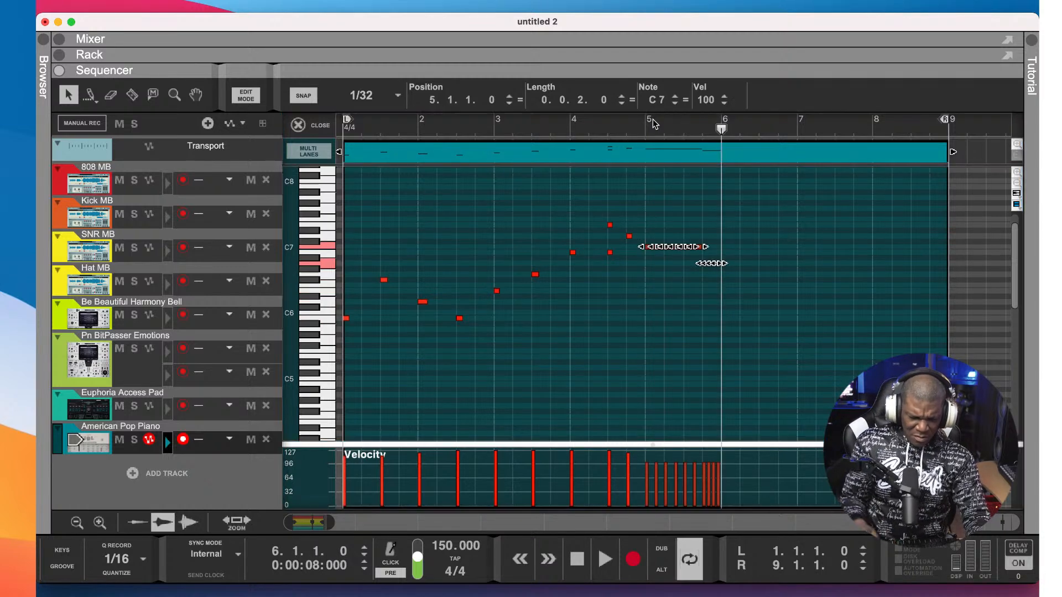
pyautogui.click(751, 276)
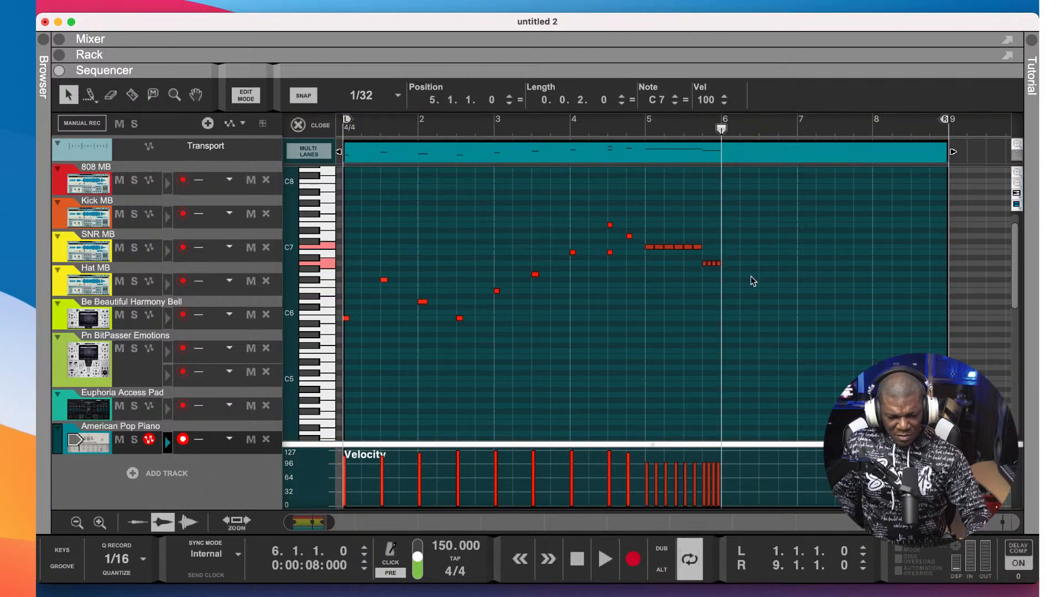
pyautogui.click(645, 301)
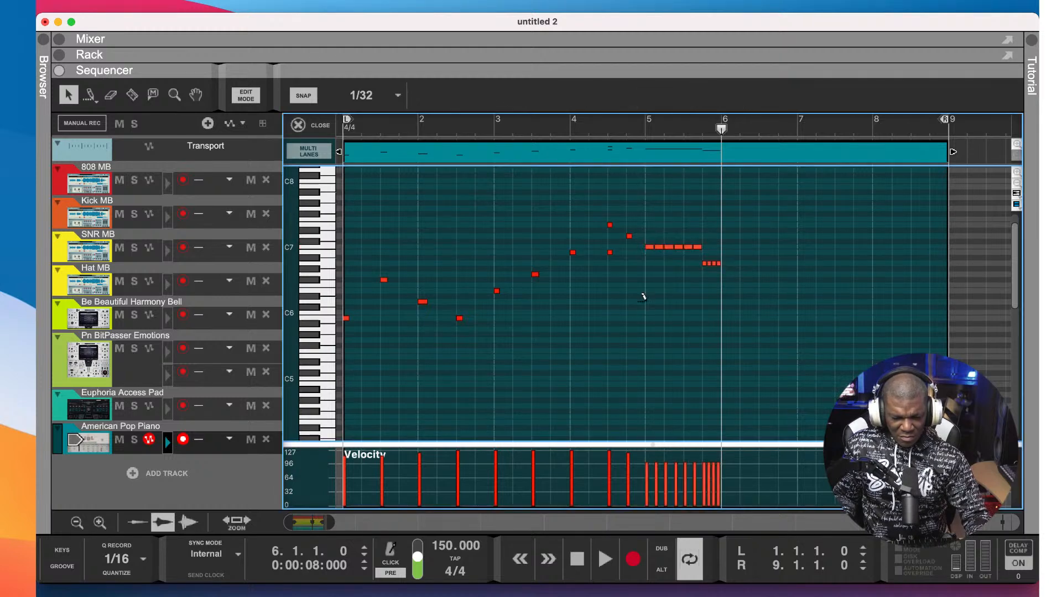
pyautogui.press('super+z')
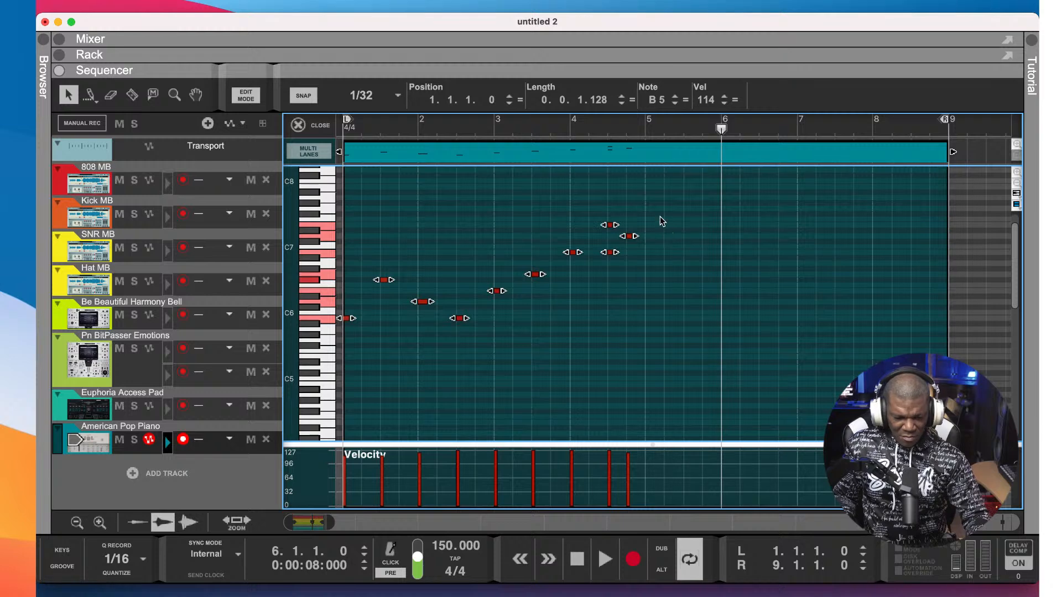
# - Copy the four-bar single-note piano melody and paste it at bar 5 to fill the eight-bar clip
pyautogui.moveTo(660, 196); pyautogui.dragTo(327, 354)
pyautogui.press('super+c')
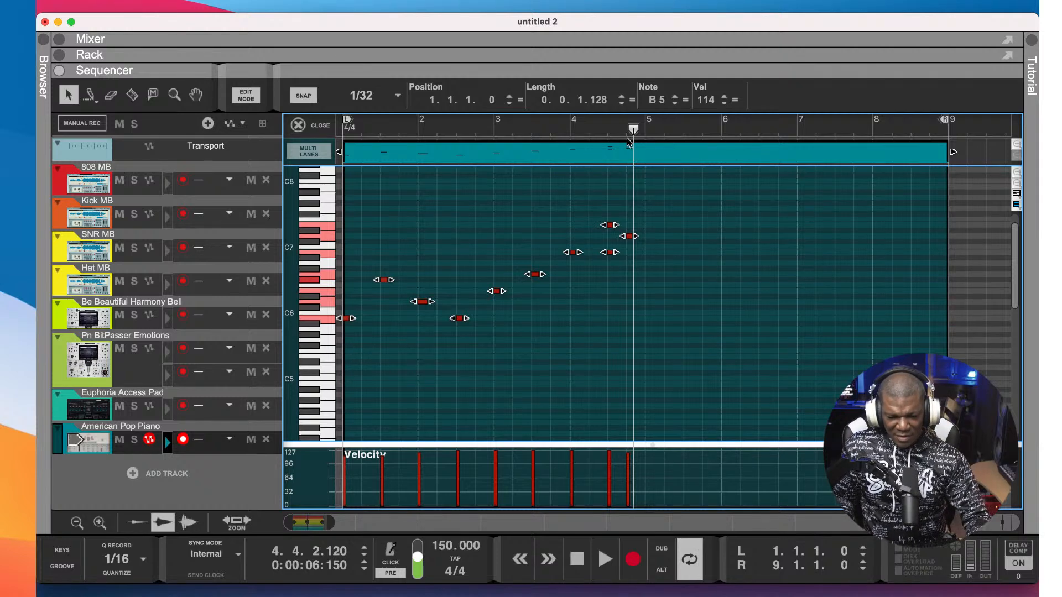
pyautogui.moveTo(634, 132); pyautogui.dragTo(645, 135)
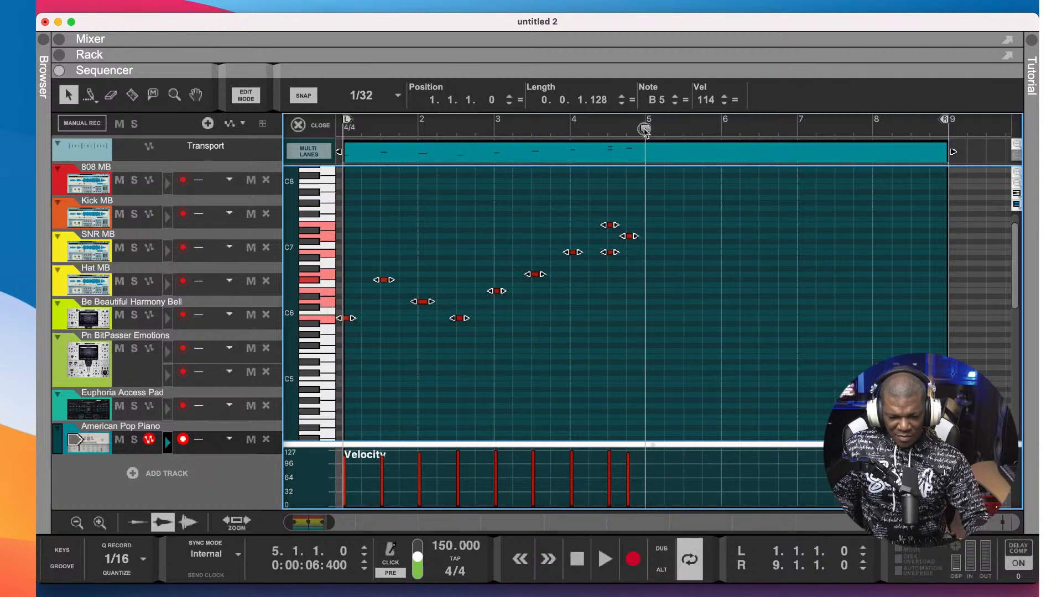
pyautogui.click(652, 180)
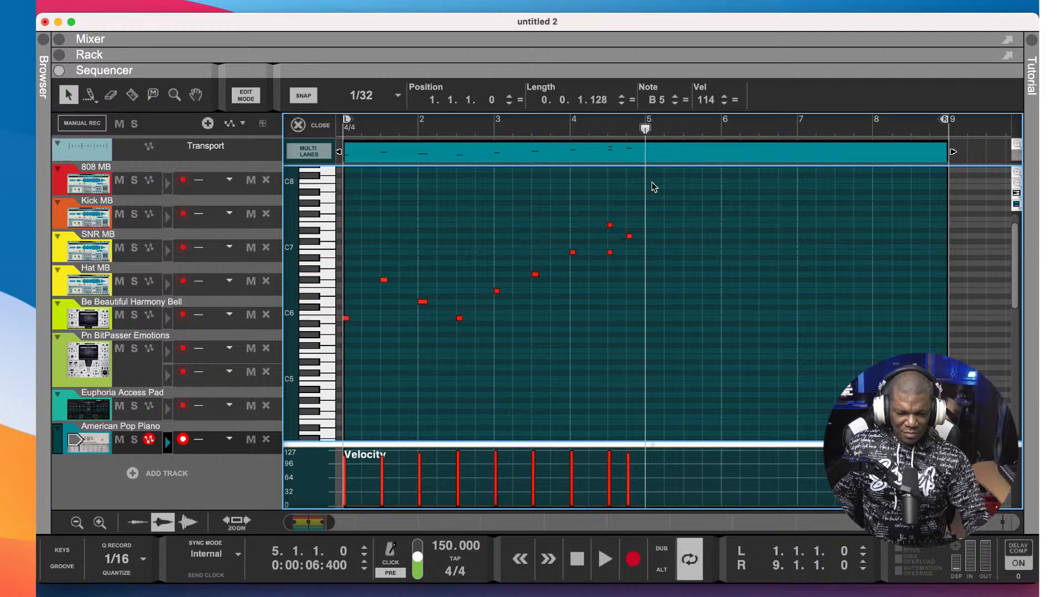
pyautogui.press('super+v')
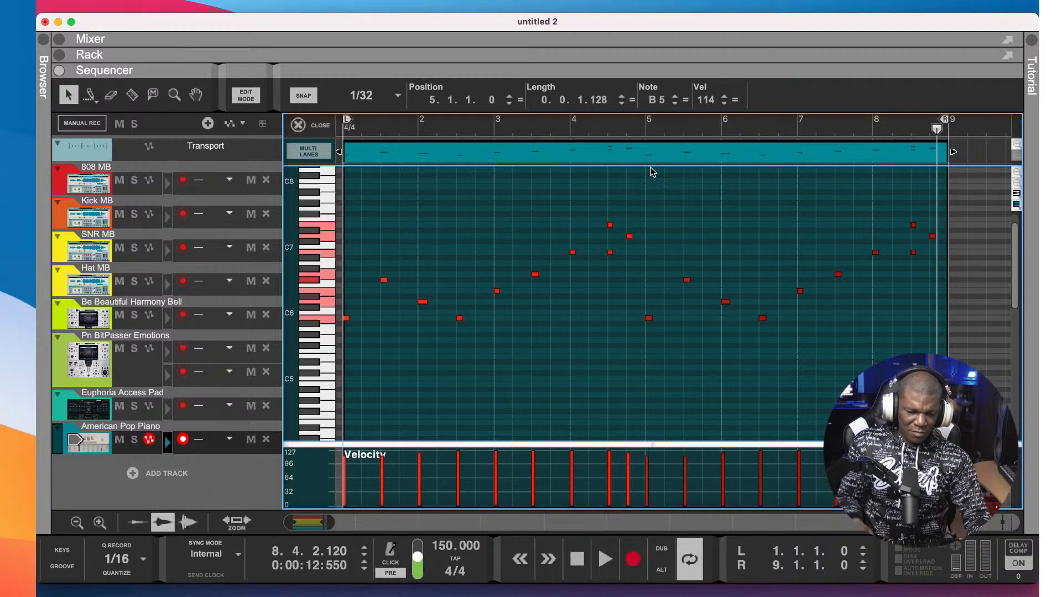
pyautogui.click(839, 352)
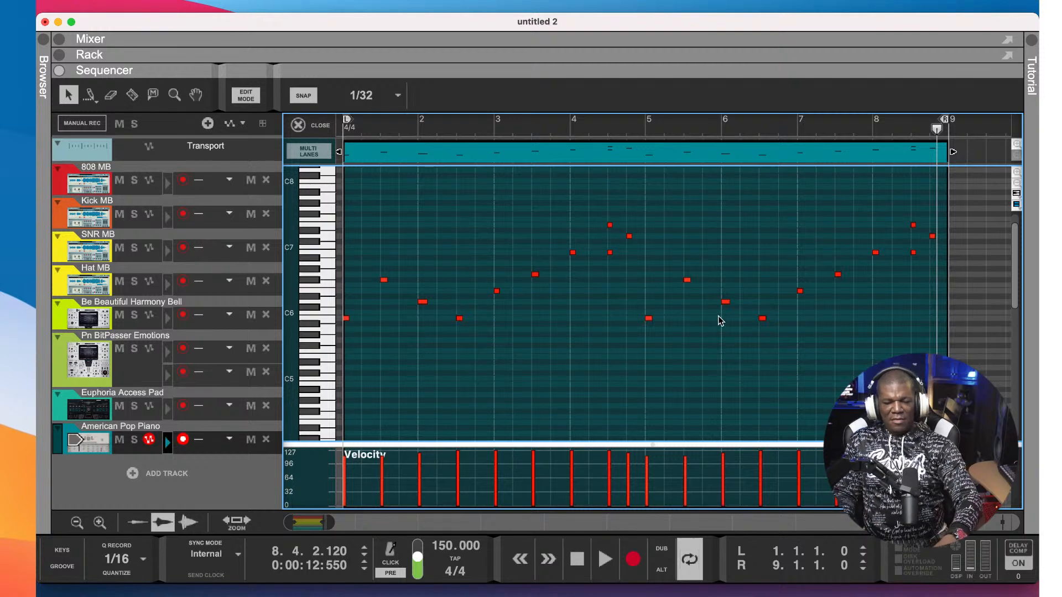
# - Play the full beat and set the song tempo to 156
pyautogui.press('space')
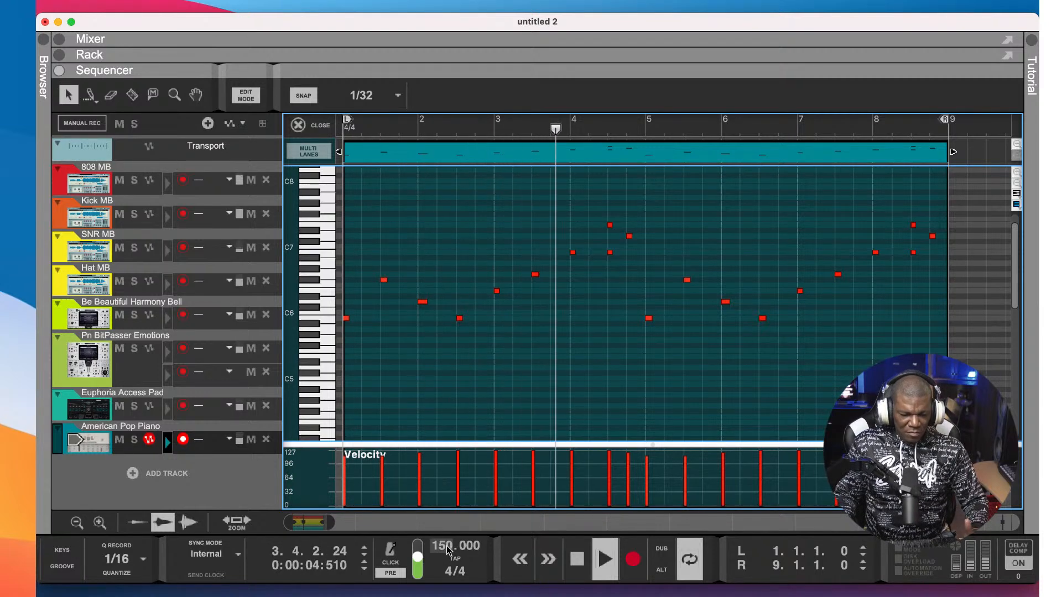
pyautogui.moveTo(444, 540); pyautogui.dragTo(446, 525)
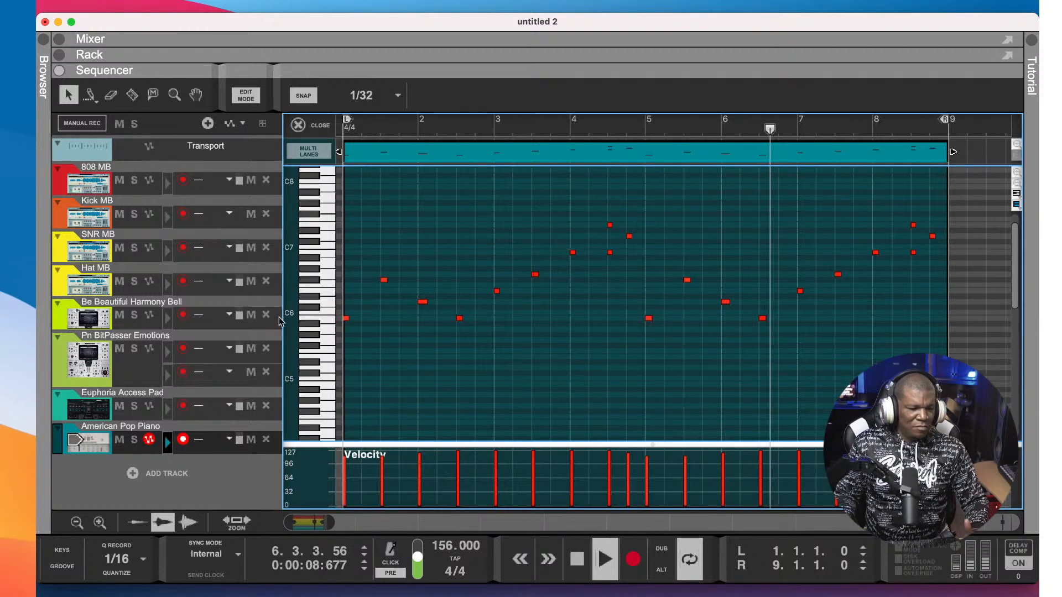
# - Check the mixer, close the piano clip editor and show the rack above the sequencer arrangement
pyautogui.click(60, 70)
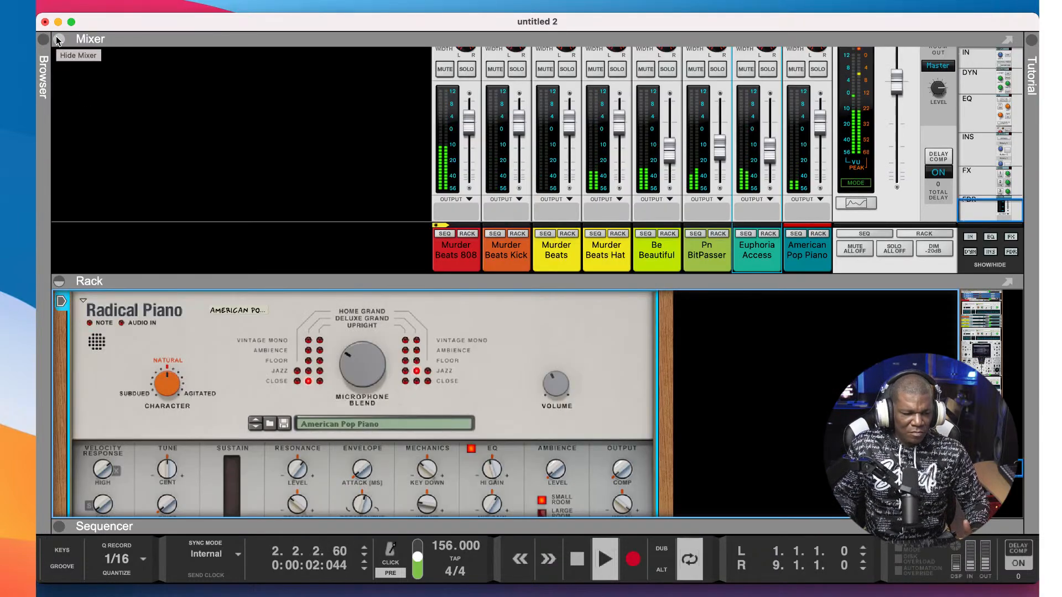
pyautogui.click(59, 281)
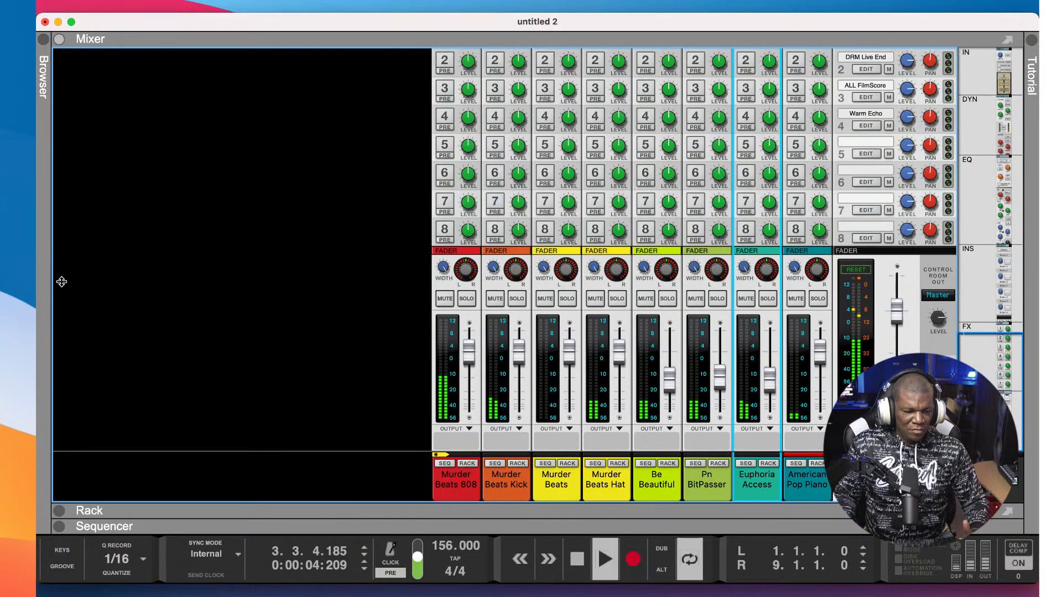
pyautogui.click(59, 40)
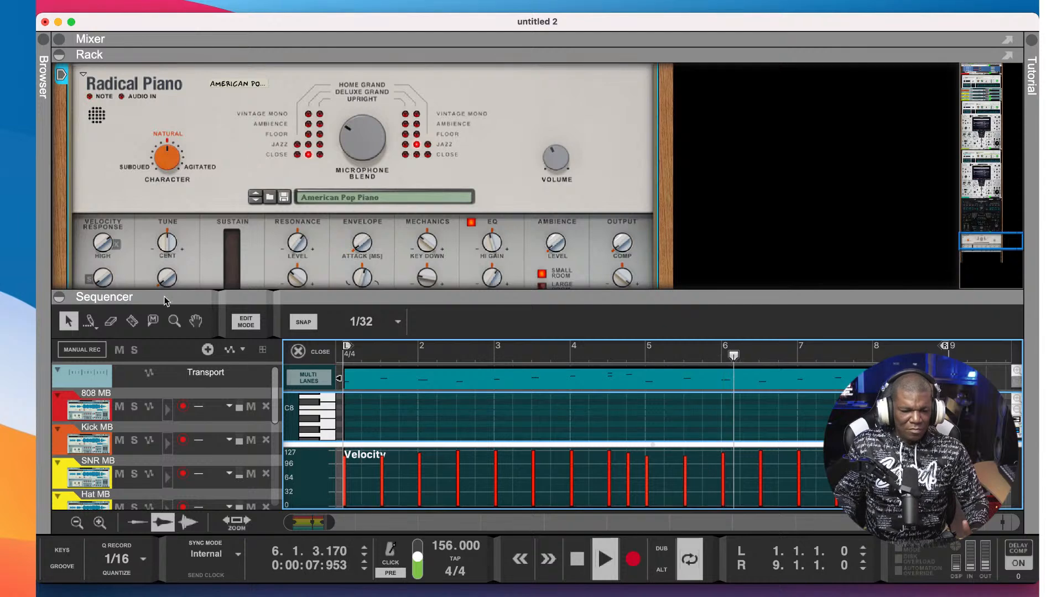
pyautogui.click(298, 353)
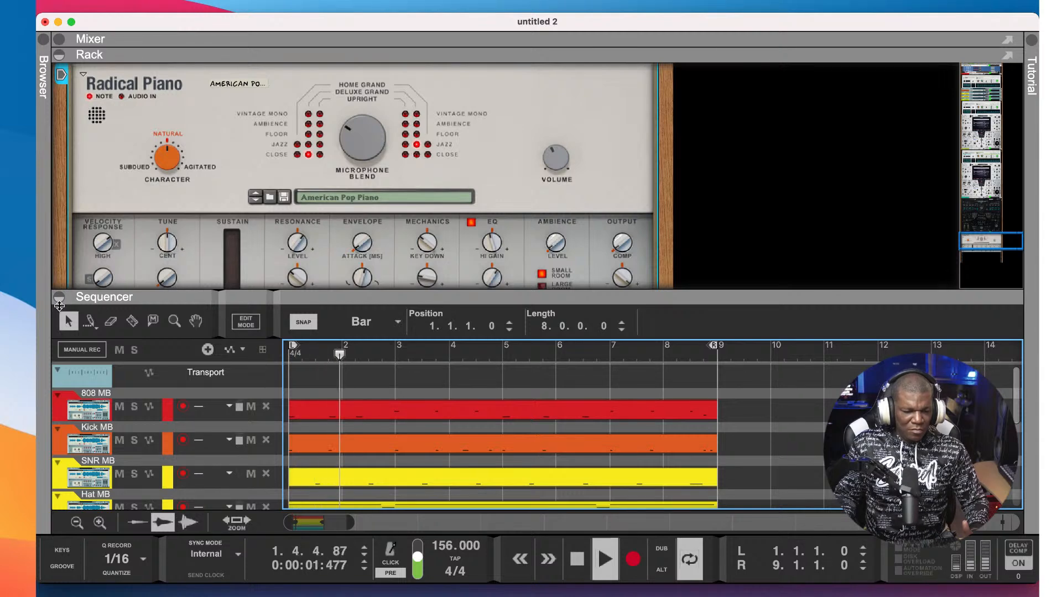
pyautogui.click(60, 299)
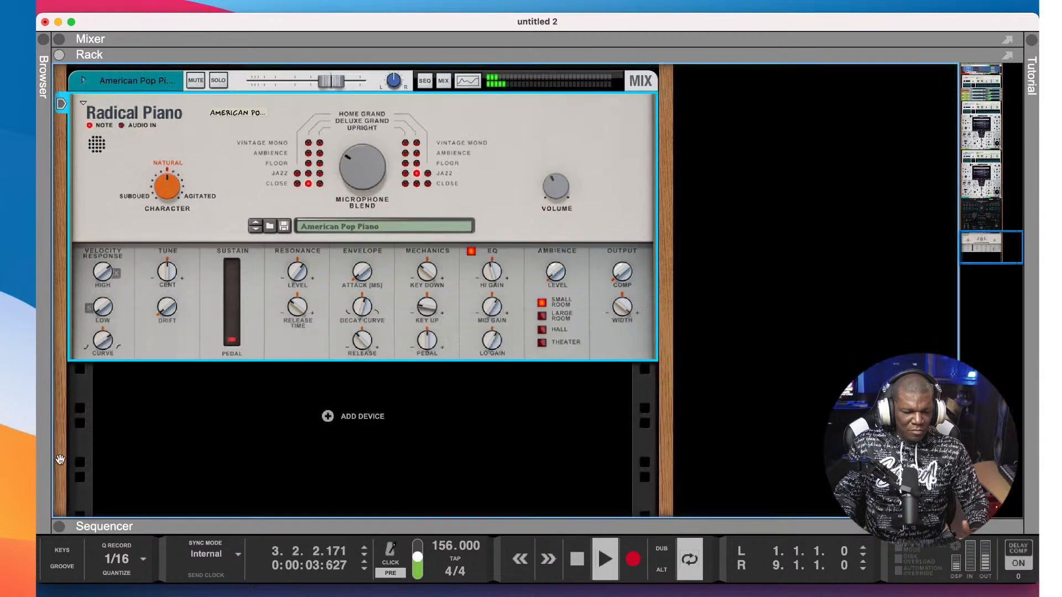
pyautogui.click(60, 527)
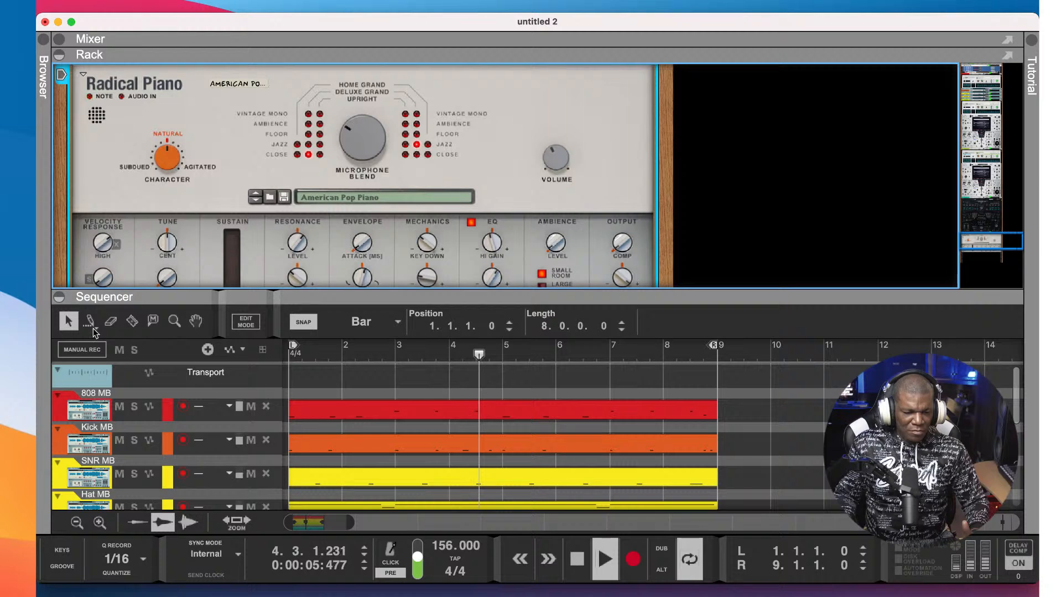
# - Collapse the rack so the sequencer fills the window, and return the stopped song position to the start
pyautogui.click(61, 299)
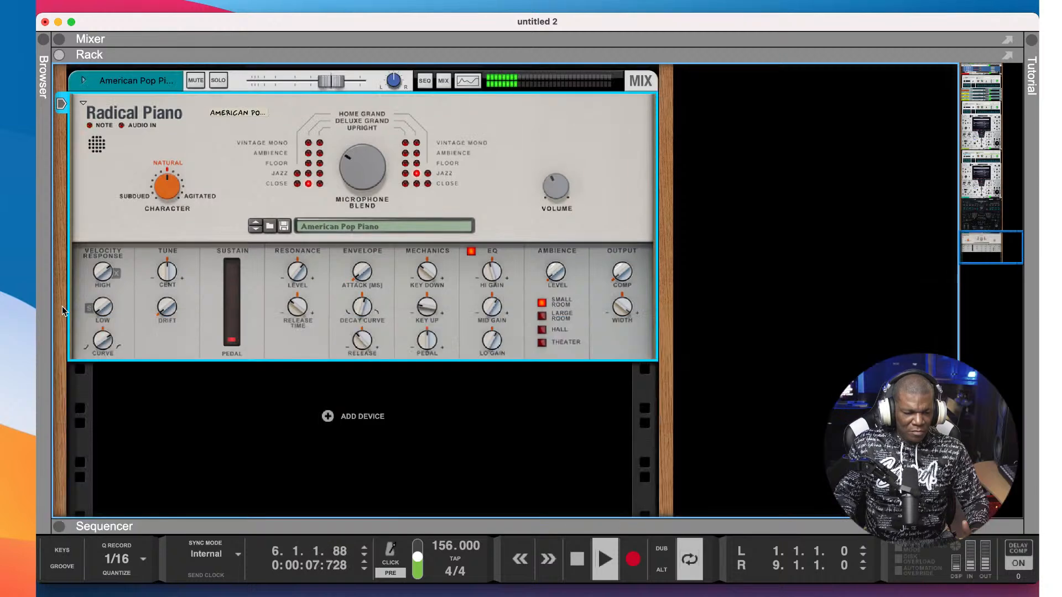
pyautogui.click(60, 528)
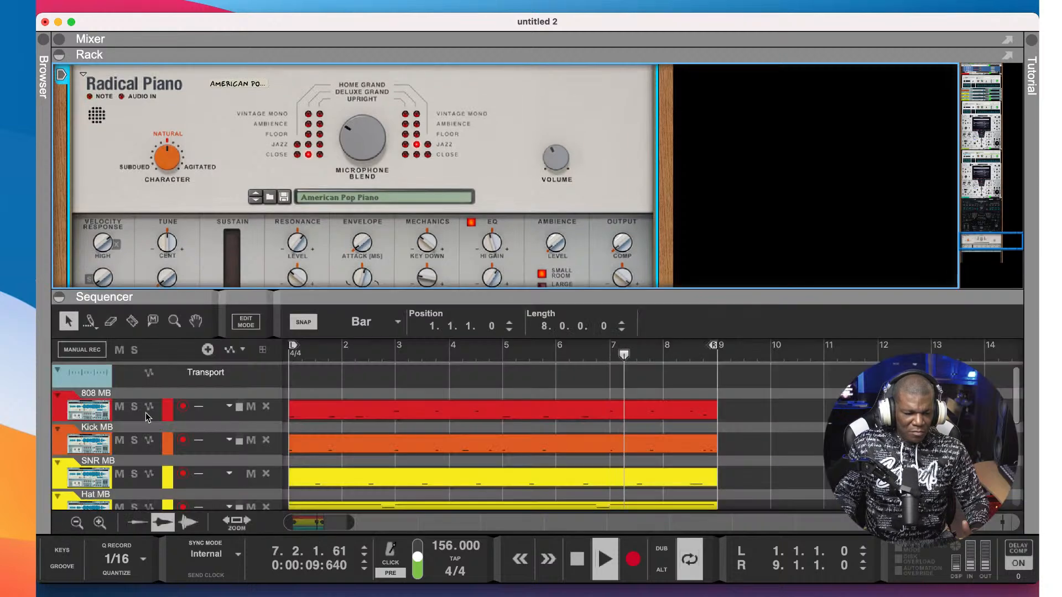
pyautogui.moveTo(250, 111); pyautogui.dragTo(249, 1)
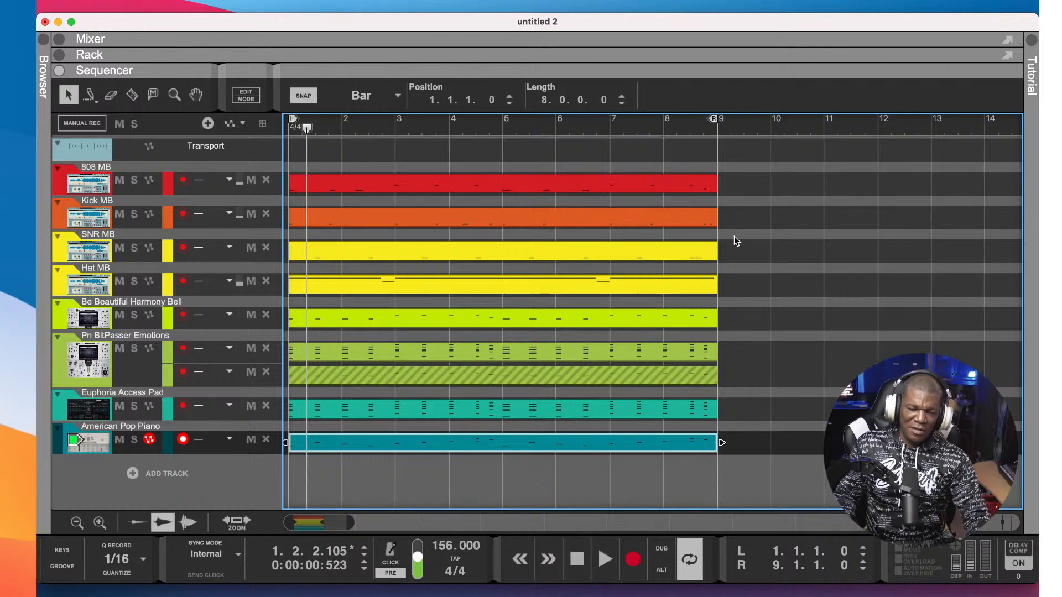
pyautogui.click(577, 563)
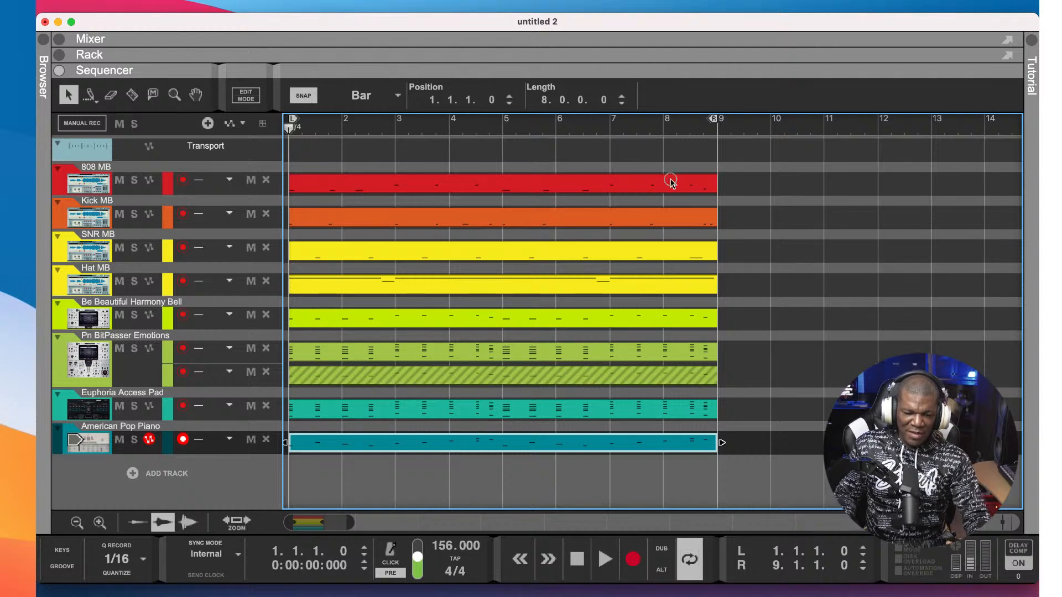
# - Move the 808, kick, snare and hat clips from bar 1 to bar 9
pyautogui.moveTo(778, 173); pyautogui.dragTo(524, 278)
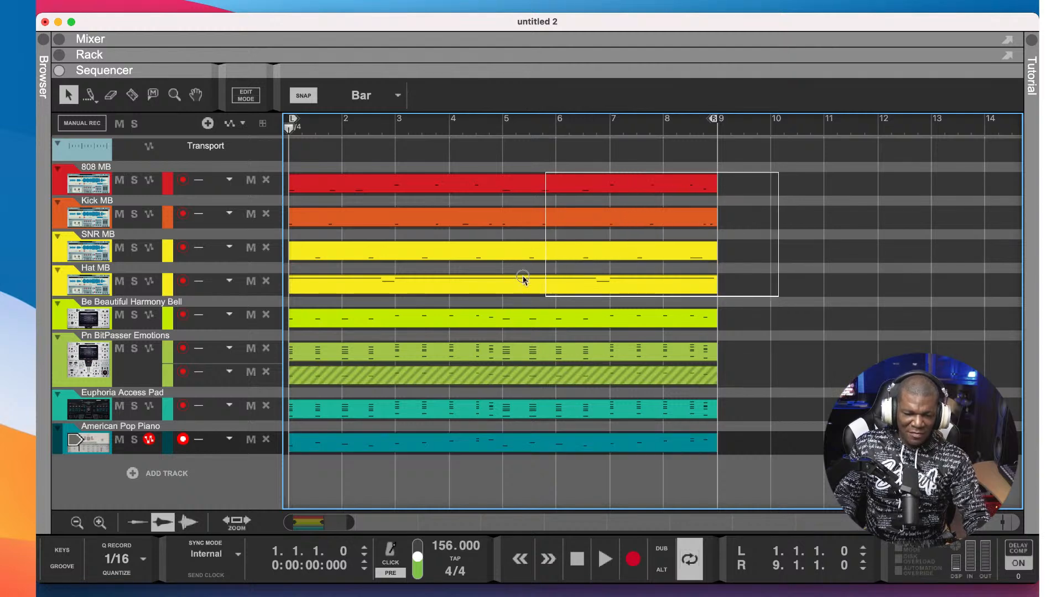
pyautogui.moveTo(380, 270); pyautogui.dragTo(247, 283)
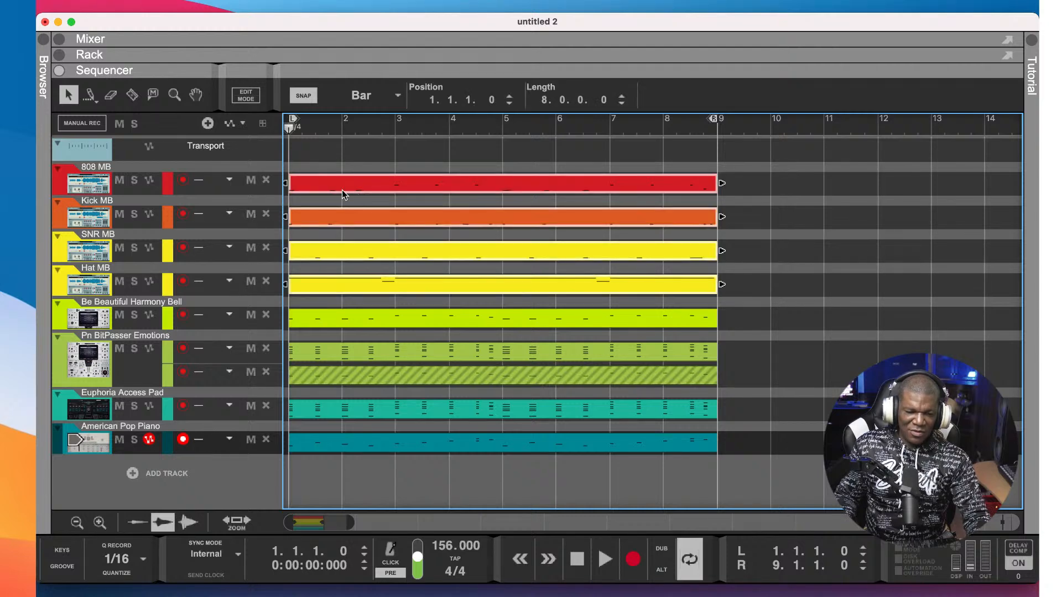
pyautogui.moveTo(342, 190); pyautogui.dragTo(757, 151)
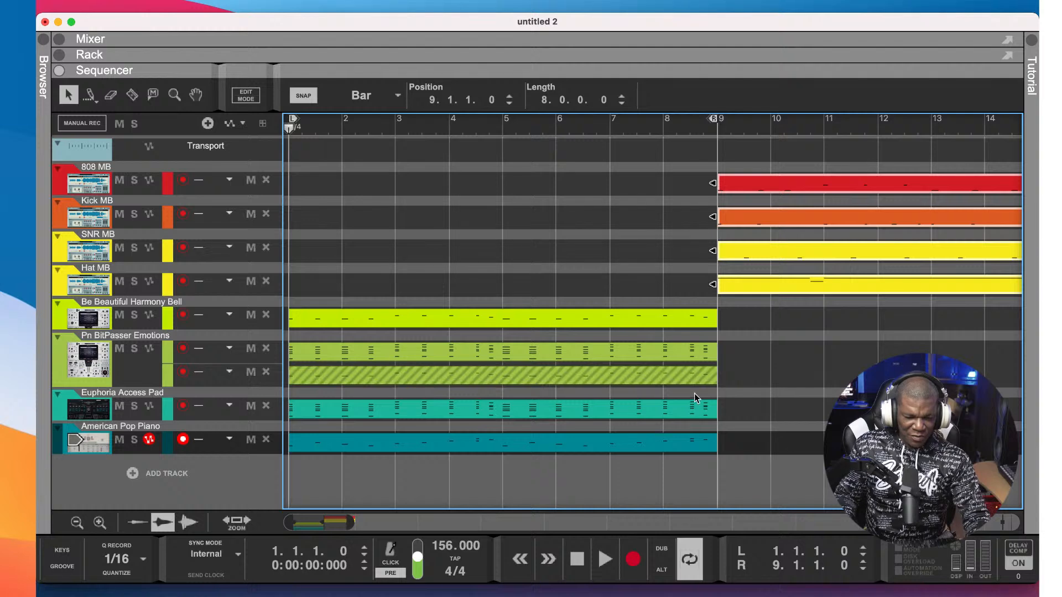
# - Move the Harmony Bell clip and both BitPasser Emotions clips from bar 1 to bar 9
pyautogui.click(794, 328)
pyautogui.moveTo(769, 308); pyautogui.dragTo(517, 383)
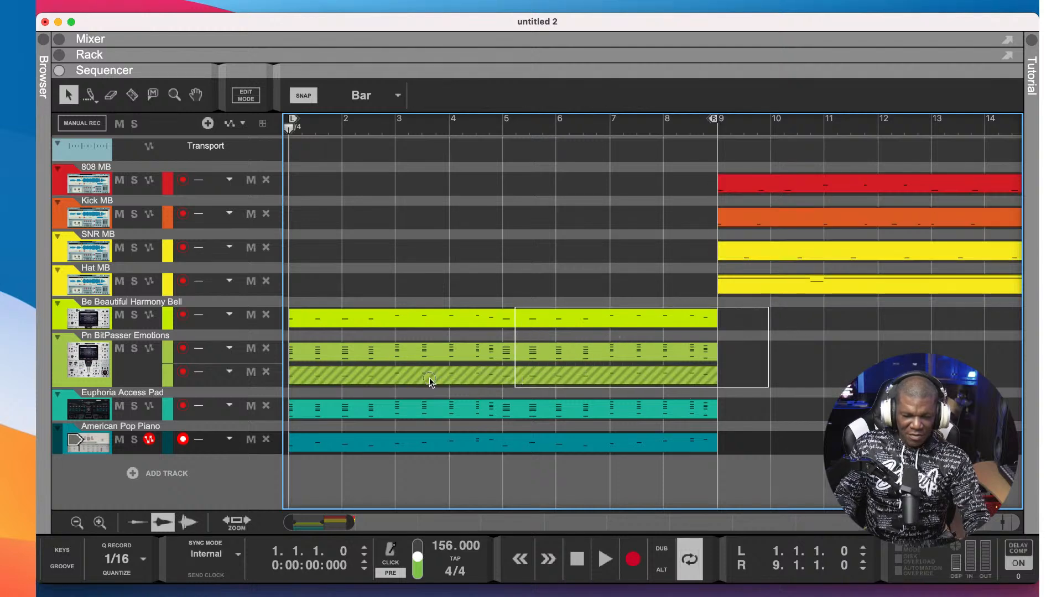
pyautogui.moveTo(431, 380); pyautogui.dragTo(260, 378)
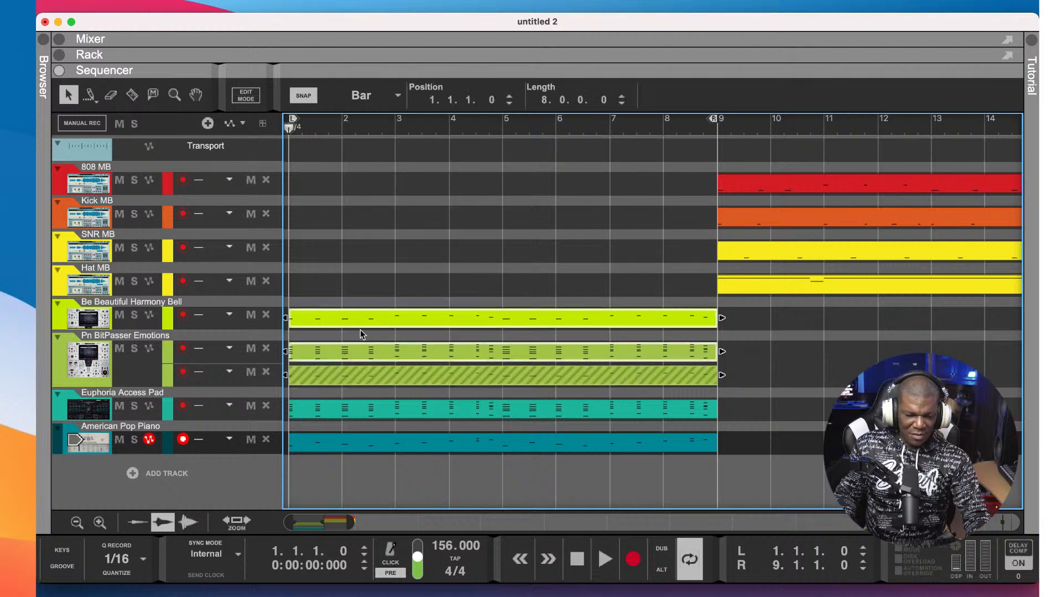
pyautogui.moveTo(360, 325); pyautogui.dragTo(773, 318)
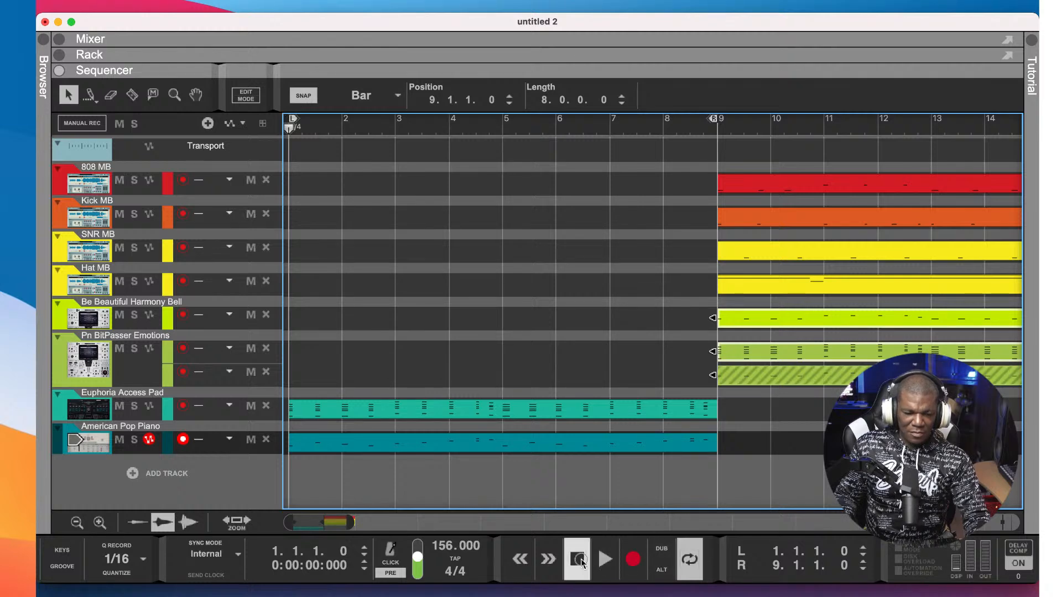
# - Play the pad and piano intro, and copy the Euphoria Access Pad and American Pop Piano clips to bar 9
pyautogui.click(612, 561)
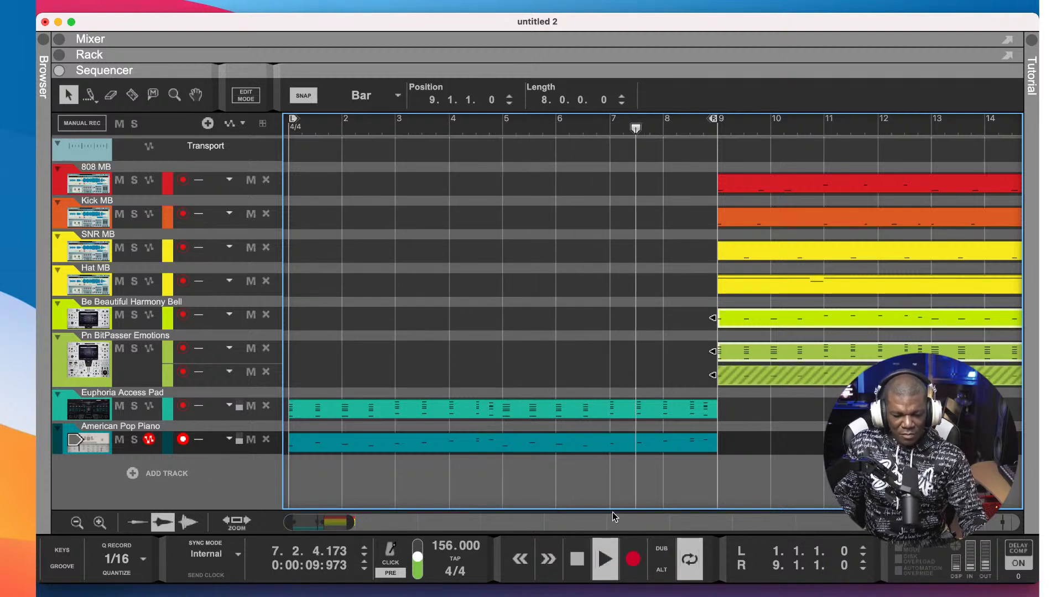
pyautogui.moveTo(564, 460); pyautogui.dragTo(558, 405)
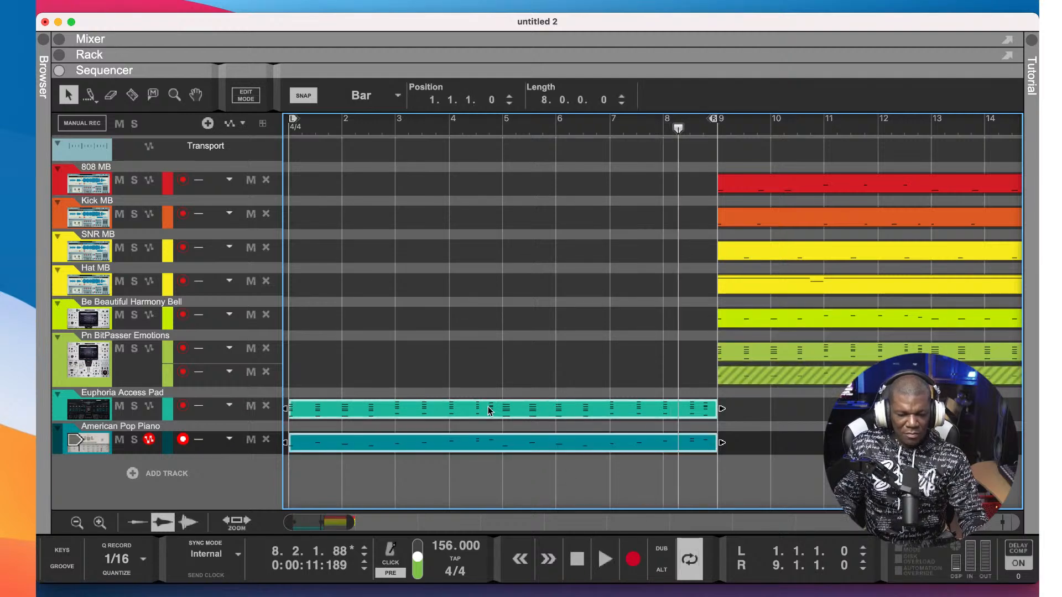
pyautogui.moveTo(637, 411); pyautogui.dragTo(960, 415)
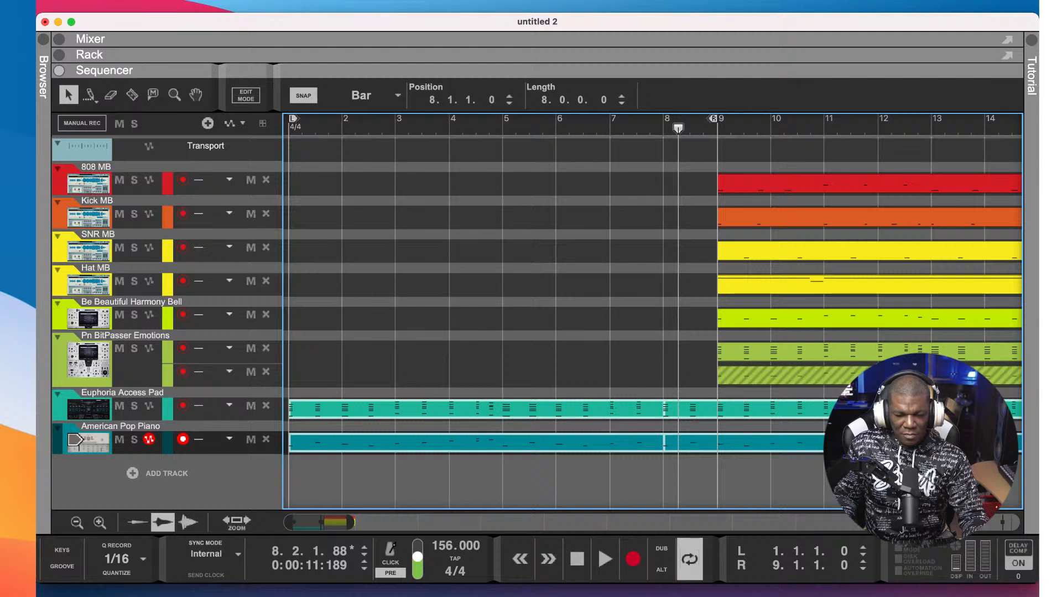
pyautogui.moveTo(1037, 415); pyautogui.dragTo(1036, 415)
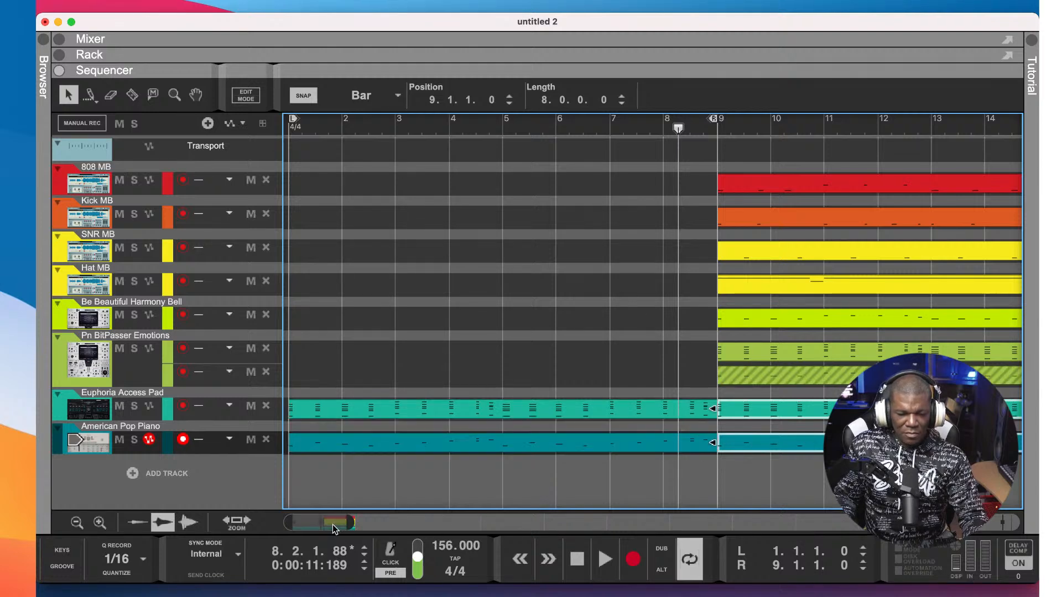
# - Copy the drum, 808, bell and BitPasser Emotions clips from bar 9 to bars 17 and 25, leaving out pad and piano
pyautogui.moveTo(333, 524); pyautogui.dragTo(362, 523)
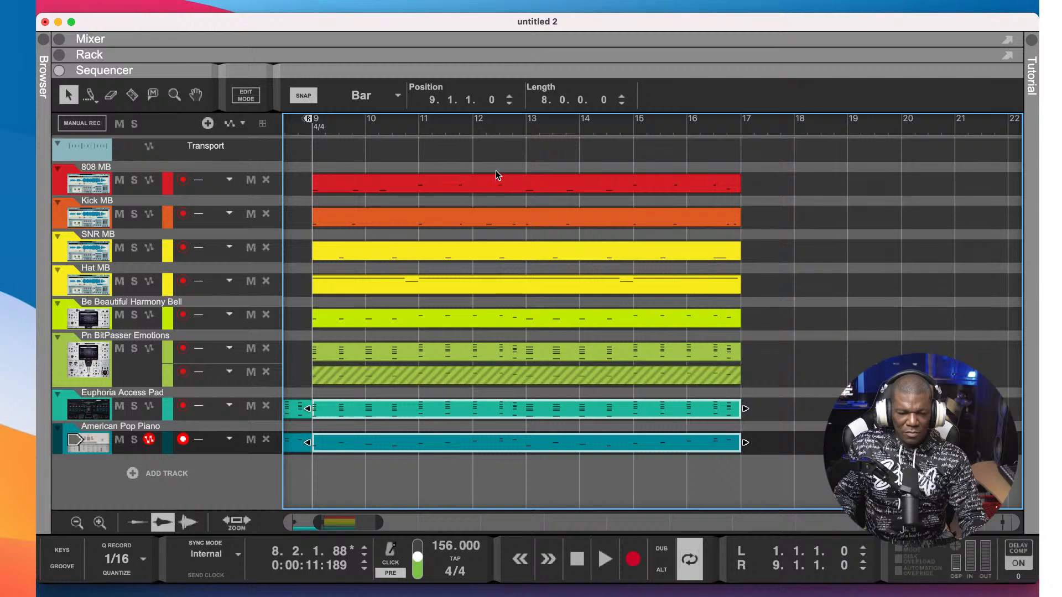
pyautogui.moveTo(495, 171); pyautogui.dragTo(488, 376)
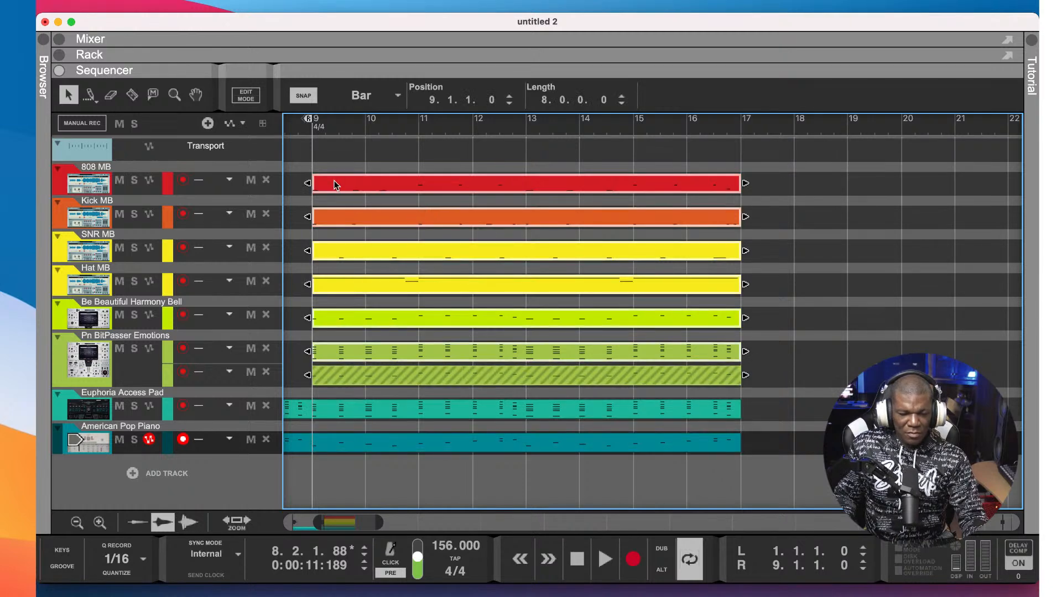
pyautogui.moveTo(335, 185); pyautogui.dragTo(767, 208)
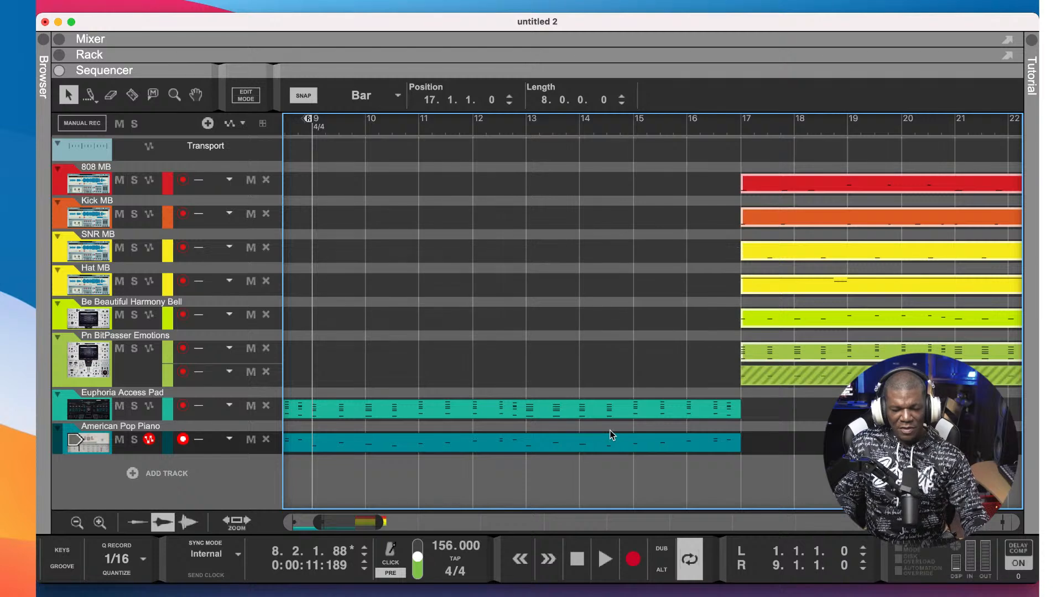
pyautogui.press('super+z')
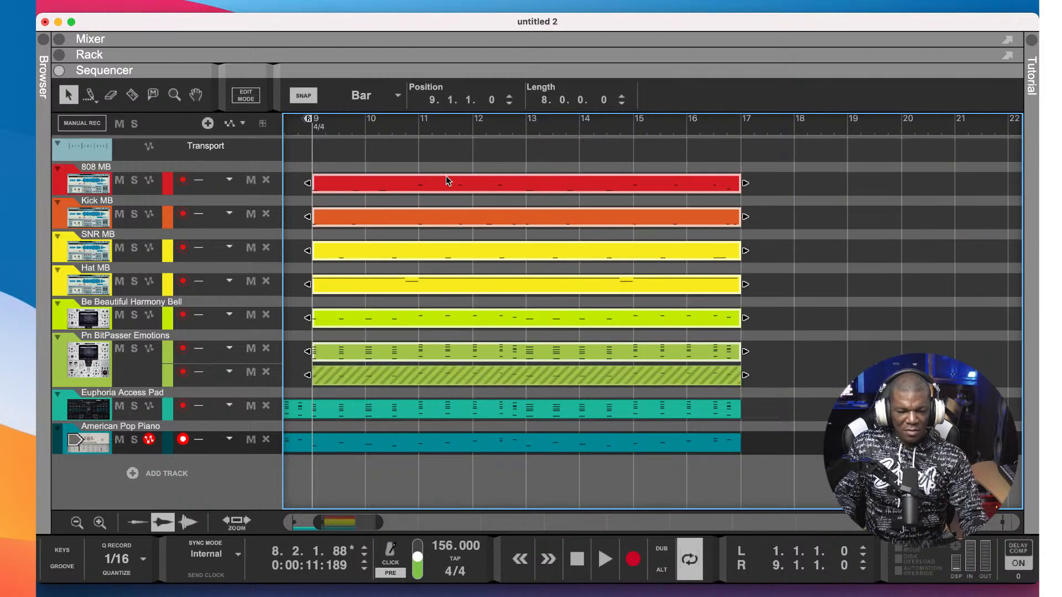
pyautogui.moveTo(521, 183); pyautogui.dragTo(888, 190)
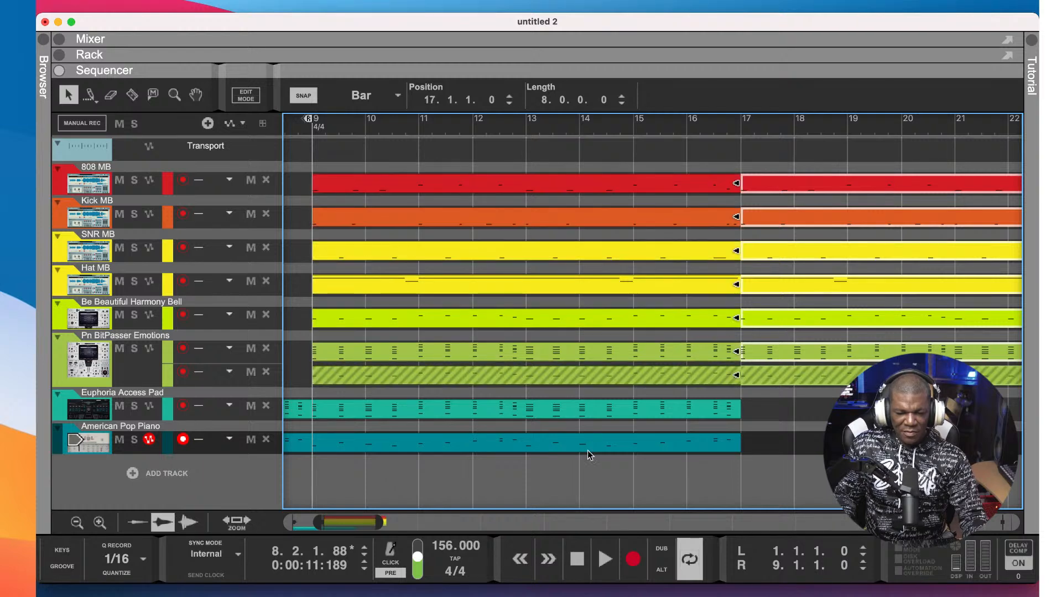
pyautogui.moveTo(363, 522); pyautogui.dragTo(395, 522)
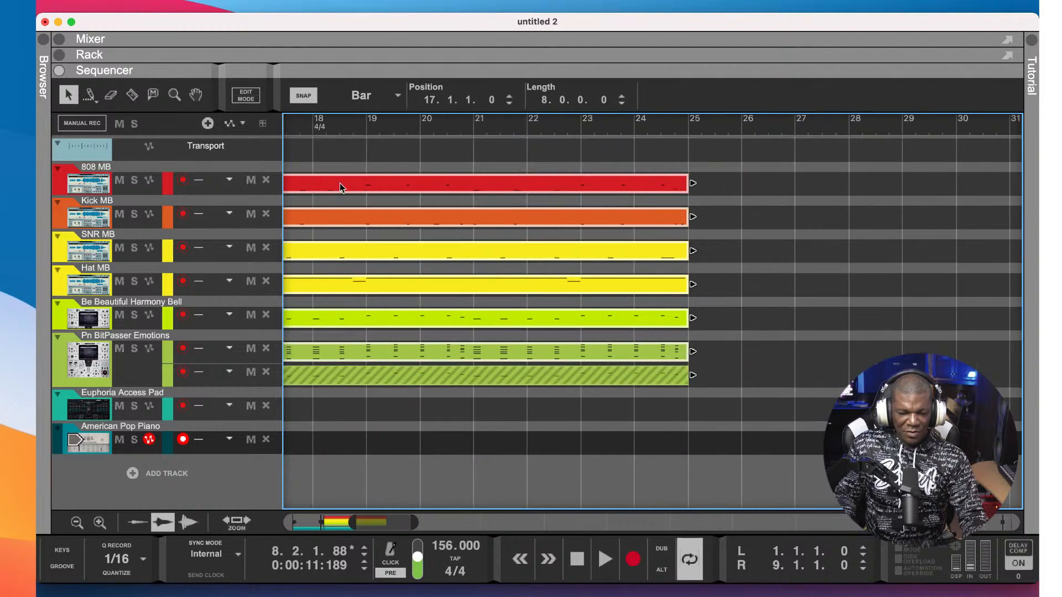
pyautogui.moveTo(339, 184); pyautogui.dragTo(782, 191)
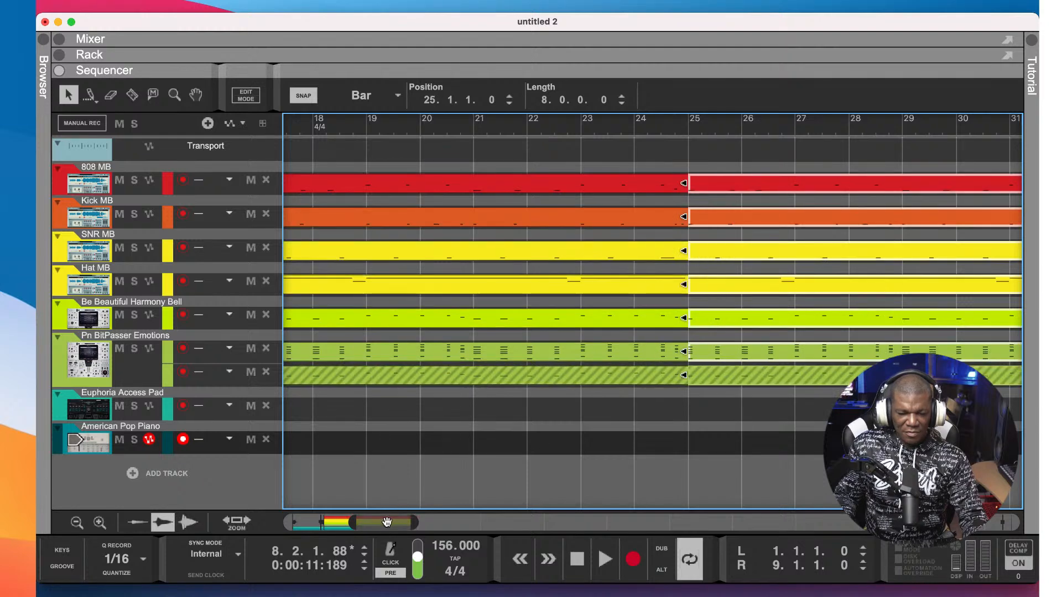
# - Copy the clips of all tracks, including pad and piano, from bar 9 to bar 33
pyautogui.moveTo(387, 522); pyautogui.dragTo(290, 509)
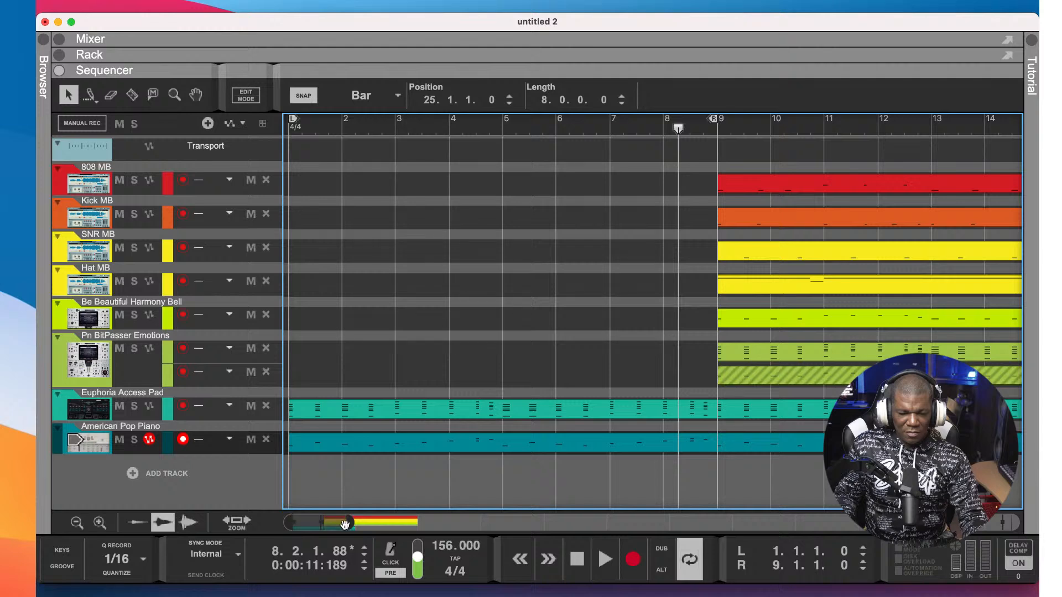
pyautogui.moveTo(352, 522); pyautogui.dragTo(484, 531)
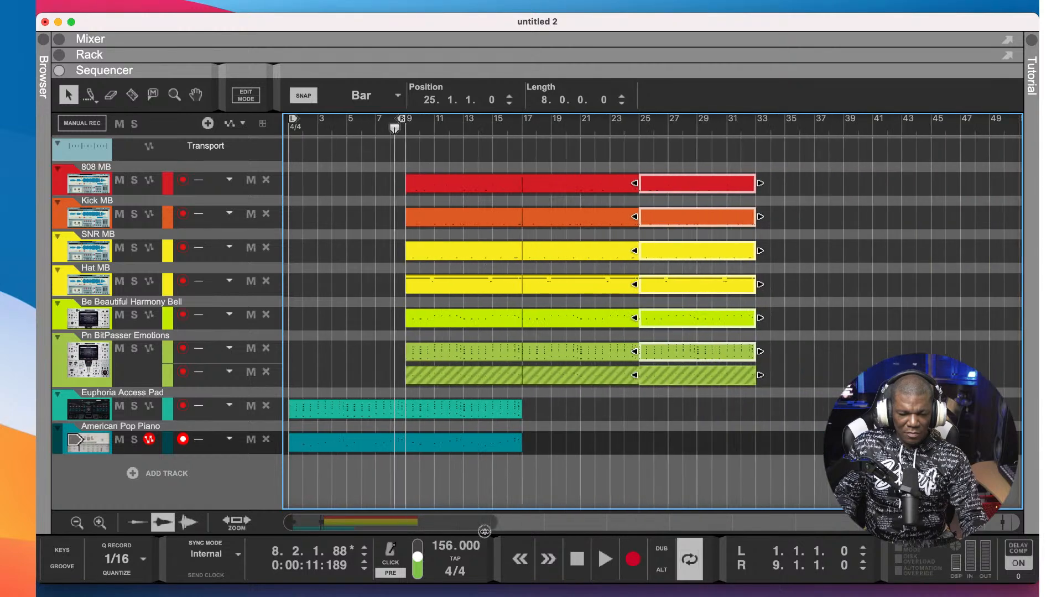
pyautogui.click(437, 155)
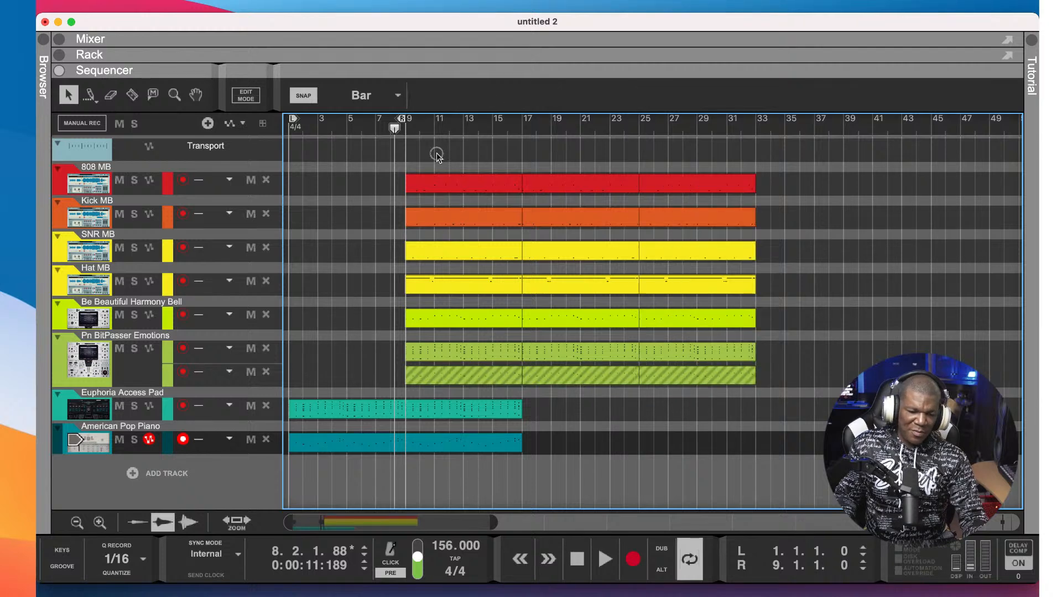
pyautogui.moveTo(455, 489); pyautogui.dragTo(457, 486)
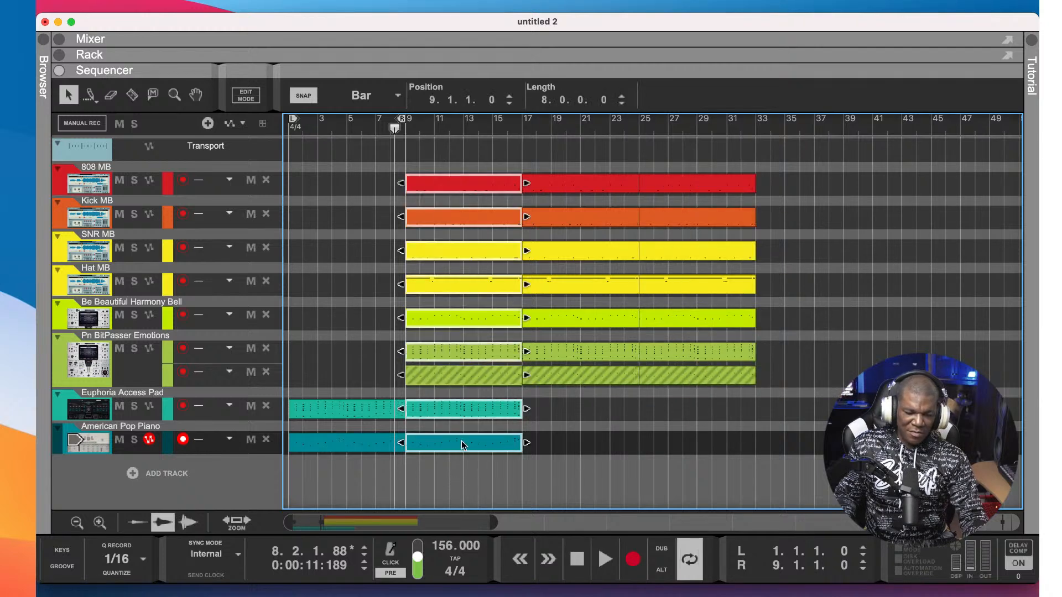
pyautogui.moveTo(434, 445); pyautogui.dragTo(786, 419)
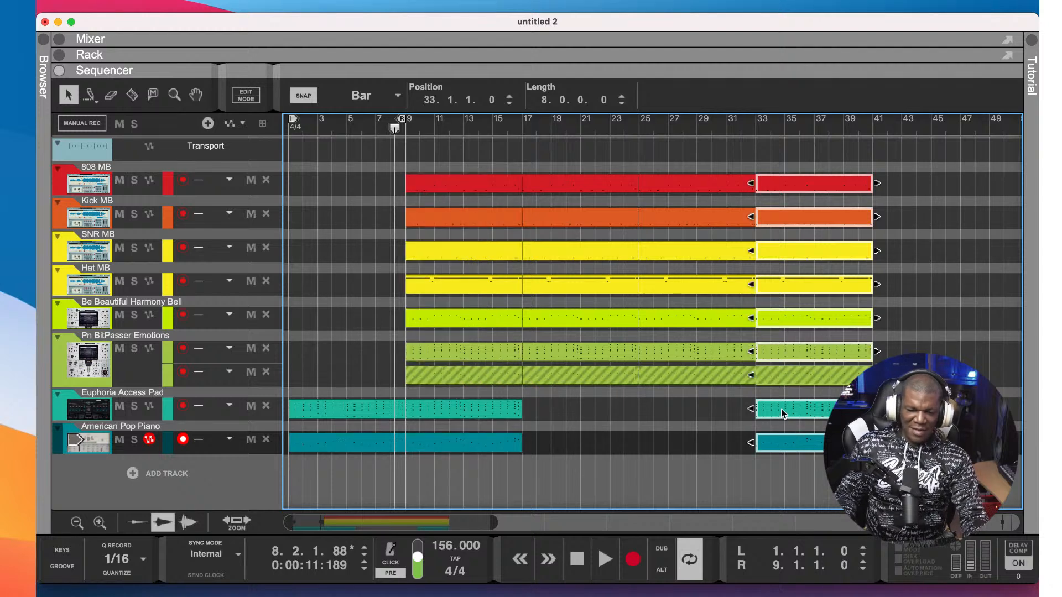
# - Copy the drum, 808, bell and BitPasser Emotions clips of bars 17 to 32 to bar 41
pyautogui.click(662, 416)
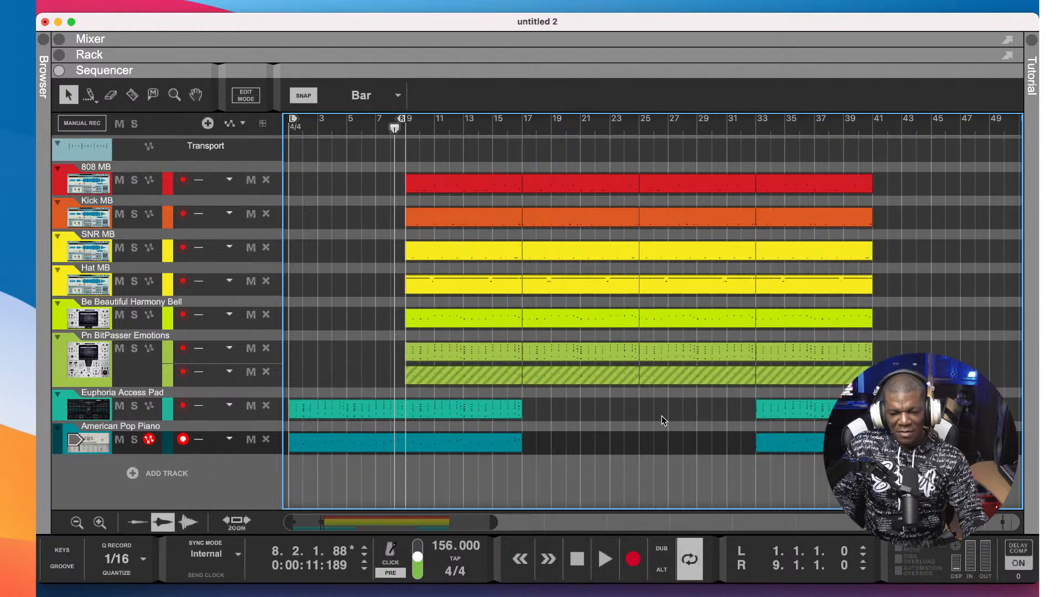
pyautogui.moveTo(537, 402); pyautogui.dragTo(699, 193)
pyautogui.moveTo(554, 179); pyautogui.dragTo(901, 182)
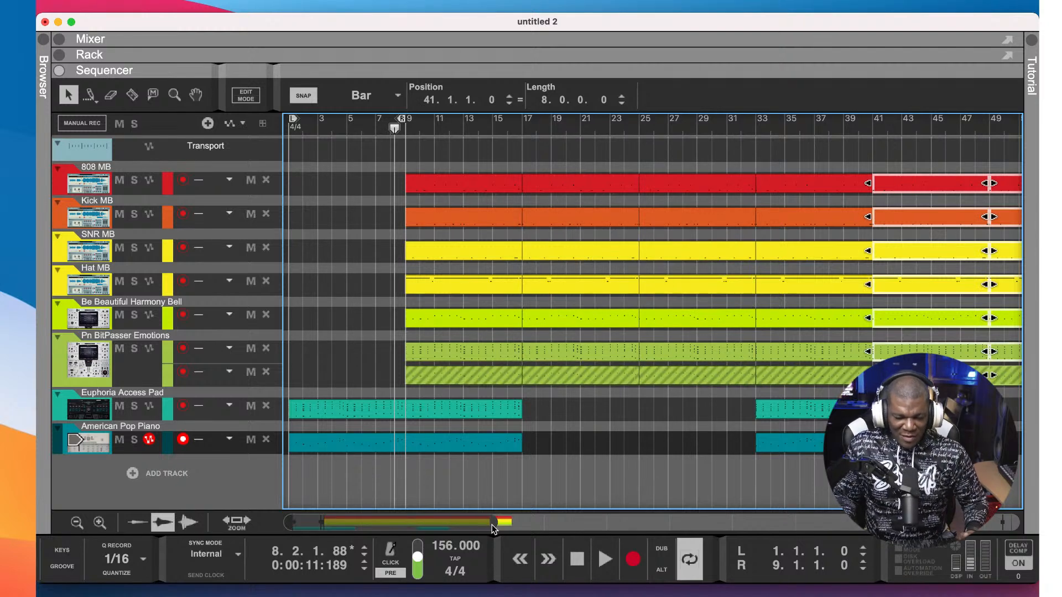
pyautogui.moveTo(514, 521); pyautogui.dragTo(518, 522)
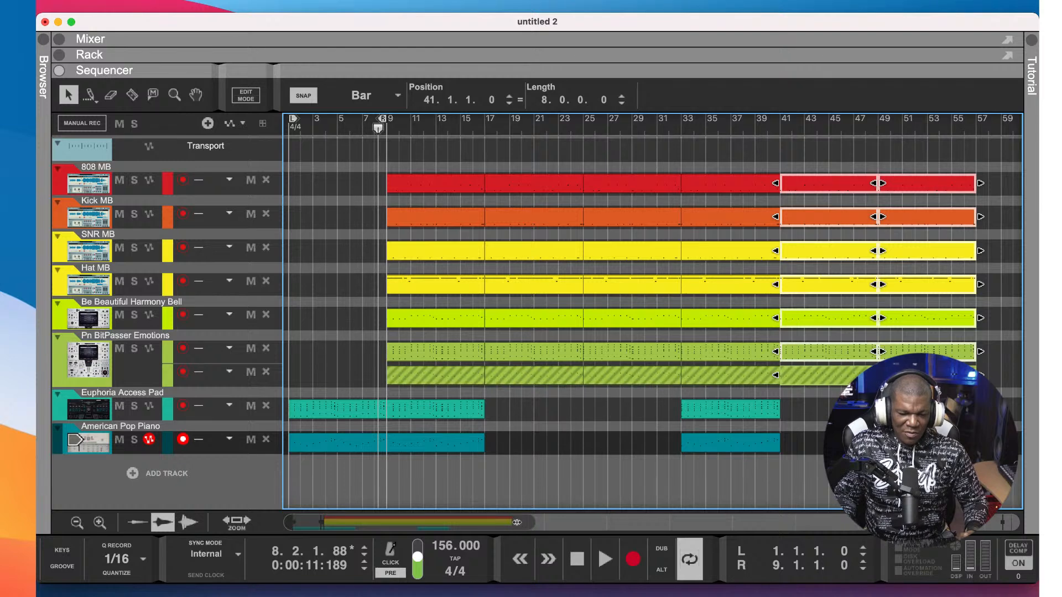
# - Play the arrangement from the start and turn off looping so playback continues past bar 9
pyautogui.click(565, 555)
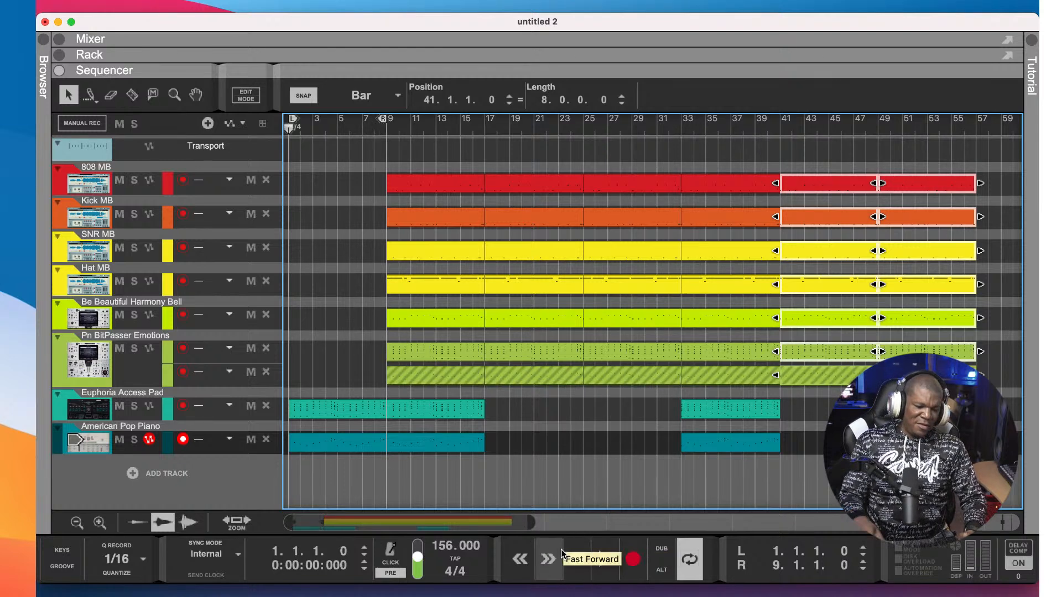
pyautogui.press('space')
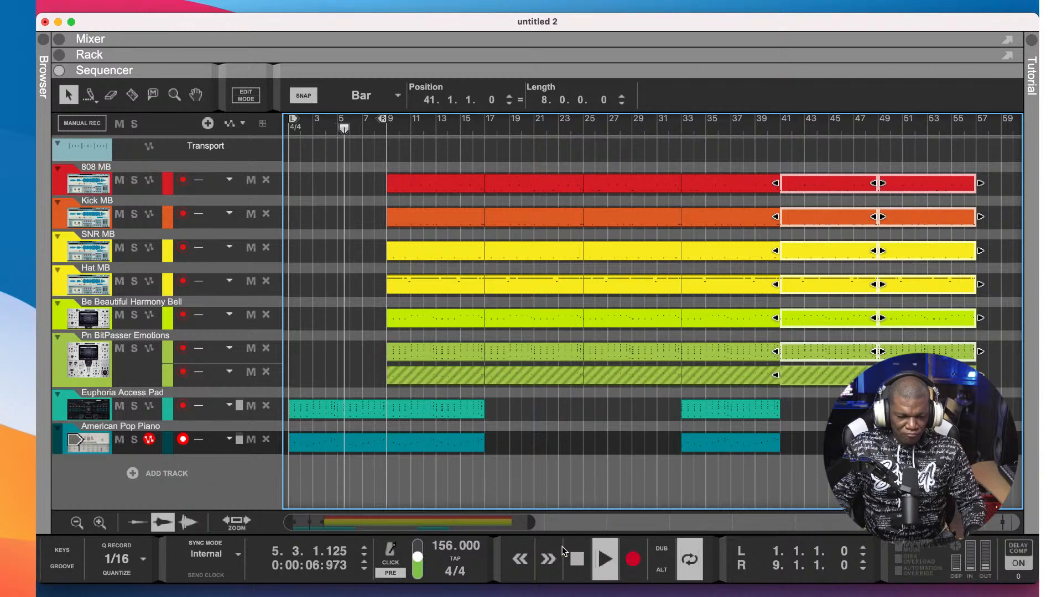
pyautogui.click(693, 565)
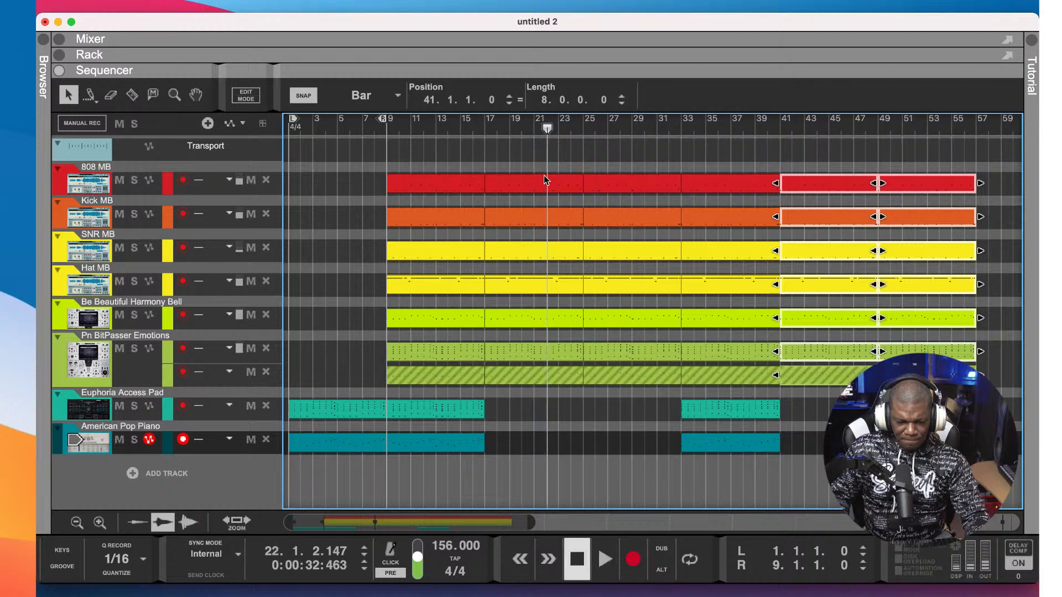
# - Split the 808 clip that starts at bar 17 at bar 23 with the Razor tool
pyautogui.moveTo(530, 159); pyautogui.dragTo(539, 437)
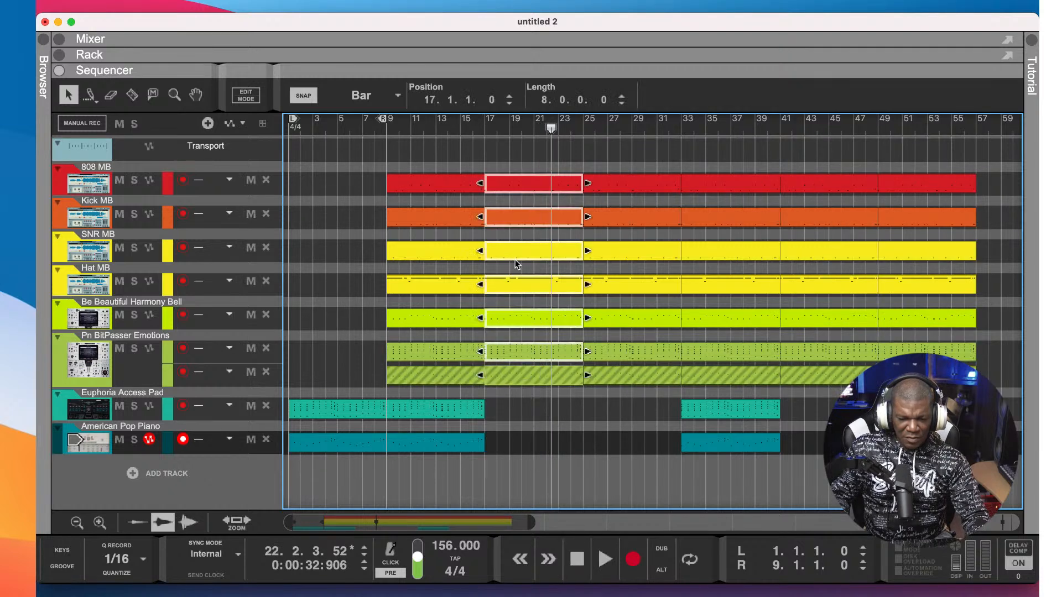
pyautogui.click(561, 131)
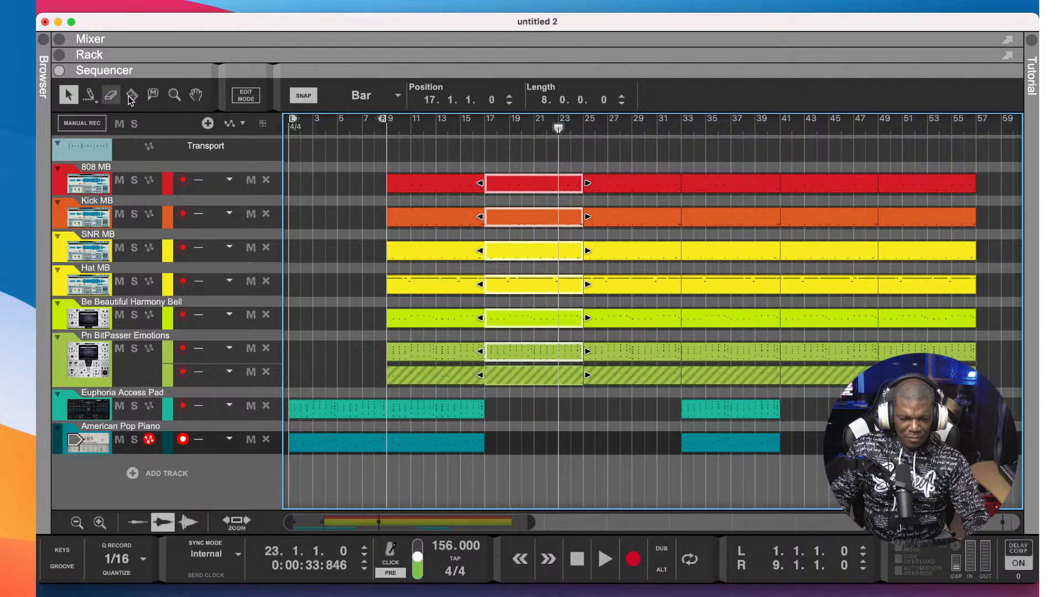
pyautogui.press('r')
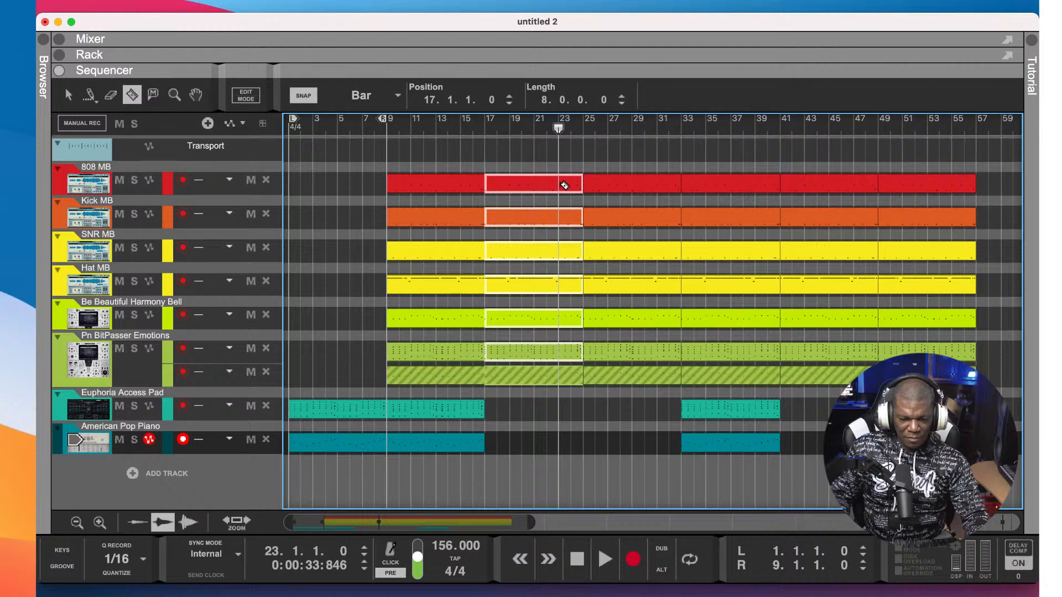
pyautogui.click(560, 178)
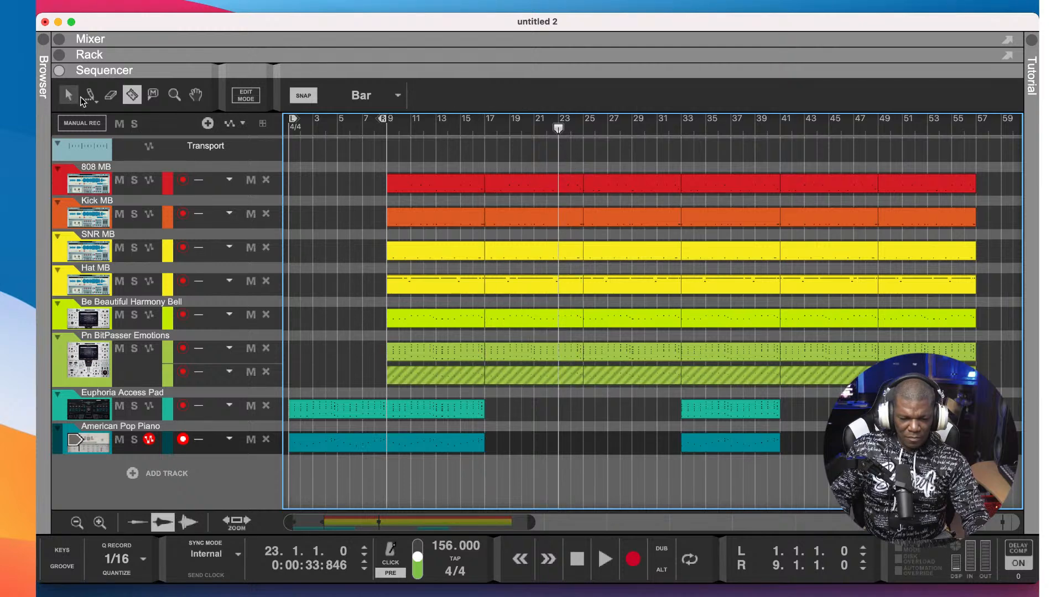
pyautogui.click(79, 97)
pyautogui.moveTo(574, 300); pyautogui.dragTo(569, 392)
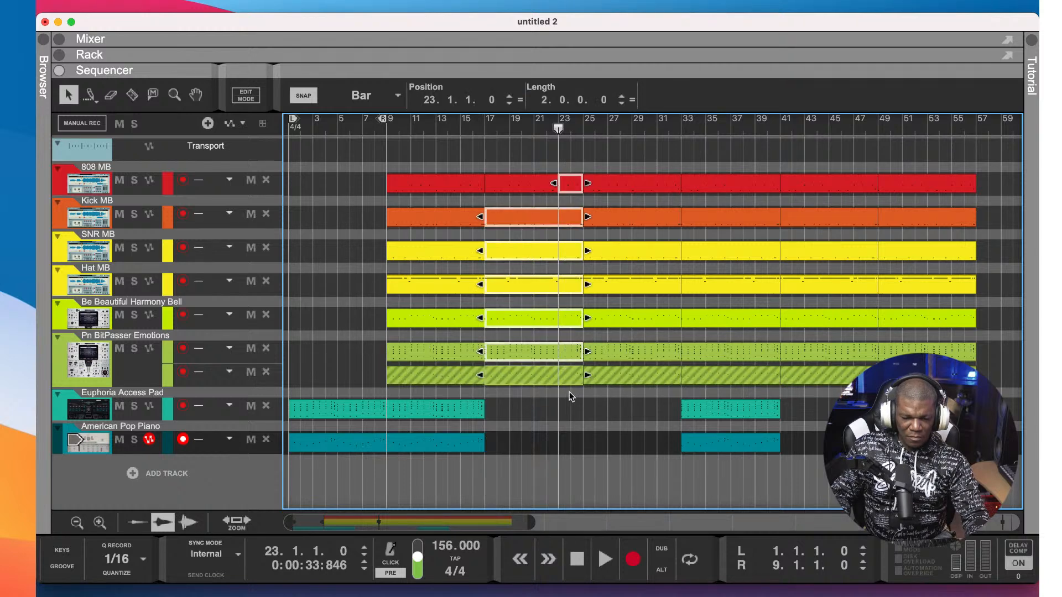
pyautogui.click(570, 394)
pyautogui.click(574, 184)
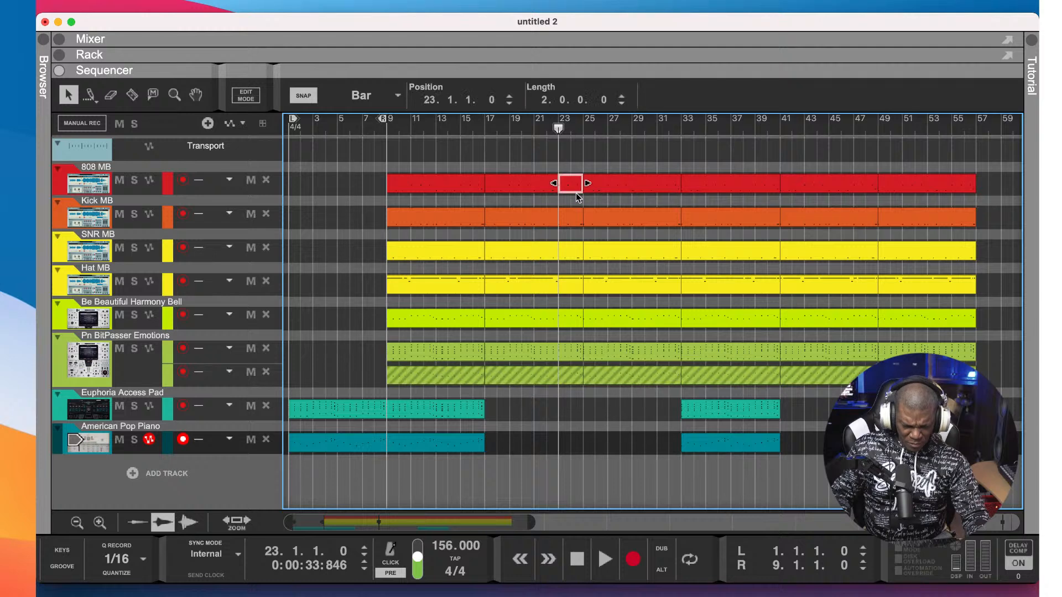
# - Split the kick, snare, hat, bell and BitPasser Emotions clips starting at bar 17 at bar 23
pyautogui.click(577, 222)
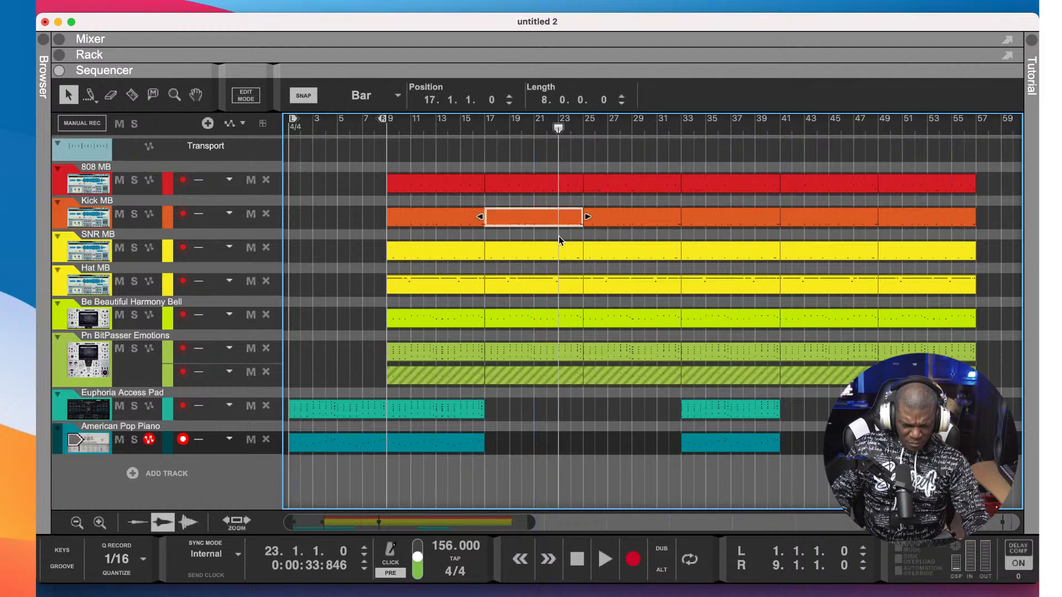
pyautogui.click(557, 409)
pyautogui.moveTo(549, 285); pyautogui.dragTo(551, 209)
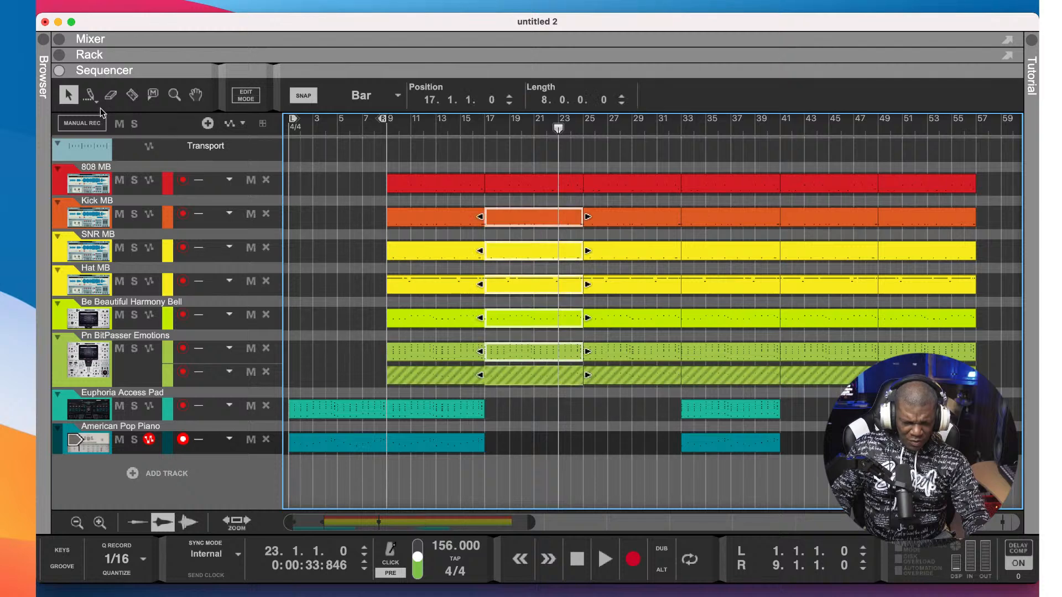
pyautogui.click(131, 96)
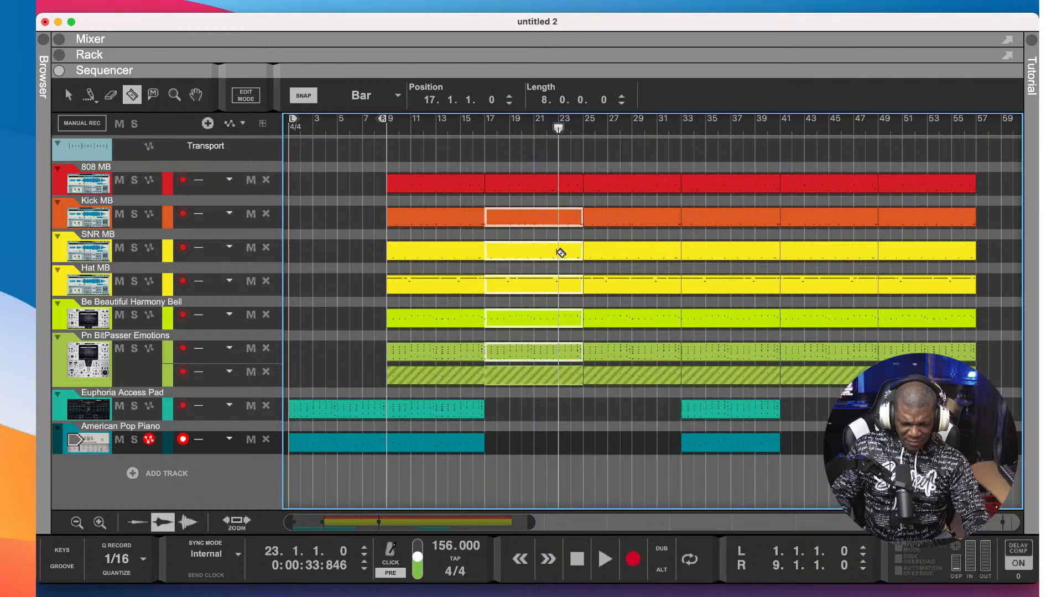
pyautogui.click(561, 250)
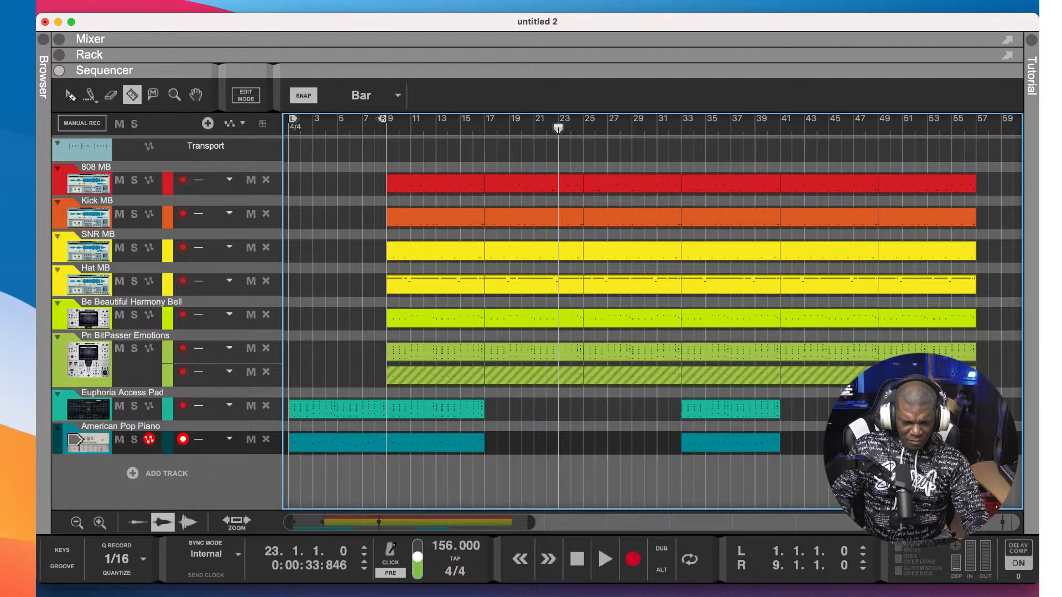
pyautogui.click(69, 96)
pyautogui.click(555, 216)
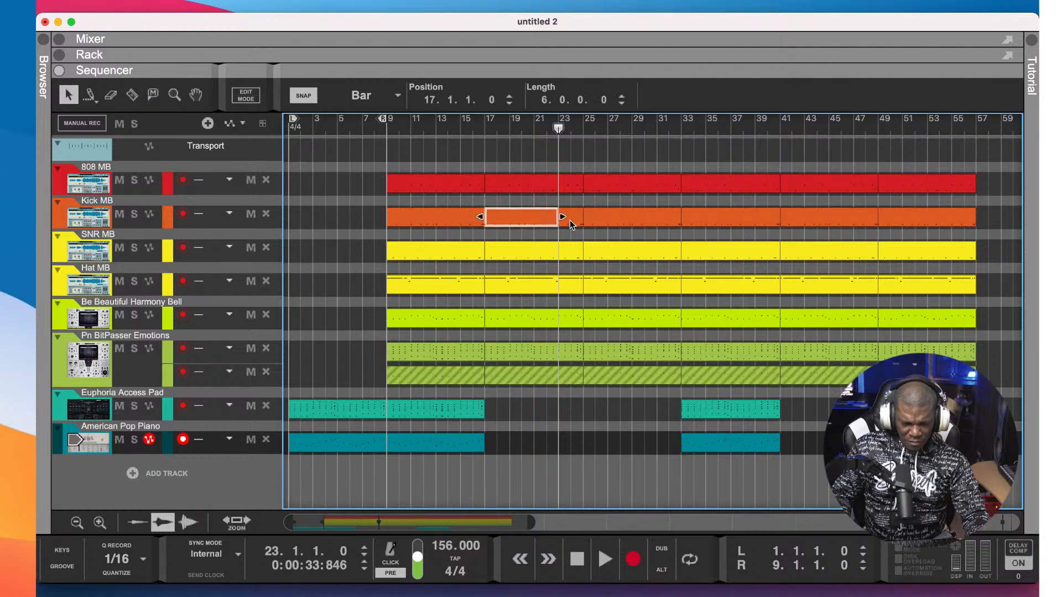
pyautogui.click(571, 224)
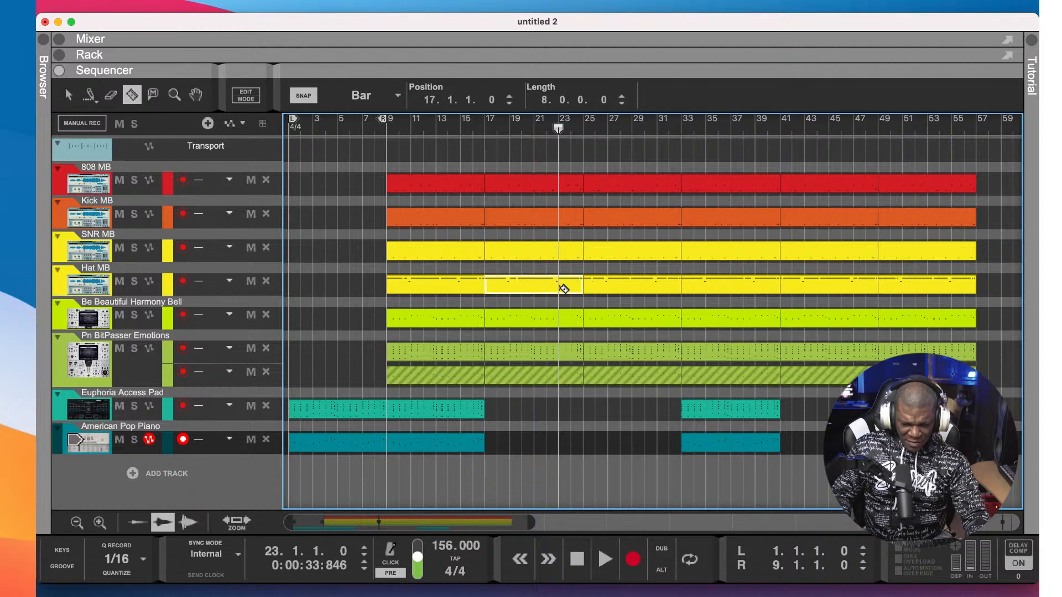
pyautogui.click(561, 317)
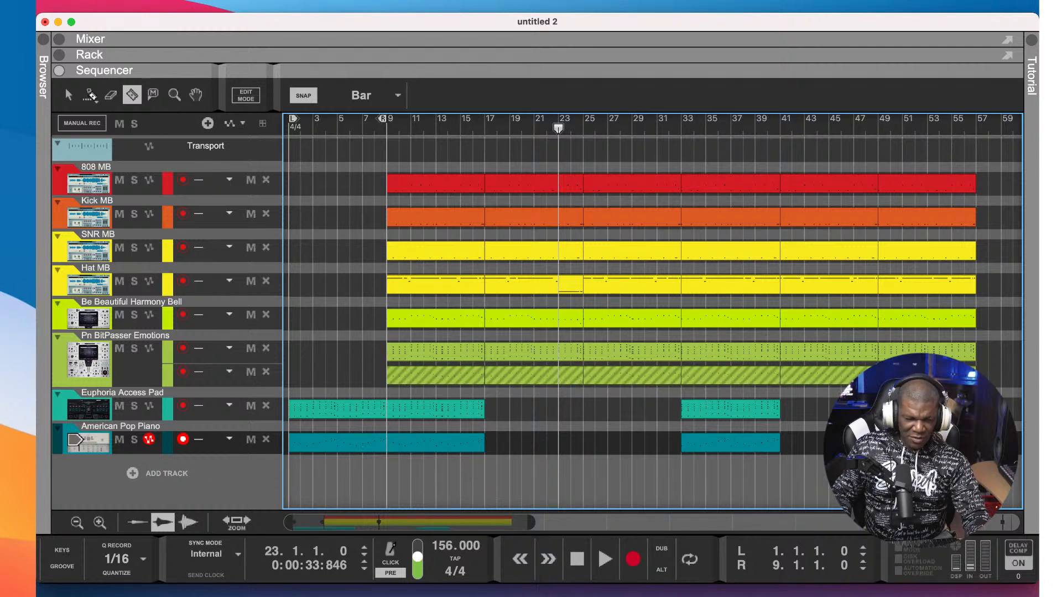
# - Delete the drum, 808, bell and BitPasser Emotions clips between bars 23 and 25, and play the arrangement from the start
pyautogui.click(69, 94)
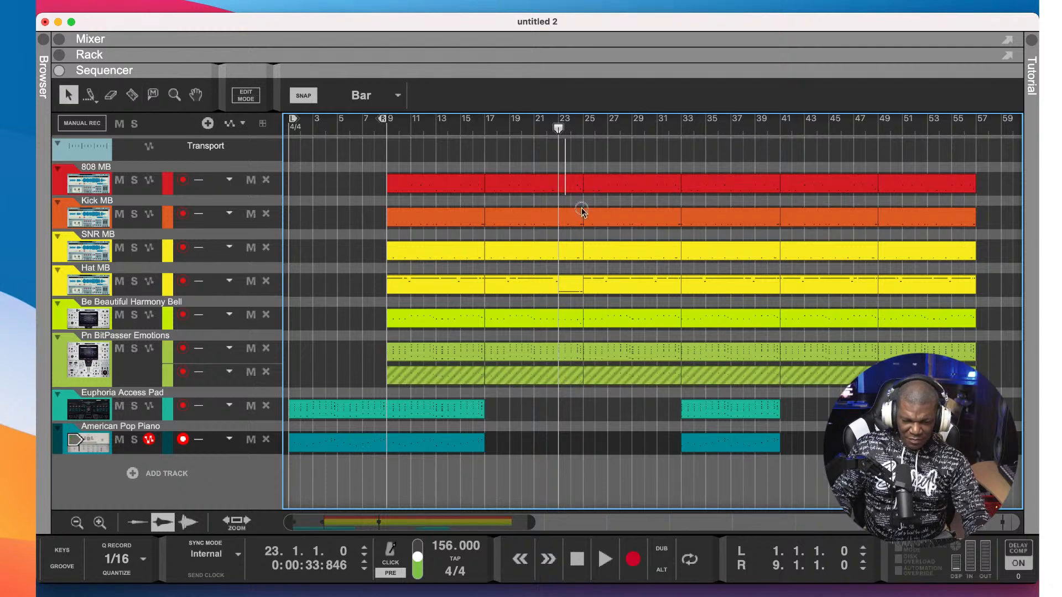
pyautogui.moveTo(571, 391); pyautogui.dragTo(574, 393)
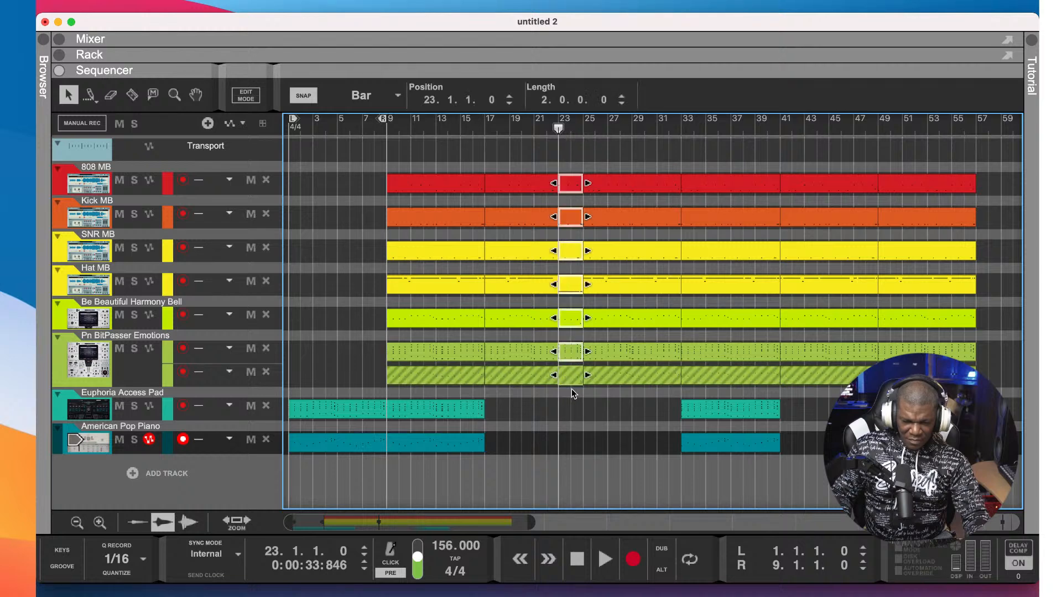
pyautogui.press('Delete')
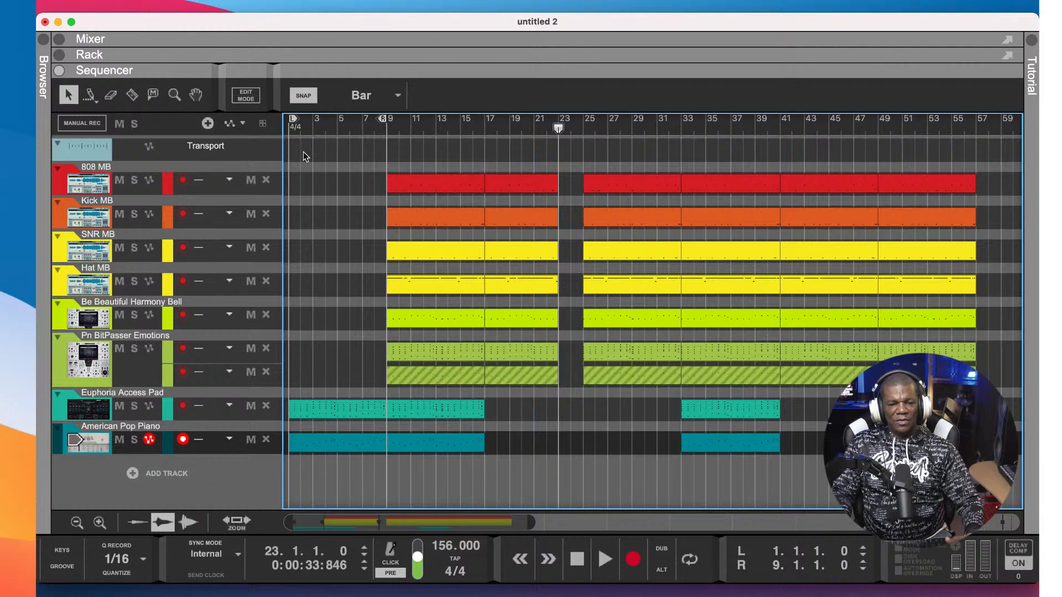
pyautogui.hotkey('shift', 'Return')
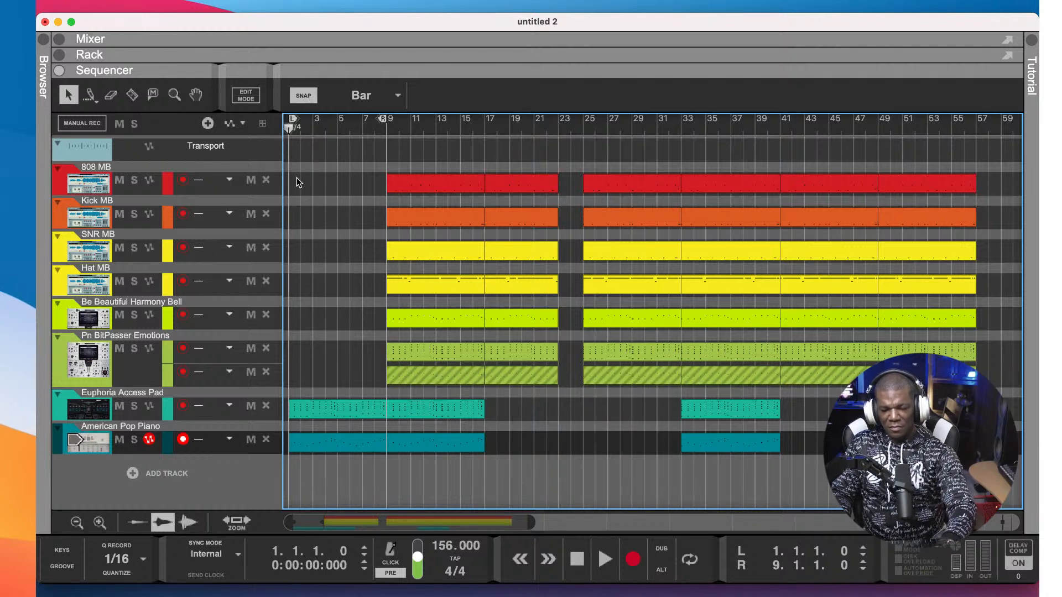
pyautogui.press('space')
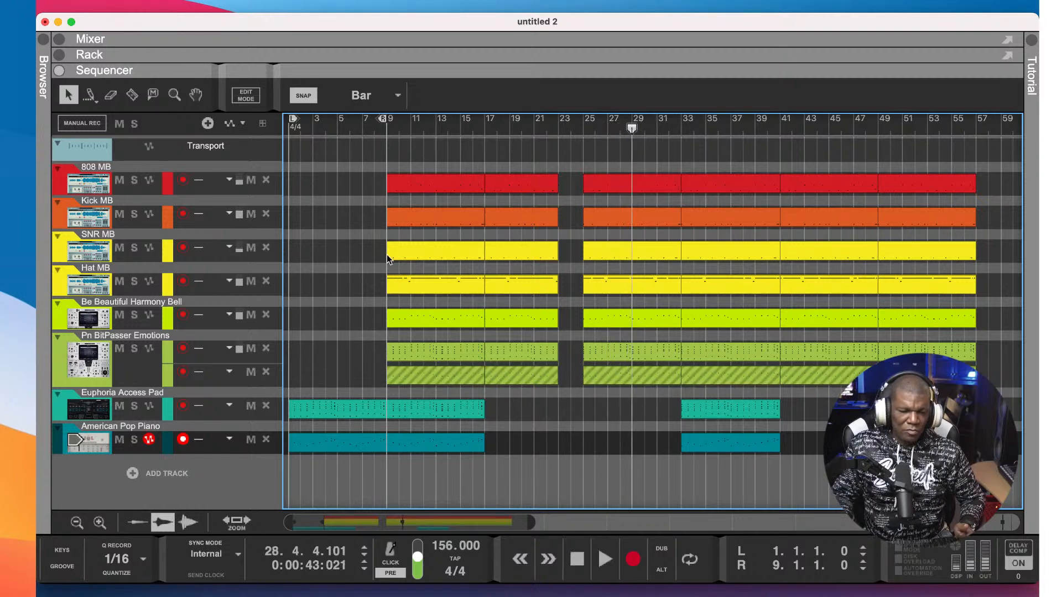
# - Set the audio buffer size to 256 samples in the preferences and restart playback from bar 1
pyautogui.click(80, 7)
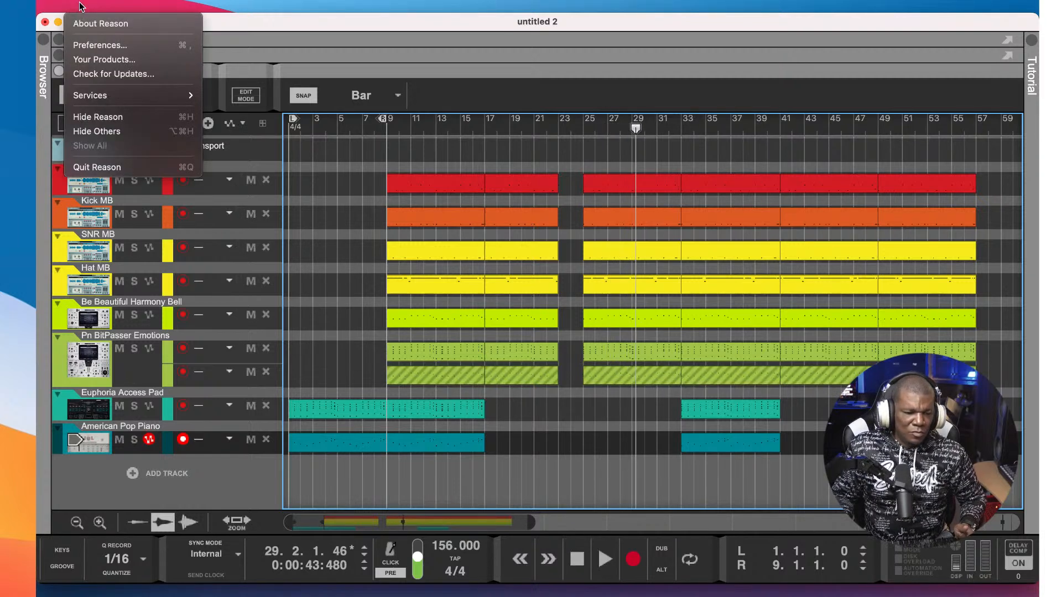
pyautogui.click(103, 46)
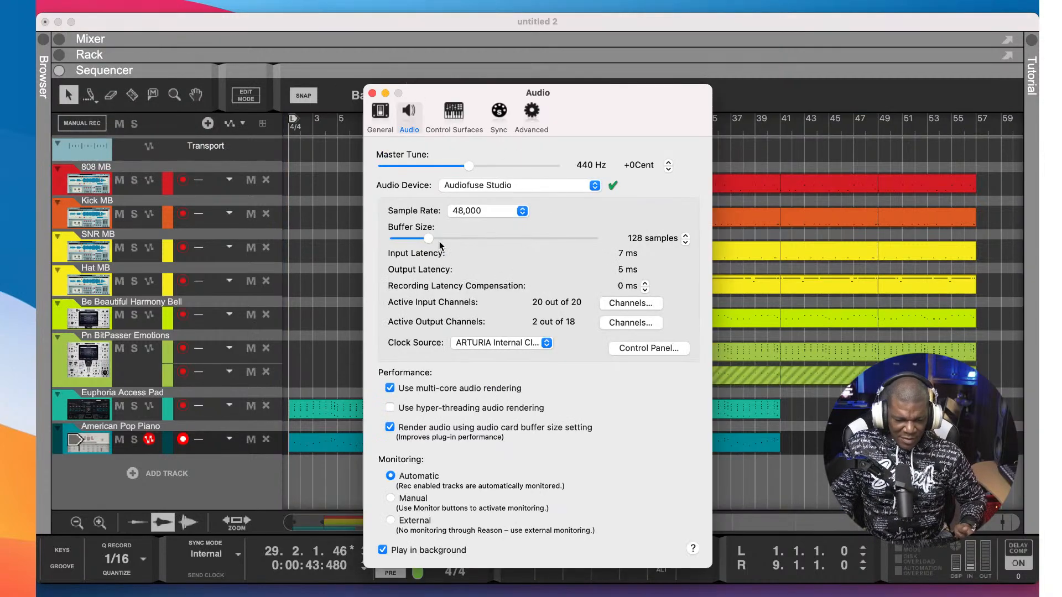
pyautogui.moveTo(429, 238); pyautogui.dragTo(437, 239)
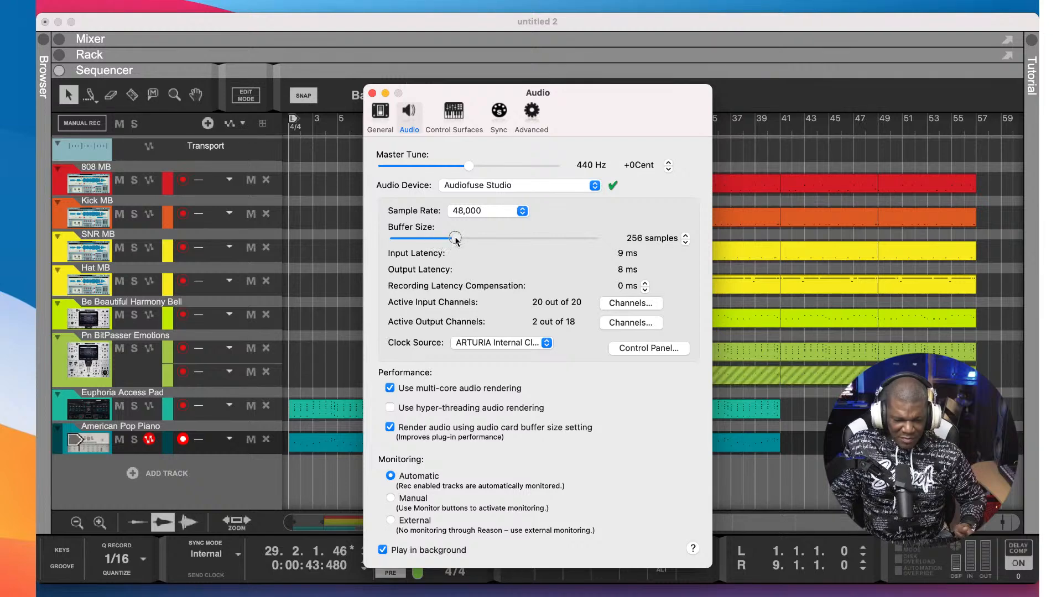
pyautogui.click(373, 93)
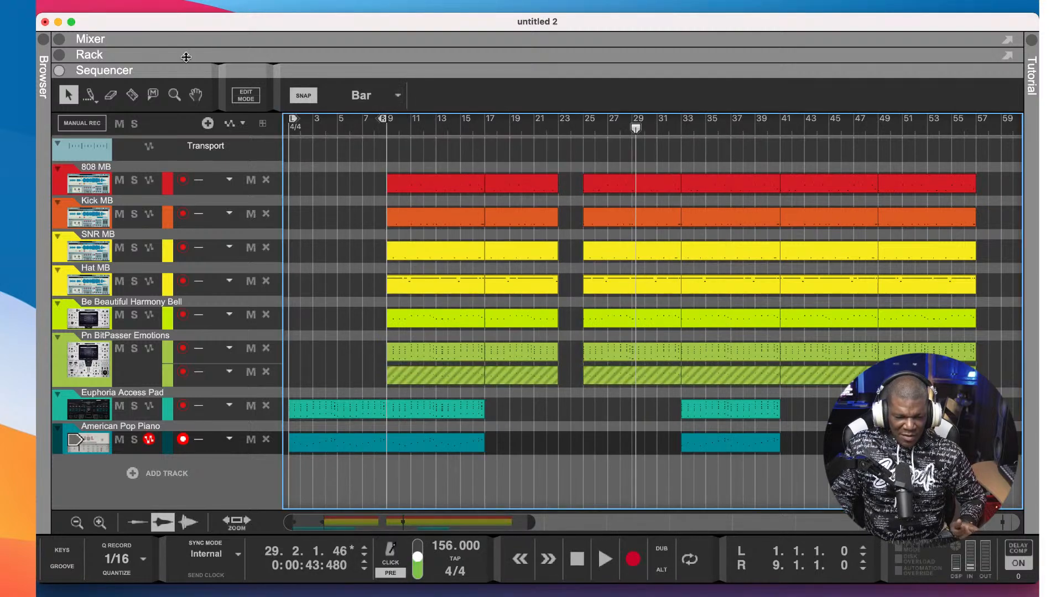
pyautogui.click(578, 558)
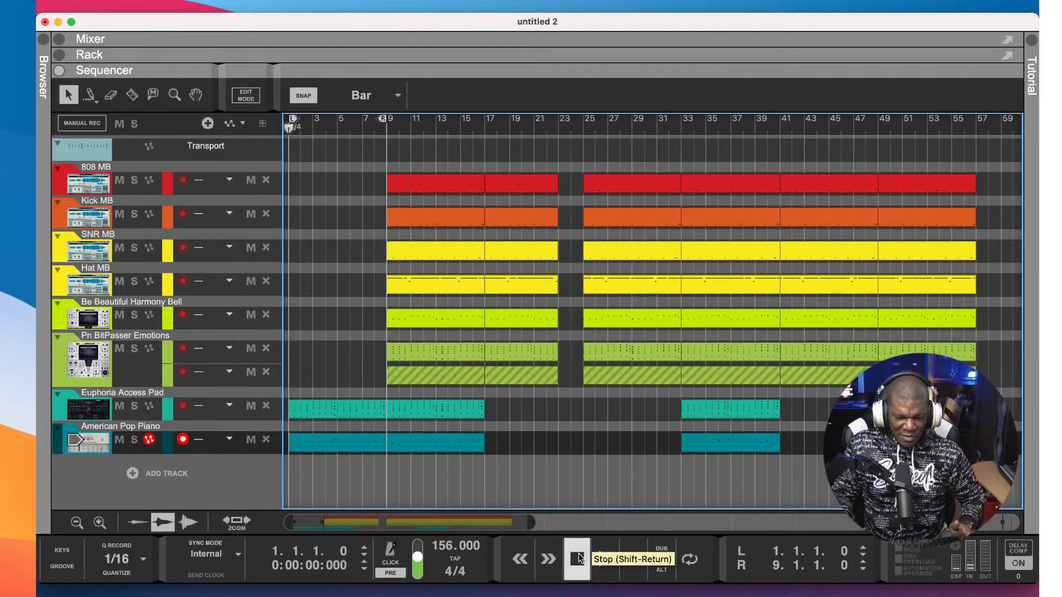
pyautogui.click(606, 559)
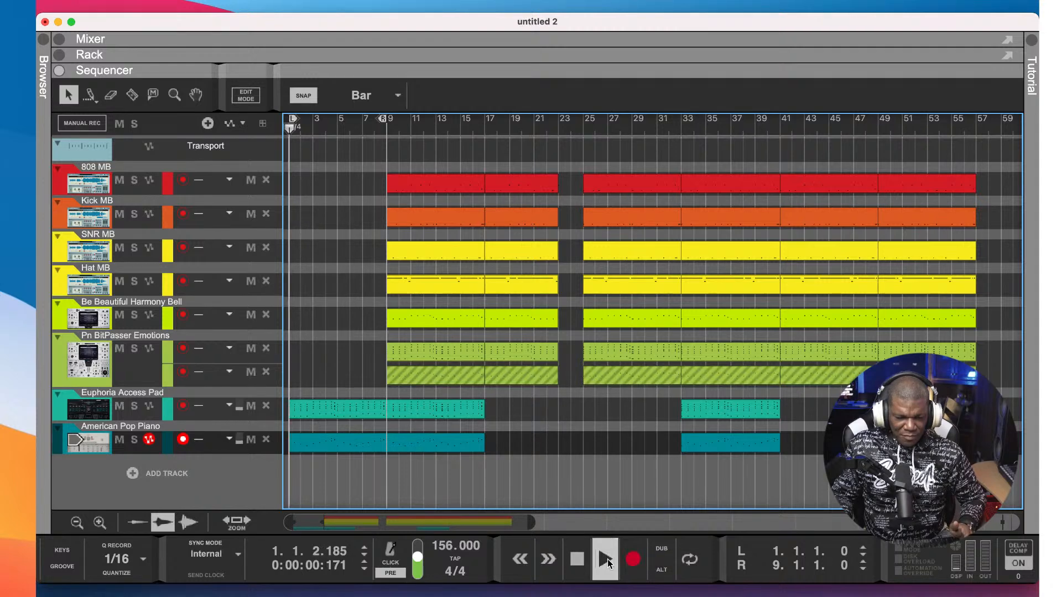